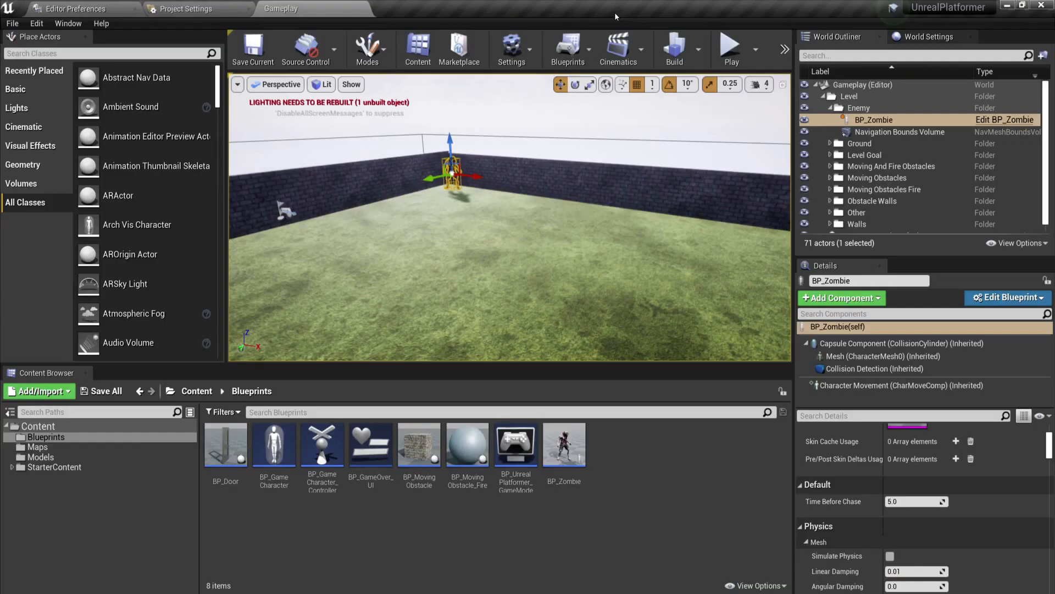
- Play-test the Gameplay level with the zombie enemy and restart the game after it ends
right_drag(395, 182, 470, 247)
key(w)
right_drag(459, 184, 455, 183)
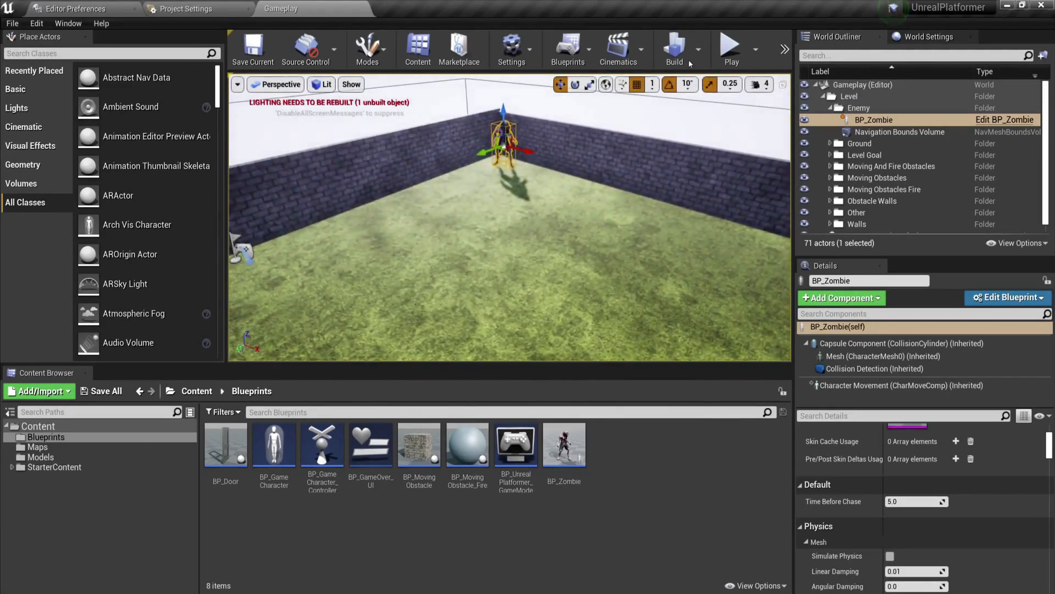
click(731, 48)
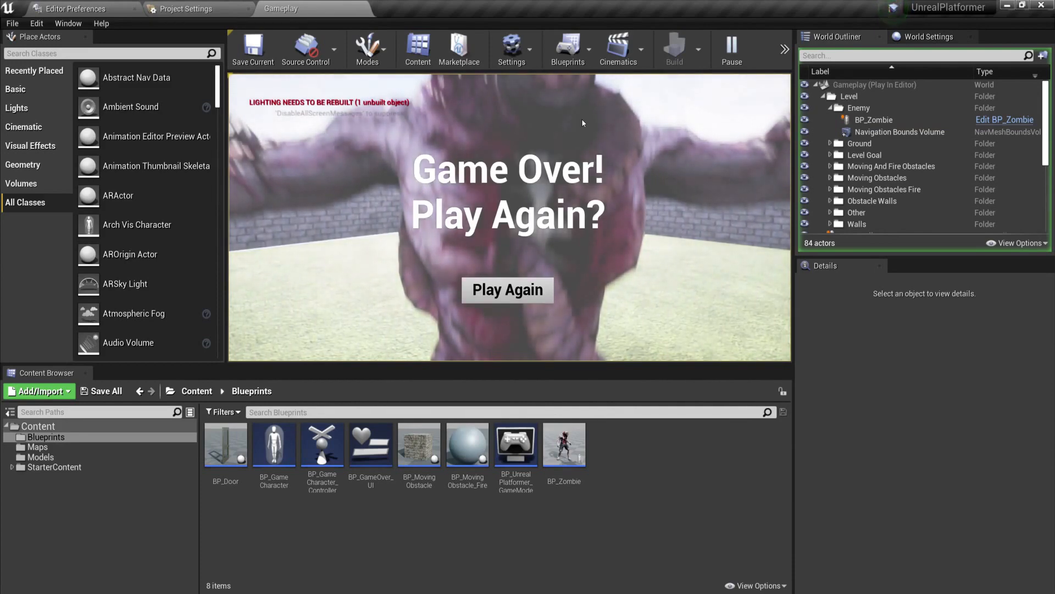
click(548, 285)
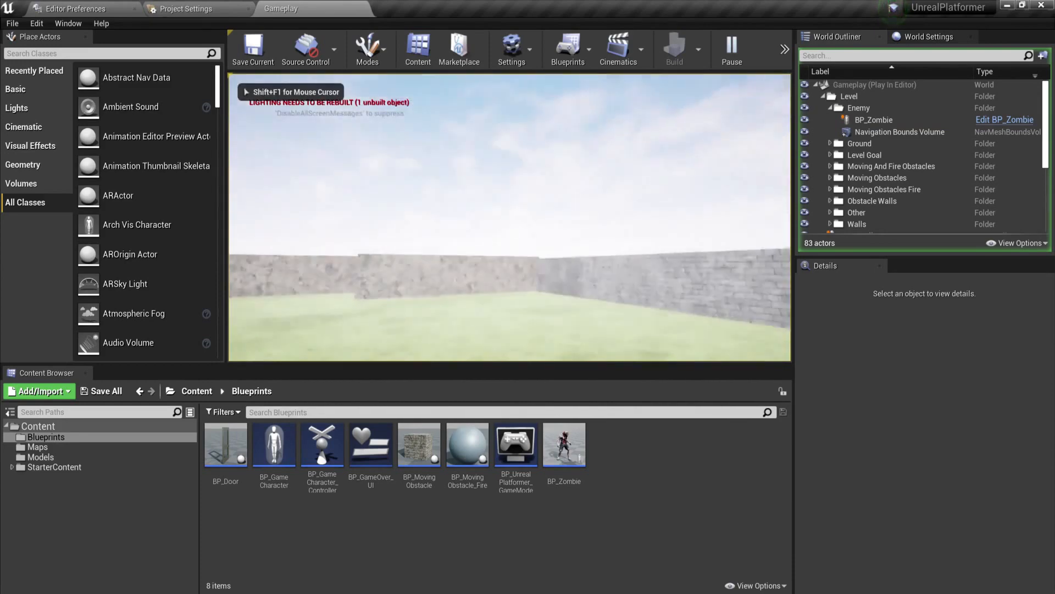
- Walk the character around the obstacle walls and through the moving block obstacles
key(w)
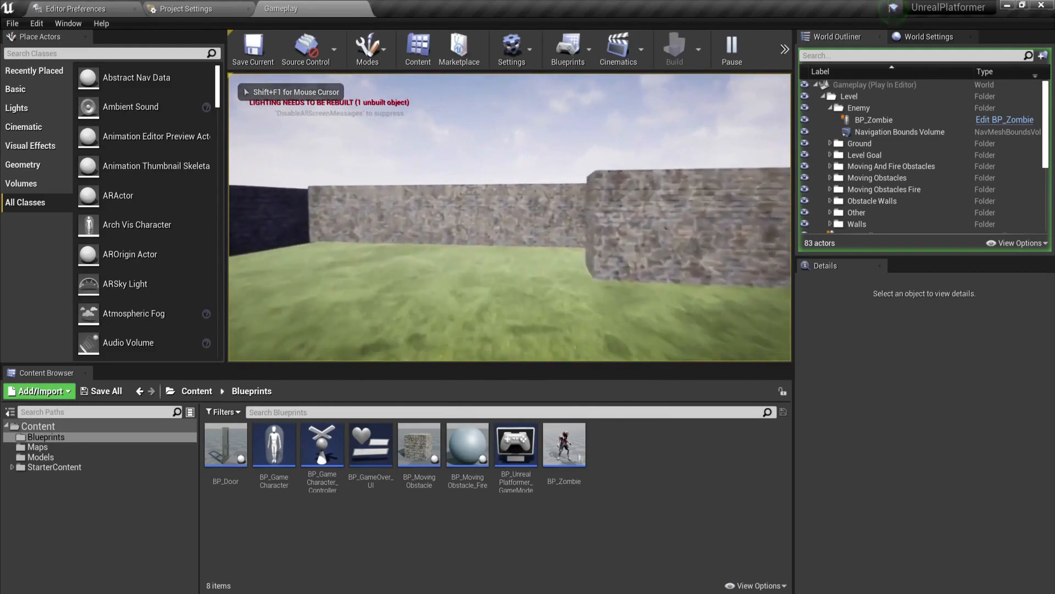
key(w)
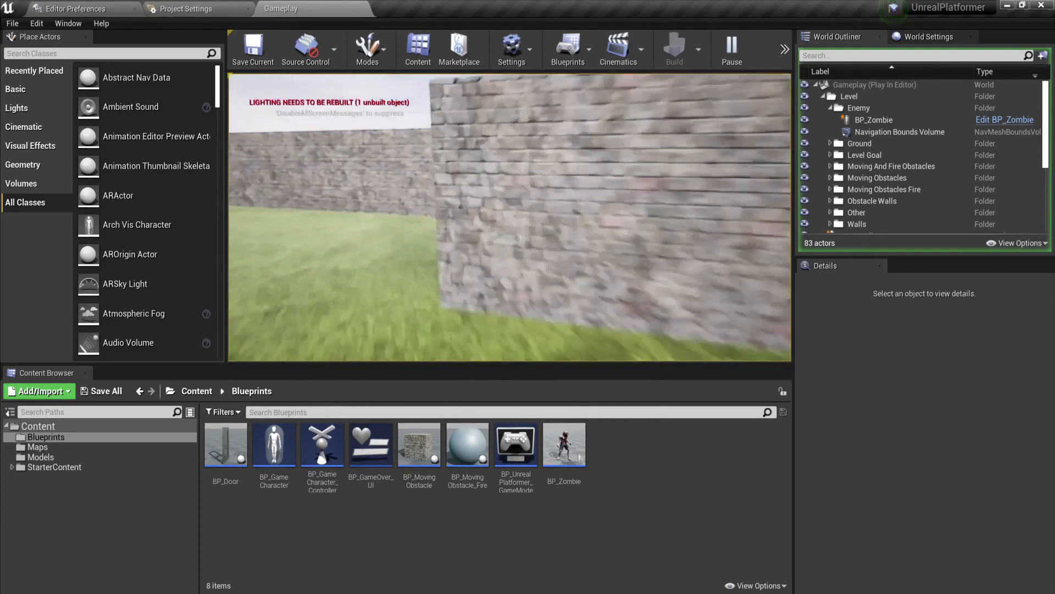
key(w)
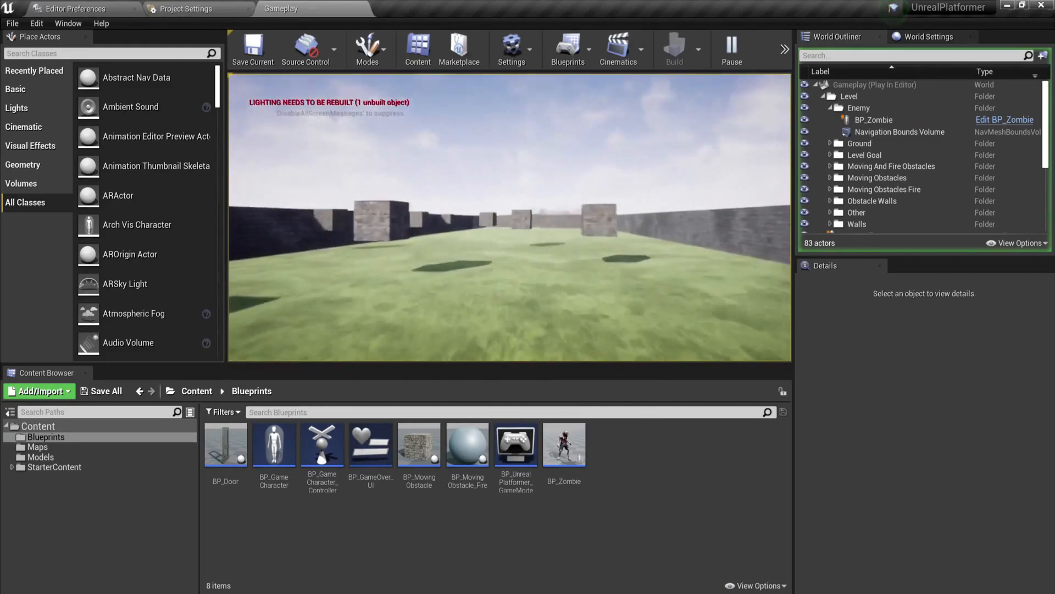
key(w)
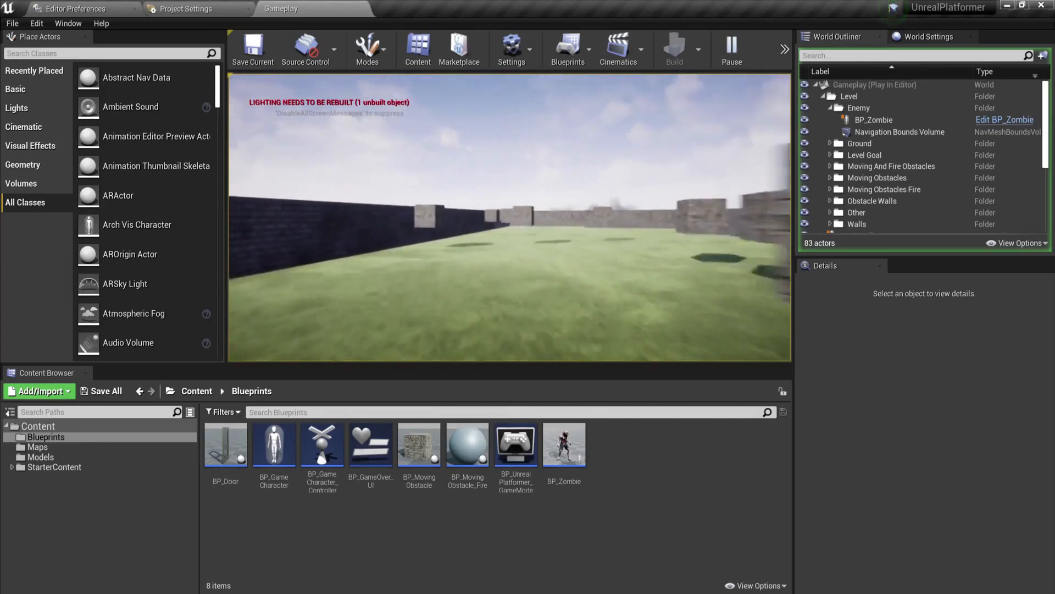
key(w)
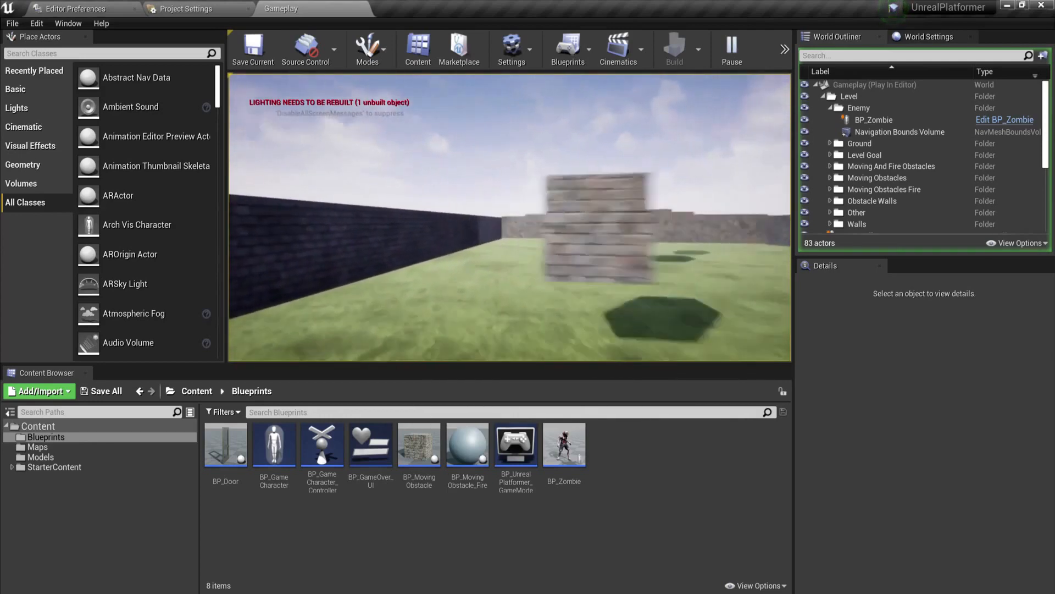
key(w)
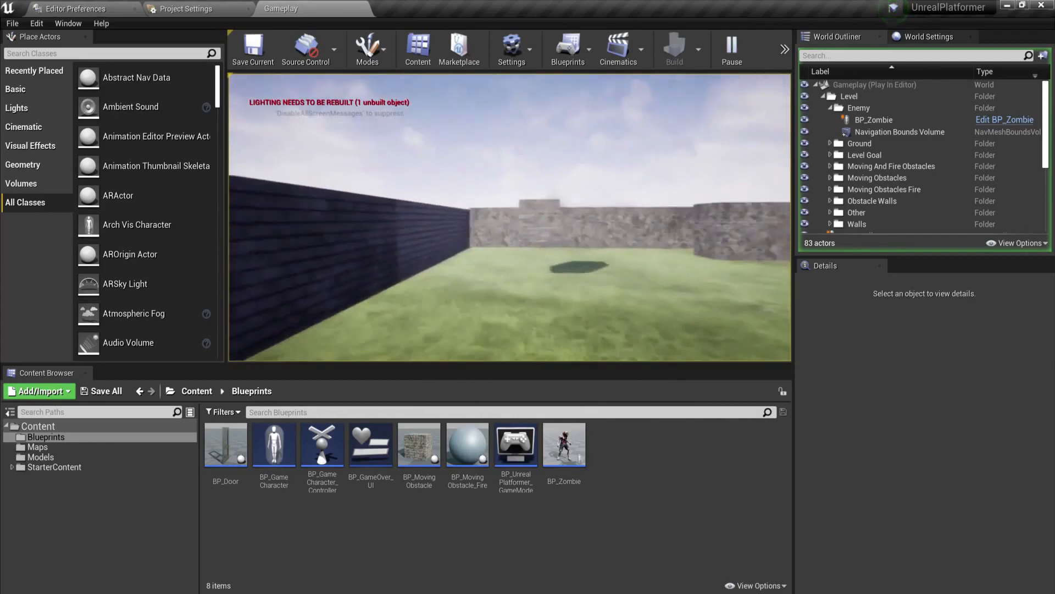
key(w)
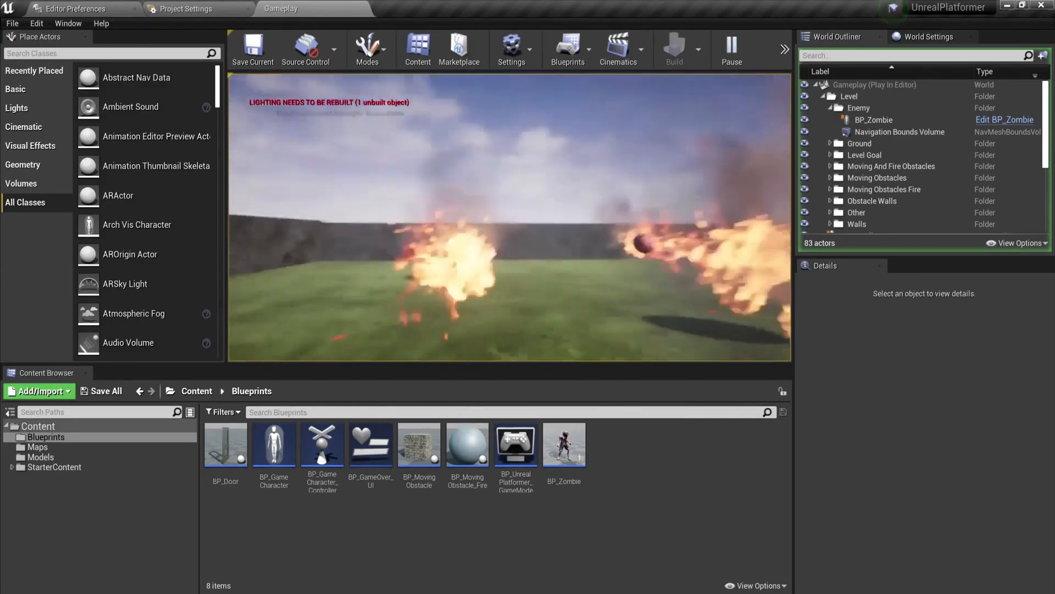
- Play on past the walls and fiery moving obstacles to the level's goal door, and restart the game
key(w)
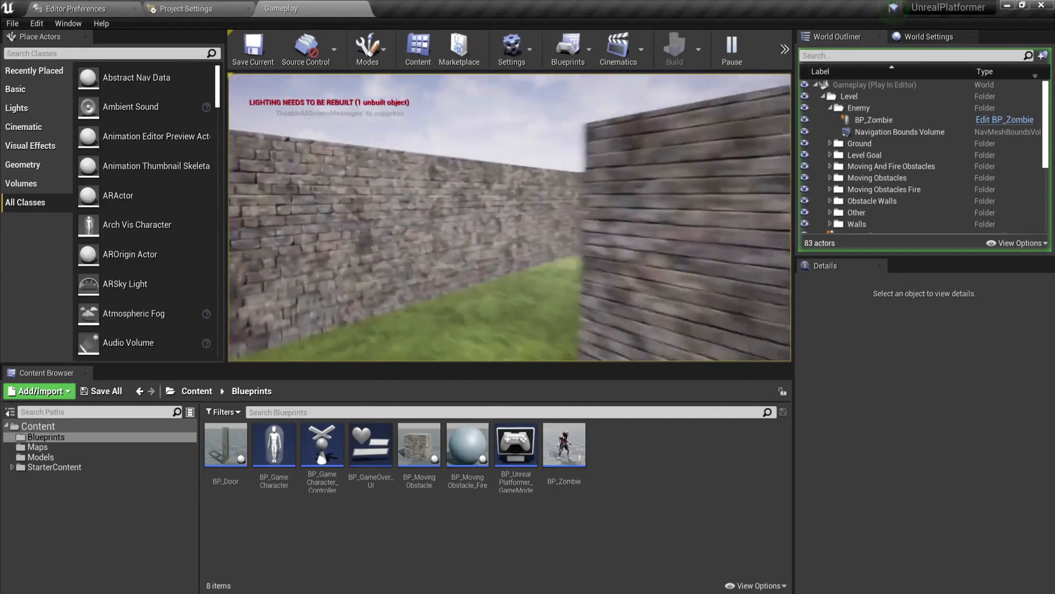
key(w)
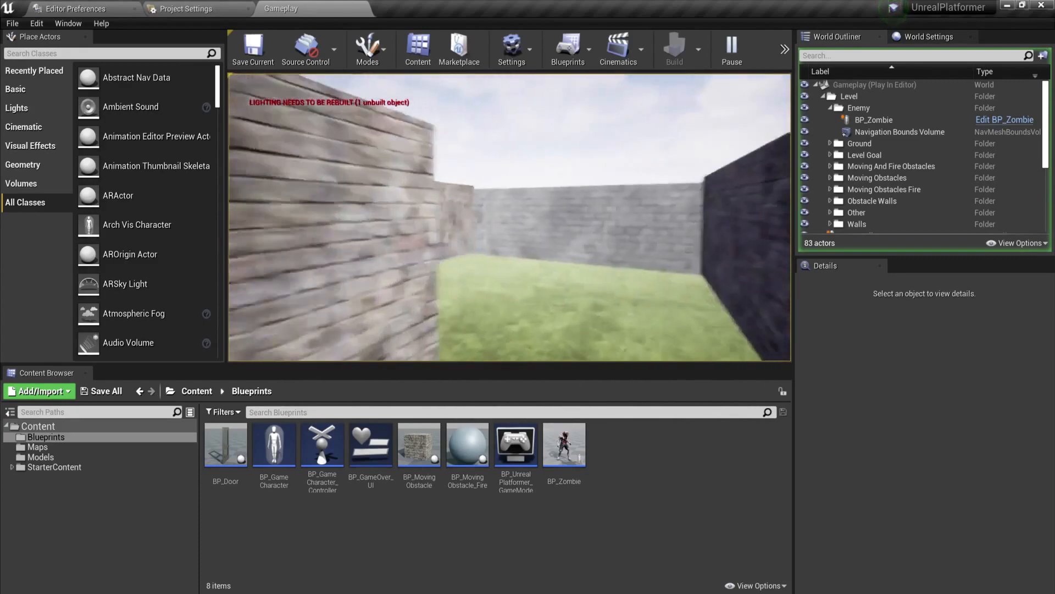
key(w)
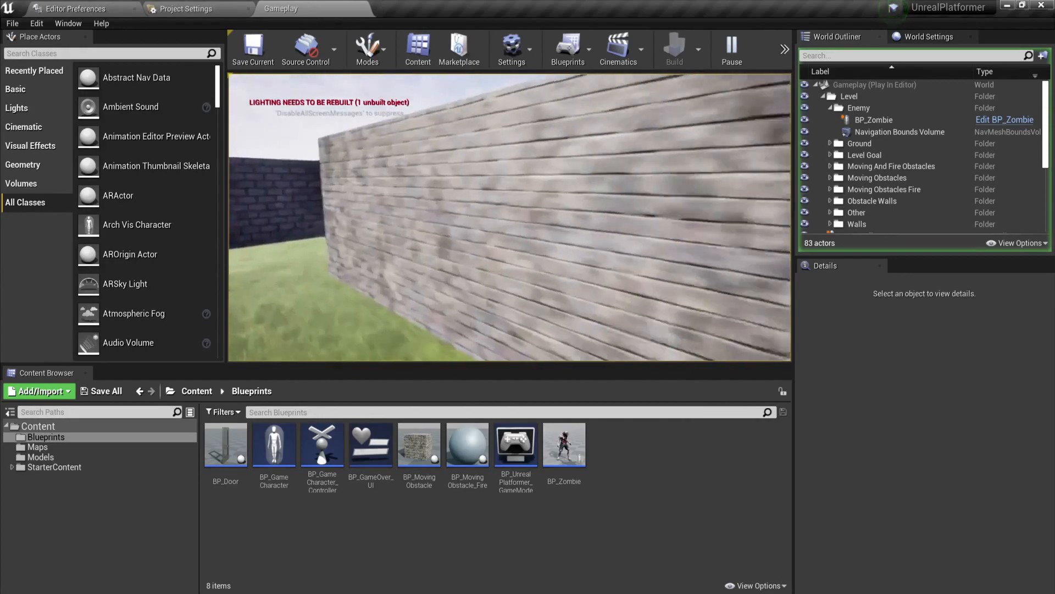
key(w)
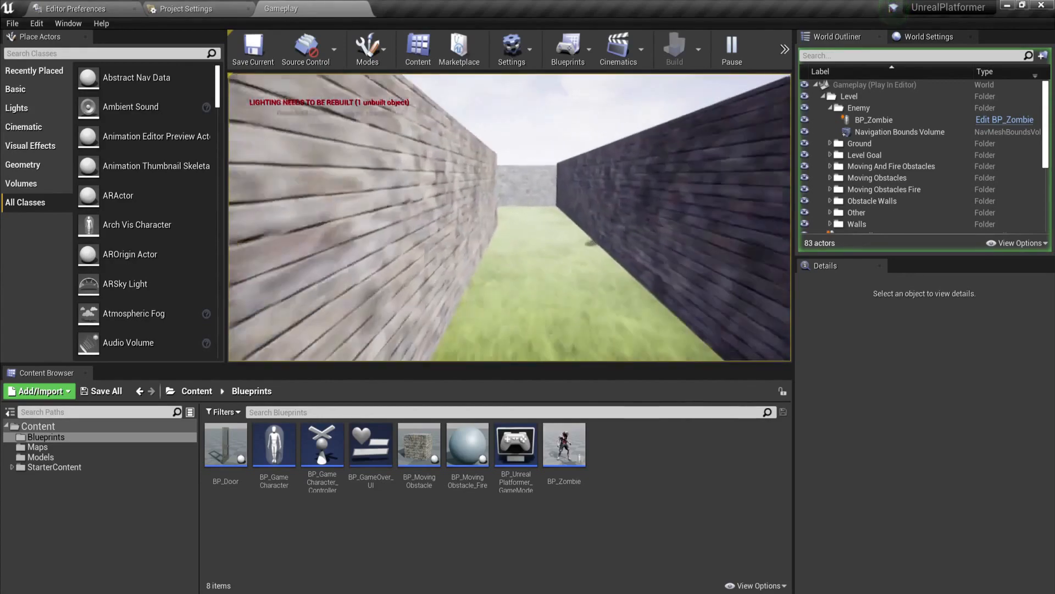
key(w)
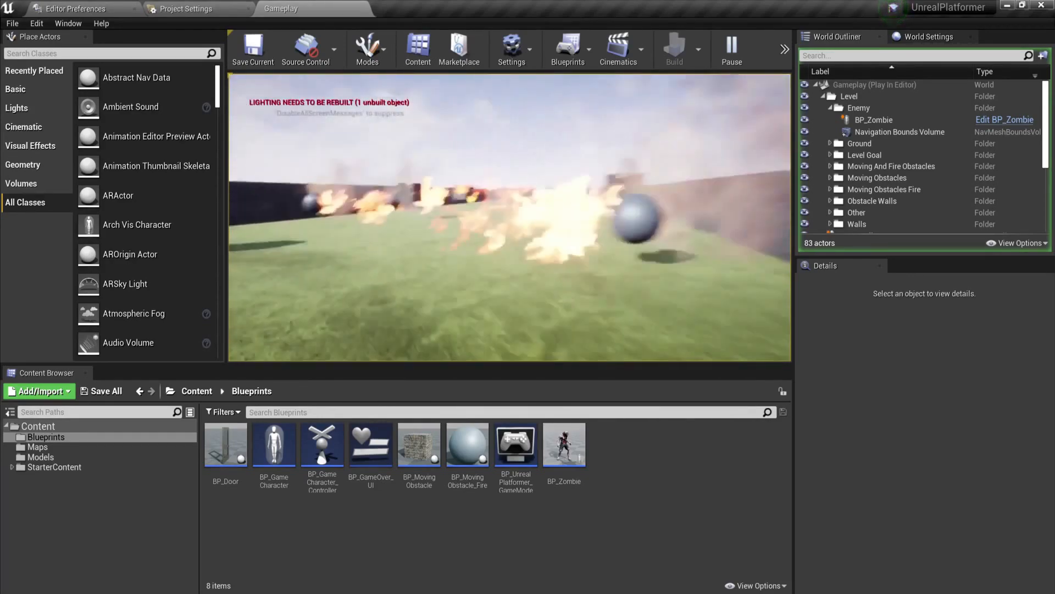
key(w)
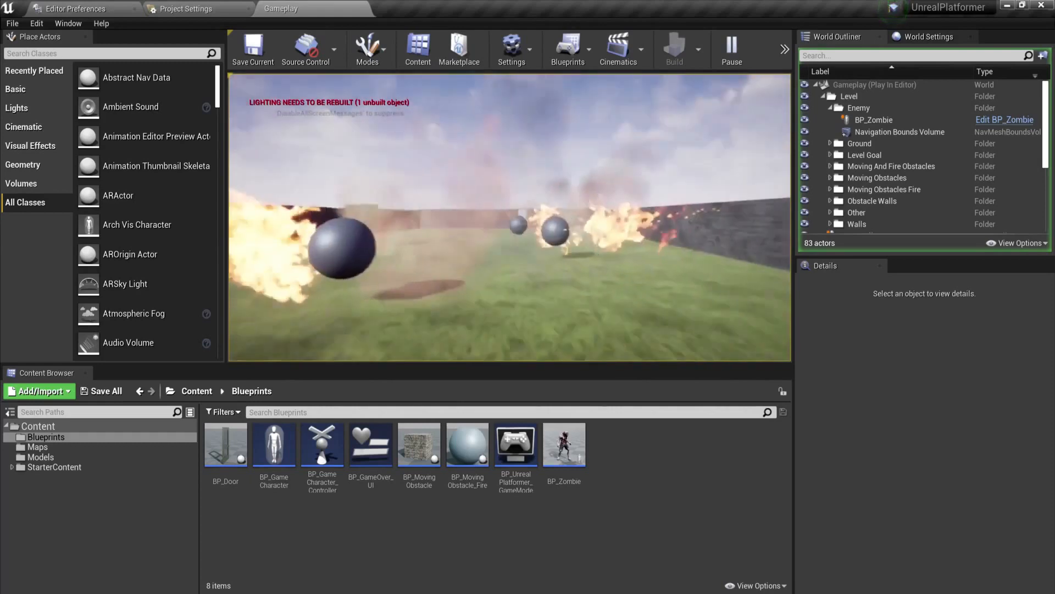
key(w)
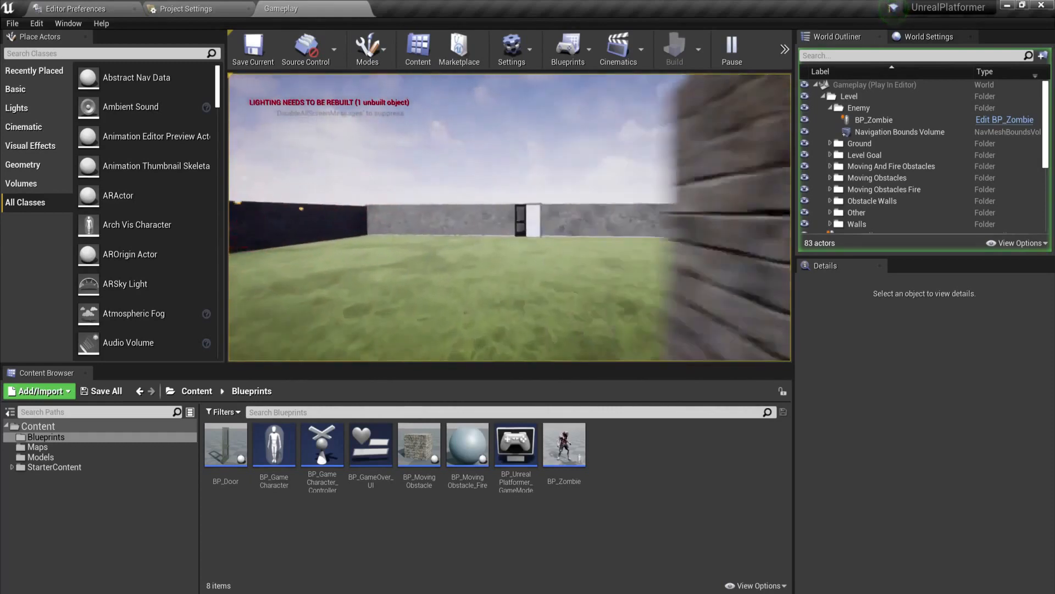
key(w)
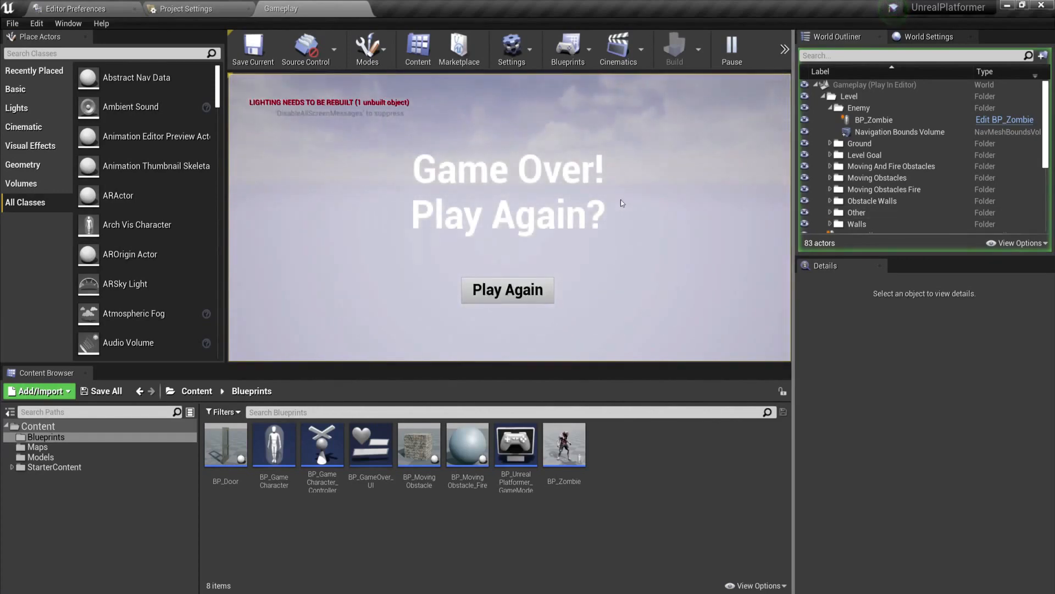
click(550, 288)
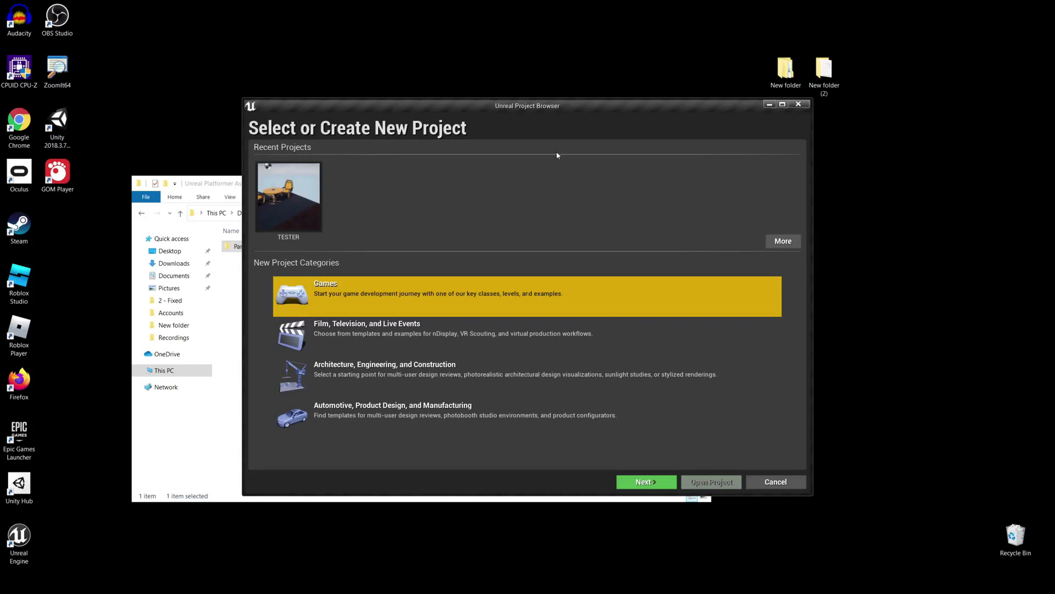
- Create a Blank Games project named UnrealPlatformer with starter content in D:\Game Dev Projects\Unreal Engine, and close the SteamVR notices
mouse_move(568, 105)
mouse_down()
mouse_move(586, 106)
mouse_move(555, 100)
mouse_up()
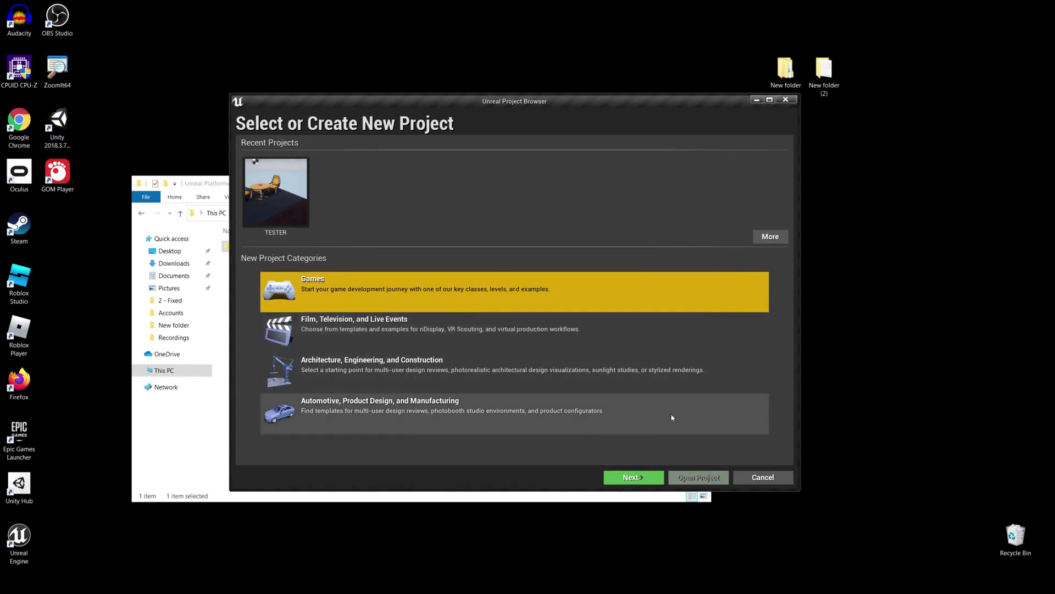
click(632, 477)
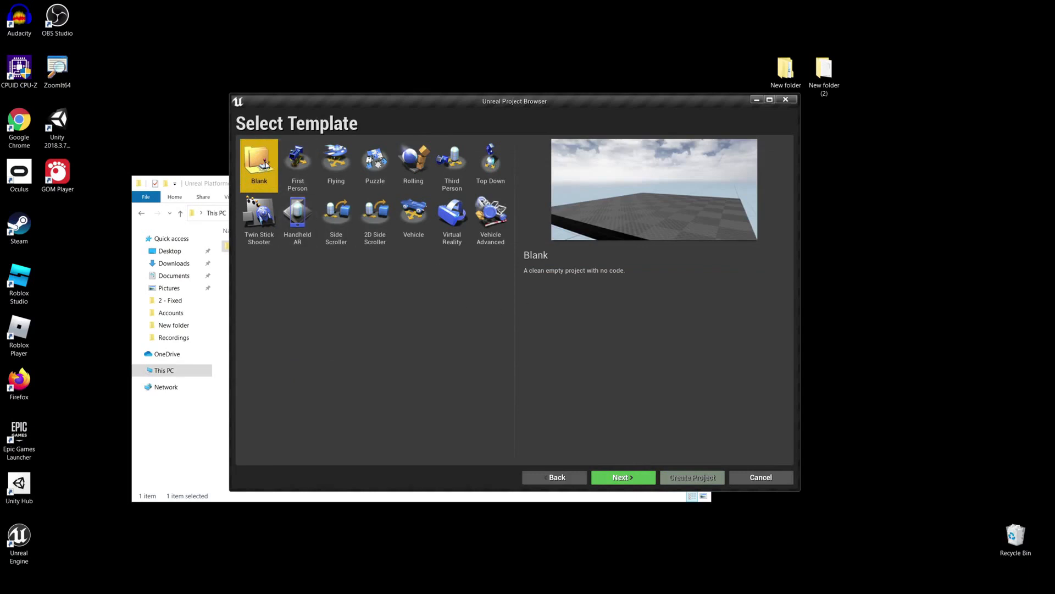
click(631, 482)
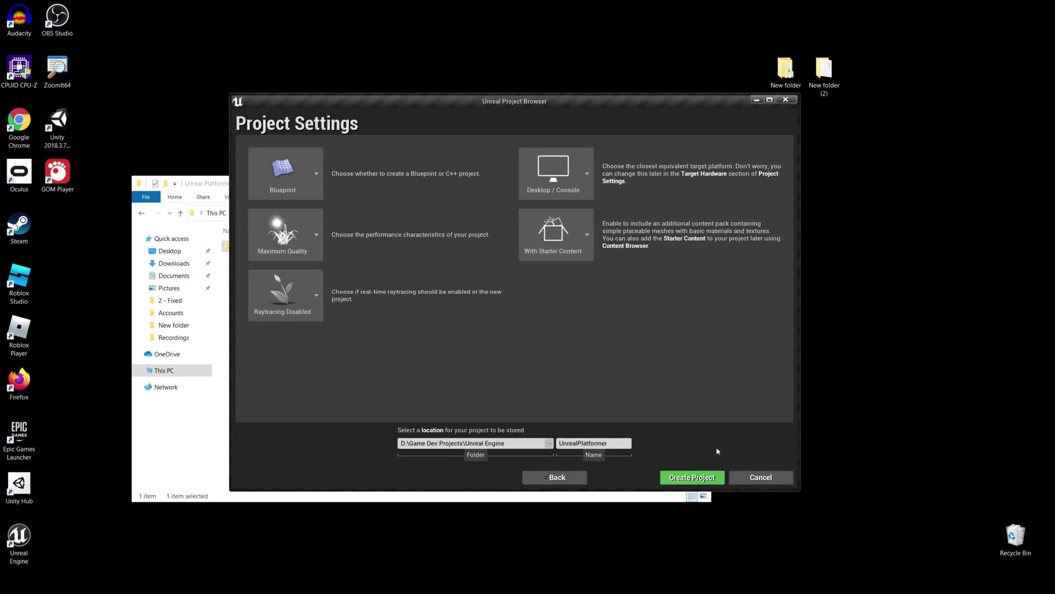
click(697, 477)
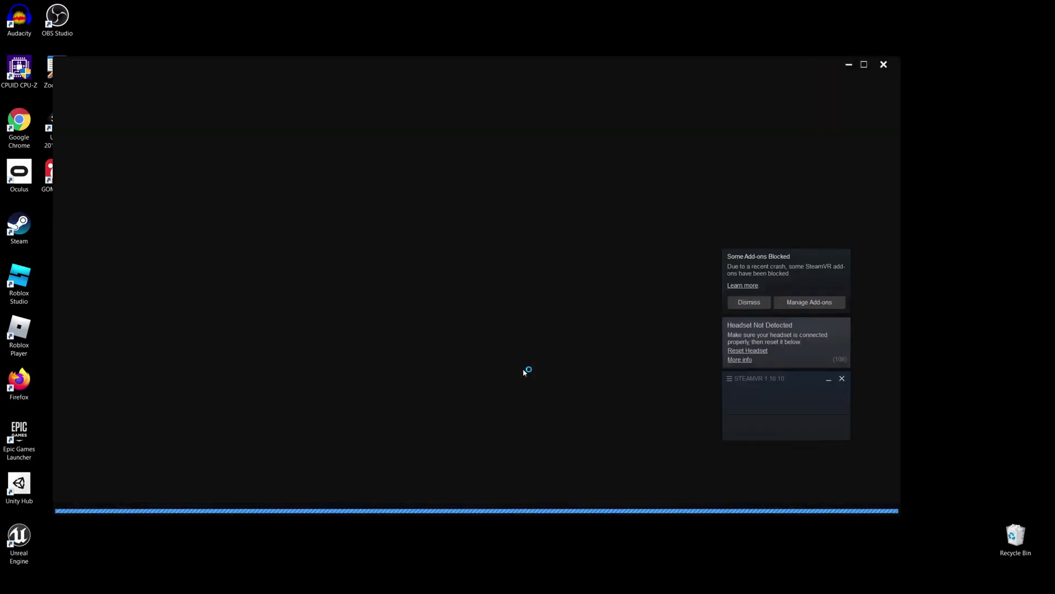
click(748, 304)
click(841, 378)
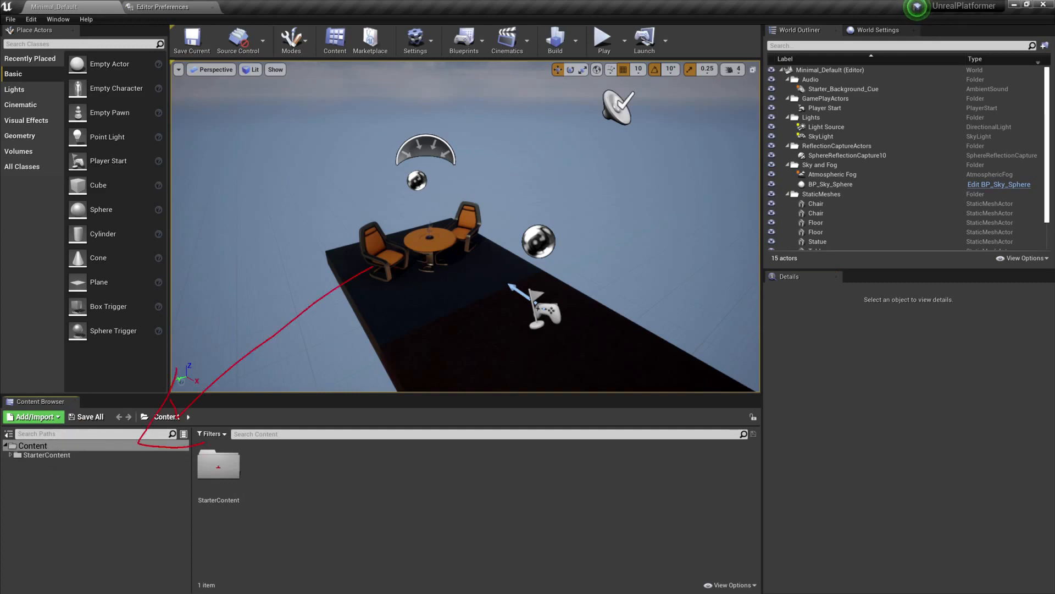
- Look at the subfolders inside StarterContent and return to the main Content folder
click(228, 463)
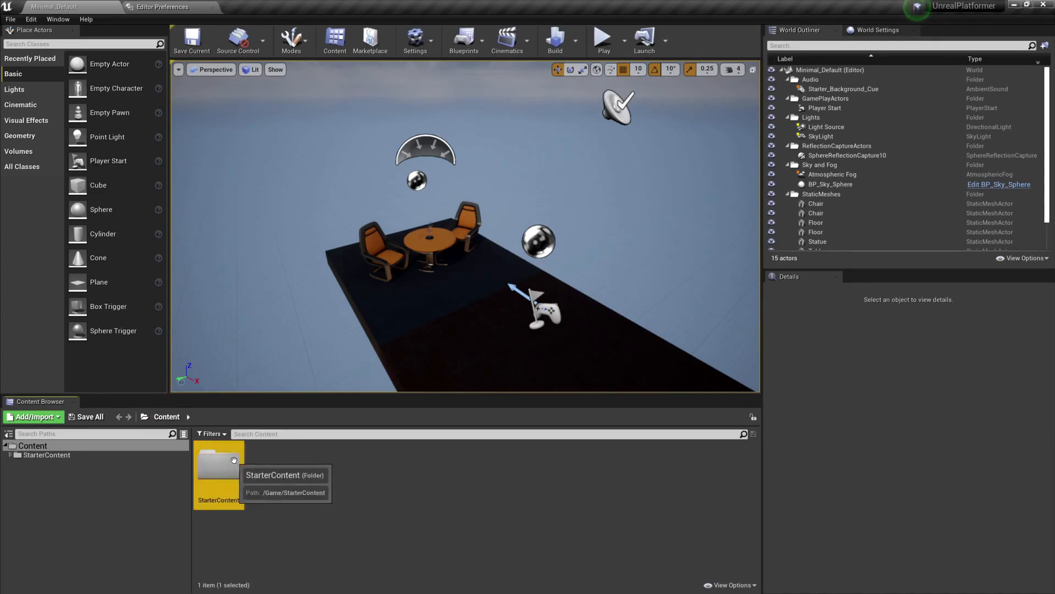
double_click(228, 463)
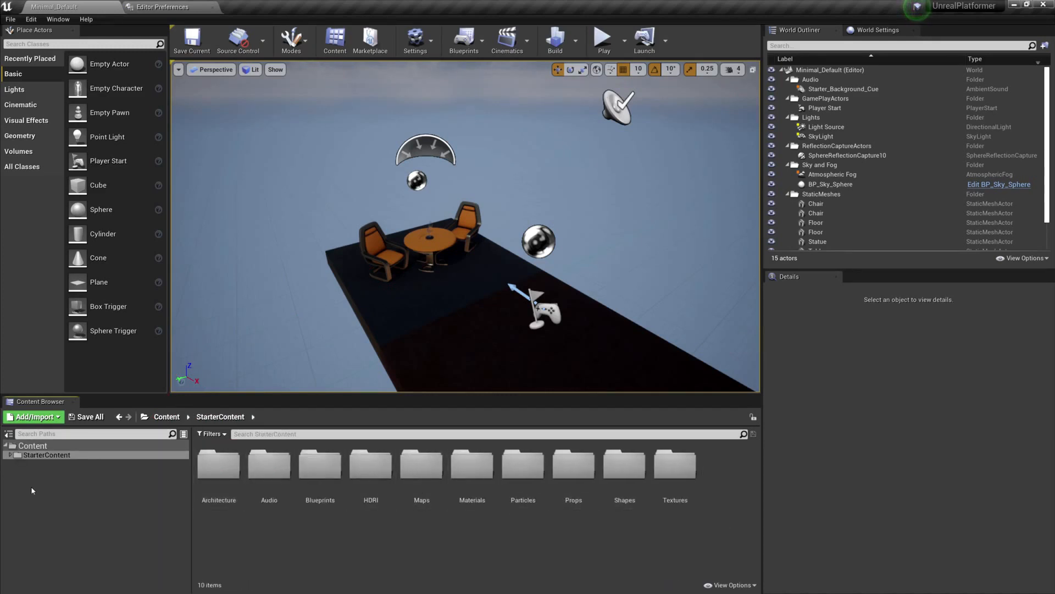
click(34, 446)
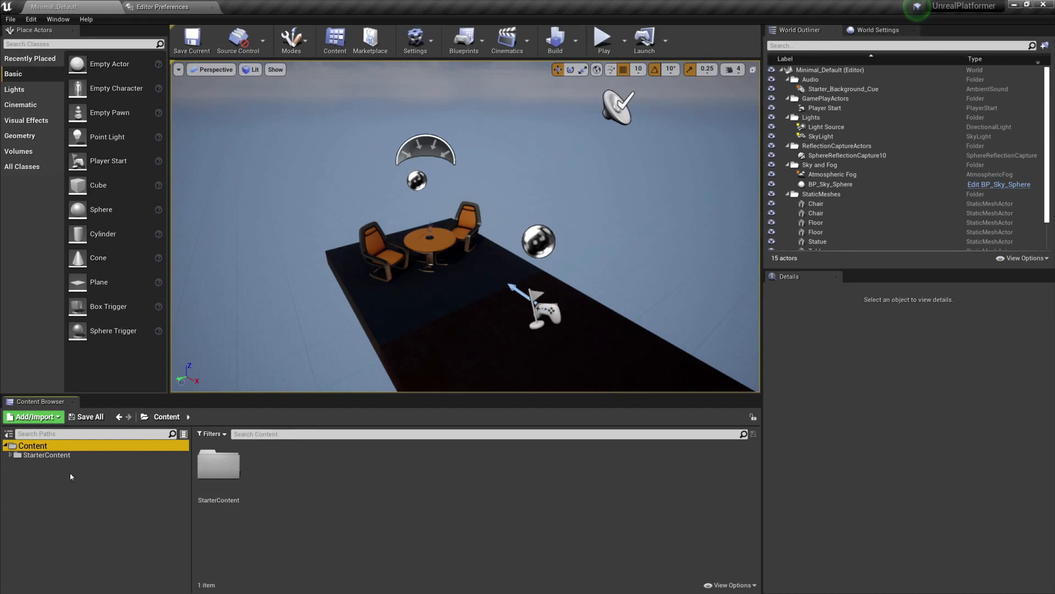
- Create a folder named Maps in the Content folder and open it
right_click(305, 466)
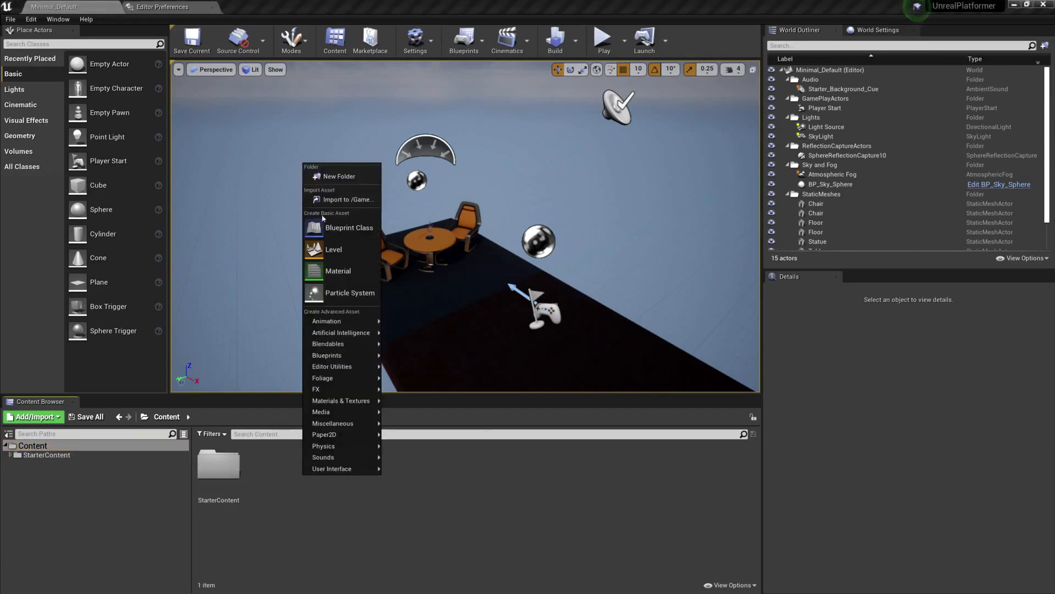
click(321, 177)
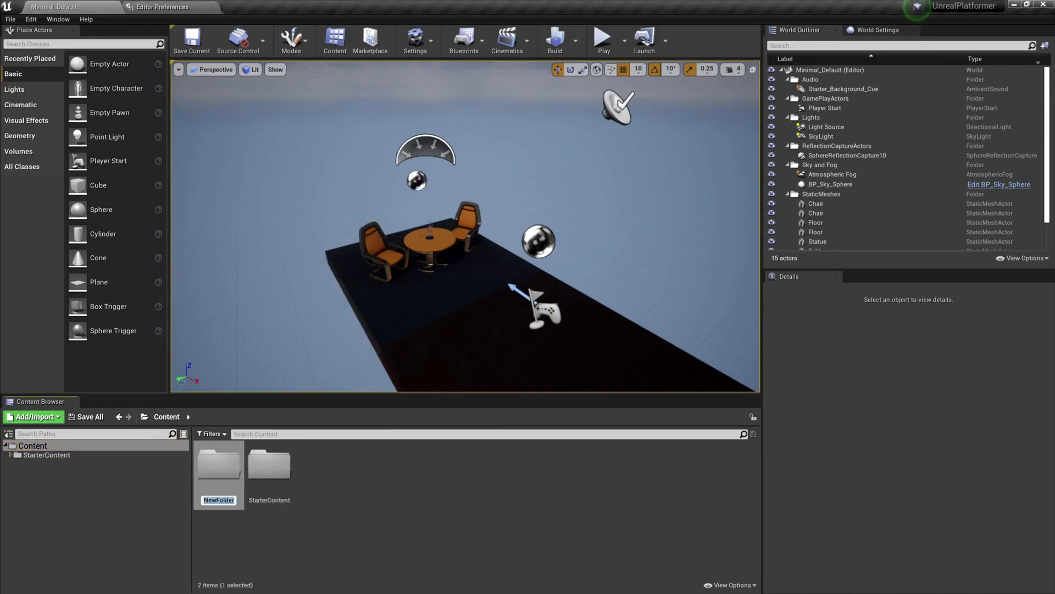
text(Maps)
key(Return)
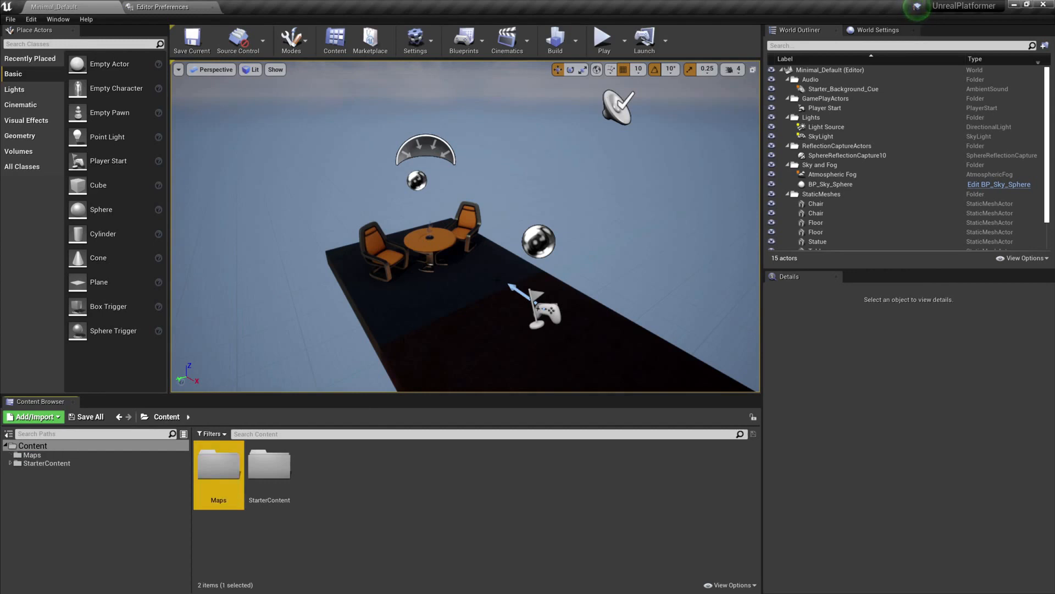
double_click(232, 477)
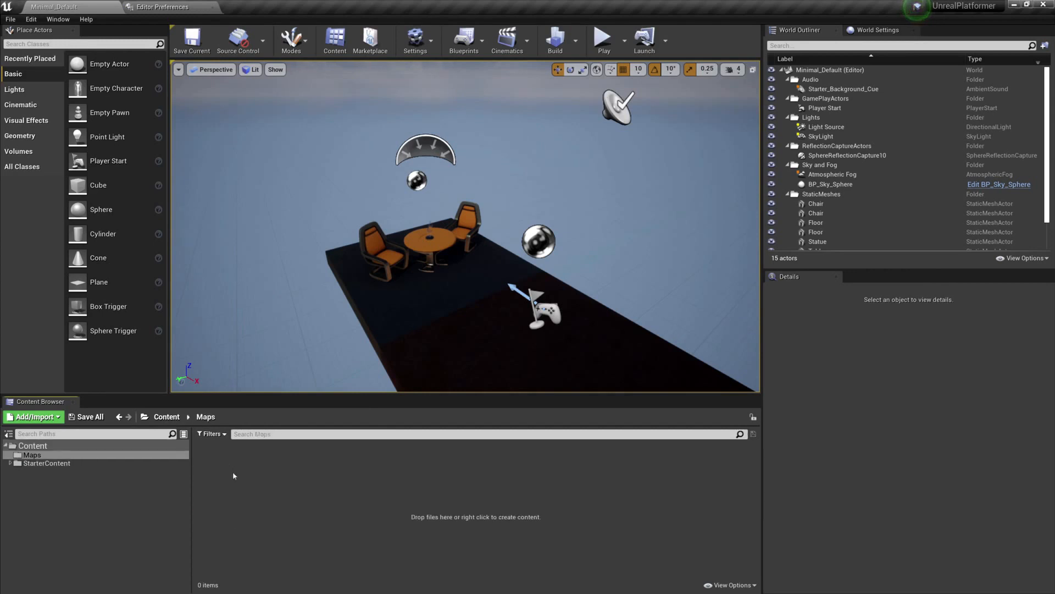
- Create a new level from the Default template
click(11, 20)
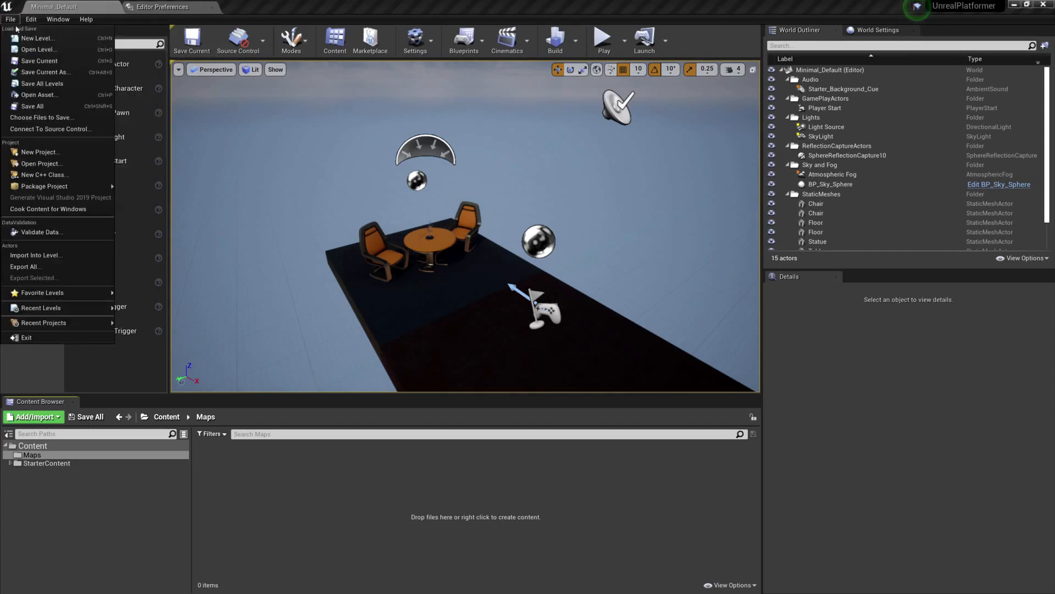
click(28, 39)
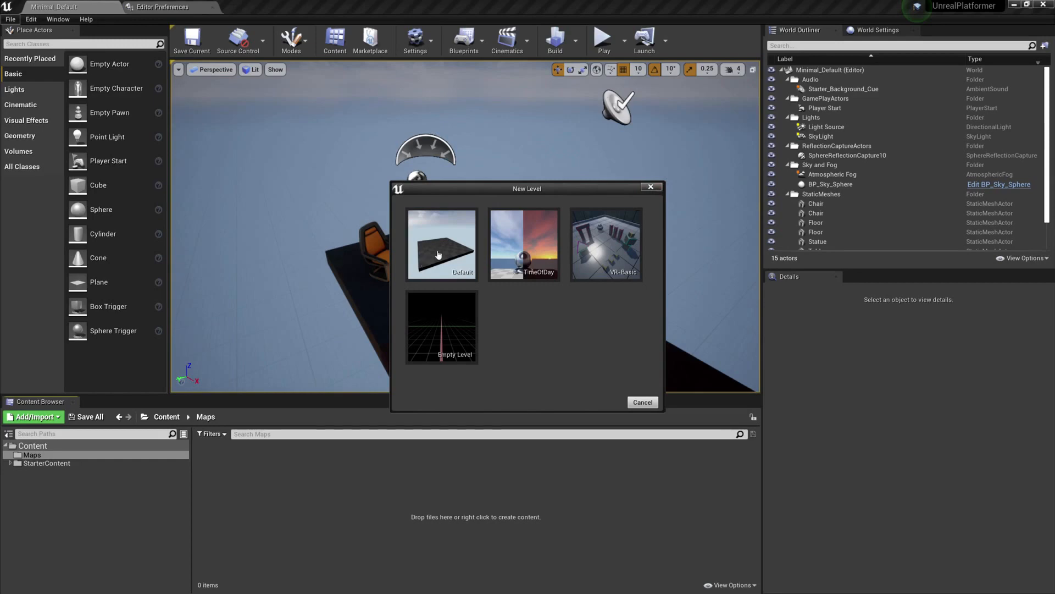
click(439, 254)
right_drag(438, 255, 396, 259)
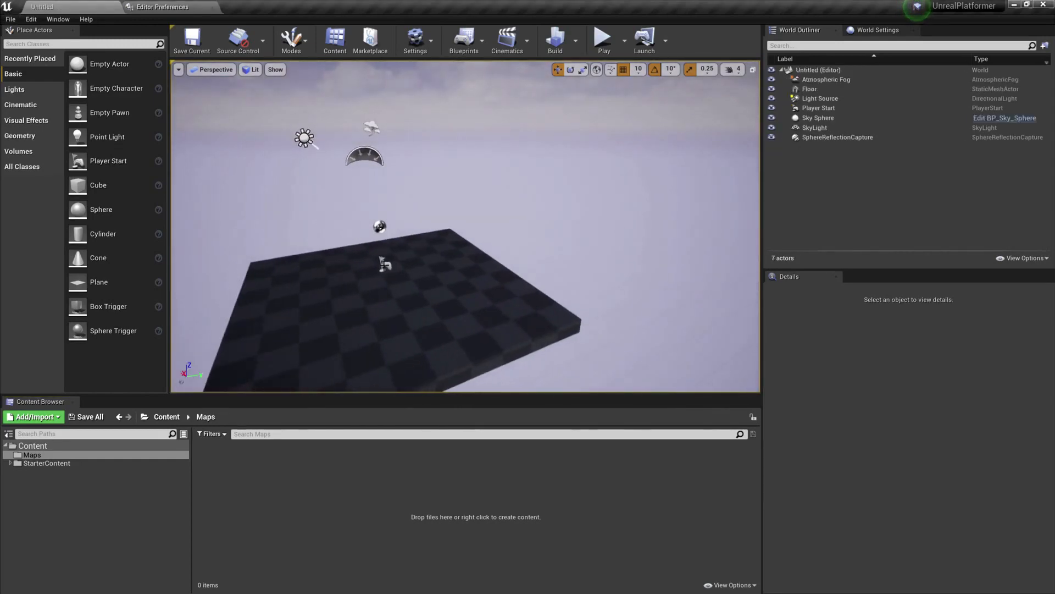
click(10, 18)
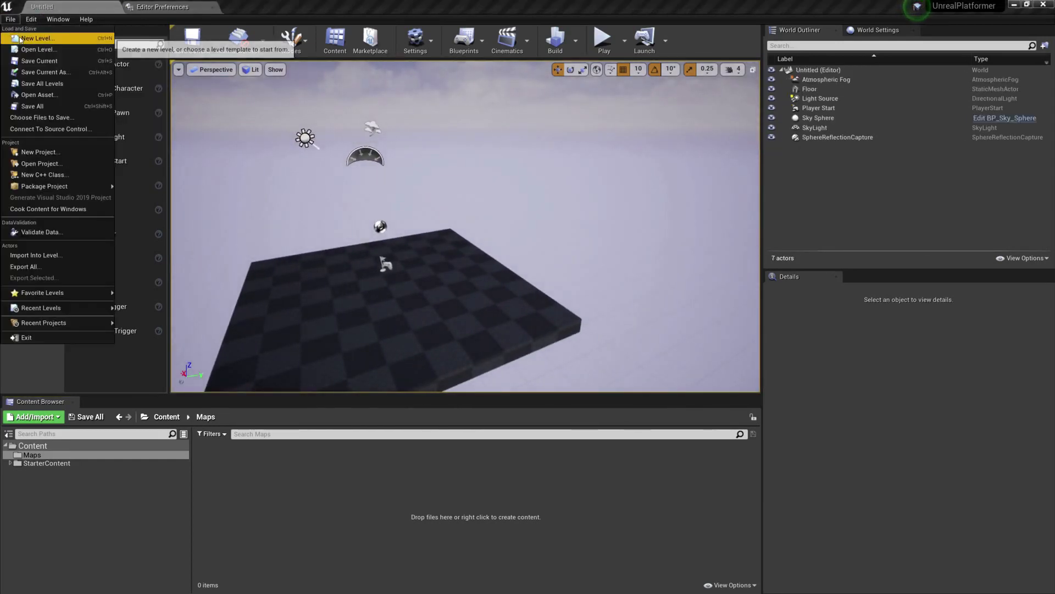
click(20, 39)
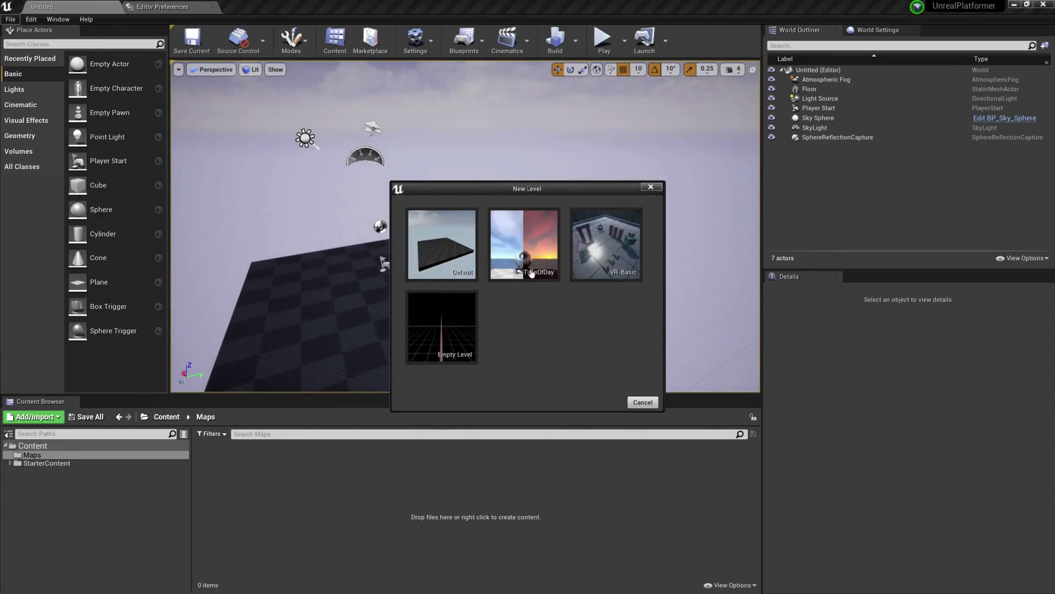
click(651, 187)
- Save the current level as Gameplay in the Maps folder
right_drag(582, 214, 547, 211)
mouse_move(452, 226)
right_down()
mouse_move(442, 210)
mouse_move(435, 223)
right_up()
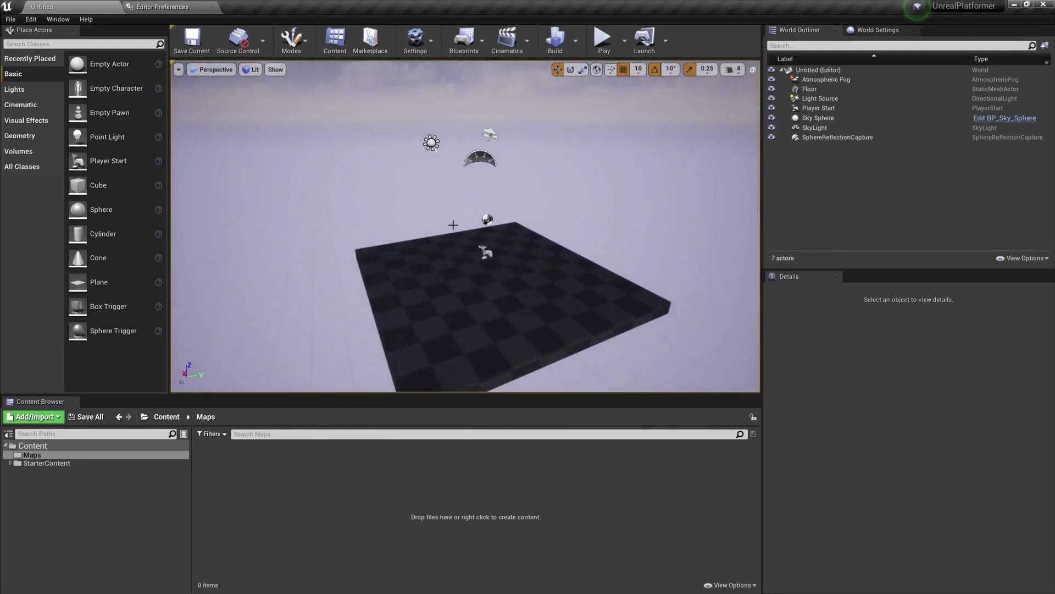
key(ctrl+s)
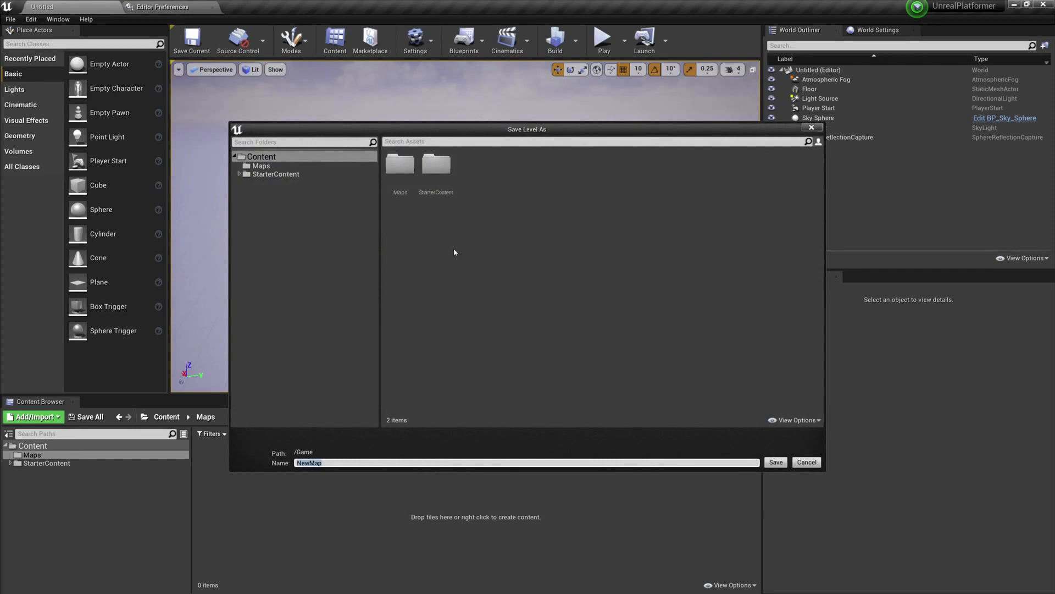
double_click(400, 163)
click(340, 463)
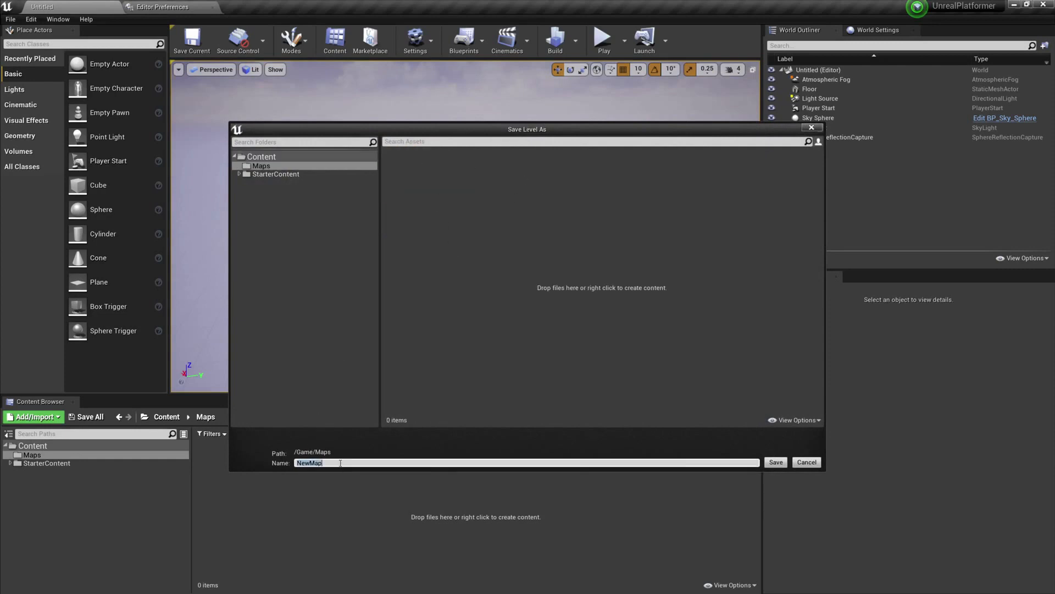
text(Gameplay)
key(Return)
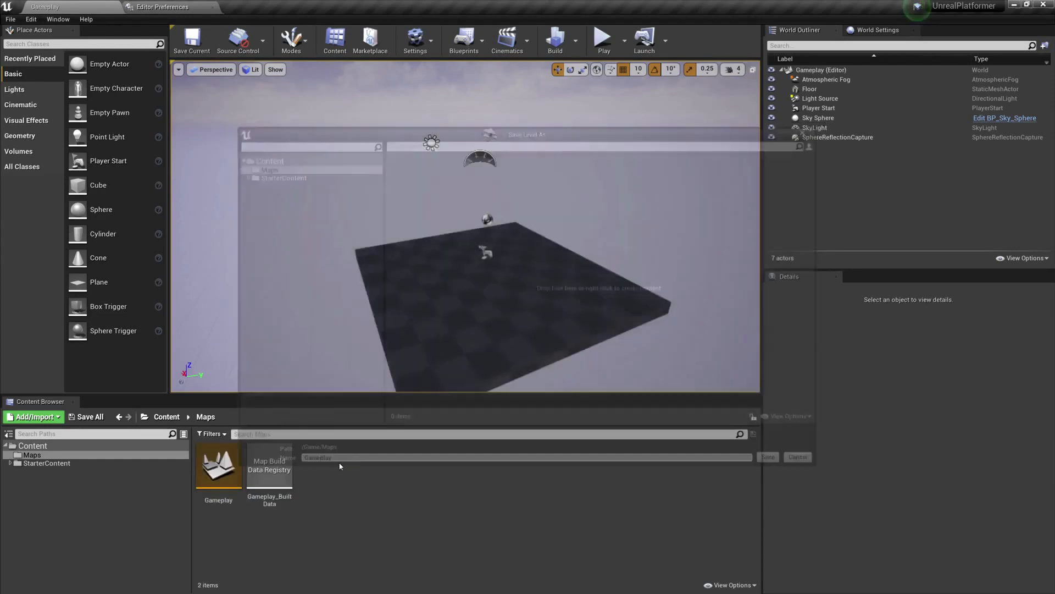
- Delete the Floor mesh from the level
key(a)
right_drag(451, 287, 398, 268)
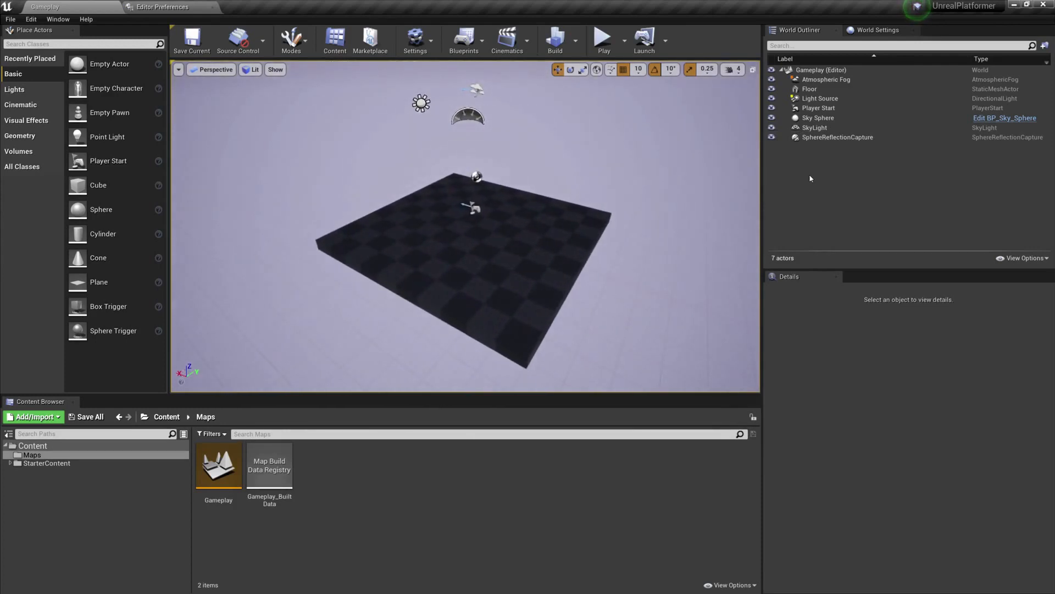
click(493, 253)
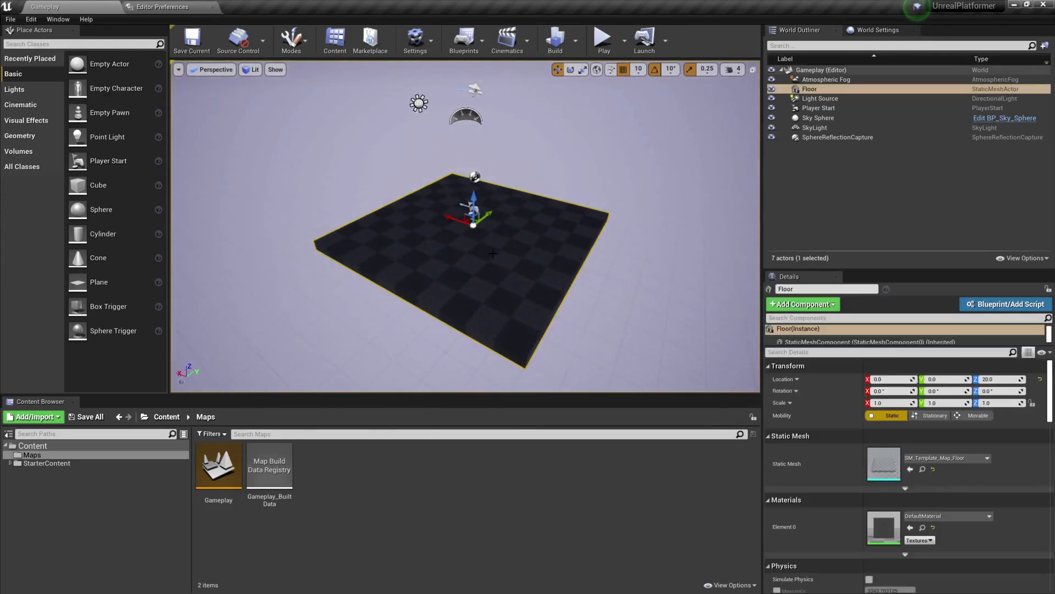
key(w)
key(d)
right_drag(493, 254, 480, 254)
key(Delete)
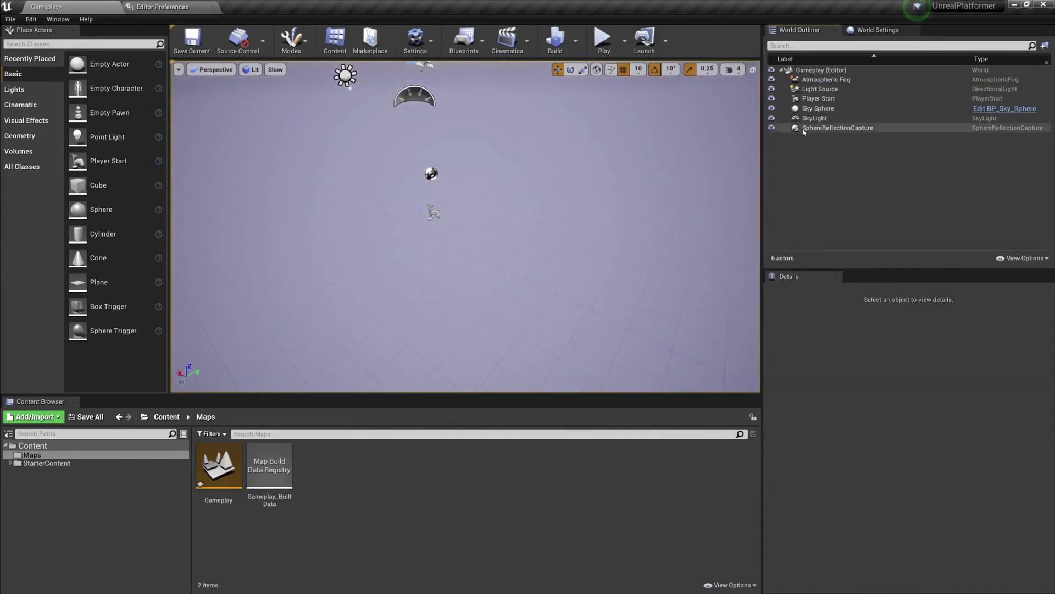
- Create a folder named Other in the World Outliner
right_drag(588, 171, 587, 144)
right_drag(429, 269, 429, 273)
key(s)
key(a)
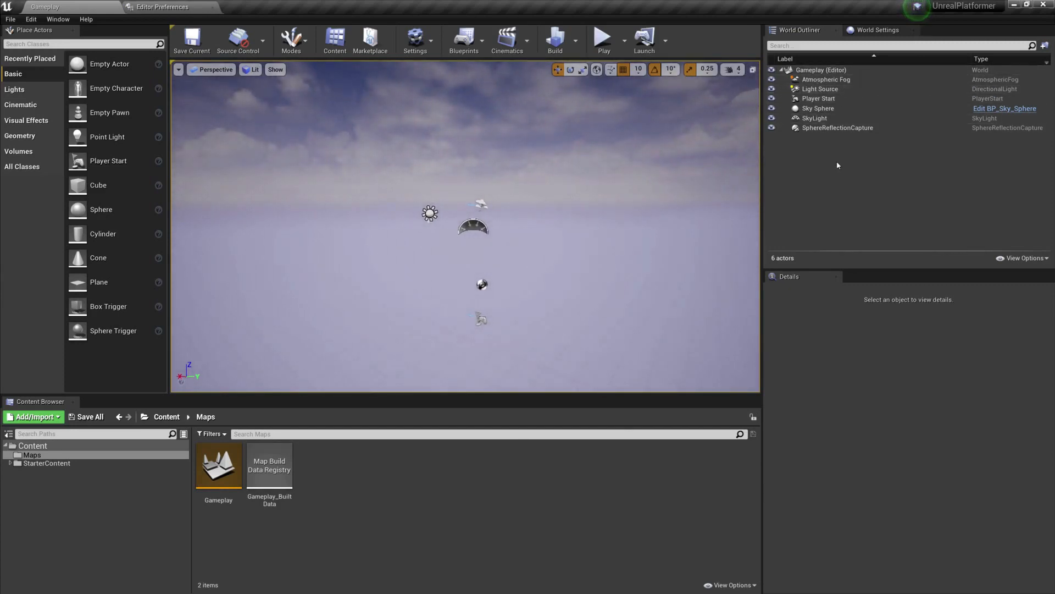
right_click(804, 175)
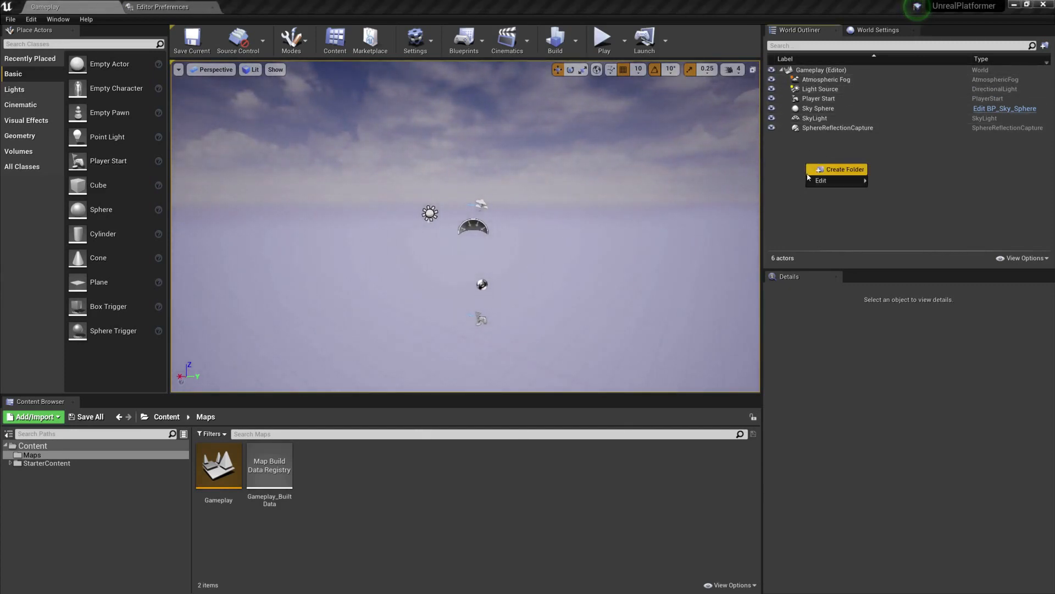
click(824, 171)
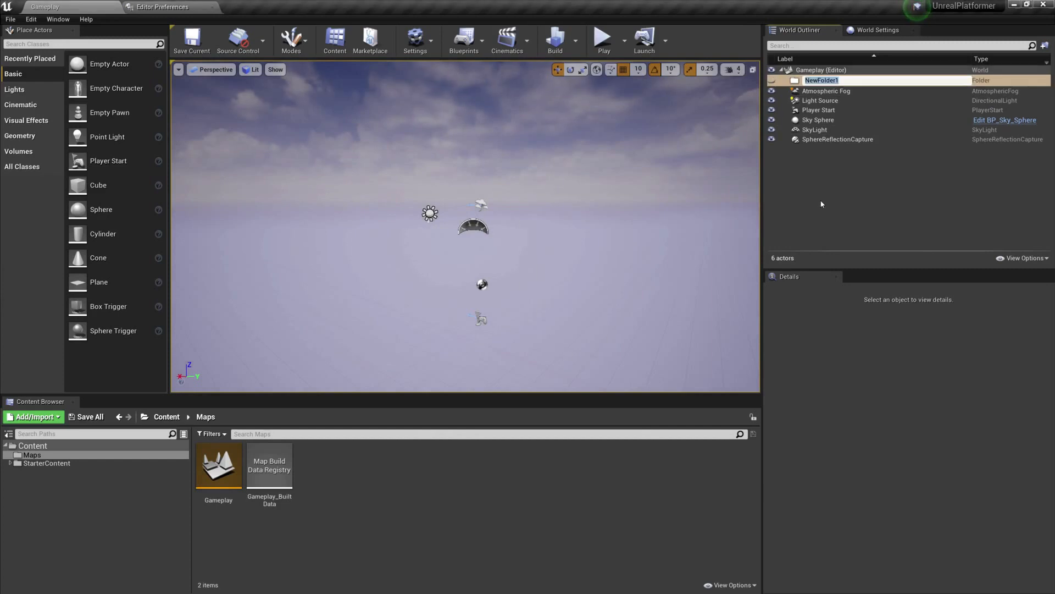
text(Other)
key(Return)
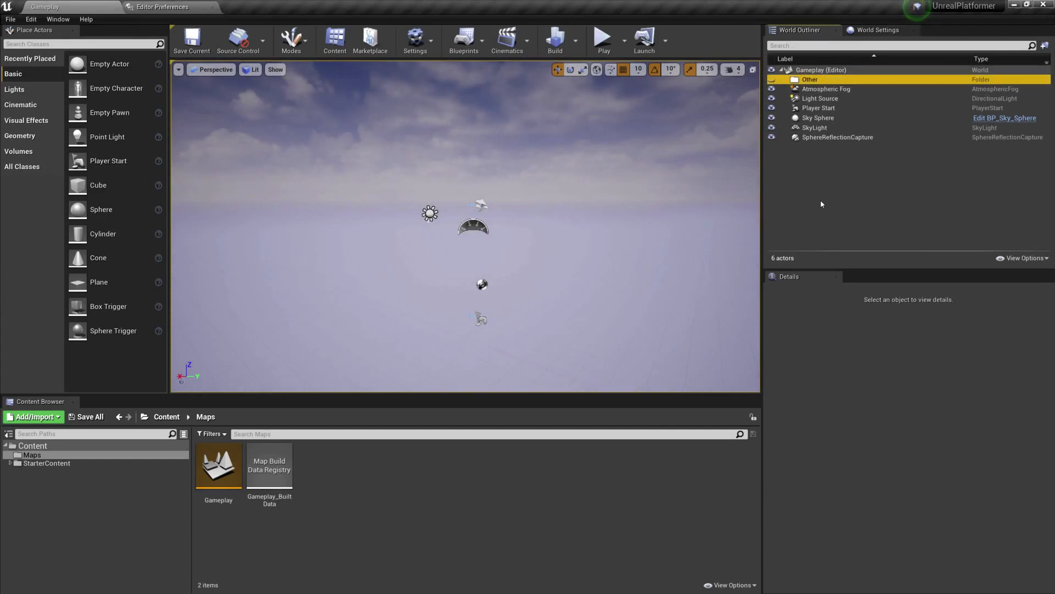
- Move all actors from Atmospheric Fog through SphereReflectionCapture into the Other folder
click(808, 90)
shift+click(819, 137)
drag(812, 100, 810, 82)
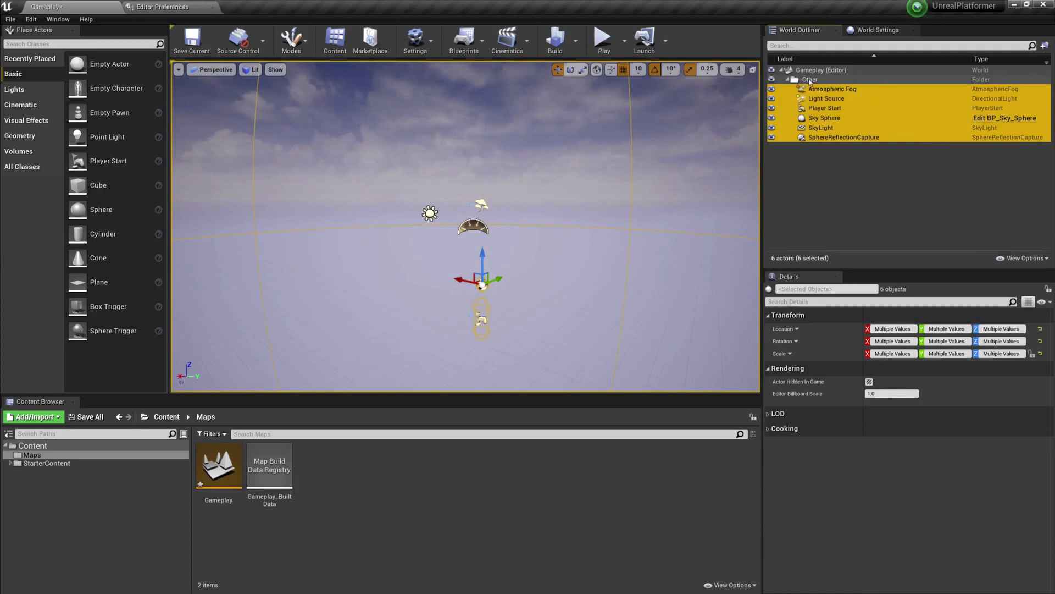
click(781, 70)
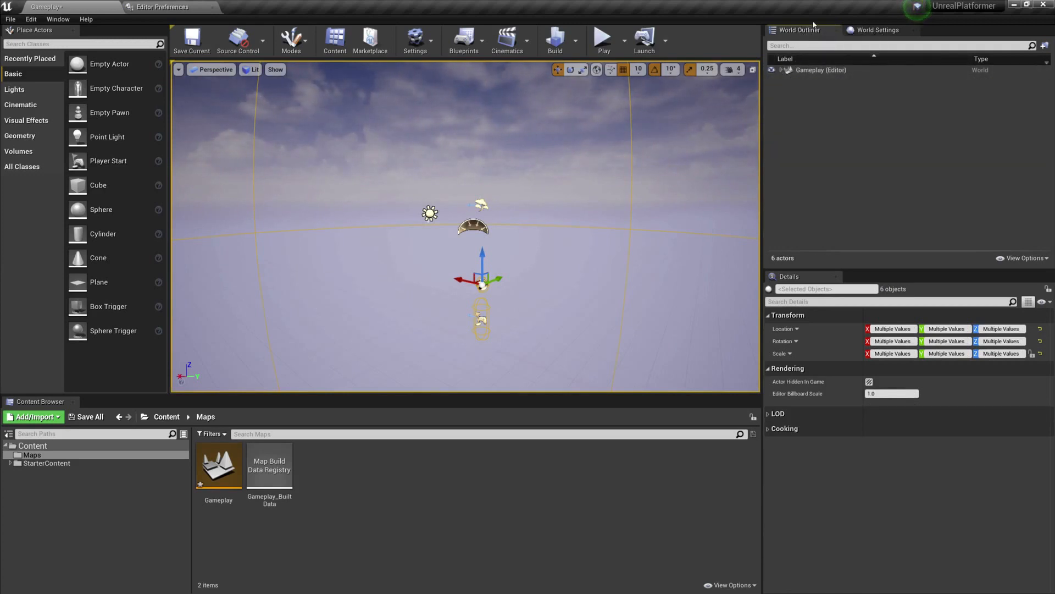
click(58, 19)
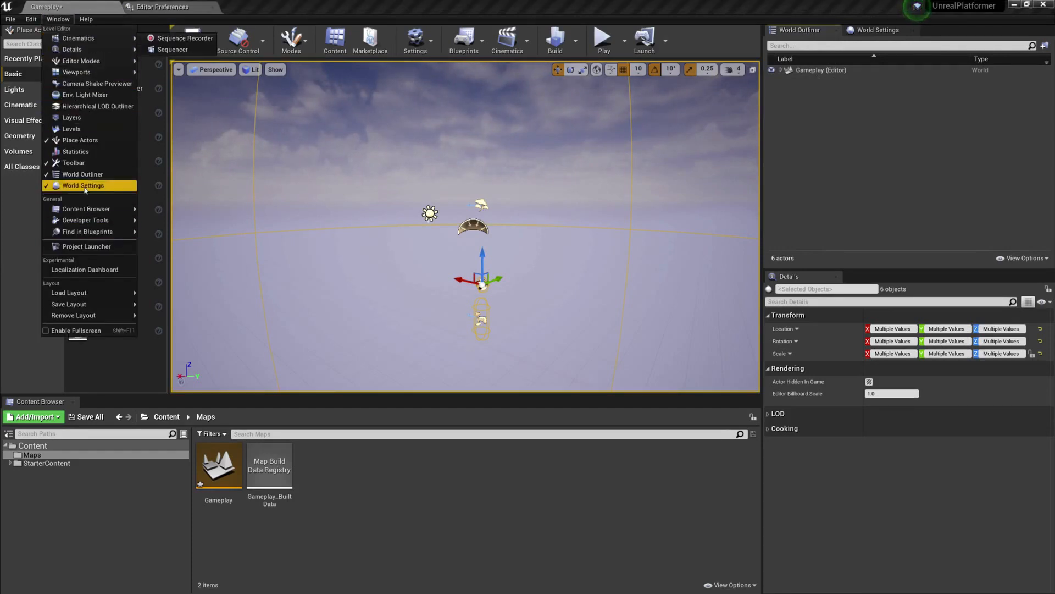
click(823, 145)
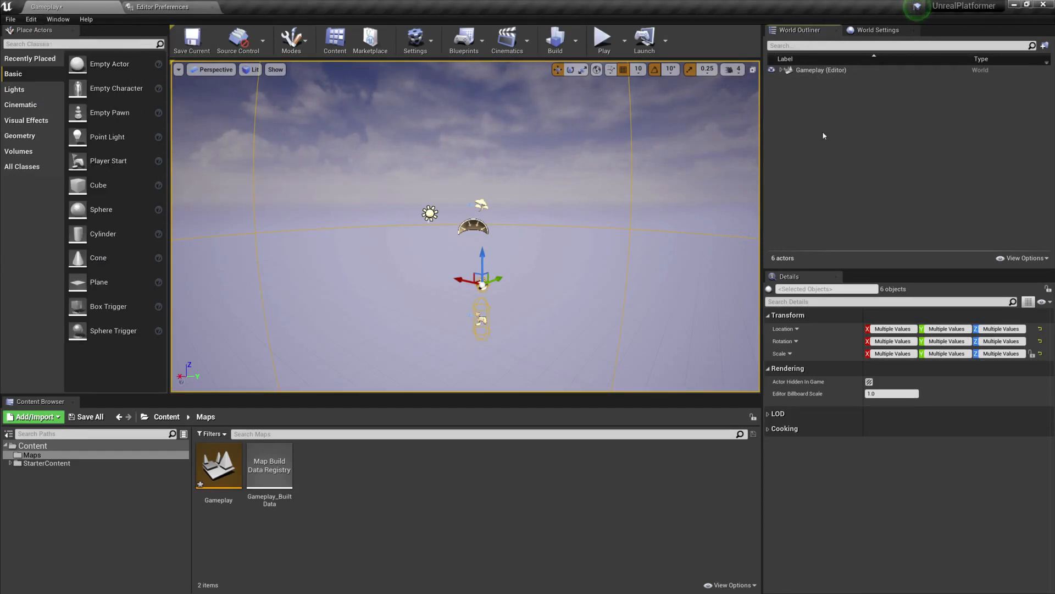
click(783, 71)
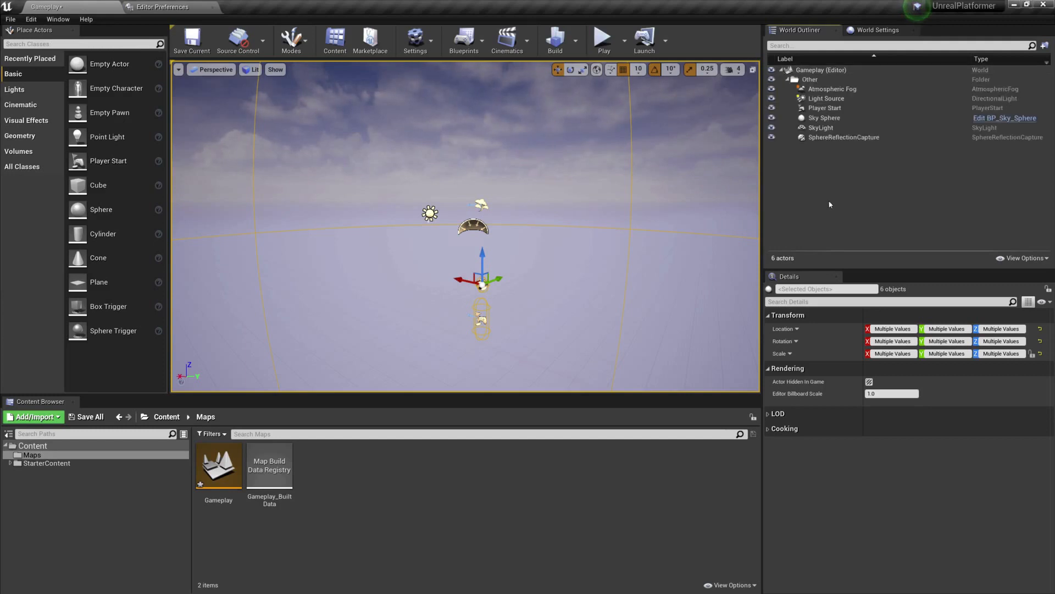
- Collapse the Other folder and create a new folder while all its actors are selected, so it nests inside Other
click(788, 80)
right_click(815, 161)
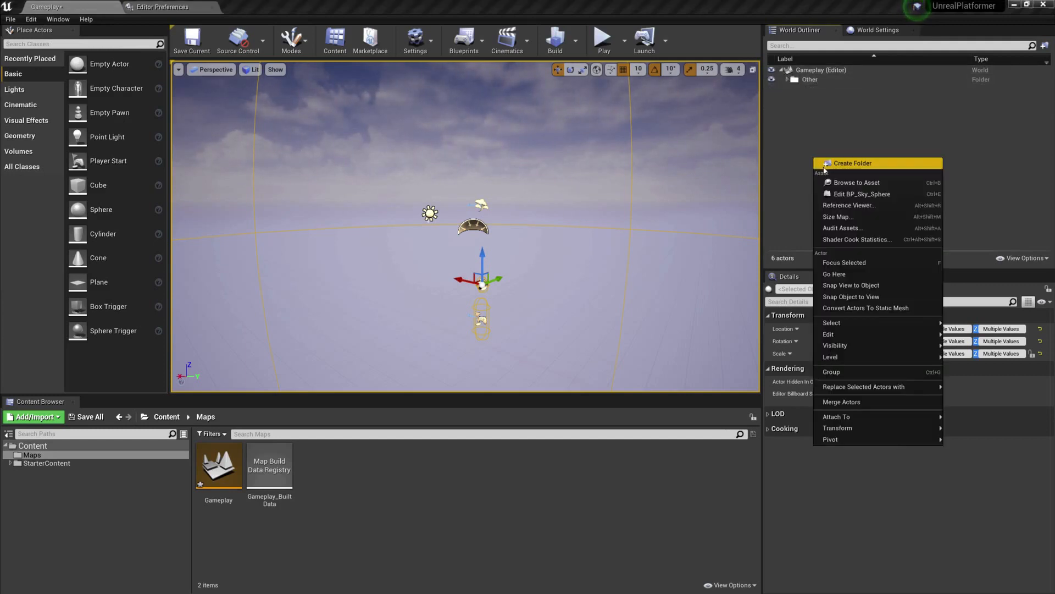
click(824, 167)
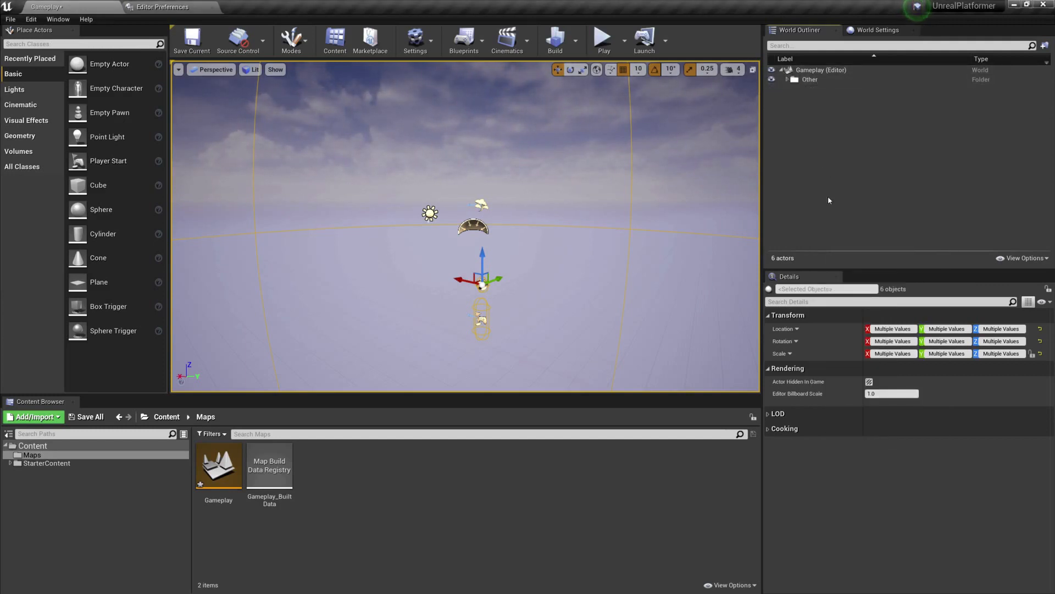
- Create one more folder with the same actors still selected
right_click(805, 127)
click(820, 133)
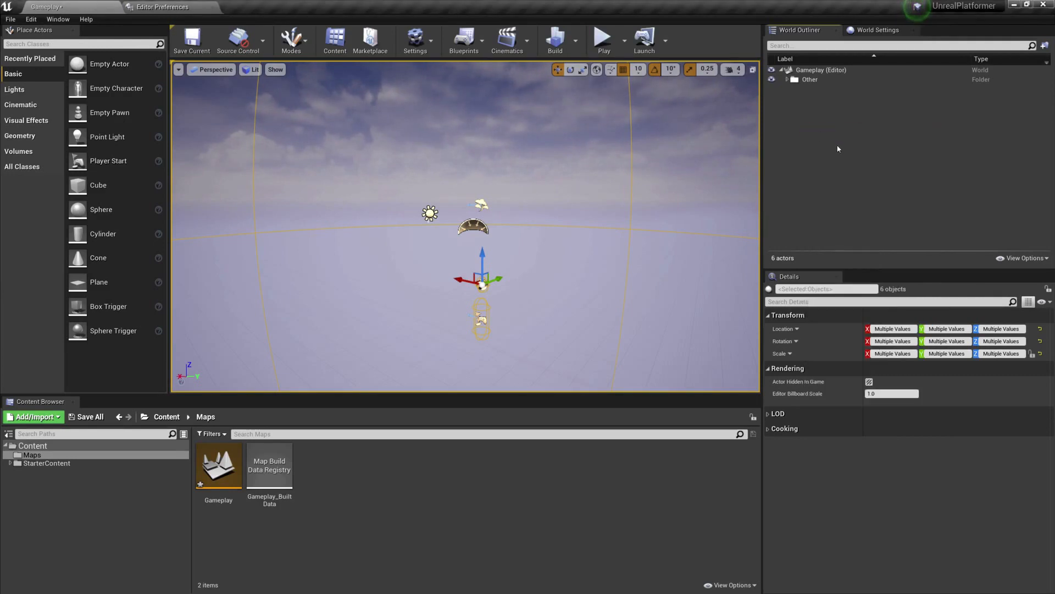
- Expand the nested folders down to the actors and rename the outermost folder Other as Level
click(787, 80)
click(800, 99)
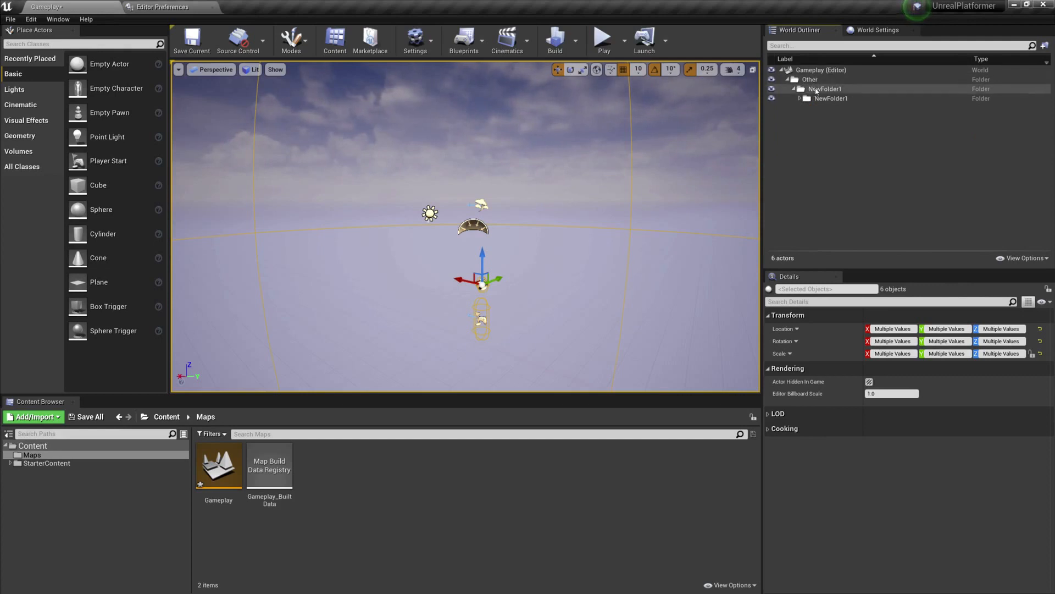
click(808, 99)
click(801, 98)
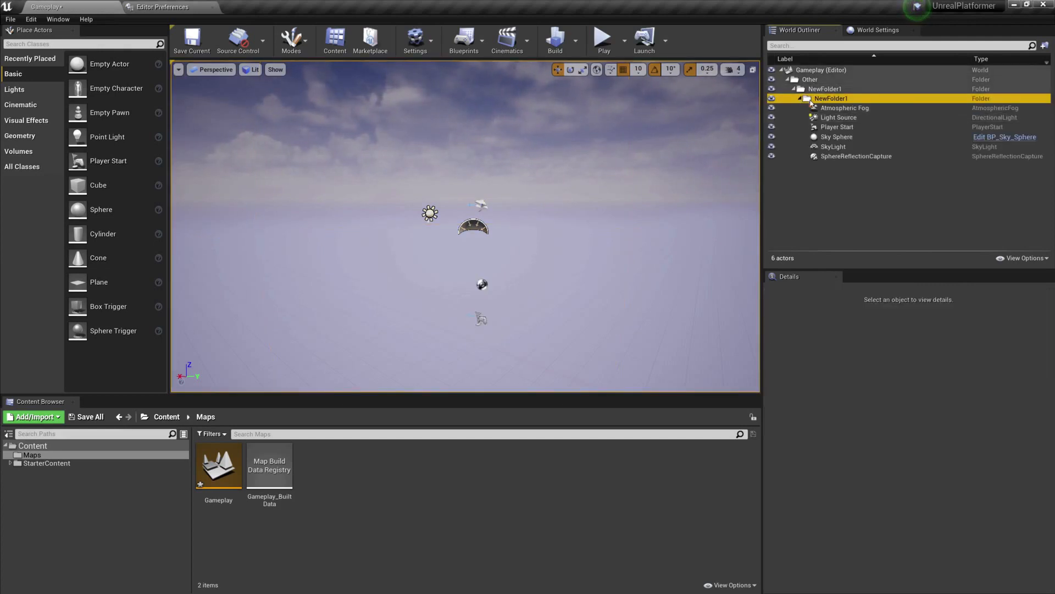
click(811, 90)
click(815, 81)
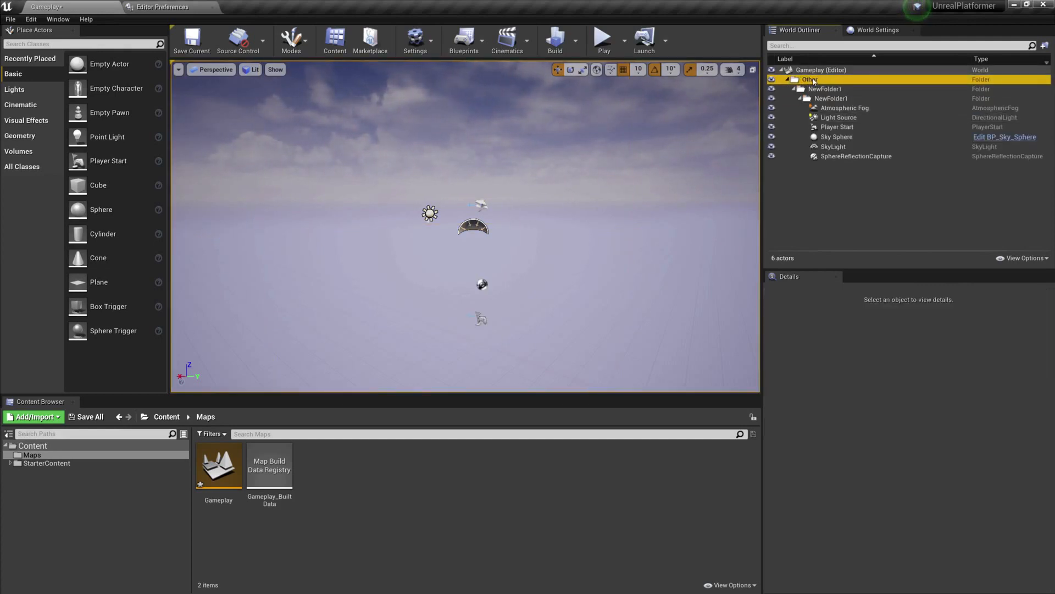
click(814, 81)
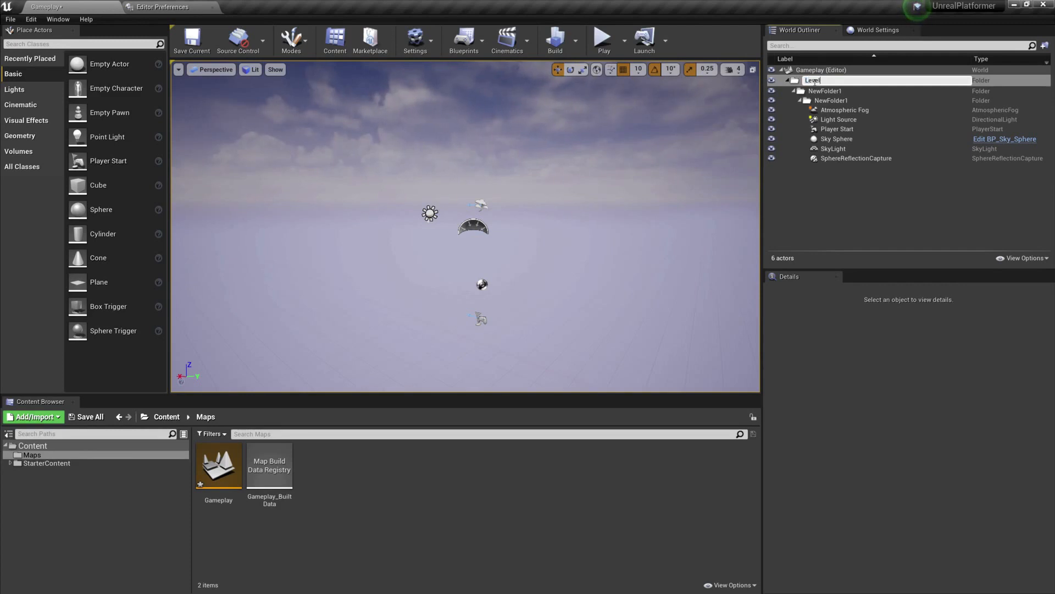
key(Return)
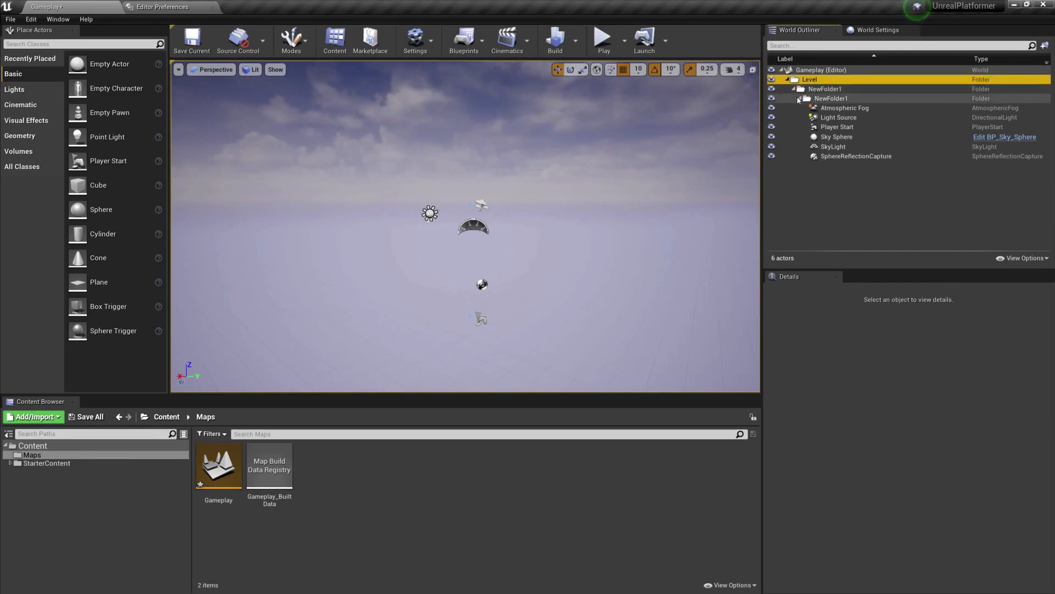
- Select all actors in the innermost NewFolder1, and undo their move into it and the folder's creation
click(841, 108)
shift+click(852, 156)
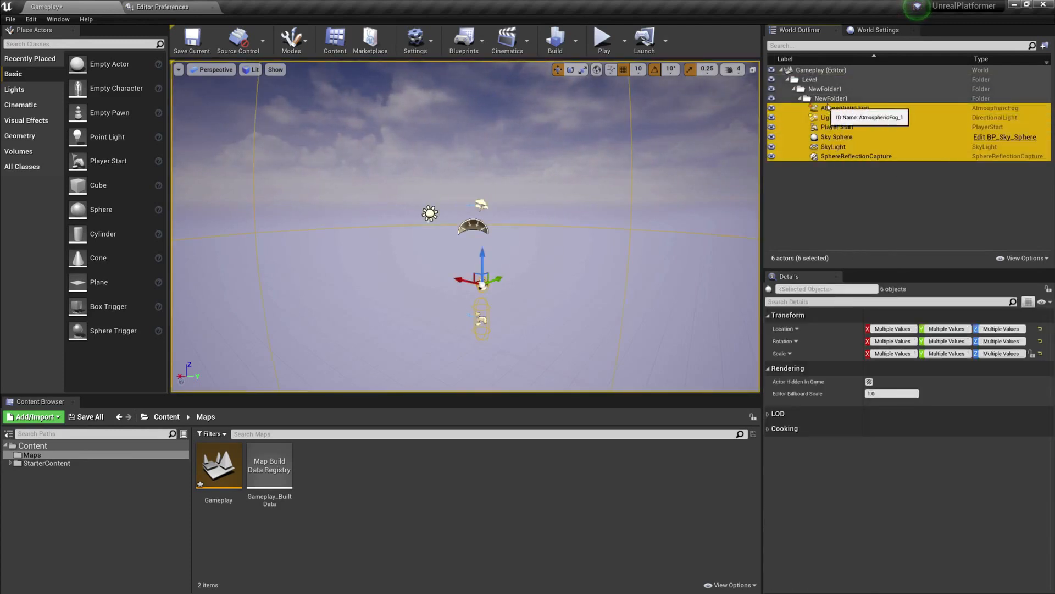
key(ctrl+z)
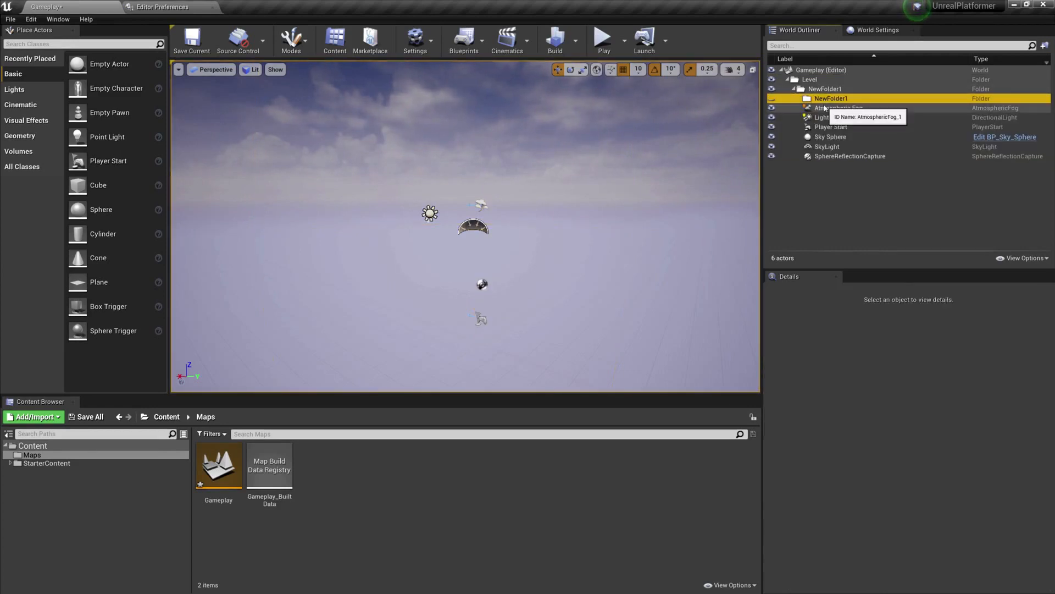
key(ctrl+z)
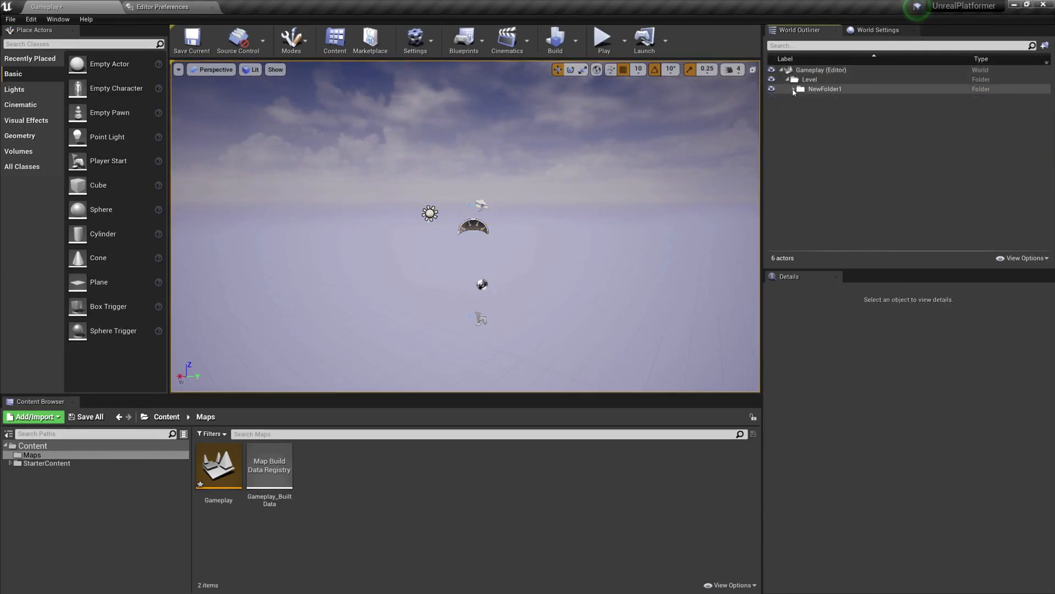
- Rename the NewFolder1 subfolder under Level as Other, collapse it and clear the selection
click(812, 96)
click(825, 91)
key(F2)
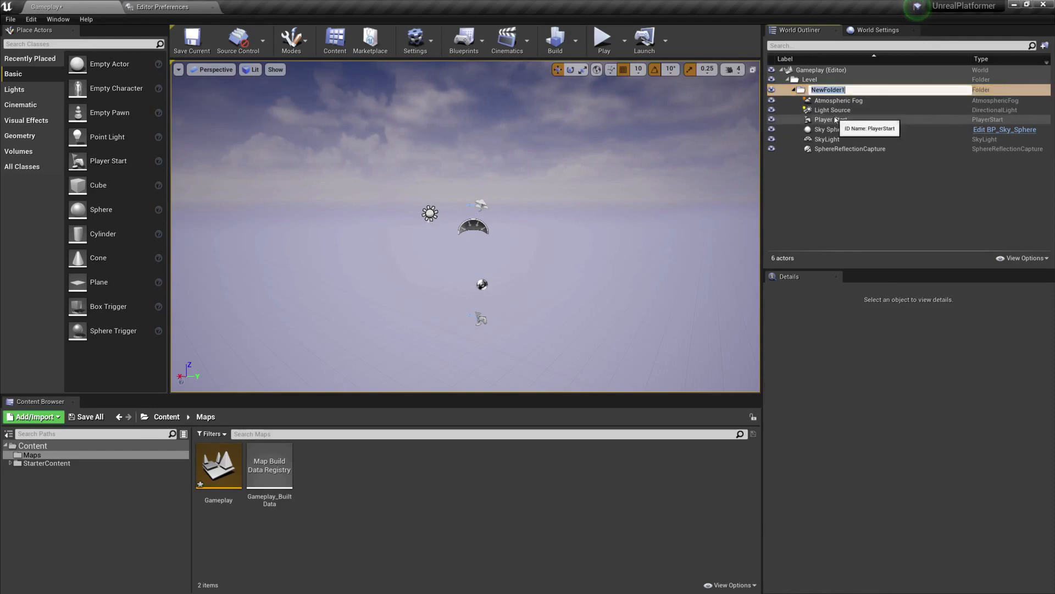
text(Other)
key(Return)
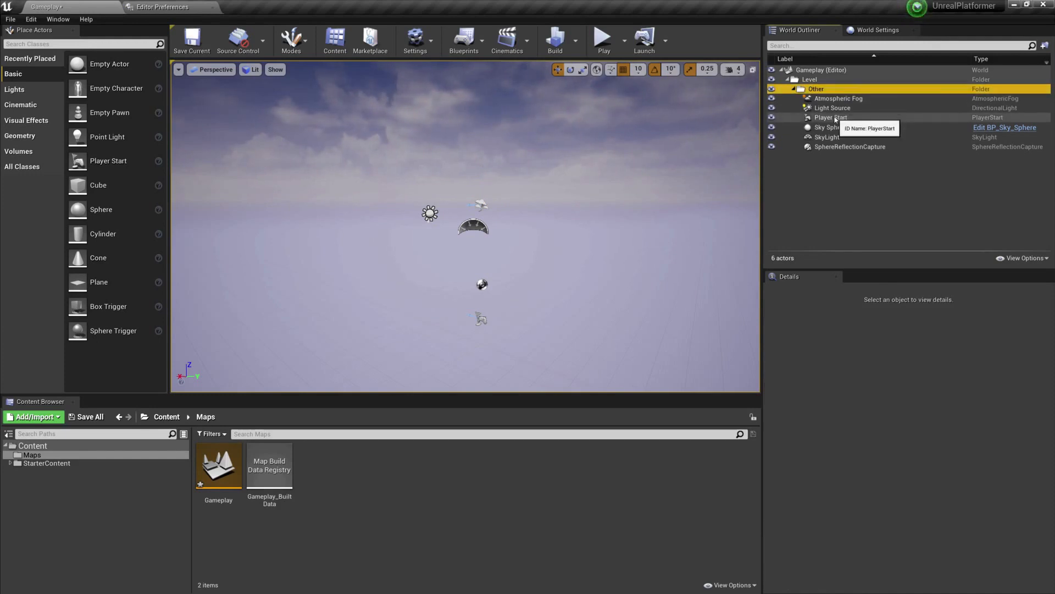
click(794, 89)
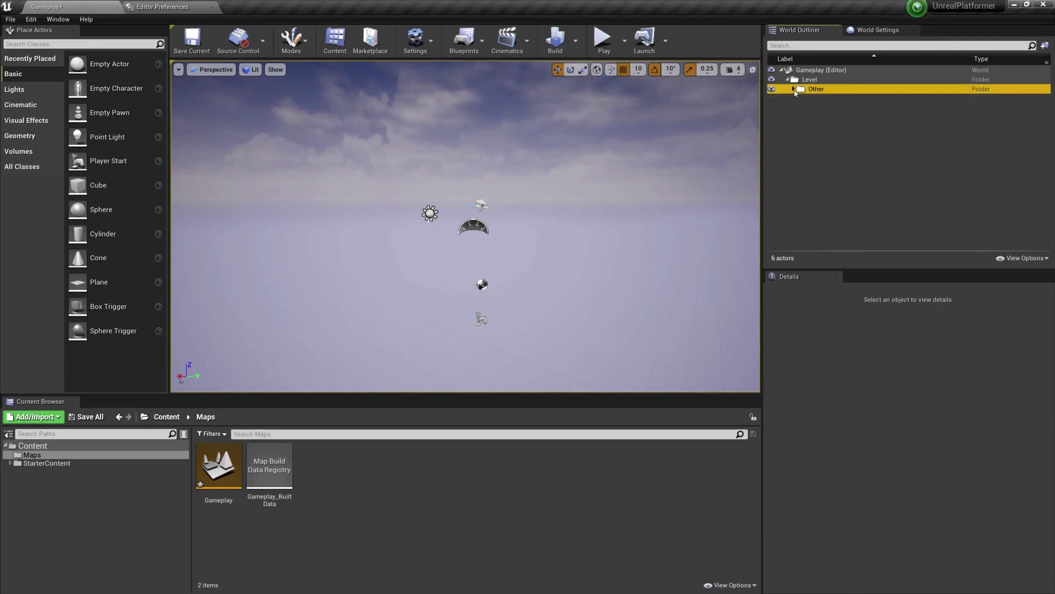
click(819, 147)
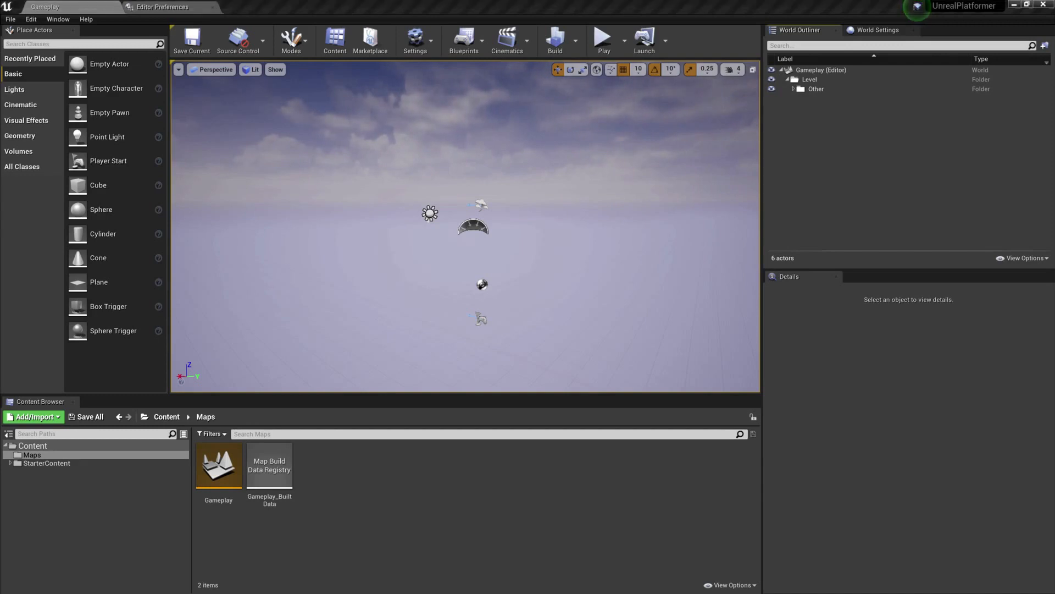
- Create a subfolder named Ground inside the Level folder of the World Outliner
right_click(824, 80)
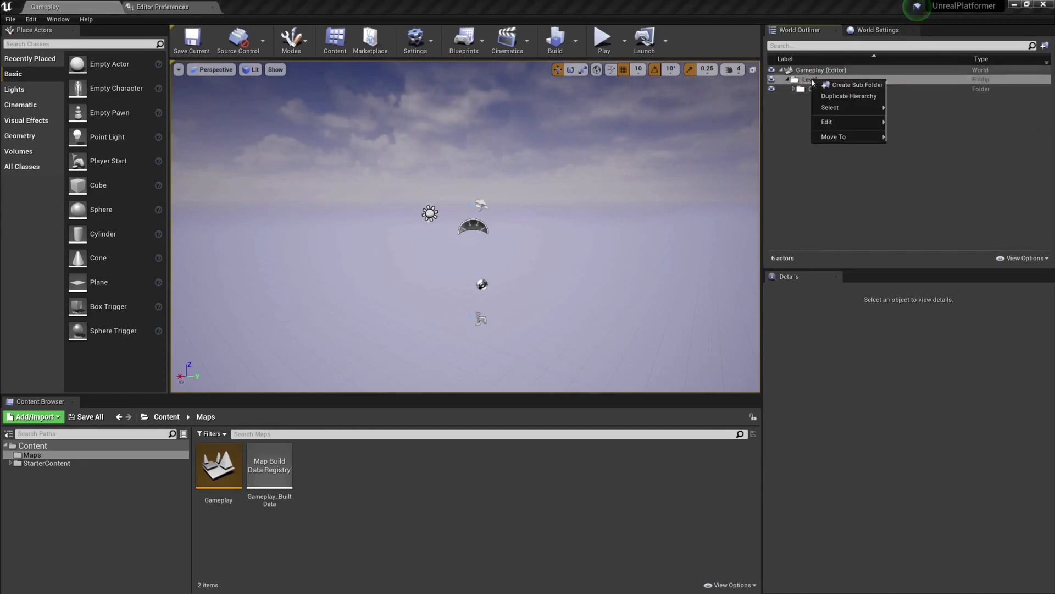
click(832, 87)
text(Ground)
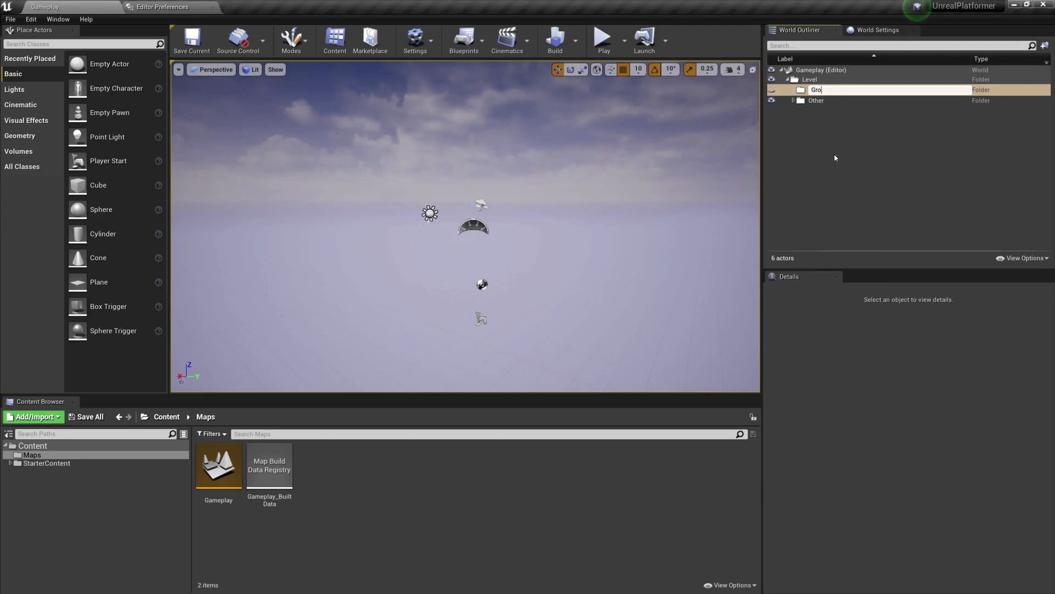
key(Return)
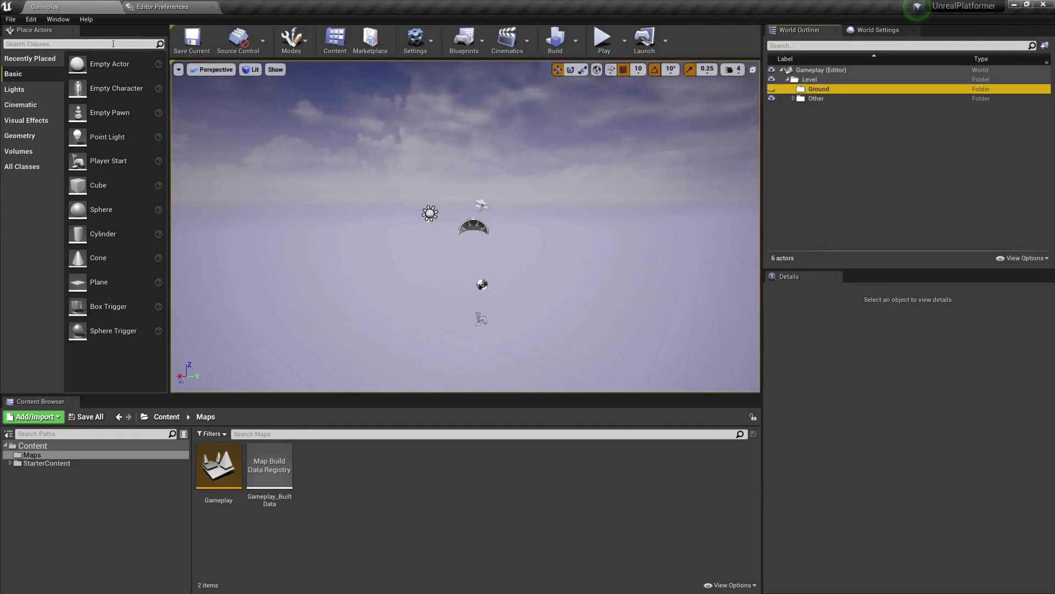
click(36, 33)
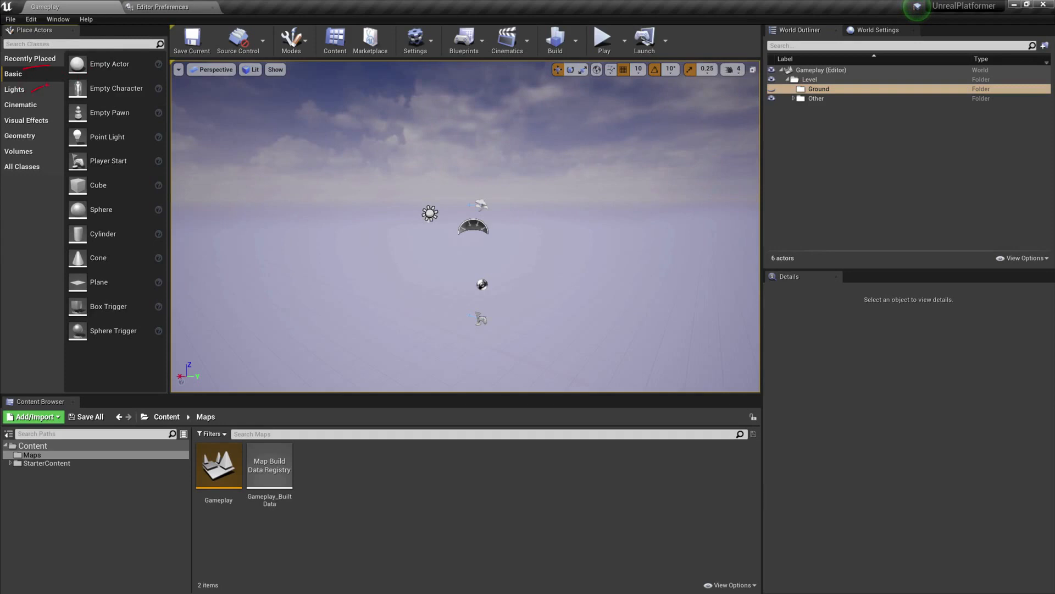
drag(37, 122, 61, 111)
key(Escape)
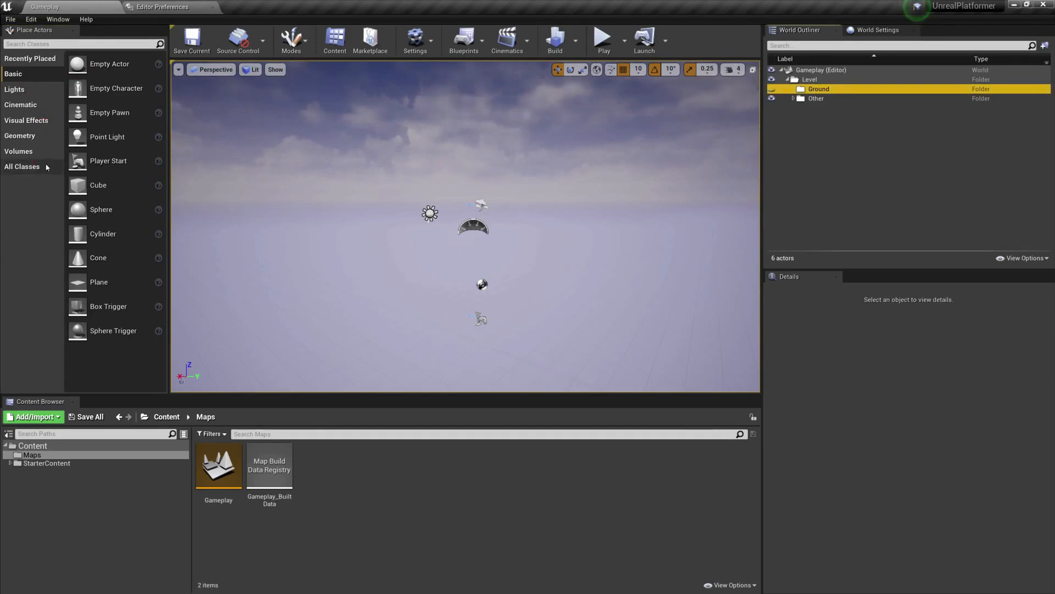
- Place an additive Box geometry brush in the level near the existing actors and save the level
click(18, 152)
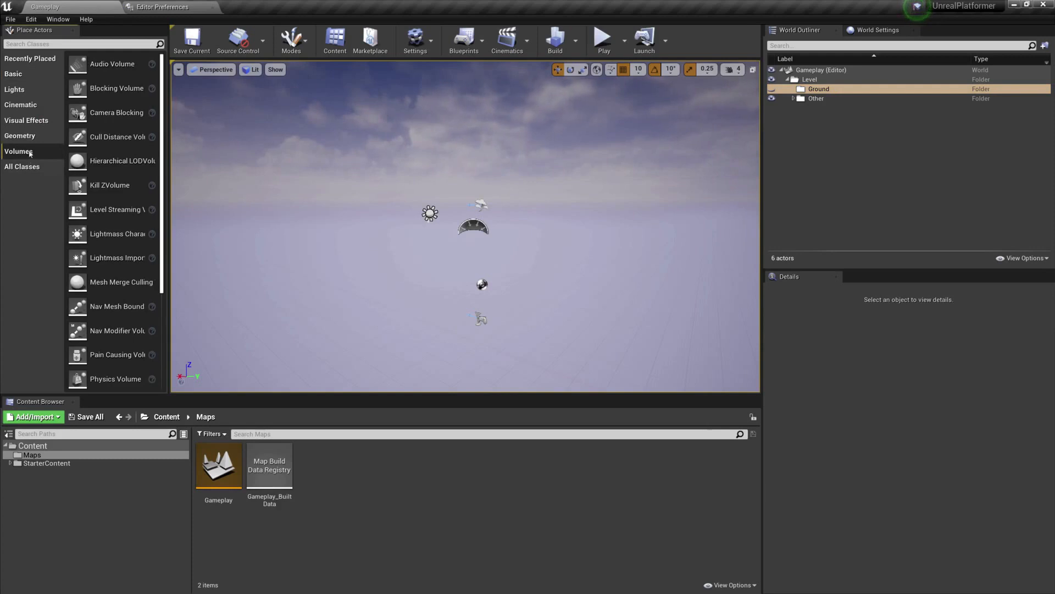
click(27, 136)
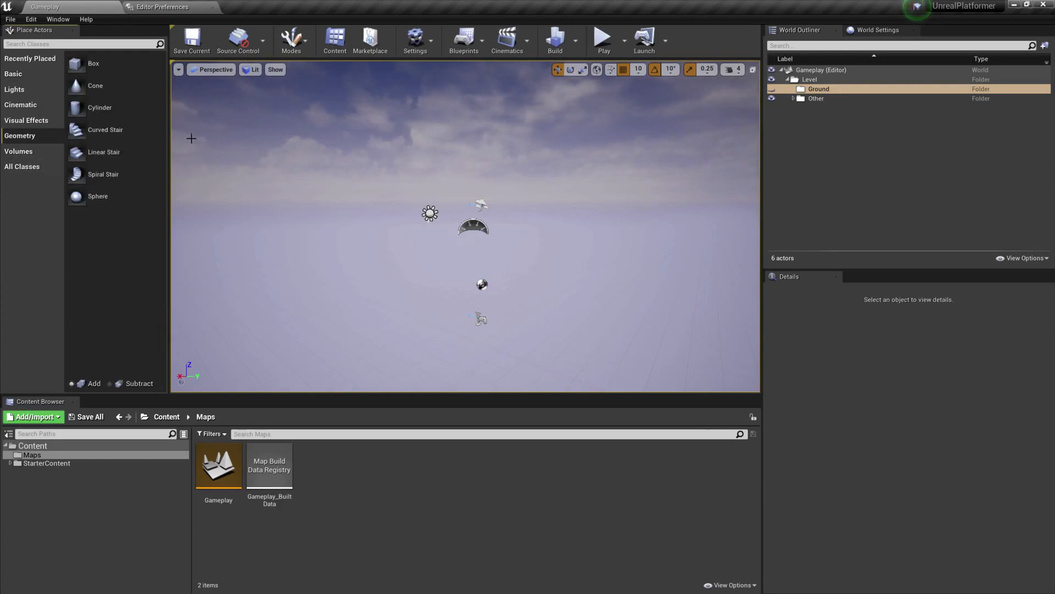
mouse_move(82, 65)
mouse_down()
mouse_move(335, 155)
mouse_move(427, 296)
mouse_up()
mouse_move(426, 296)
right_down()
mouse_move(385, 343)
mouse_move(447, 245)
mouse_move(439, 242)
mouse_move(489, 240)
mouse_move(439, 254)
mouse_move(465, 220)
mouse_move(431, 240)
mouse_move(448, 218)
mouse_move(487, 231)
mouse_move(484, 248)
mouse_move(495, 247)
right_up()
key(ctrl+s)
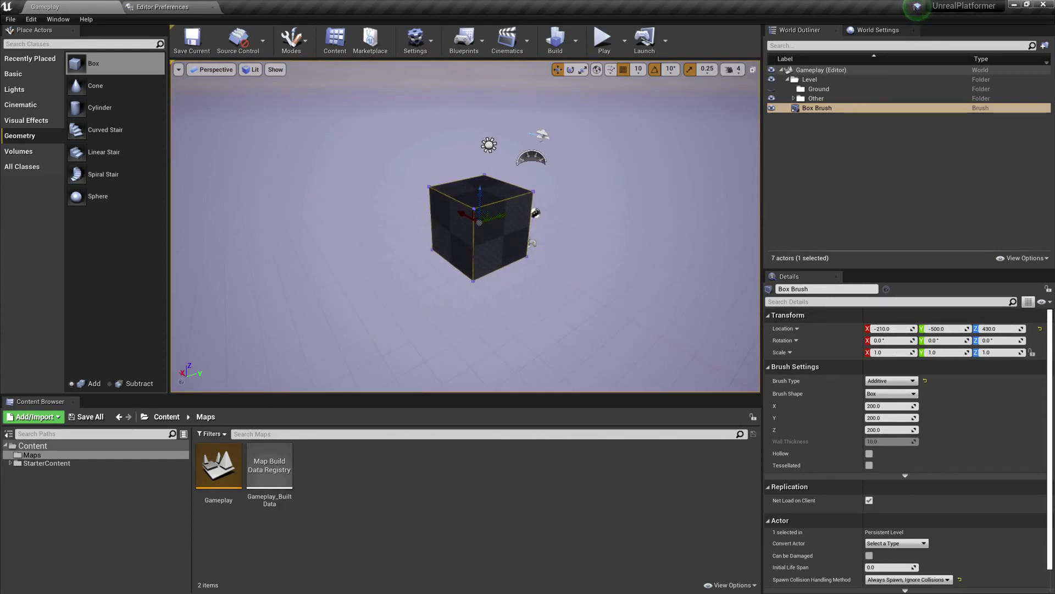
- Set the box brush's location to 0 on X, Y and Z
click(904, 325)
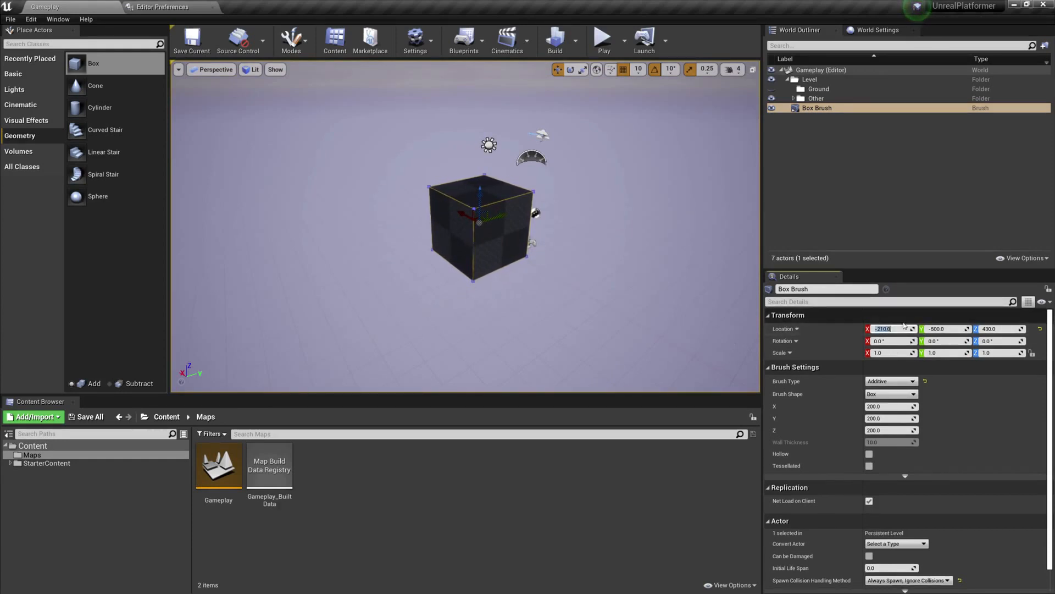
text(0)
key(Tab)
text(0)
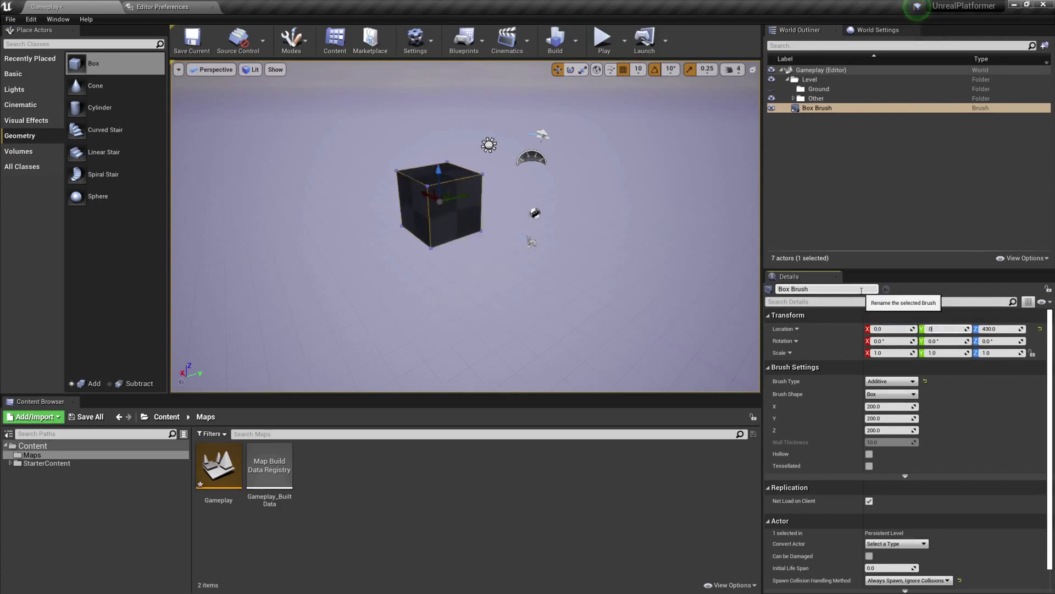
key(Tab)
text(0)
key(Return)
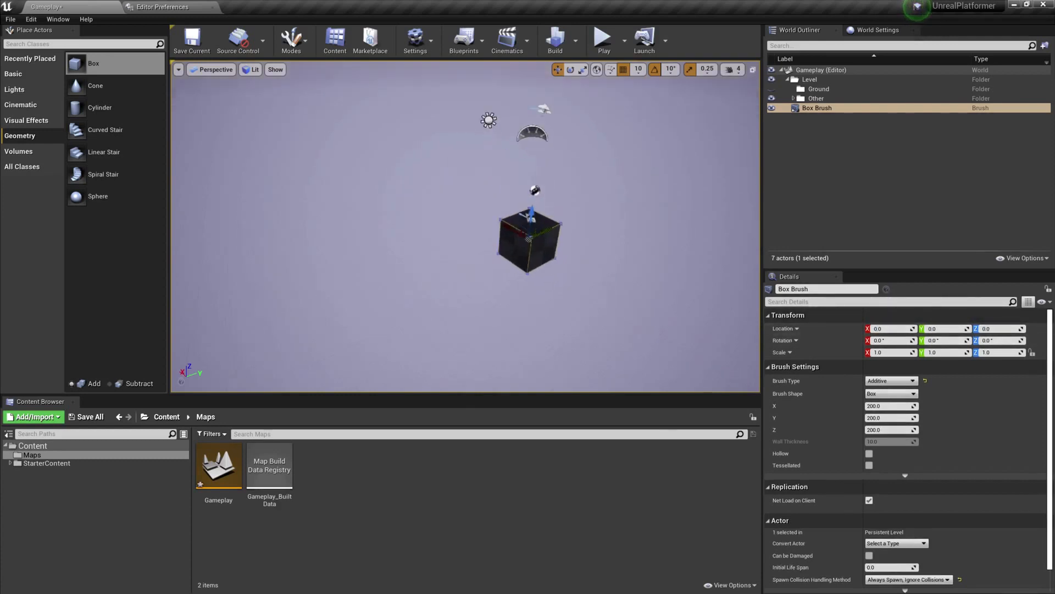
mouse_move(514, 292)
right_down()
mouse_move(486, 289)
mouse_move(514, 292)
right_up()
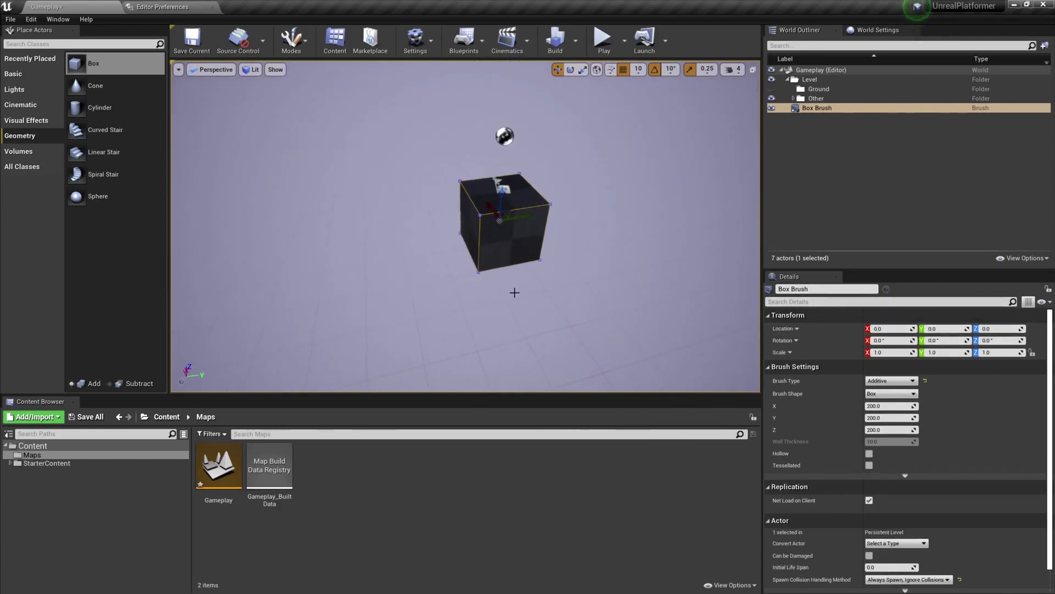
- Try stretching the box brush through its X and Y scale values, restore both to 1.0 and reselect the brush
drag(888, 352, 962, 352)
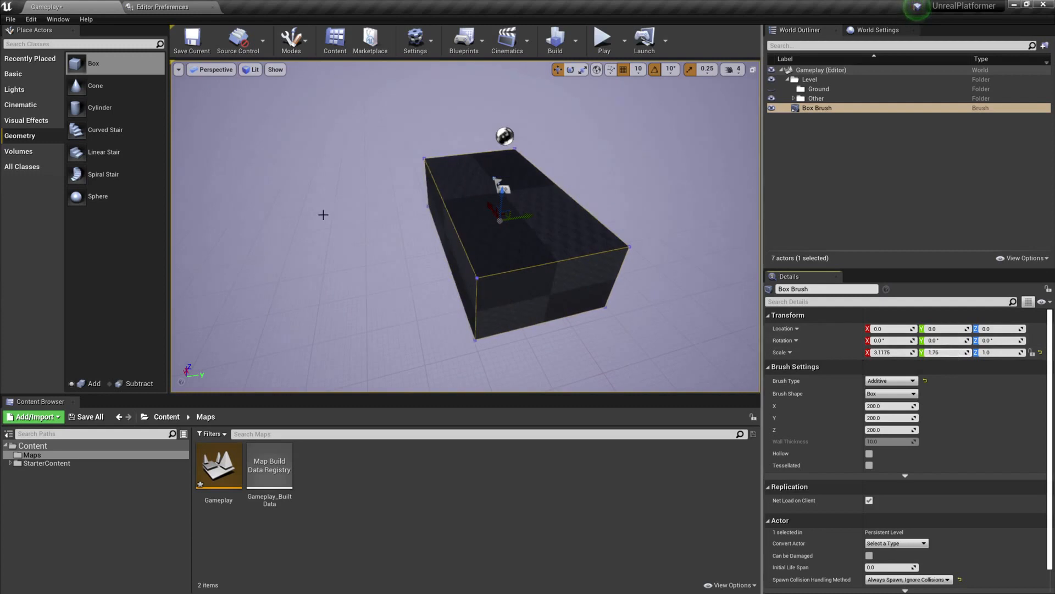
drag(885, 352, 871, 352)
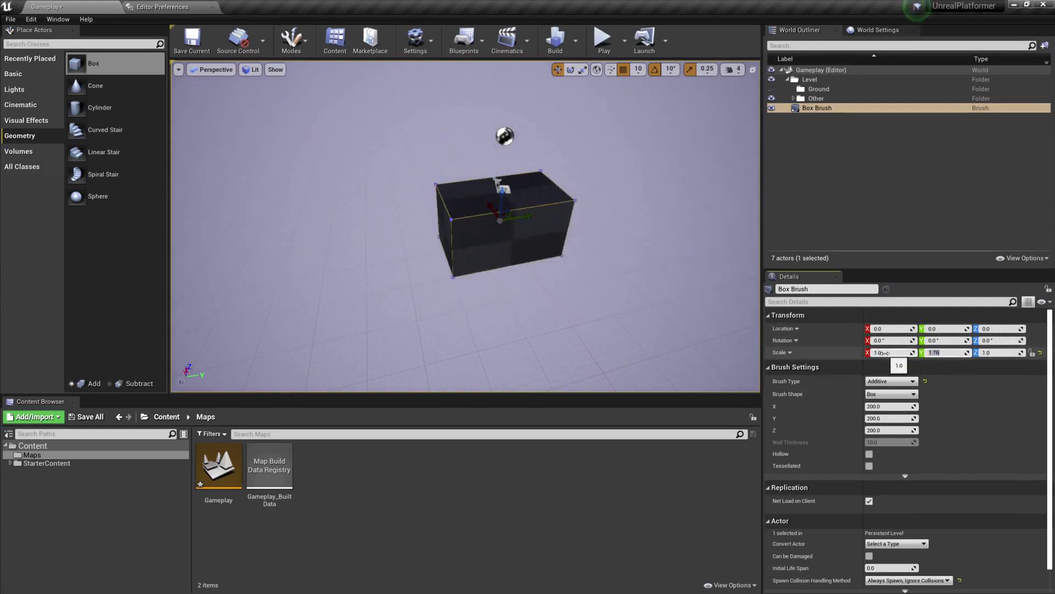
click(813, 156)
click(816, 107)
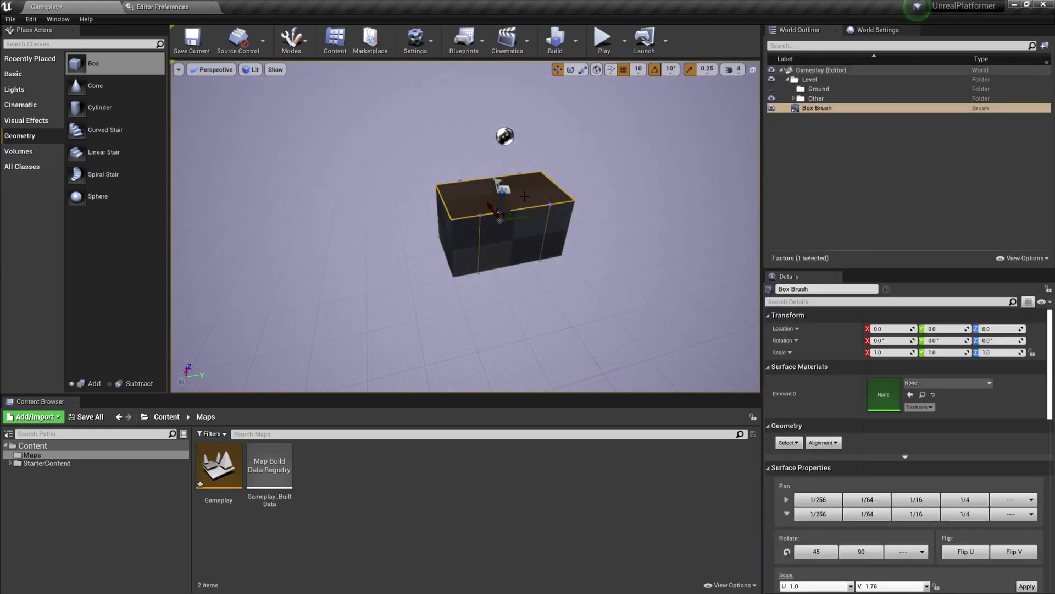
click(813, 176)
click(808, 108)
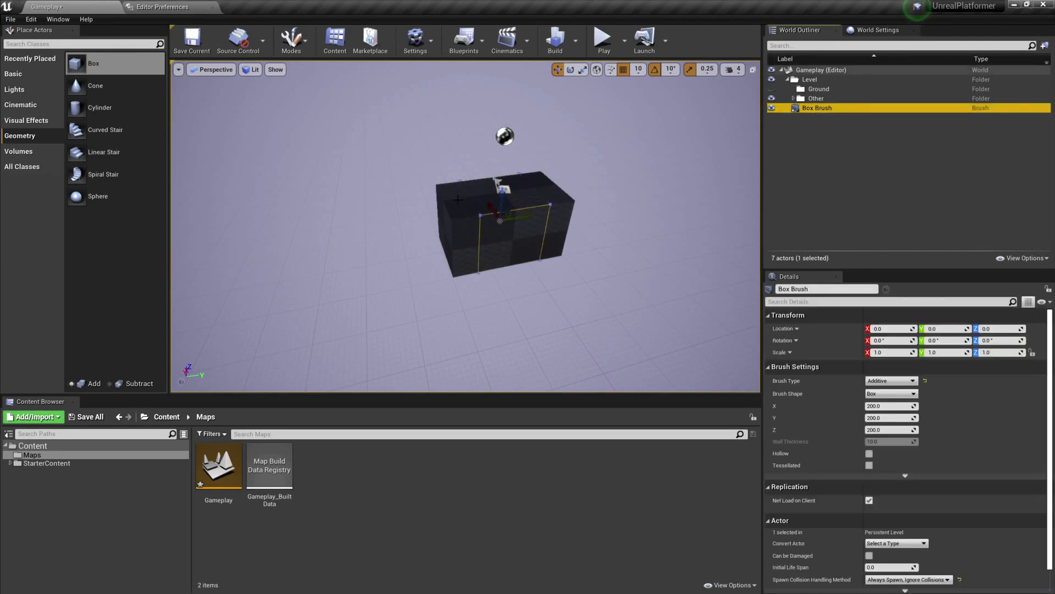
- Scale the box brush uniformly to 2.75 with the scale tool
key(e)
key(r)
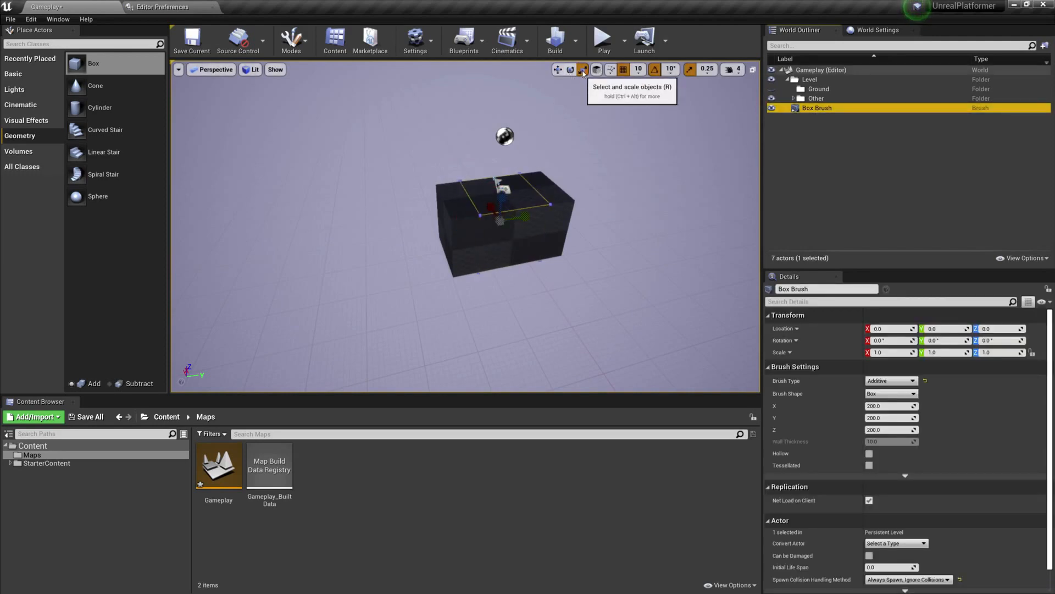
drag(500, 219, 502, 182)
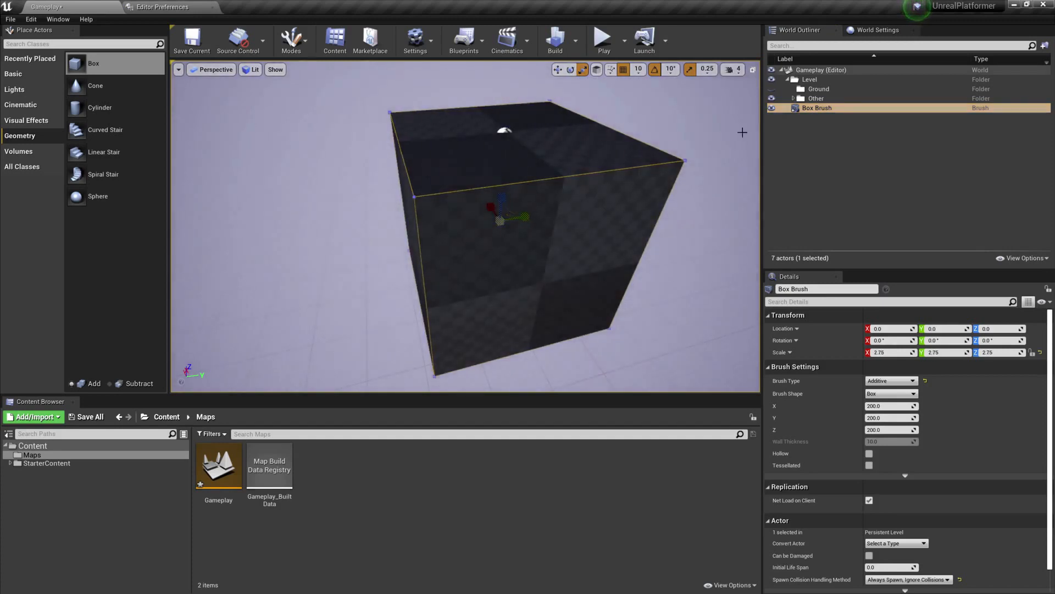
- Set the box brush's scale to 1 on X, Y and Z and clear the selection
click(887, 352)
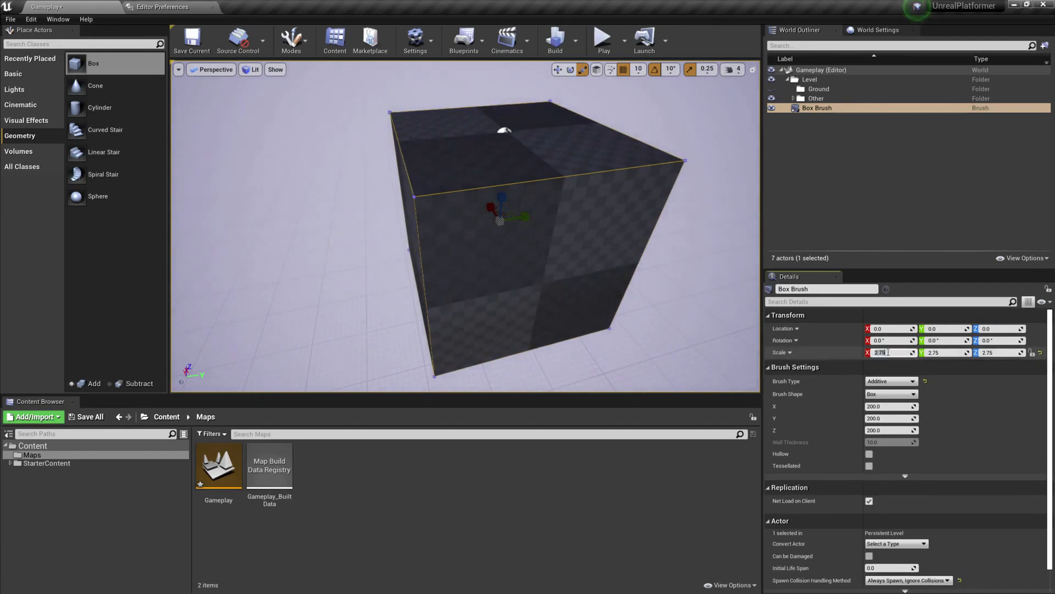
text(1)
key(Tab)
text(1)
key(Tab)
text(1)
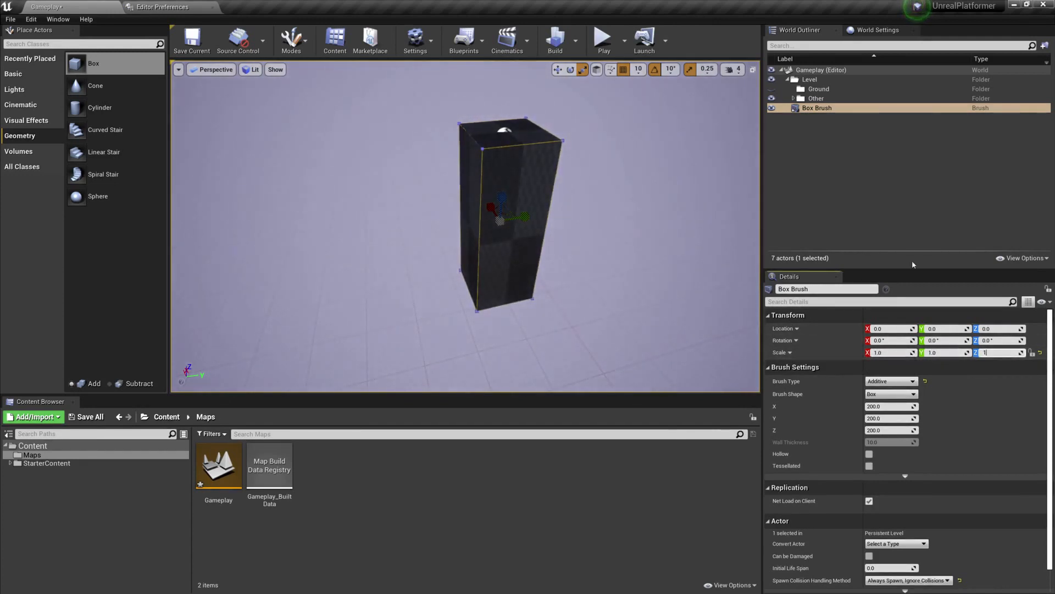
key(Return)
click(845, 187)
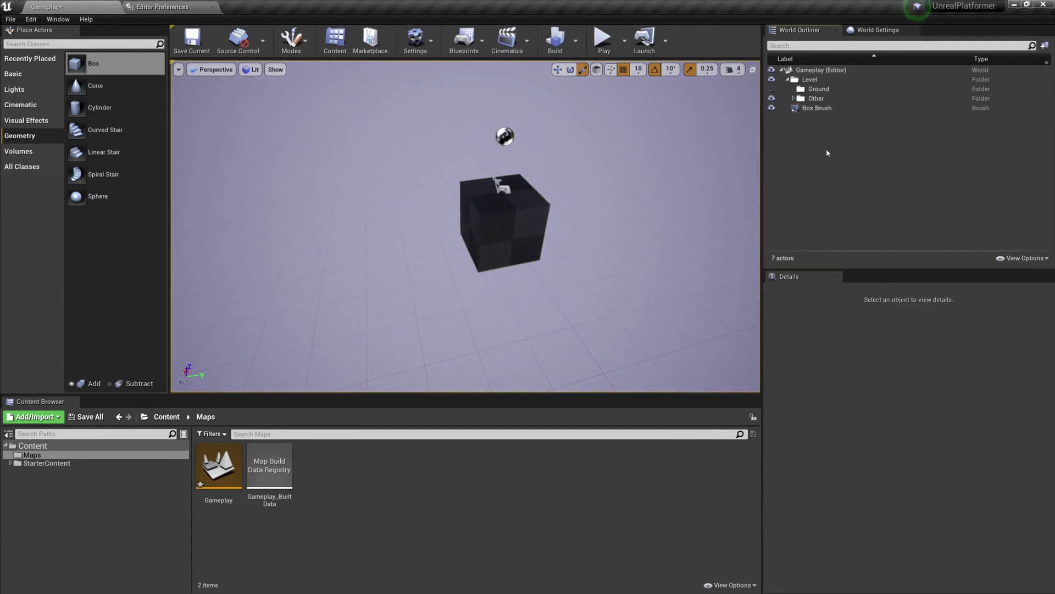
- Select the box brush and set its X size in the brush settings to 20000
click(803, 110)
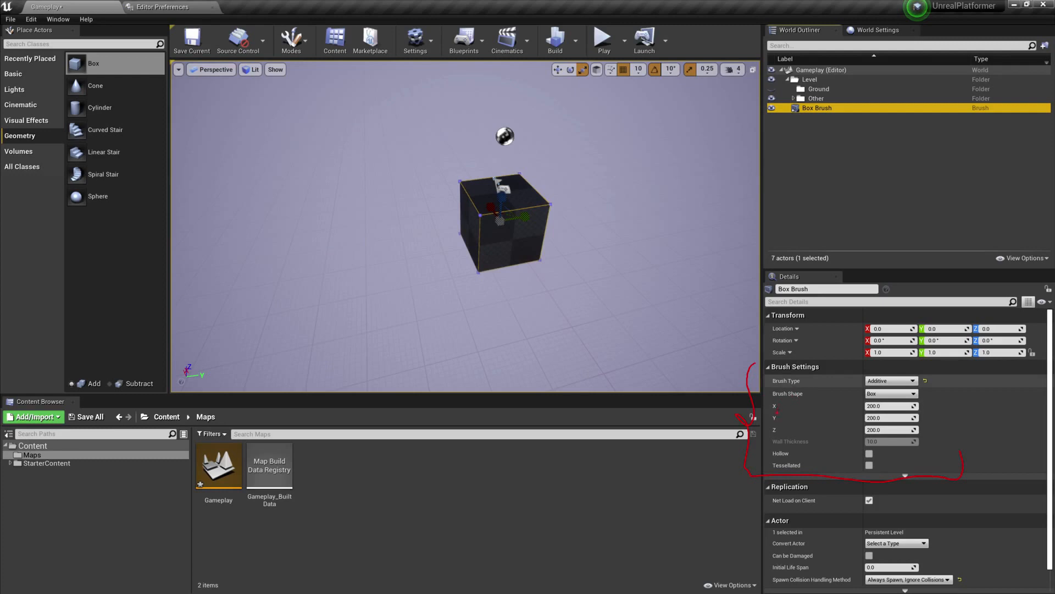
key(Escape)
click(879, 405)
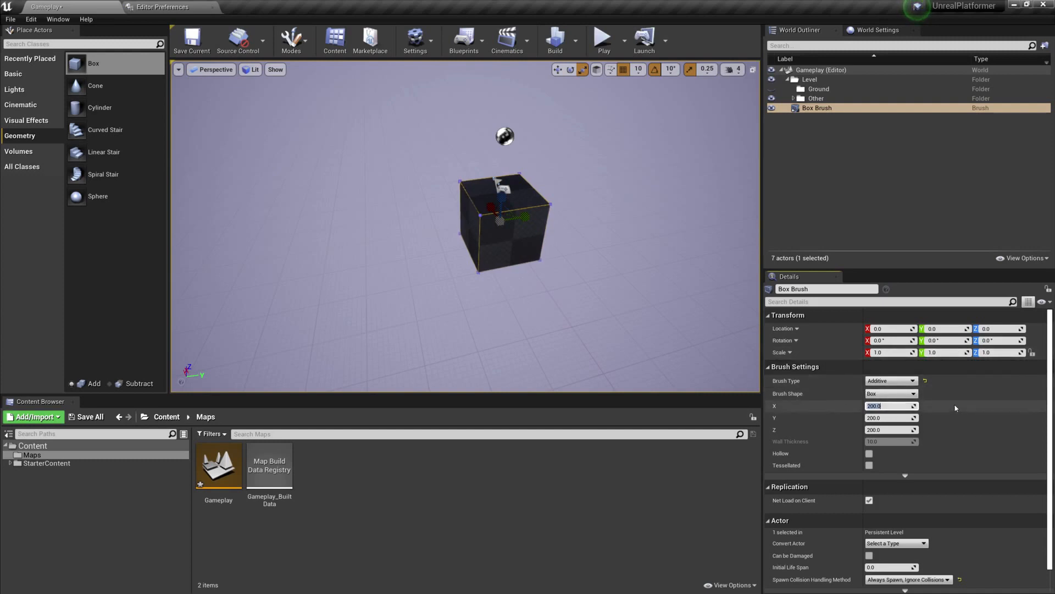
text(20000)
key(Return)
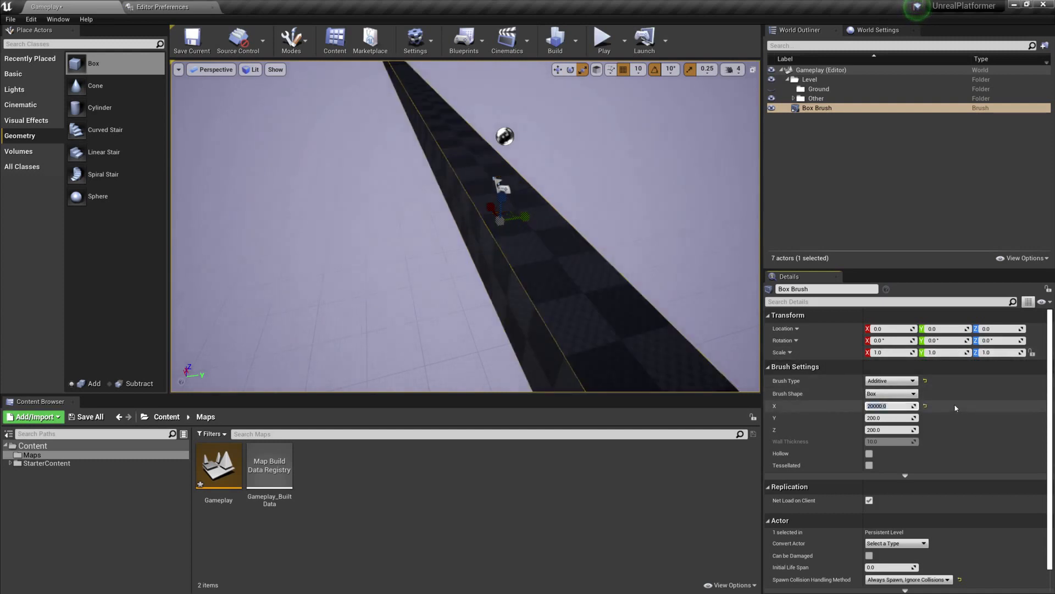
- Set the box brush's Y size to 2000 and its Z size to 10 to form a thin, wide ground strip
mouse_move(583, 242)
right_down()
mouse_move(819, 242)
mouse_move(753, 252)
right_up()
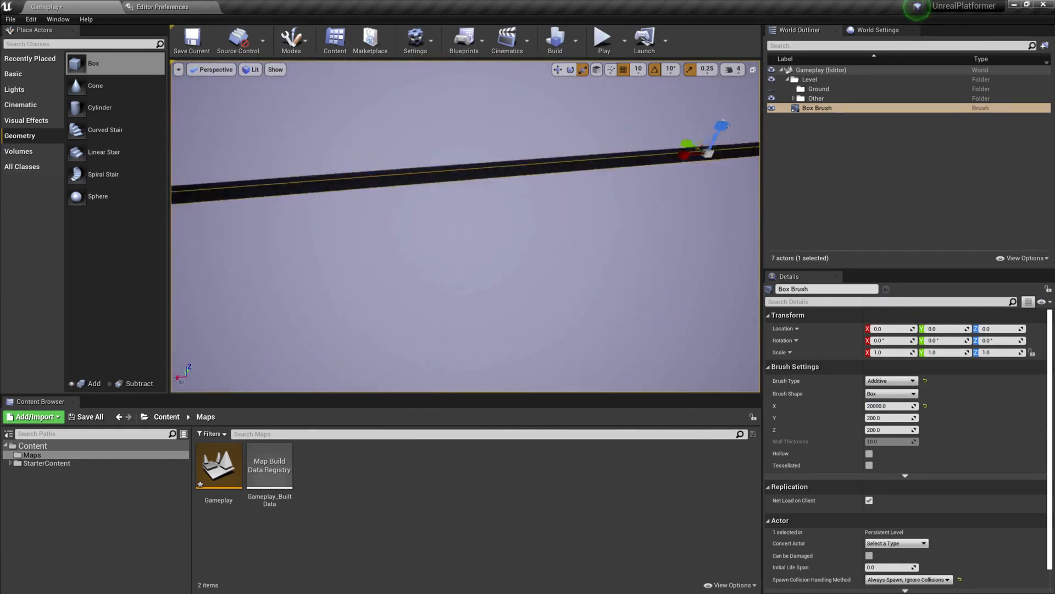
mouse_move(489, 302)
right_down()
mouse_move(518, 304)
mouse_move(467, 269)
mouse_move(490, 294)
right_up()
key(w)
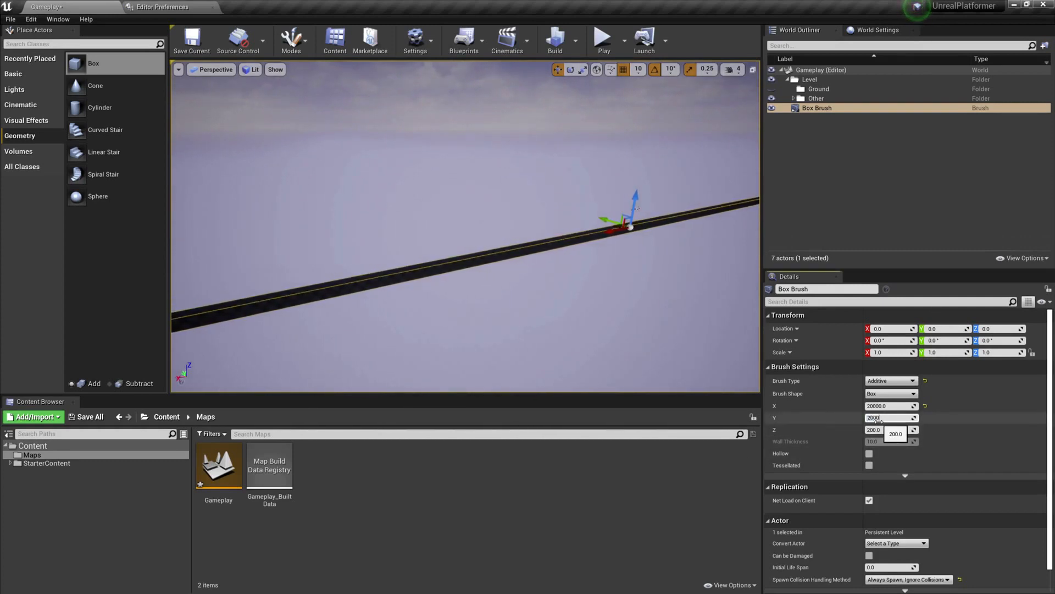
key(Return)
mouse_move(443, 314)
right_down()
mouse_move(418, 305)
mouse_move(531, 312)
right_up()
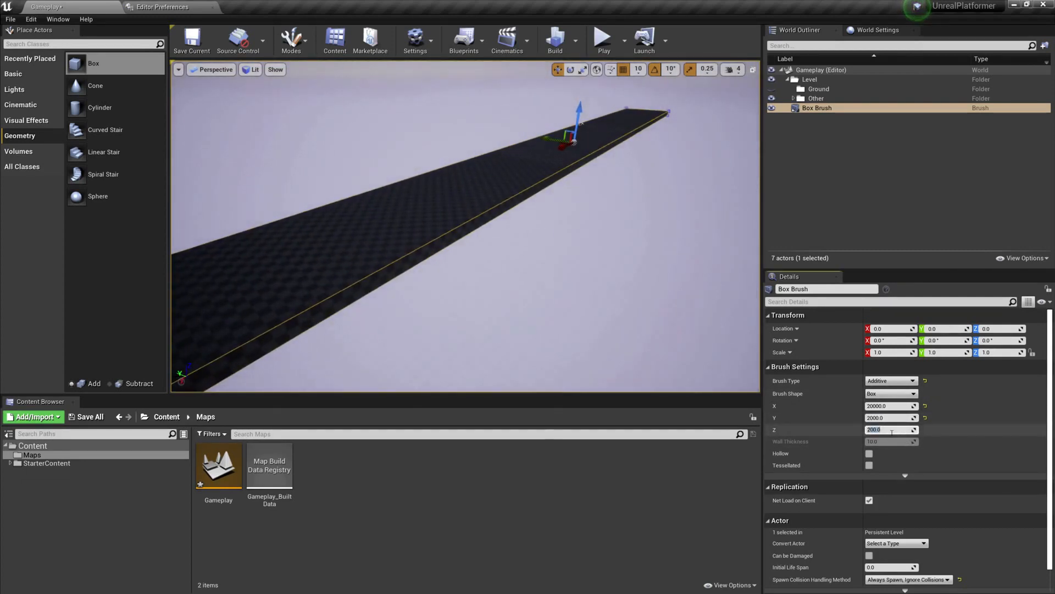
text(10)
key(Return)
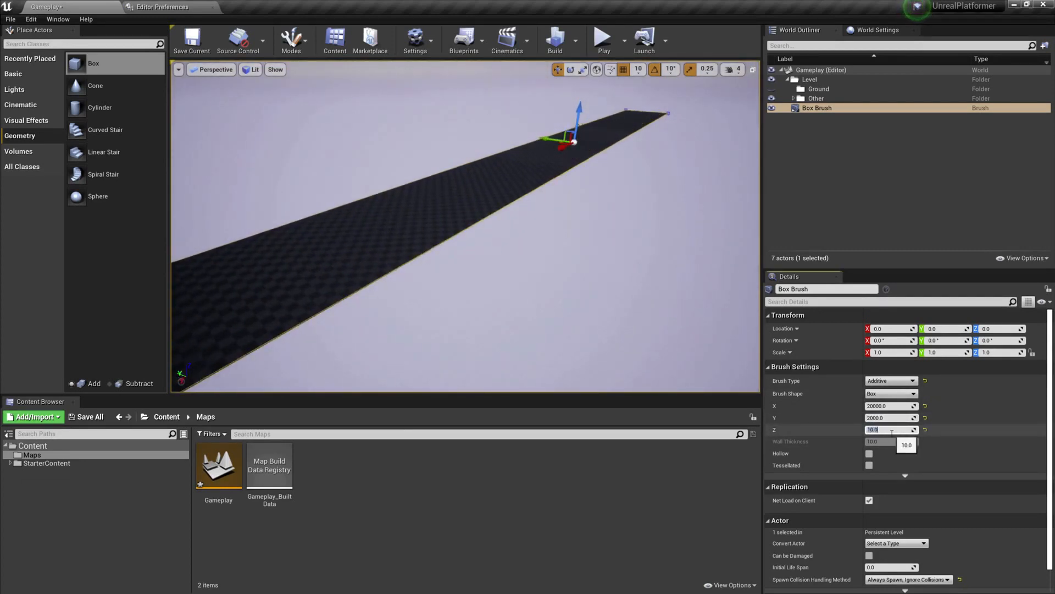
mouse_move(534, 354)
right_down()
mouse_move(462, 341)
mouse_move(550, 329)
mouse_move(423, 290)
right_up()
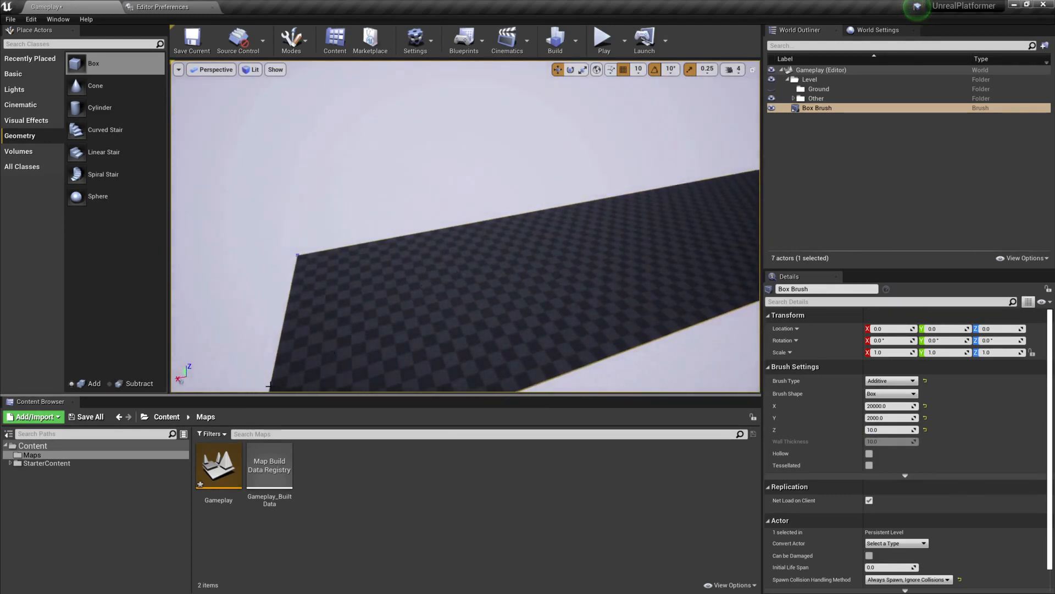
- Enlarge the Content Browser on the StarterContent Materials folder and apply M_Ground_Moss to the top face of the box brush
click(31, 464)
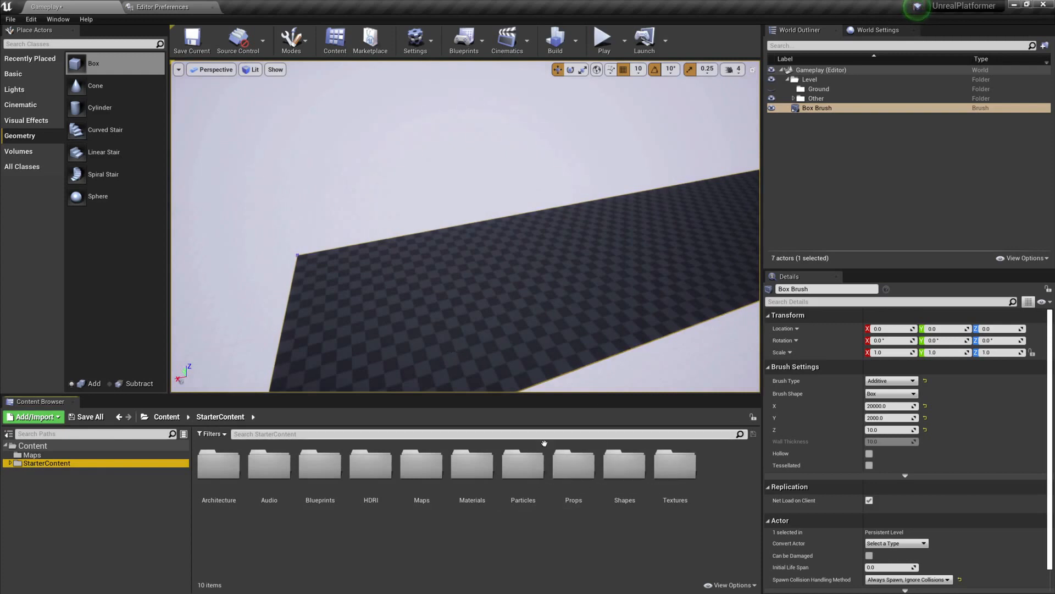
double_click(472, 464)
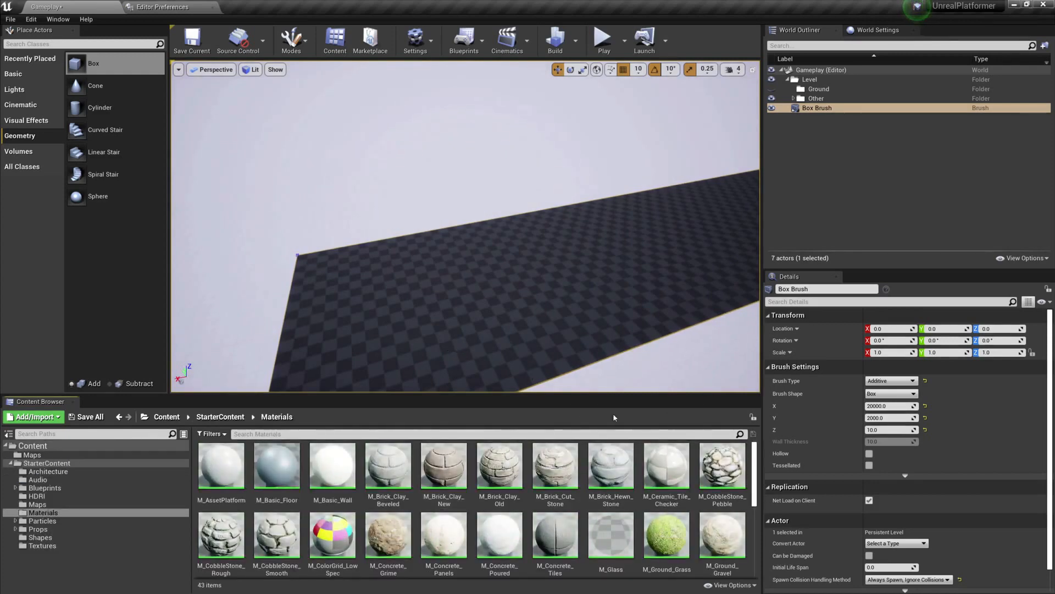
click(601, 388)
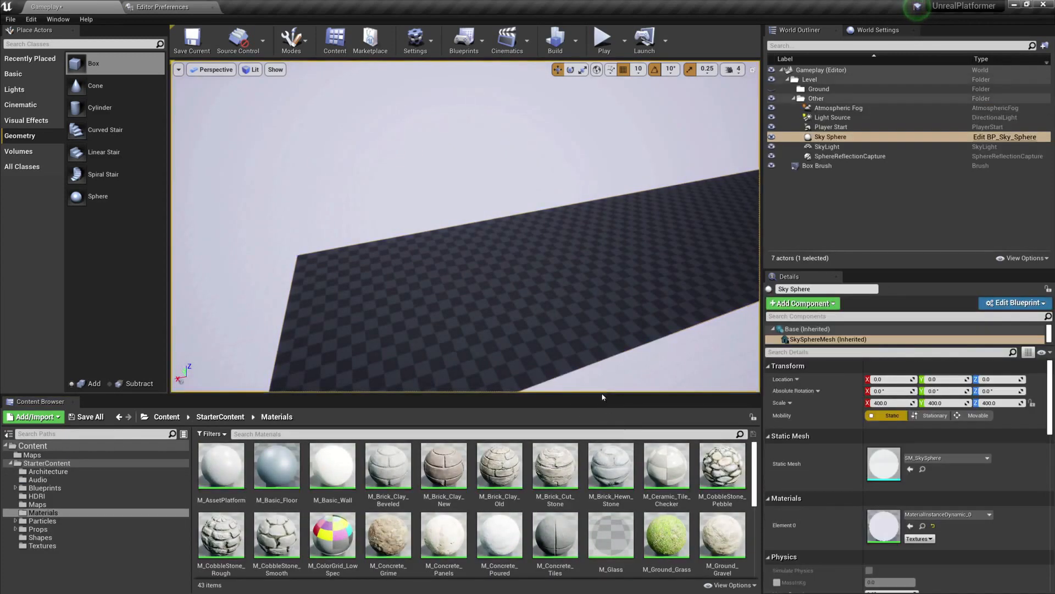
drag(601, 393, 495, 278)
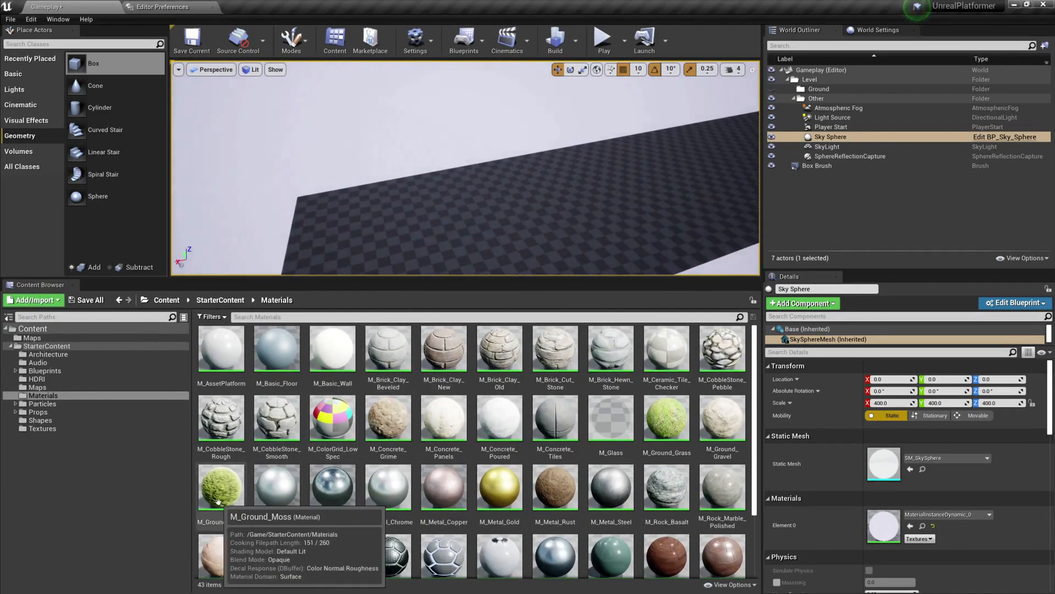
drag(221, 486, 465, 221)
key(super+Down)
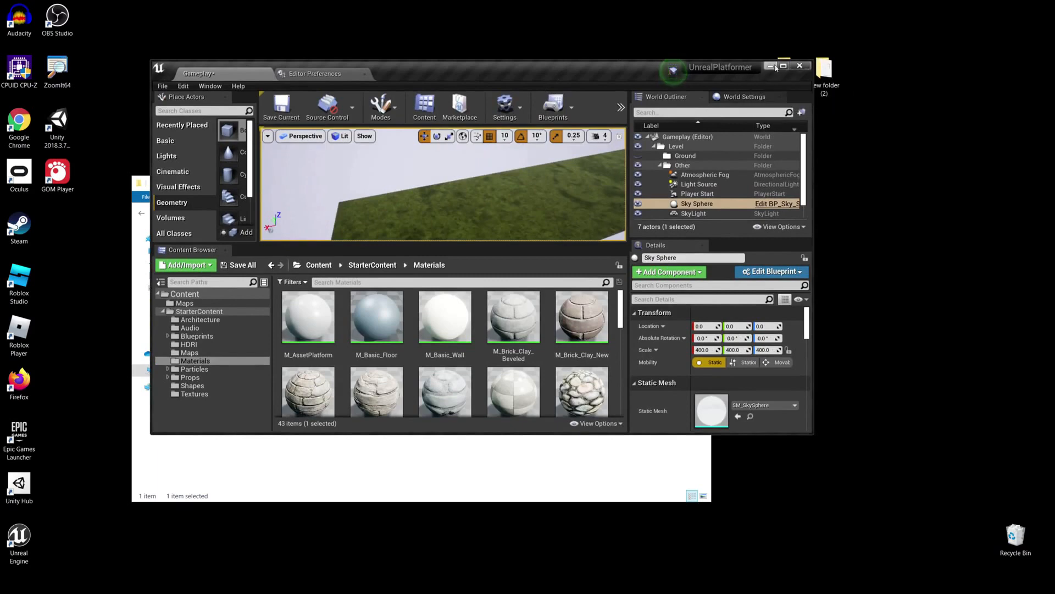
key(super+Up)
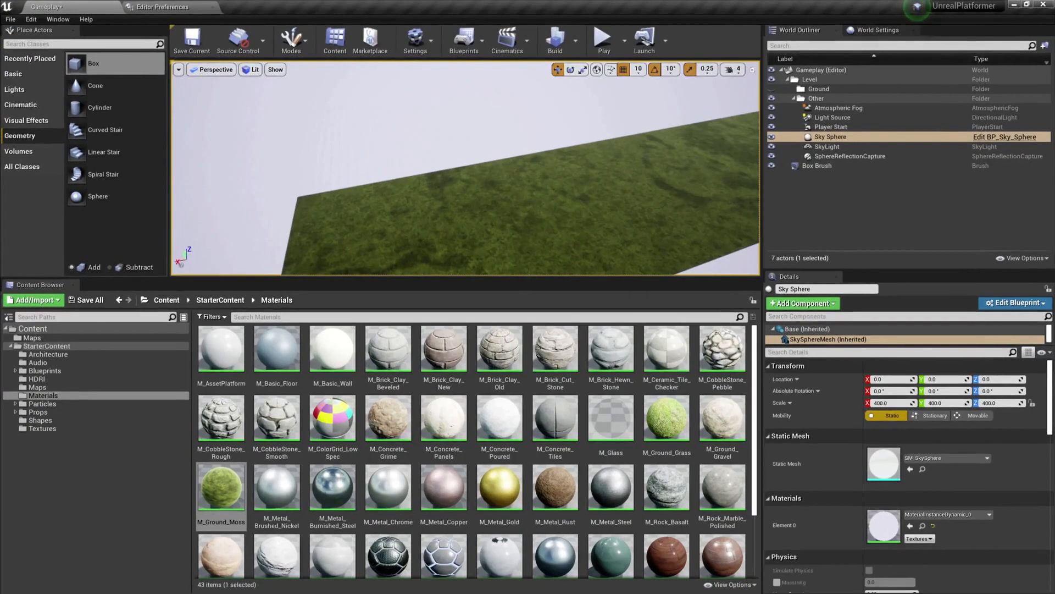
- Shrink the Content Browser to enlarge the level view and reopen the StarterContent Materials folder
drag(528, 276, 511, 383)
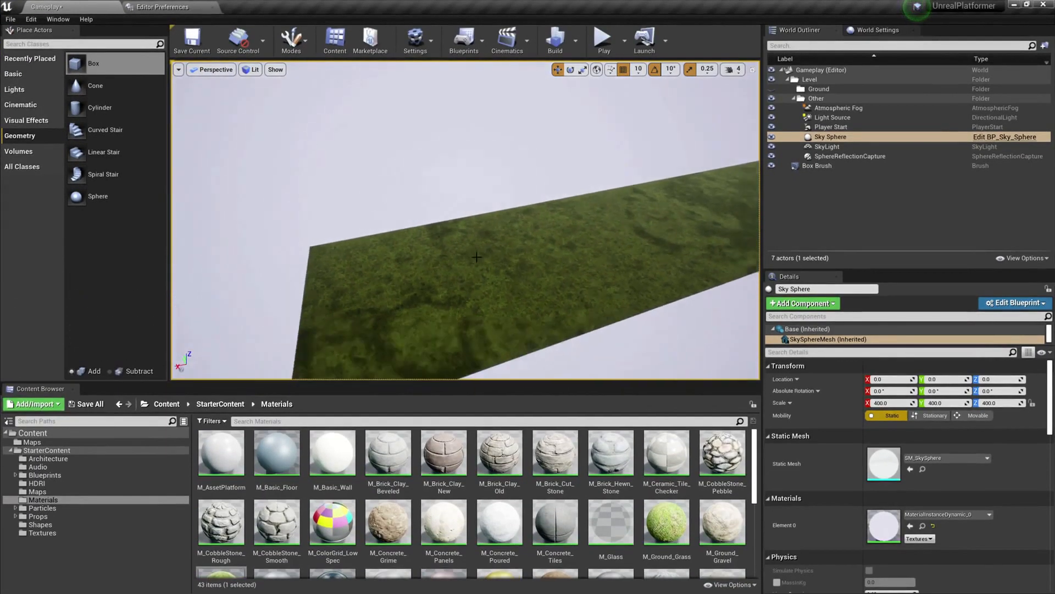
right_drag(476, 257, 470, 310)
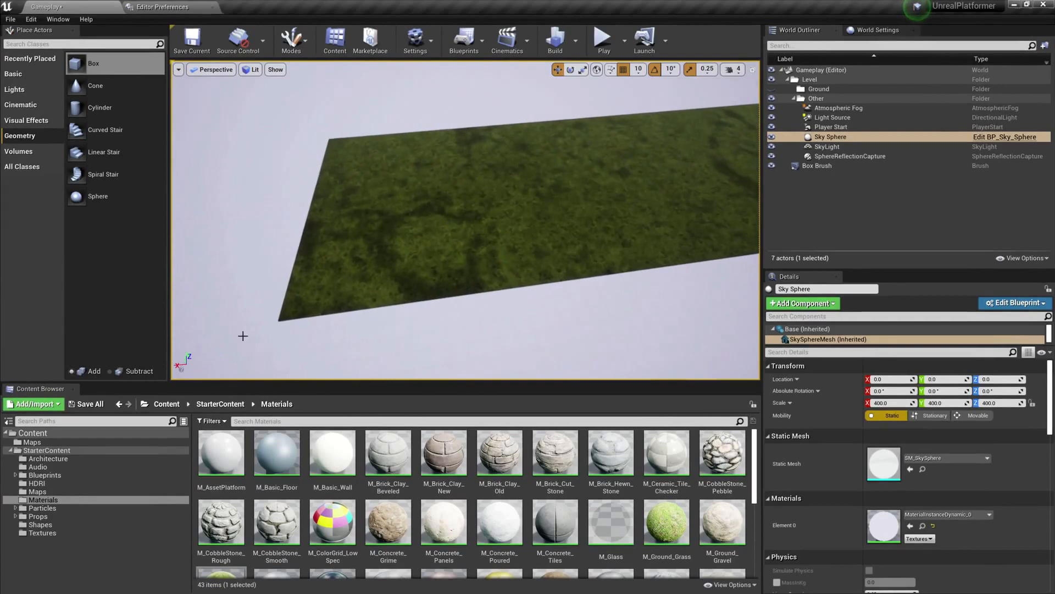
click(34, 434)
double_click(275, 462)
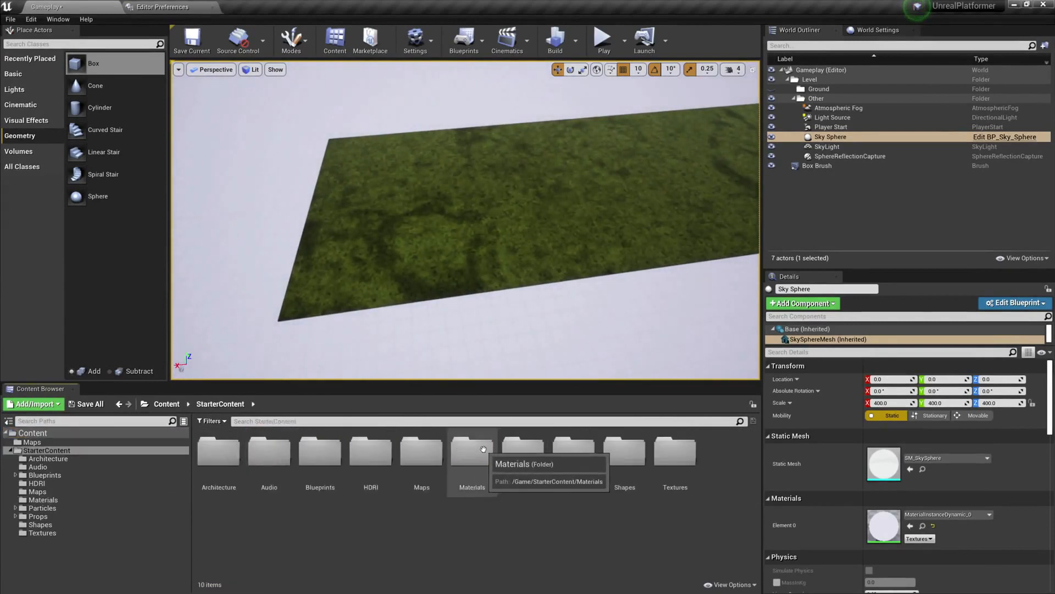
double_click(478, 450)
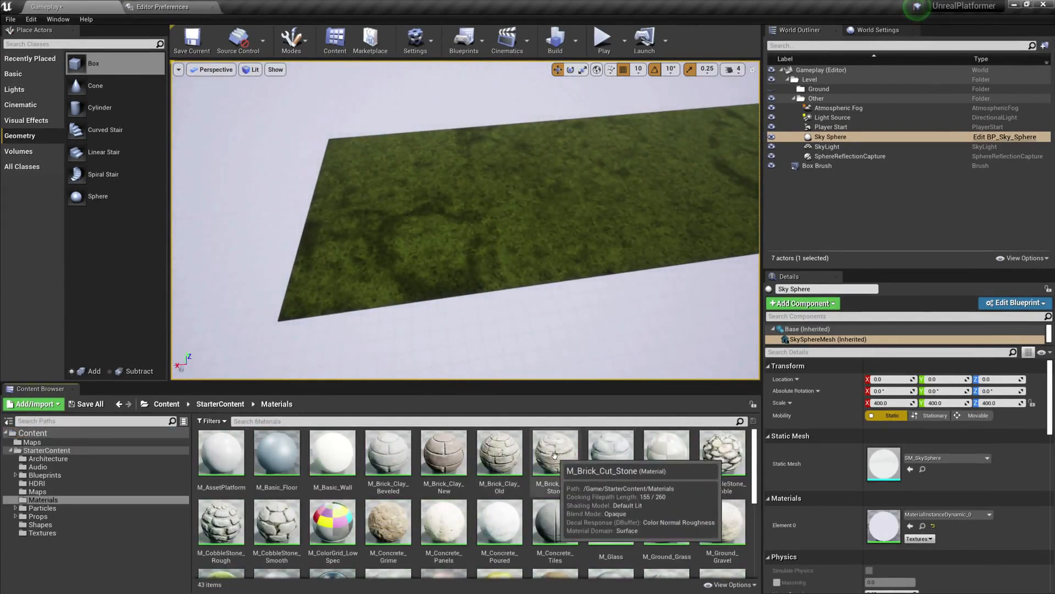
- Try the M_Brick_Cut_Stone and M_CobbleStone_Pebble materials on the top face of the ground strip
drag(555, 456, 496, 250)
mouse_move(495, 250)
right_down()
mouse_move(561, 242)
mouse_move(506, 263)
mouse_move(484, 253)
mouse_move(495, 231)
mouse_move(517, 228)
mouse_move(502, 244)
right_up()
drag(716, 453, 550, 239)
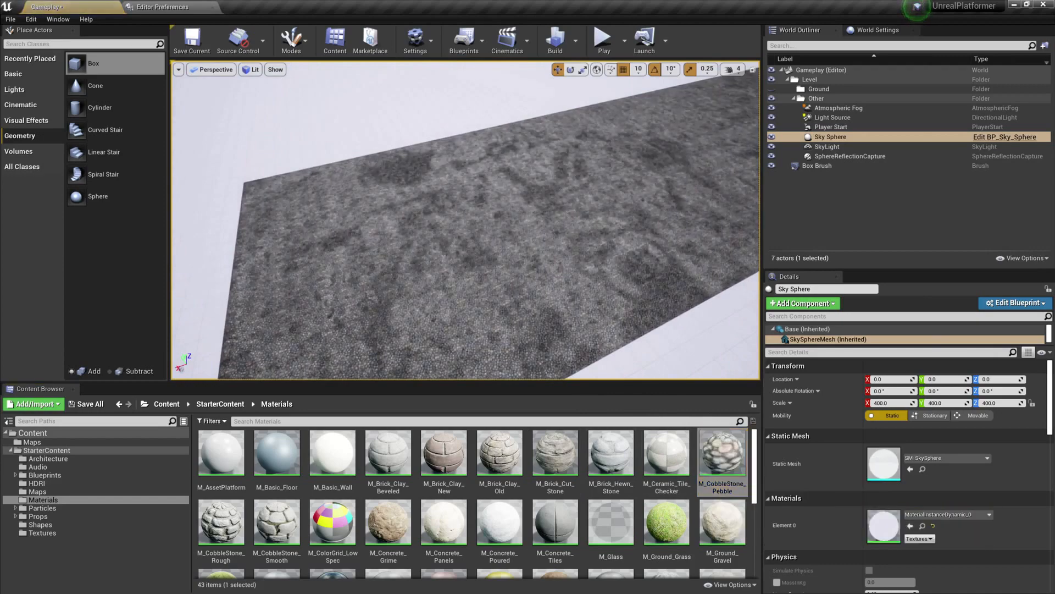
right_drag(550, 239, 616, 250)
- Try the M_Ground_Grass and M_Glass materials on the top face of the ground strip
drag(662, 535, 539, 236)
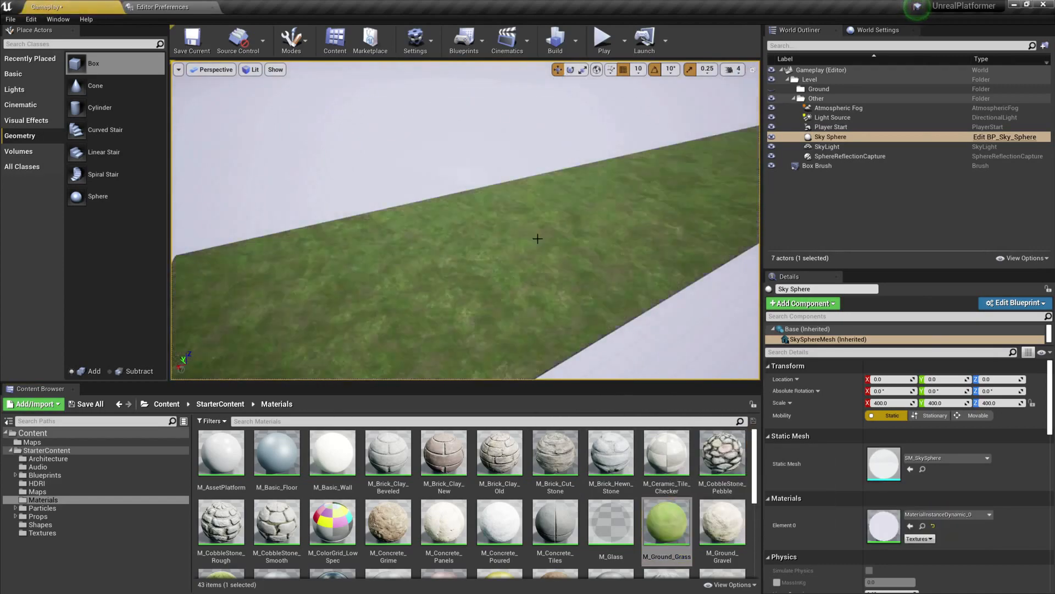
right_drag(539, 235, 537, 237)
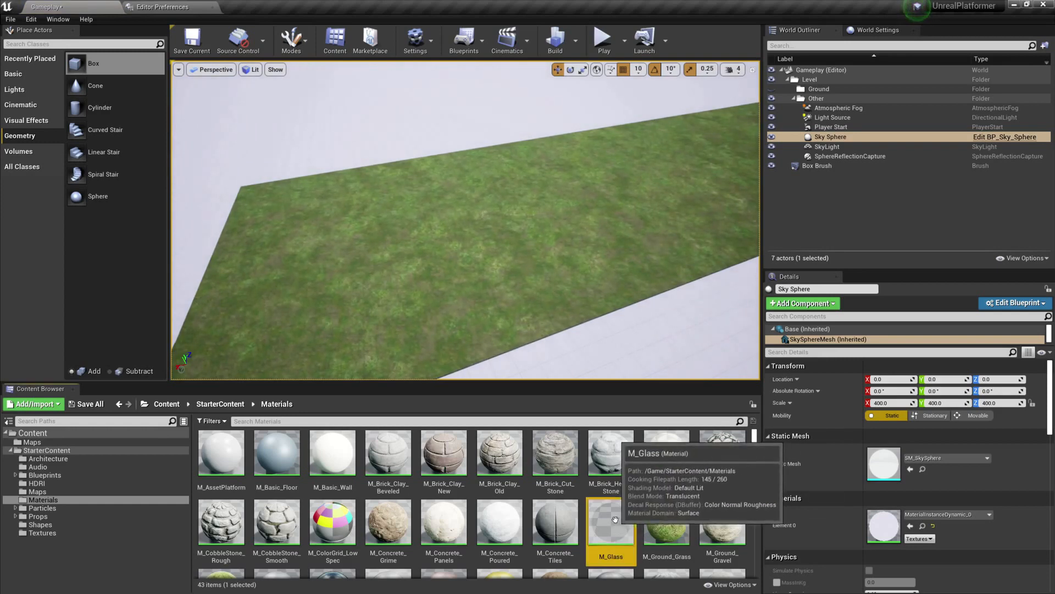
drag(613, 519, 525, 254)
right_drag(526, 254, 529, 265)
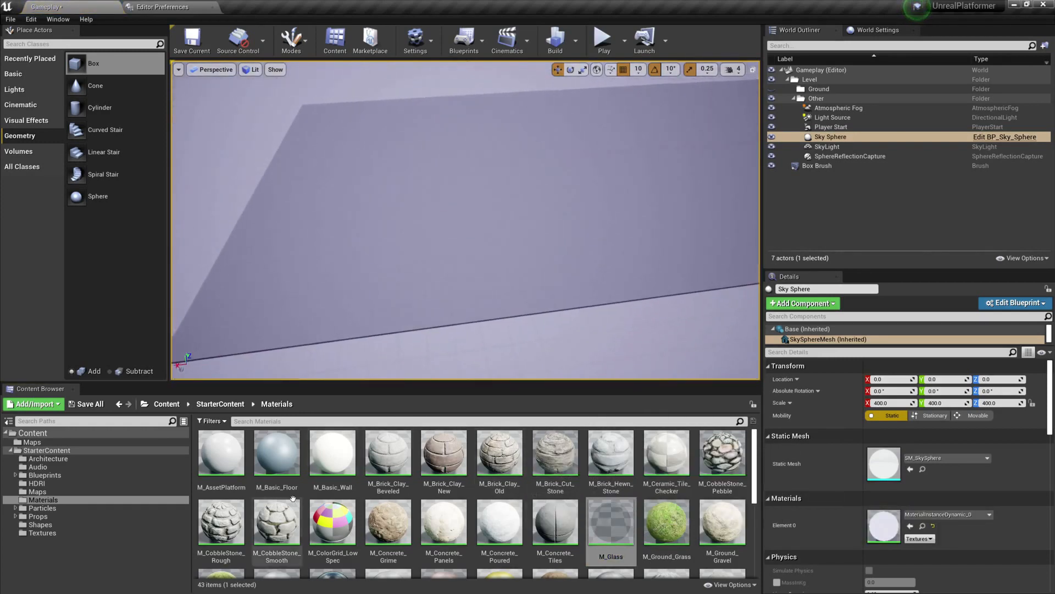
- Apply M_Ground_Moss to the top face of the ground strip again
scroll(231, 527, down, 1)
drag(221, 541, 550, 201)
right_drag(550, 201, 548, 200)
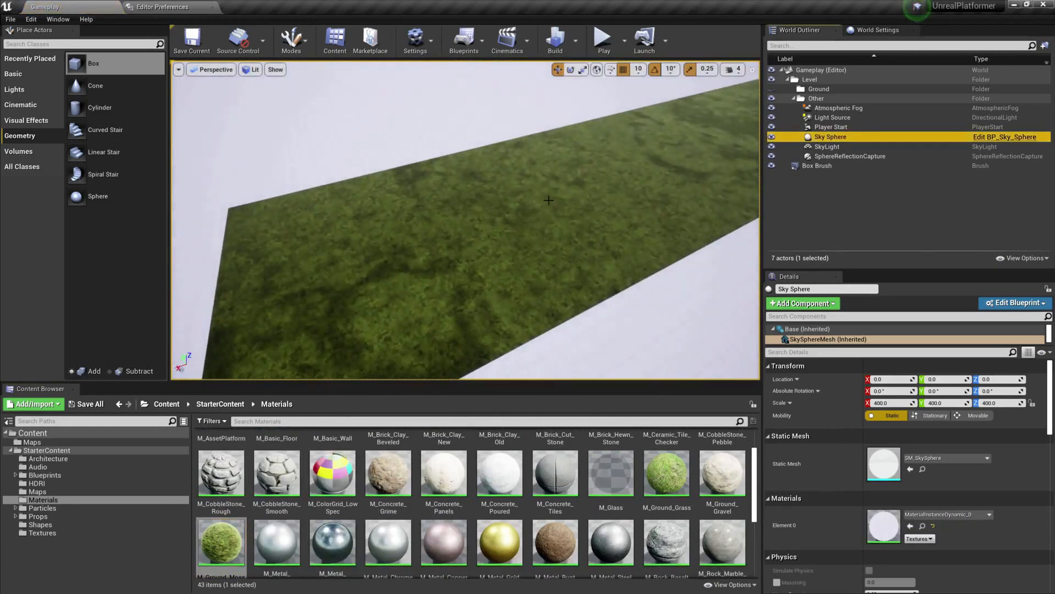
- Rename the box brush as Ground and move it into the Ground folder of the level
click(814, 191)
click(815, 166)
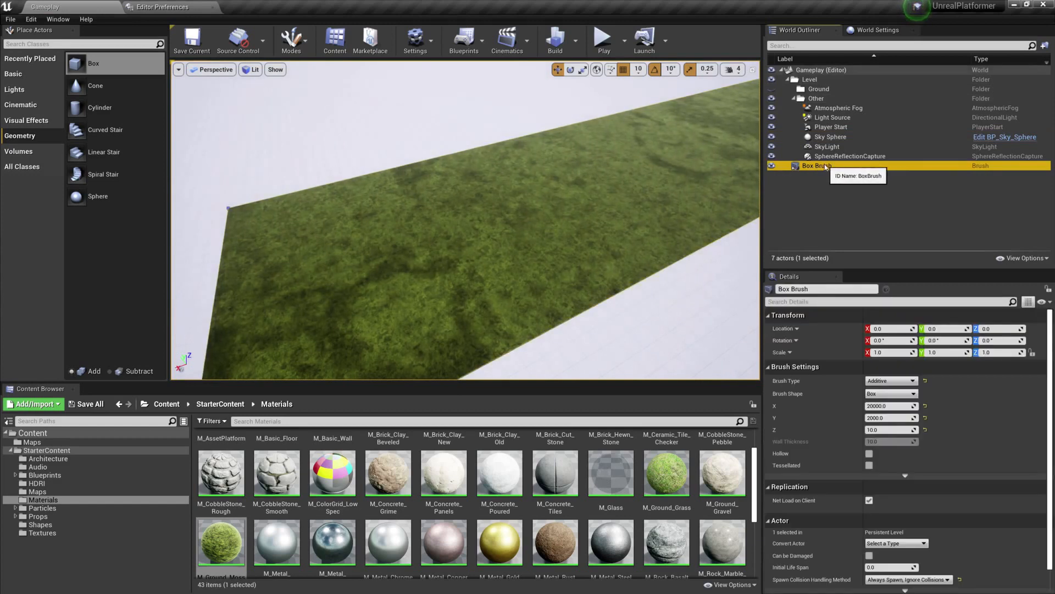
text(Ground)
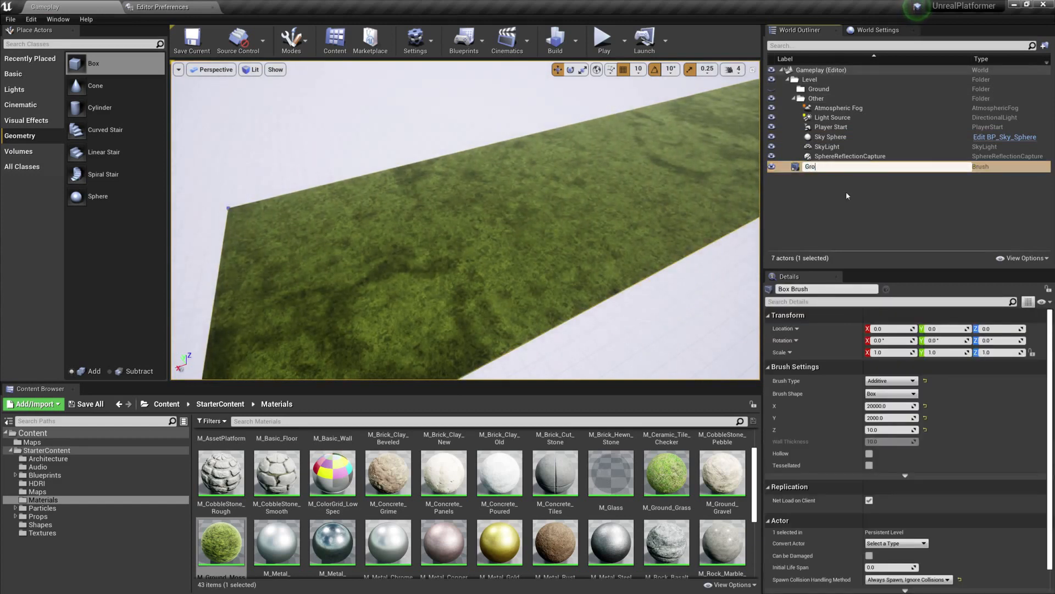
key(Return)
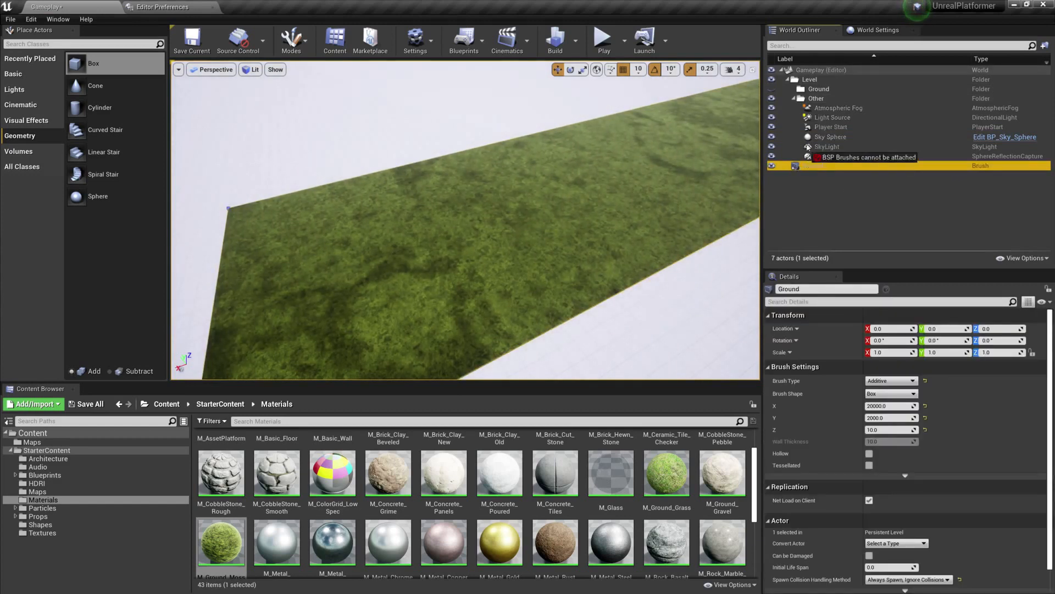
drag(806, 96, 806, 92)
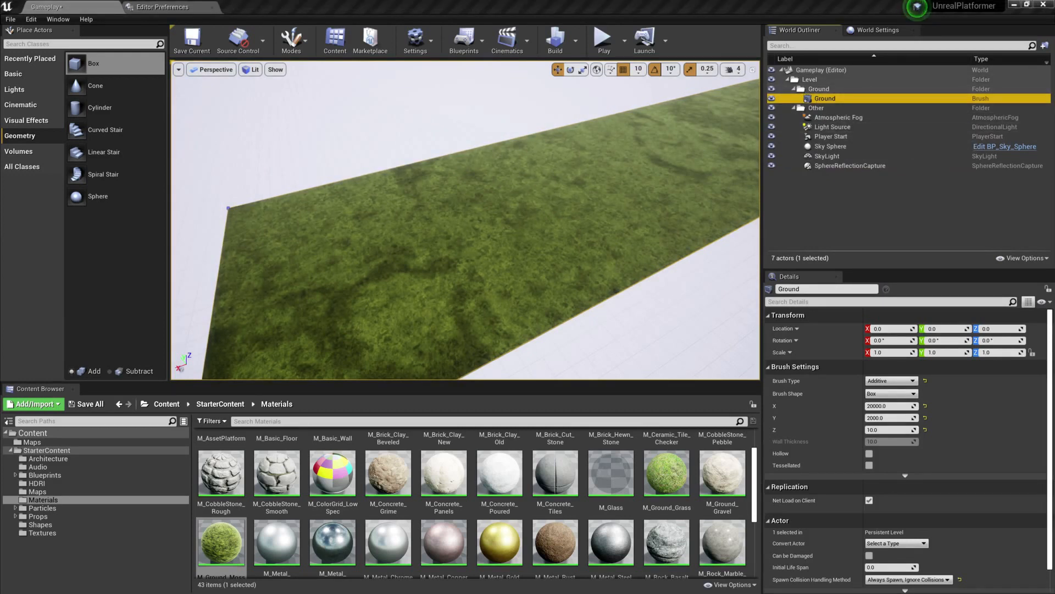
- Place a new box brush near the end of the moss ground and focus the view on it
right_drag(602, 243, 488, 203)
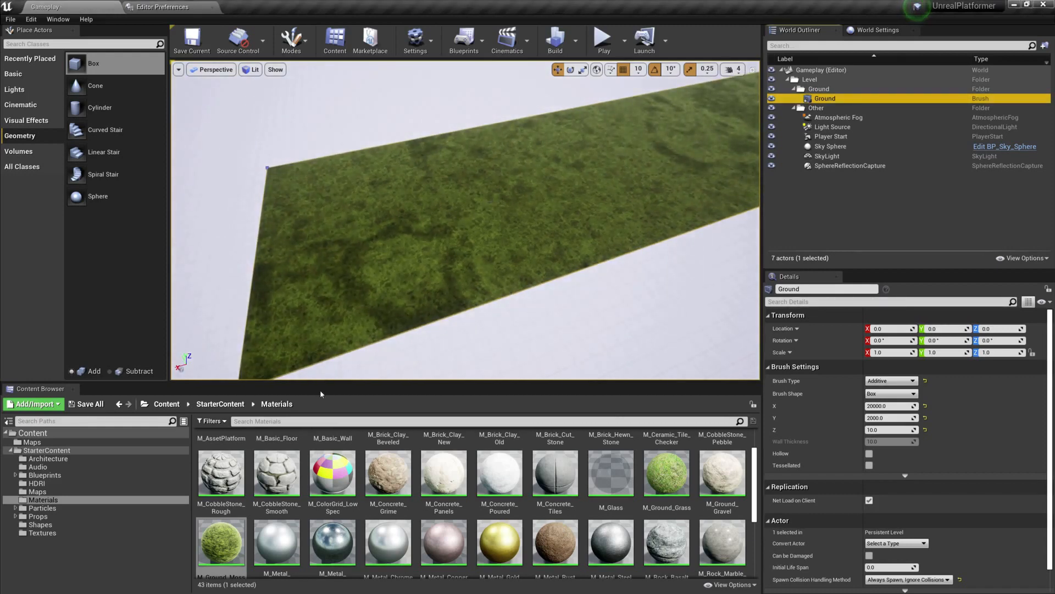
click(51, 490)
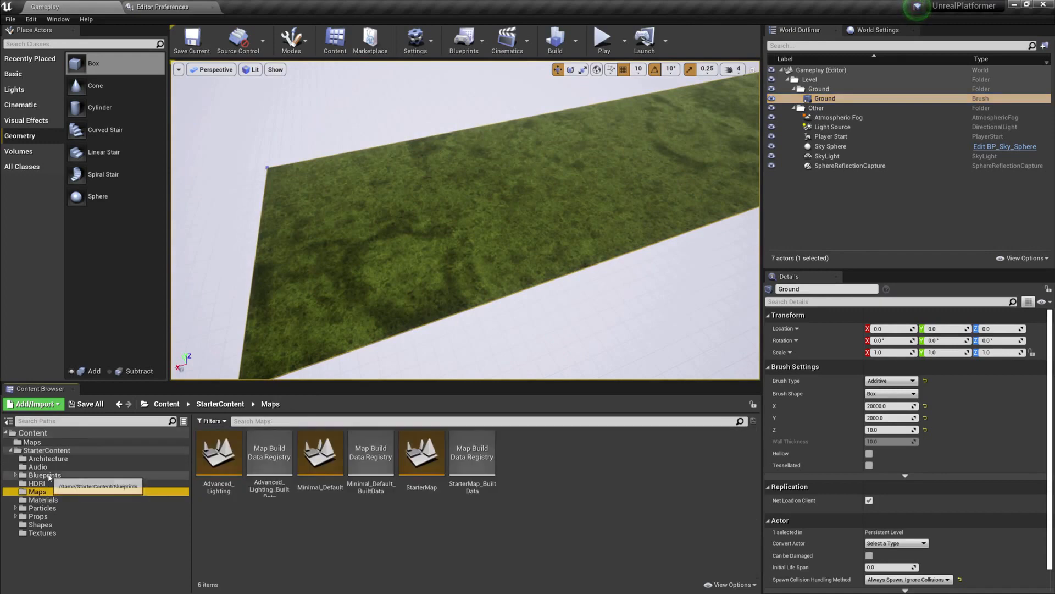
mouse_move(91, 75)
mouse_down()
mouse_move(176, 99)
mouse_move(372, 254)
mouse_move(354, 258)
mouse_up()
key(f)
scroll(465, 220, up, 10)
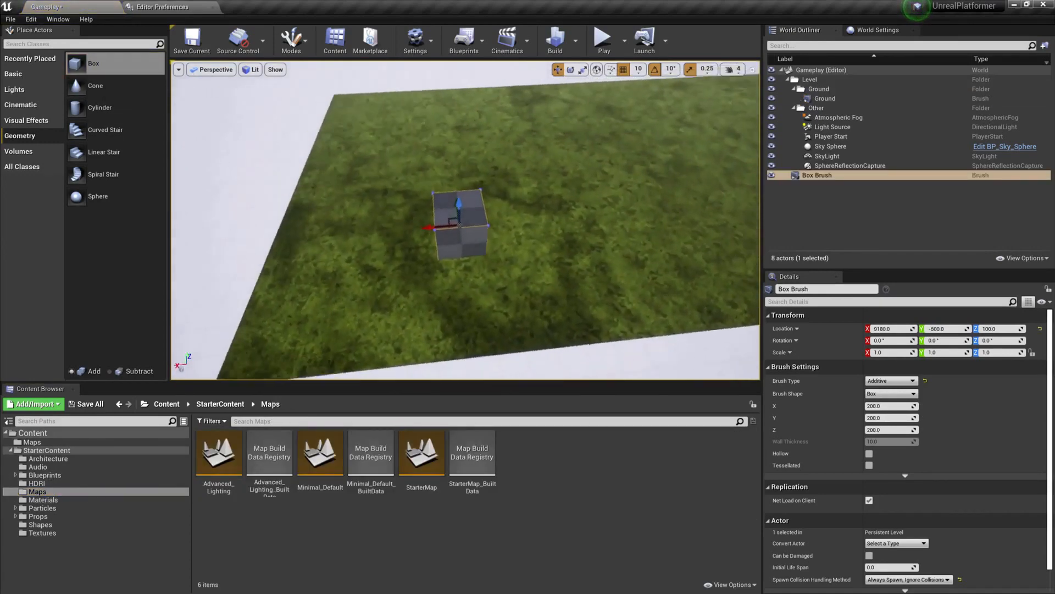
mouse_move(490, 213)
right_down()
mouse_move(501, 220)
mouse_move(490, 214)
right_up()
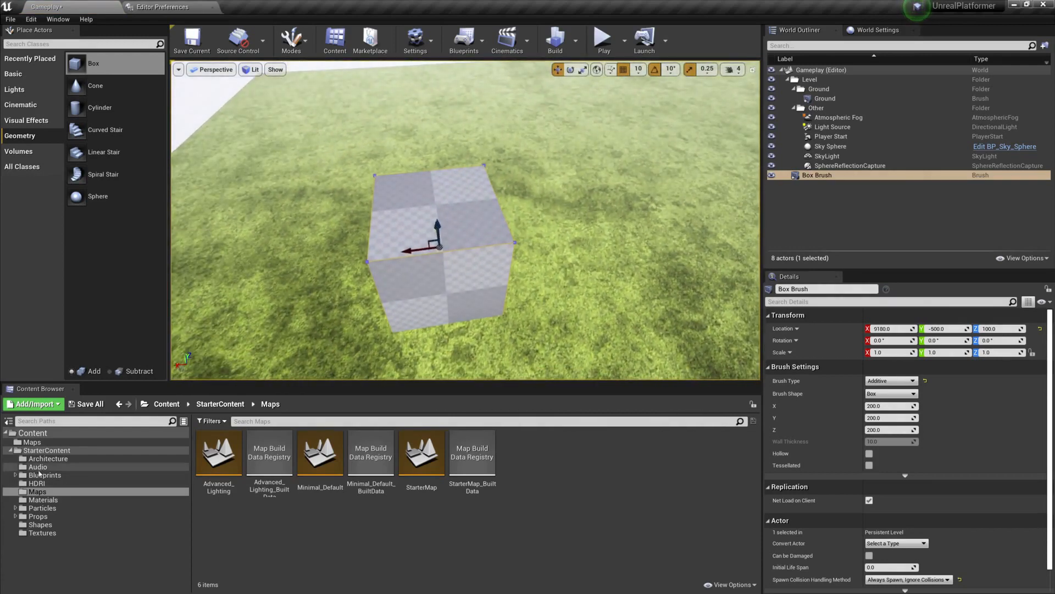
- Open the StarterContent Materials folder and apply M_Brick_Clay_New to the top face of the new box brush
click(47, 450)
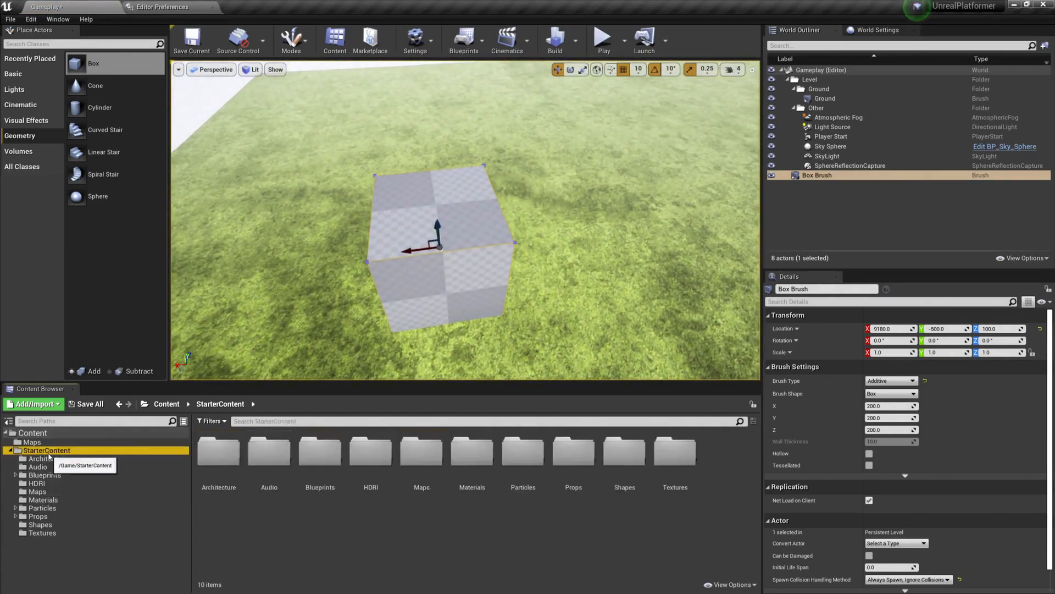
double_click(489, 453)
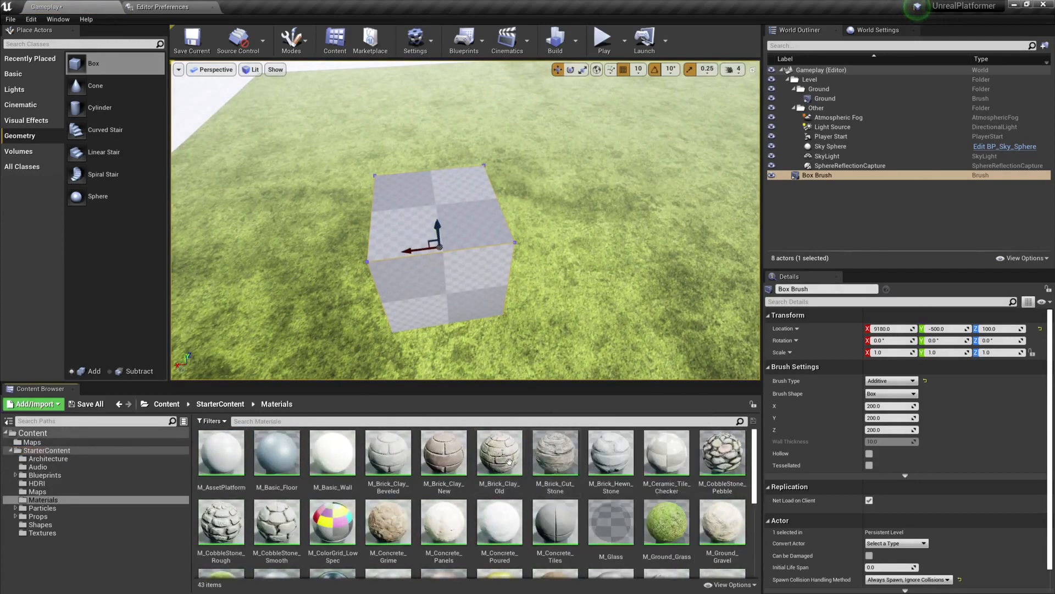
drag(455, 454, 448, 217)
right_drag(443, 278, 448, 267)
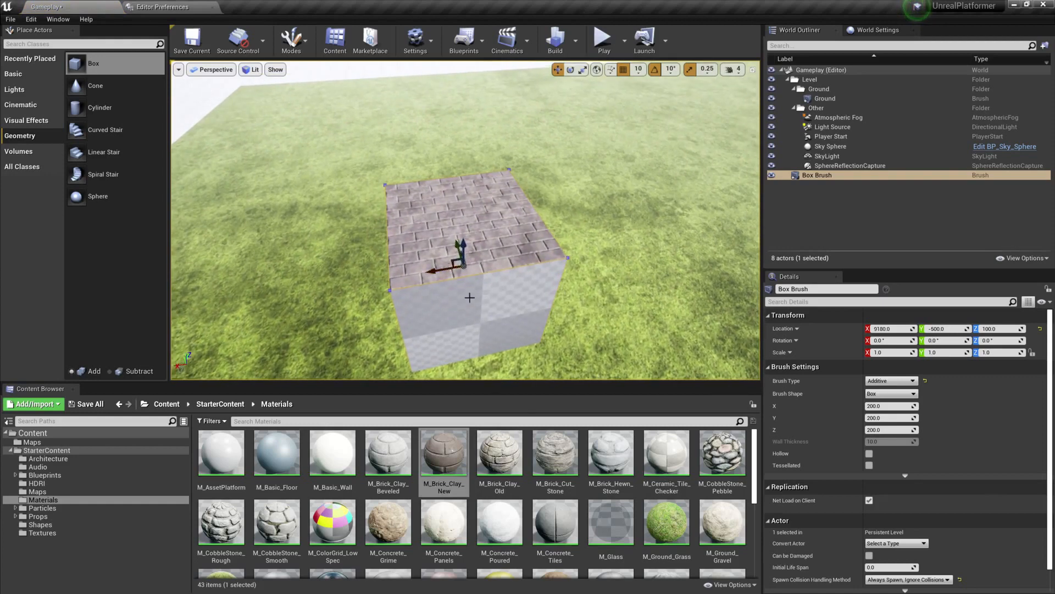
- Apply the M_Concrete_Grime material to the front side face of the new box brush
scroll(606, 475, down, 1)
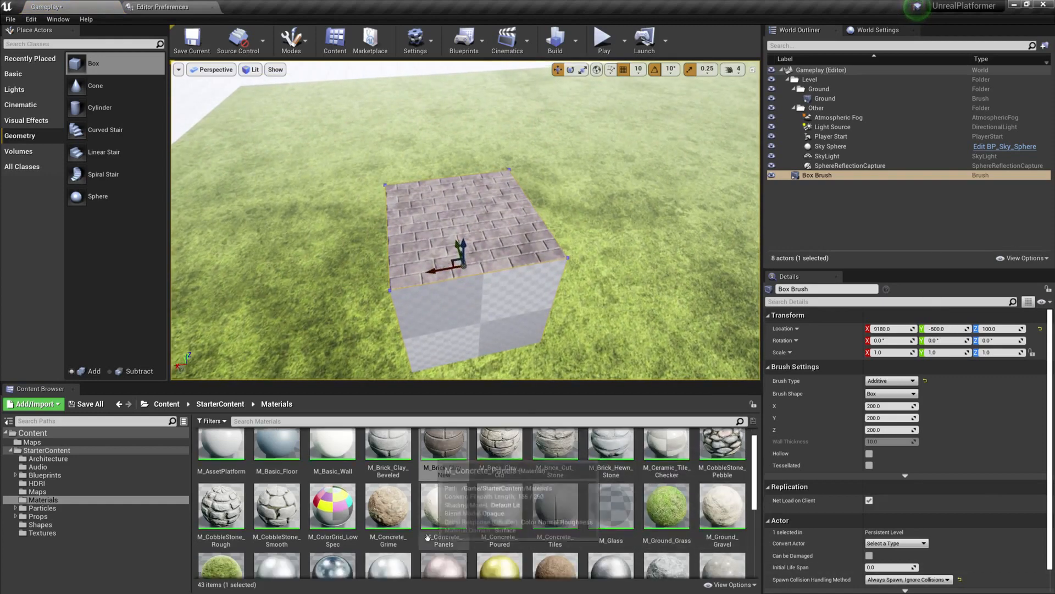
drag(388, 508, 523, 313)
right_drag(540, 281, 522, 265)
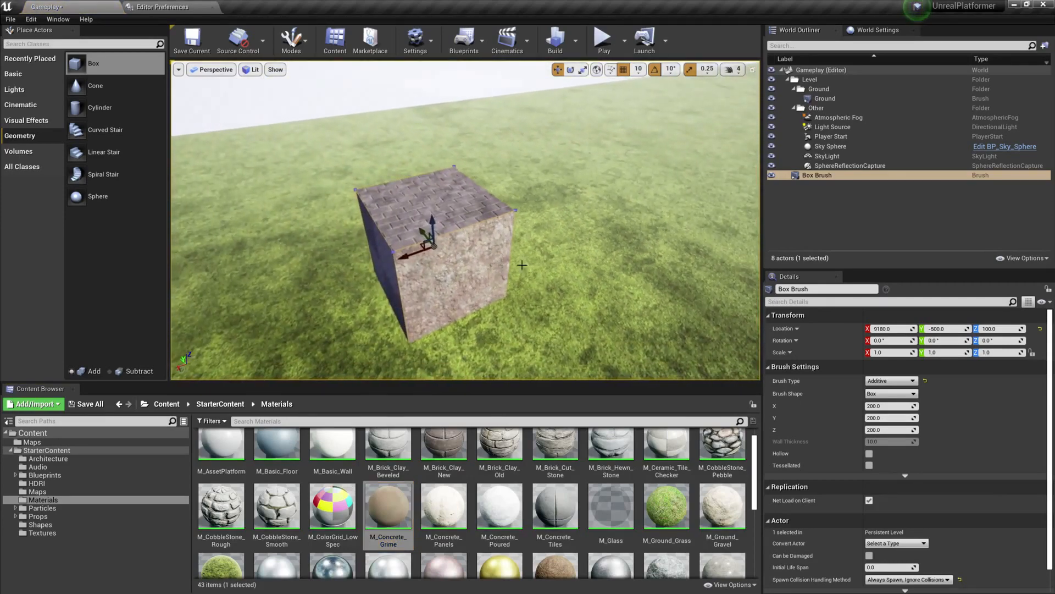
- Select the new Box Brush in the level's actor list and delete it
click(808, 193)
click(804, 178)
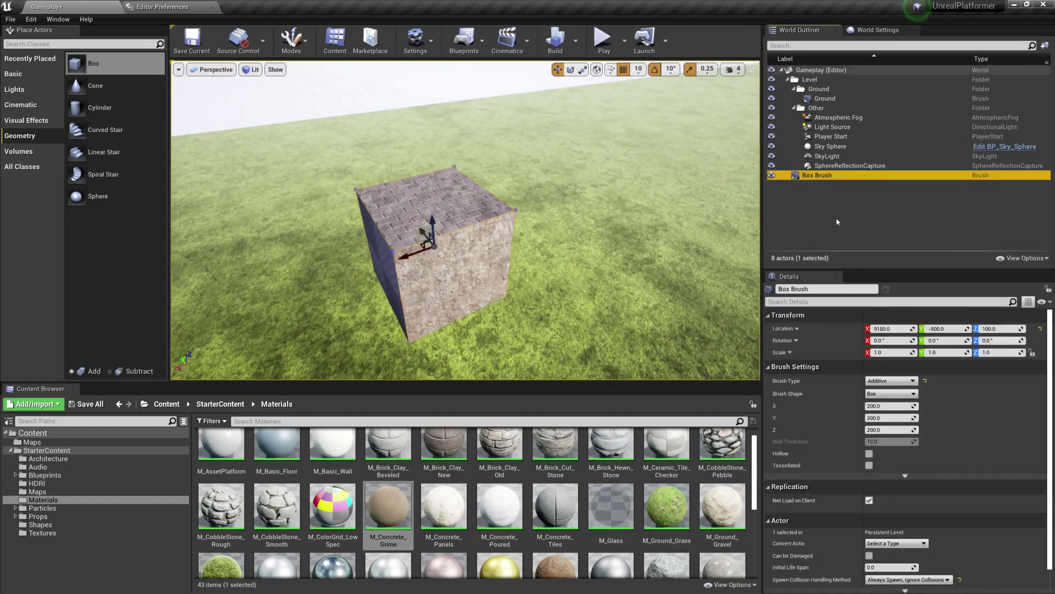
click(815, 192)
click(800, 177)
key(Delete)
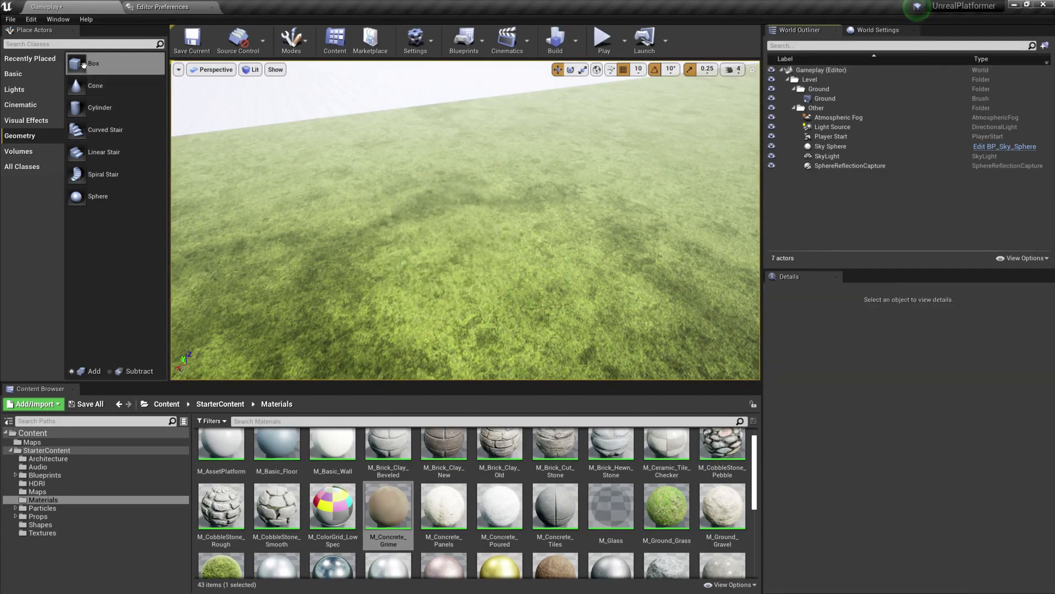
- Select the M_Brick_Clay_Old material and place a box brush on the ground with it on every face
scroll(410, 497, up, 1)
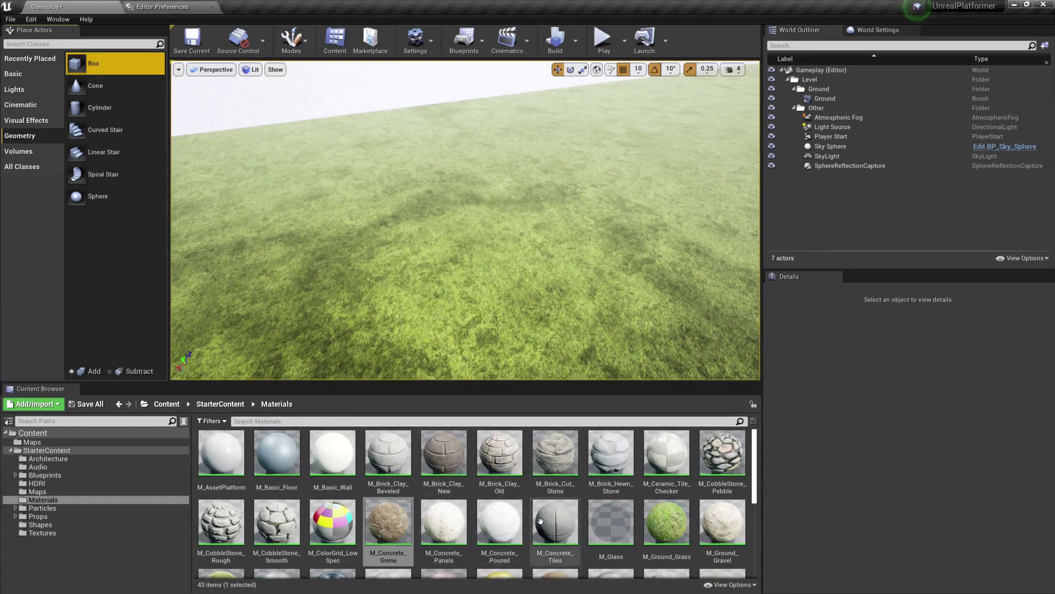
click(511, 475)
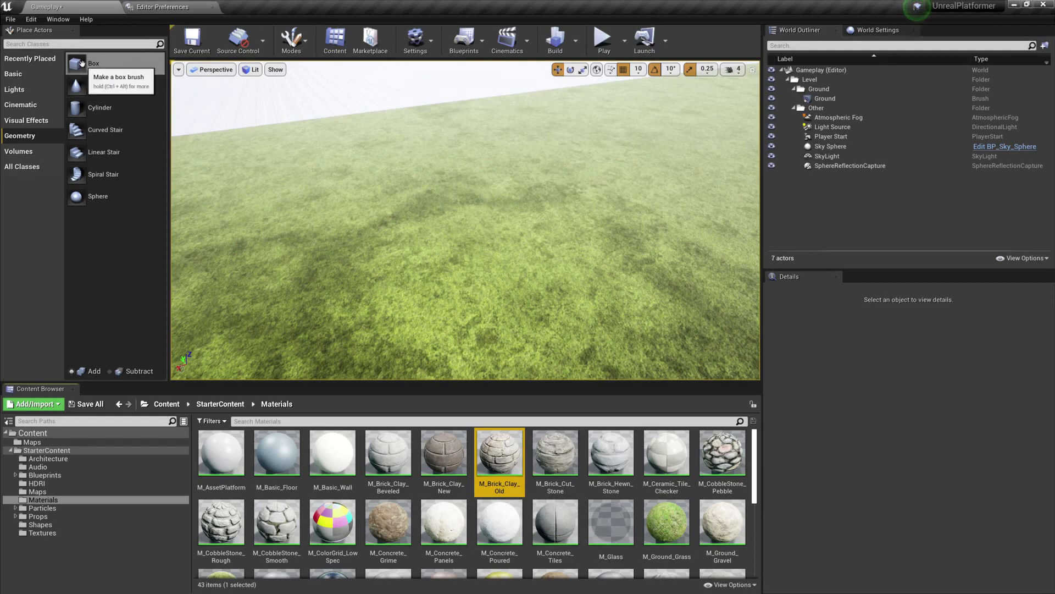
mouse_move(81, 63)
mouse_down()
mouse_move(182, 110)
mouse_move(407, 278)
mouse_move(275, 199)
mouse_move(92, 62)
mouse_move(401, 247)
mouse_up()
key(a)
right_drag(402, 248, 702, 251)
key(s)
- Delete the brick-covered box brush from the level
click(876, 229)
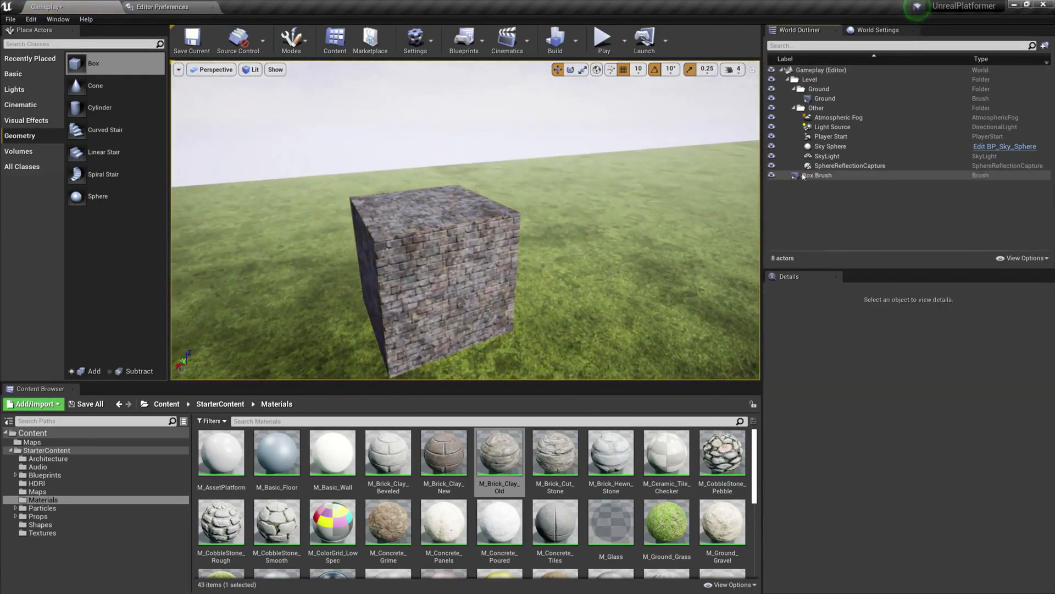
click(804, 175)
key(Delete)
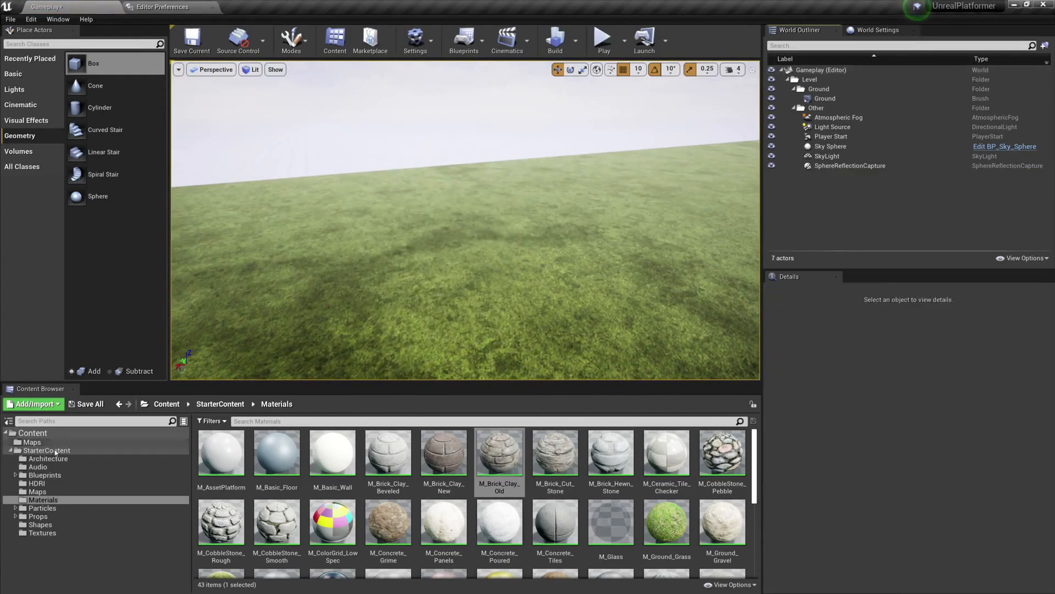
- Open the StarterContent folder and place a box brush without a material on the moss ground
click(47, 450)
mouse_move(81, 66)
mouse_down()
mouse_move(419, 229)
mouse_move(437, 296)
mouse_up()
scroll(479, 279, up, 3)
mouse_move(437, 296)
right_down()
mouse_move(511, 316)
mouse_move(520, 341)
mouse_move(485, 228)
right_up()
- Select the front face of the box brush and enlarge the area showing its surface properties
click(474, 207)
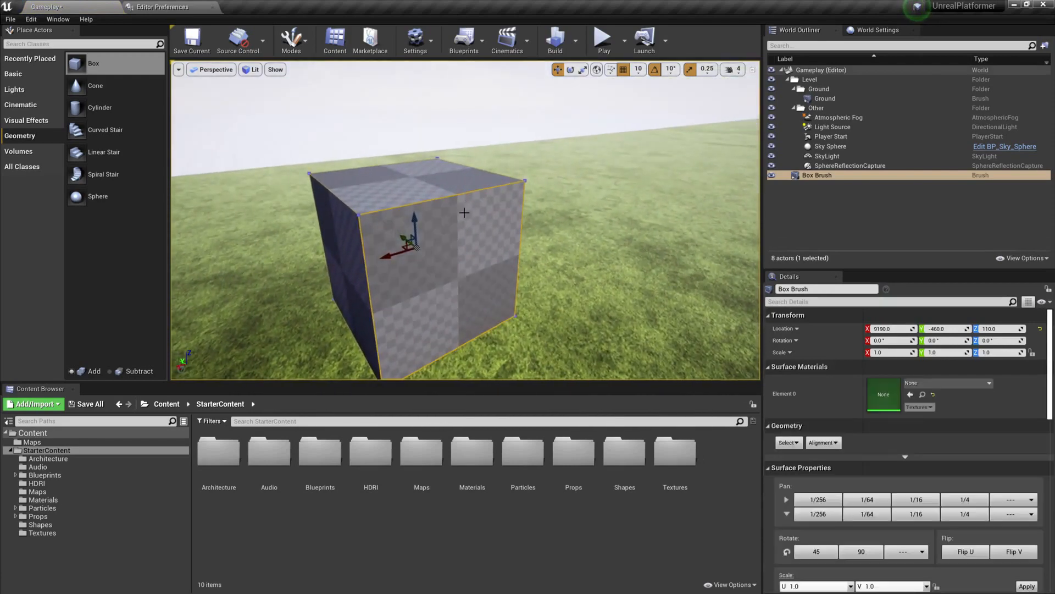
drag(906, 269, 831, 211)
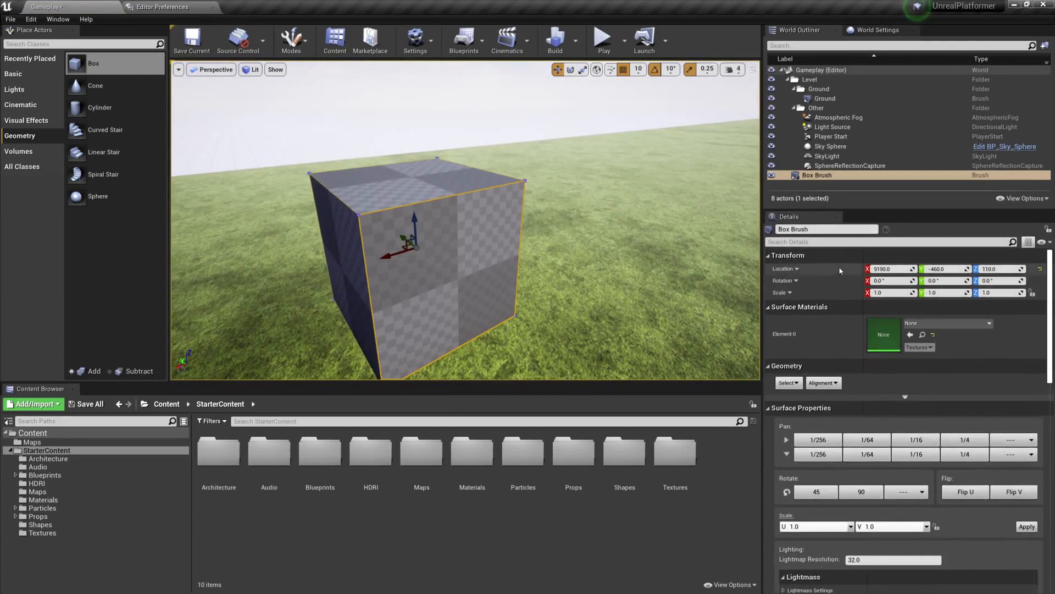
scroll(822, 358, down, 1)
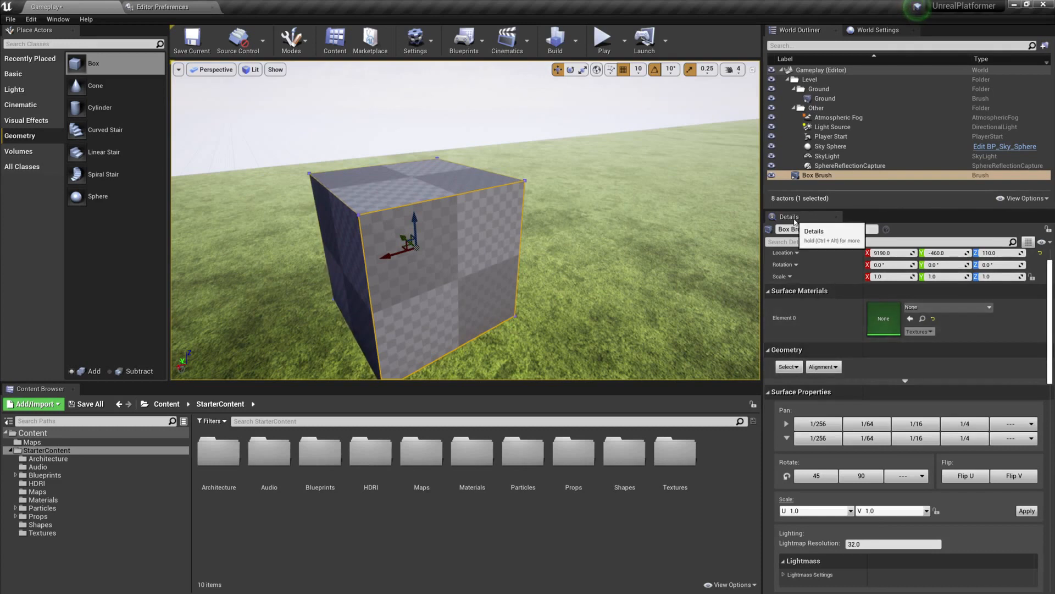
- Extend the selection to all adjacent surfaces of the box brush and apply M_Brick_Clay_Old from the Materials folder to them
click(795, 368)
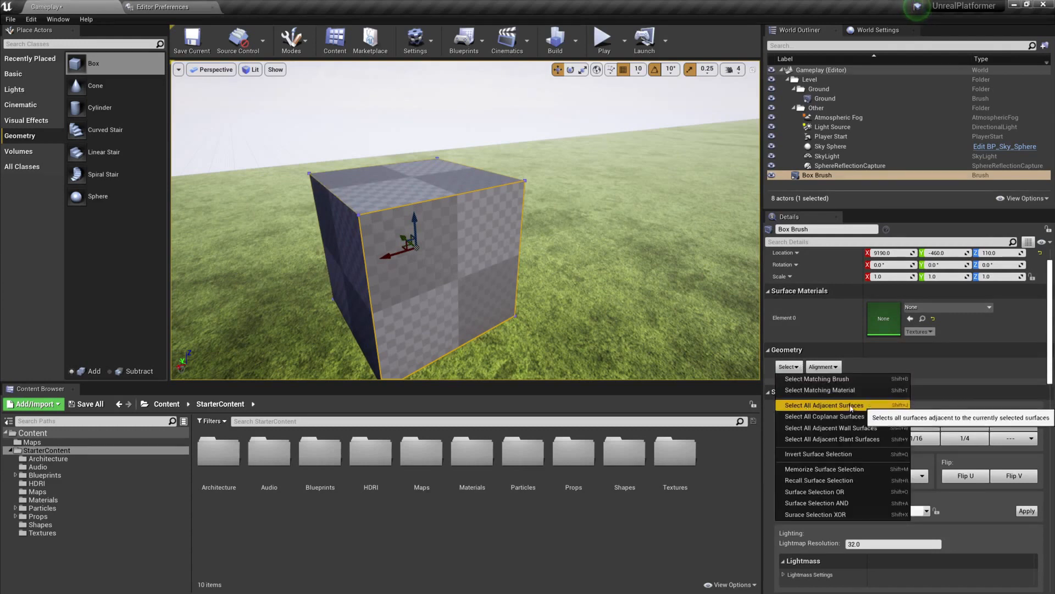
click(871, 408)
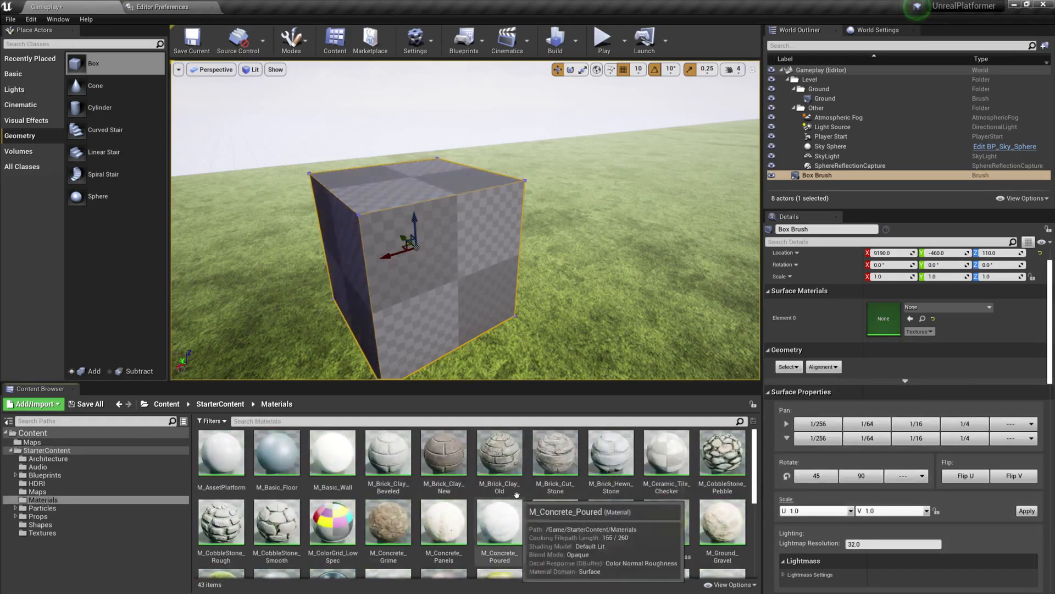
drag(499, 456, 455, 272)
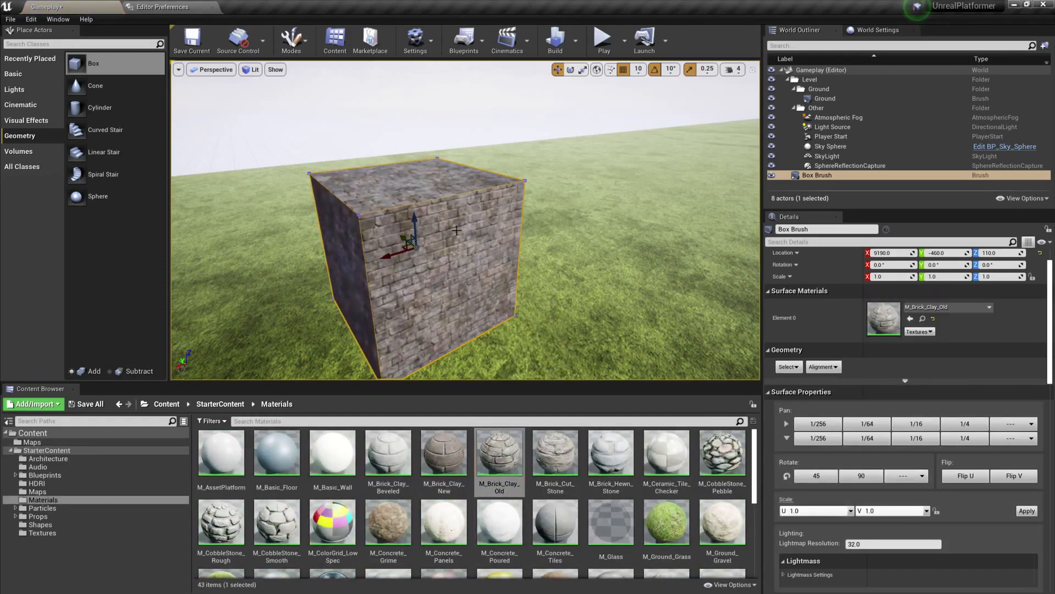
right_drag(454, 272, 455, 271)
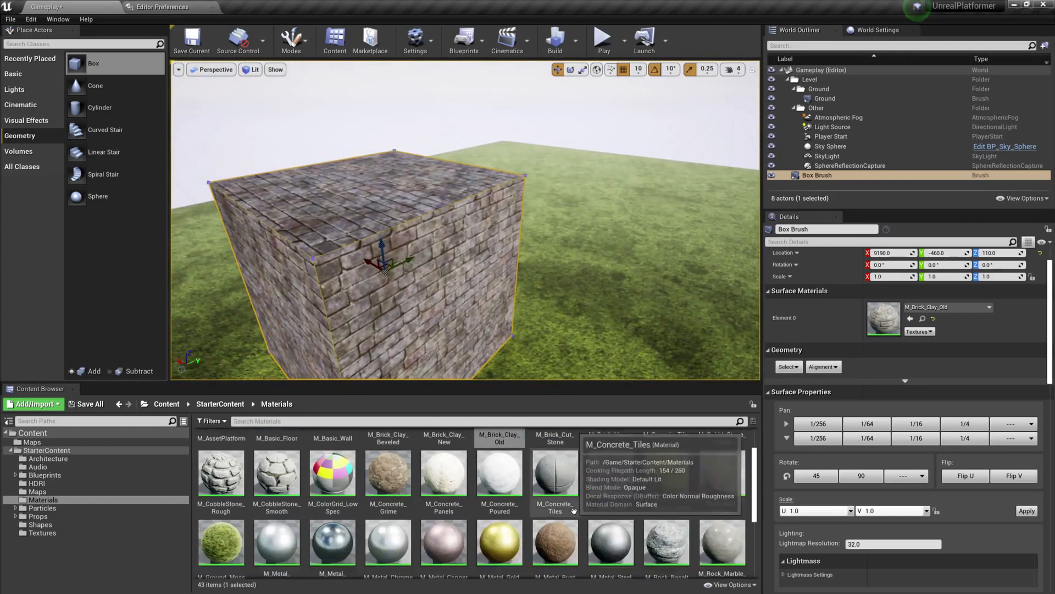
- Apply the M_Brick_Clay_Beveled material from the Materials folder to the selected surfaces of the box brush
scroll(617, 439, down, 3)
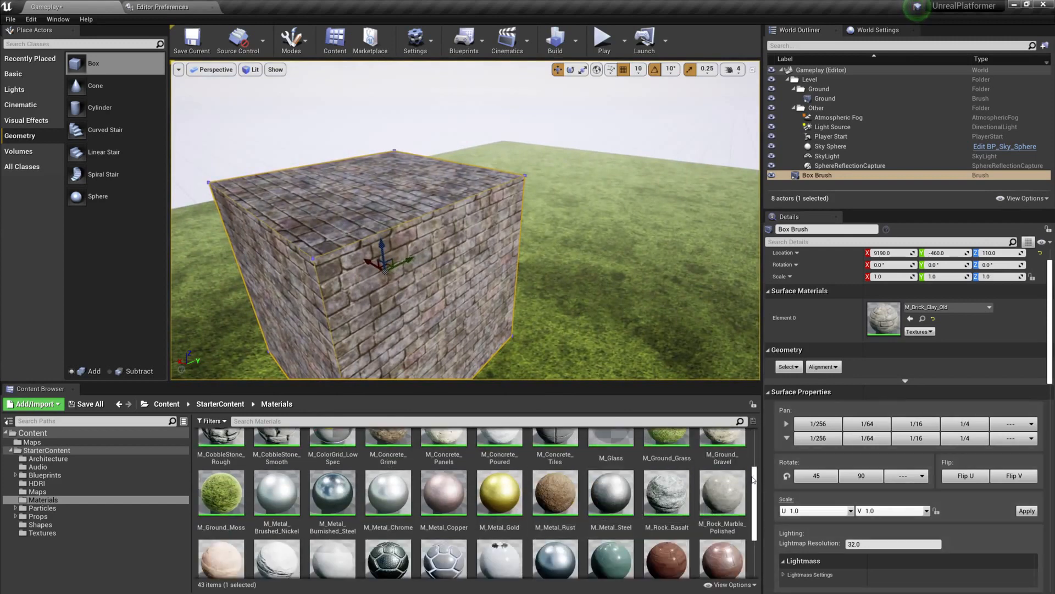
drag(755, 476, 756, 437)
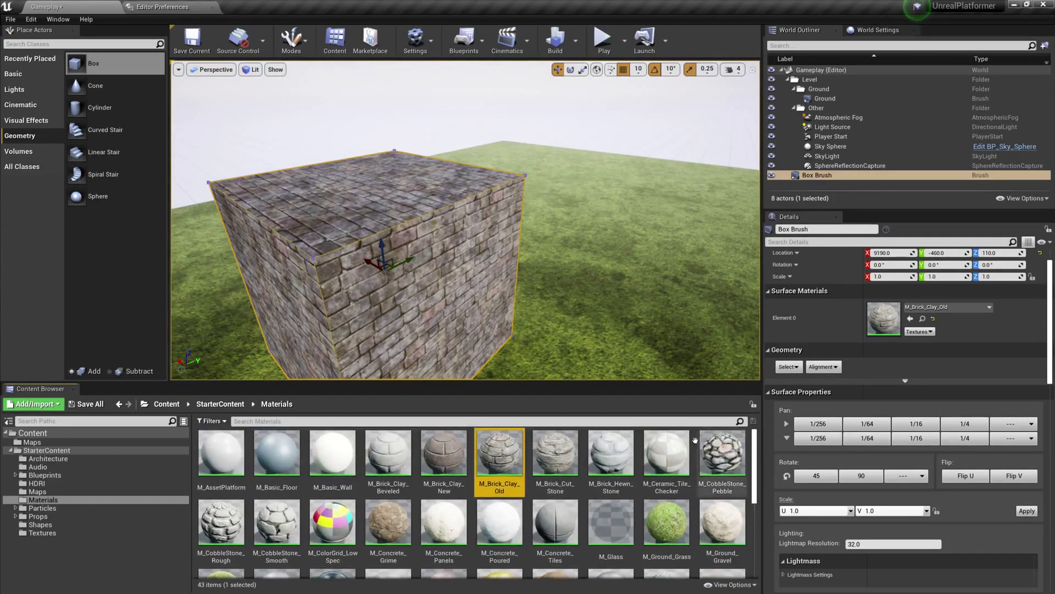
drag(385, 473, 407, 298)
right_drag(407, 299, 404, 276)
key(s)
key(a)
key(s)
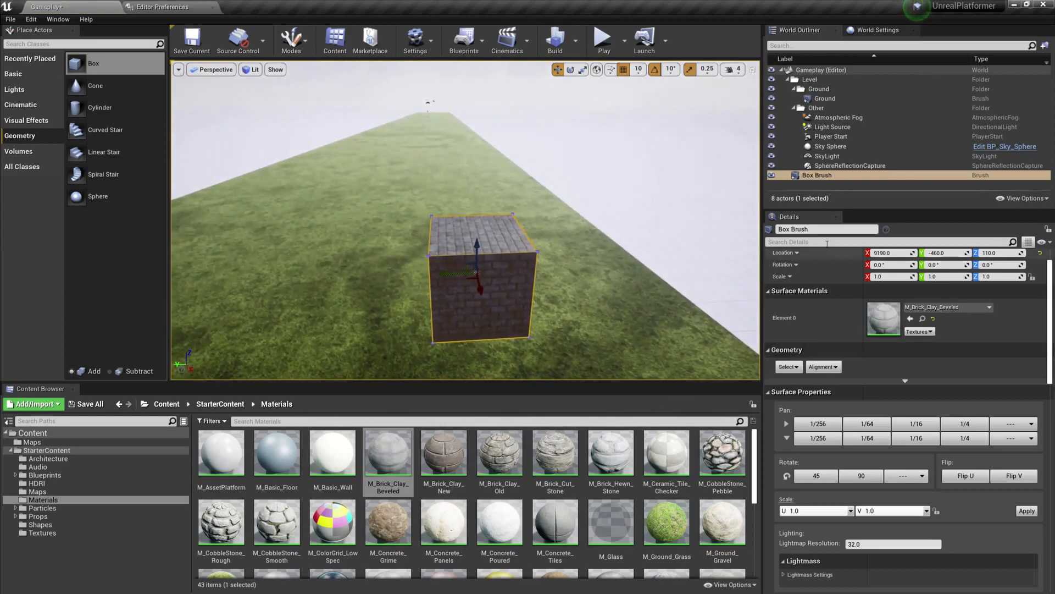
- Create a folder named Walls inside the Level folder and move the box brush into it
click(807, 186)
click(806, 80)
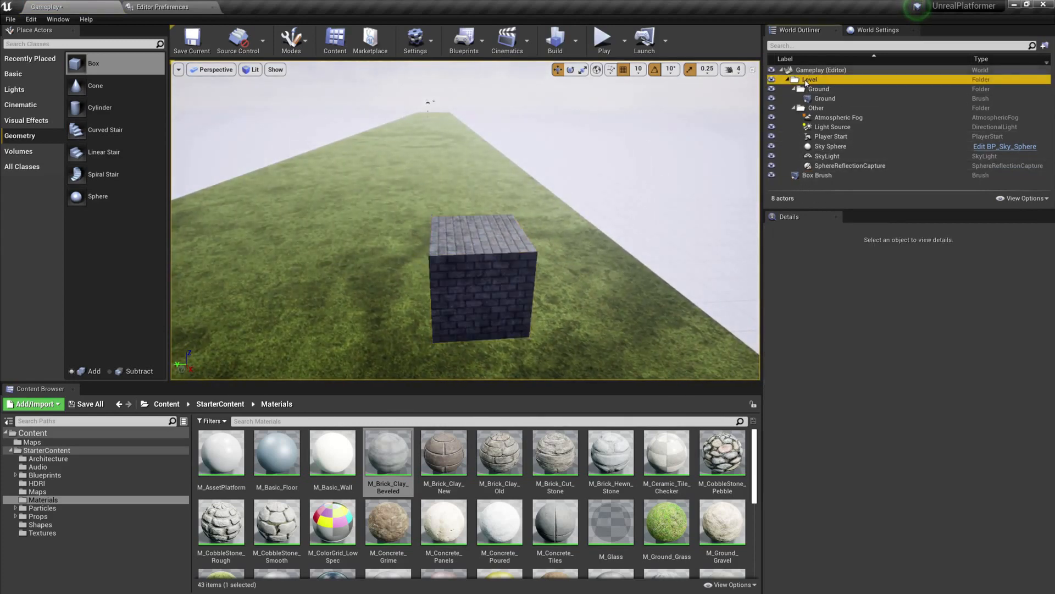
right_click(806, 82)
click(846, 84)
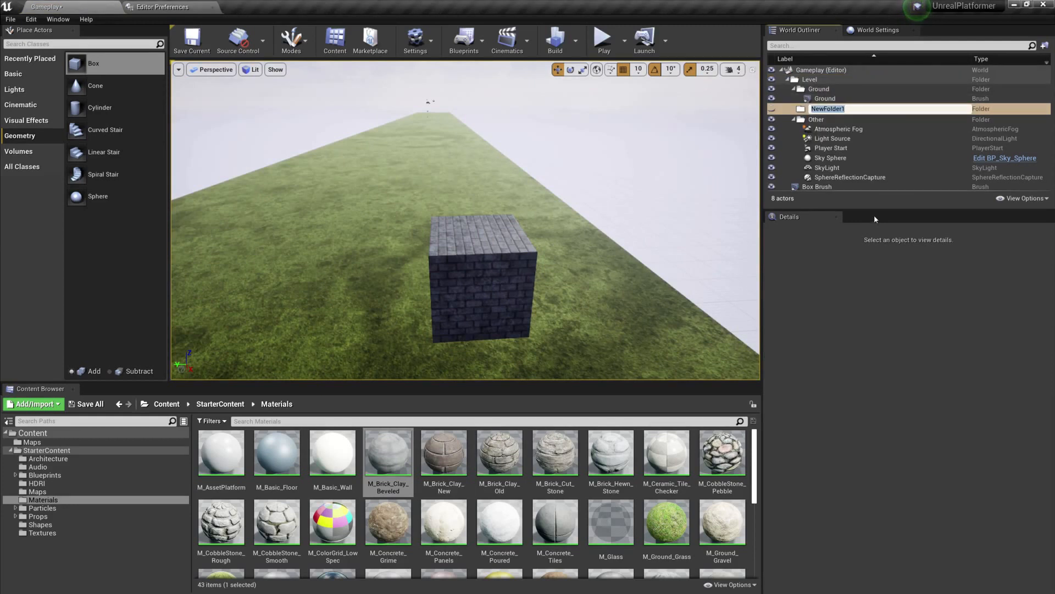
text(Walls)
key(Return)
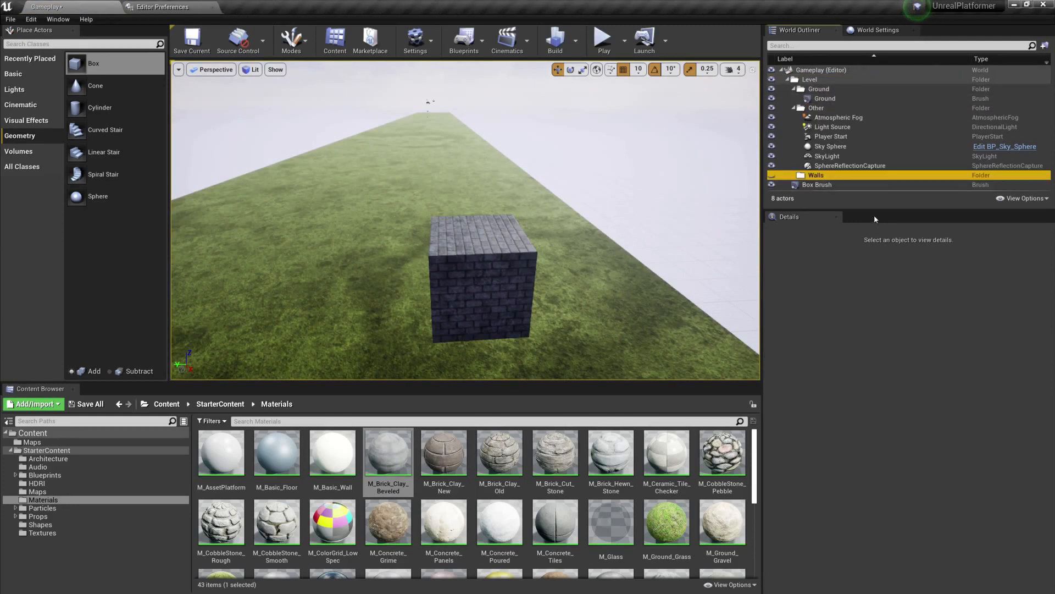
drag(818, 185, 823, 176)
- Rename the box brush in the Walls folder as Start Wall
key(d)
right_drag(568, 227, 406, 261)
key(s)
key(d)
key(w)
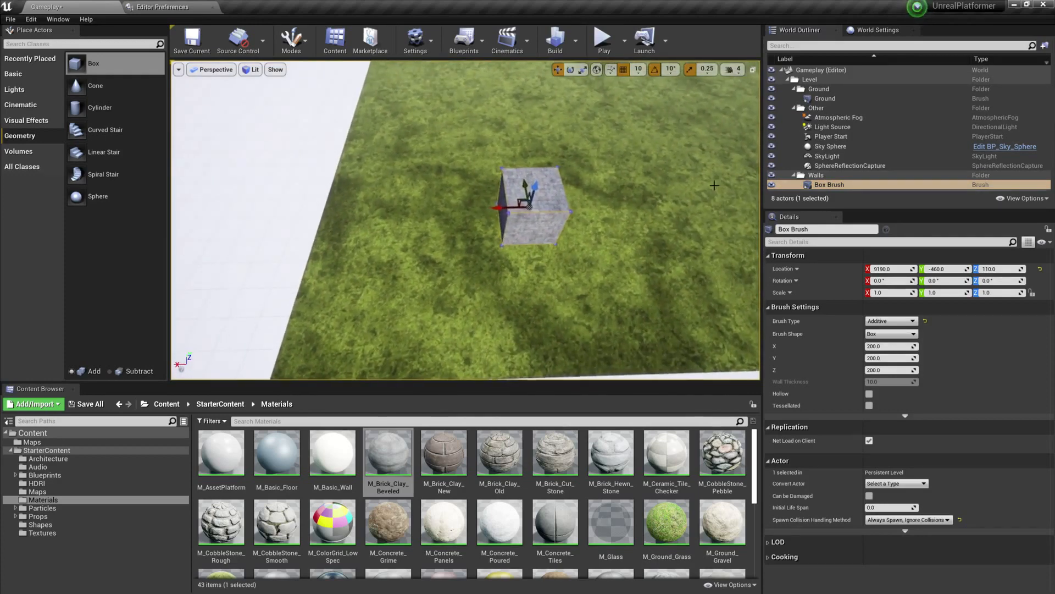
click(843, 185)
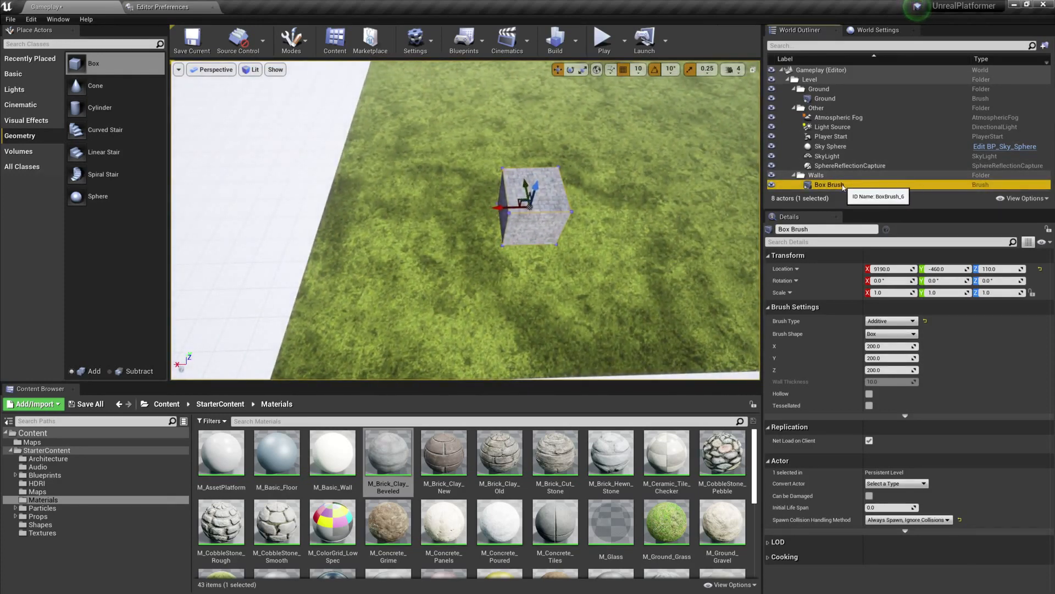
click(842, 185)
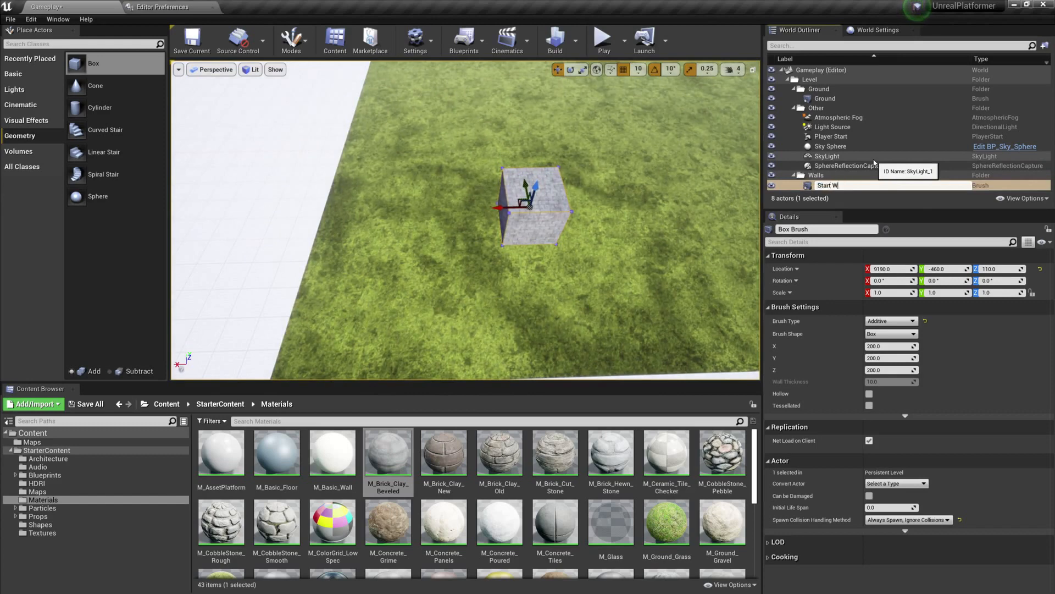
text(Start Wall)
key(Return)
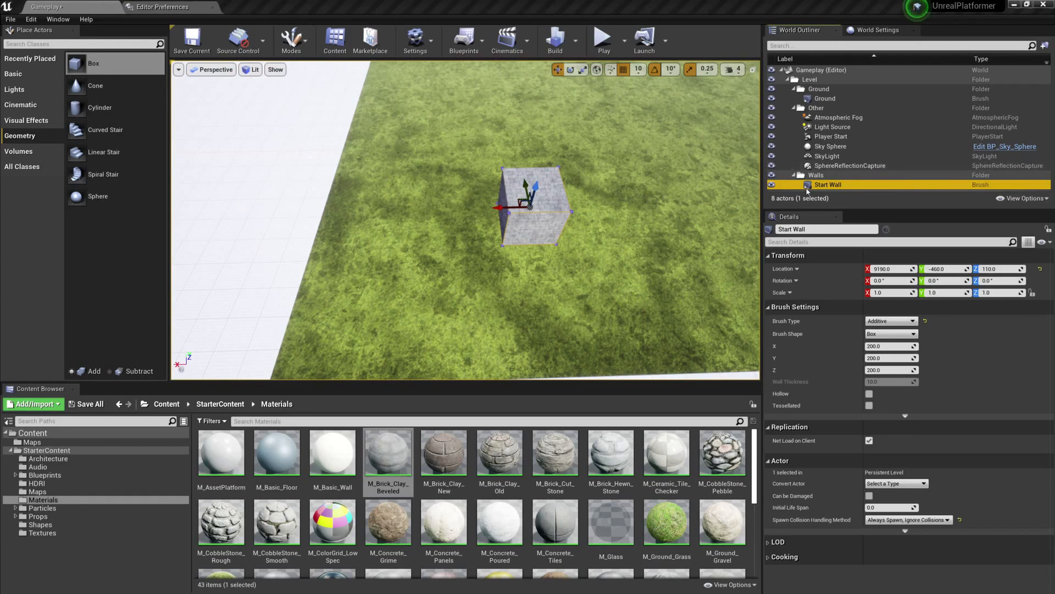
- Set the Start Wall's location to X -9990 and Y 0
mouse_move(616, 219)
right_down()
mouse_move(629, 176)
mouse_move(634, 214)
right_up()
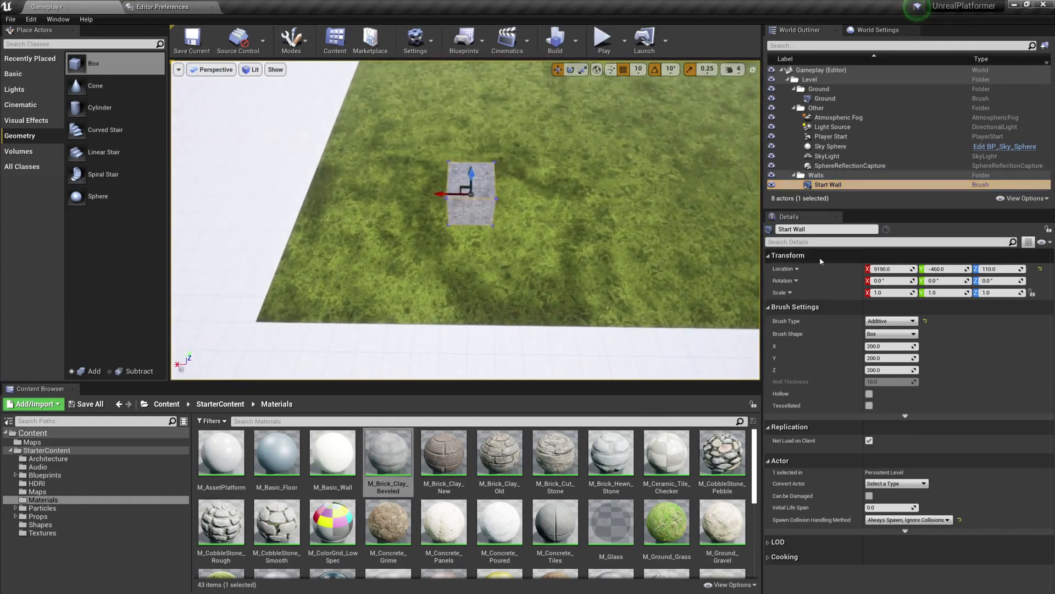
click(889, 269)
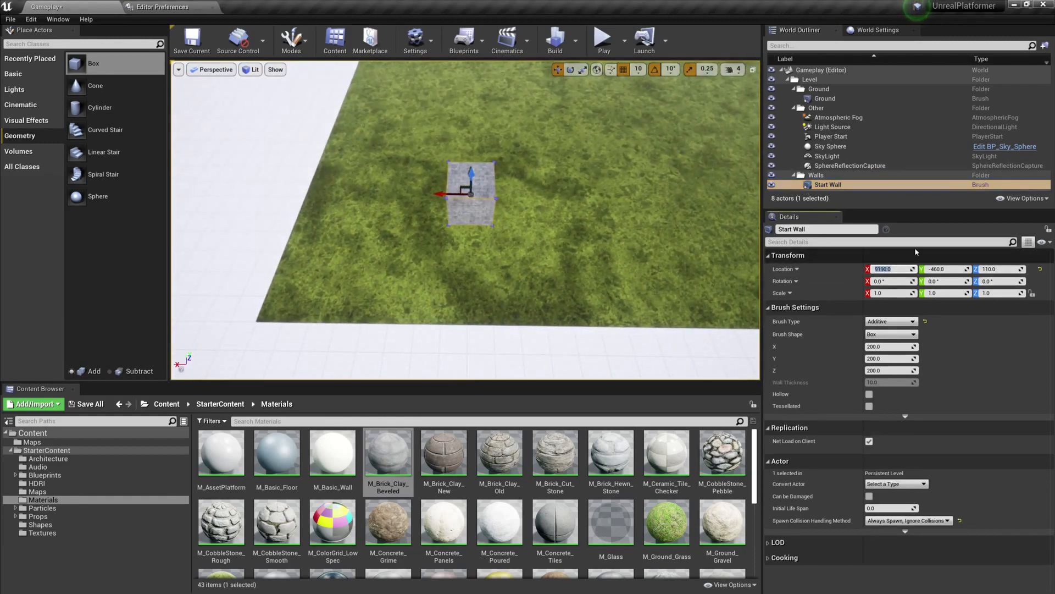
text(-9990)
key(Return)
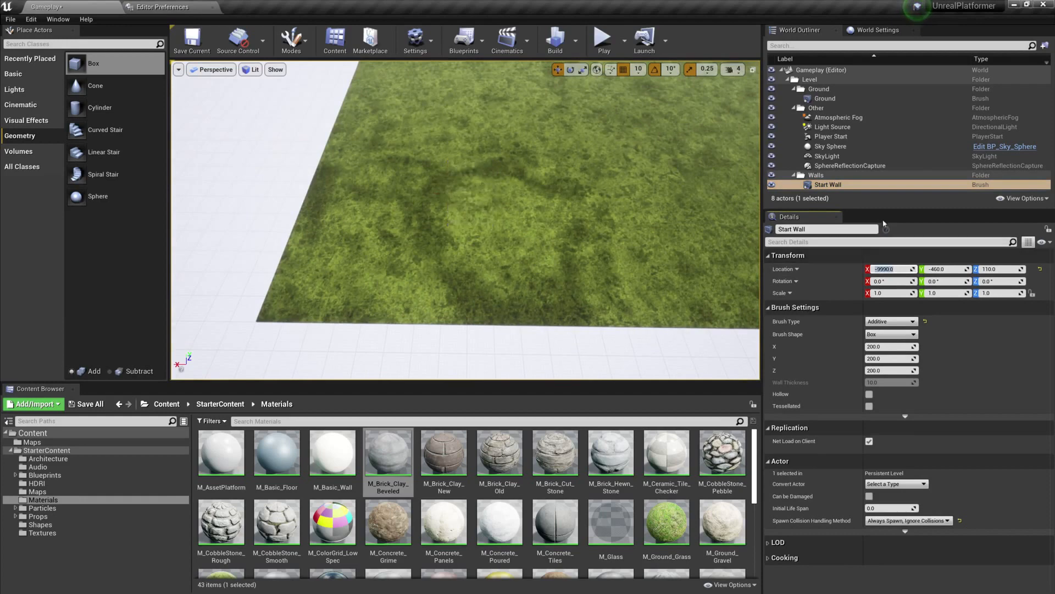
right_drag(455, 160, 621, 97)
key(f)
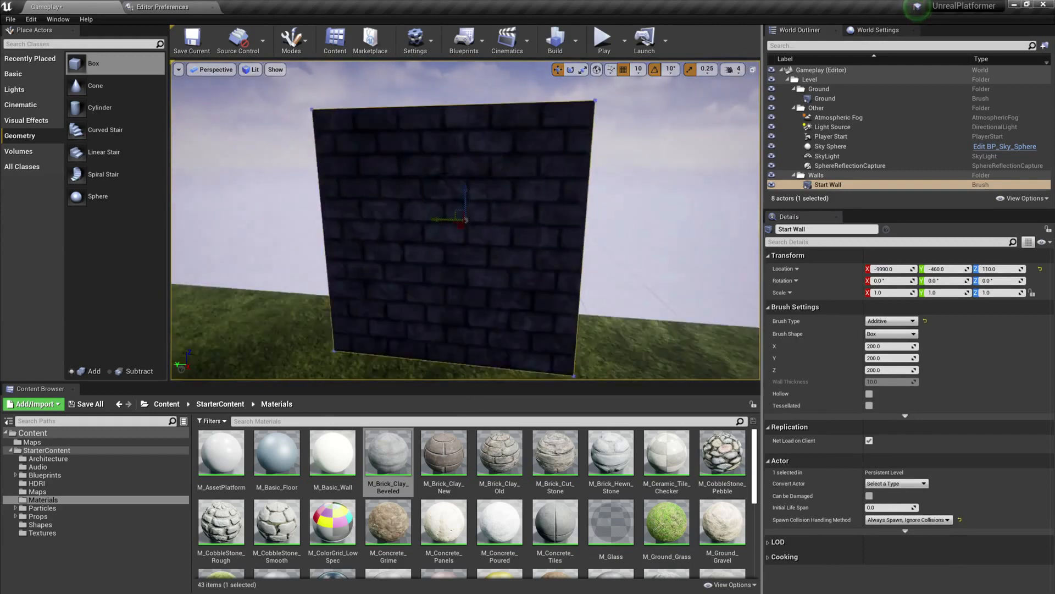
right_drag(455, 159, 694, 221)
click(957, 269)
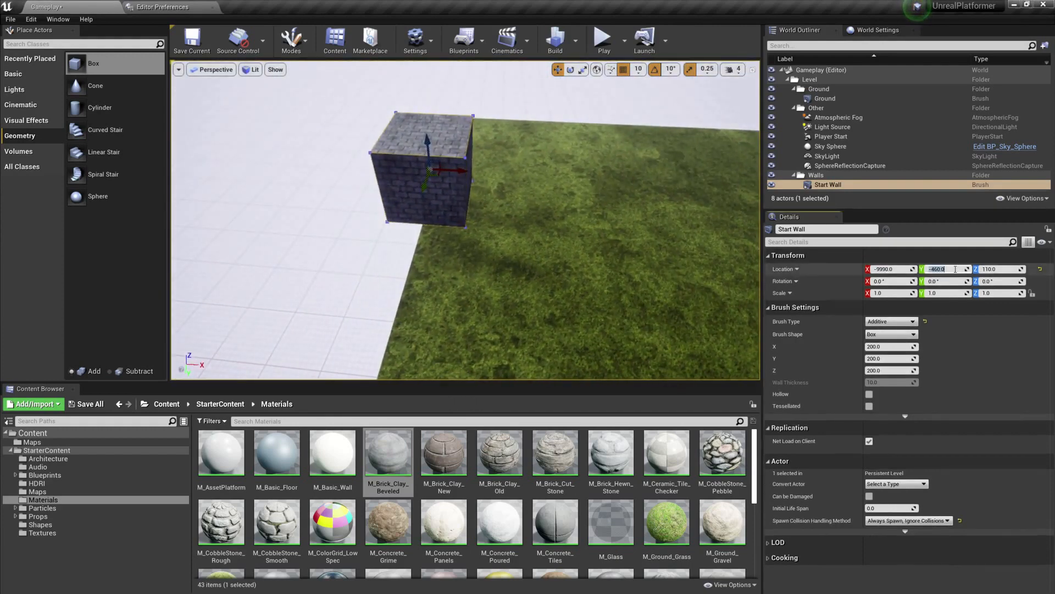
text(0)
key(Return)
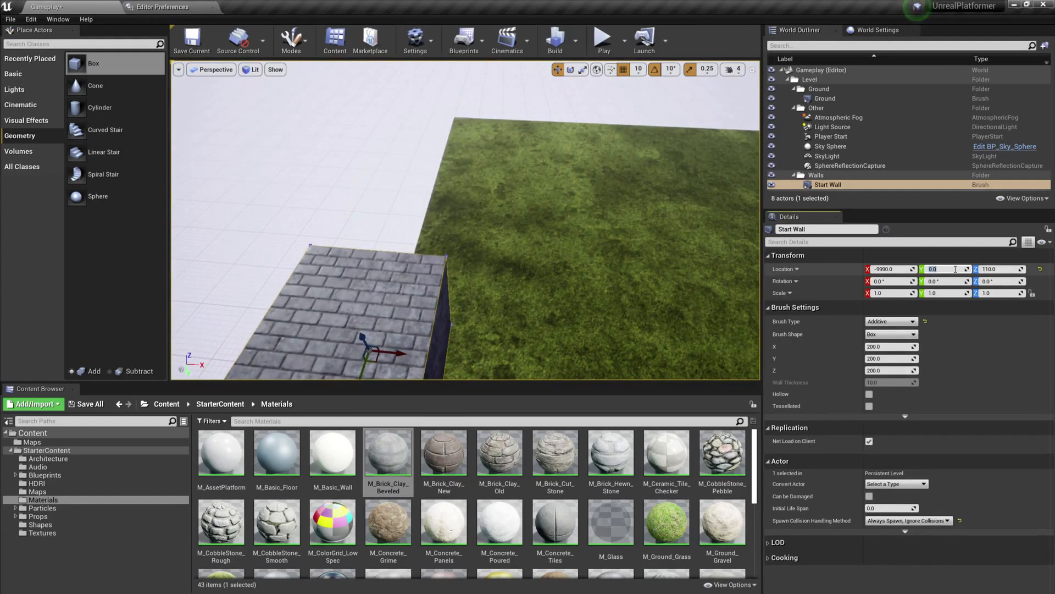
- Set the Start Wall's Z location to 105
click(1003, 269)
text(105)
key(Return)
- Set the Start Wall's brush dimensions to X 20 and Y 2000
right_drag(615, 237, 601, 212)
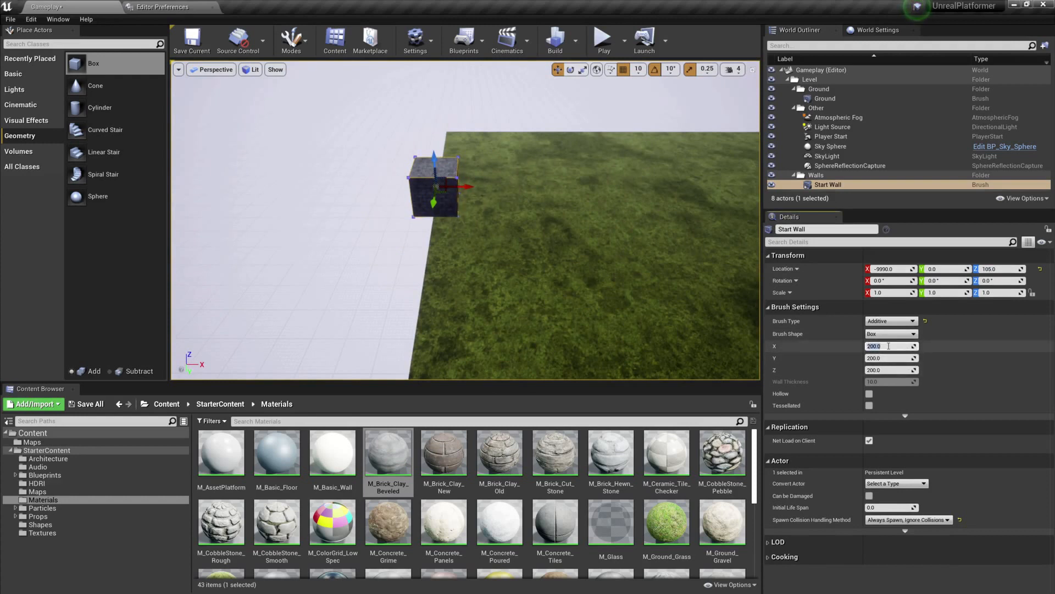
text(20)
key(Return)
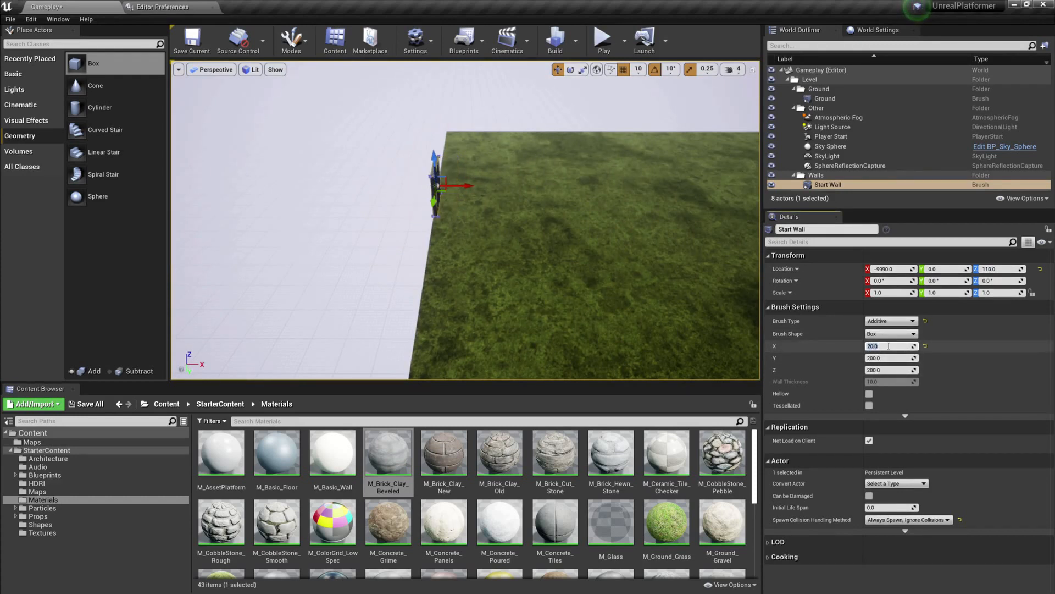
mouse_move(627, 258)
right_down()
mouse_move(495, 251)
mouse_move(549, 256)
right_up()
click(903, 359)
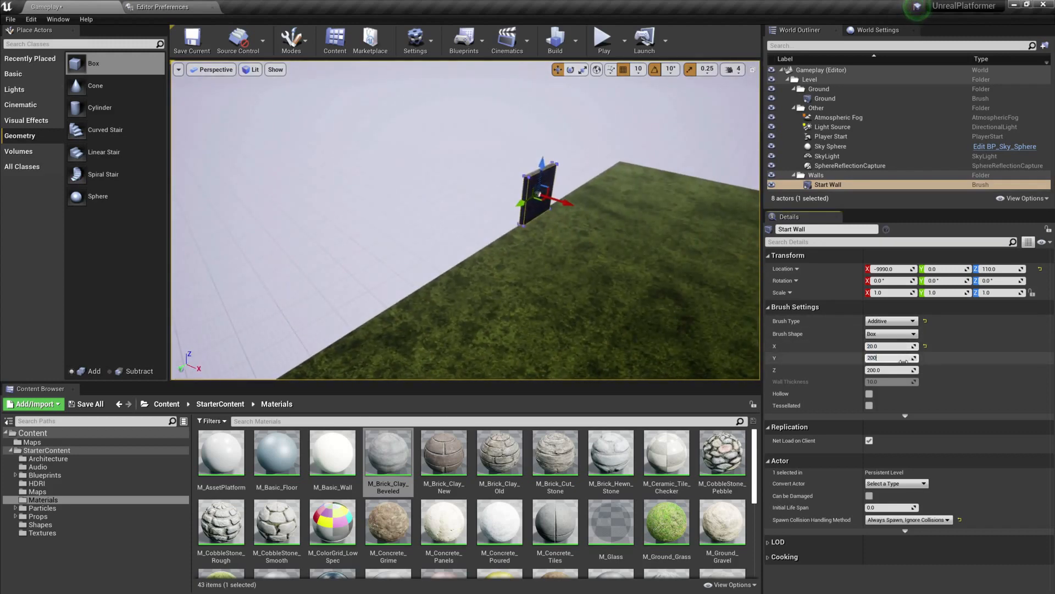
text(2000)
key(Return)
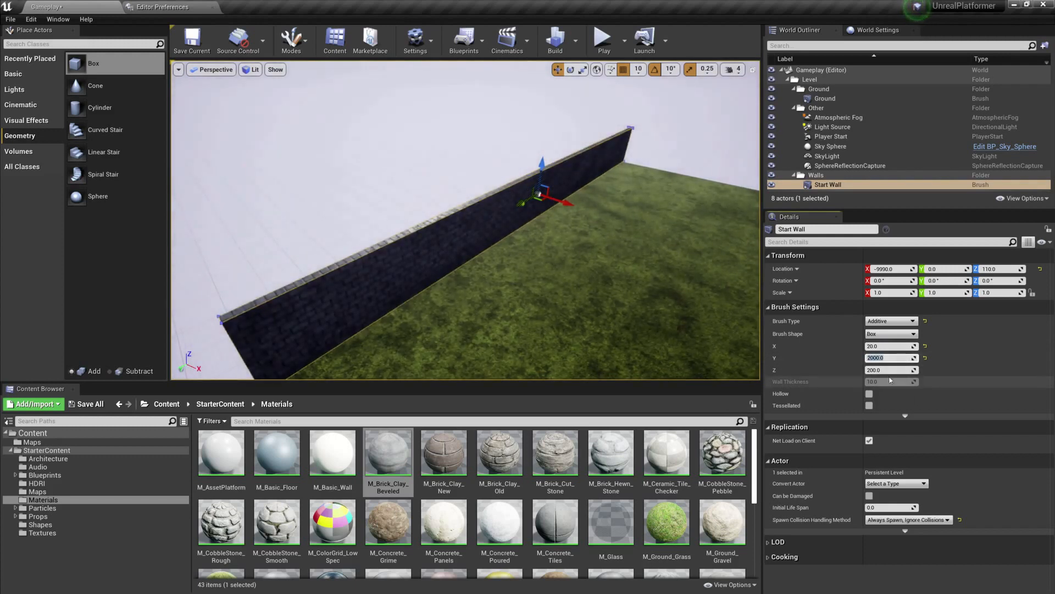
- Duplicate the Start Wall along the X axis, placing the copy at about X -9700
click(883, 370)
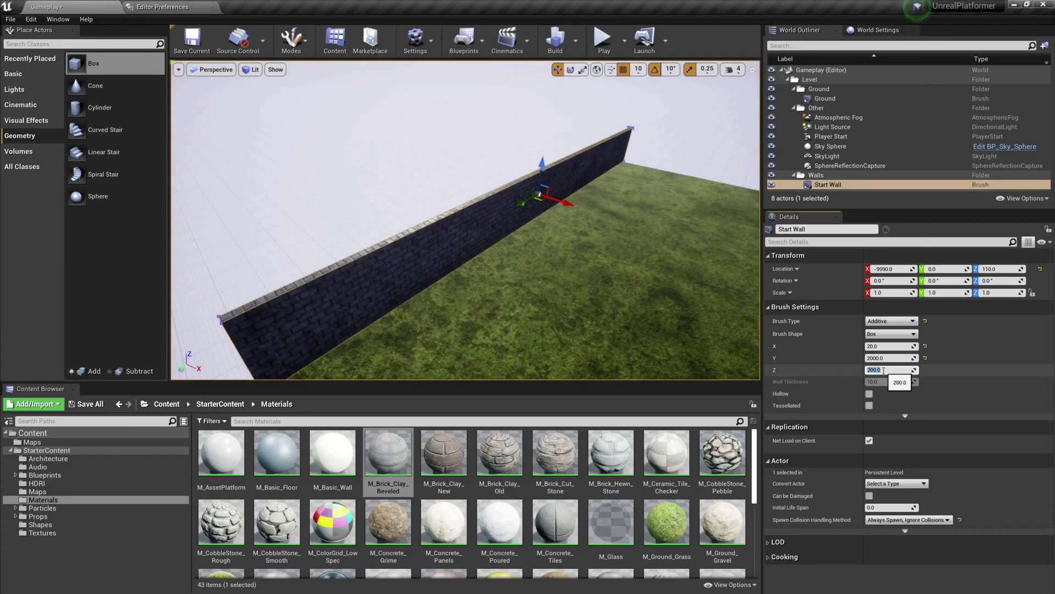
right_drag(467, 220, 347, 256)
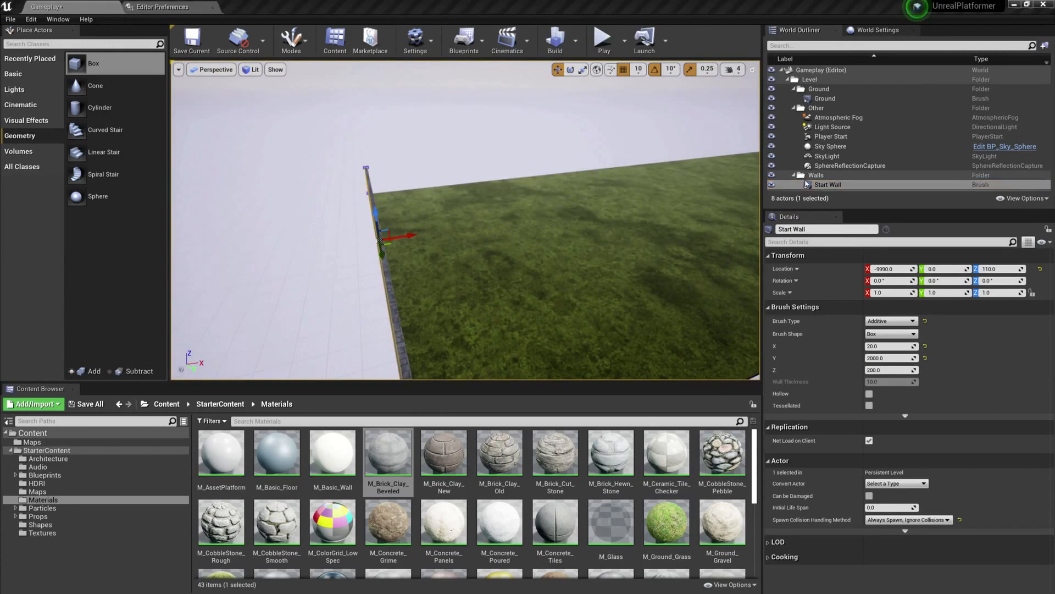
click(817, 185)
key(f)
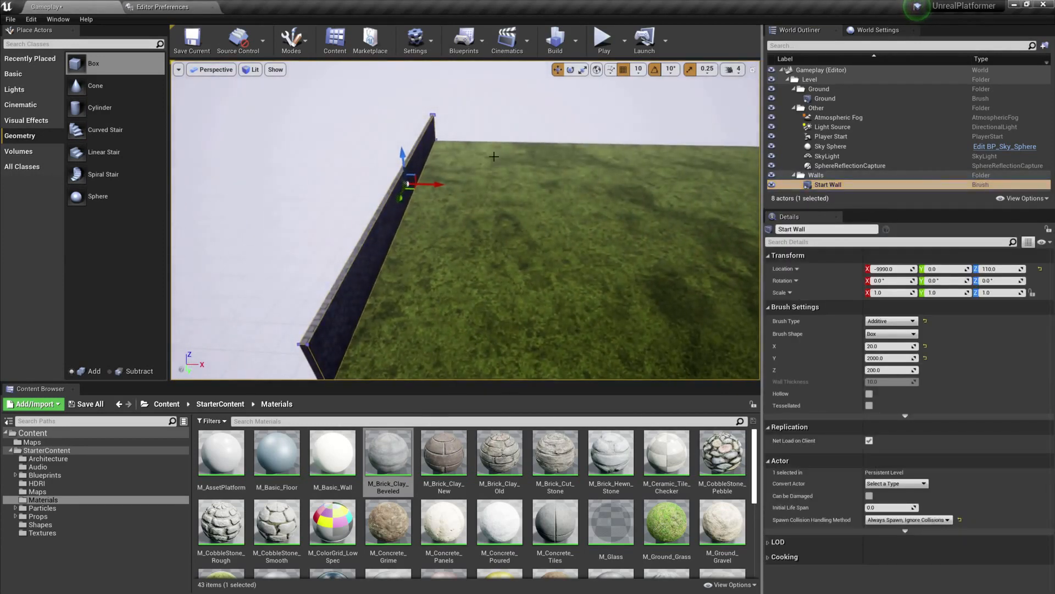
key(d)
right_drag(481, 161, 478, 157)
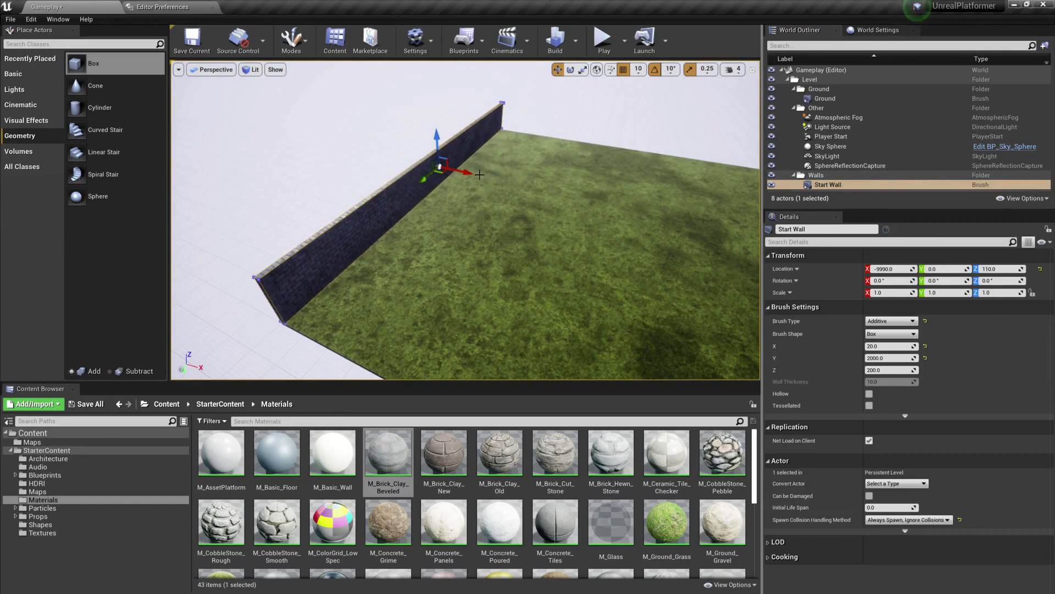
alt+drag(466, 172, 518, 195)
right_drag(517, 195, 548, 200)
key(a)
key(d)
key(s)
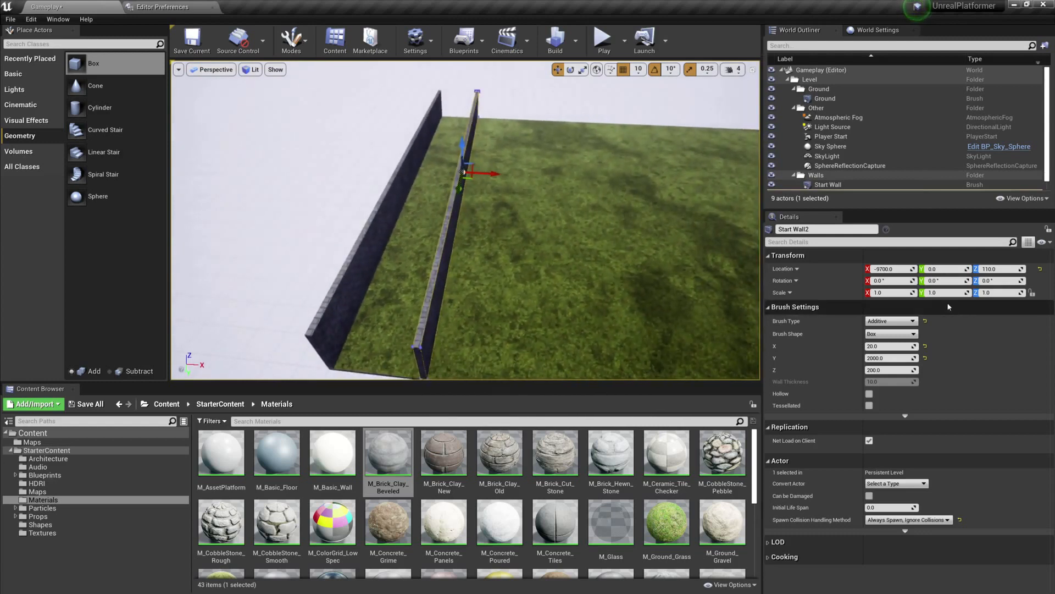
- Rename the duplicated wall in the Walls folder as End Wall
scroll(830, 177, down, 1)
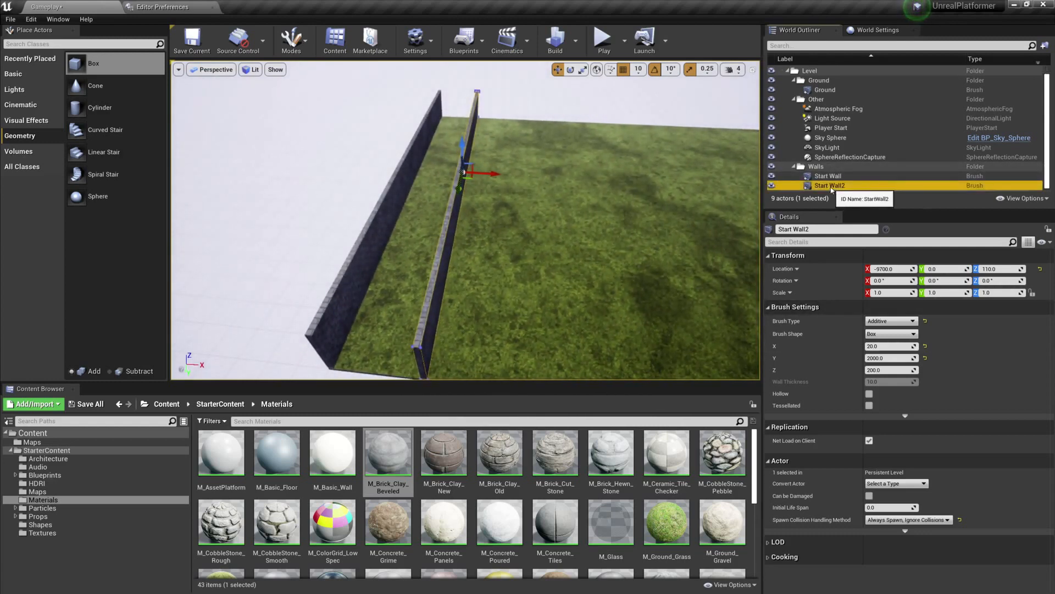
click(837, 187)
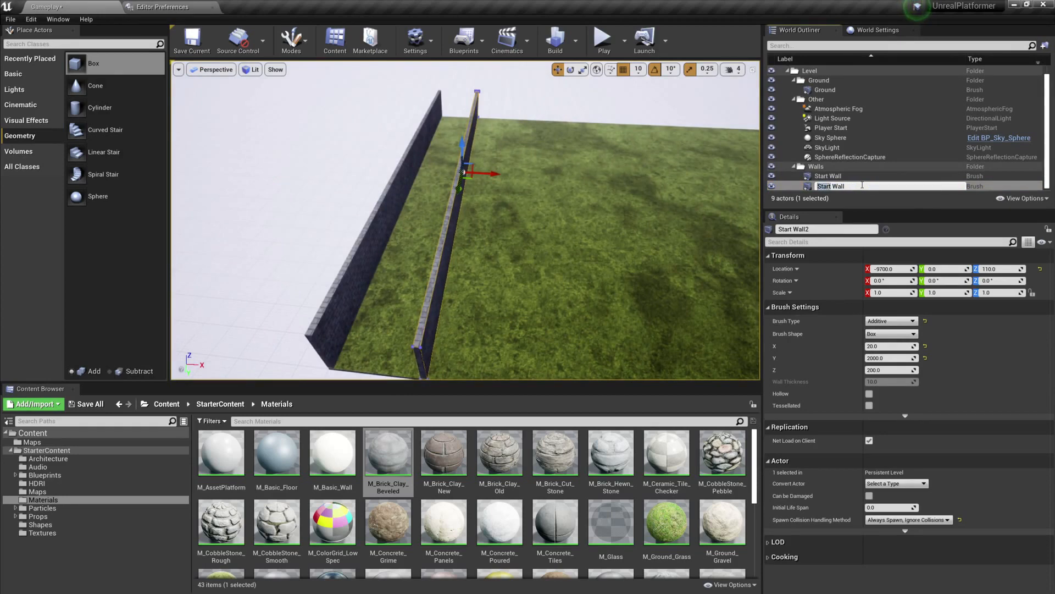
key(Return)
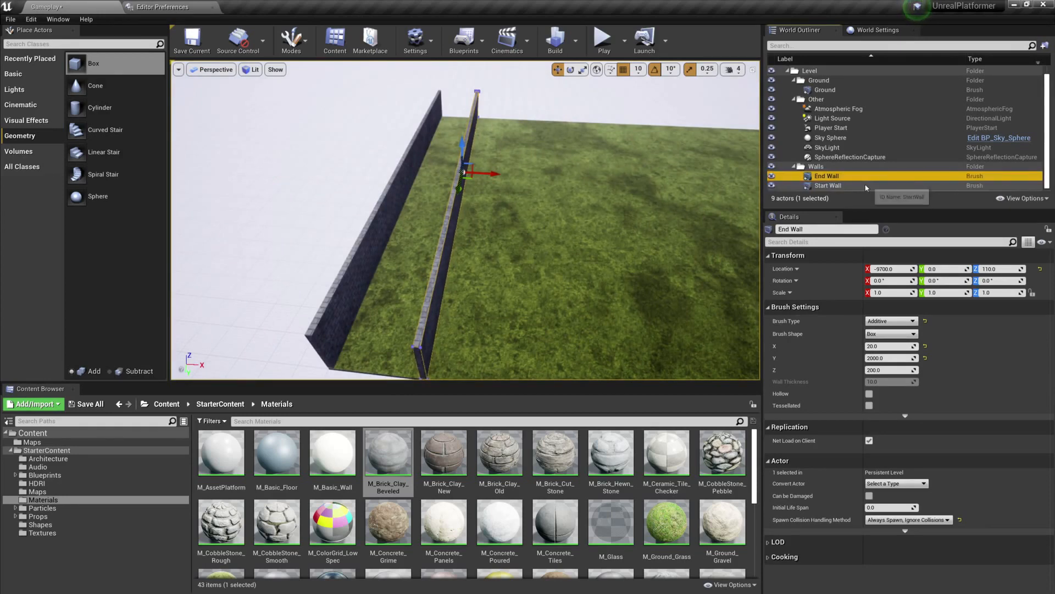
- Move the End Wall to the far end of the ground by setting its X location to 9990
click(893, 269)
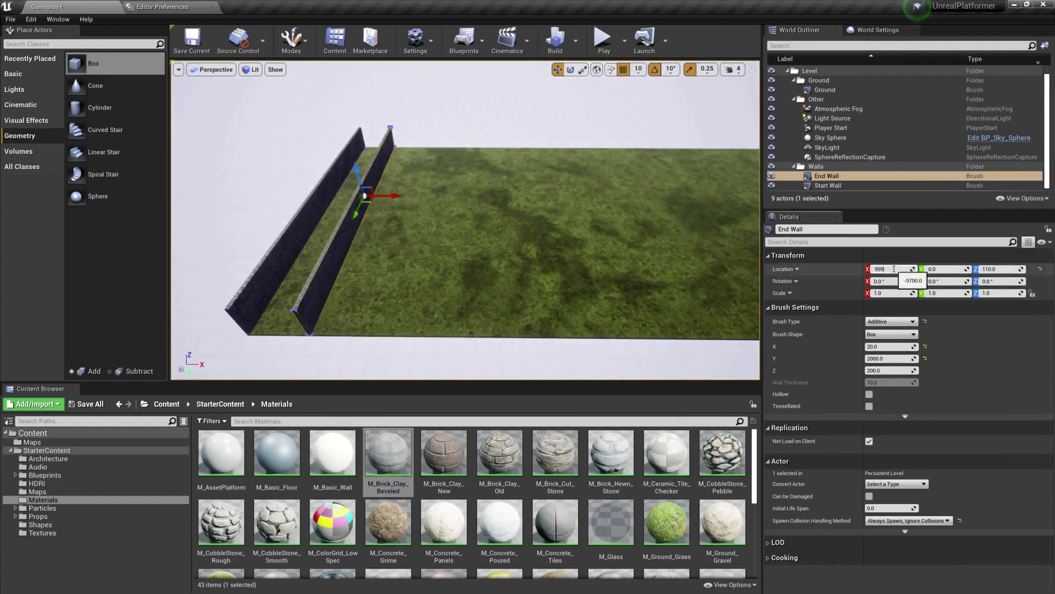
text(9990)
key(Return)
key(f)
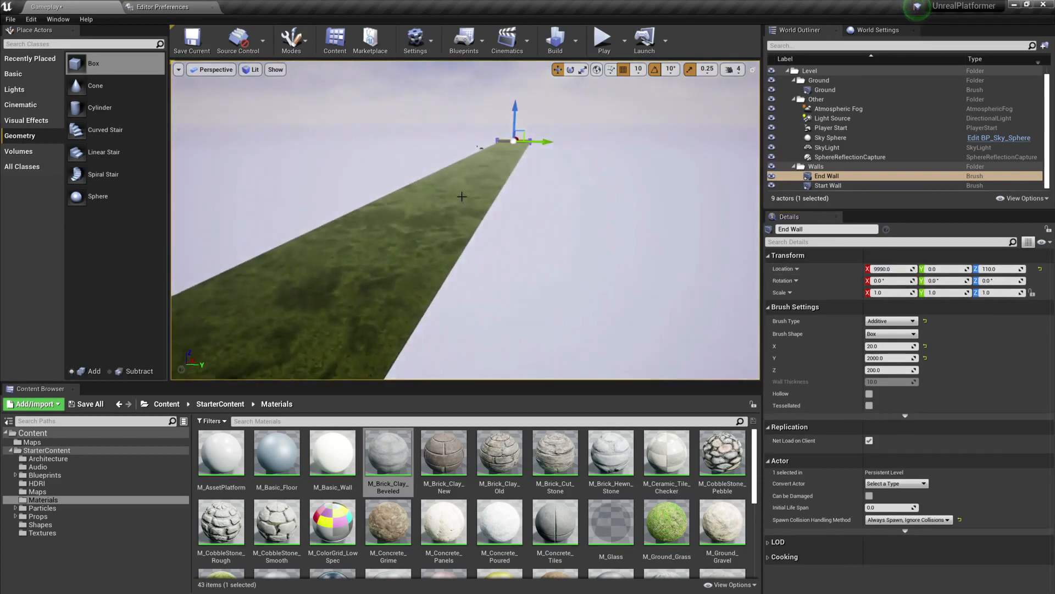
right_drag(471, 189, 505, 192)
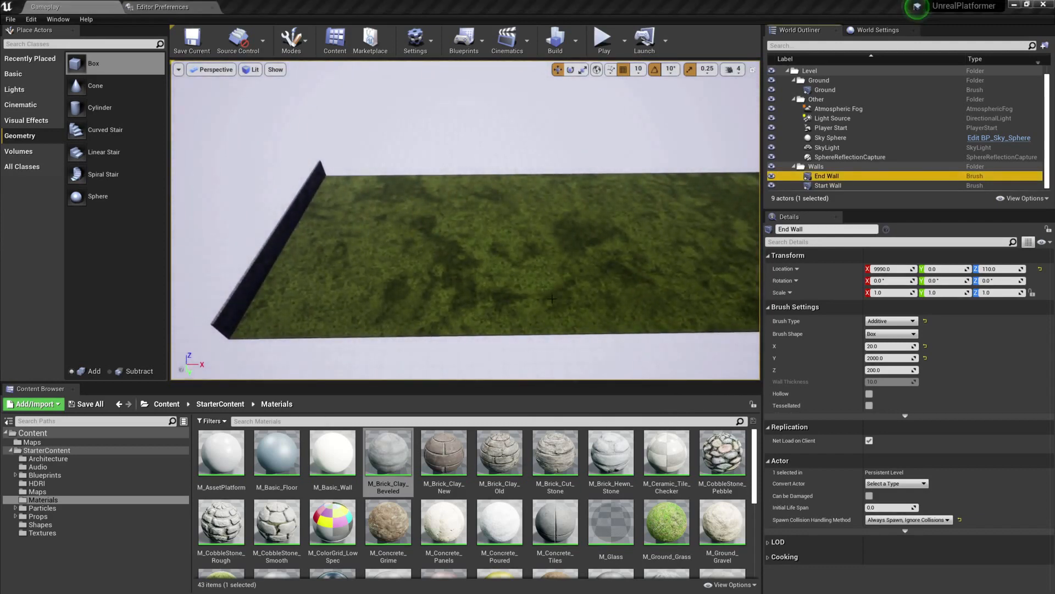
- Duplicate the Start Wall again along the X axis, placing the copy at about X -9210
right_drag(552, 299, 568, 286)
click(826, 186)
right_drag(651, 210, 626, 230)
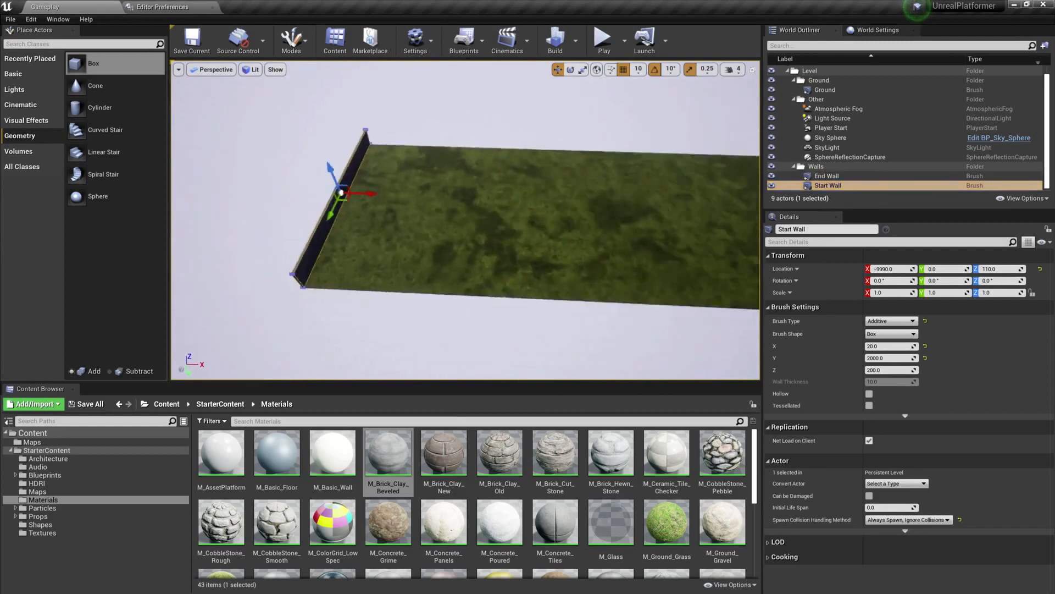
right_drag(379, 274, 404, 271)
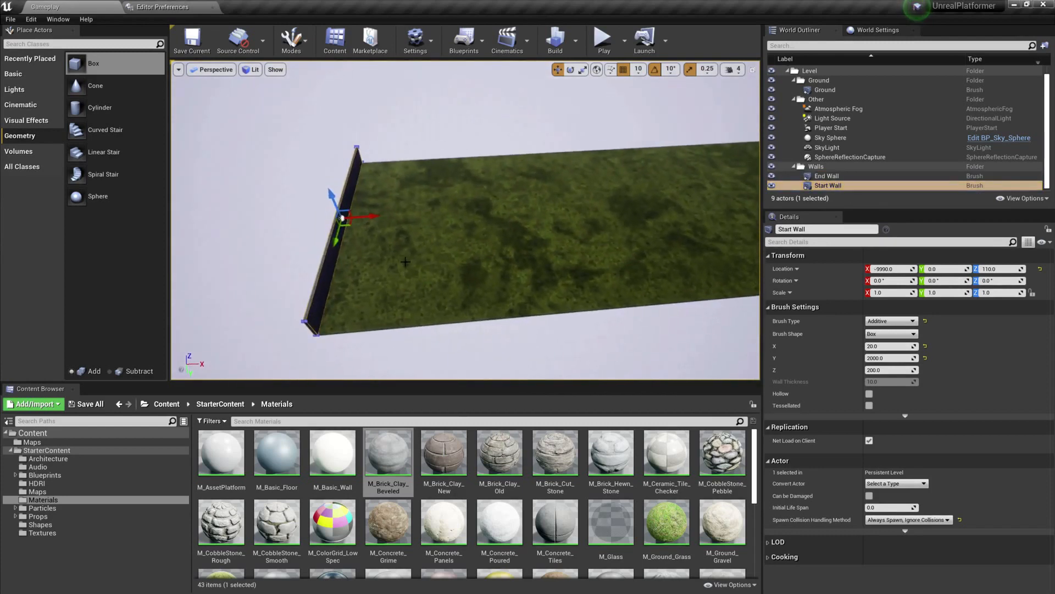
alt+drag(376, 218, 465, 212)
- Rename the newly duplicated wall in the Walls folder as Right Wall
click(849, 185)
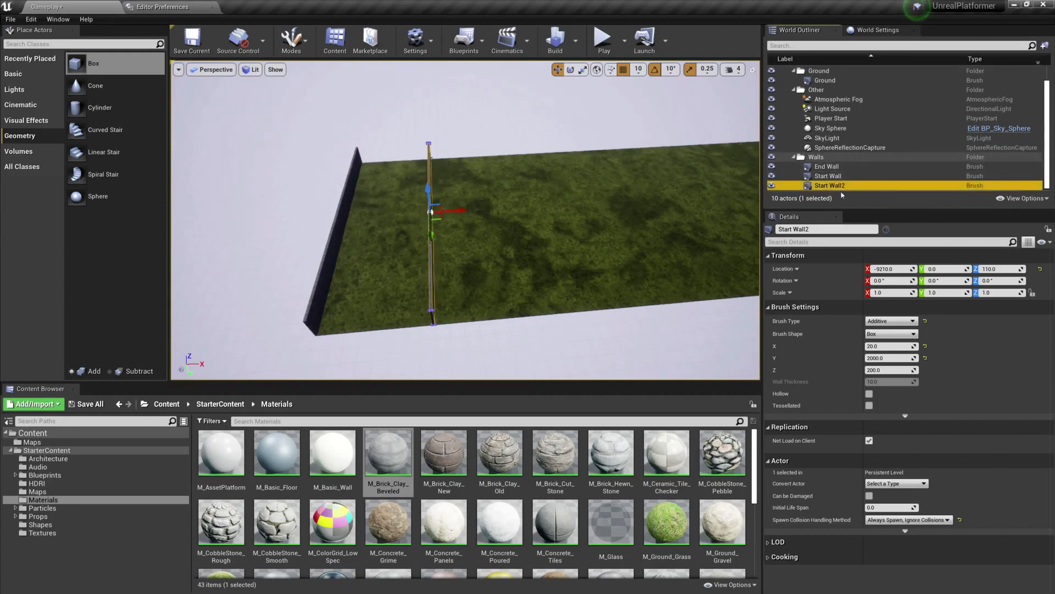
key(F2)
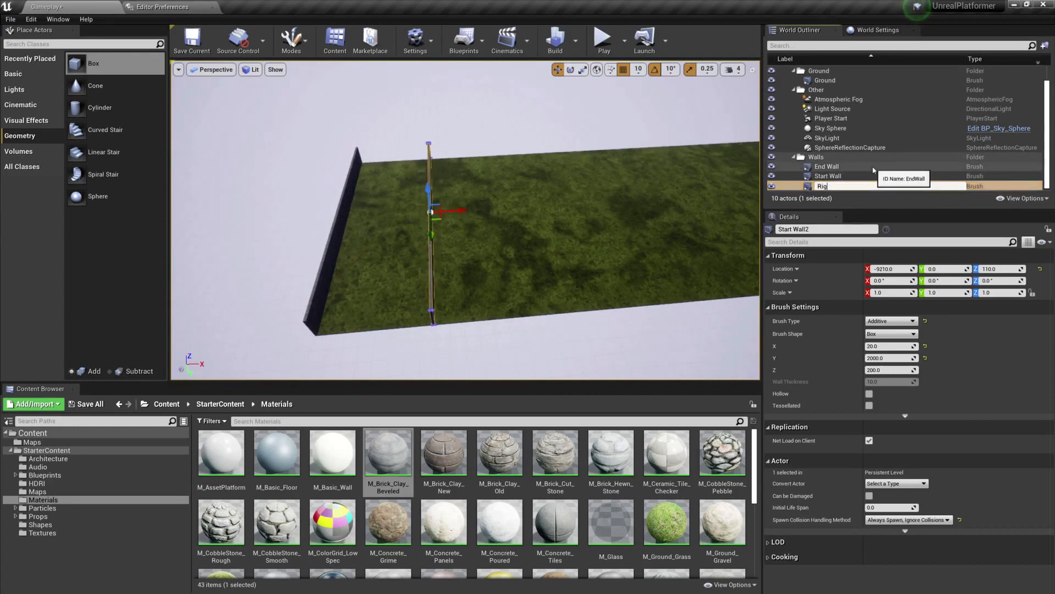
text(Right Wall)
key(Return)
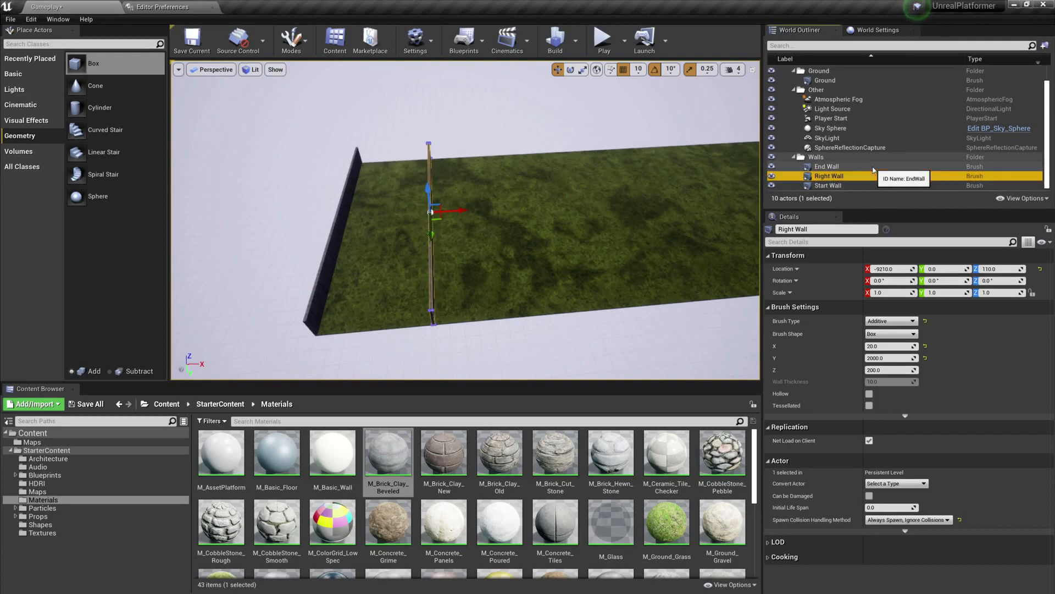
- Set the Right Wall's location to X -9, Y 993 and Z 99
double_click(829, 176)
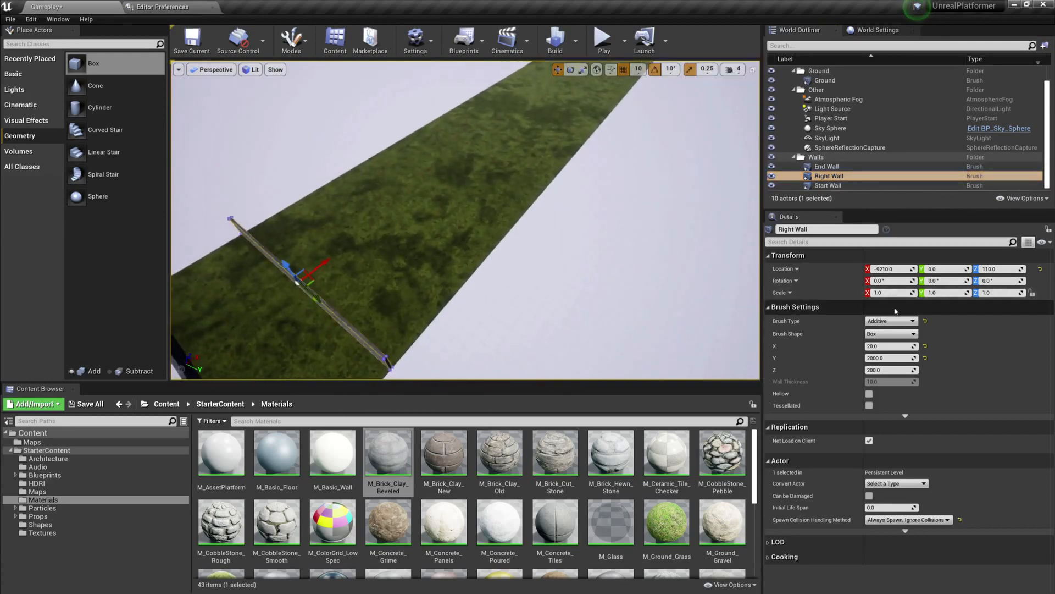
click(891, 270)
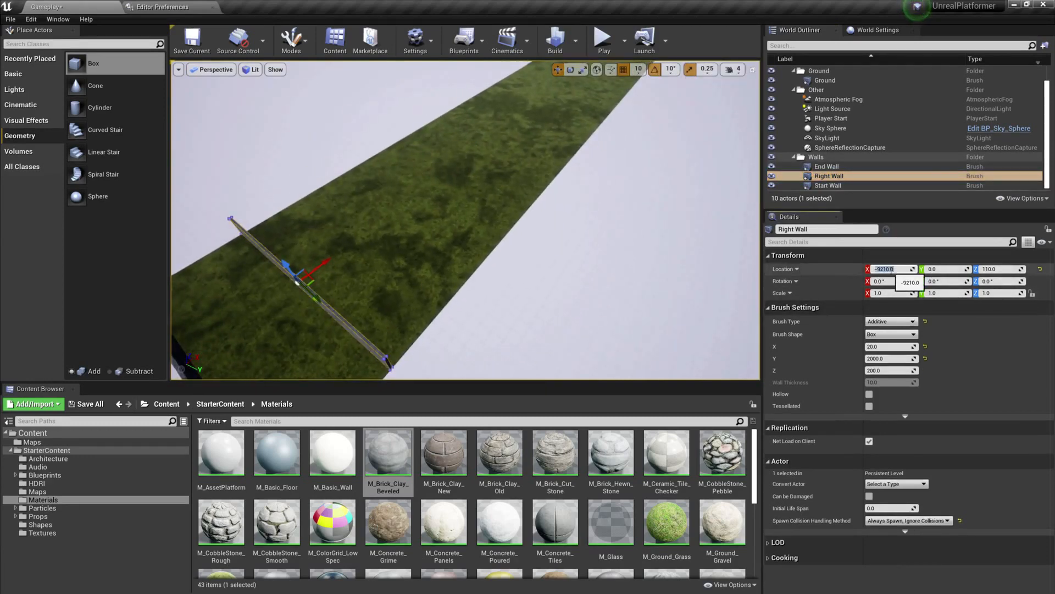
key(Tab)
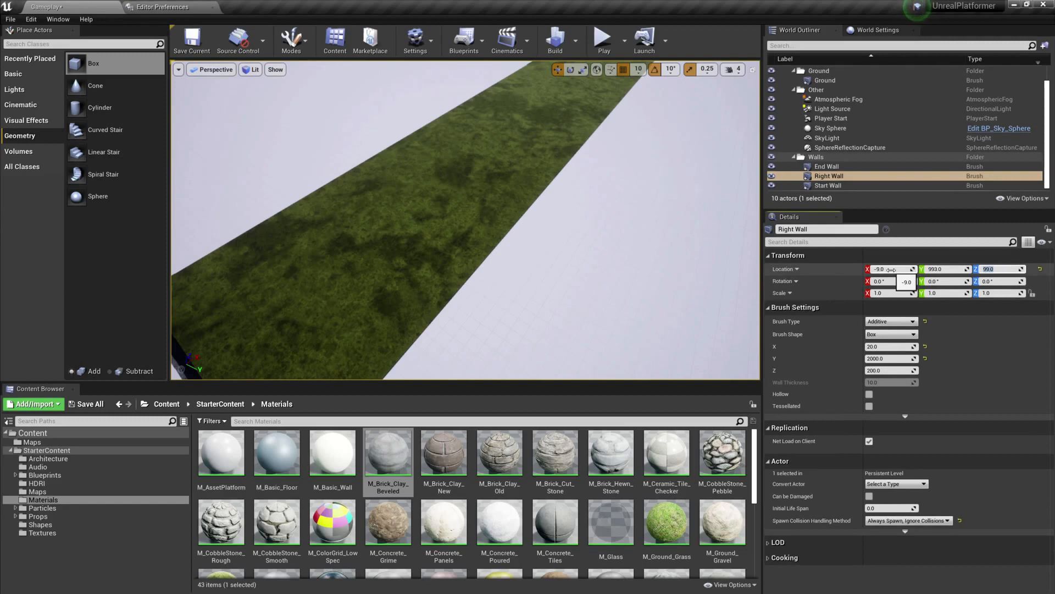
- Resize the Right Wall's brush to X 20000 and Y 20 so it runs along the ground's long side
right_drag(617, 214, 647, 145)
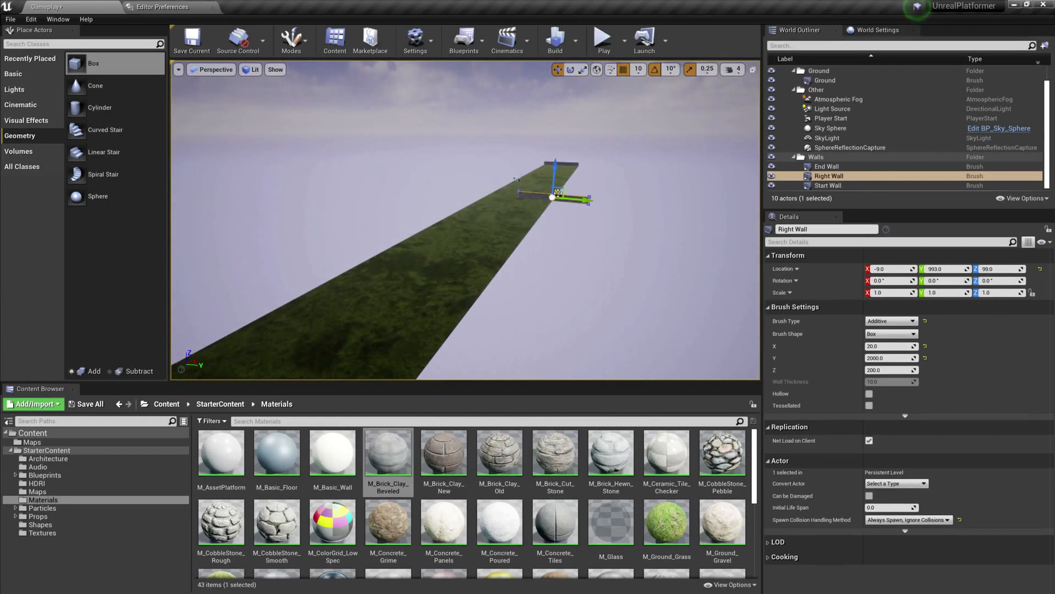
right_drag(560, 235, 494, 256)
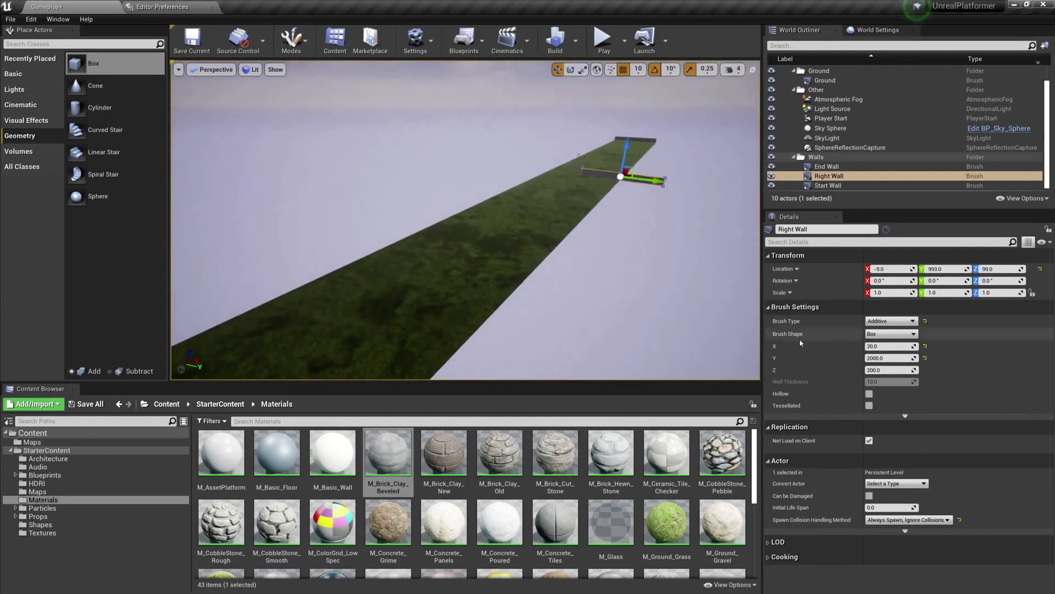
click(882, 347)
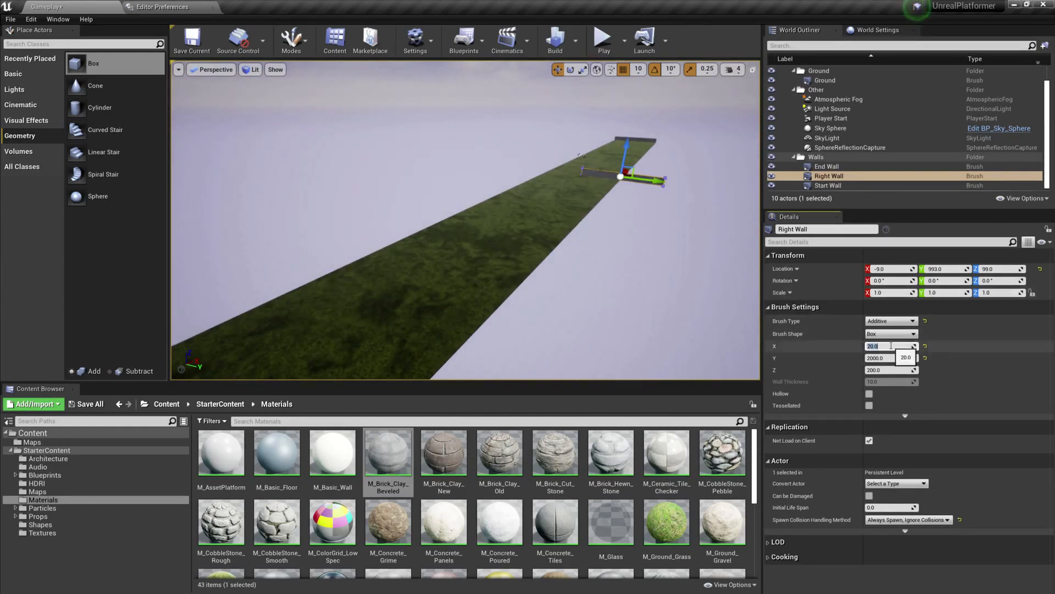
key(Return)
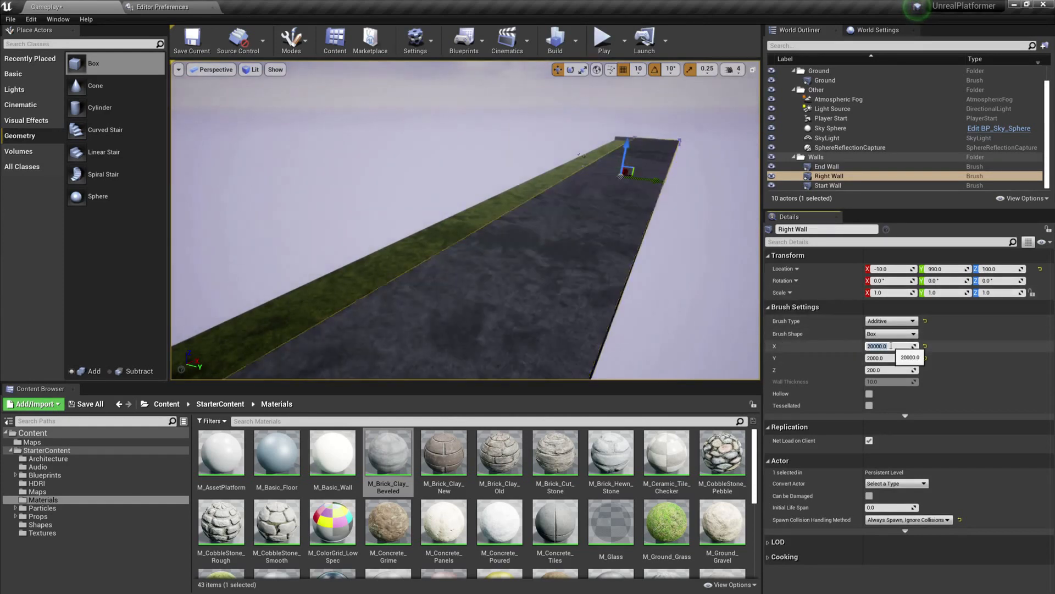
mouse_move(577, 242)
right_down()
mouse_move(423, 242)
mouse_move(593, 242)
right_up()
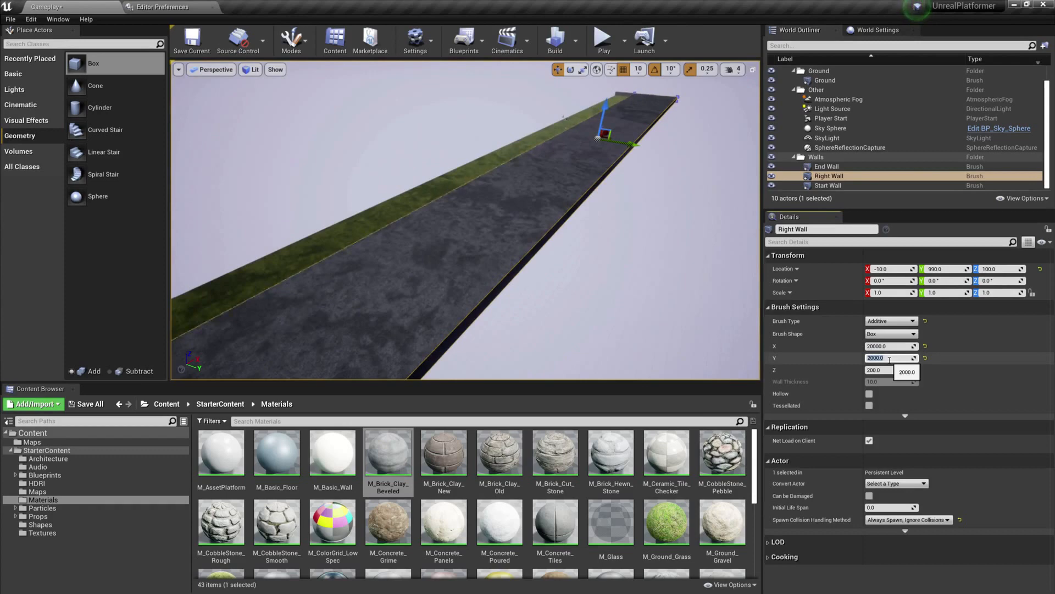
key(Tab)
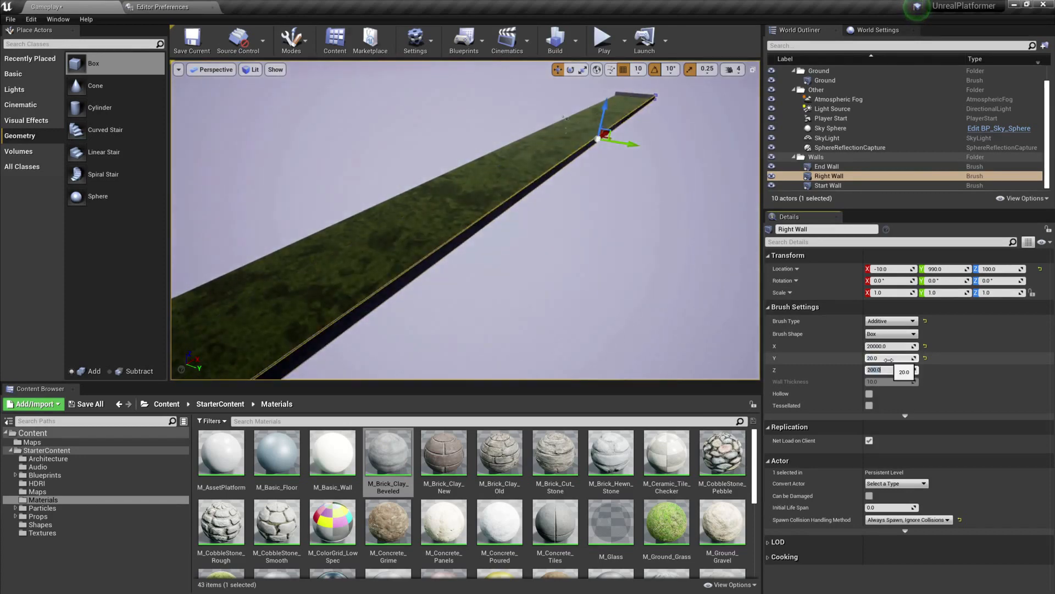
- Duplicate the Right Wall along the Y axis, placing the copy at about Y 40
right_drag(512, 257, 598, 239)
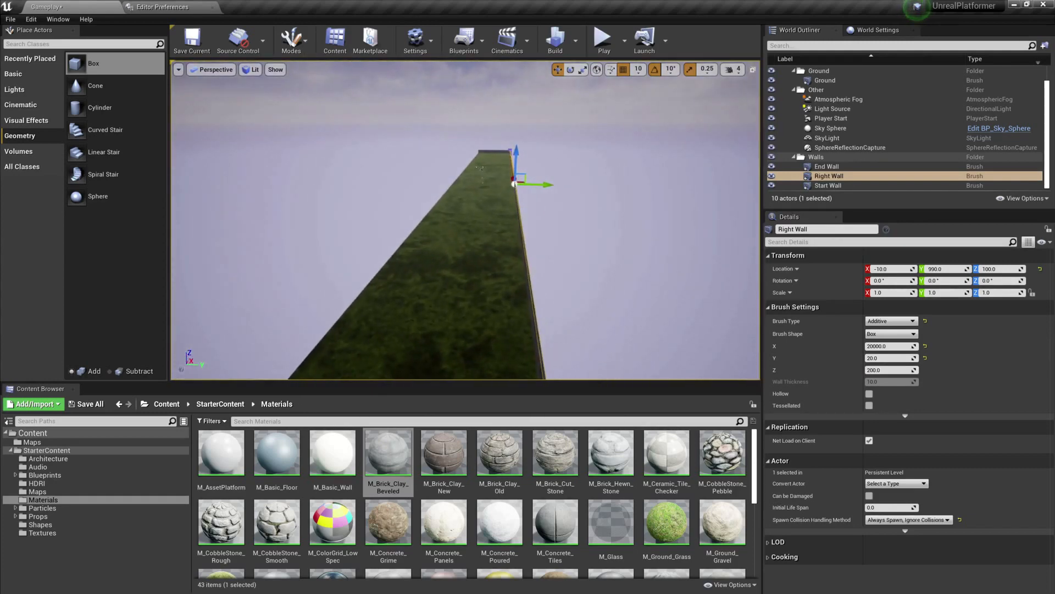
click(832, 177)
right_drag(592, 203, 580, 200)
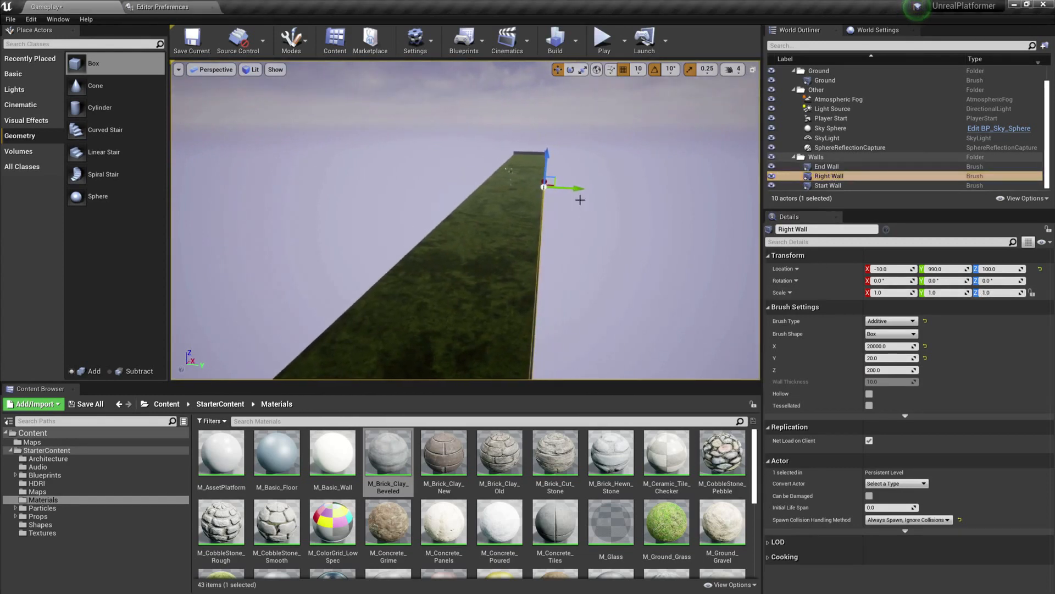
drag(547, 184, 546, 184)
right_drag(546, 185, 686, 167)
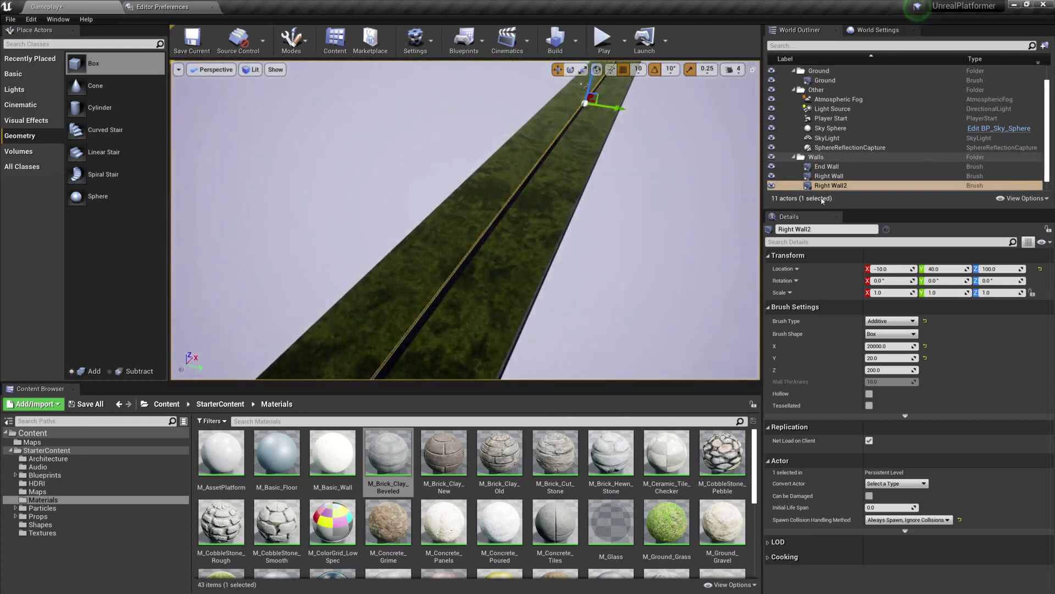
click(838, 185)
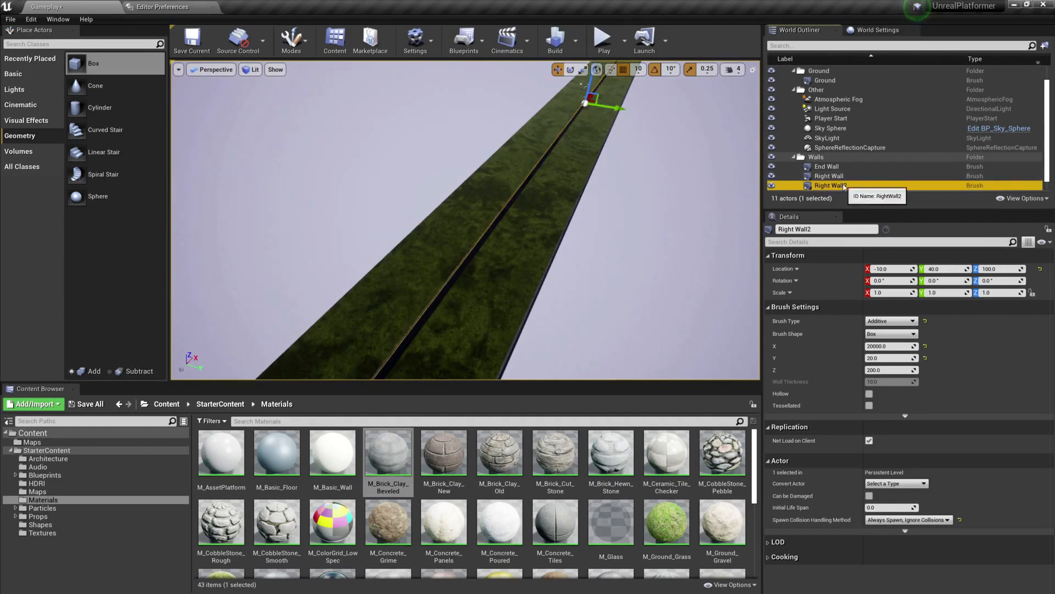
click(884, 185)
key(super+Left)
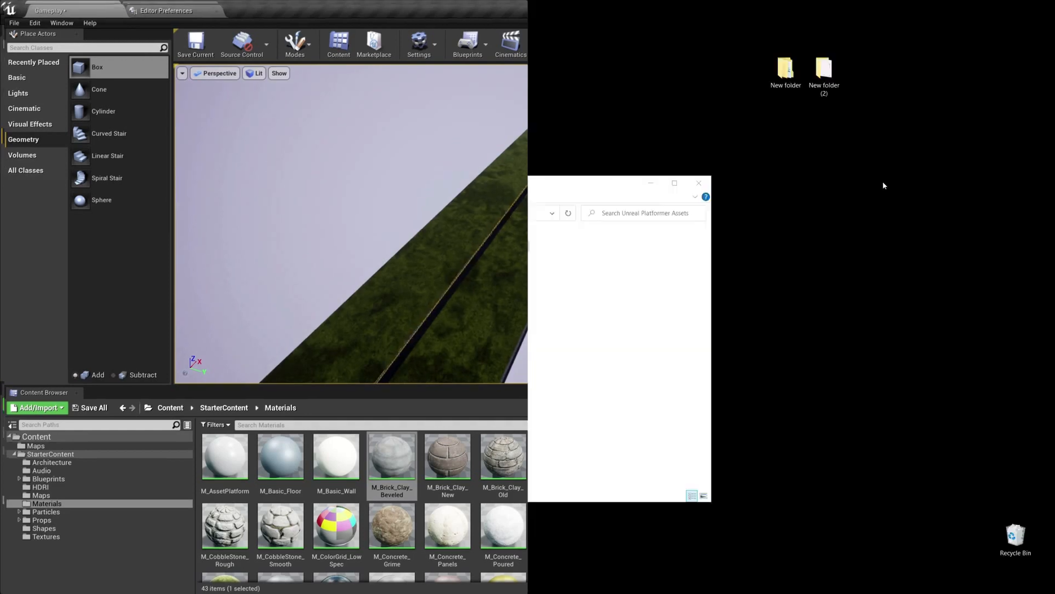
key(Escape)
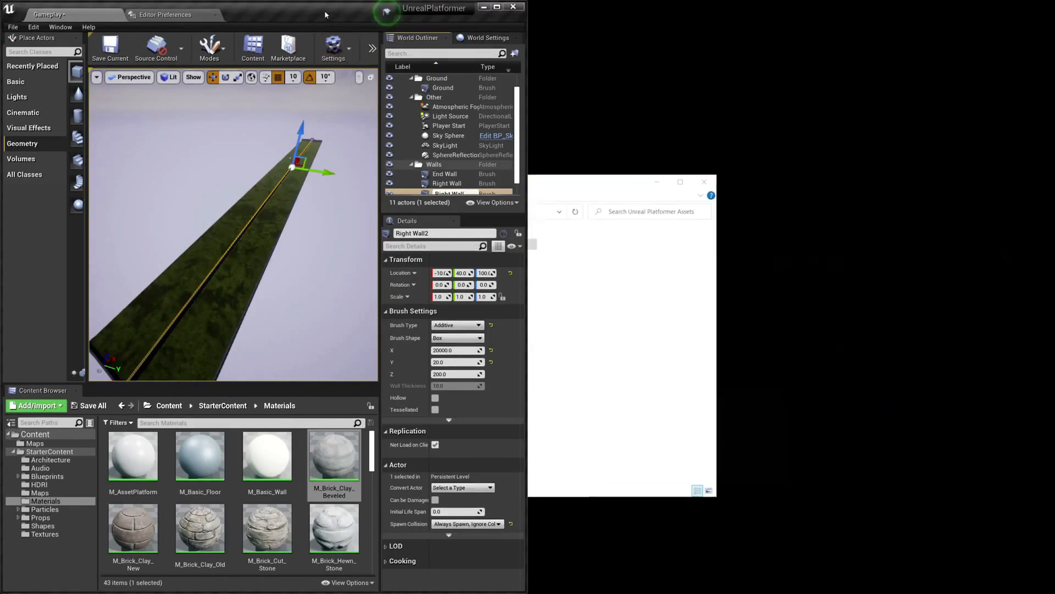
key(super+Up)
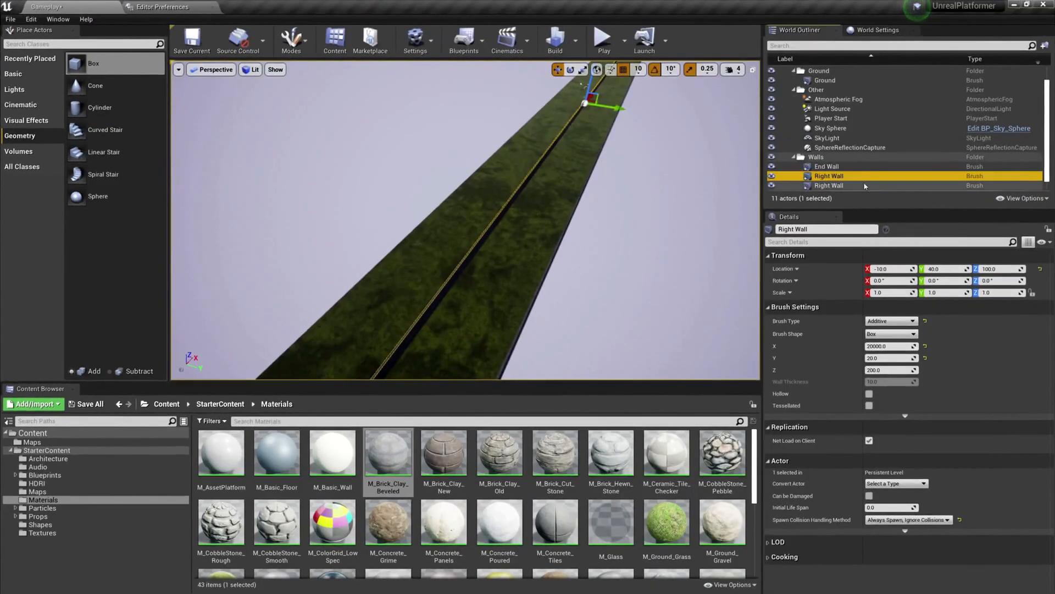
- Rename the duplicated side wall in the Walls folder as Left Wall
scroll(870, 171, down, 1)
click(870, 167)
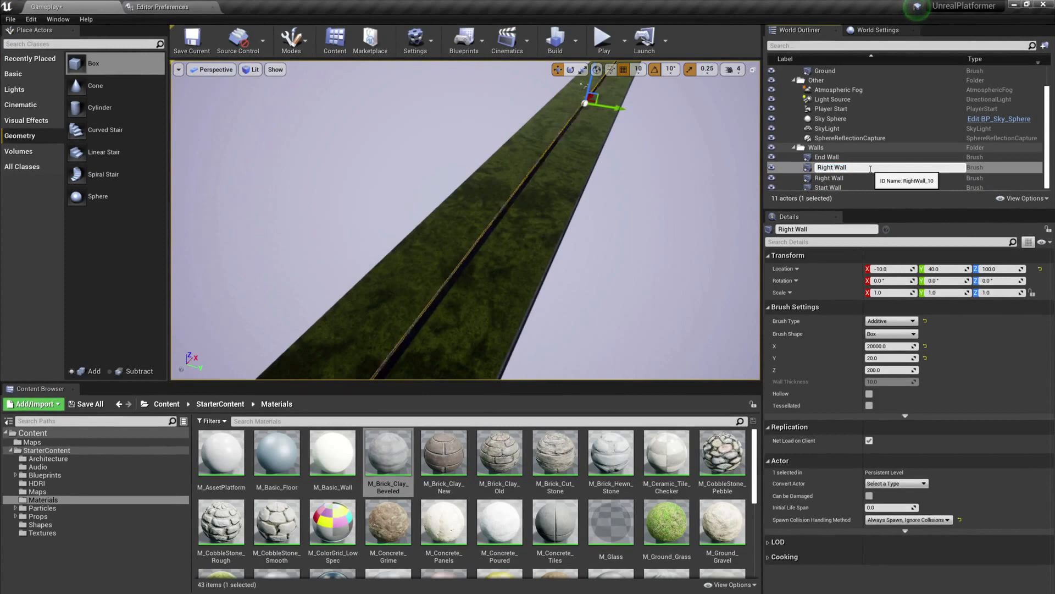
key(Right)
key(Right)
key(BackSpace)
key(BackSpace)
key(BackSpace)
key(BackSpace)
key(BackSpace)
text(Left)
key(Return)
- Move the Left Wall to the opposite side of the ground by setting its location to X -9, Y -993 and Z 99
key(f)
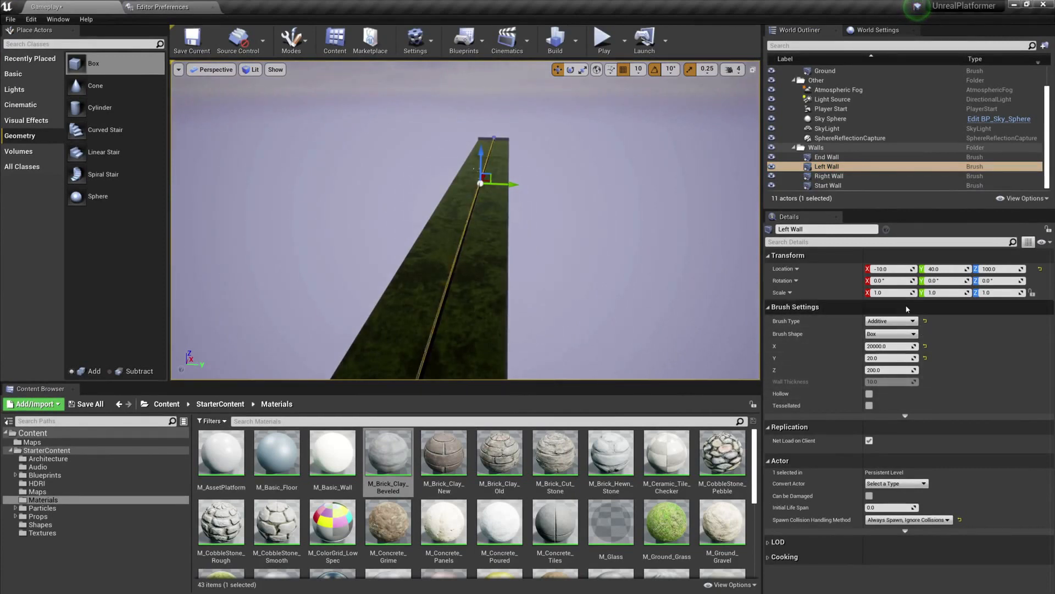
click(890, 269)
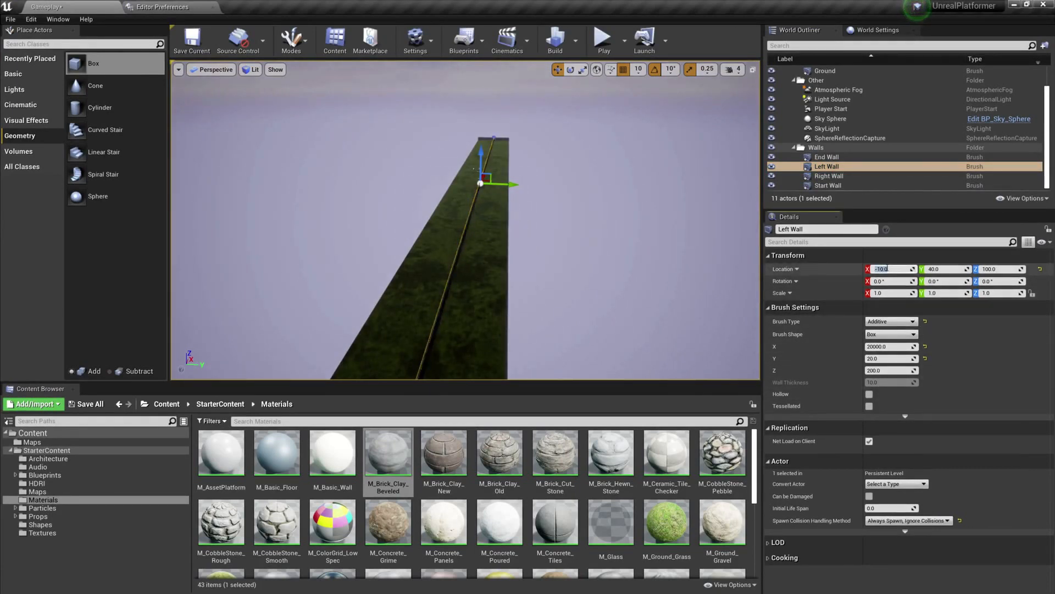
text(-9)
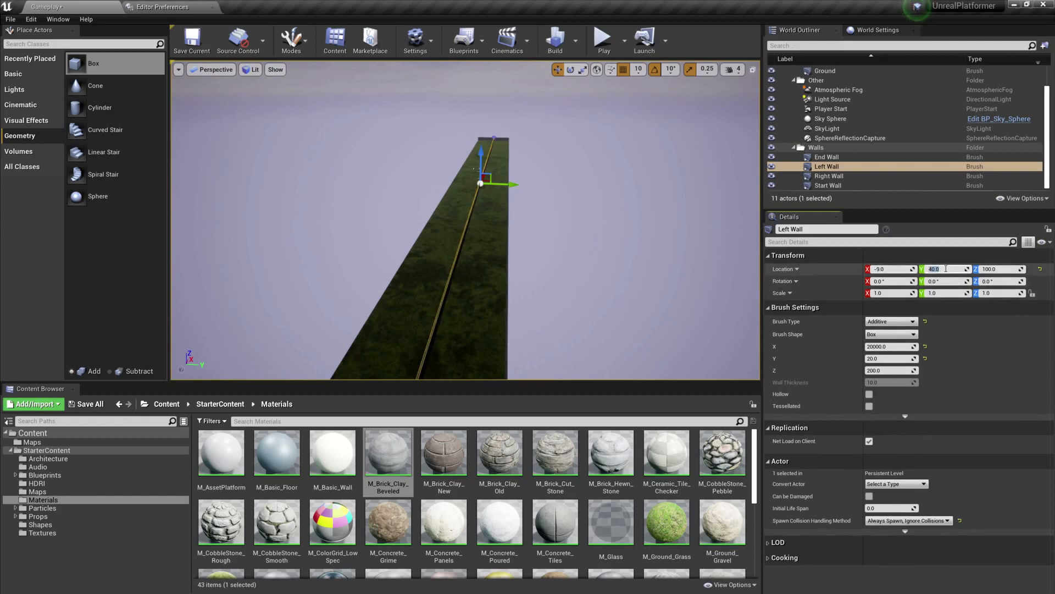
click(946, 269)
text(-993)
key(Return)
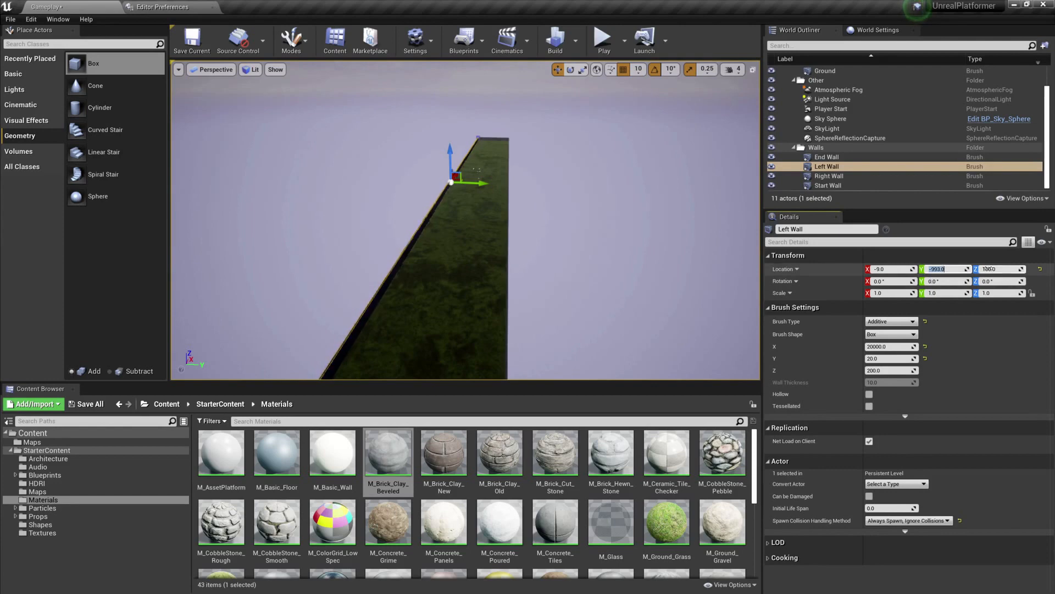
click(990, 269)
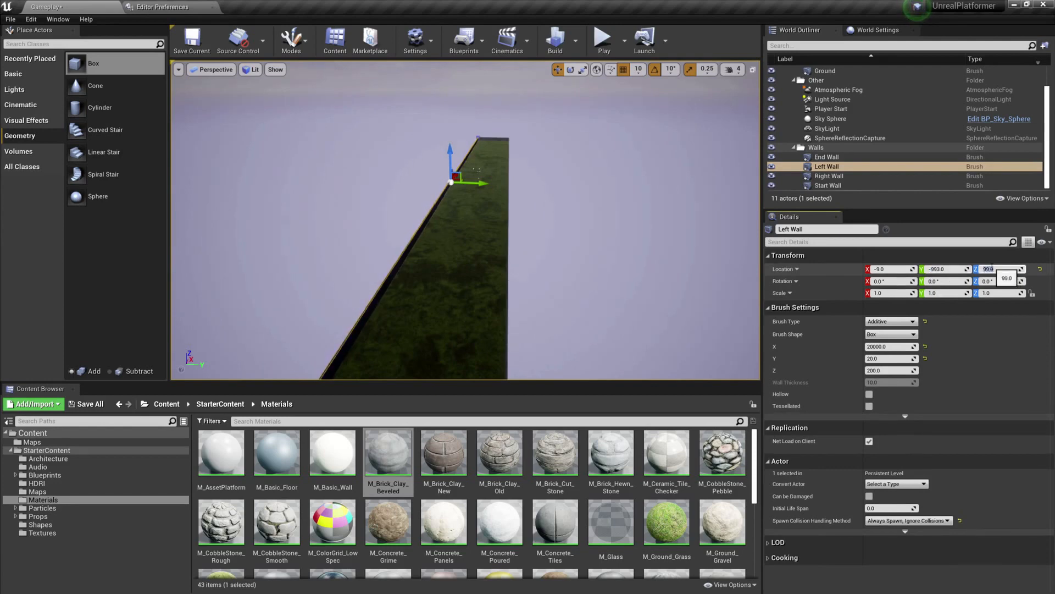
- Save the Gameplay level with its four enclosing walls
right_drag(643, 239, 577, 250)
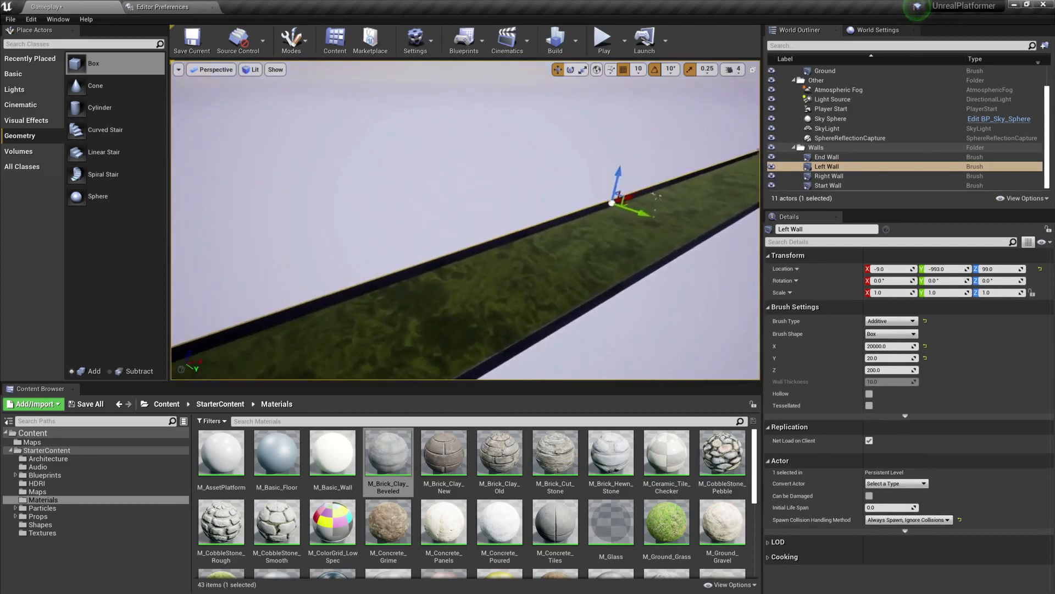
mouse_move(492, 215)
right_down()
mouse_move(502, 200)
mouse_move(478, 220)
mouse_move(406, 233)
mouse_move(484, 247)
mouse_move(373, 250)
mouse_move(440, 248)
mouse_move(396, 234)
mouse_move(568, 206)
right_up()
click(492, 215)
key(ctrl+s)
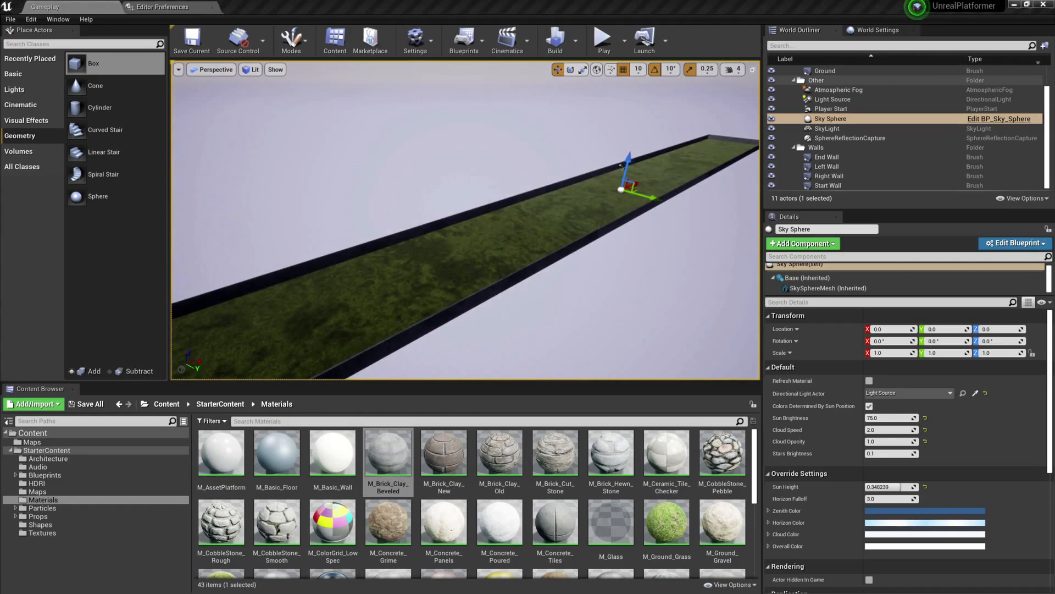
- Collapse the Ground, Other and Walls folders in the level's actor list
right_drag(660, 257, 575, 256)
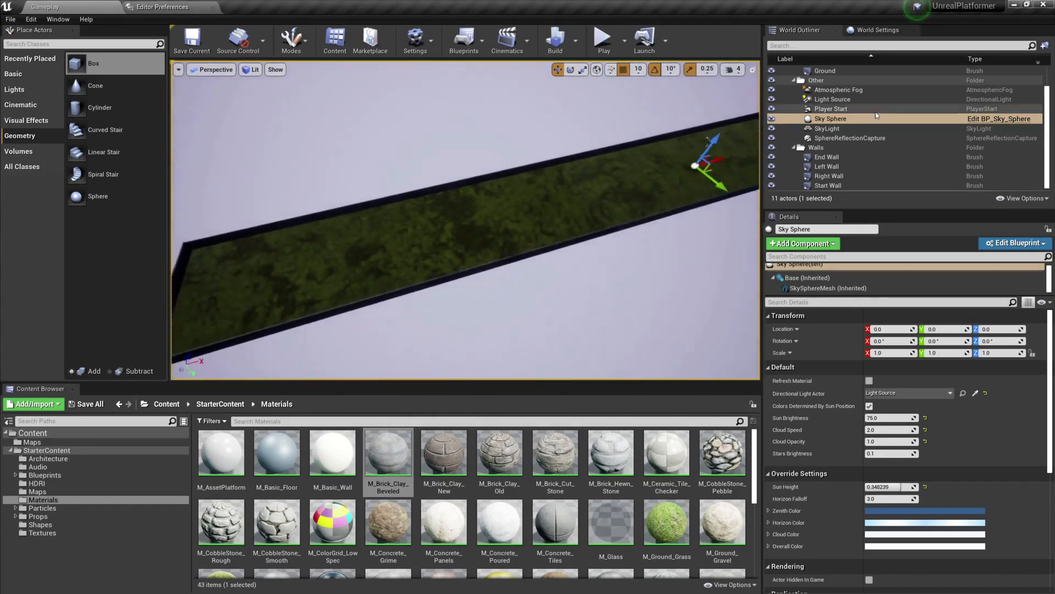
scroll(795, 99, up, 2)
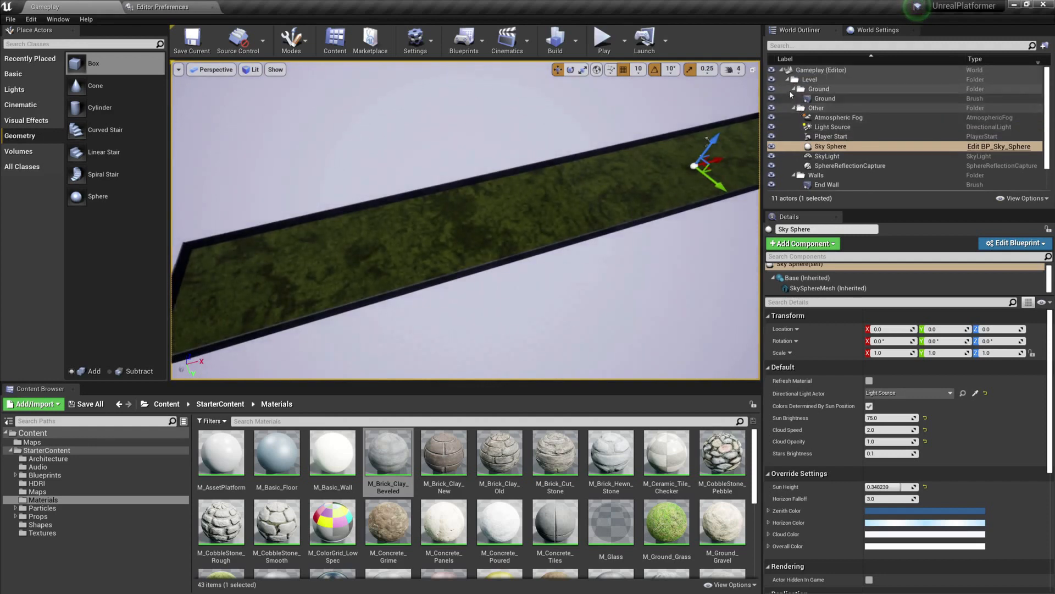
click(793, 89)
click(794, 99)
click(794, 108)
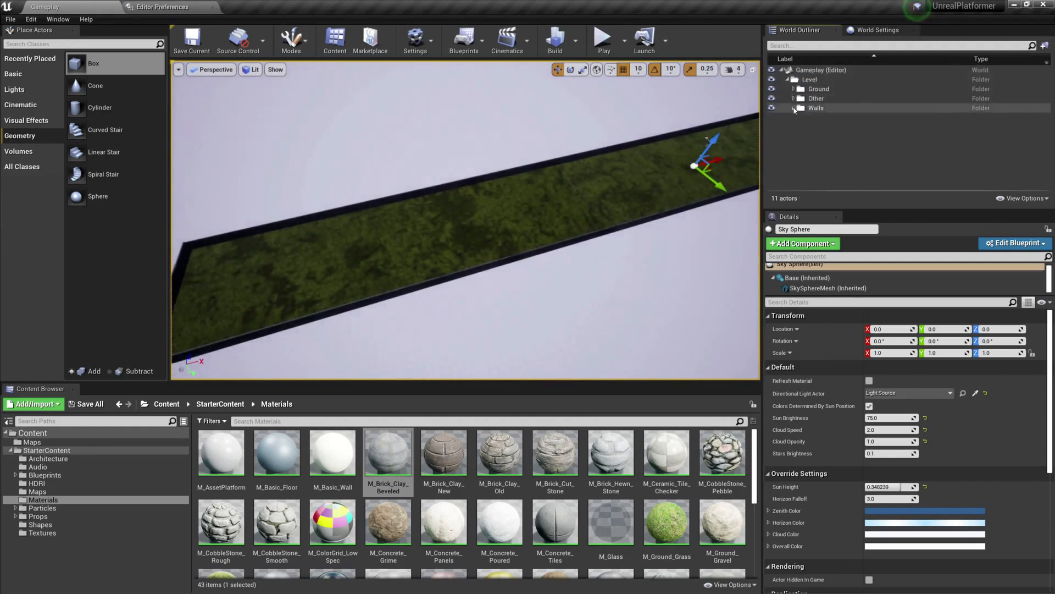
- Create a subfolder named Obstacle Walls inside the Level folder
right_click(803, 80)
click(808, 86)
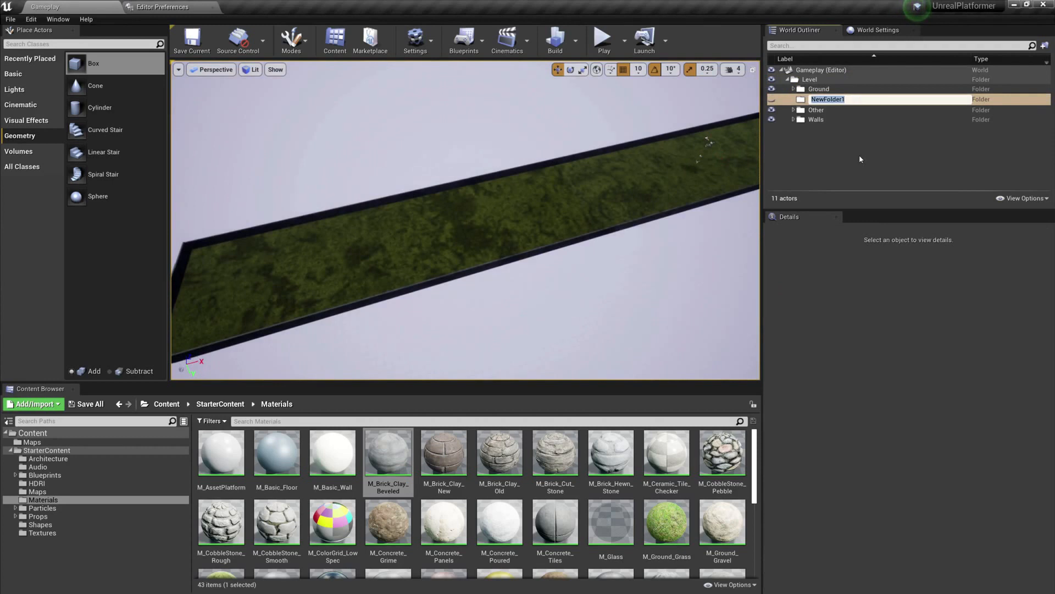
text(Obstacle Walls)
key(Return)
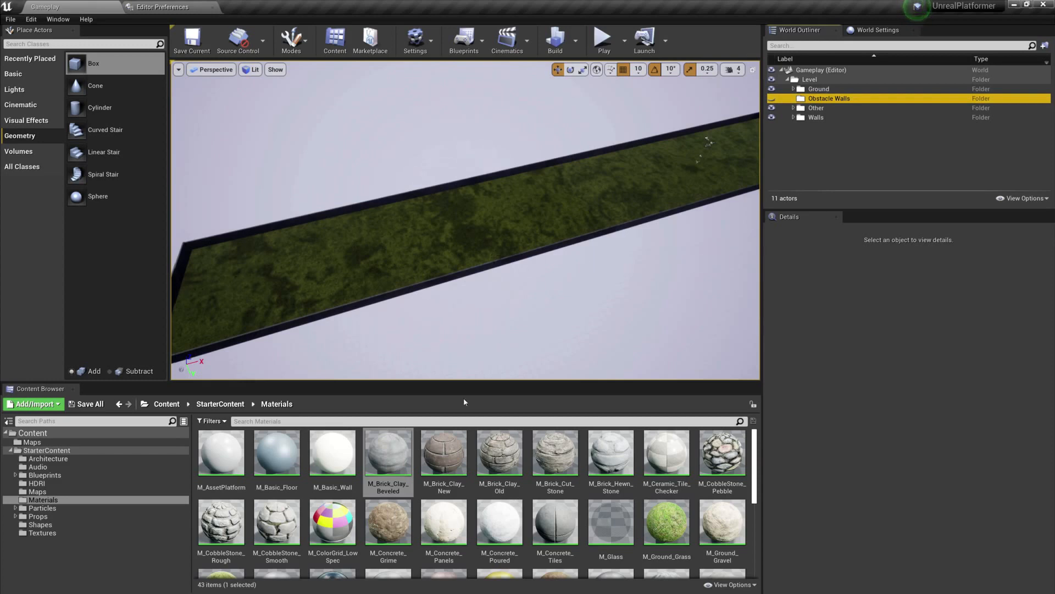
- Place a box brush with the M_Brick_Clay_Old material on the grass at about X -7180, Y 50
click(499, 456)
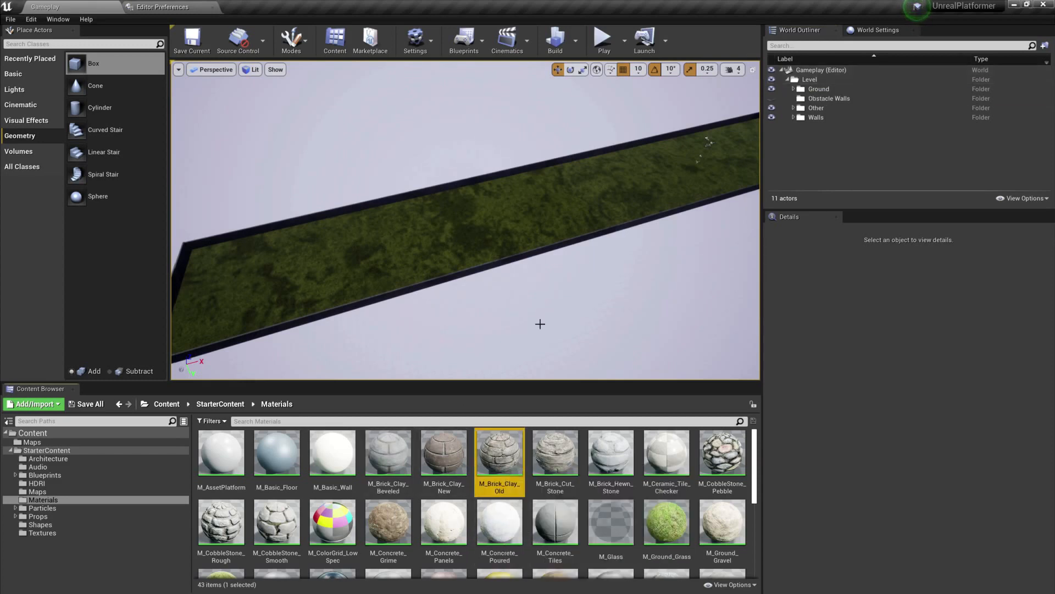
right_drag(605, 332, 533, 425)
key(w)
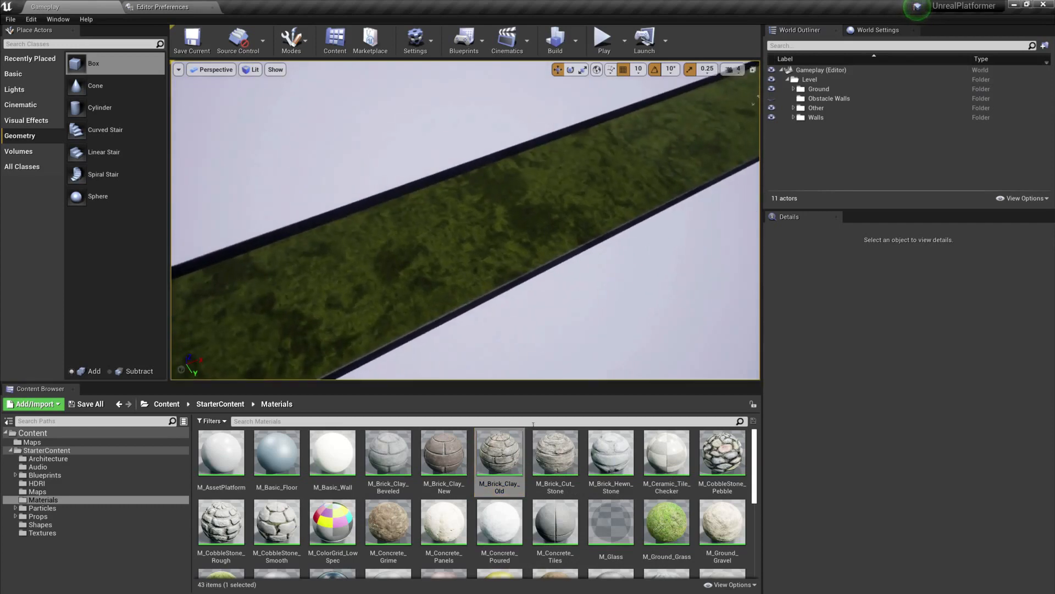
click(509, 452)
drag(79, 67, 372, 216)
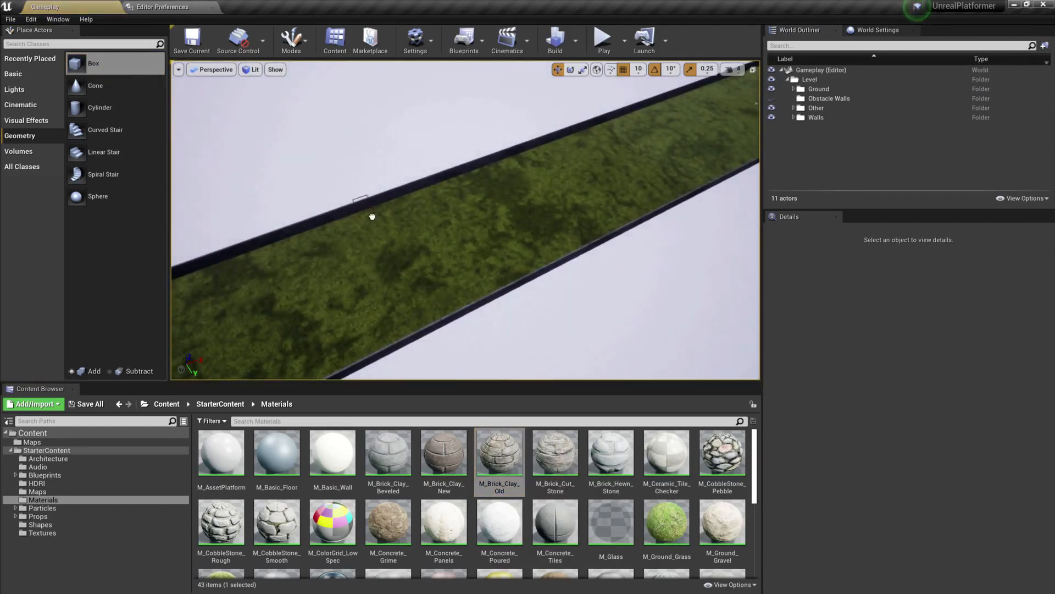
drag(402, 261, 403, 262)
right_drag(402, 261, 560, 283)
key(w)
mouse_move(292, 263)
right_down()
mouse_move(264, 264)
mouse_move(261, 239)
mouse_move(330, 250)
right_up()
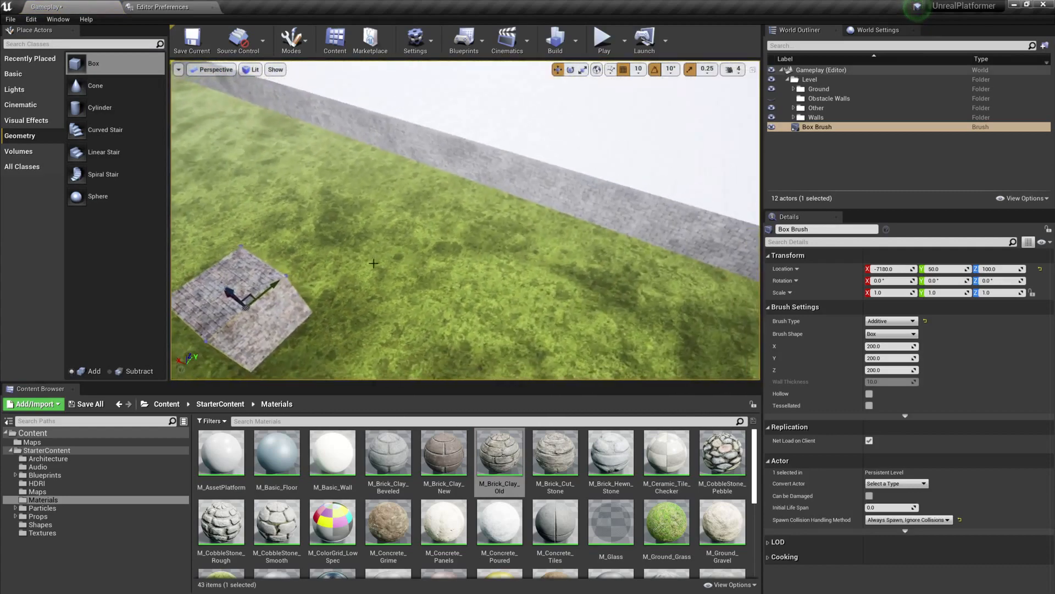
- Move the box brush across the ground toward the nearby side wall, to about Y 640
drag(273, 284, 408, 179)
key(w)
mouse_move(408, 179)
right_down()
mouse_move(398, 184)
mouse_move(462, 175)
mouse_move(387, 211)
mouse_move(360, 212)
right_up()
key(s)
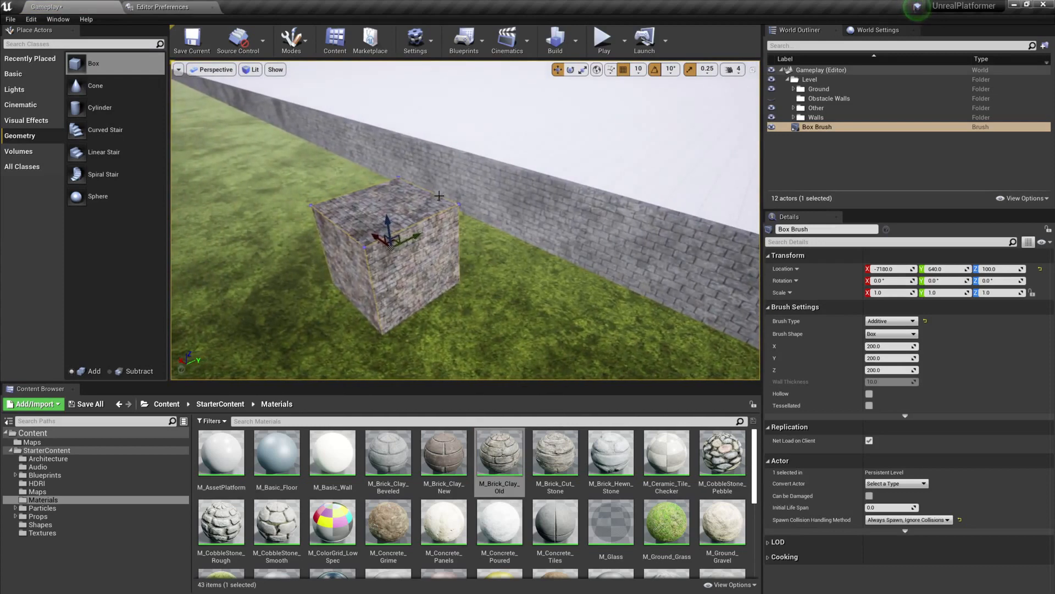
right_drag(438, 197, 468, 200)
key(w)
mouse_move(412, 182)
right_down()
mouse_move(439, 184)
mouse_move(385, 175)
mouse_move(405, 178)
right_up()
key(s)
key(w)
- Put the box brush into the Obstacle Walls folder and rename it Obstacle Wall 1
drag(818, 127, 822, 102)
click(831, 108)
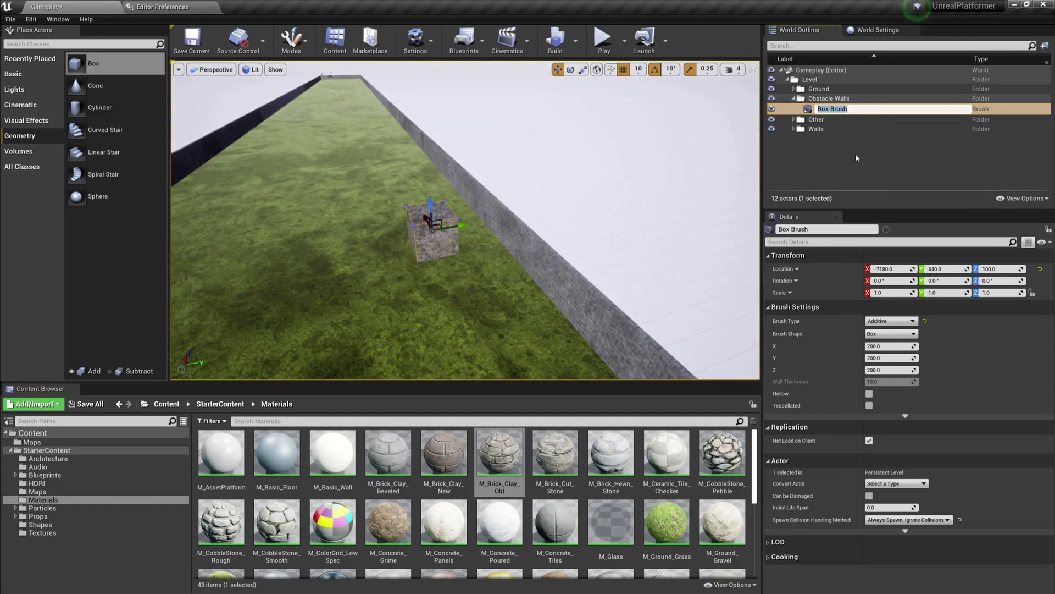
text(Obstacle Wall 1)
key(Return)
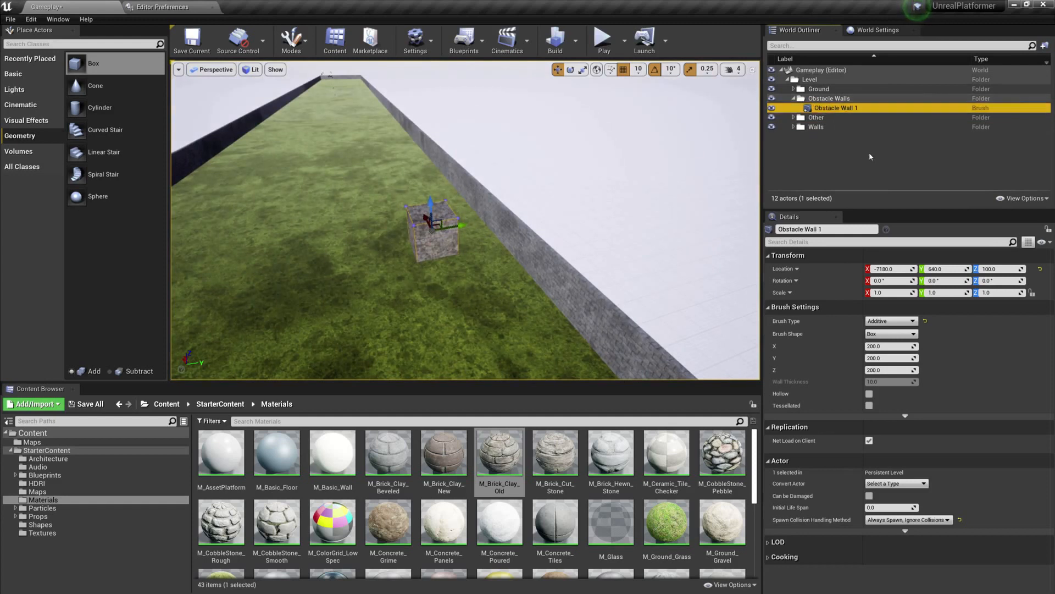
- Set Obstacle Wall 1's location to X -7224, Y 485 and Z 105
key(d)
right_drag(466, 220, 352, 223)
key(s)
right_drag(466, 243, 500, 248)
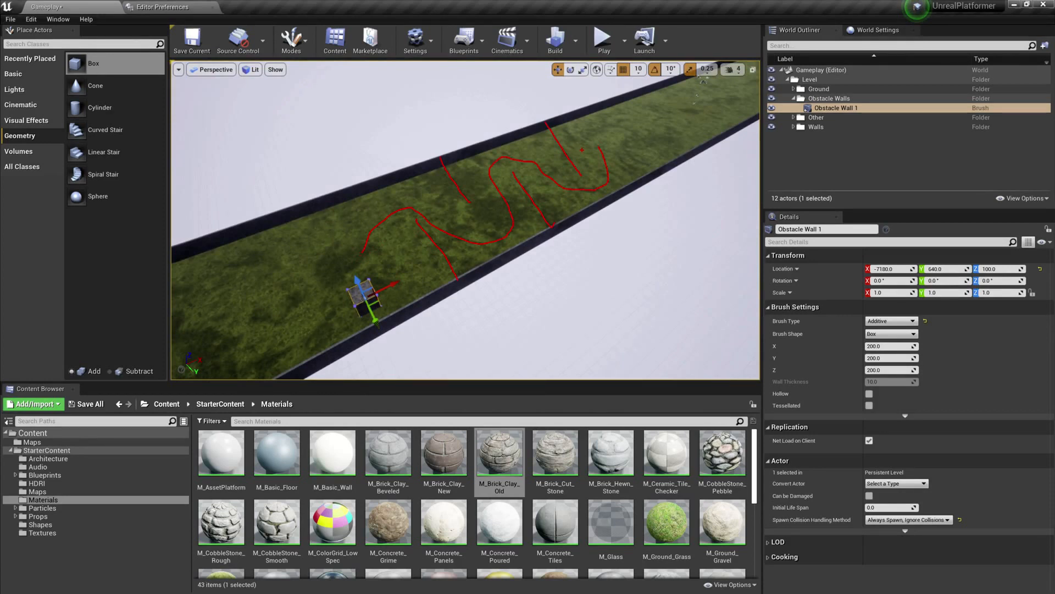
key(Escape)
click(872, 162)
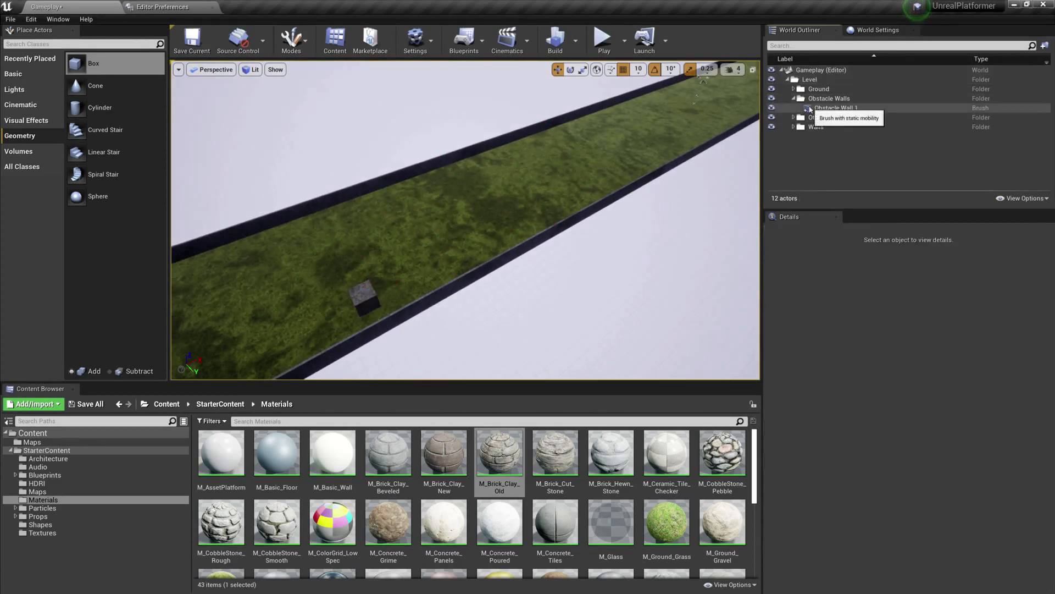
click(835, 108)
click(887, 269)
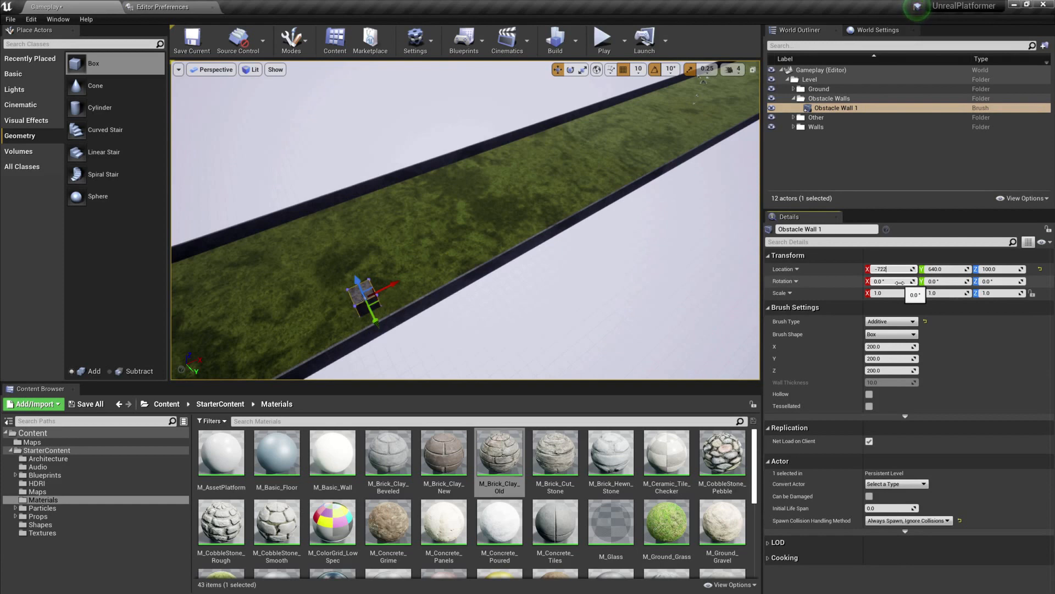
text(-7224)
key(Tab)
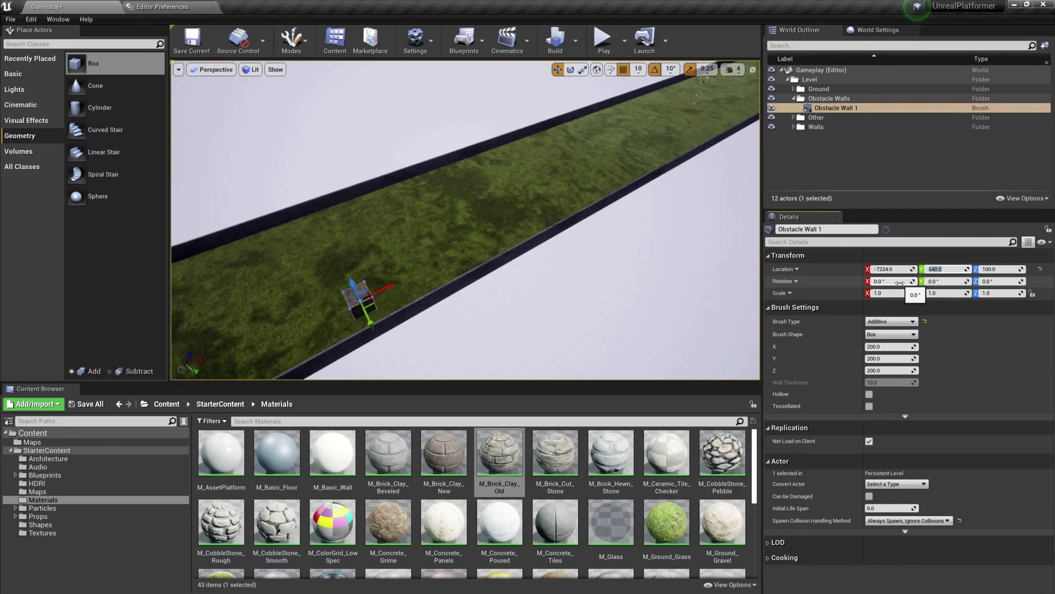
text(485)
key(Tab)
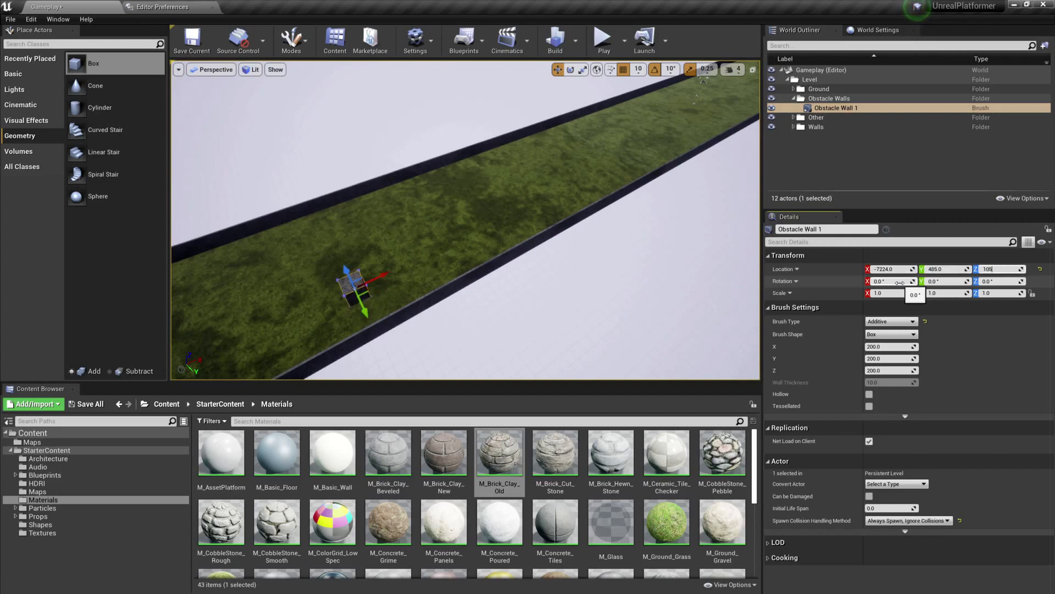
- Set Obstacle Wall 1's brush size to X 140 and Y 1000
right_drag(652, 292, 734, 298)
click(886, 346)
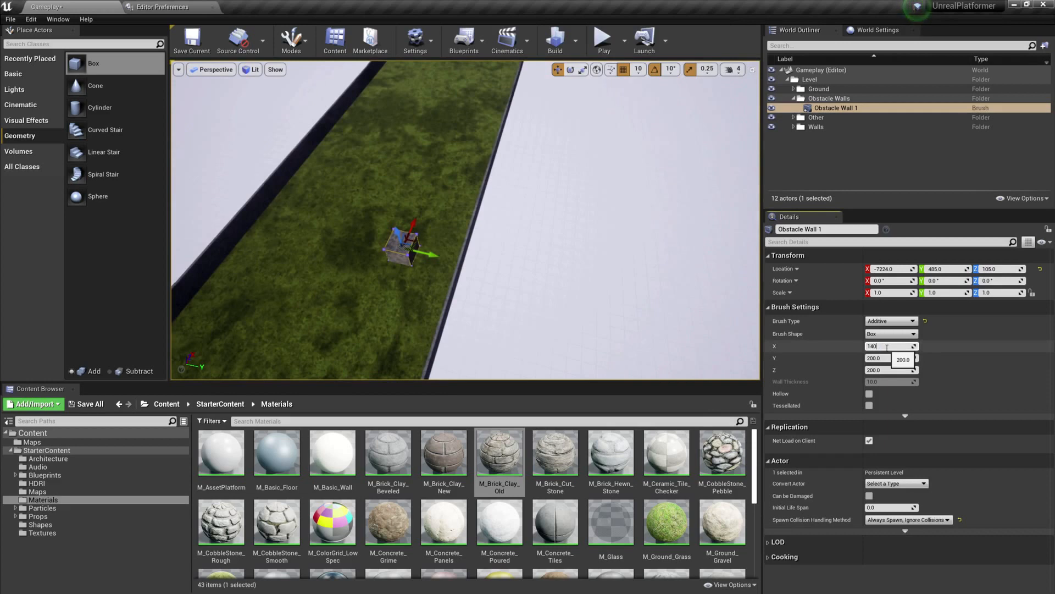
text(140)
key(Tab)
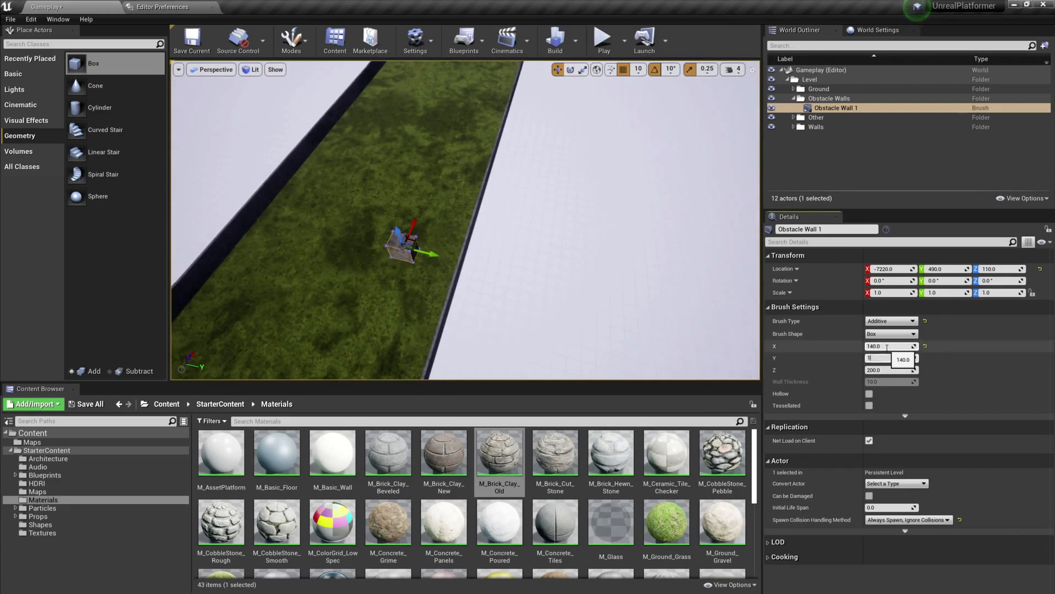
key(Tab)
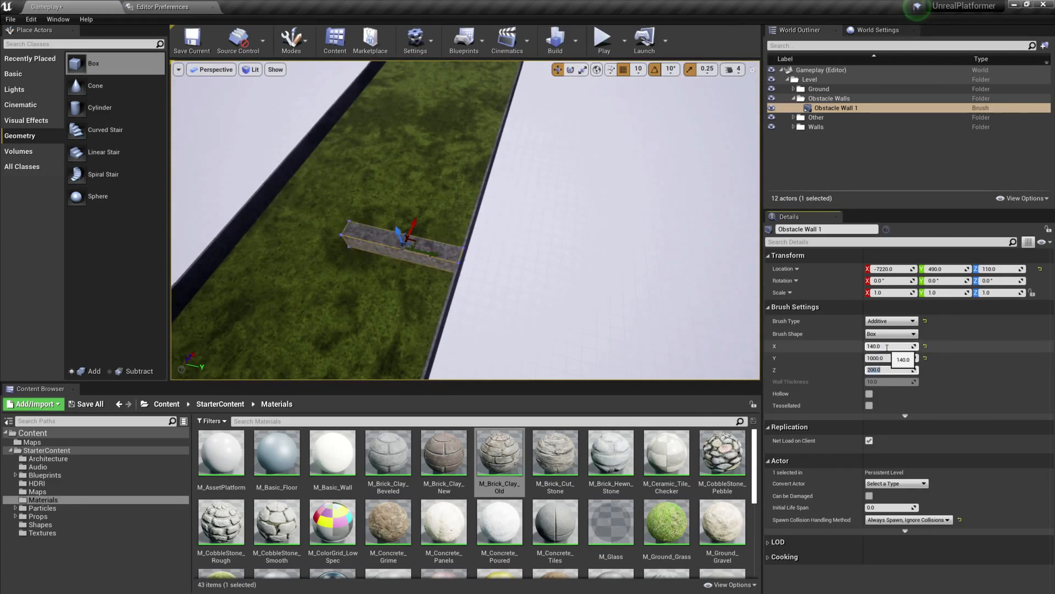
- Duplicate Obstacle Wall 1 forward to about X -6840 and shift the copy across to the opposite side wall
right_drag(467, 220, 389, 237)
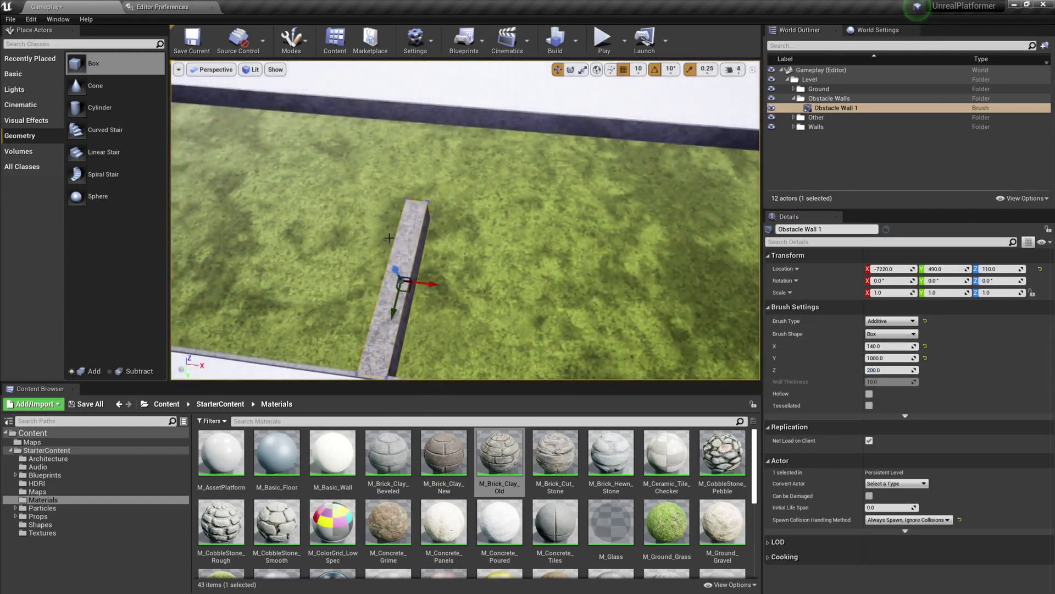
right_drag(525, 245, 487, 263)
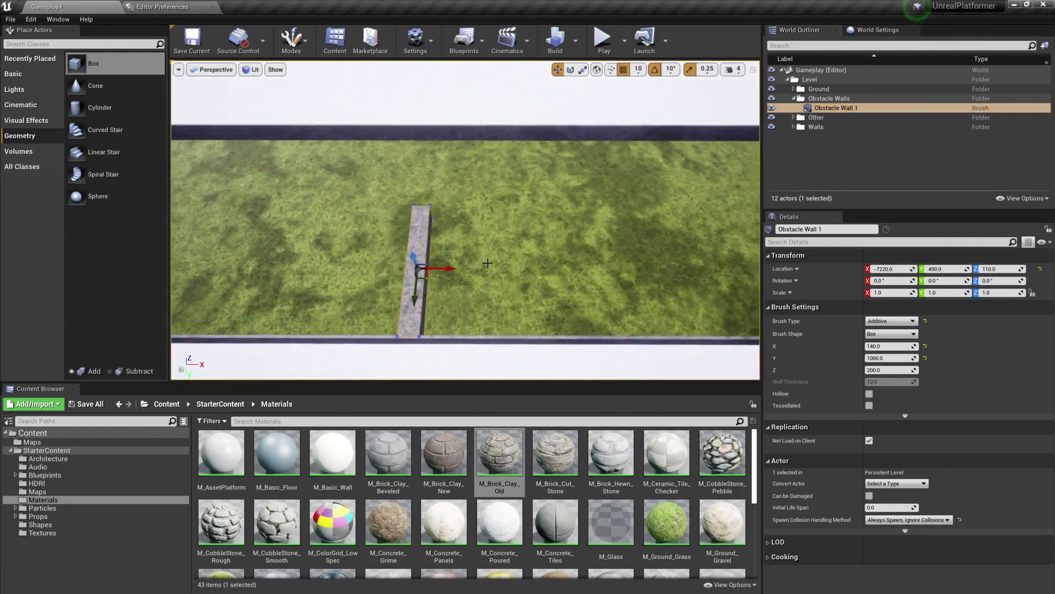
alt+drag(450, 270, 532, 268)
right_drag(532, 268, 487, 213)
drag(485, 235, 492, 273)
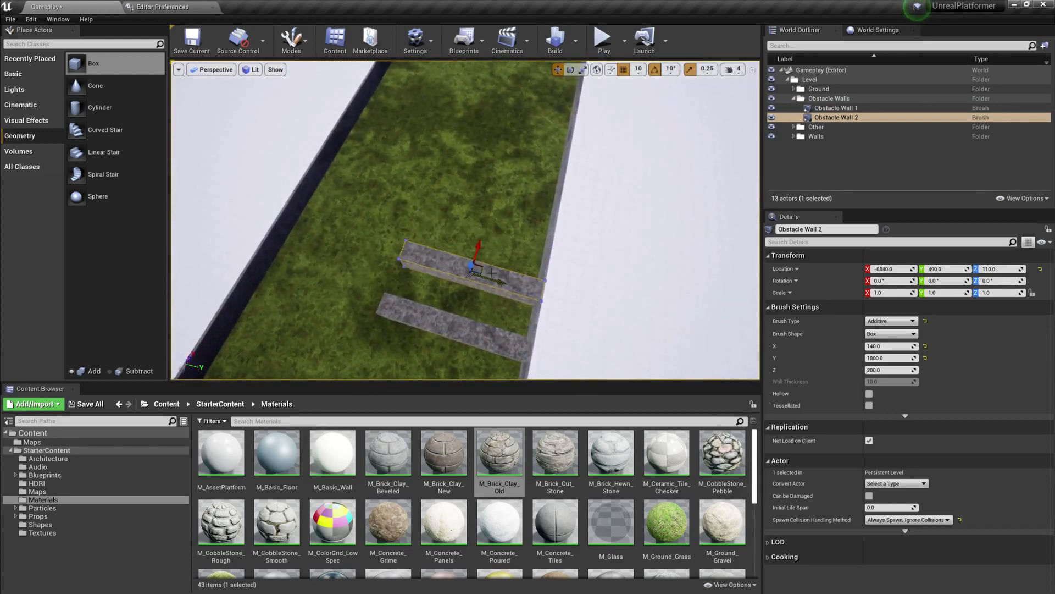
drag(418, 272, 373, 259)
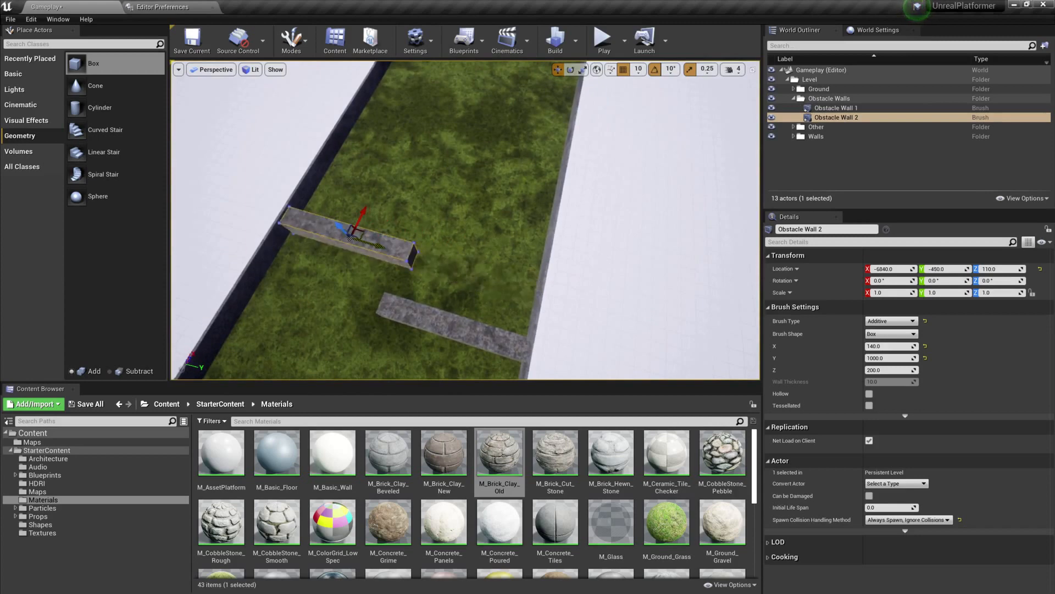
- Reduce the position grid snap to 1 and fit Obstacle Wall 2 against the side wall at about Y -484
mouse_move(373, 259)
right_down()
mouse_move(423, 258)
mouse_move(379, 247)
right_up()
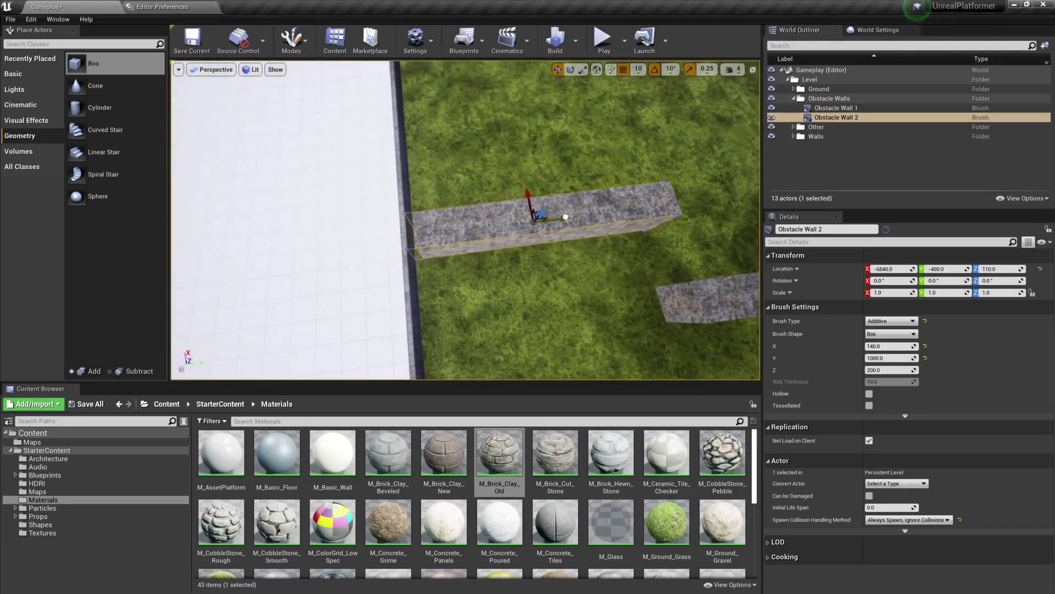
right_drag(566, 217, 621, 228)
drag(661, 230, 673, 230)
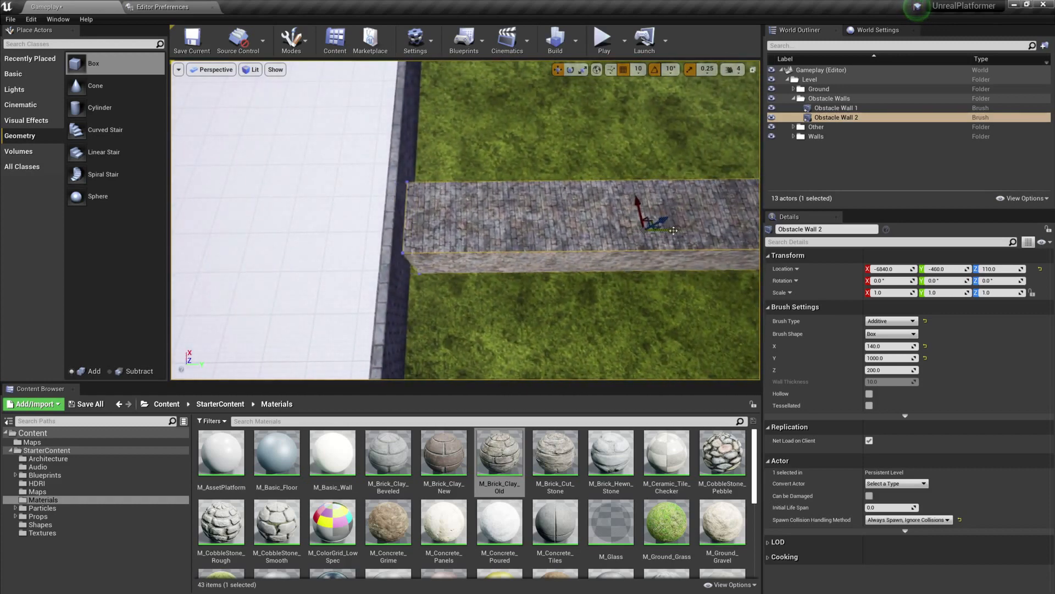
click(639, 72)
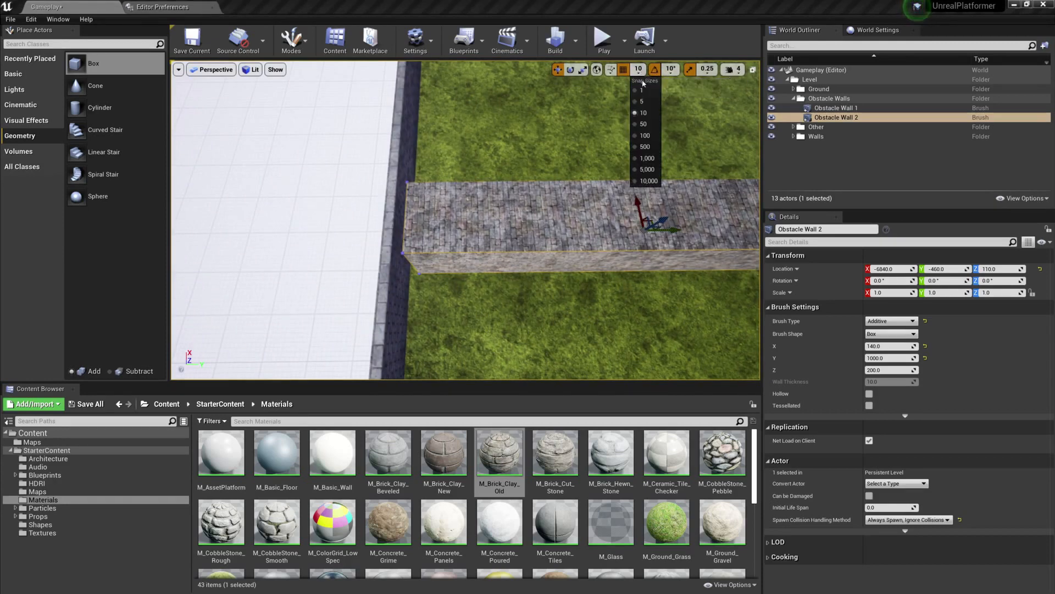
click(642, 91)
right_drag(635, 144, 566, 190)
drag(565, 195, 554, 196)
right_drag(554, 195, 718, 185)
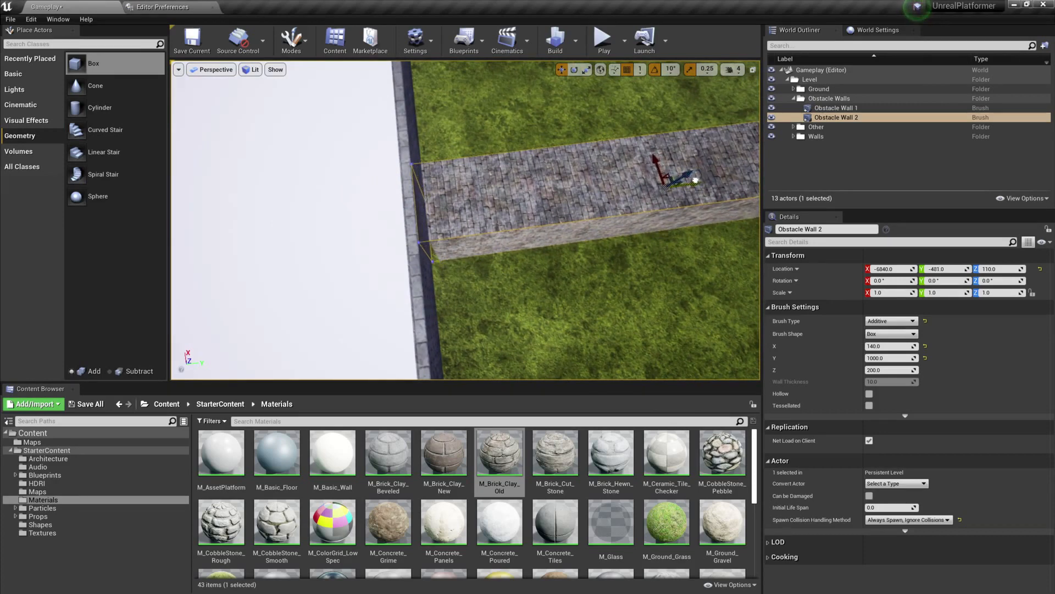
drag(693, 180, 694, 181)
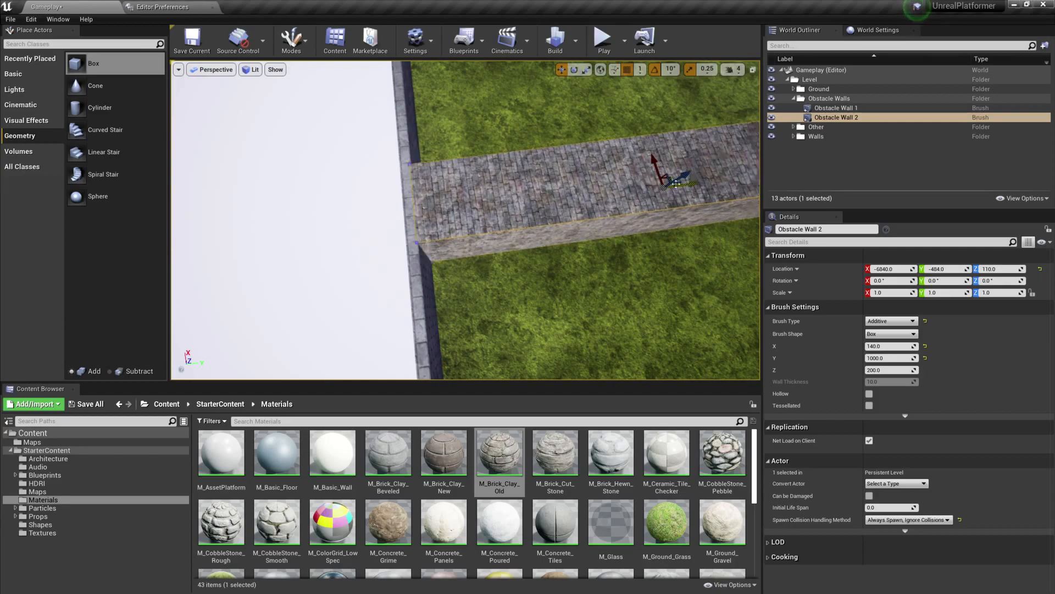
- Duplicate Obstacle Walls 1 and 2 together and move the copies farther ahead along the X axis
right_drag(693, 180, 797, 138)
right_drag(465, 220, 626, 302)
mouse_move(615, 165)
right_down()
mouse_move(687, 142)
mouse_move(621, 176)
mouse_move(615, 165)
right_up()
ctrl+click(835, 108)
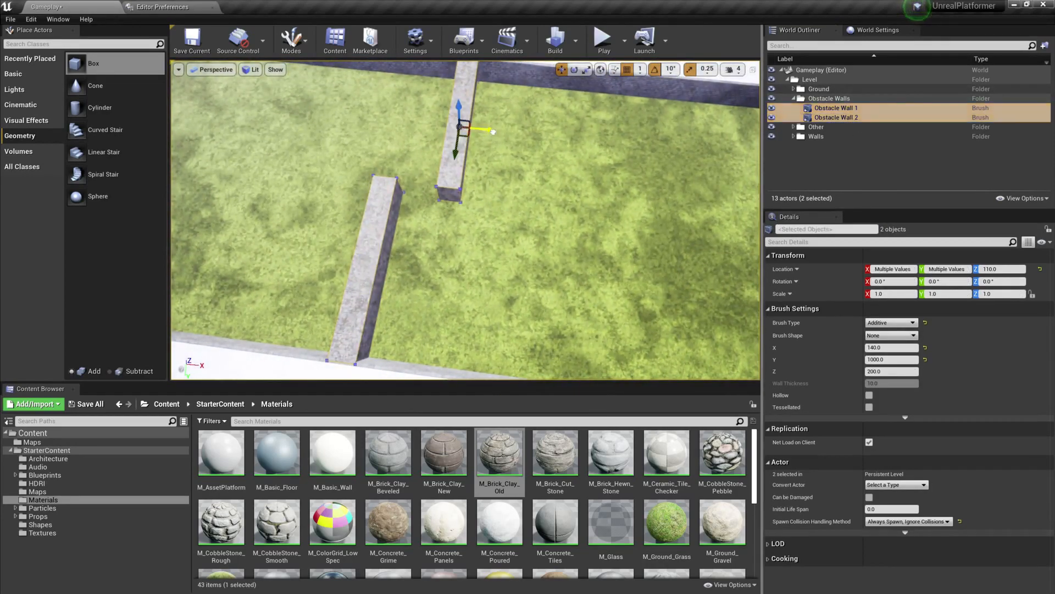
alt+drag(493, 132, 606, 132)
- Examine the spacing of the four staggered obstacle walls and the remaining open length of the ground
mouse_move(605, 132)
right_down()
mouse_move(649, 126)
mouse_move(593, 127)
mouse_move(693, 132)
mouse_move(602, 122)
right_up()
key(s)
key(d)
key(a)
key(d)
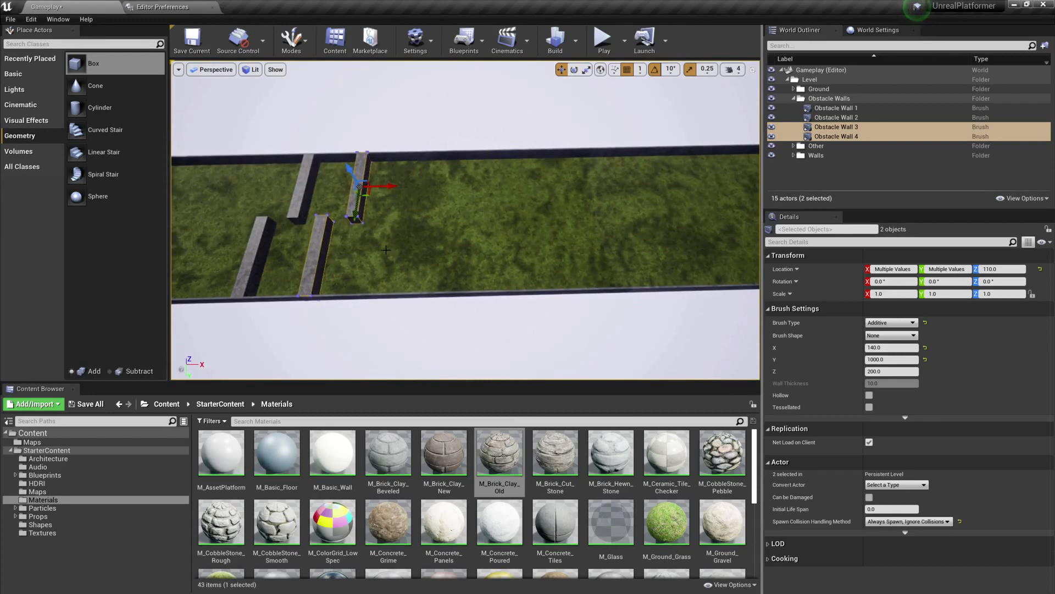
key(d)
mouse_move(386, 250)
right_down()
mouse_move(338, 250)
mouse_move(379, 253)
right_up()
right_drag(465, 220, 494, 213)
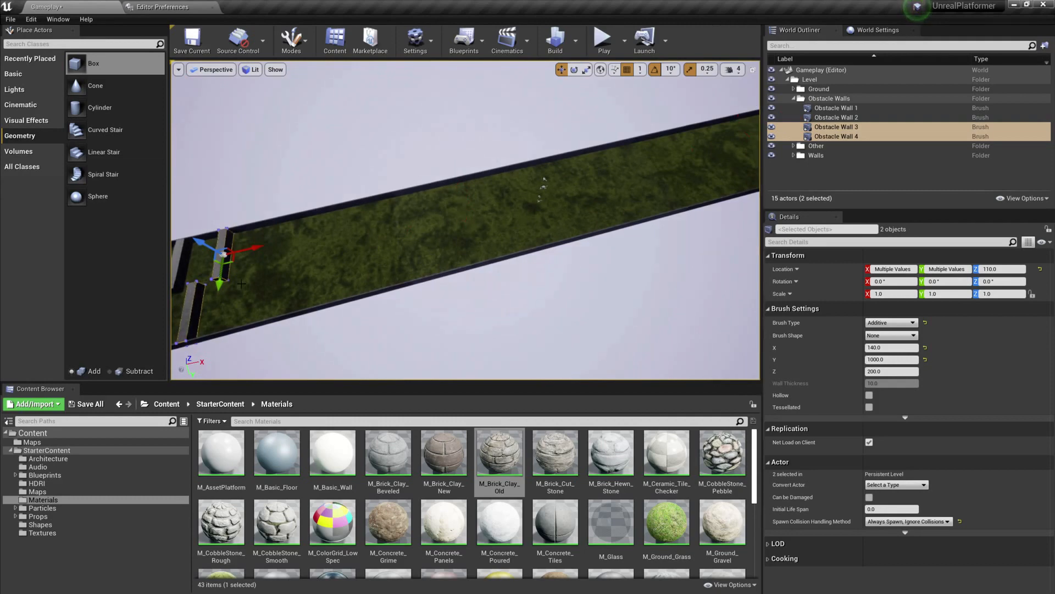
right_drag(466, 220, 590, 249)
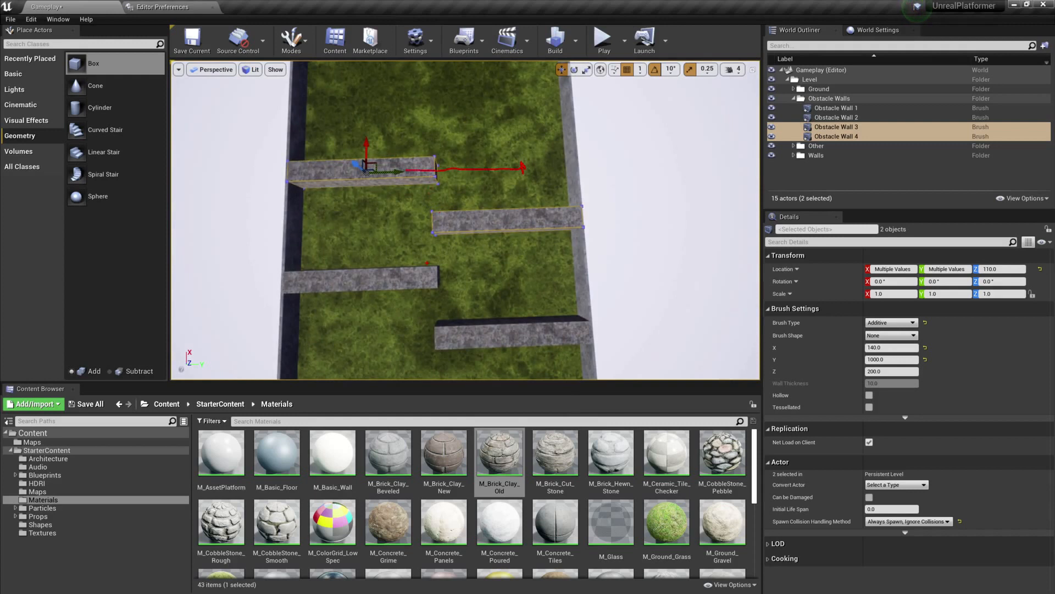
- Save the Gameplay level with its four staggered obstacle walls
drag(445, 346, 340, 352)
key(Escape)
mouse_move(500, 181)
right_down()
mouse_move(308, 184)
mouse_move(368, 179)
right_up()
mouse_move(497, 226)
right_down()
mouse_move(591, 200)
mouse_move(497, 226)
mouse_move(406, 222)
mouse_move(555, 209)
mouse_move(442, 247)
right_up()
key(ctrl+s)
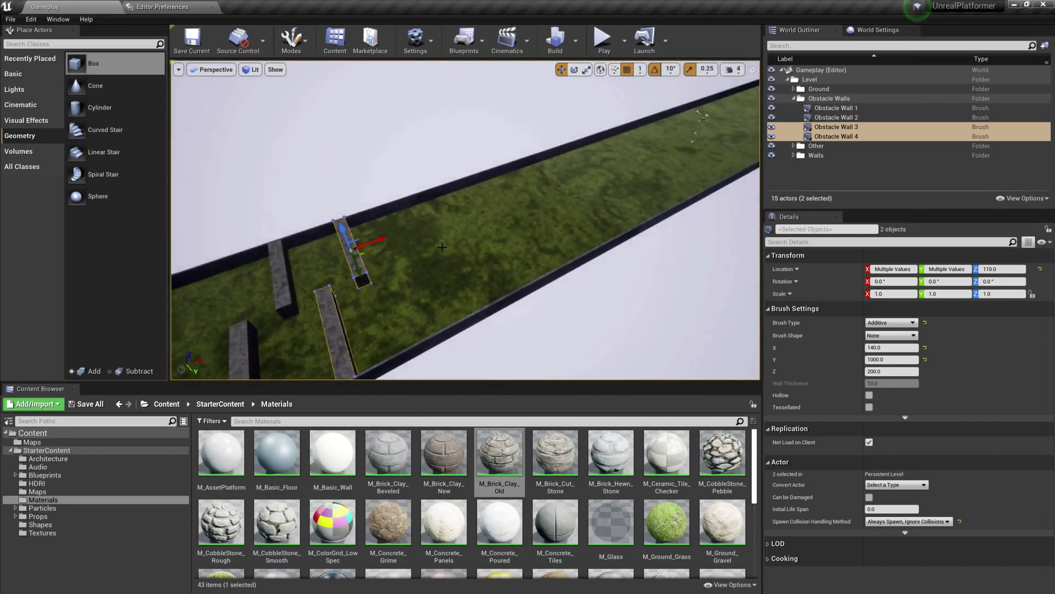
mouse_move(442, 247)
right_down()
mouse_move(368, 285)
mouse_move(449, 216)
mouse_move(439, 228)
right_up()
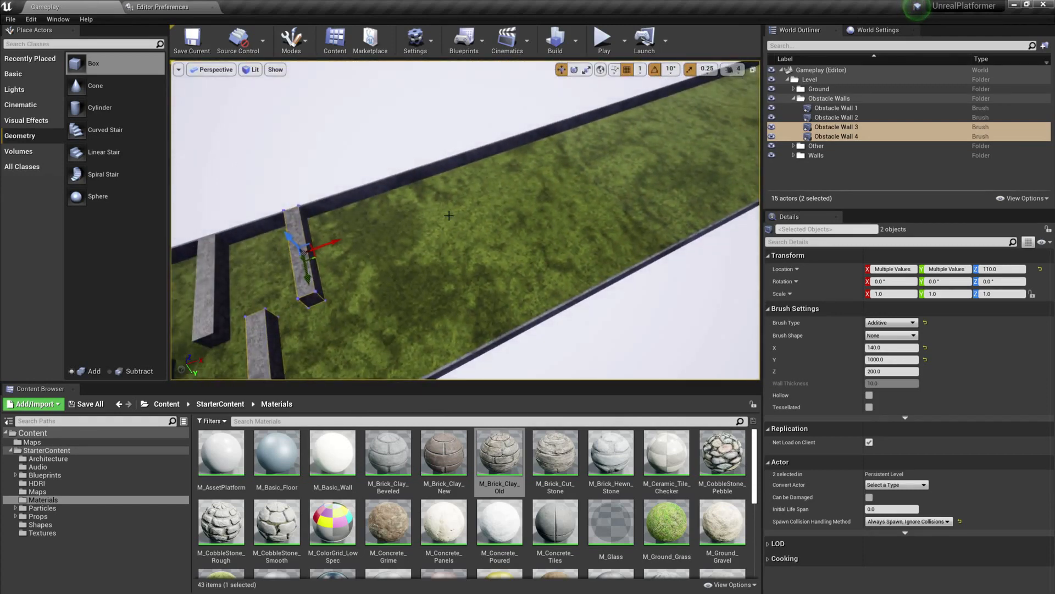
right_drag(449, 216, 524, 176)
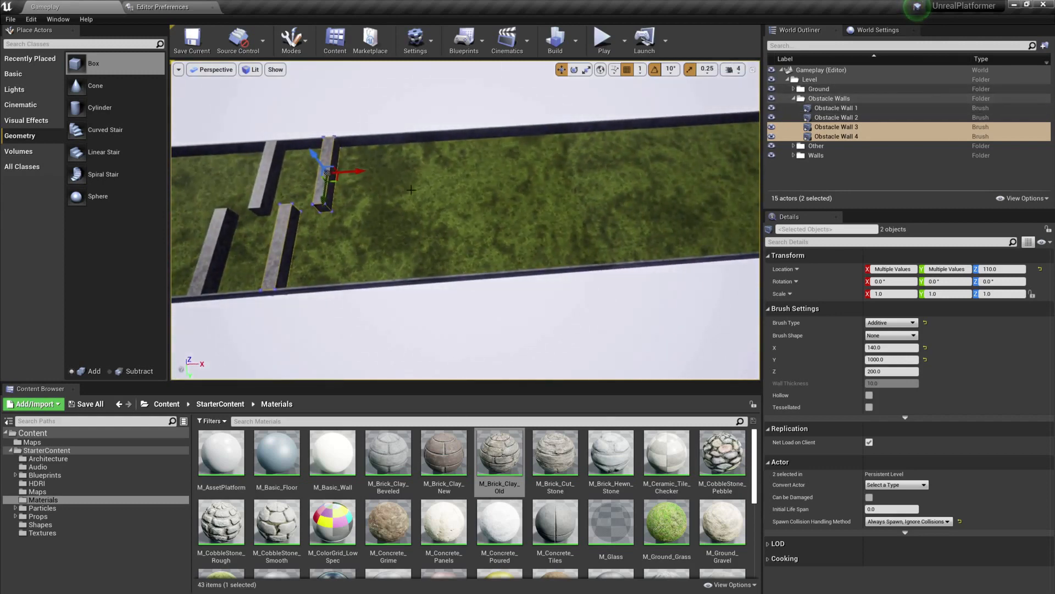
right_drag(412, 190, 438, 198)
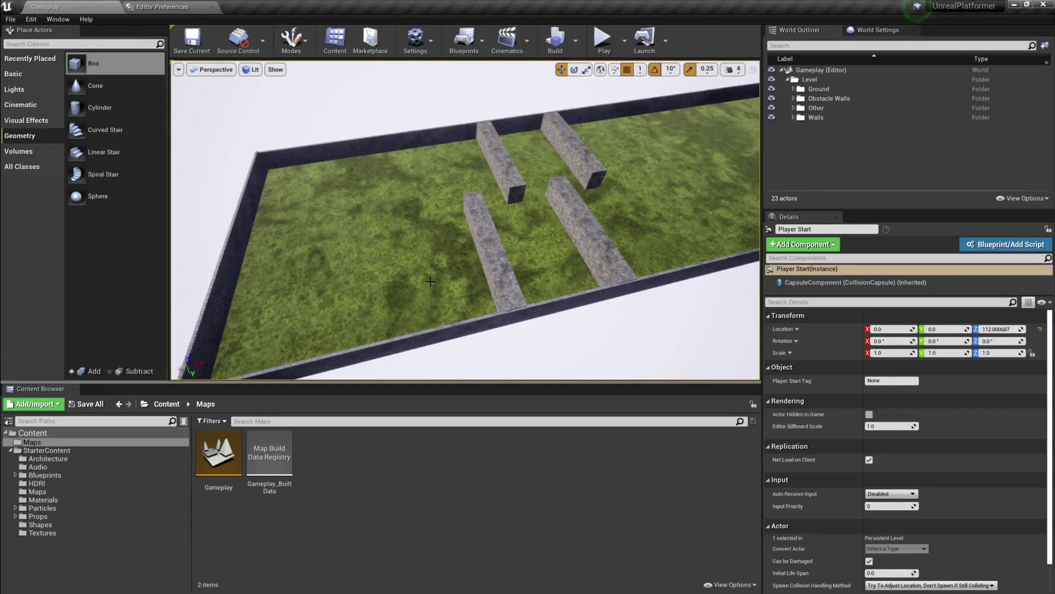
- Play the level in the editor and eject from the player pawn to look around freely
right_drag(431, 281, 498, 272)
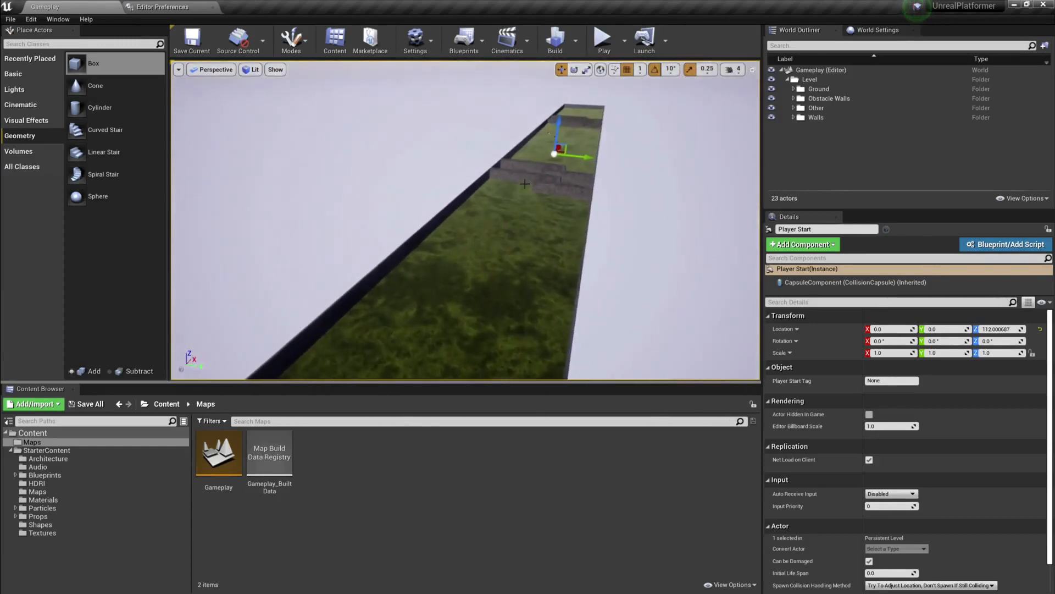
click(604, 39)
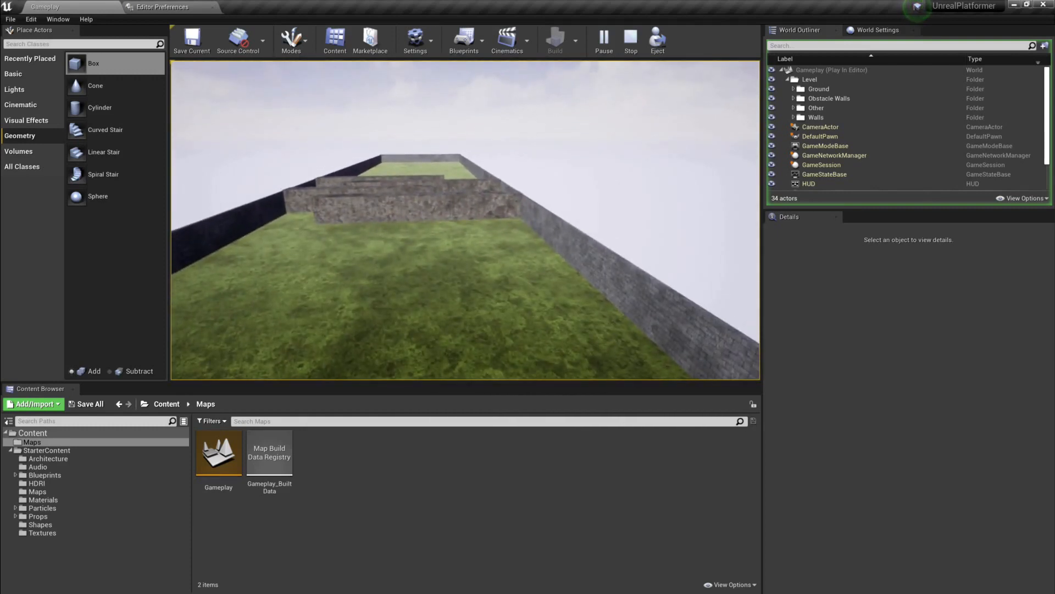
key(shift+F1)
click(658, 42)
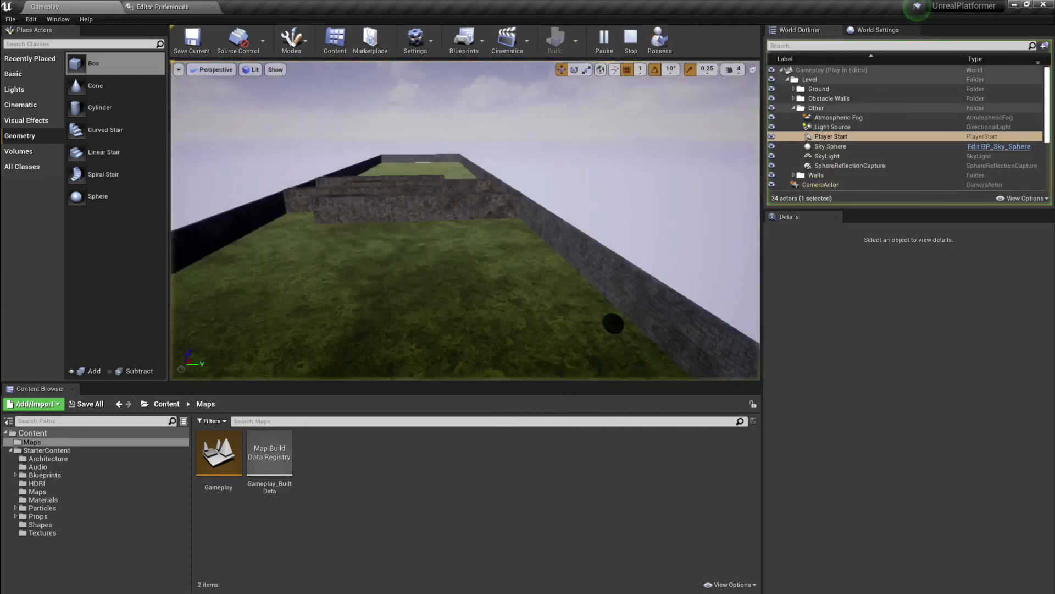
- Look over the running level from the ejected camera and stop the play session
right_drag(472, 220, 403, 214)
key(w)
key(Escape)
key(s)
key(w)
key(a)
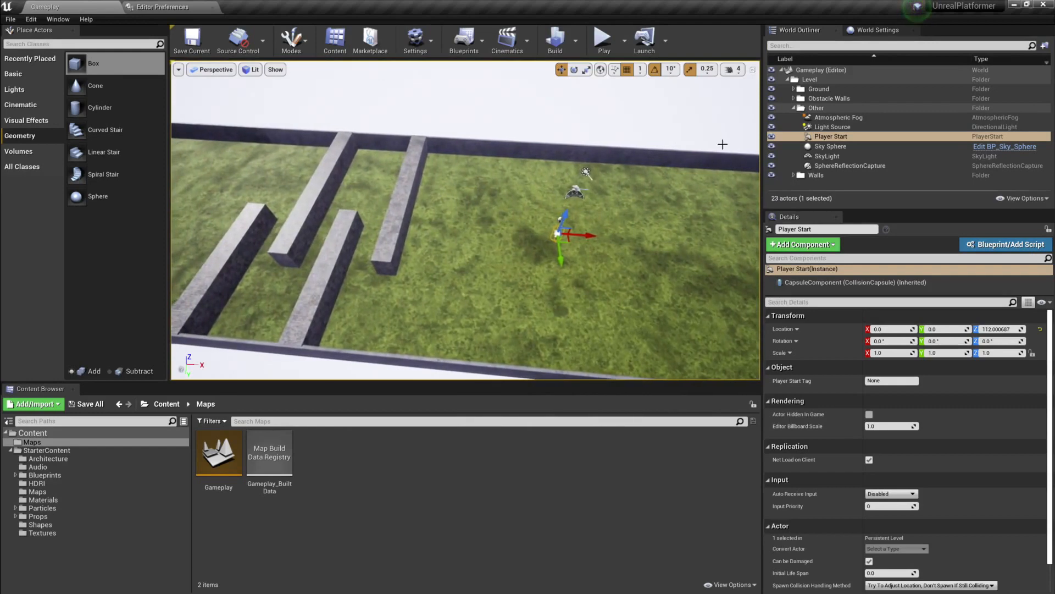
- Locate the Player Start and the Start Wall in the level, expanding the Walls folder to find the wall
click(829, 140)
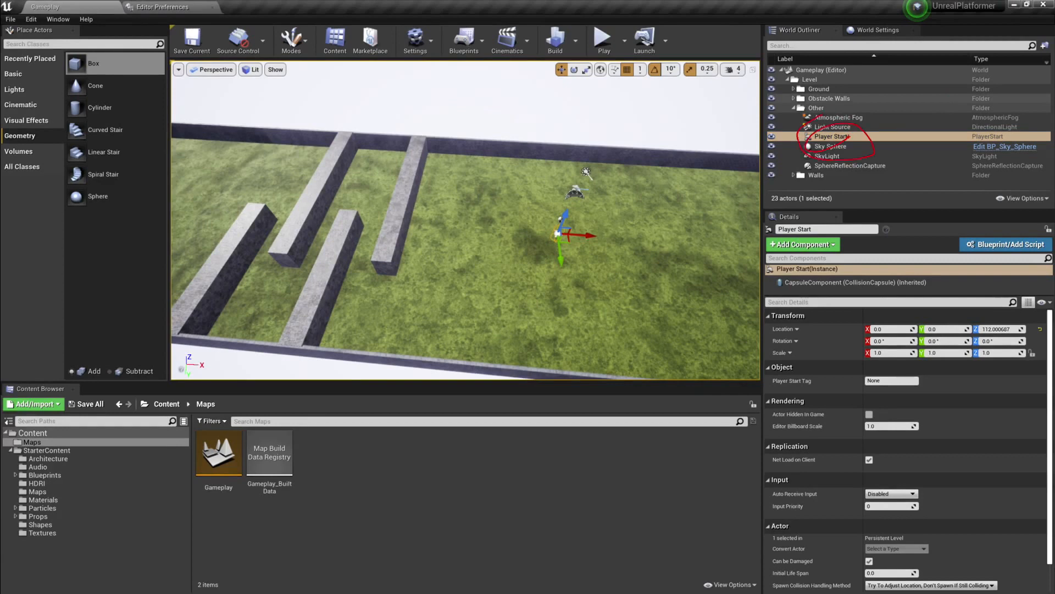
drag(503, 242, 584, 212)
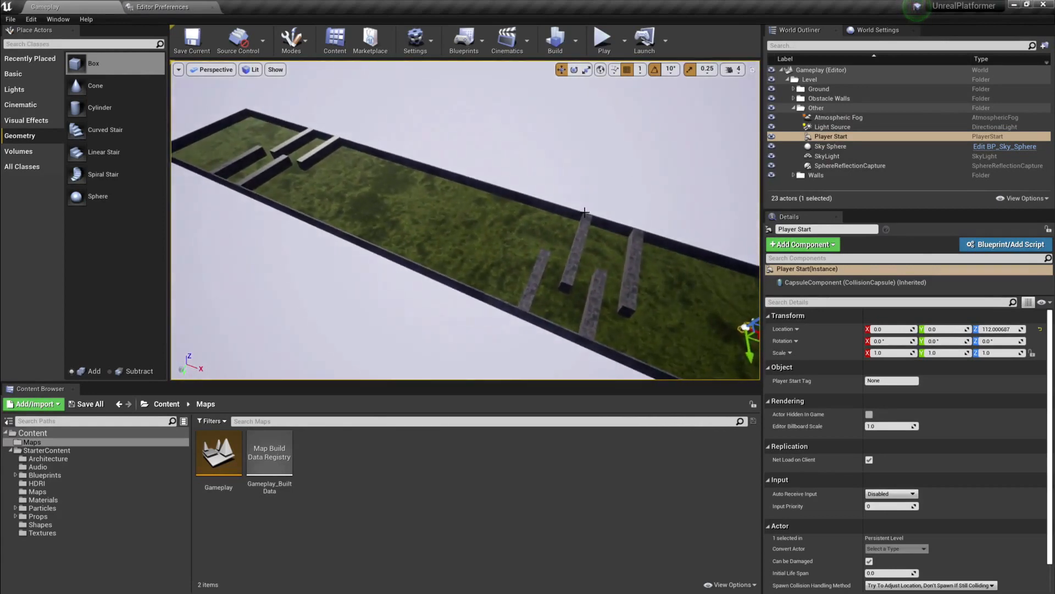
click(793, 175)
scroll(825, 176, down, 2)
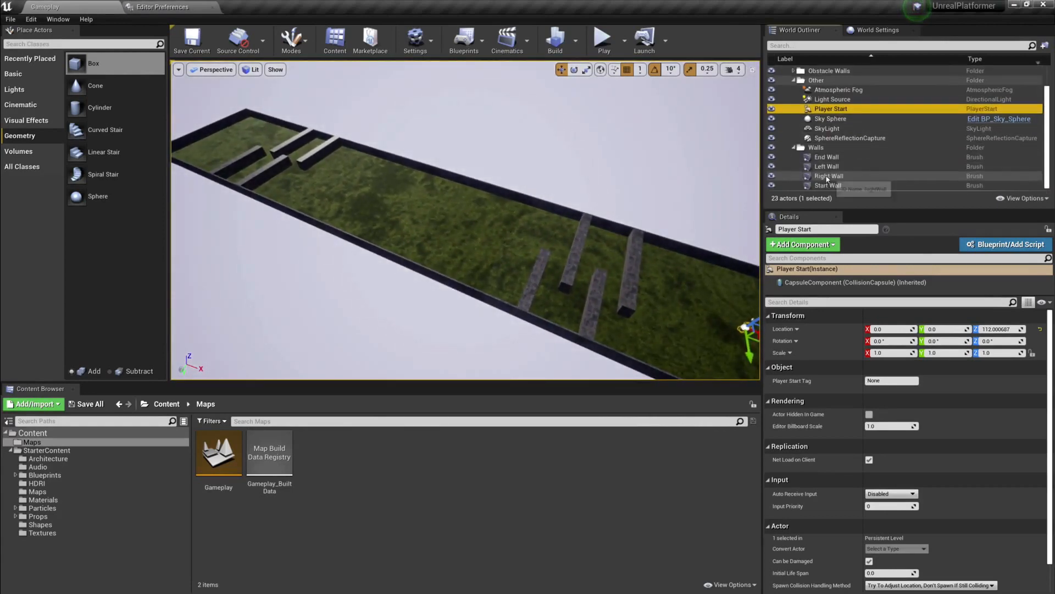
double_click(828, 185)
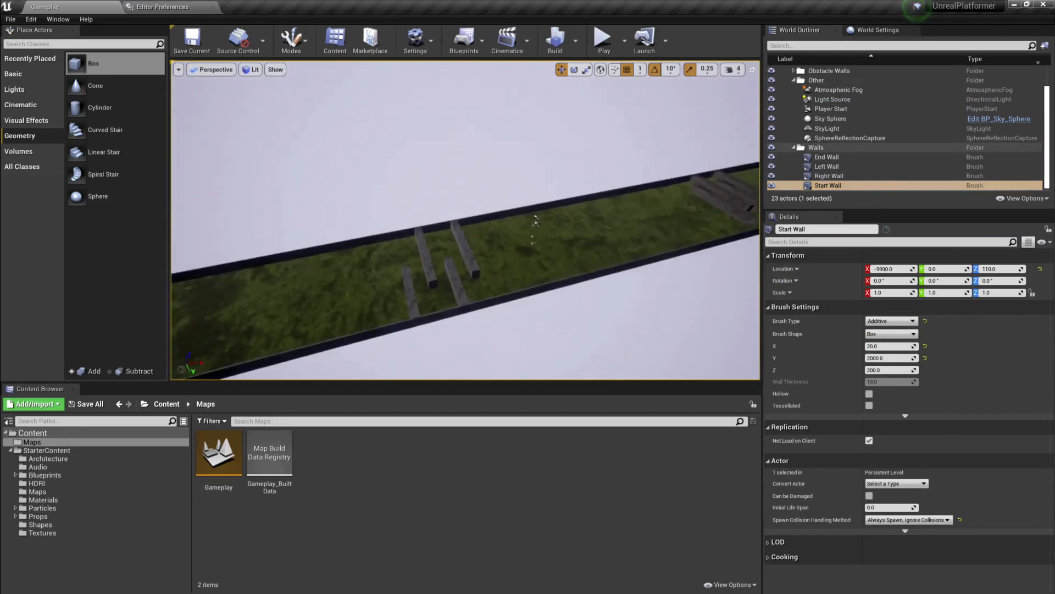
double_click(831, 108)
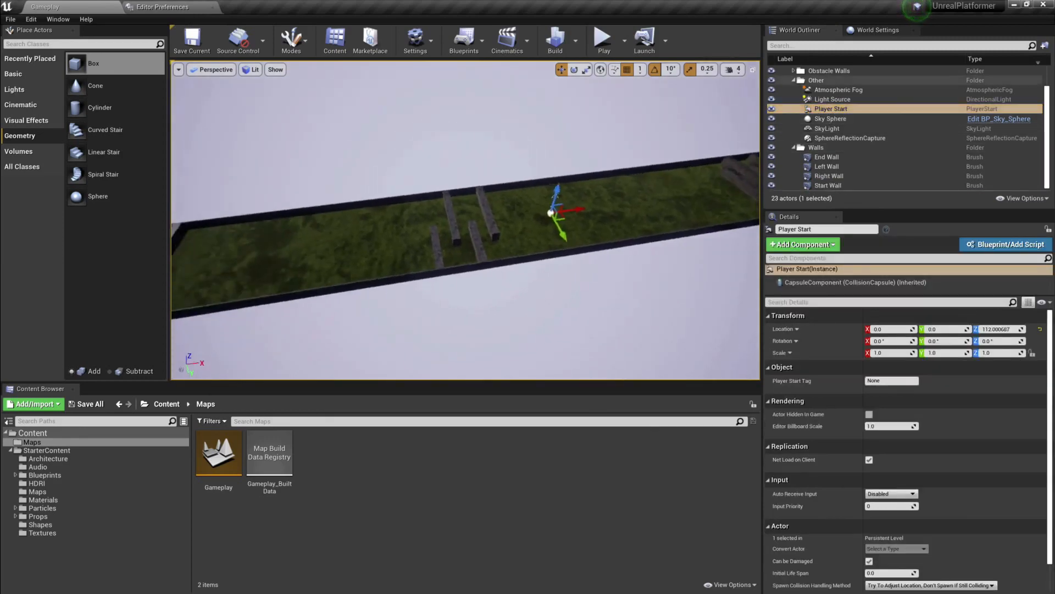
- Move the Player Start along the X axis to about X -9783, just inside the Start Wall, and save the level
right_drag(550, 219, 583, 214)
drag(568, 206, 330, 234)
right_drag(329, 233, 339, 234)
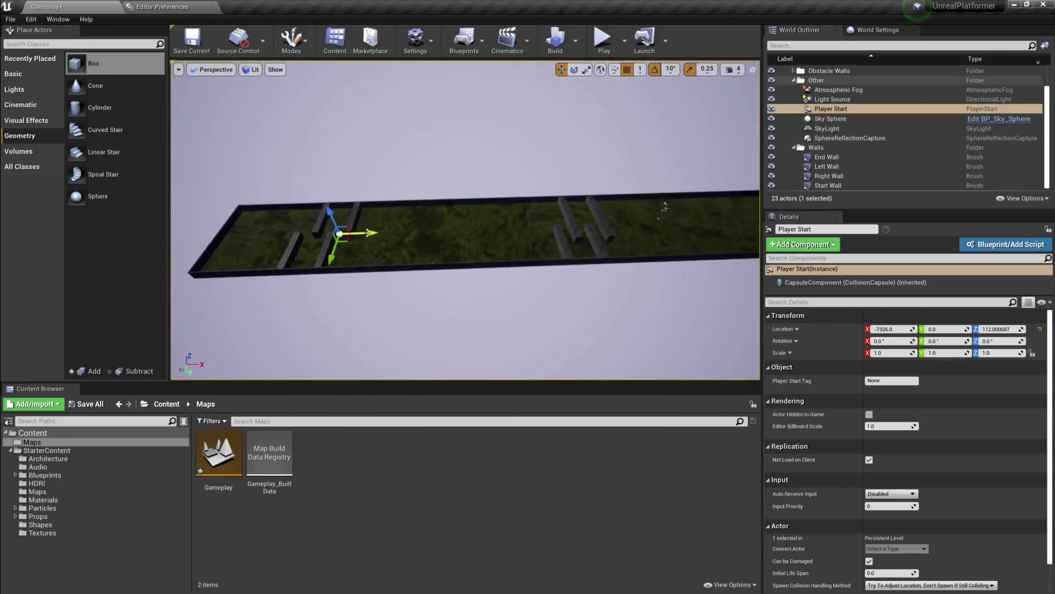
key(f)
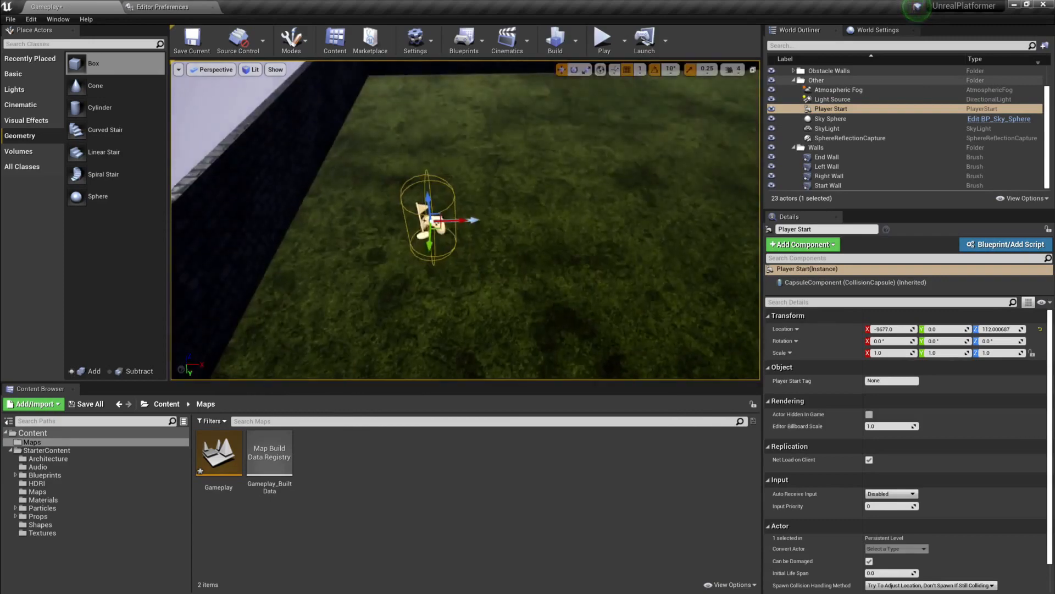
mouse_move(280, 212)
right_down()
mouse_move(308, 209)
mouse_move(280, 213)
right_up()
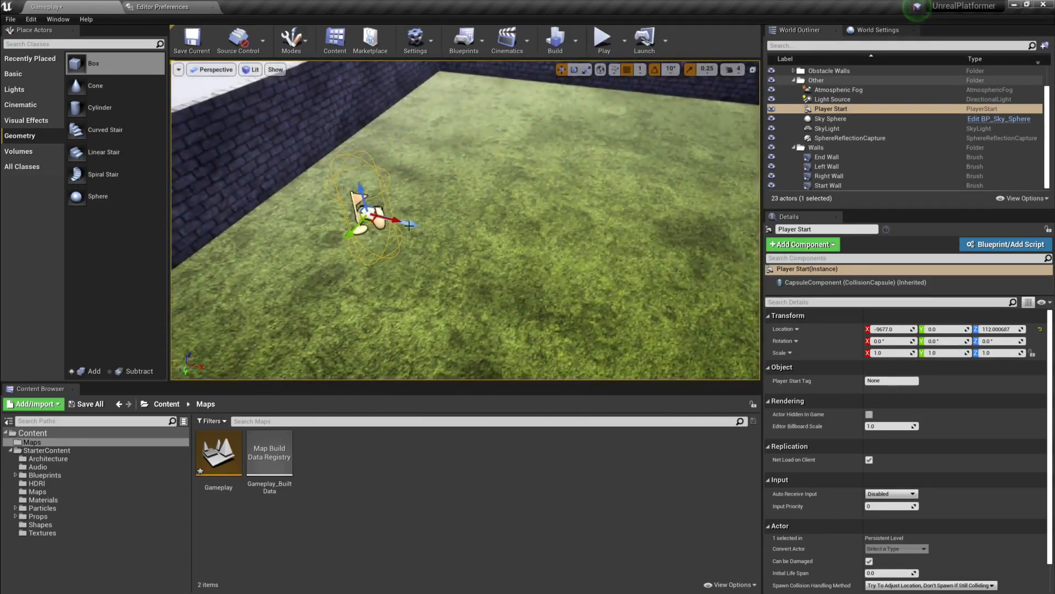
drag(394, 220, 336, 211)
mouse_move(336, 211)
right_down()
mouse_move(310, 212)
mouse_move(332, 211)
right_up()
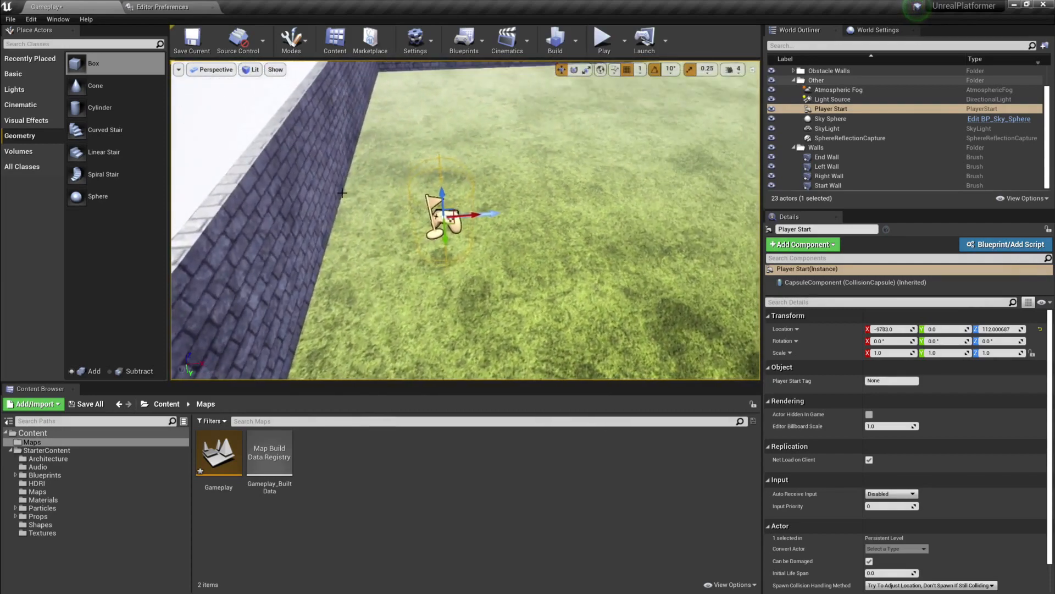
key(ctrl+s)
- Play-test the level from the relocated Player Start and stop the session
click(596, 57)
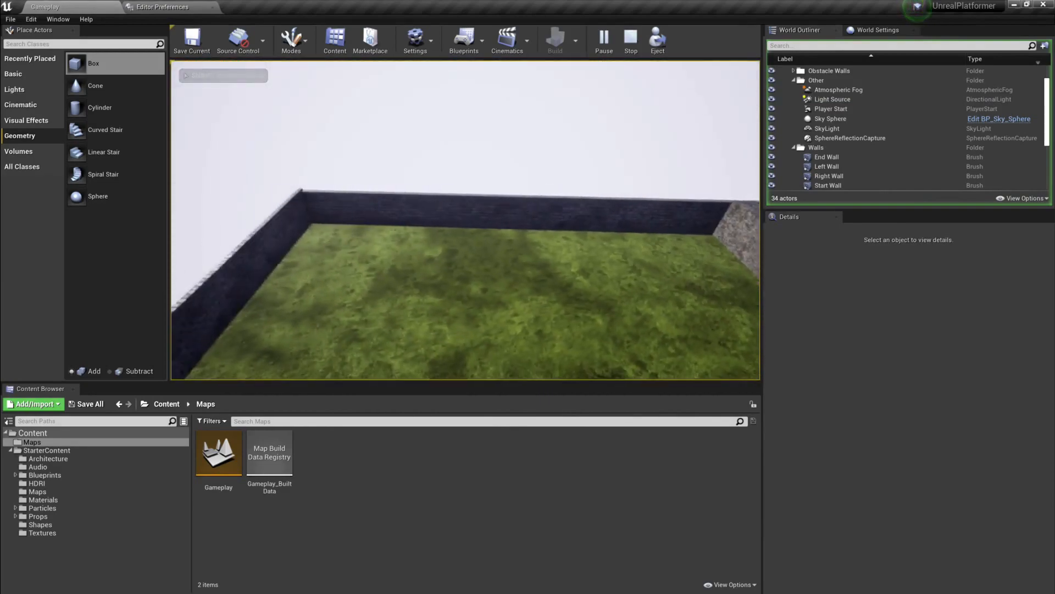
key(Escape)
mouse_move(420, 288)
right_down()
mouse_move(422, 327)
mouse_move(437, 344)
mouse_move(428, 274)
right_up()
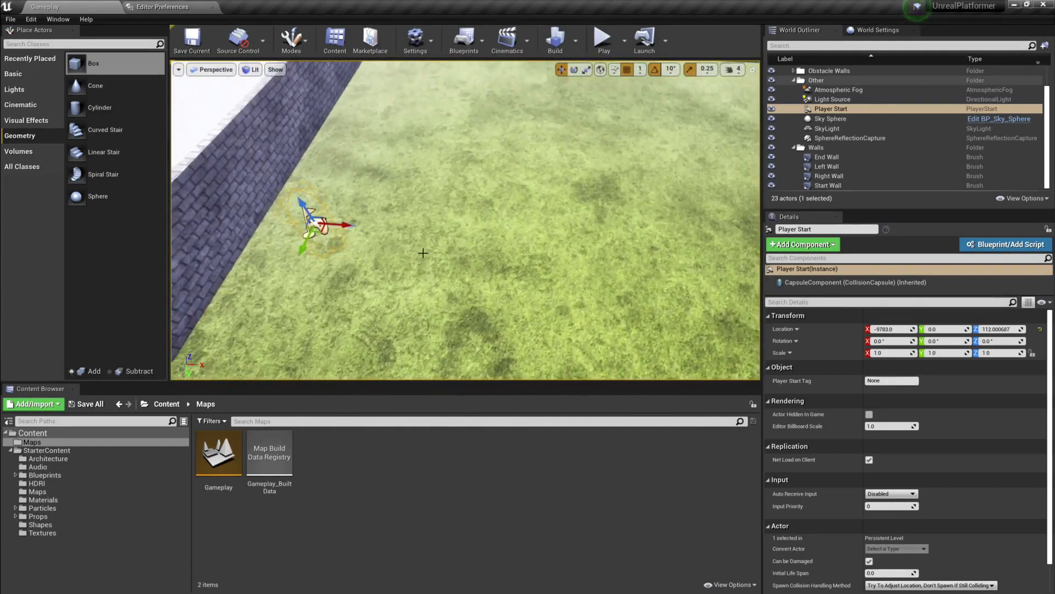
- Open the Project Settings and reorder the open documents so the Gameplay level comes last
click(149, 11)
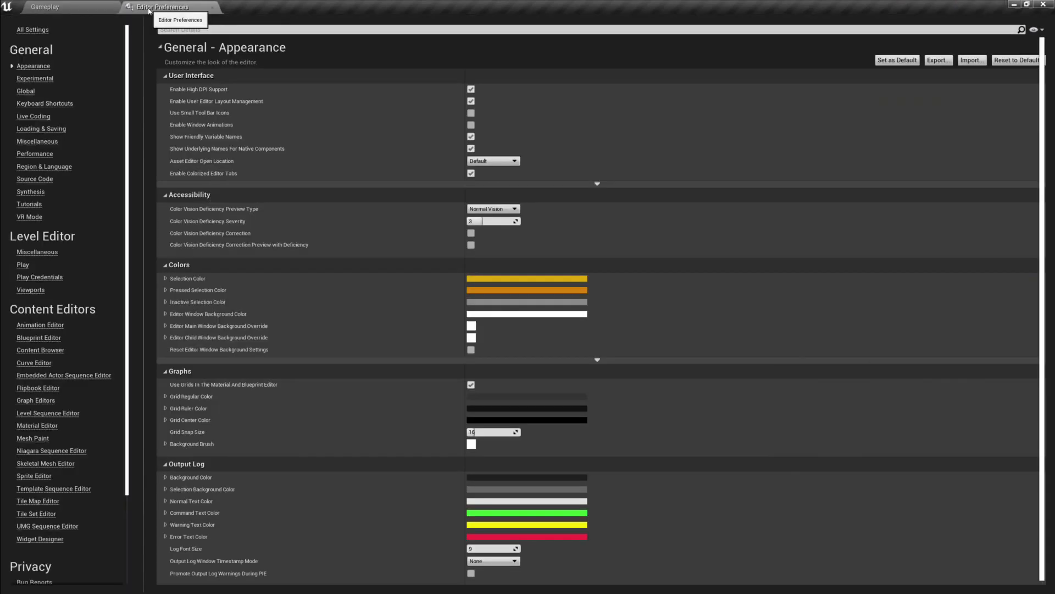
click(90, 10)
click(30, 20)
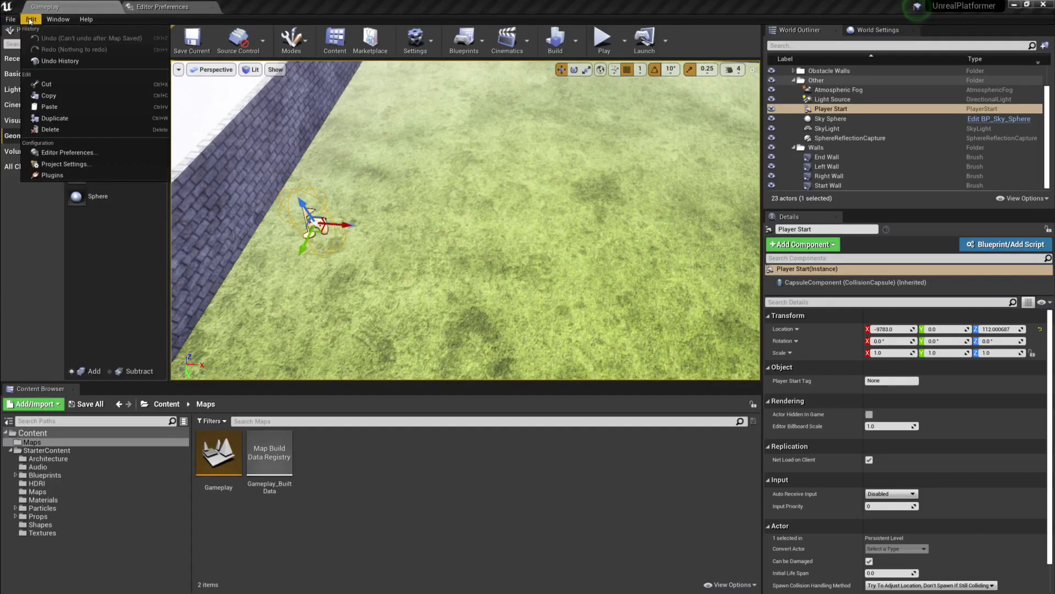
click(64, 164)
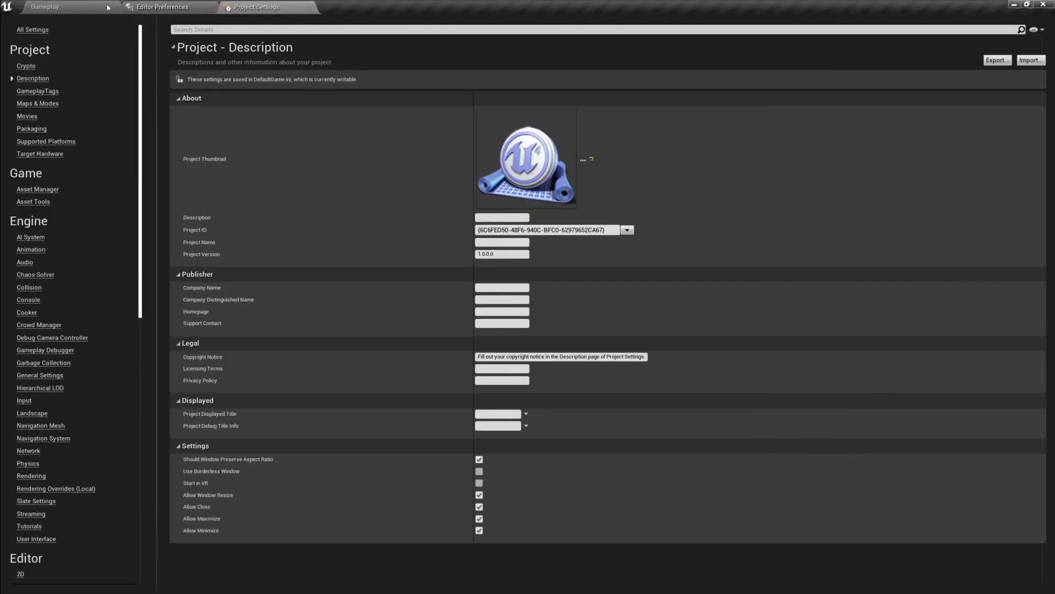
click(301, 5)
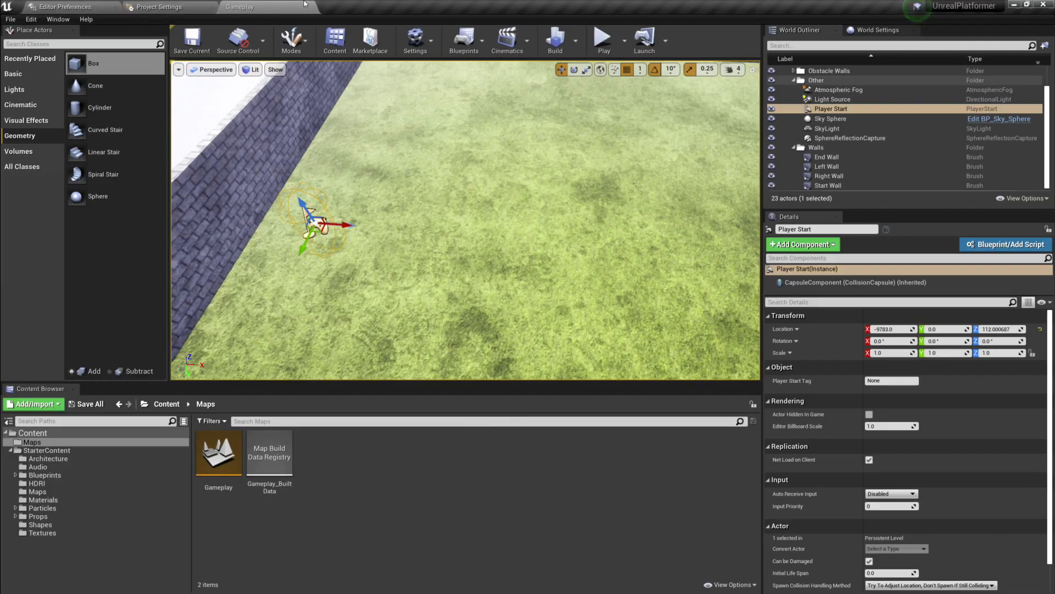
- Examine the Default GameMode and its Selected GameMode classes in the project's Maps & Modes settings
click(161, 8)
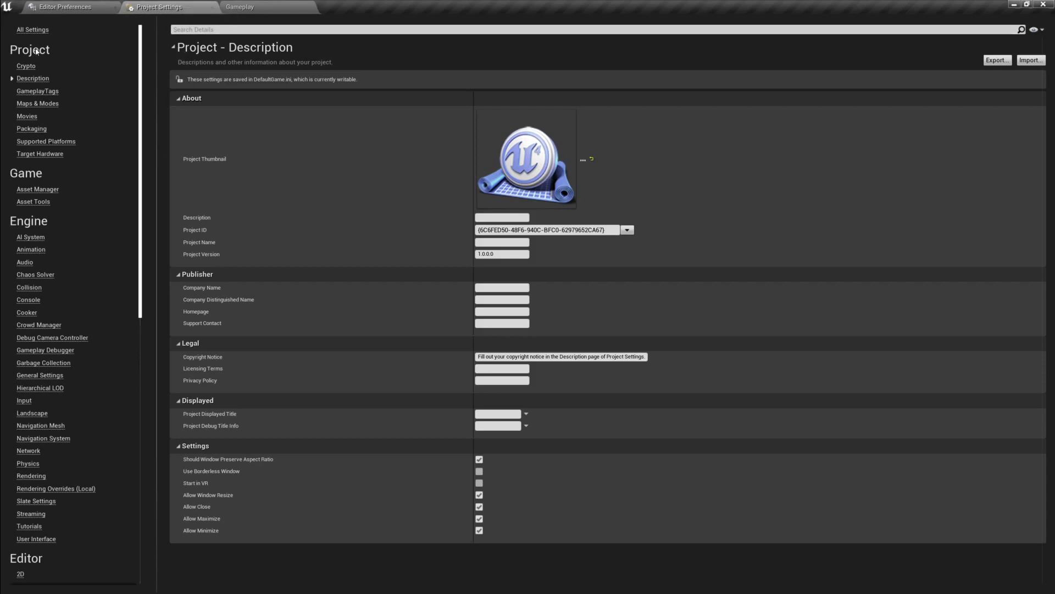
click(38, 102)
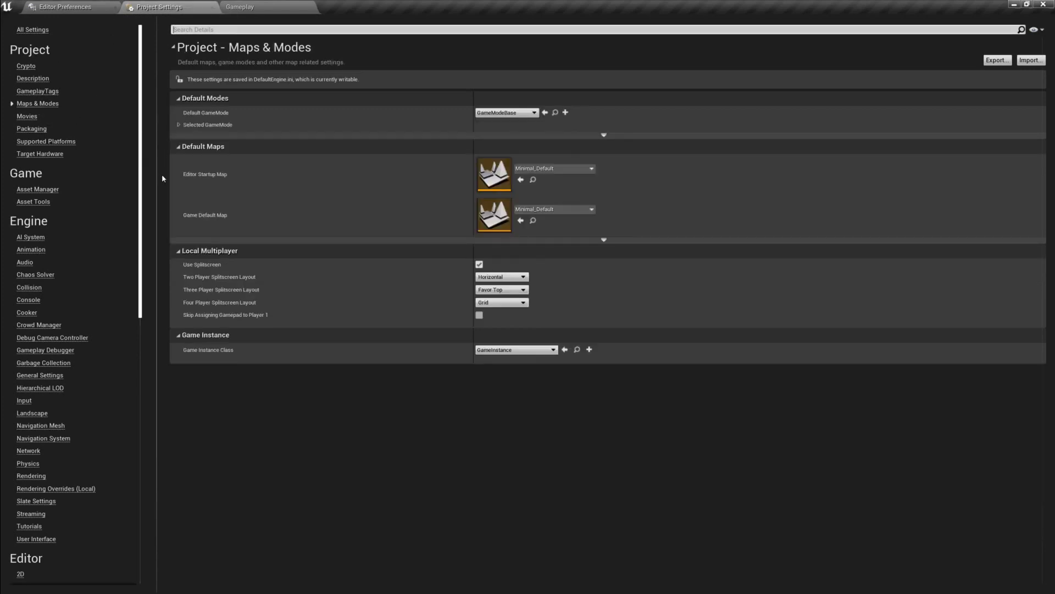
click(178, 125)
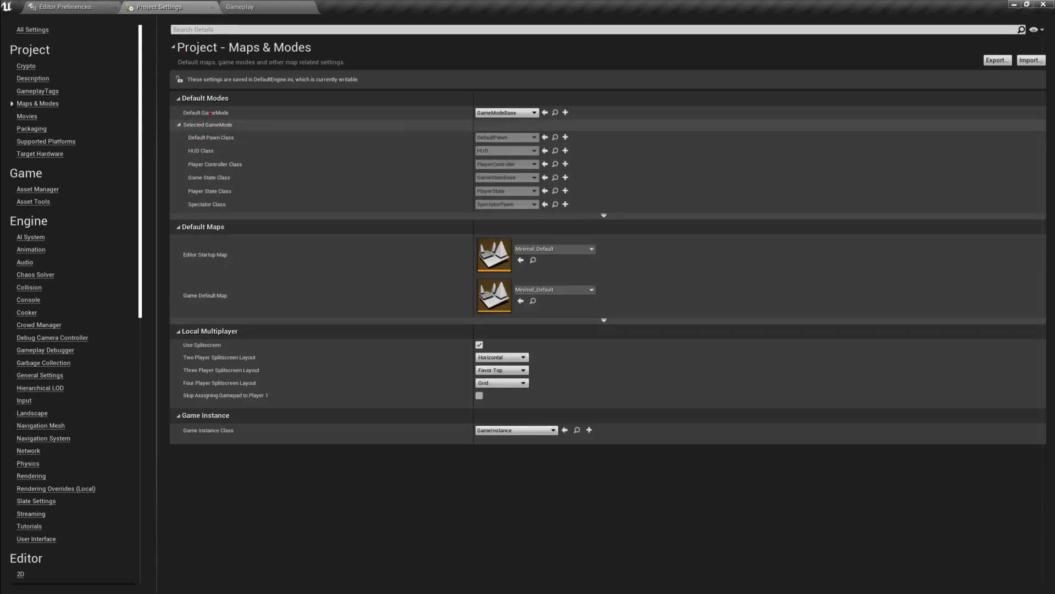
drag(473, 98, 488, 102)
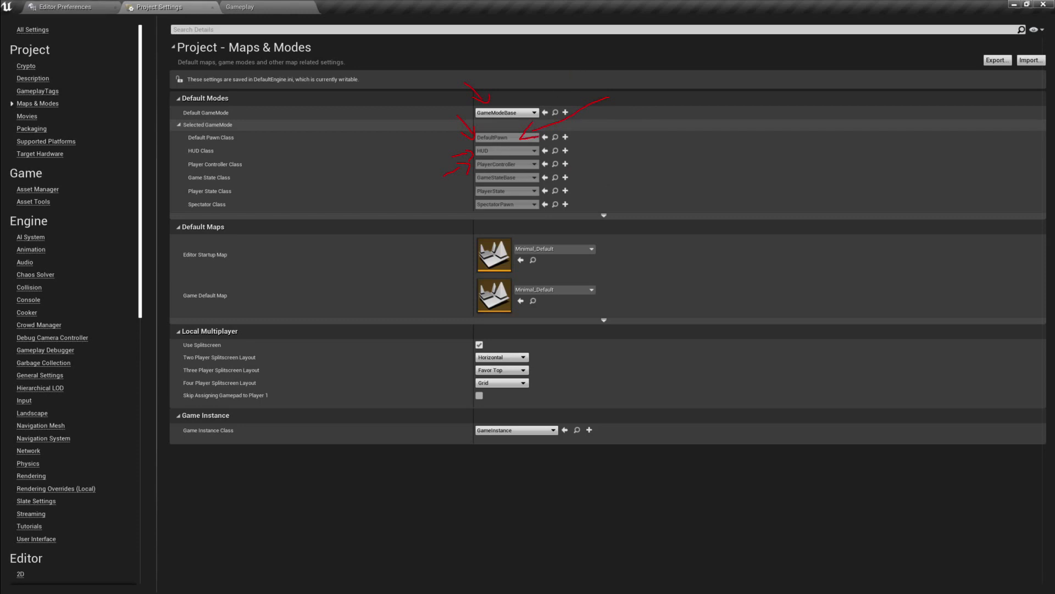
- Play the Gameplay level and eject from the player to examine the default pawn's sphere beside the Start Wall
click(240, 6)
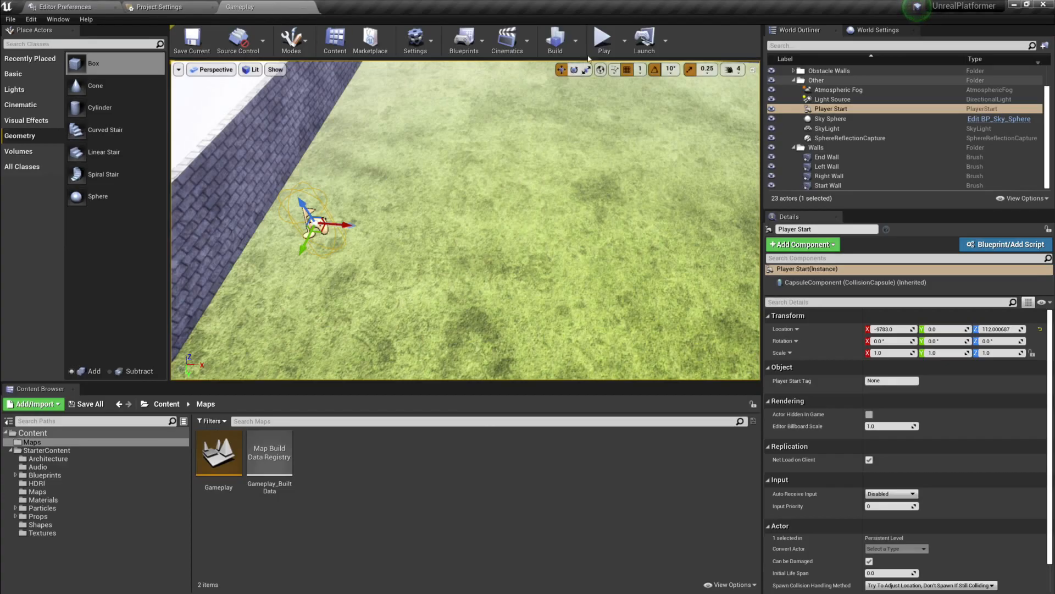
click(604, 41)
click(658, 41)
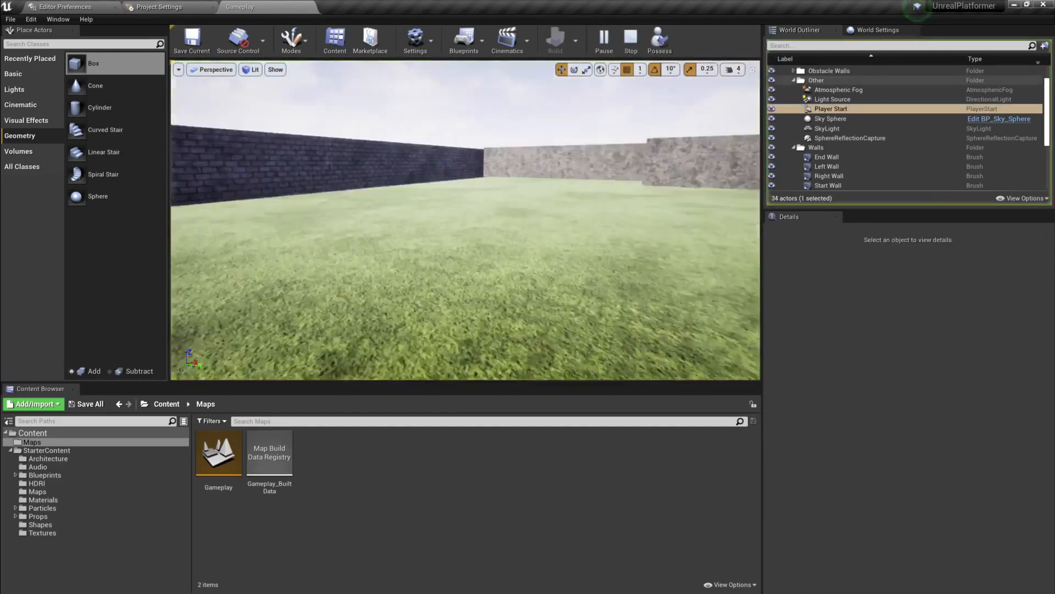
right_drag(549, 219, 598, 53)
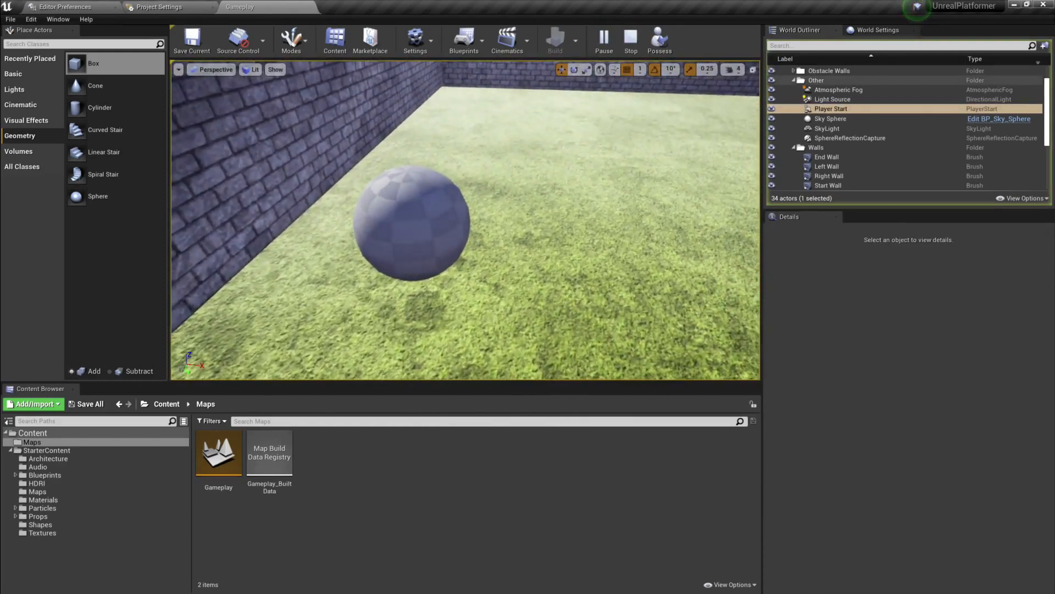
- Fly the default pawn around the obstacle walls in play, stop the session and look back at the Player Start
click(455, 212)
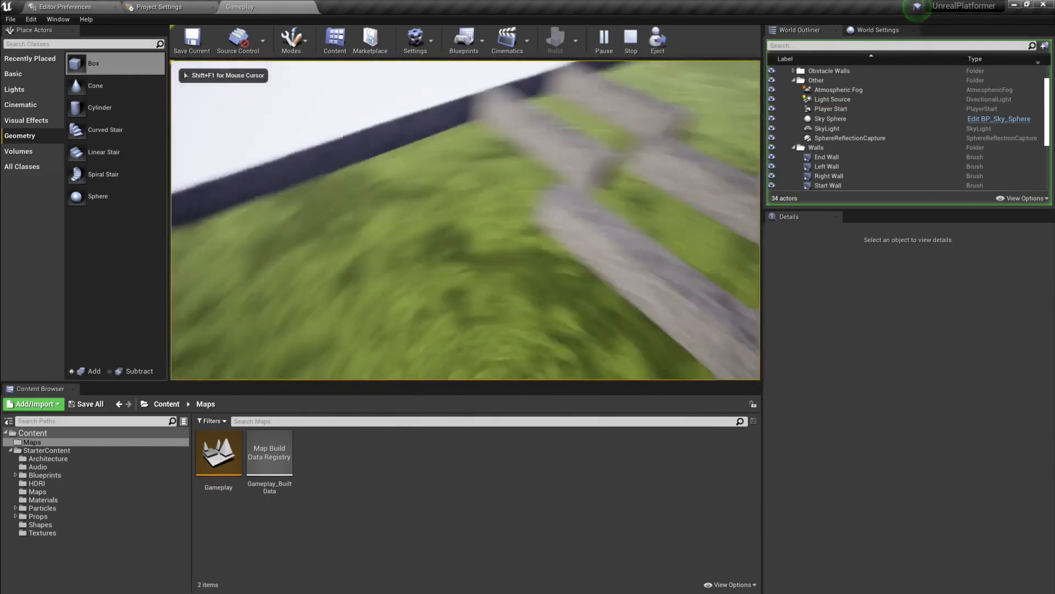
key(w)
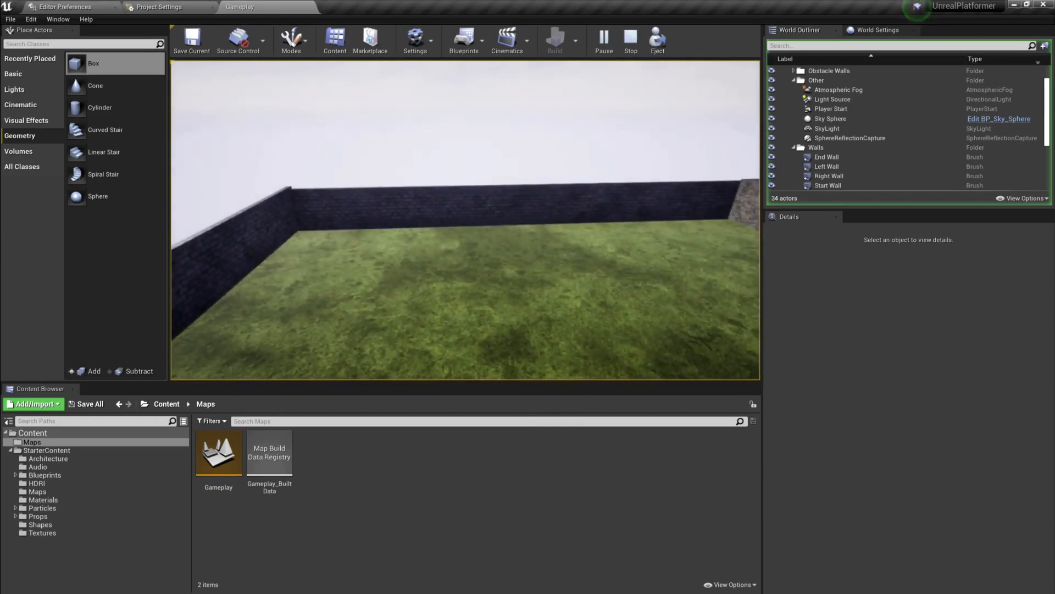
key(Escape)
mouse_move(413, 268)
right_down()
mouse_move(436, 305)
mouse_move(418, 294)
mouse_move(413, 268)
right_up()
key(s)
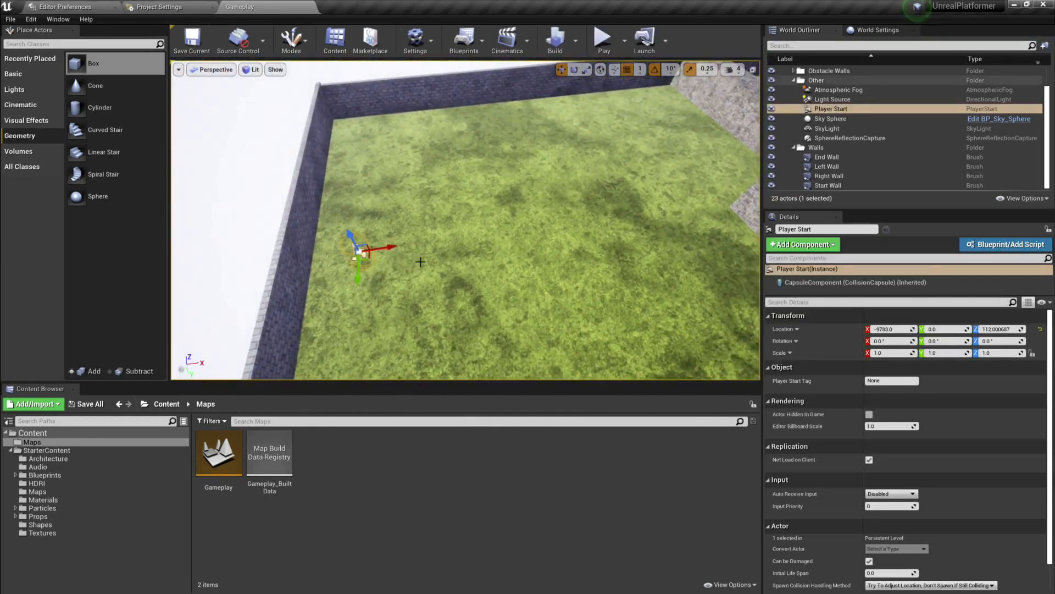
- Create a folder named Blueprints in the Content root and open it
click(32, 433)
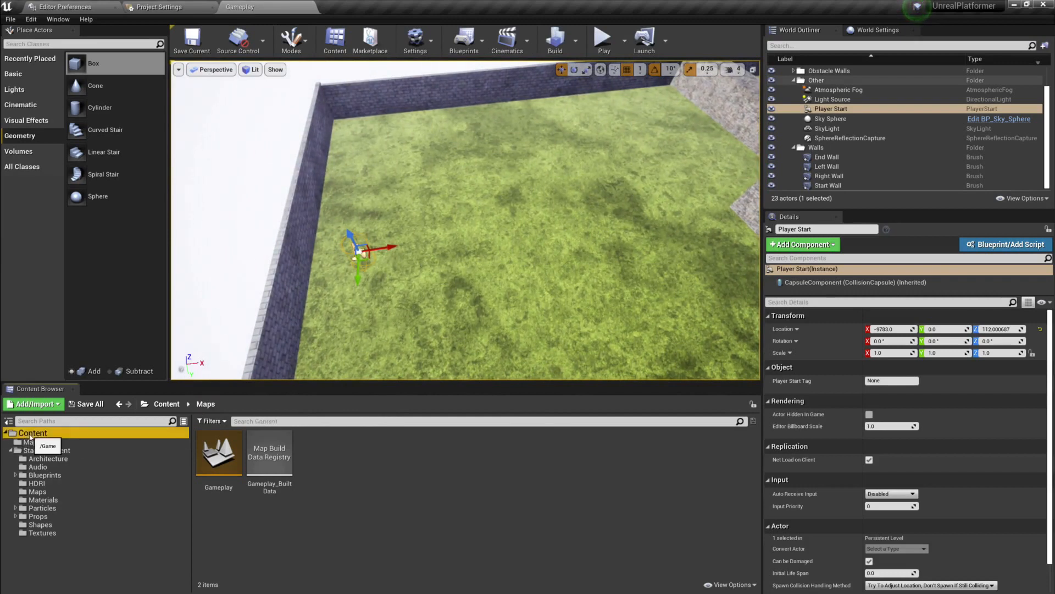
right_click(385, 466)
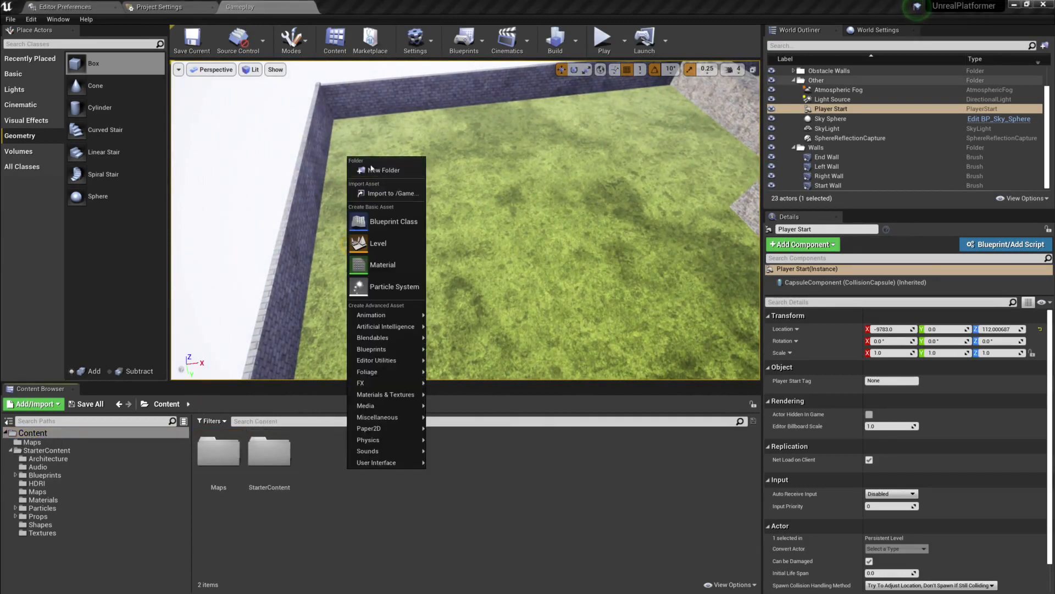
click(374, 171)
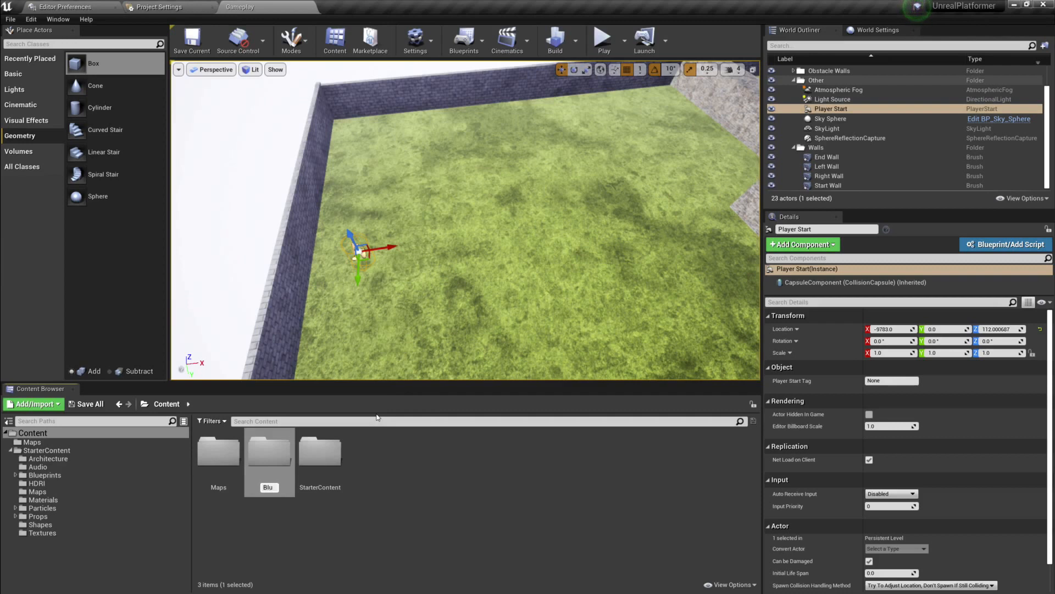
text(Blueprints)
key(Return)
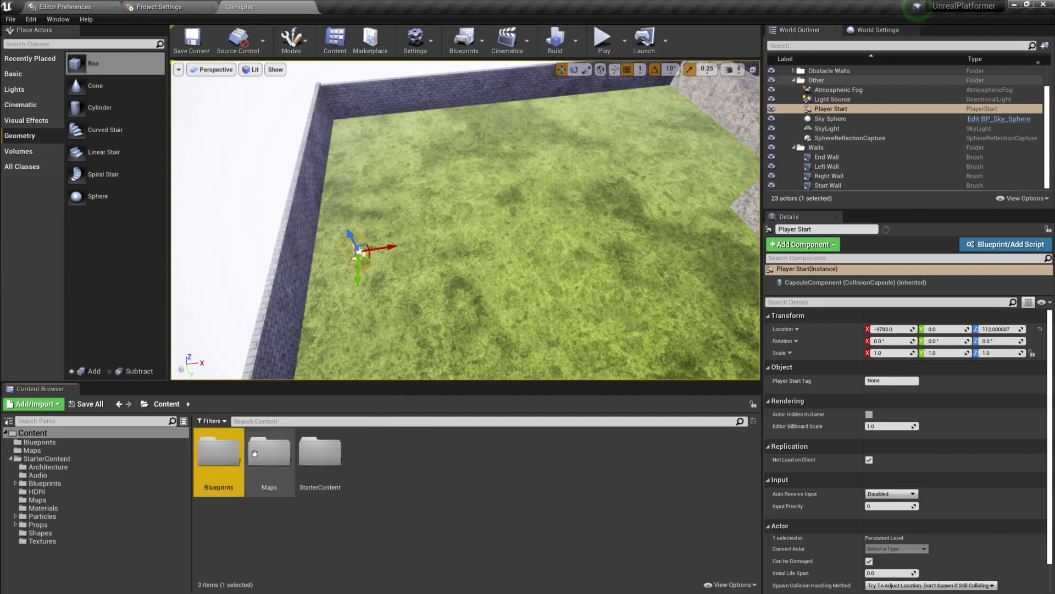
double_click(240, 456)
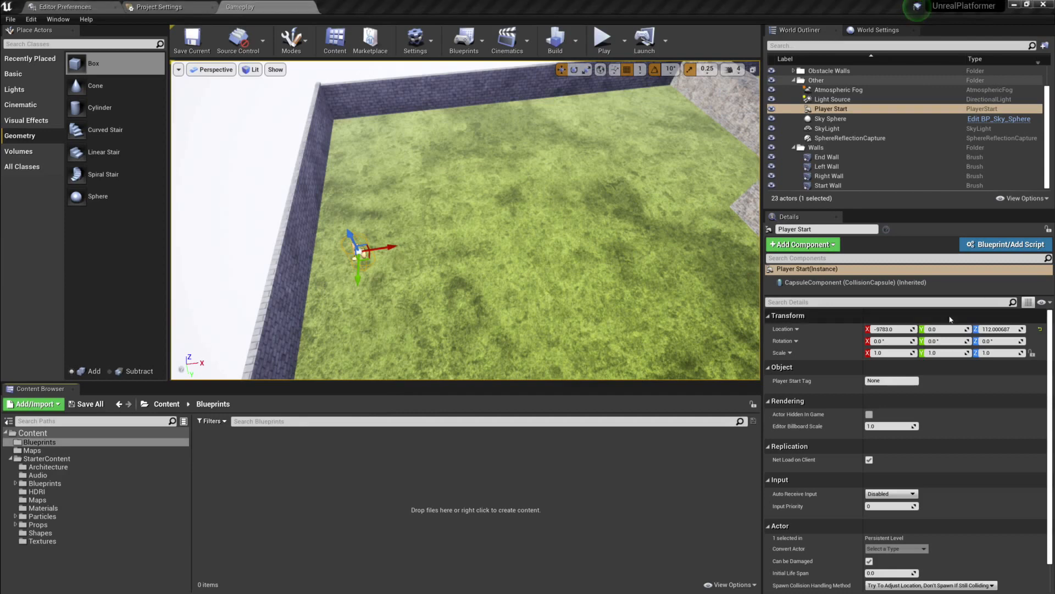
- Create a Blueprint class in the Blueprints folder with GameMode as its parent class, found by searching all classes for "game mode"
right_click(268, 477)
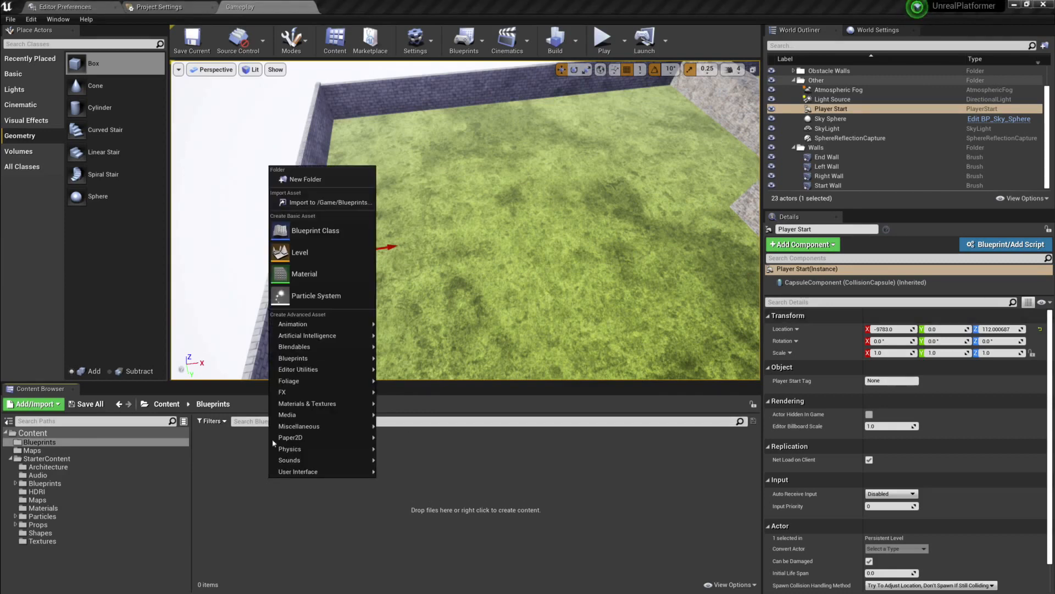
click(318, 233)
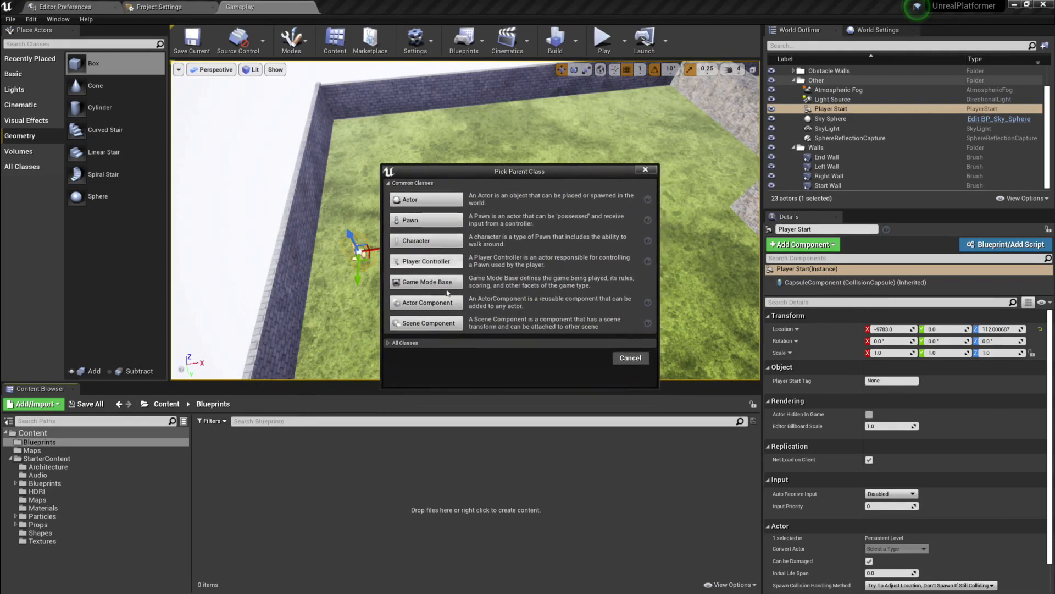
click(389, 343)
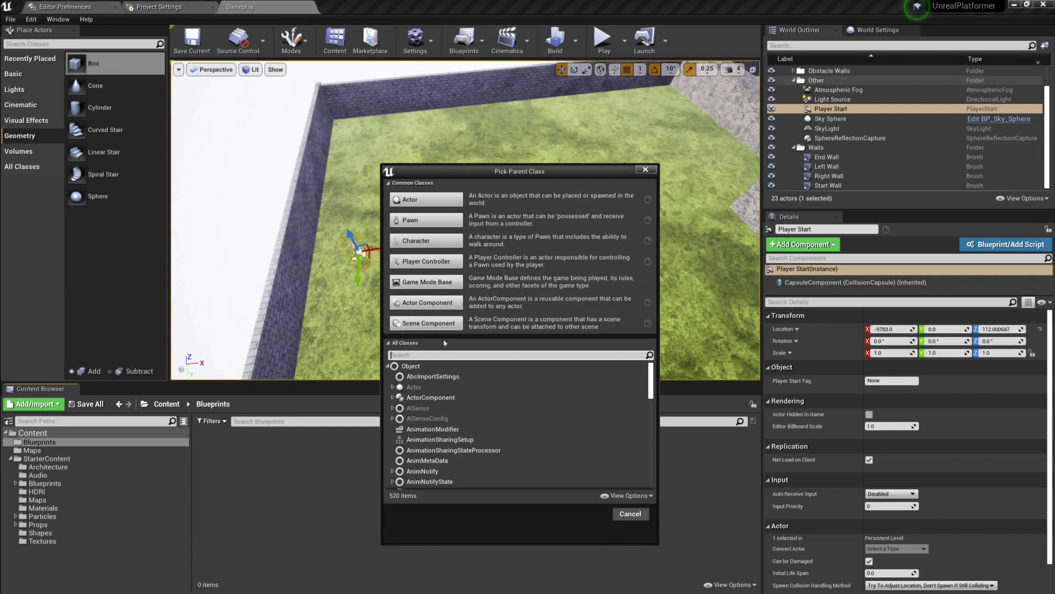
click(388, 343)
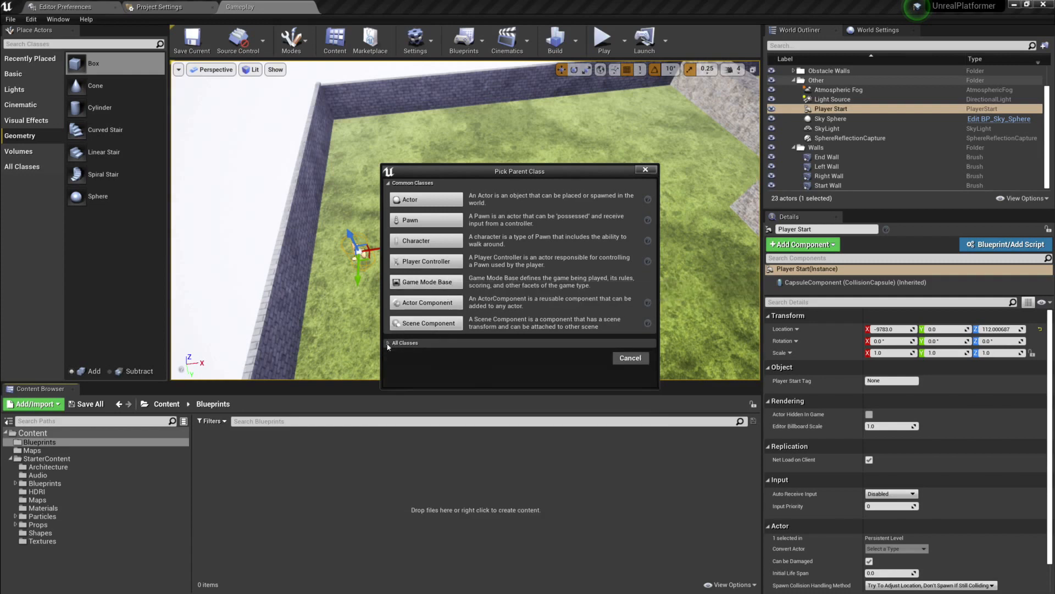
click(390, 343)
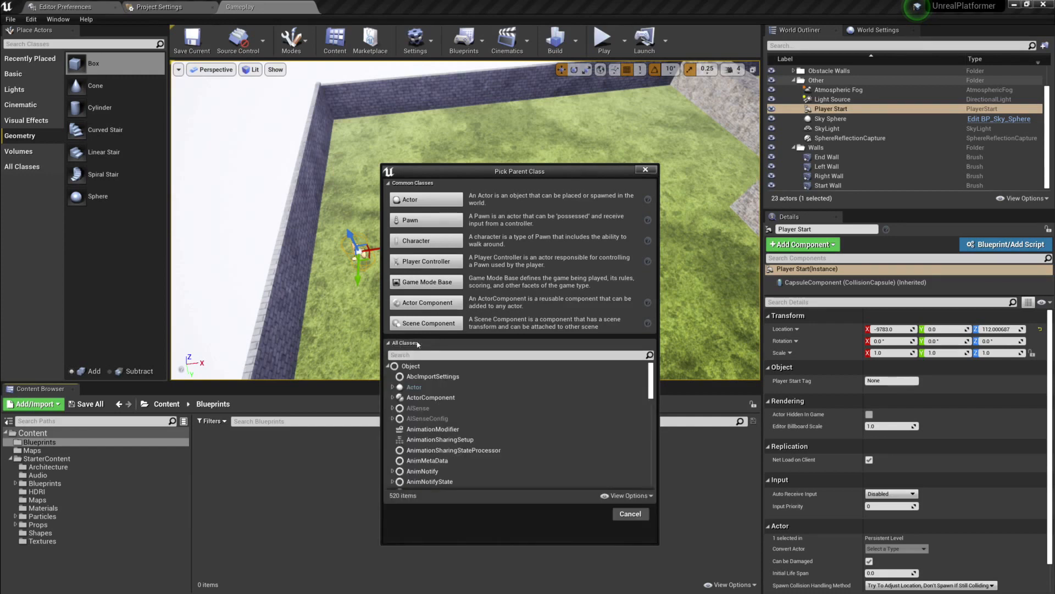
text(game mode)
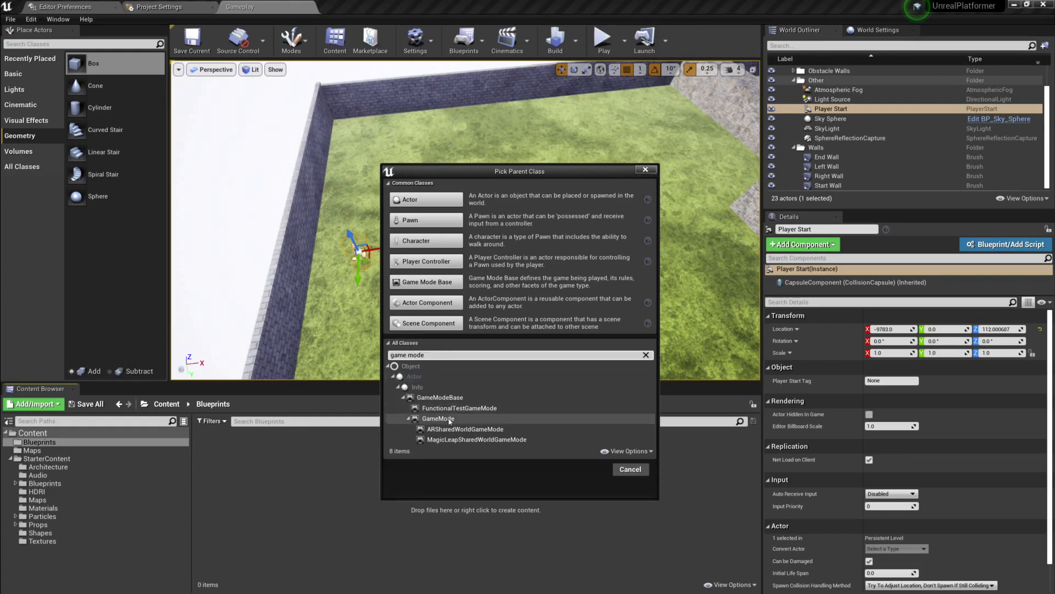
click(467, 418)
click(404, 398)
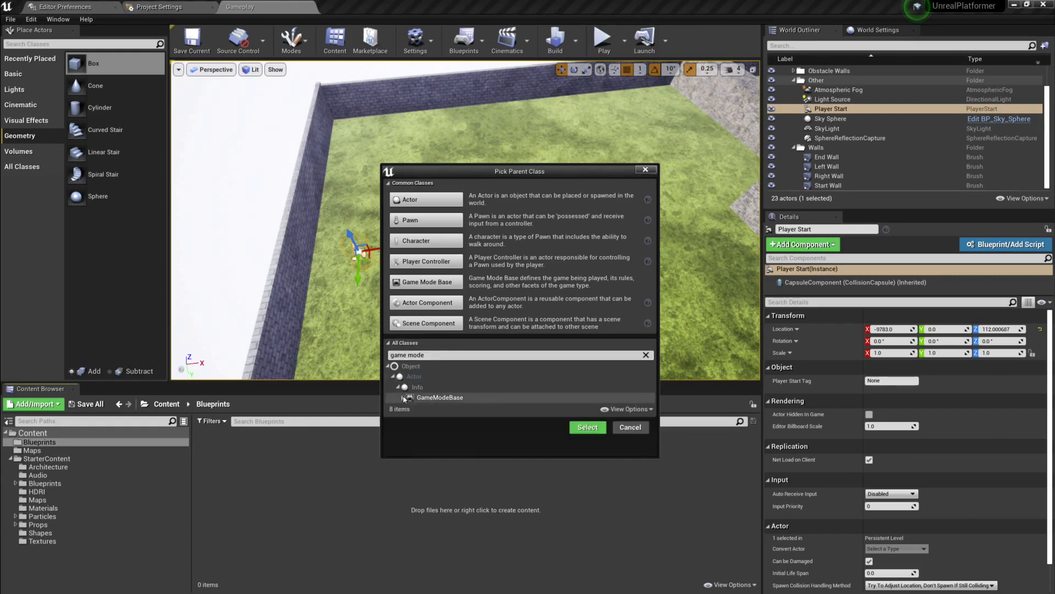
click(403, 397)
click(437, 419)
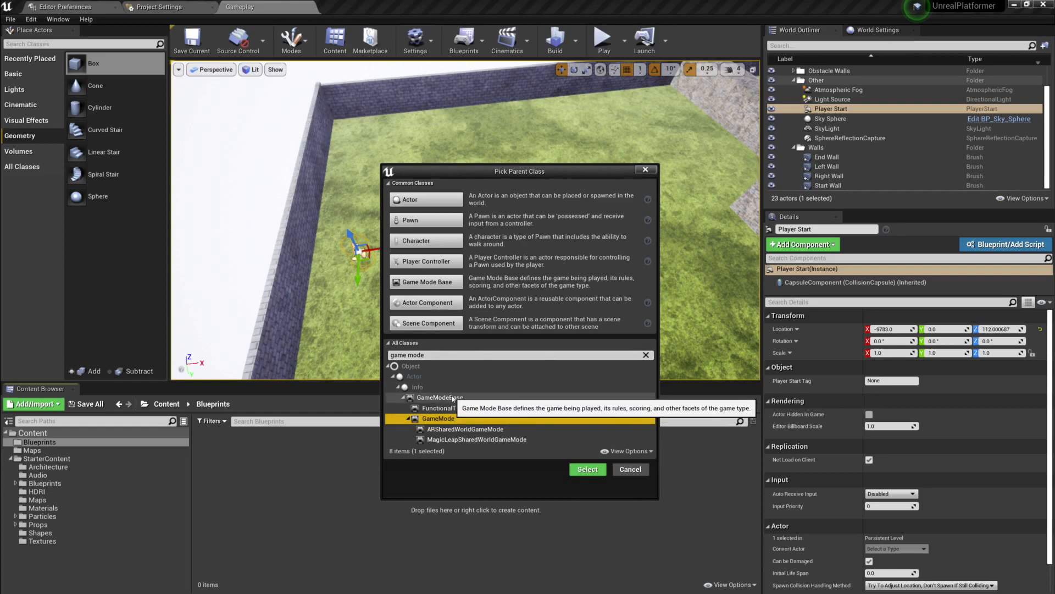
click(585, 469)
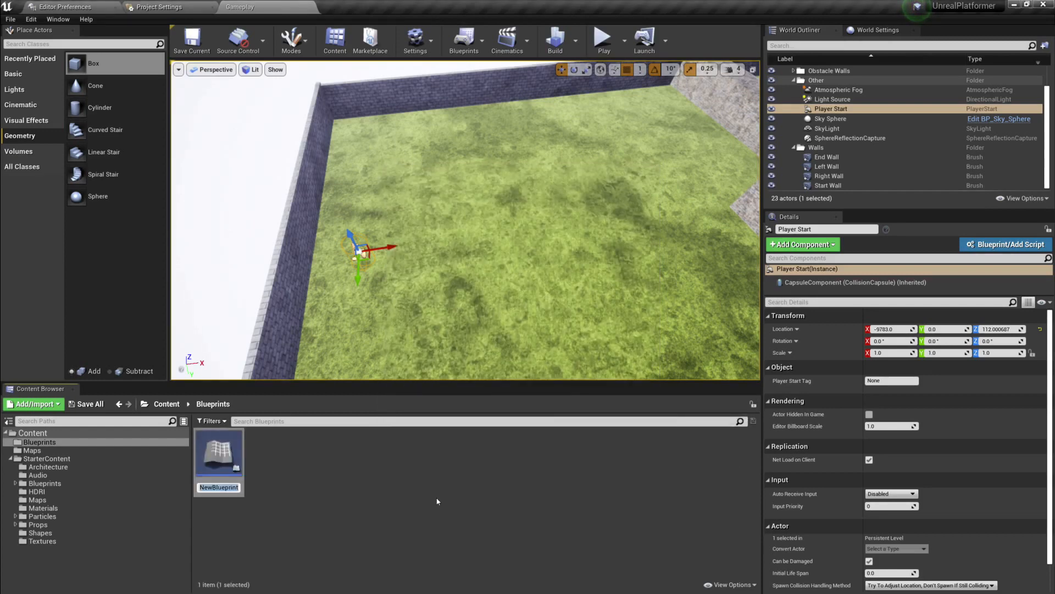
- Name the new game mode Blueprint BP_UnrealPlatformer_GameMode
text(BP_)
text(UnrealPlatf)
text(ormer_)
text(GameMode)
key(Return)
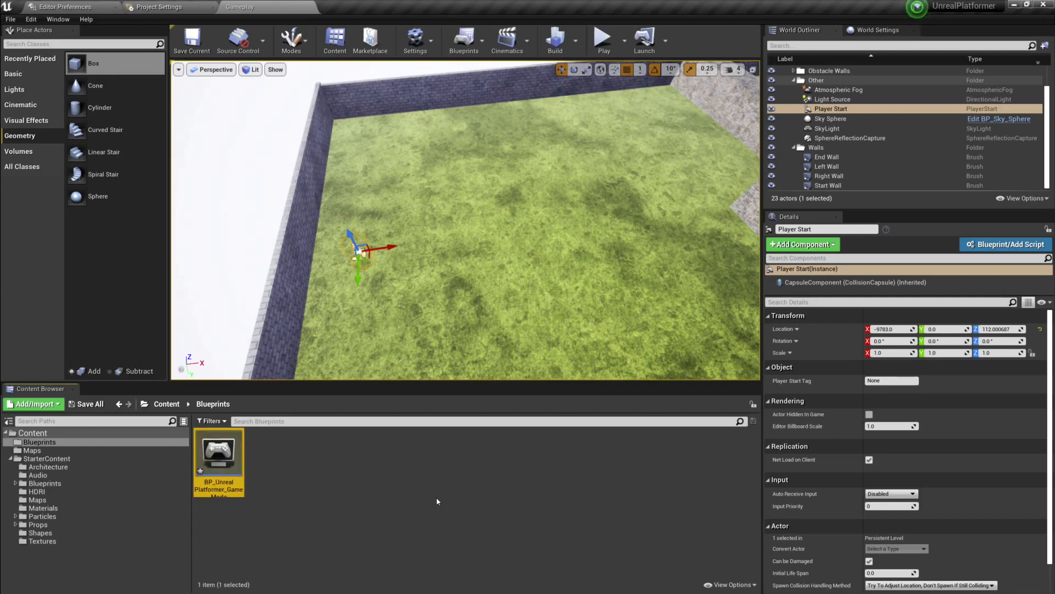
click(407, 469)
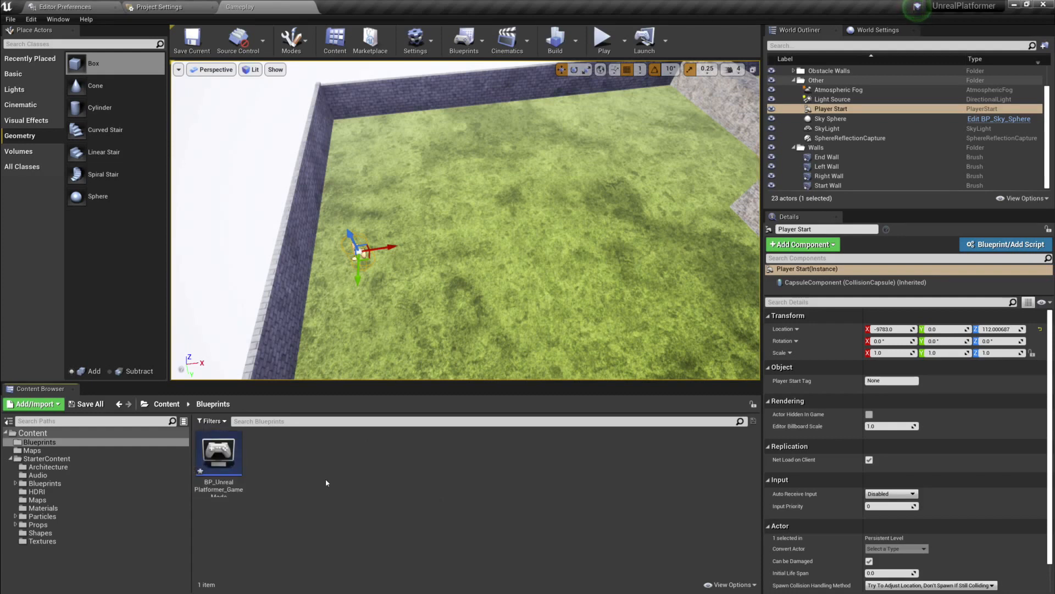
- Set the Default GameMode in the project's Maps & Modes settings to BP_UnrealPlatformer_GameMode
click(152, 7)
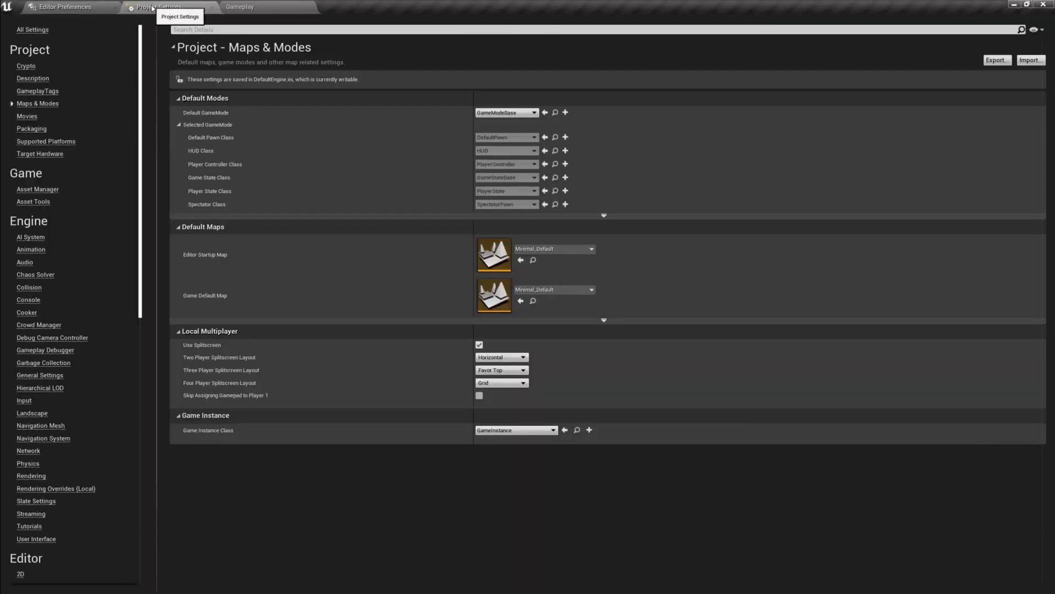
click(510, 113)
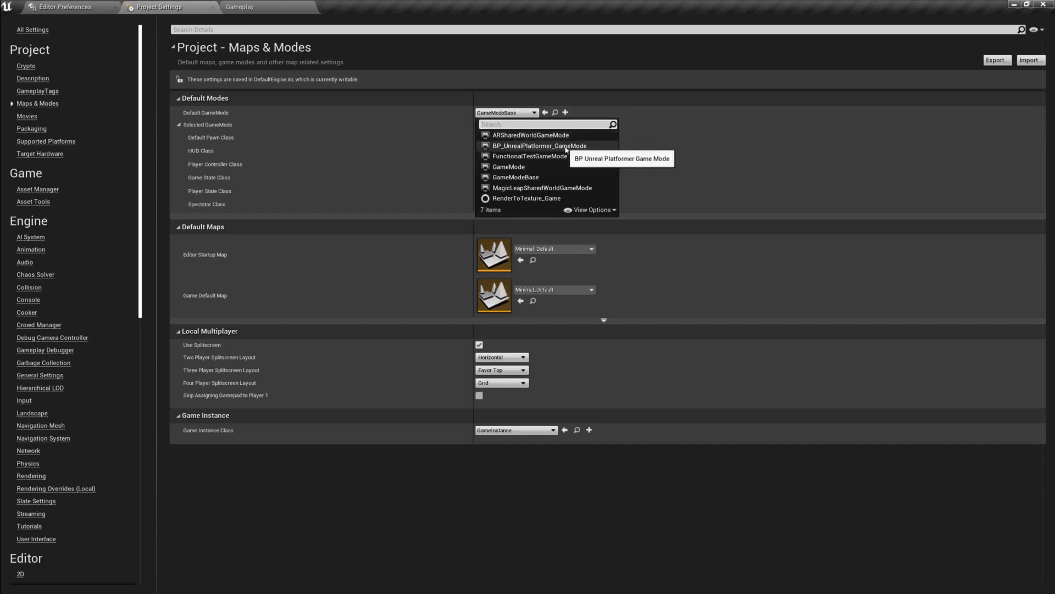
click(566, 147)
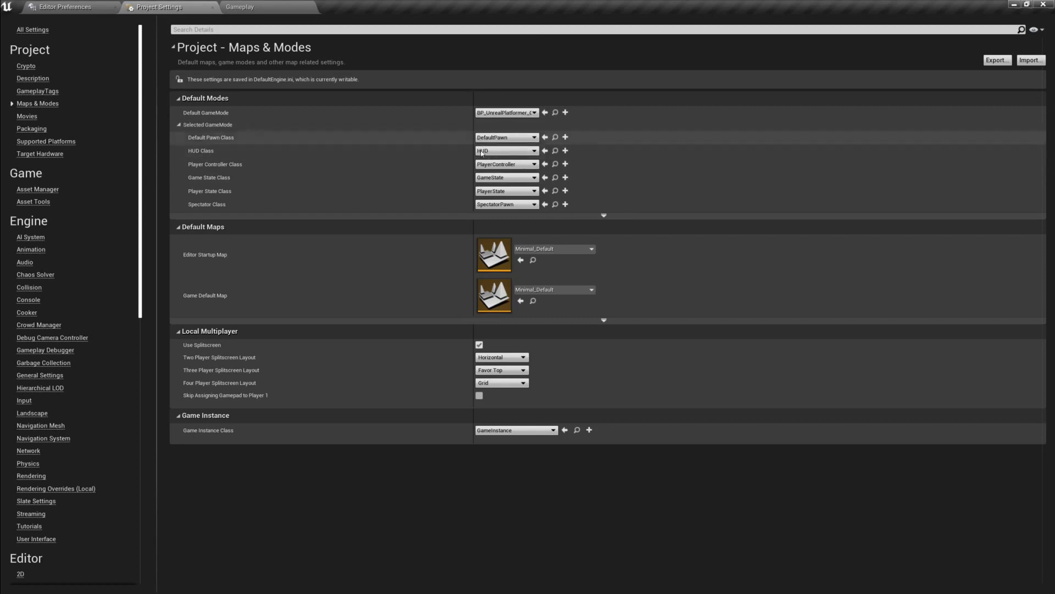
- Switch the Default GameMode to GameMode and back to BP_UnrealPlatformer_GameMode to compare their class settings, and review the Default Pawn Class options
click(506, 112)
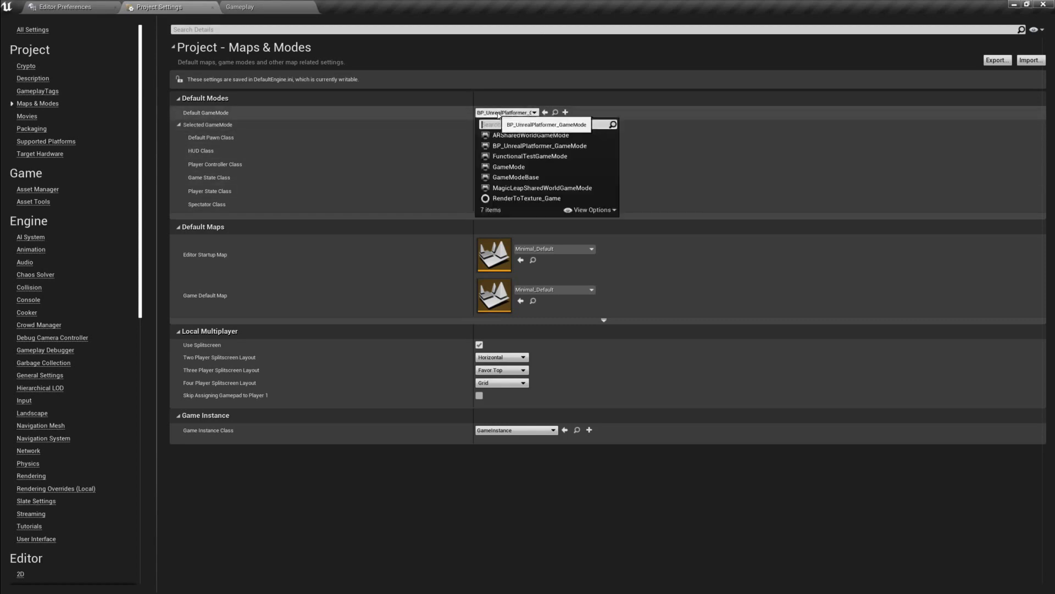
click(521, 167)
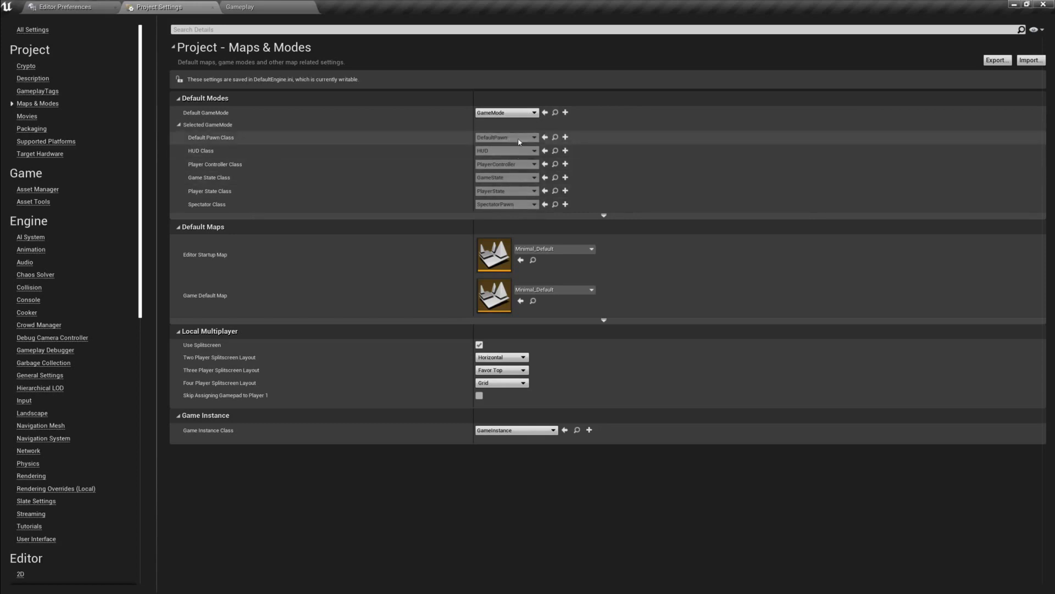
click(508, 112)
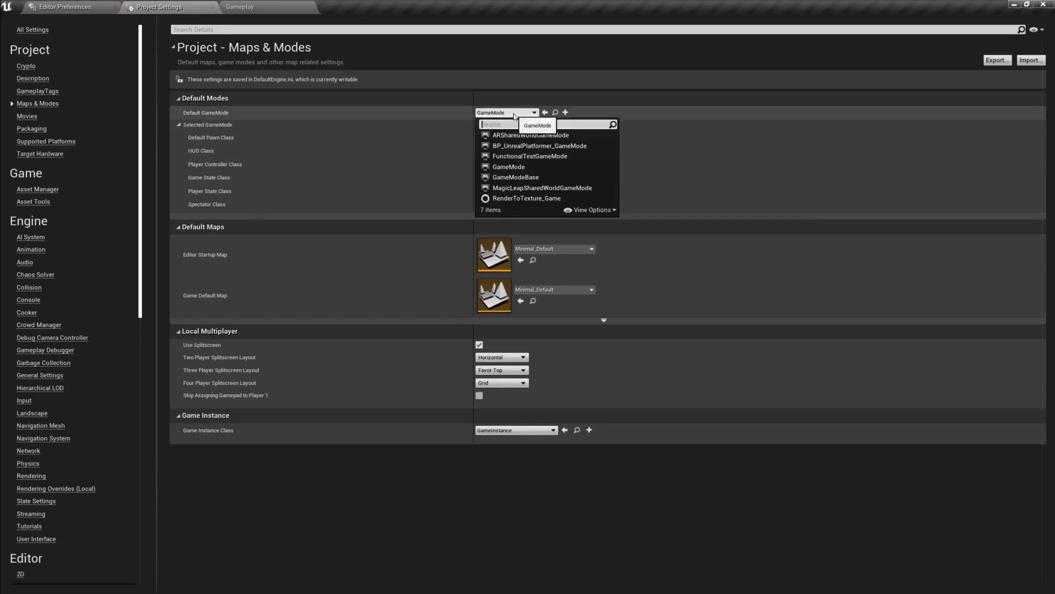
click(537, 147)
click(504, 137)
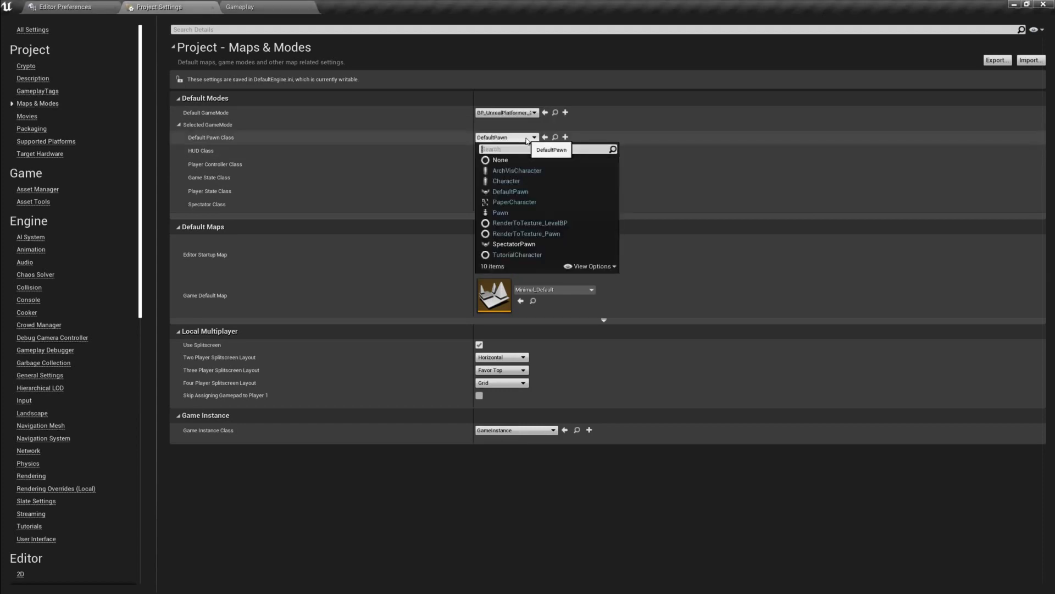
click(505, 140)
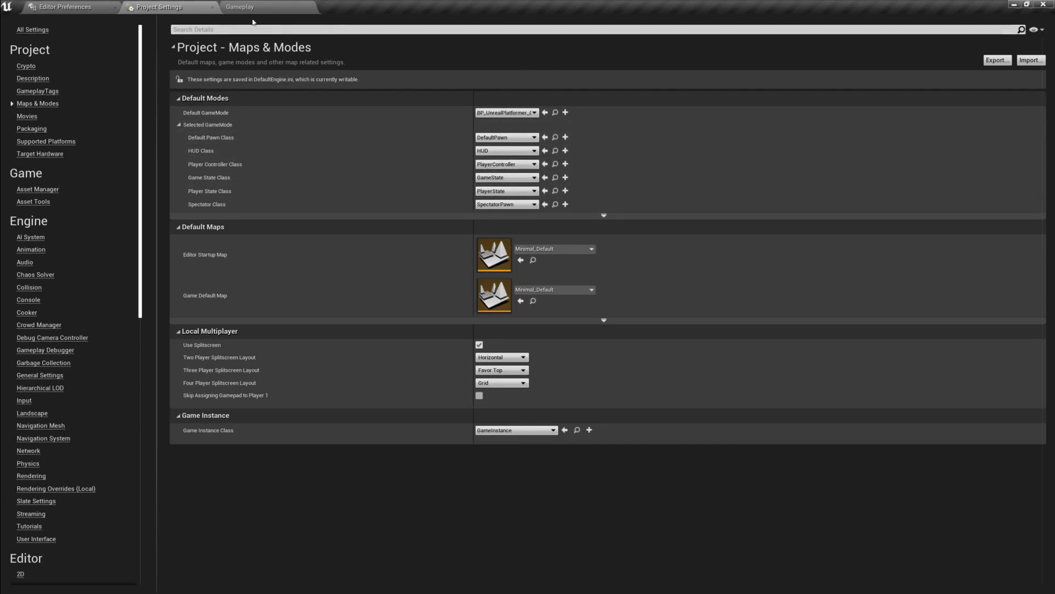
- Create a Blueprint class based on Character in the Gameplay level's Blueprints folder and name it BP_GameCharacter
click(242, 7)
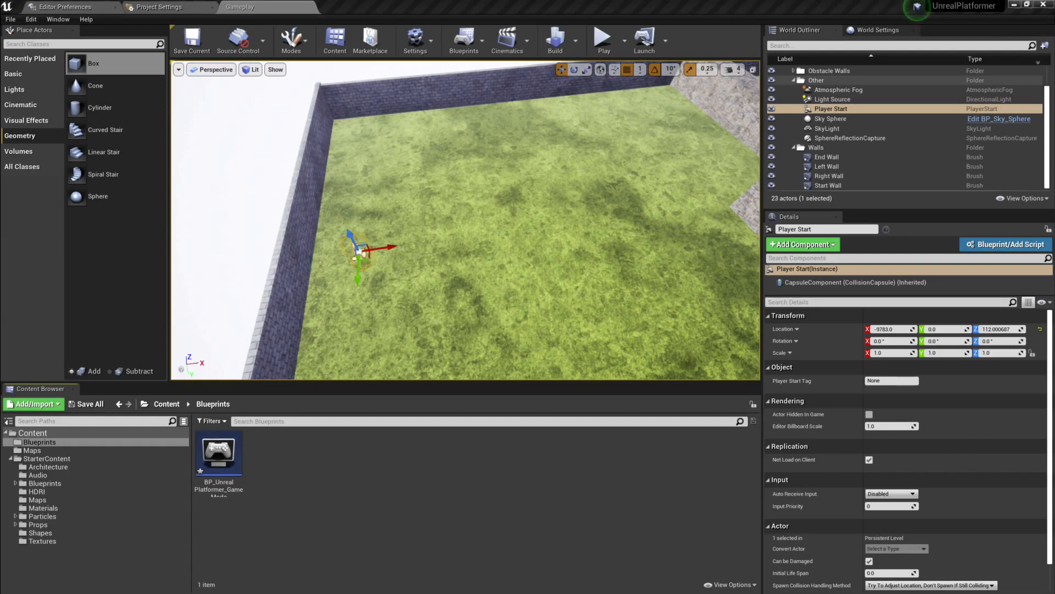
right_click(301, 466)
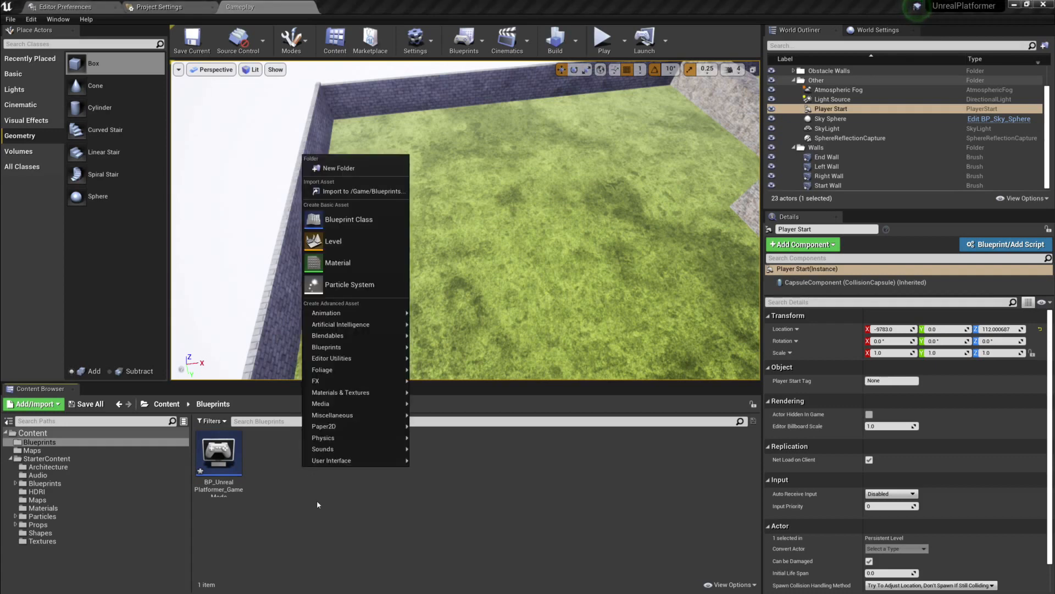
click(348, 219)
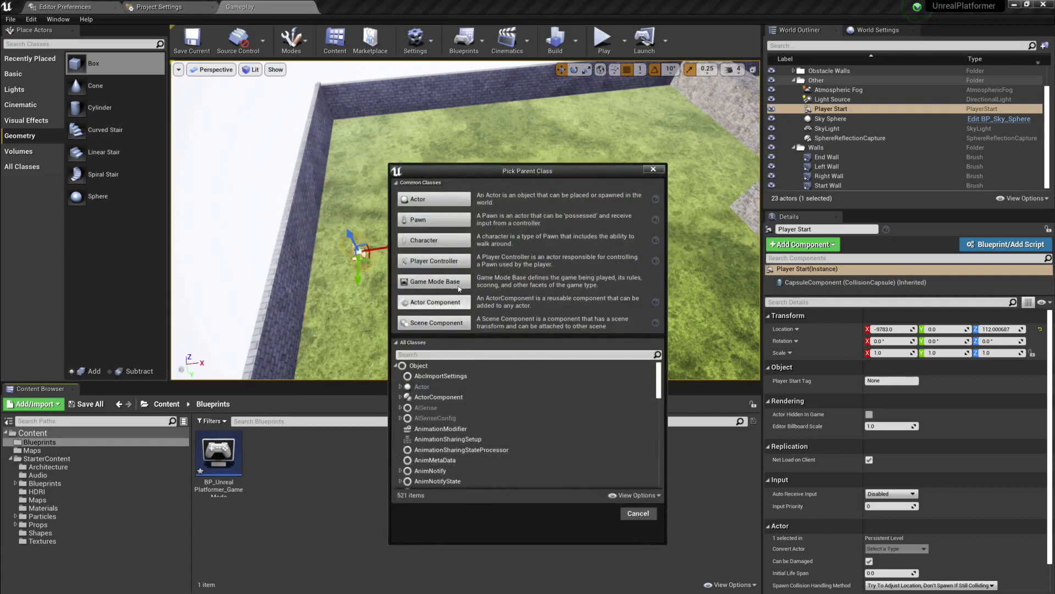
click(434, 240)
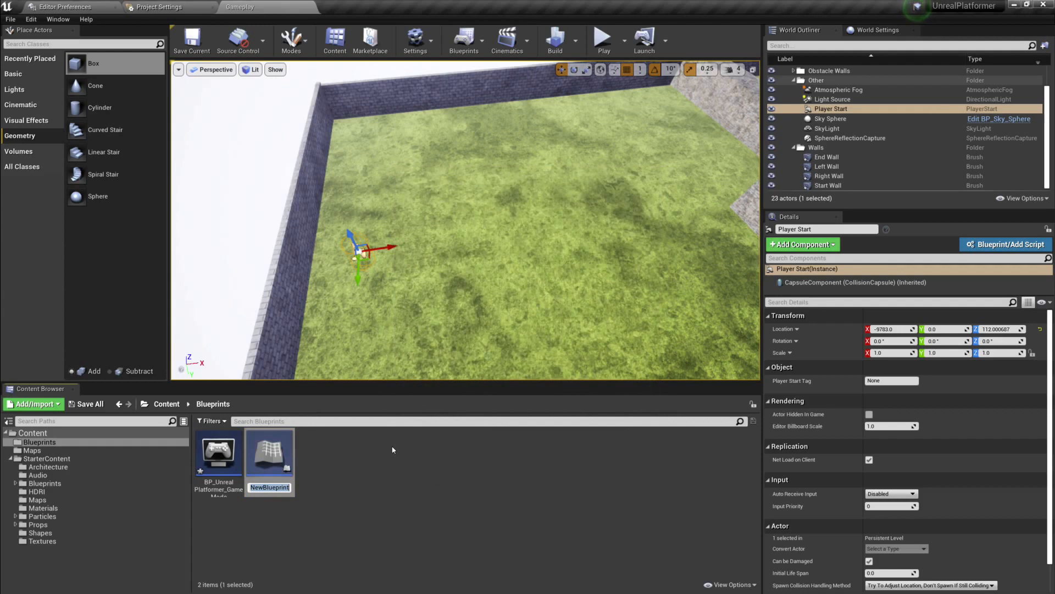
text(B)
key(Return)
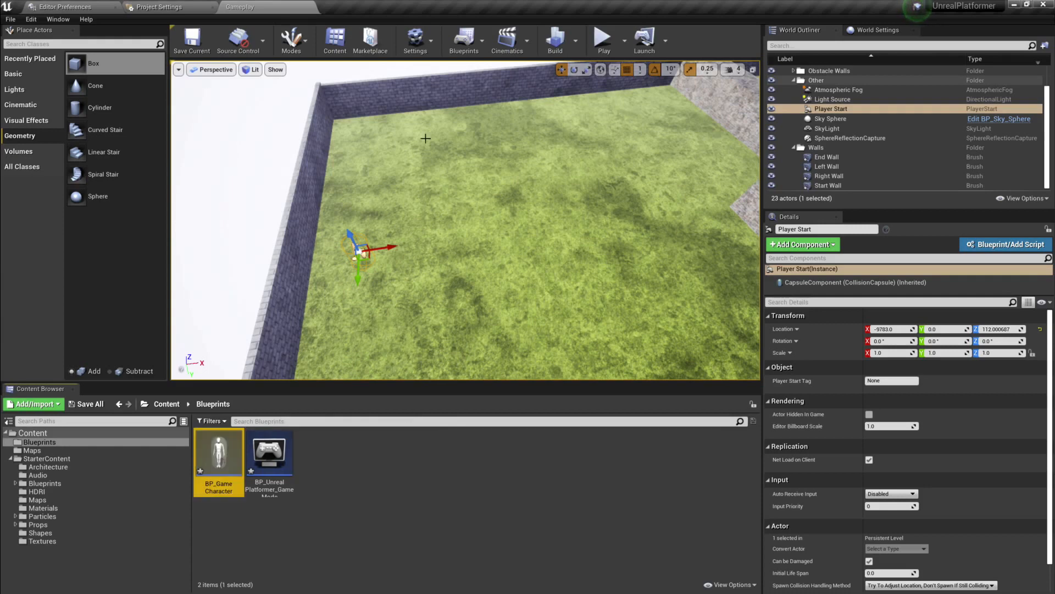
- Set the Default Pawn Class in the Maps & Modes project settings to BP_GameCharacter
click(167, 8)
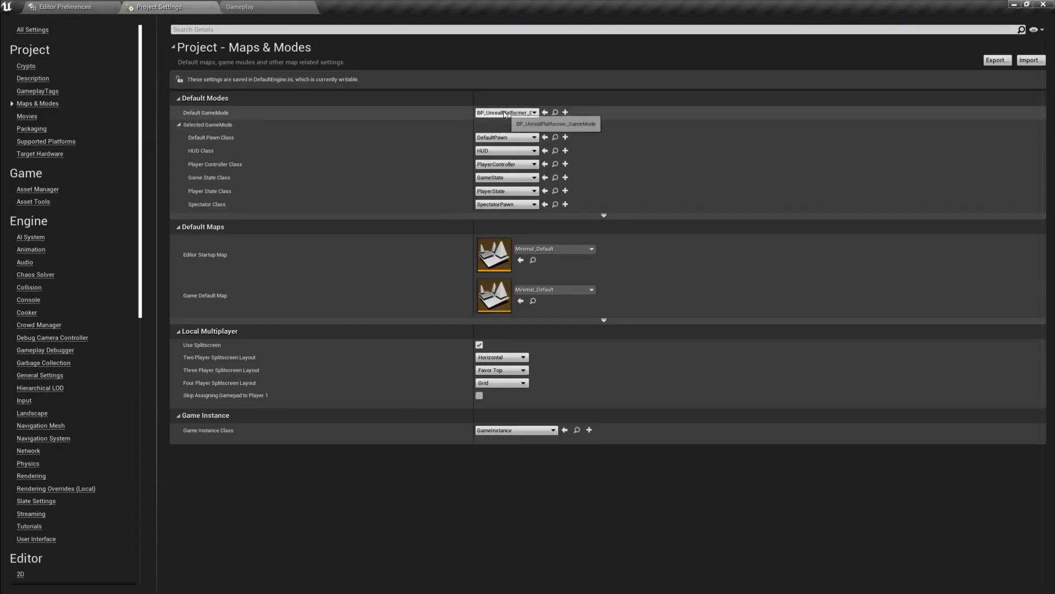
click(509, 137)
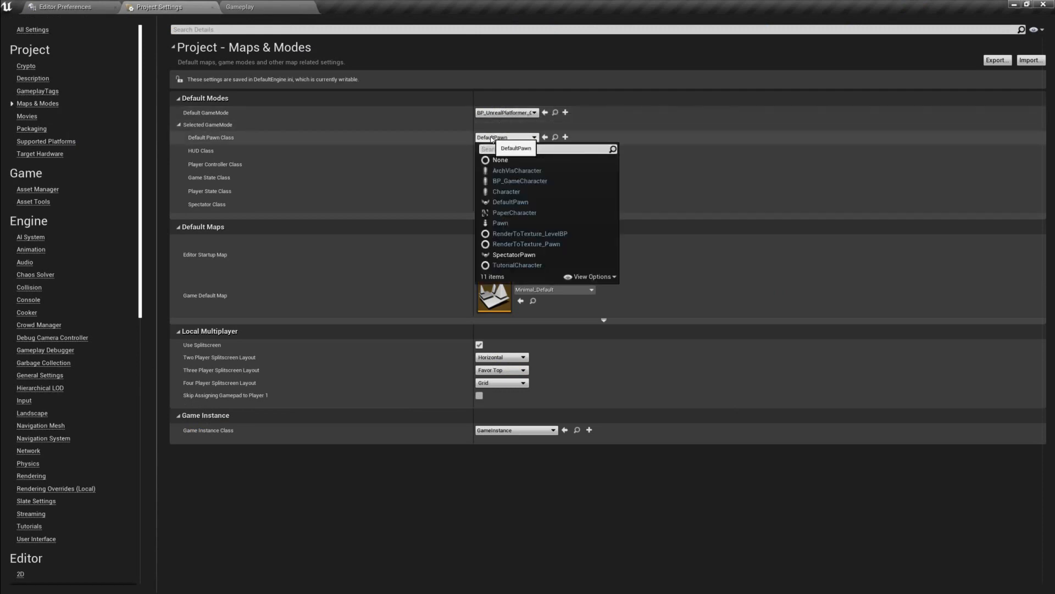
click(518, 183)
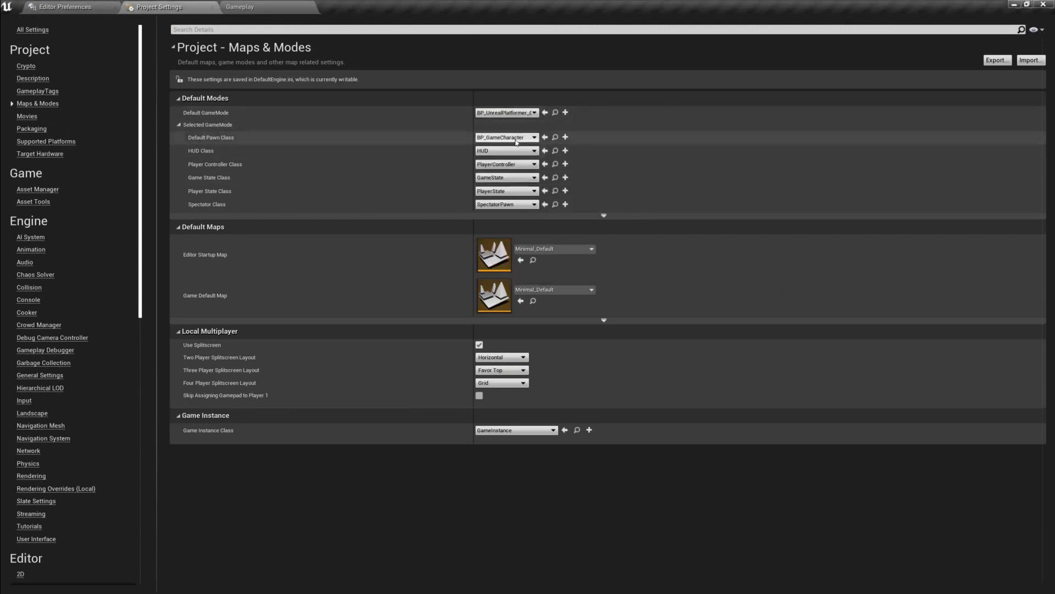
- Play the Gameplay level and eject from the player to examine the spawn area beside the Start Wall
click(242, 12)
click(611, 43)
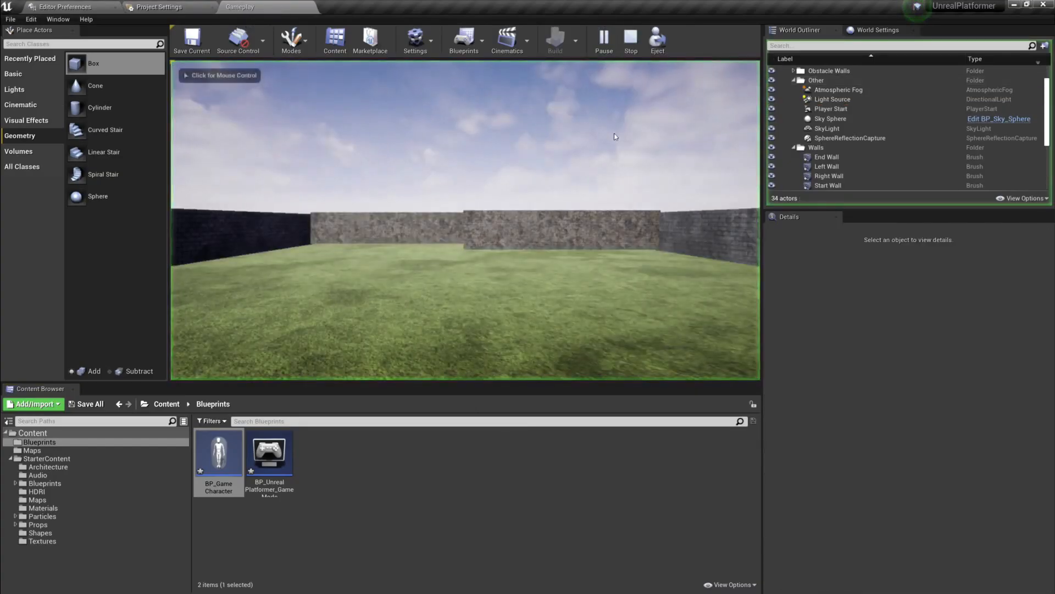
click(657, 39)
right_drag(398, 271, 308, 296)
key(s)
key(w)
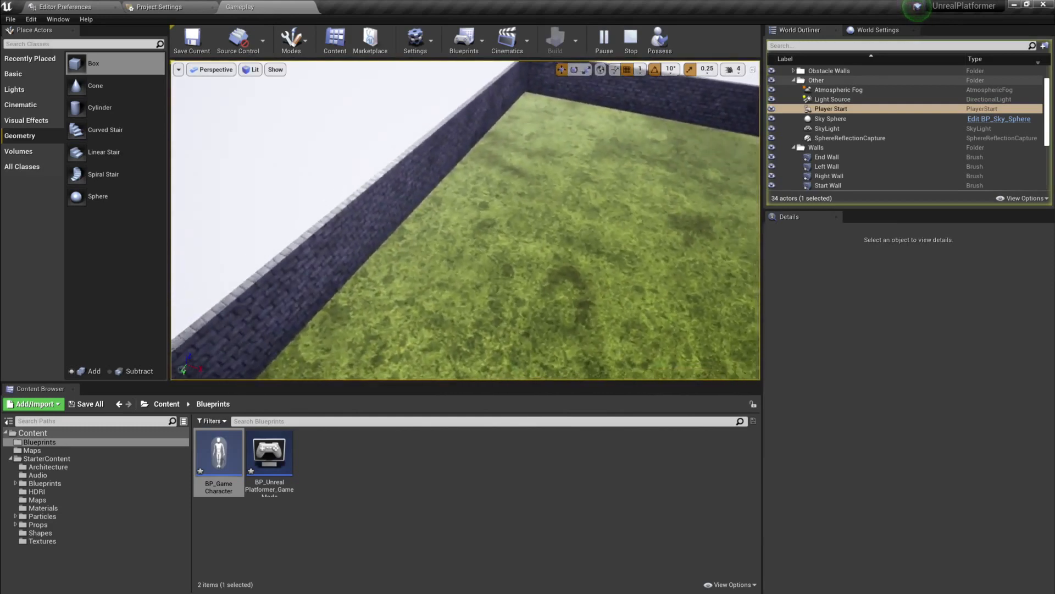
key(s)
right_drag(429, 204, 452, 186)
key(w)
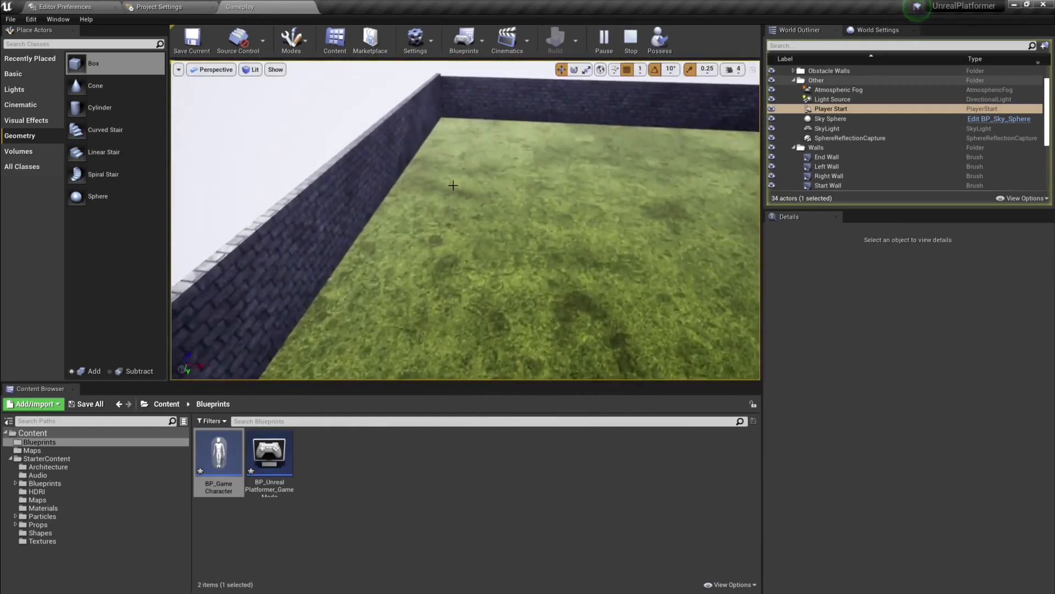
- Possess the player again to check its first-person view, and stop the play session
click(659, 39)
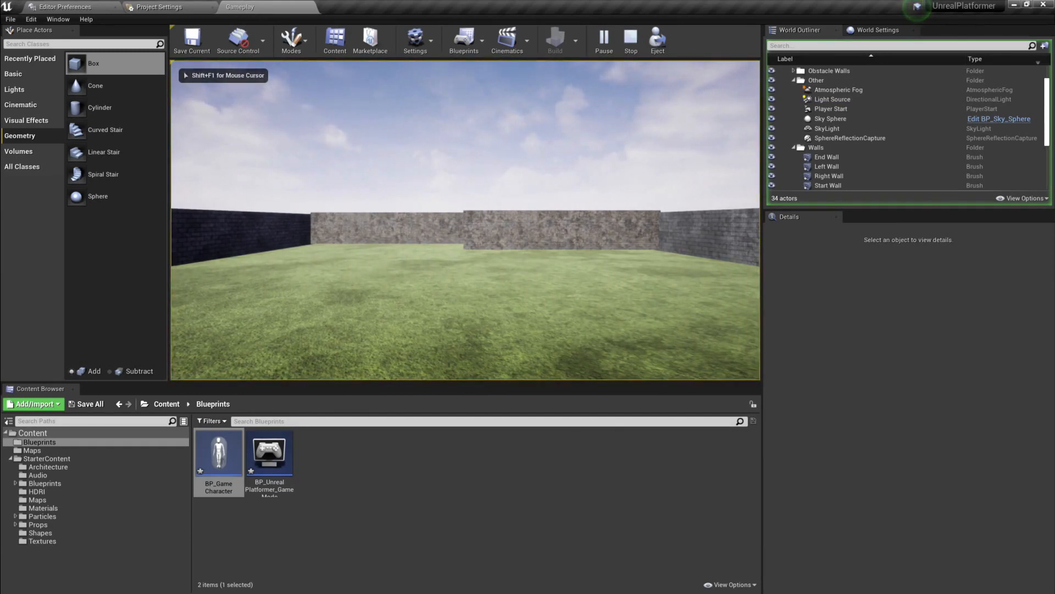
key(shift+F1)
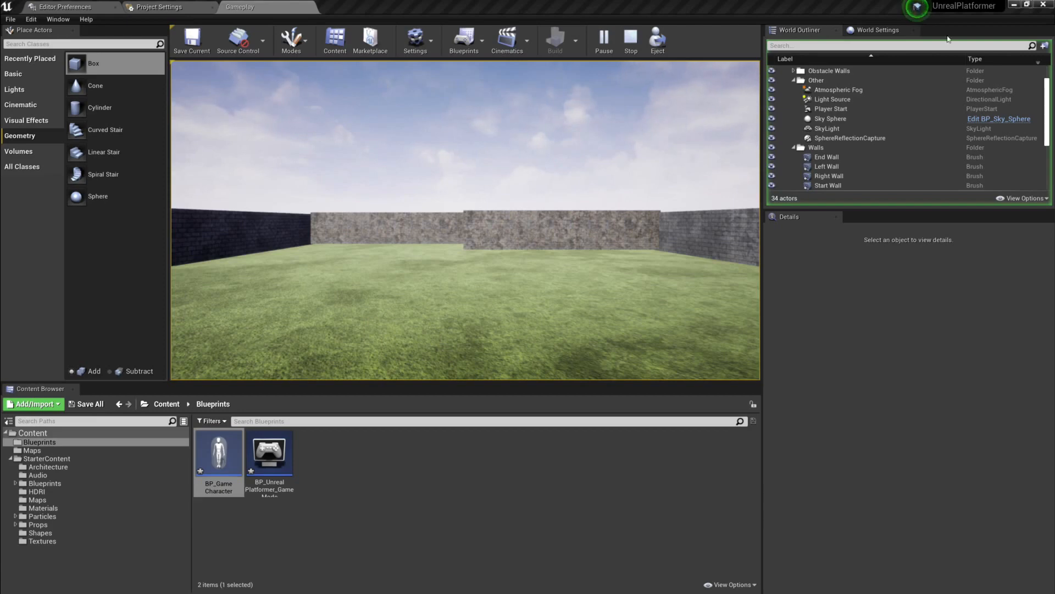
click(631, 40)
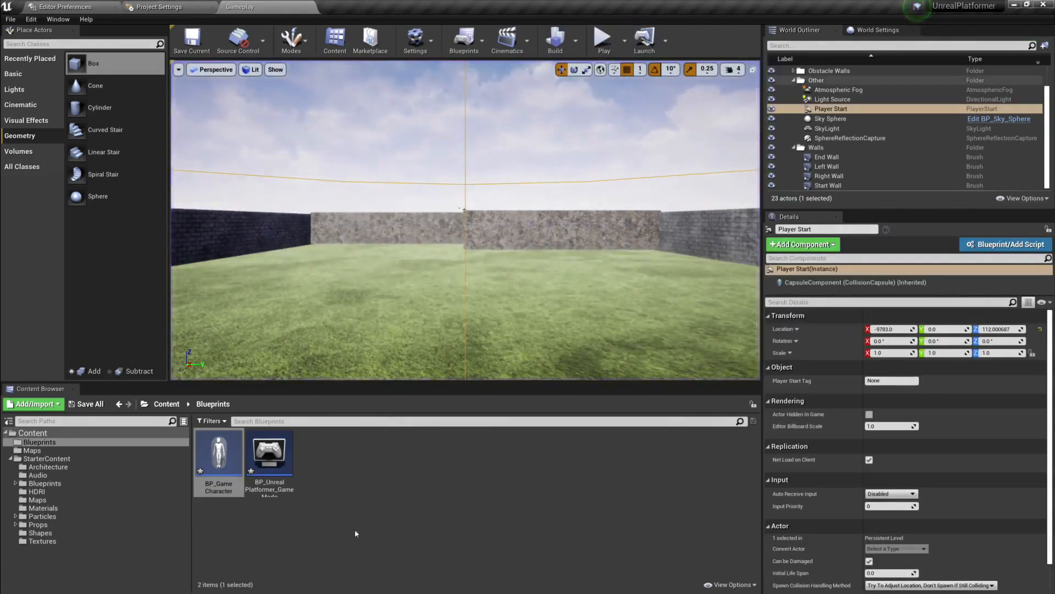
- Open the BP_GameCharacter Blueprint and dock its editor beside the Gameplay level in the main window
double_click(209, 446)
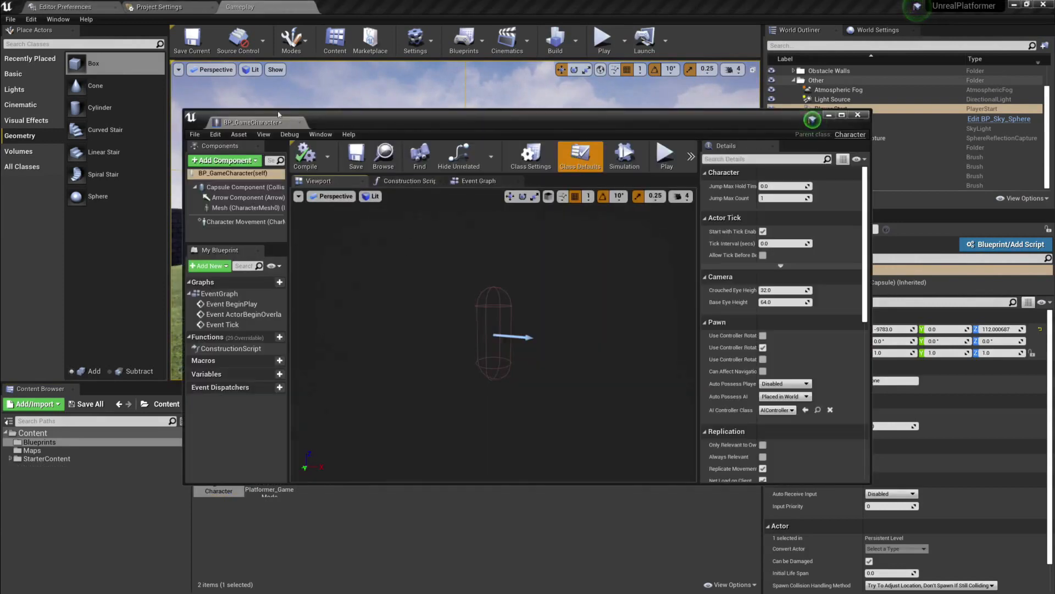
drag(250, 122, 341, 9)
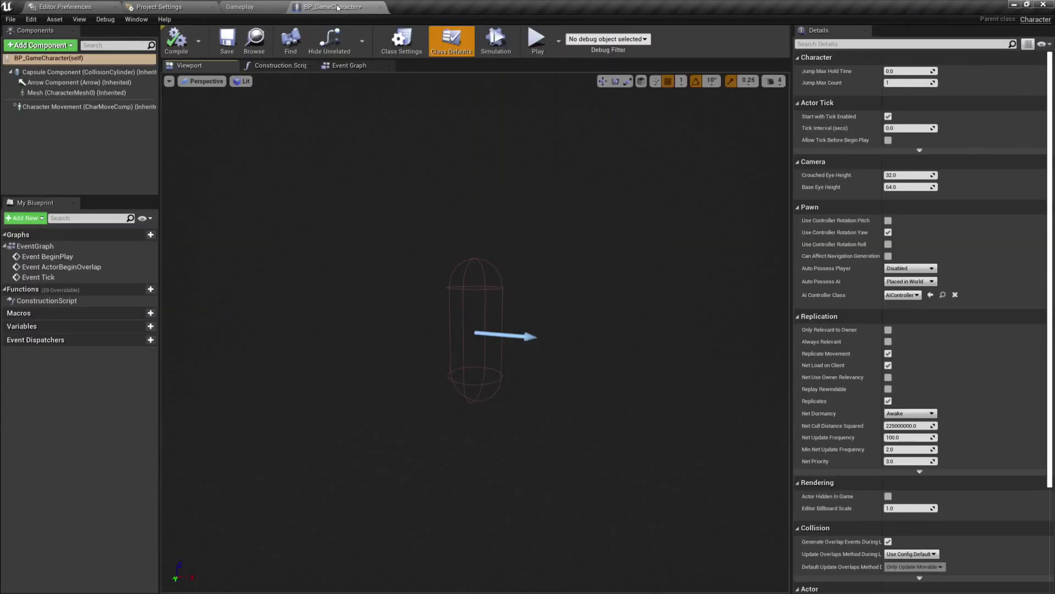
- Save the BP_GameCharacter Blueprint and look through the skeletal meshes available for its inherited Mesh component
click(227, 39)
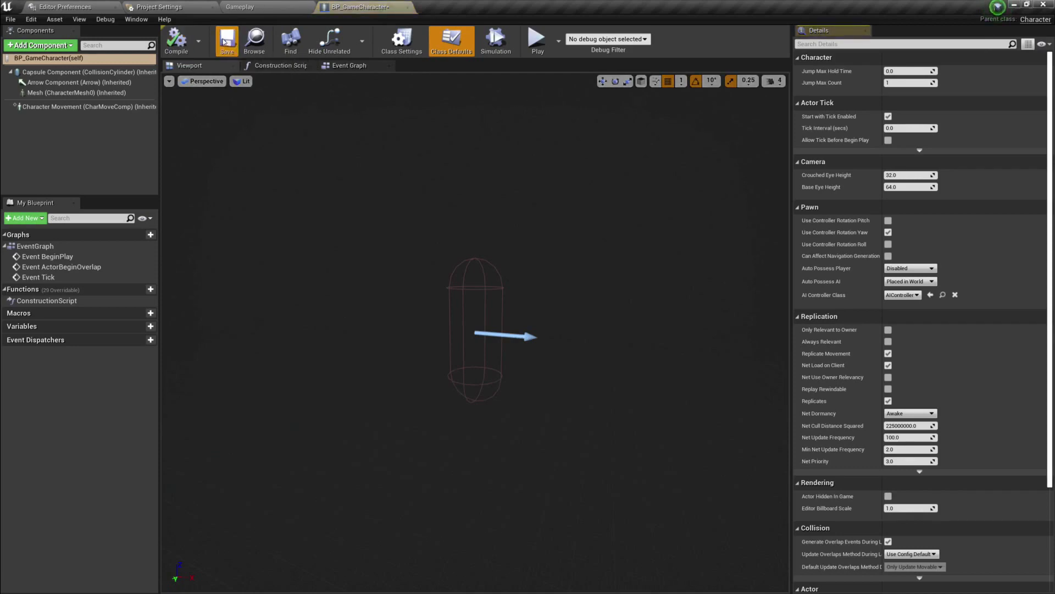
mouse_move(461, 246)
right_down()
mouse_move(456, 297)
mouse_move(528, 280)
mouse_move(460, 246)
right_up()
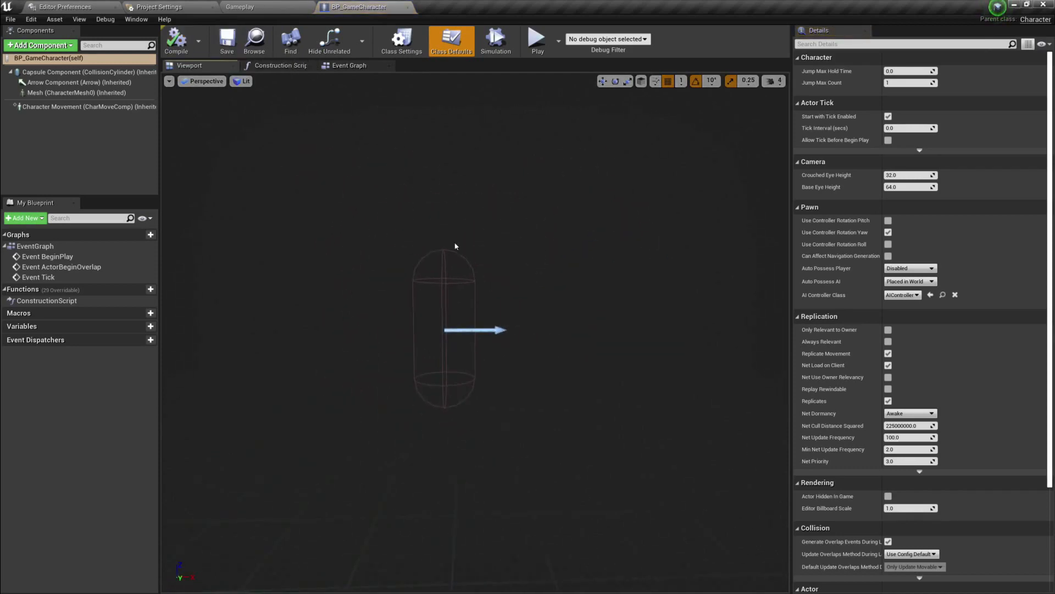
click(77, 93)
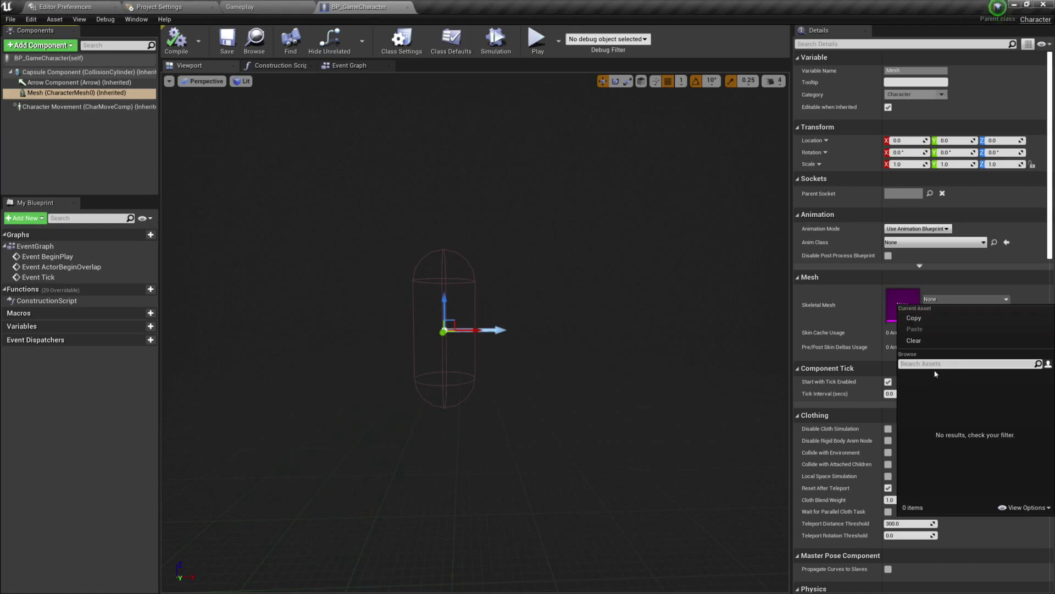
click(50, 144)
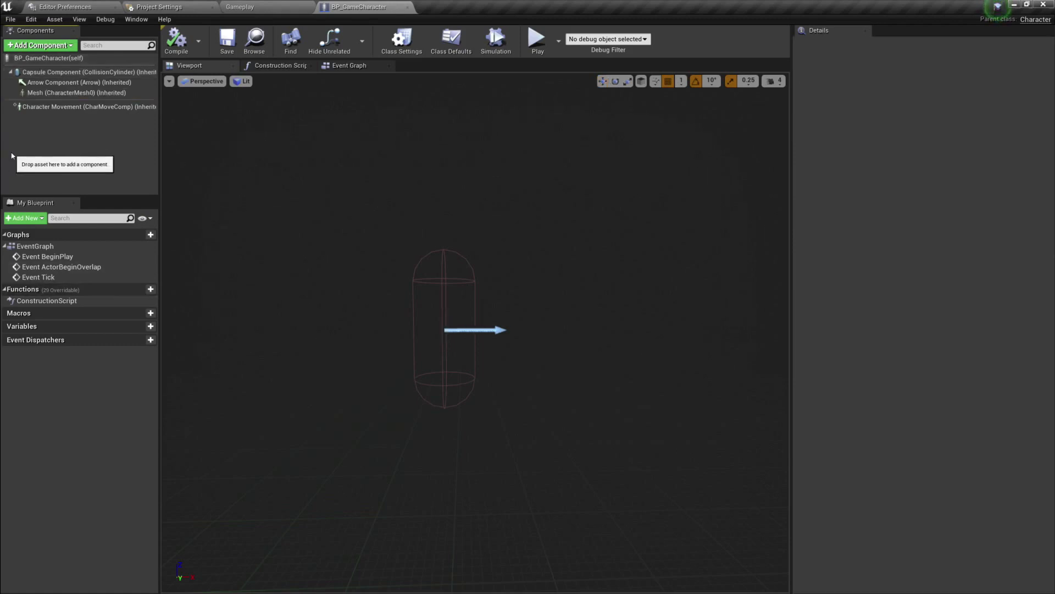
- Add a Static Mesh component to BP_GameCharacter under the capsule
click(38, 45)
text(stat)
click(34, 110)
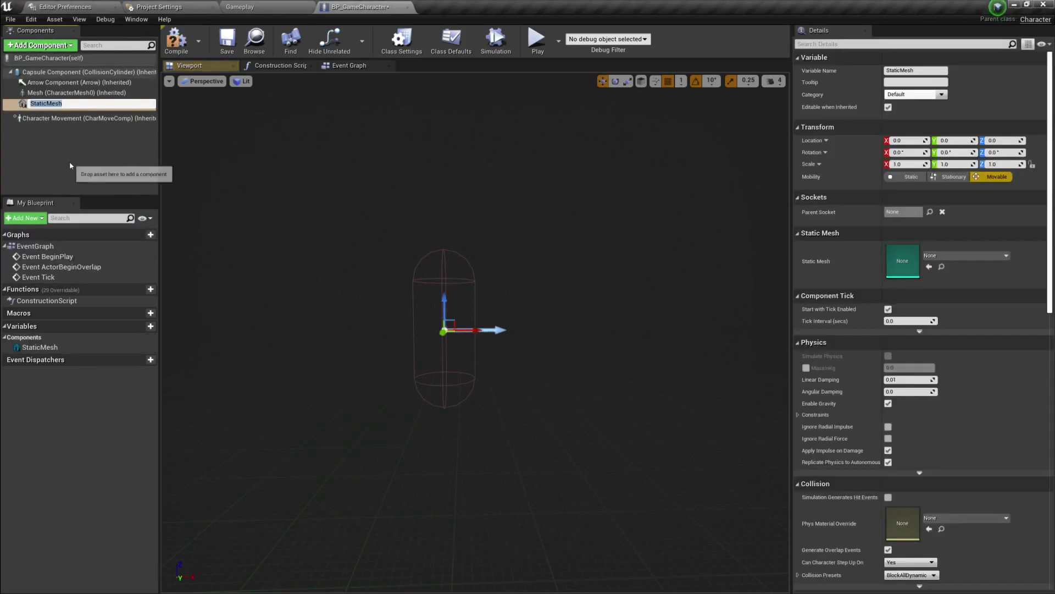
- Assign MaterialSphere as the mesh of the StaticMesh component and save the Blueprint
click(44, 103)
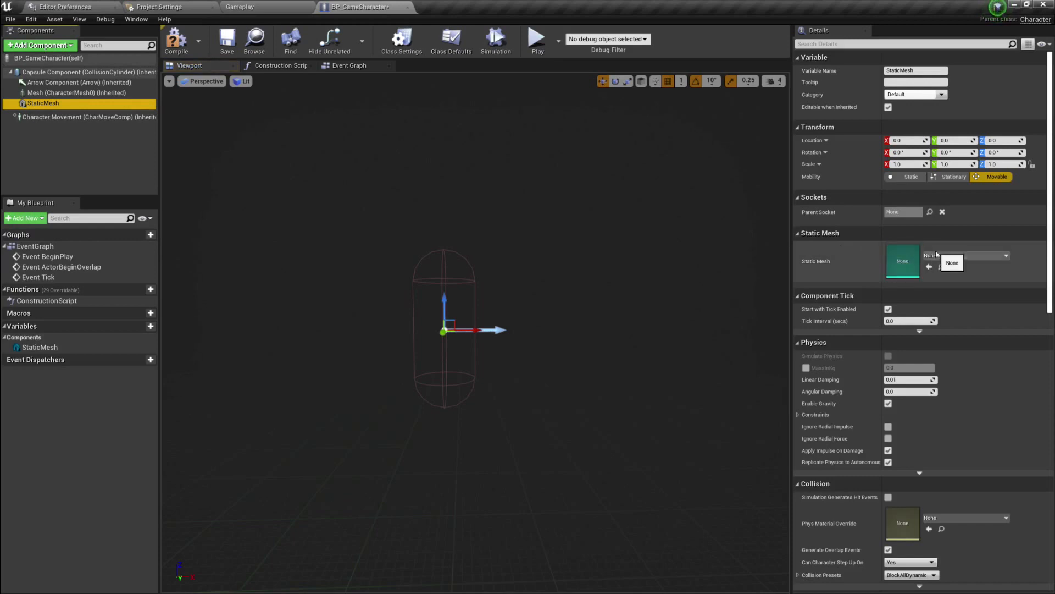
click(966, 255)
click(937, 355)
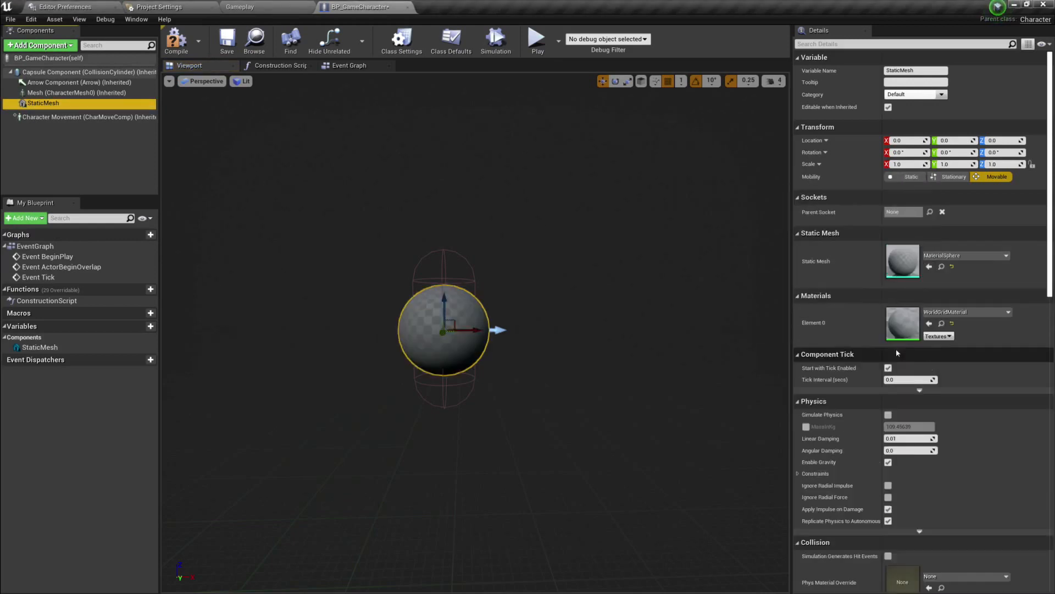
click(222, 41)
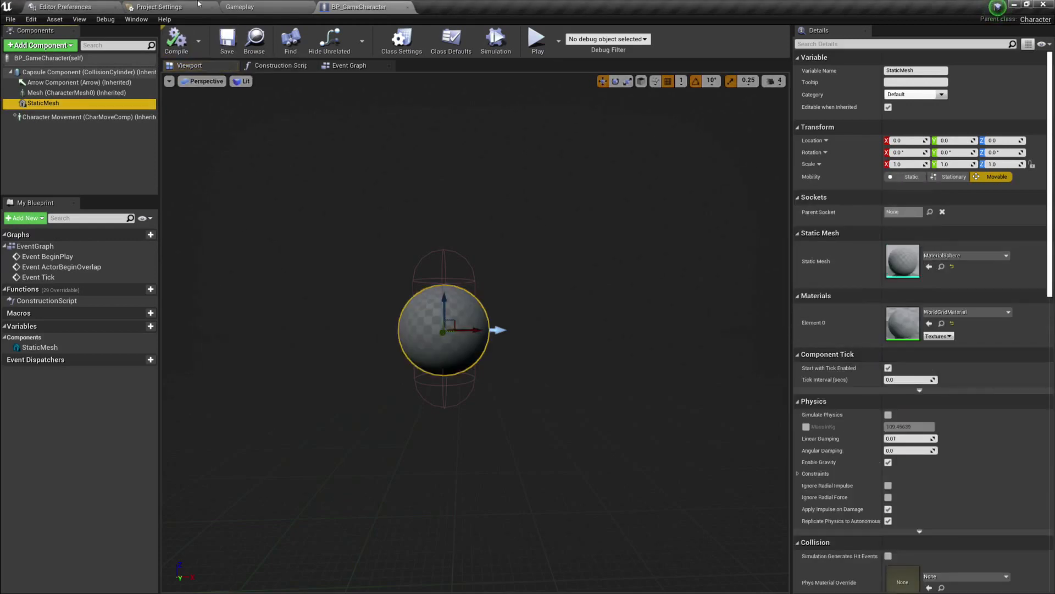
- Play the Gameplay level, eject from the player to examine the sphere character beside the wall, and stop the session
click(240, 6)
click(604, 39)
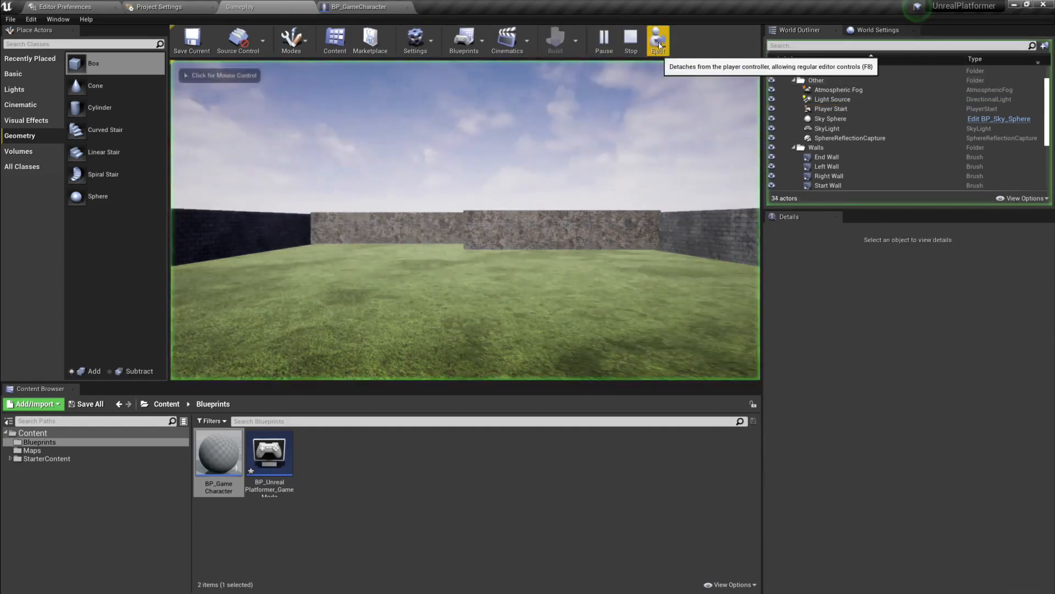
click(659, 40)
mouse_move(549, 160)
right_down()
mouse_move(551, 170)
mouse_move(549, 160)
right_up()
key(Escape)
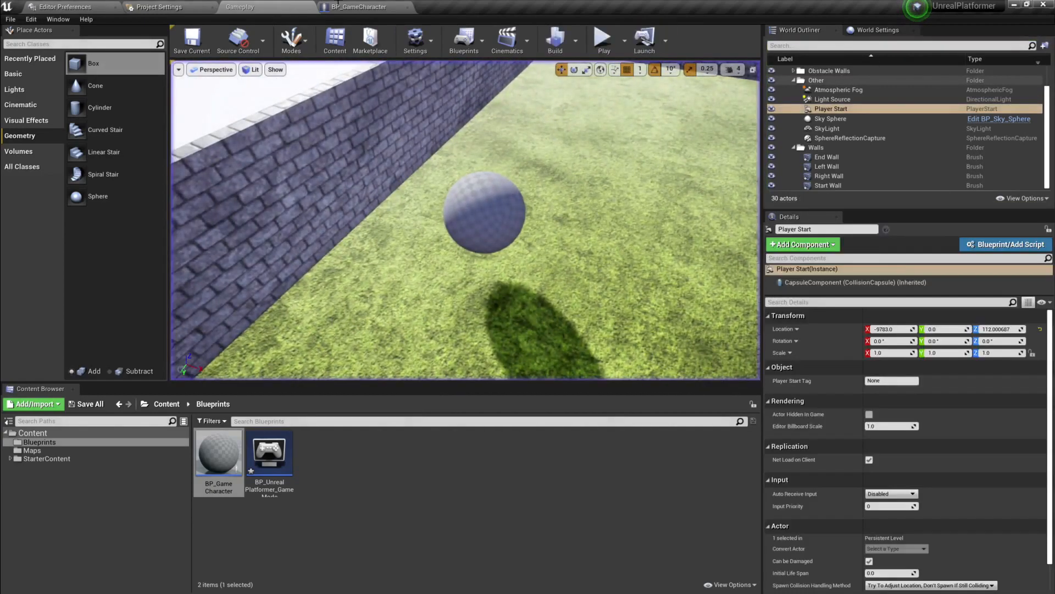
- Change the character's StaticMesh component to use Shape_Cone and compile the Blueprint
click(348, 7)
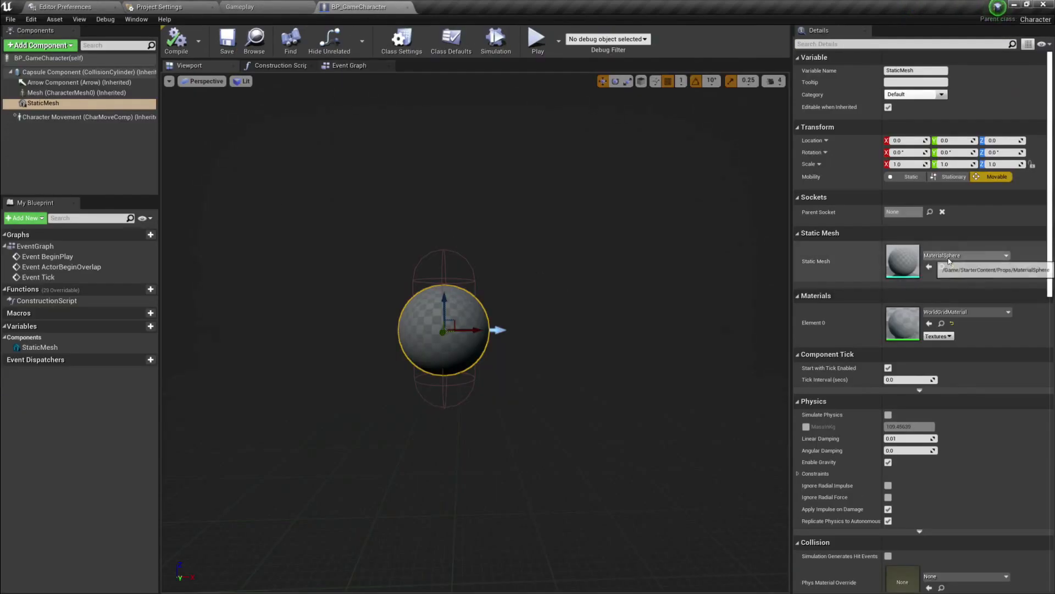
click(964, 255)
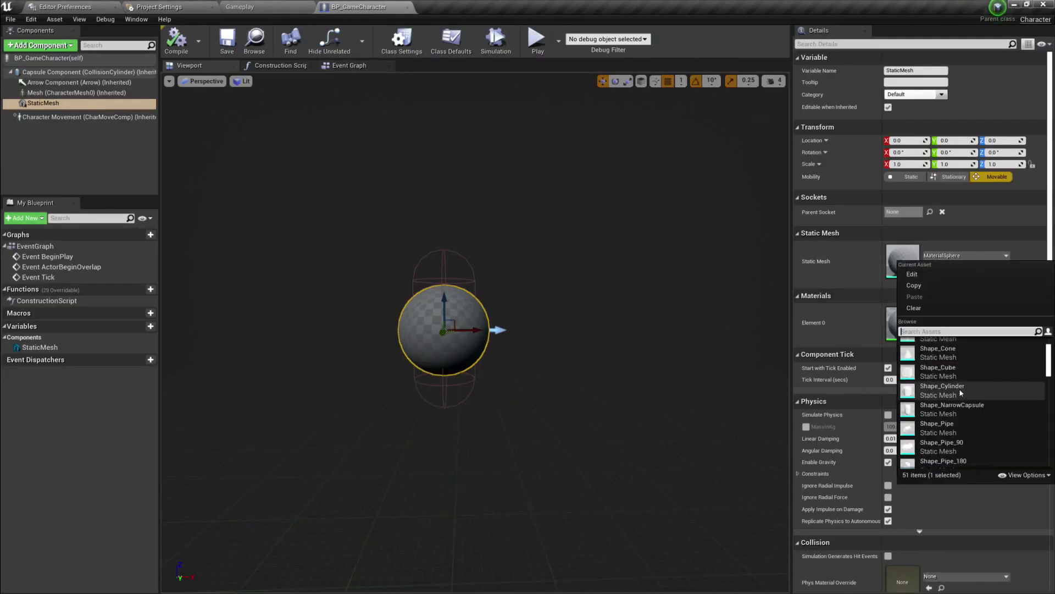
click(960, 387)
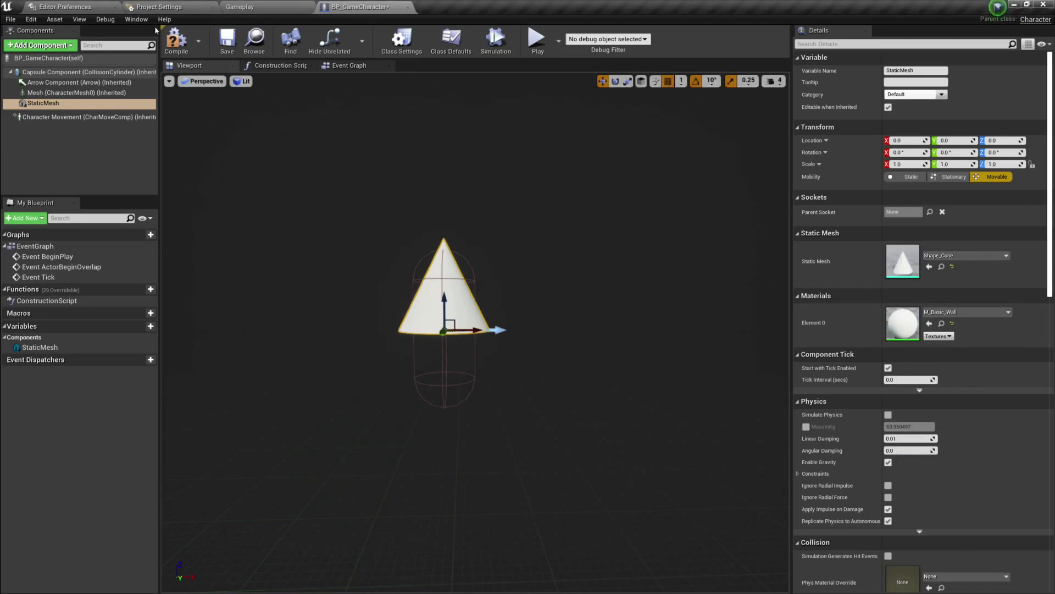
click(176, 40)
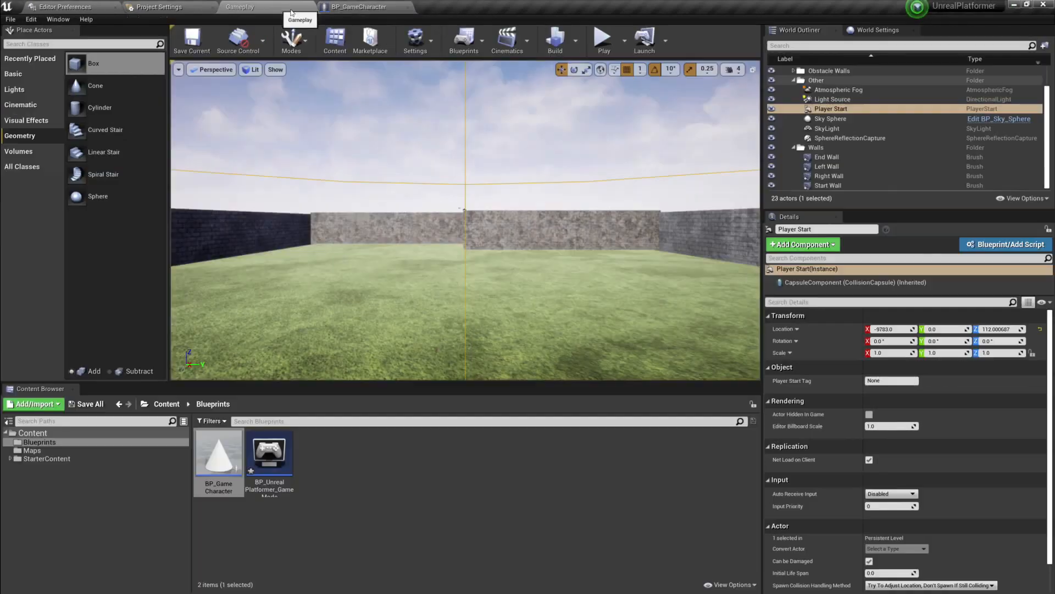
- Play the Gameplay level again and eject from the player to examine the cone-shaped character
click(299, 7)
click(653, 48)
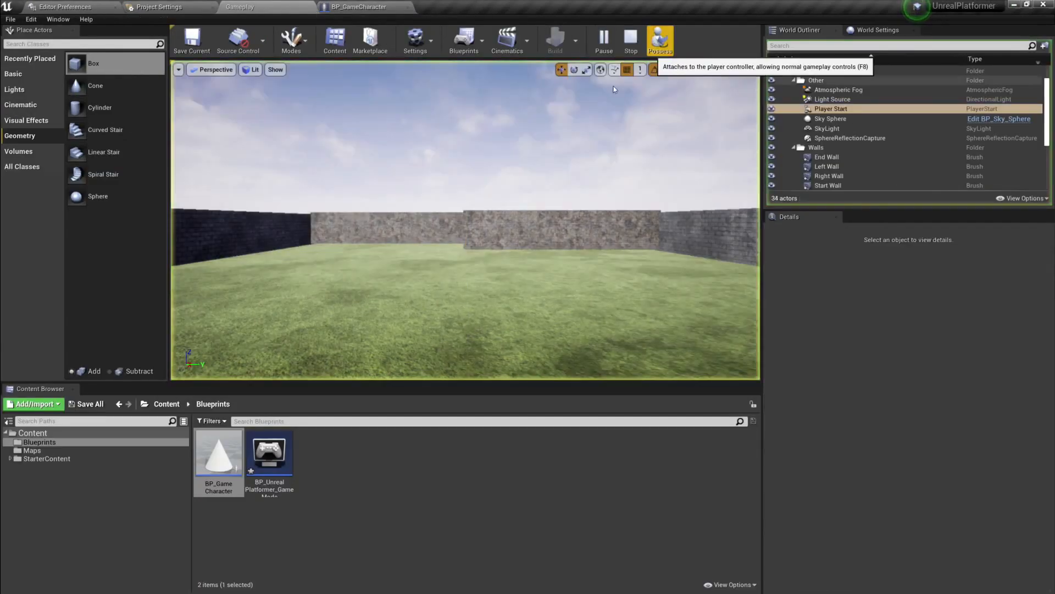
- Look around the running level to examine the detached player character's cone mesh, and end the play session
key(s)
right_drag(550, 165, 396, 186)
right_drag(427, 254, 426, 252)
key(d)
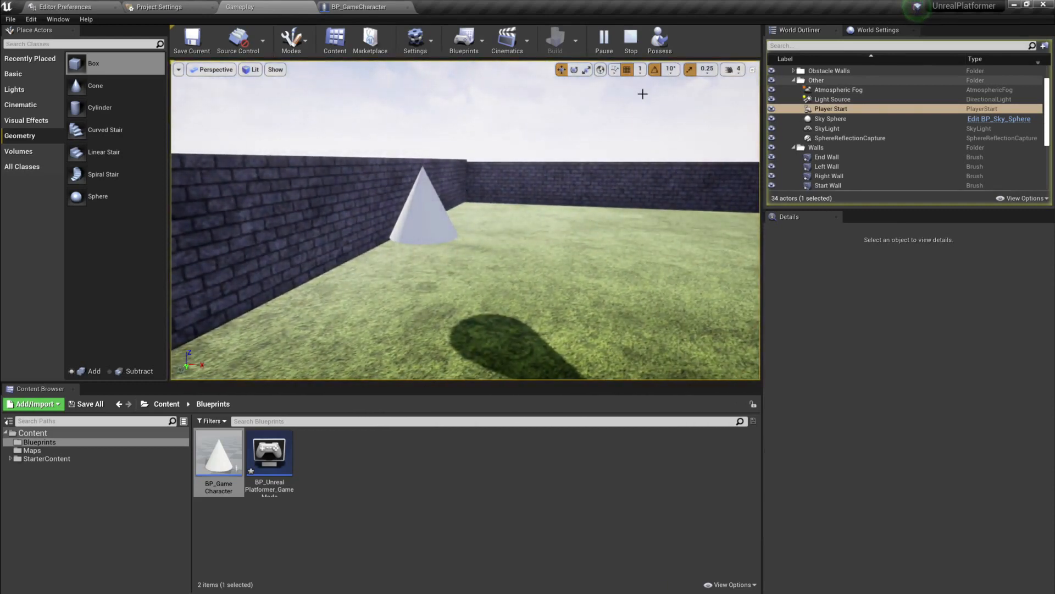
click(632, 37)
- Delete the StaticMesh cone component from the BP_GameCharacter blueprint, then compile and save it
click(359, 6)
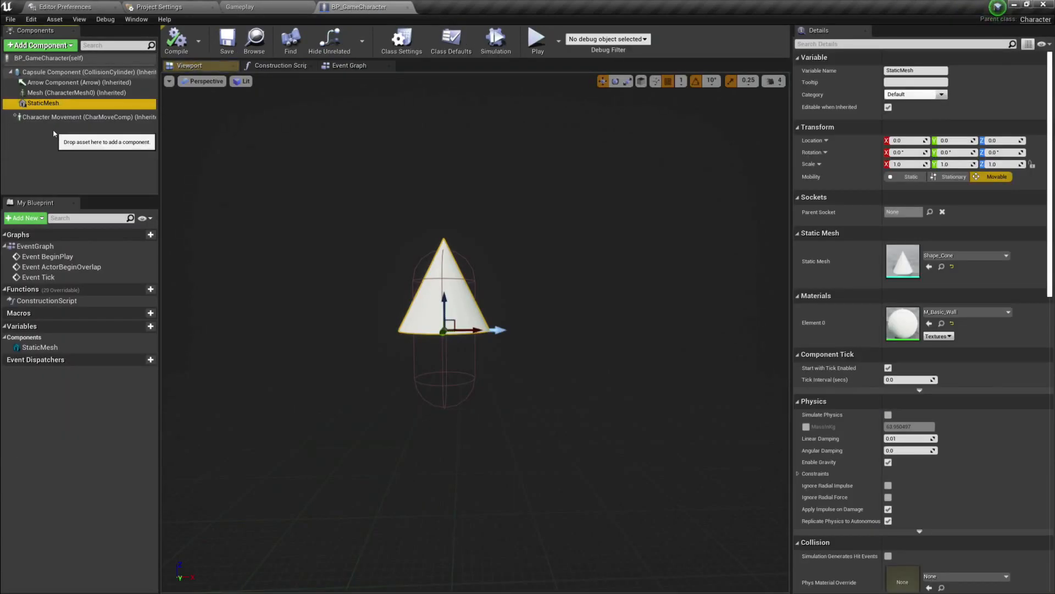
key(Delete)
click(176, 38)
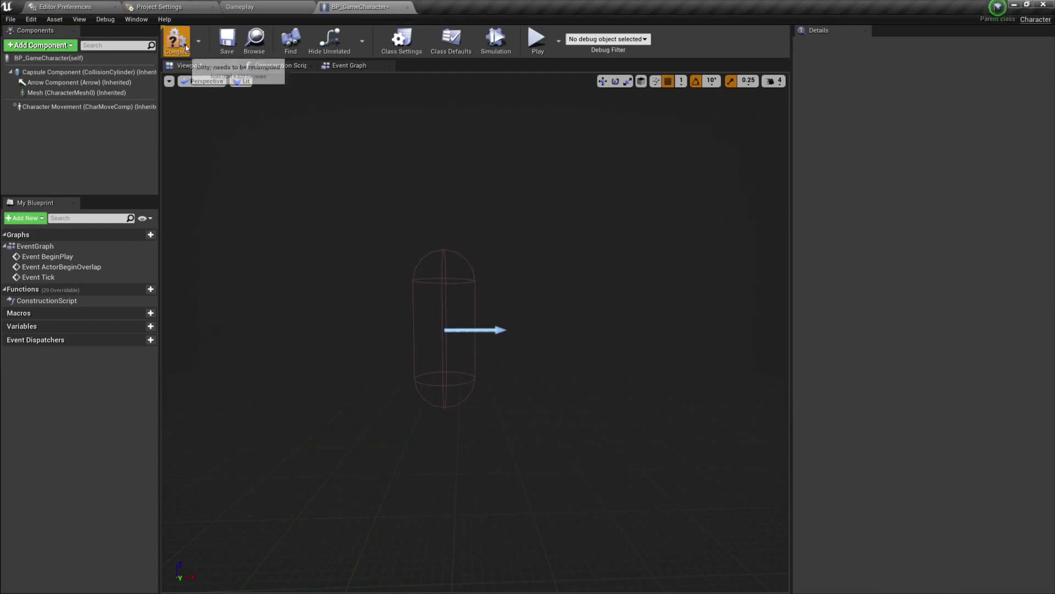
click(227, 39)
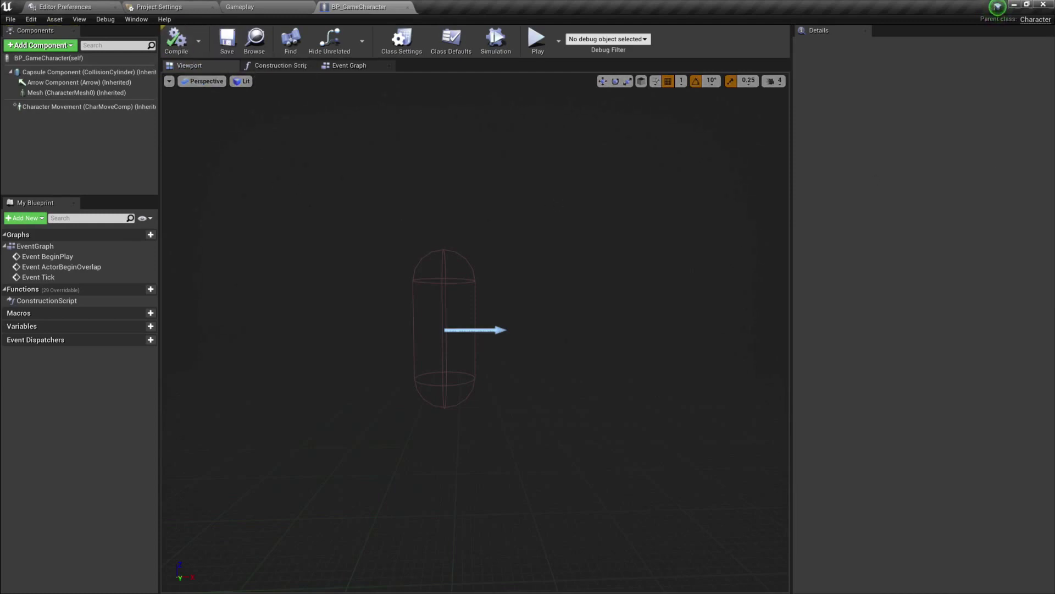
- Add a Camera component to BP_GameCharacter and save the blueprint
click(56, 46)
text(ca)
key(Return)
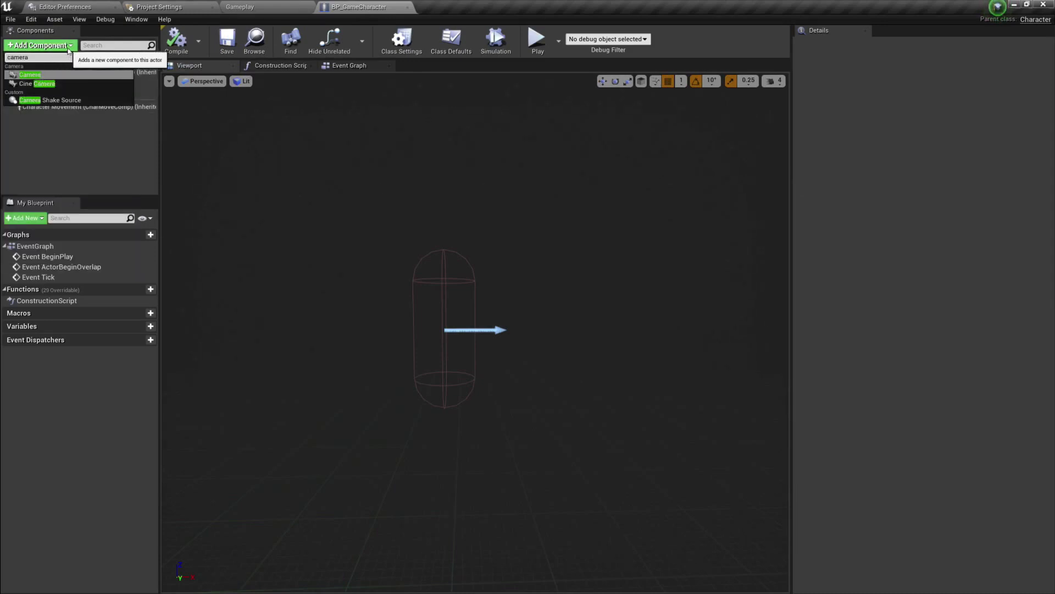
key(Return)
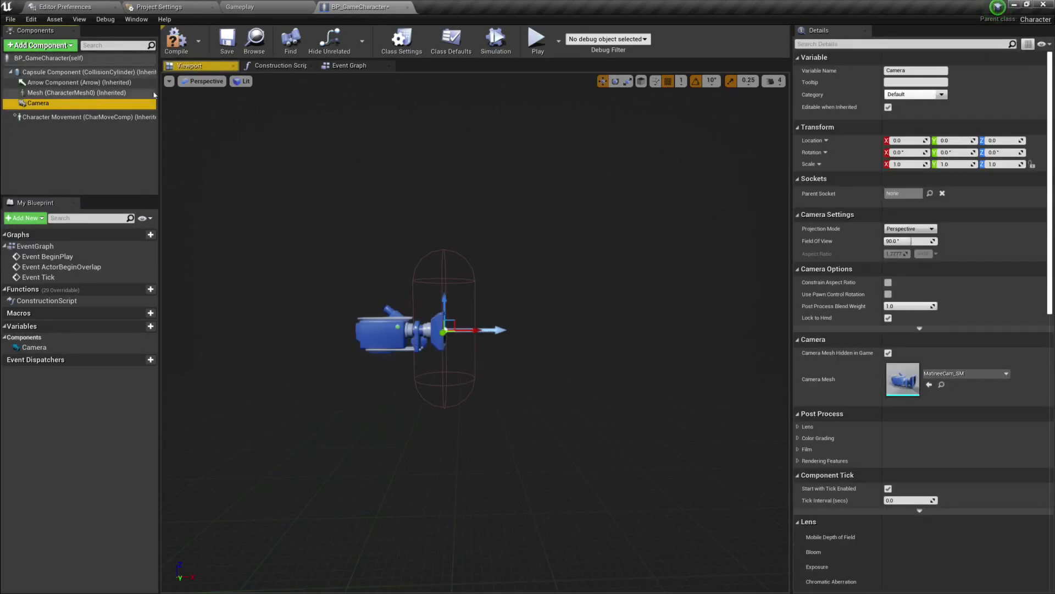
click(226, 39)
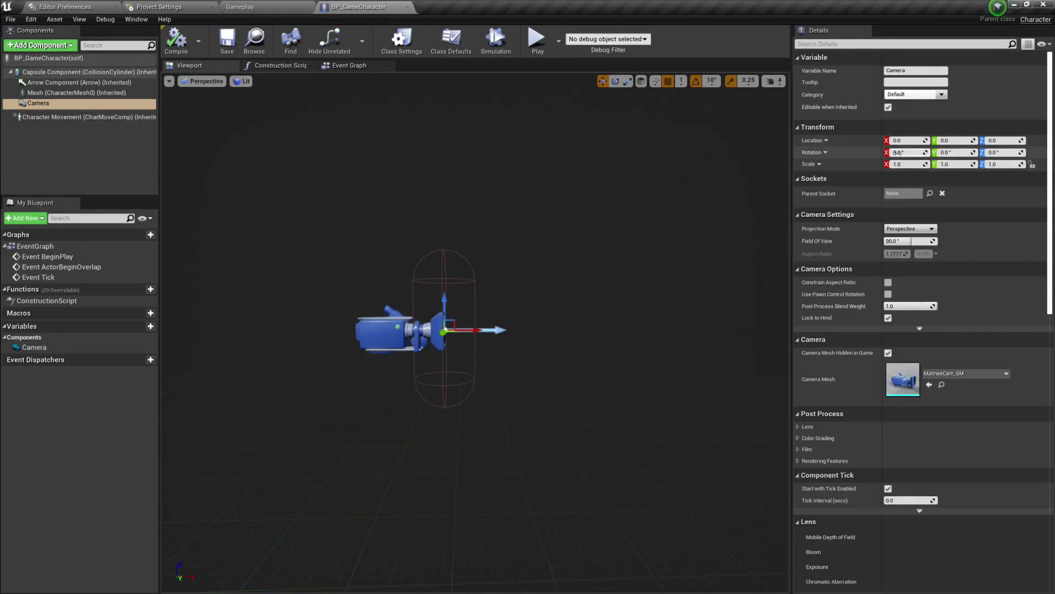
- Set the camera's location to X 20 and Z 60, and compile the blueprint
click(894, 141)
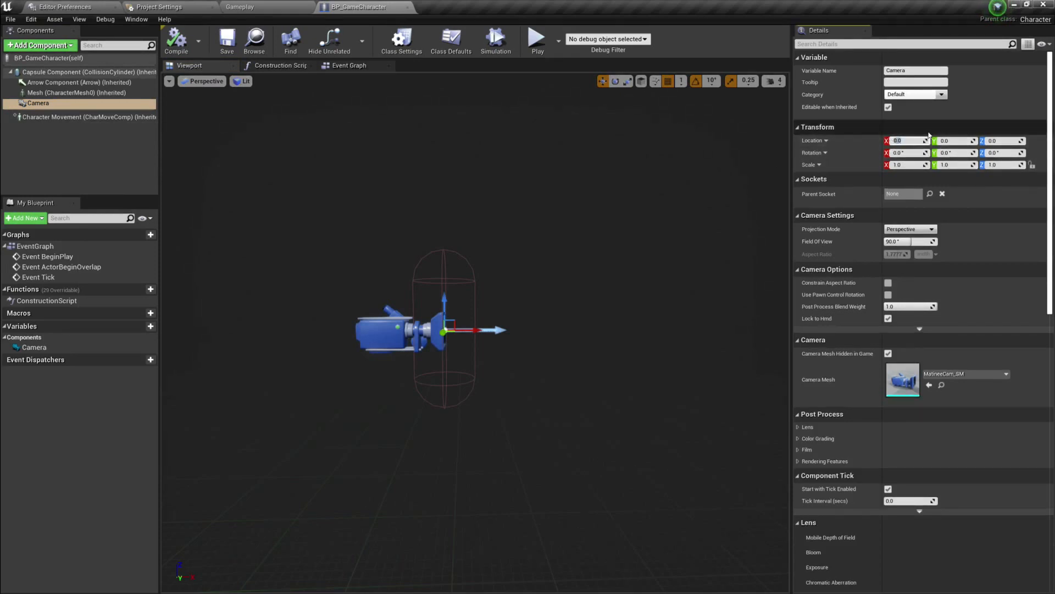
text(51)
key(Return)
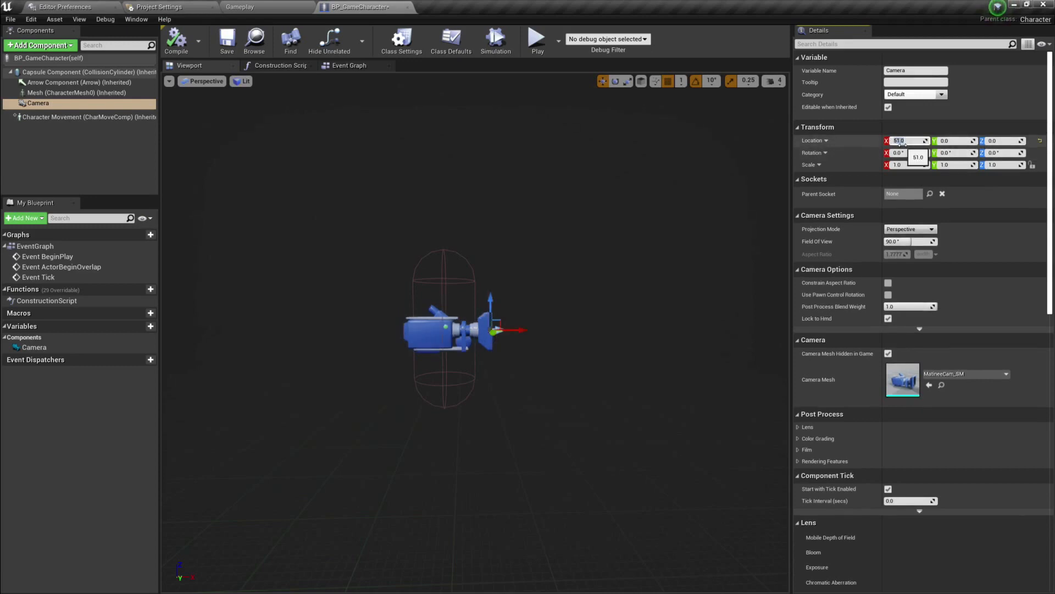
text(20)
key(Tab)
key(Tab)
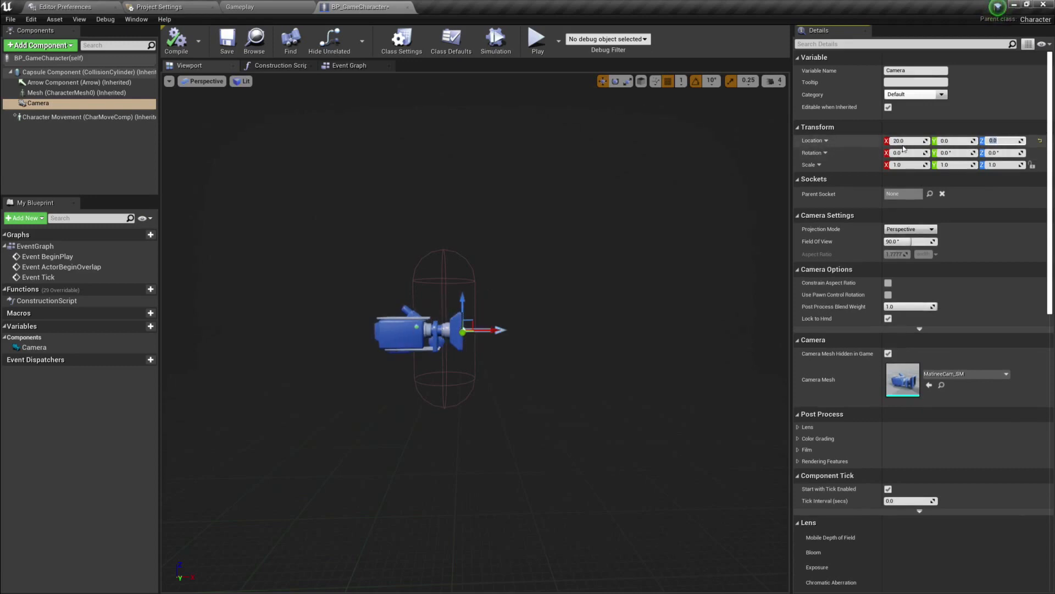
text(60)
key(Return)
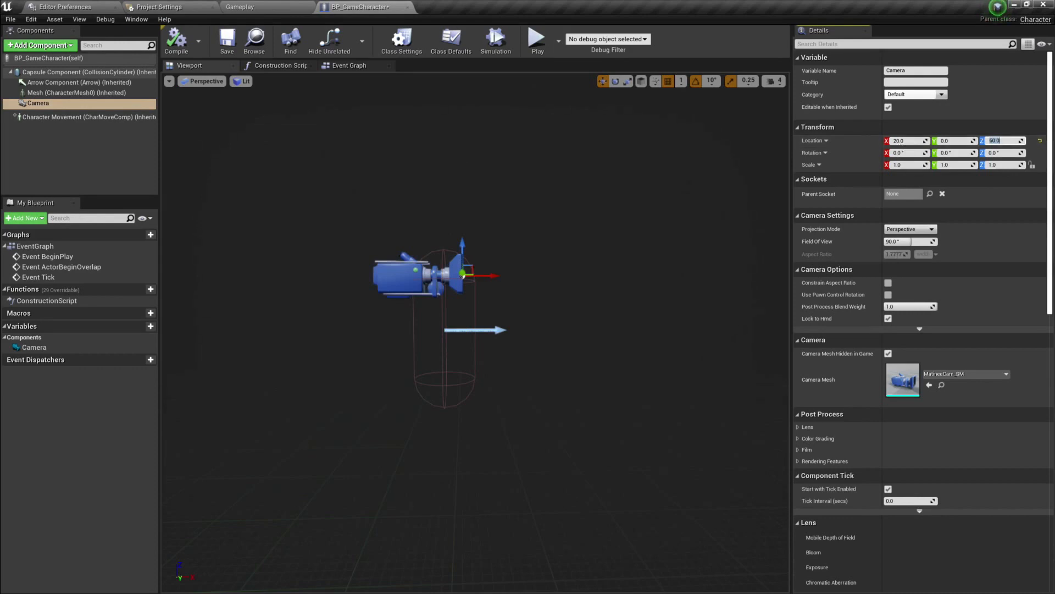
click(183, 47)
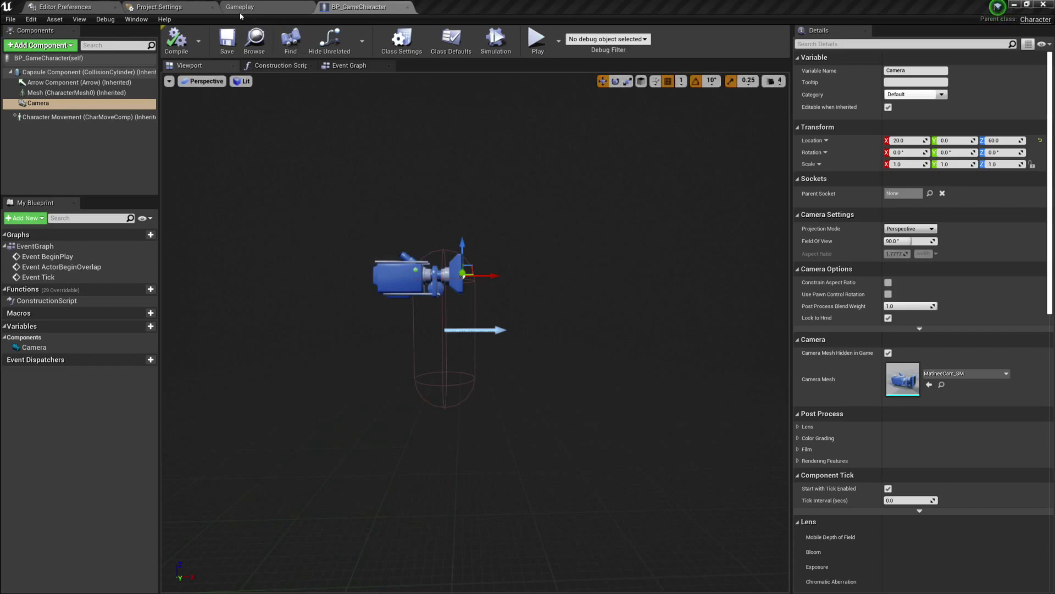
- Add an action mapping named Jump in the project's engine input settings
click(72, 7)
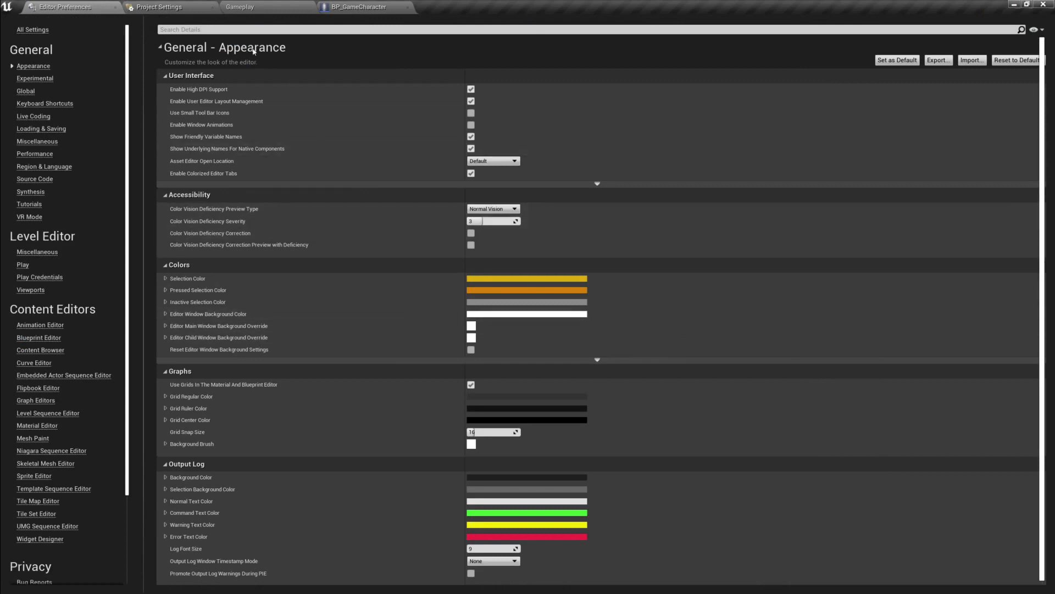
click(167, 8)
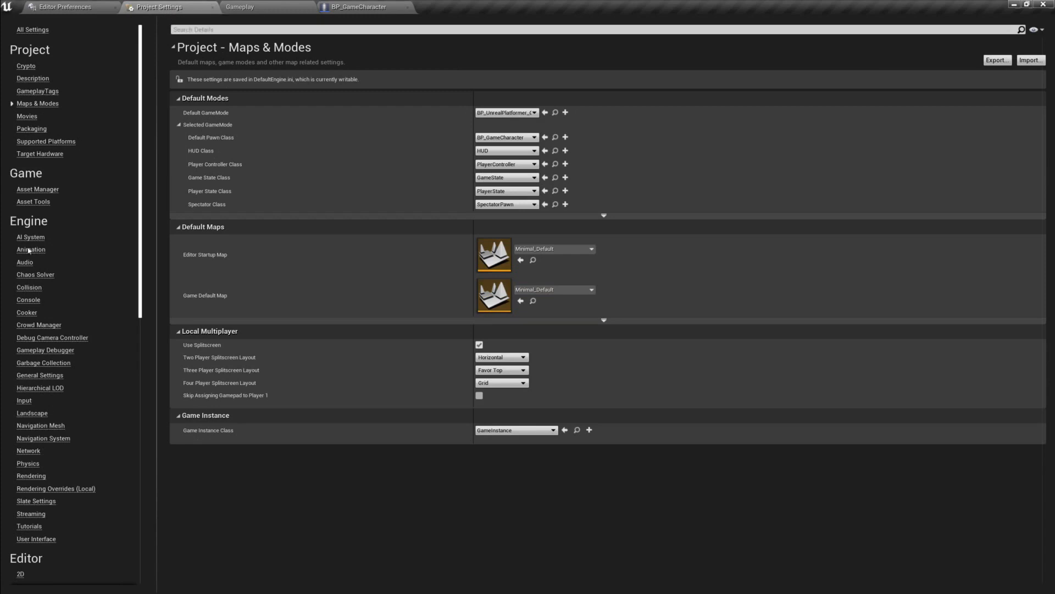
click(25, 401)
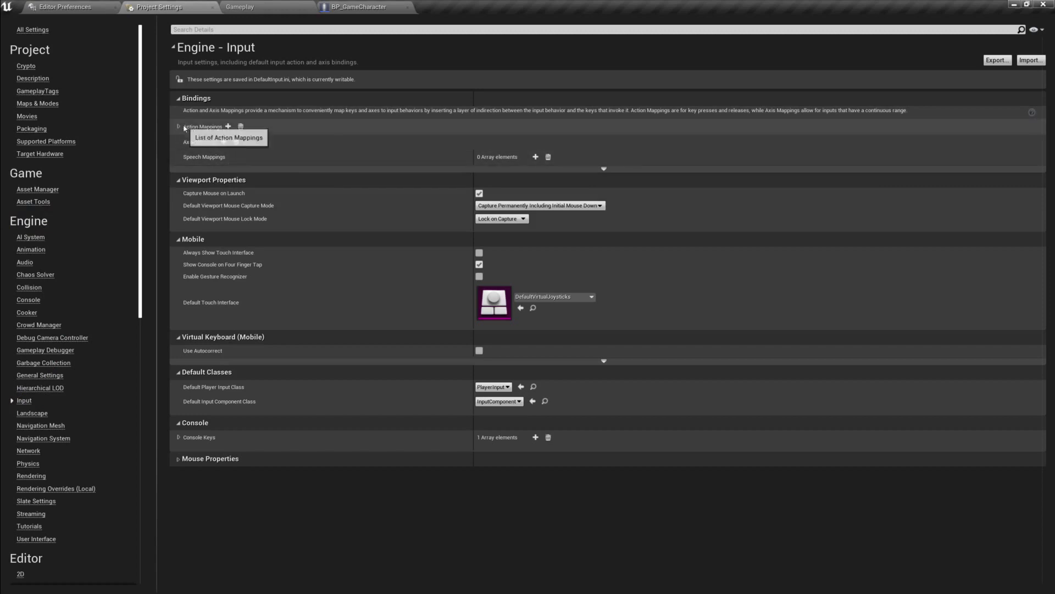
click(228, 126)
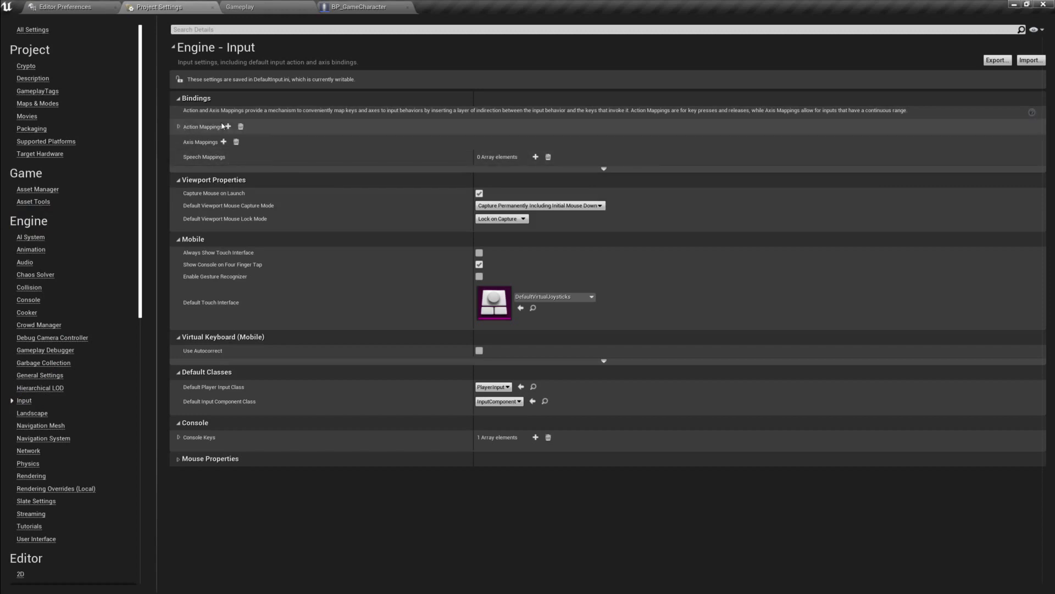
click(188, 130)
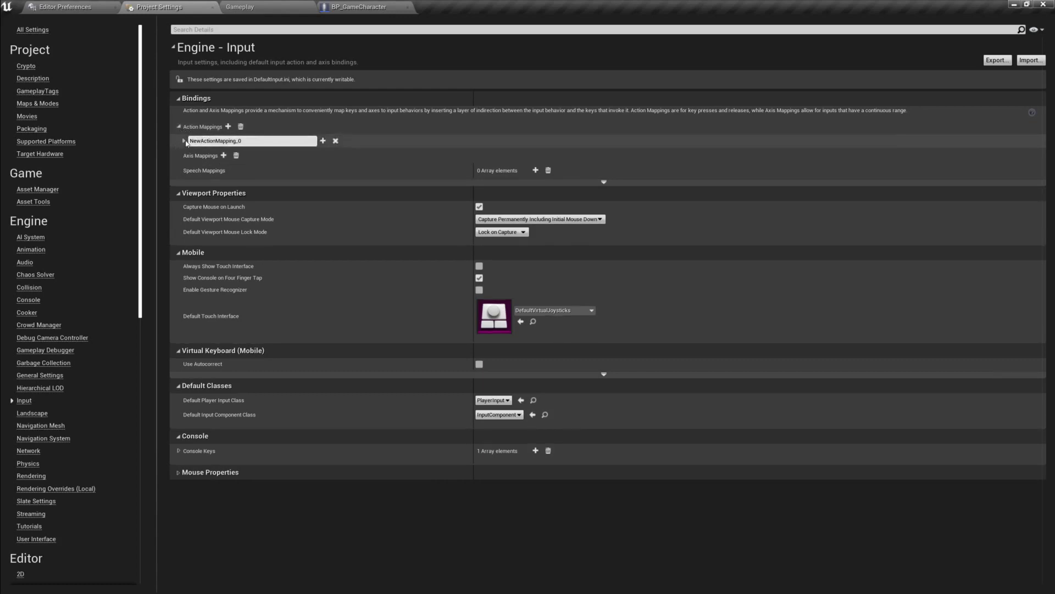
click(184, 140)
click(215, 140)
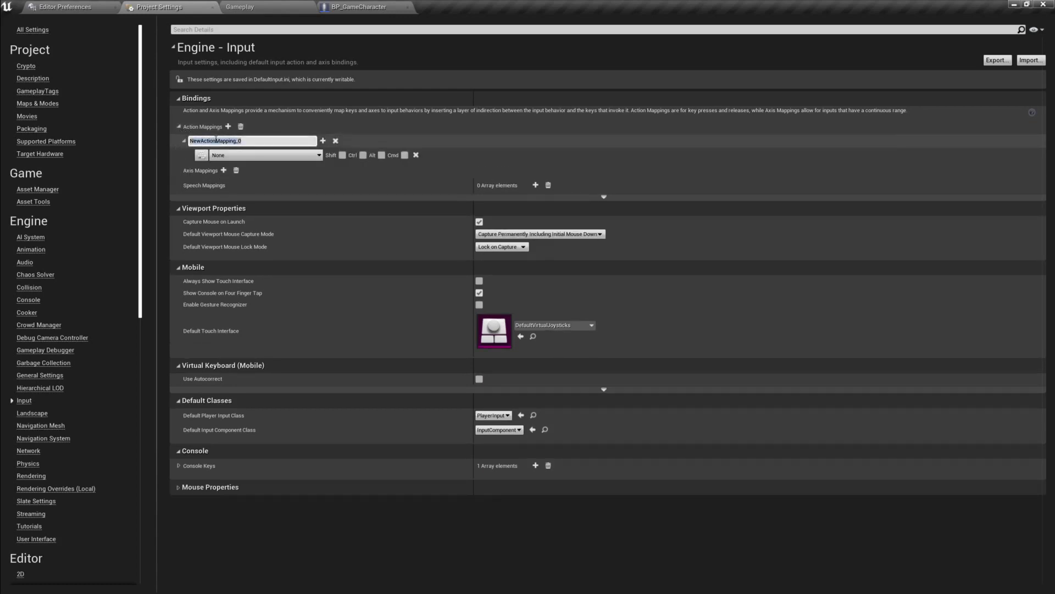
text(Jump)
key(Return)
- Bind the Jump action mapping to the Space Bar key
click(242, 156)
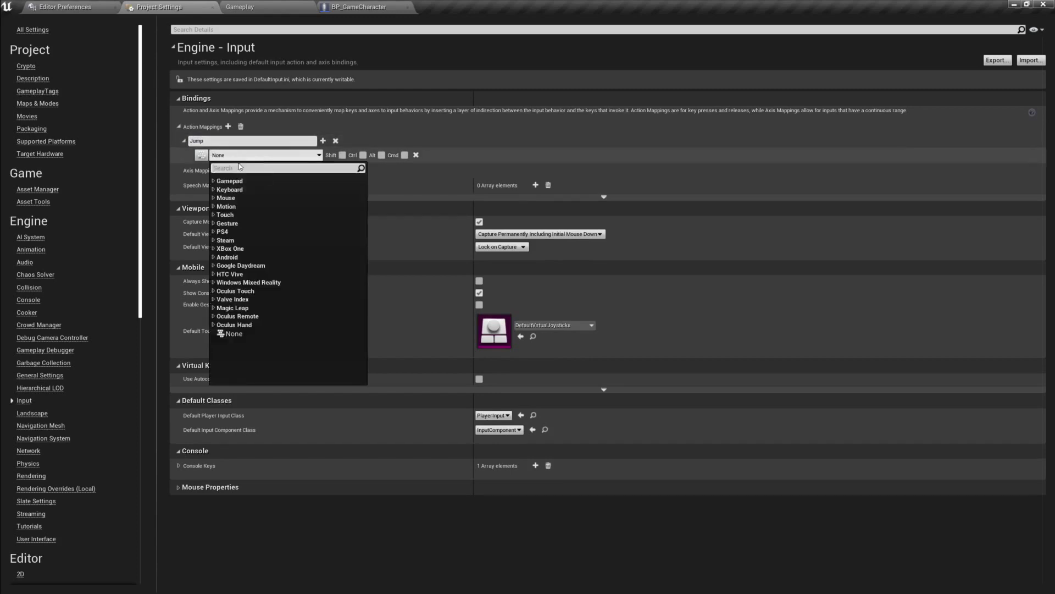
text(space)
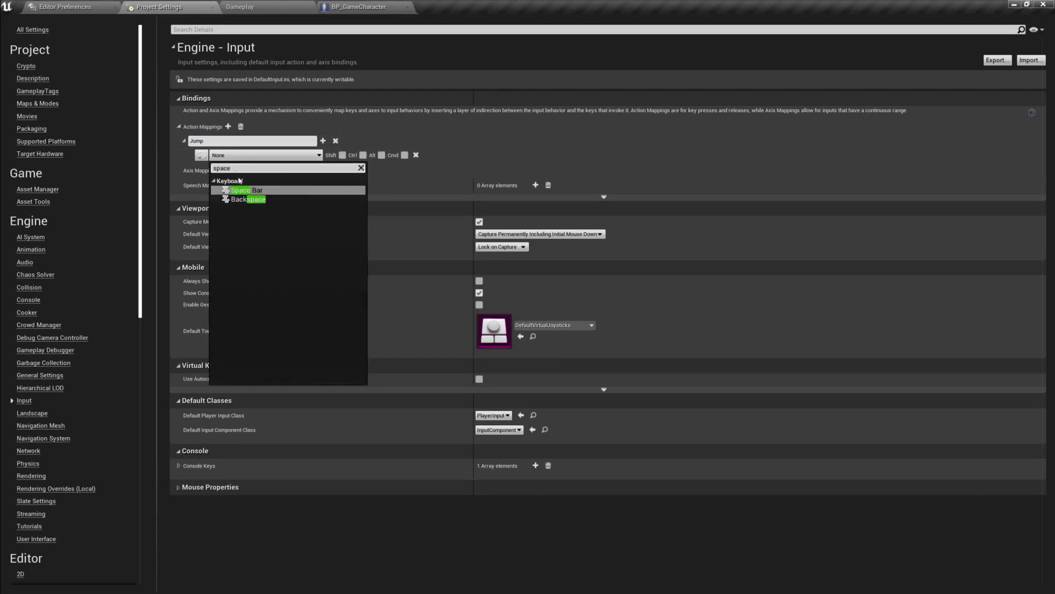
click(241, 189)
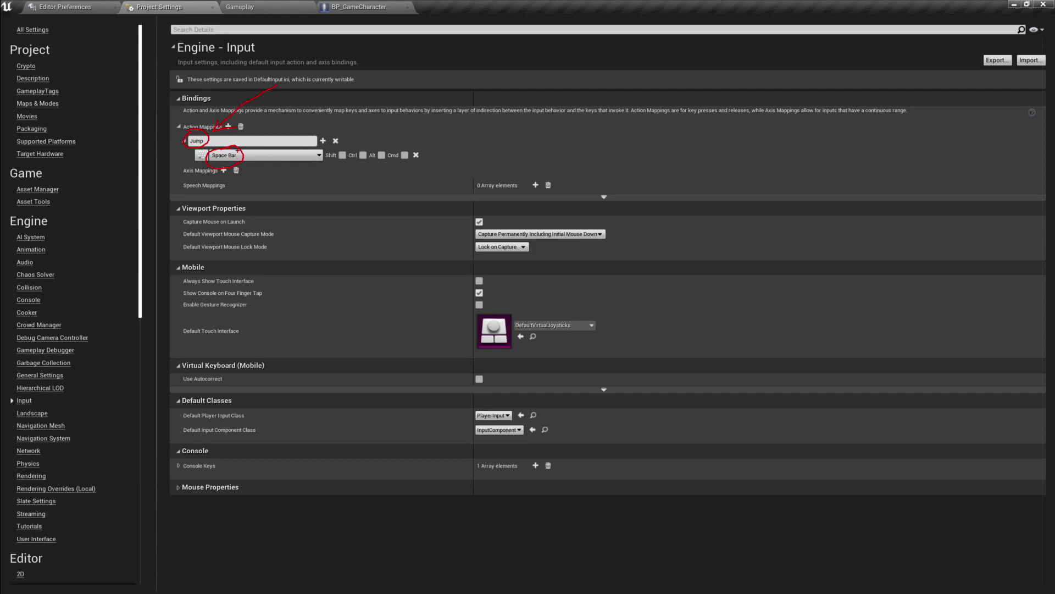
key(Escape)
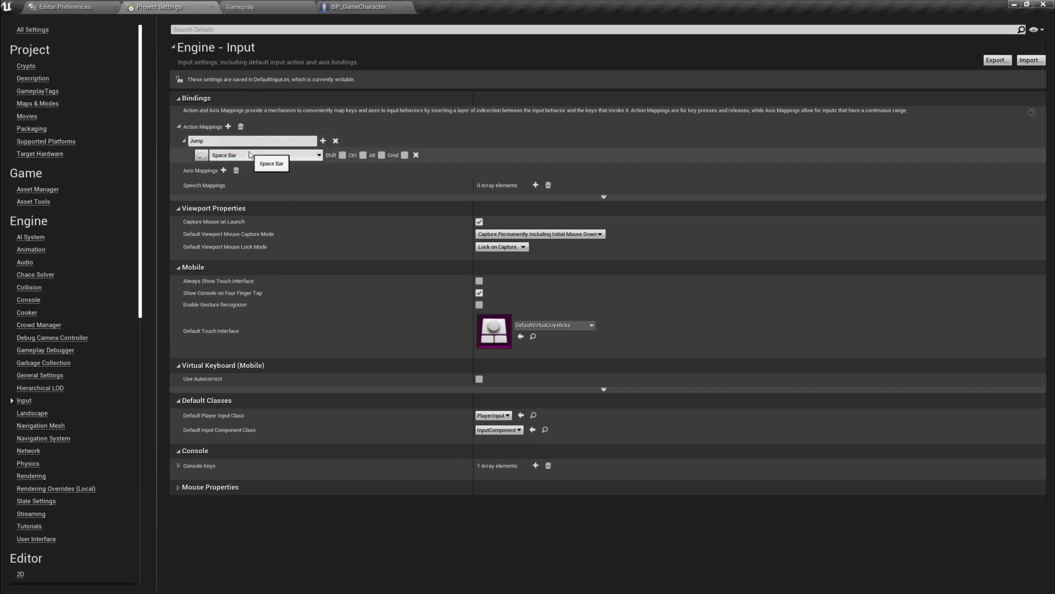
- Add a second key binding to the Jump action mapping and assign it the keyboard key A
click(306, 159)
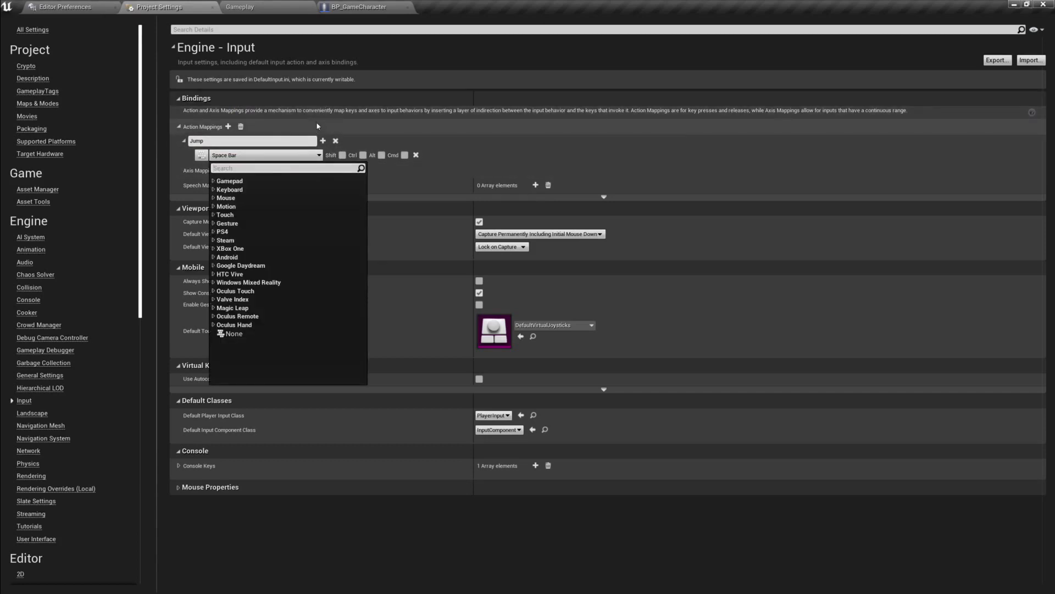
click(322, 141)
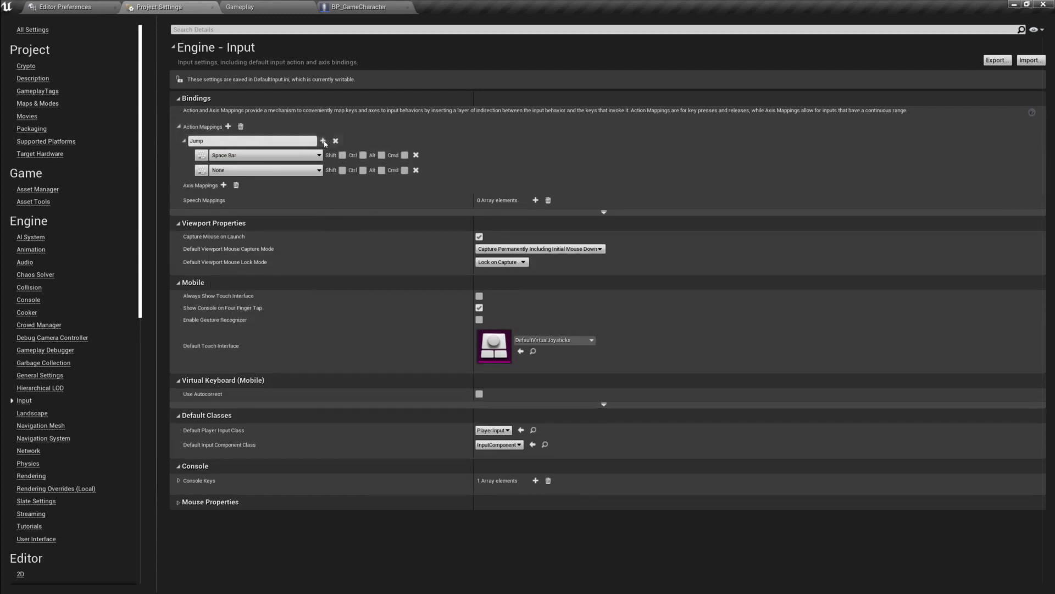
click(238, 169)
text(A)
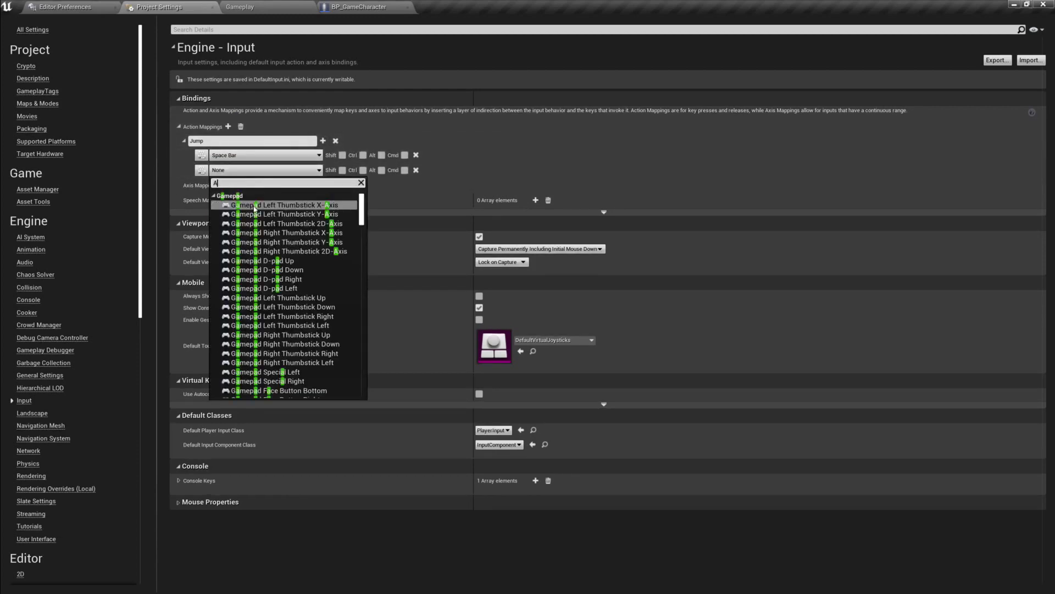
click(214, 196)
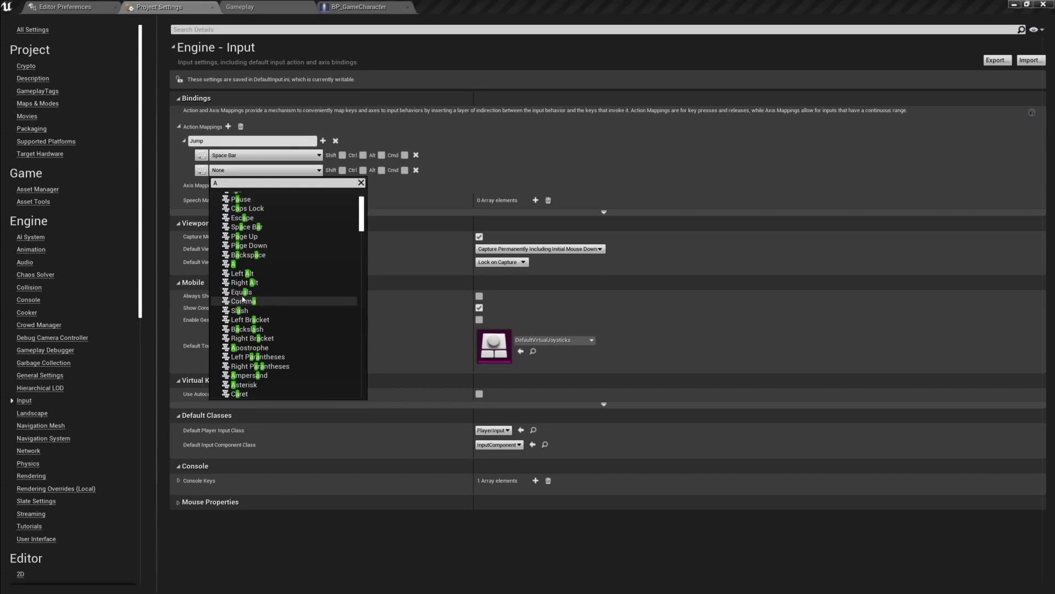
click(233, 264)
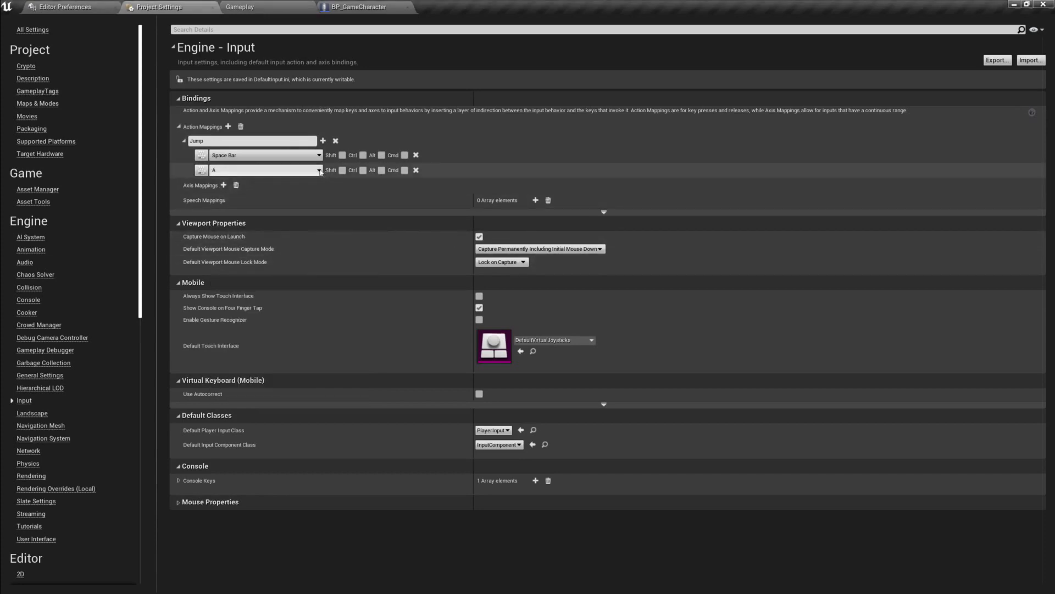
- Examine the input options available for Jump's second binding under Gesture, PS4, XBox One and Android
click(275, 170)
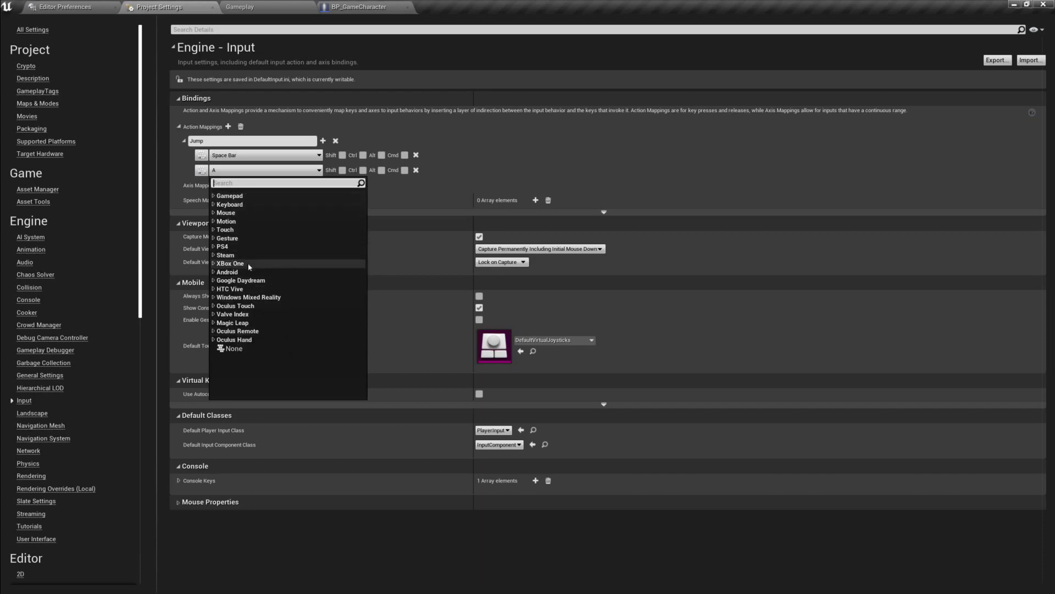
click(227, 238)
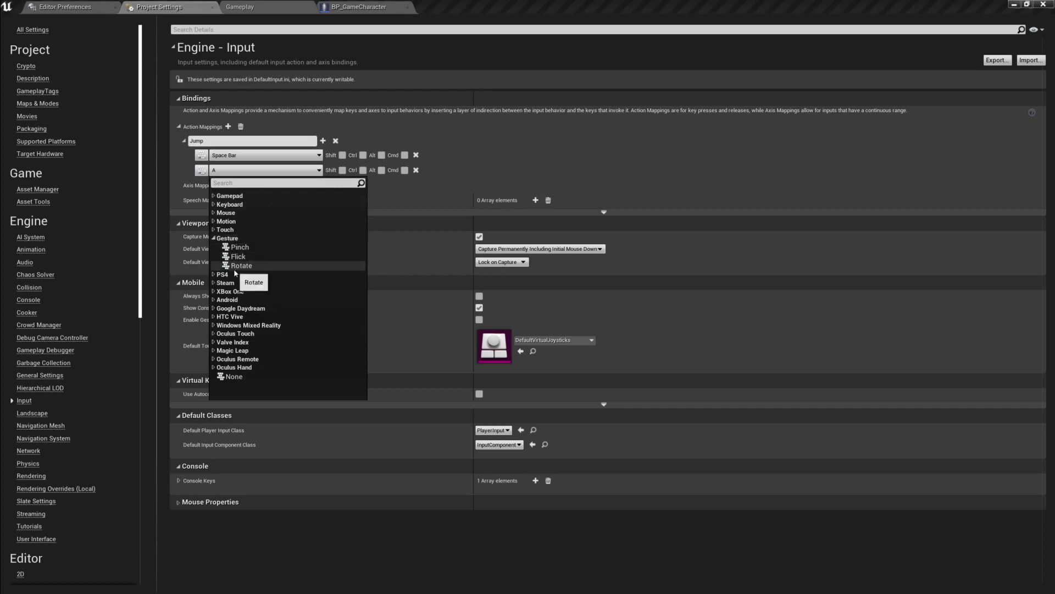
click(226, 238)
click(222, 246)
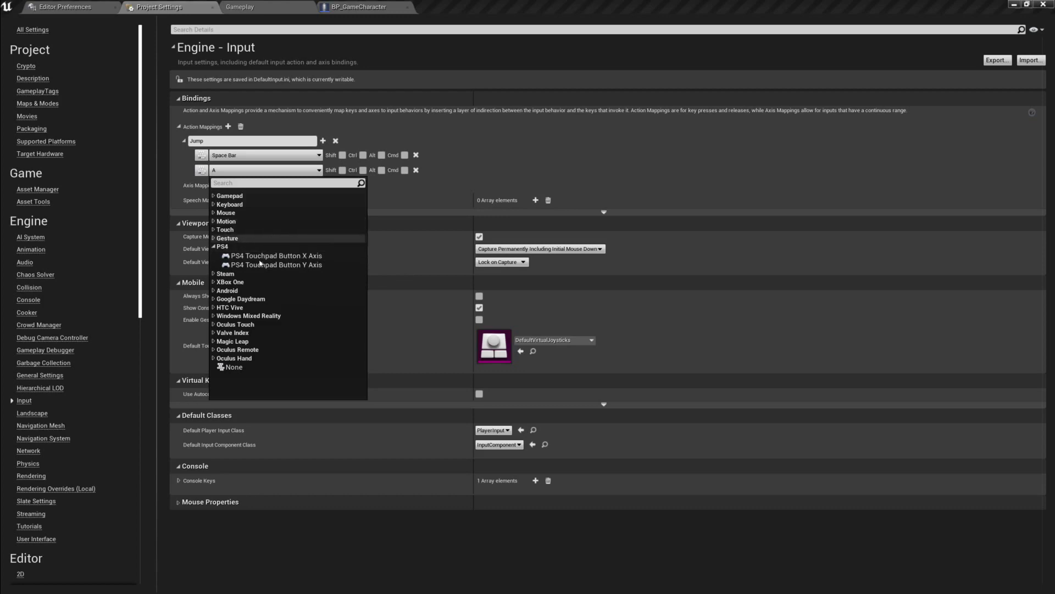
click(214, 283)
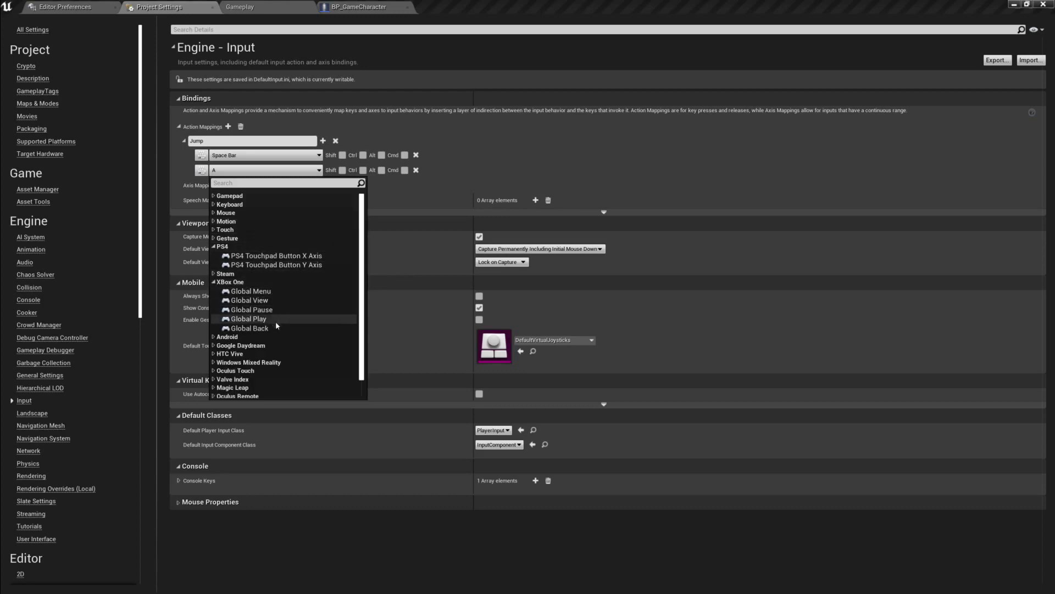
click(215, 337)
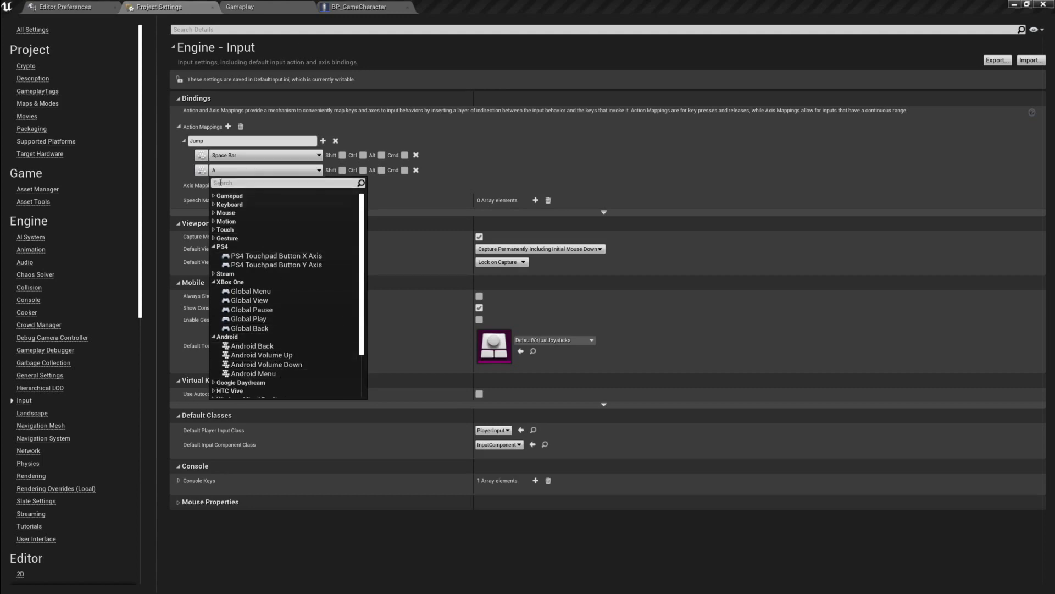
click(318, 170)
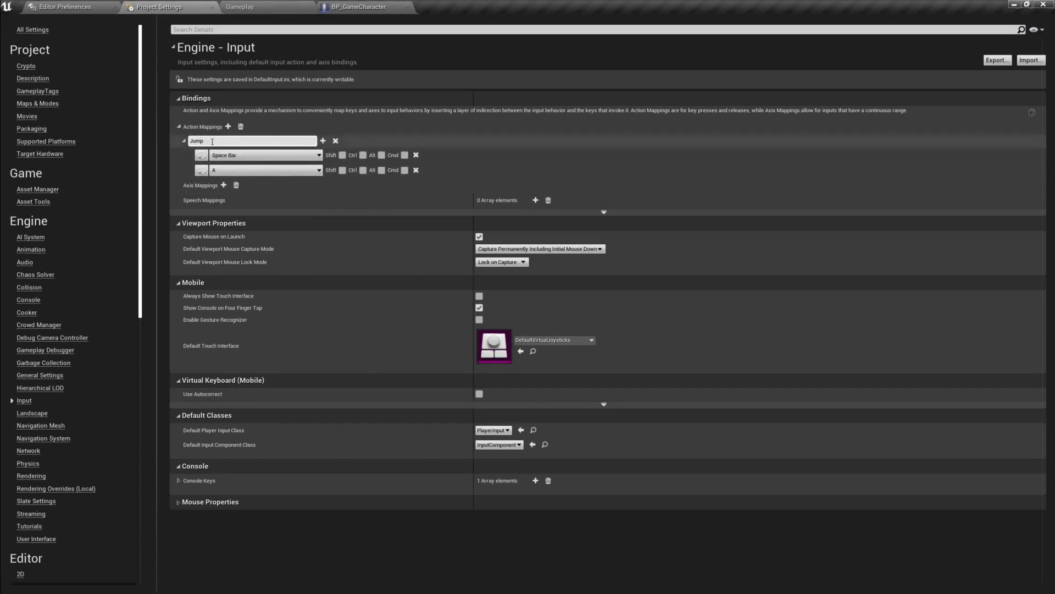
- Remove the A key binding from the Jump action mapping
click(416, 170)
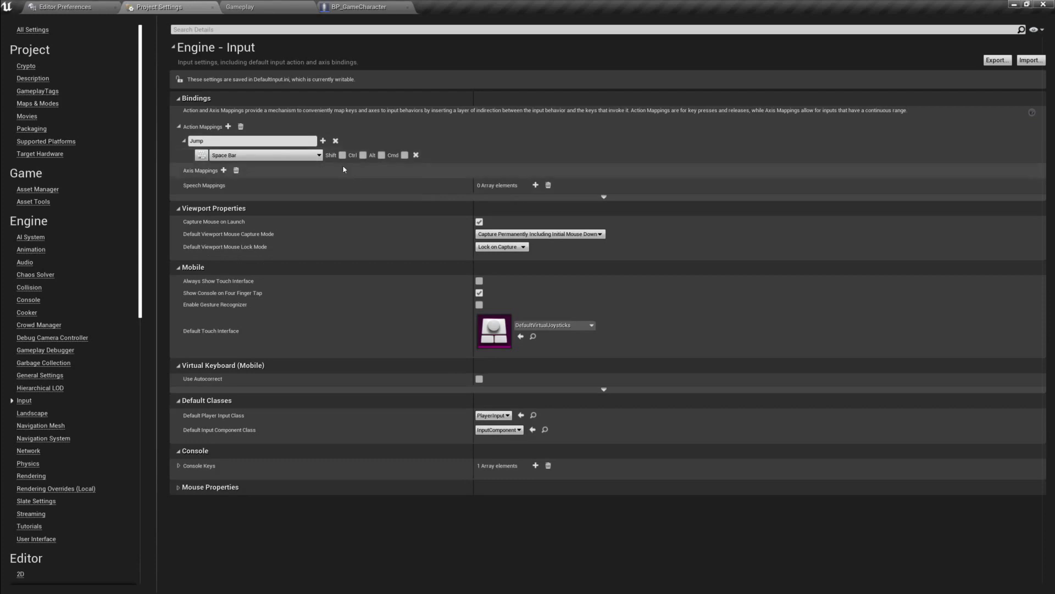
click(200, 141)
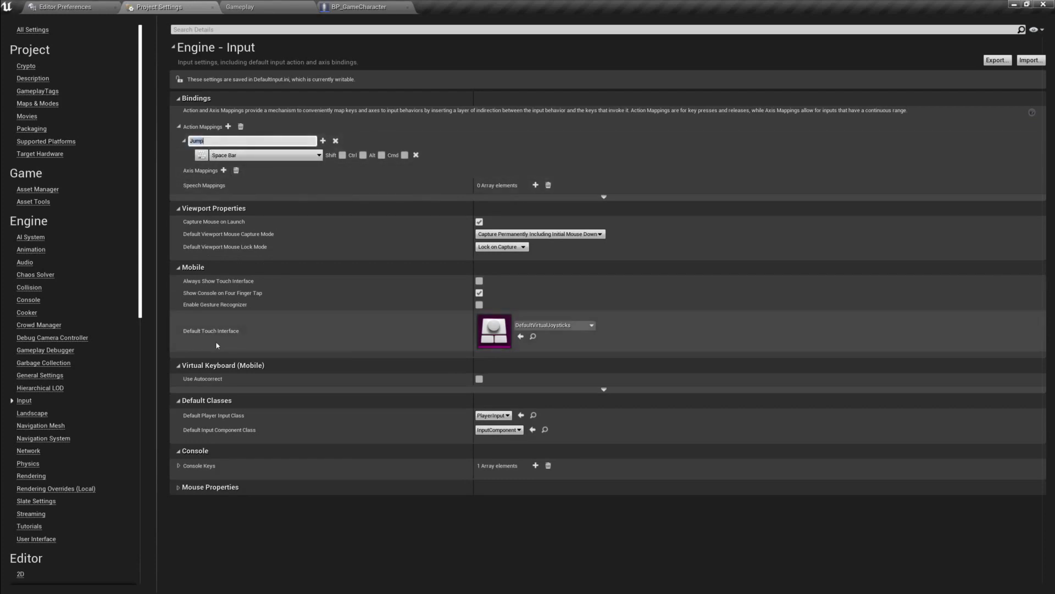
- Add an axis mapping named Rotation Y and bind it to Mouse Y with a scale of -1.0
click(224, 170)
click(184, 185)
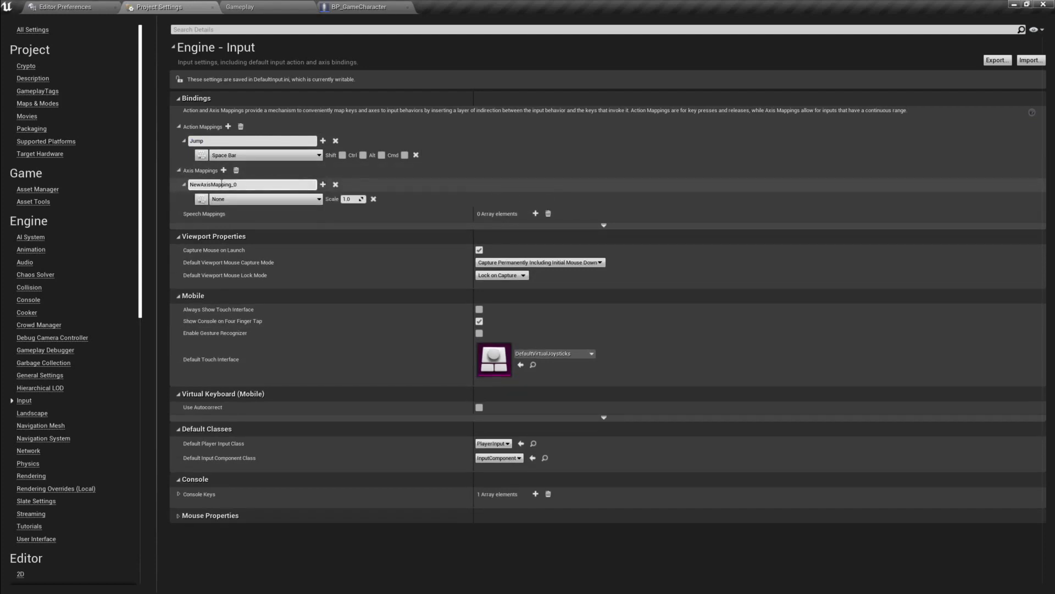
click(221, 184)
text(Rotation Y)
key(Return)
click(311, 202)
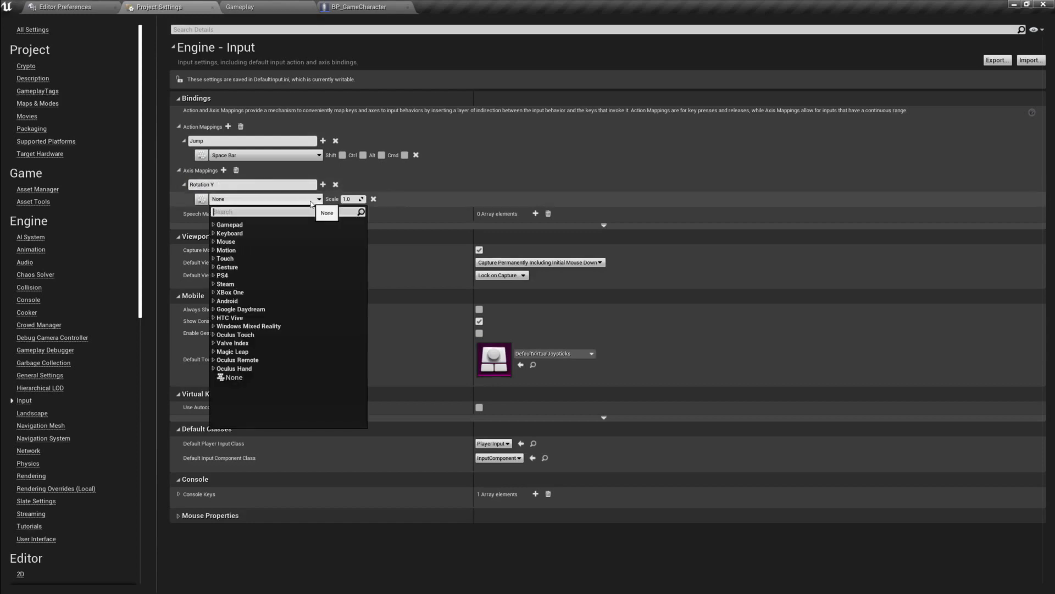
text(mouse y)
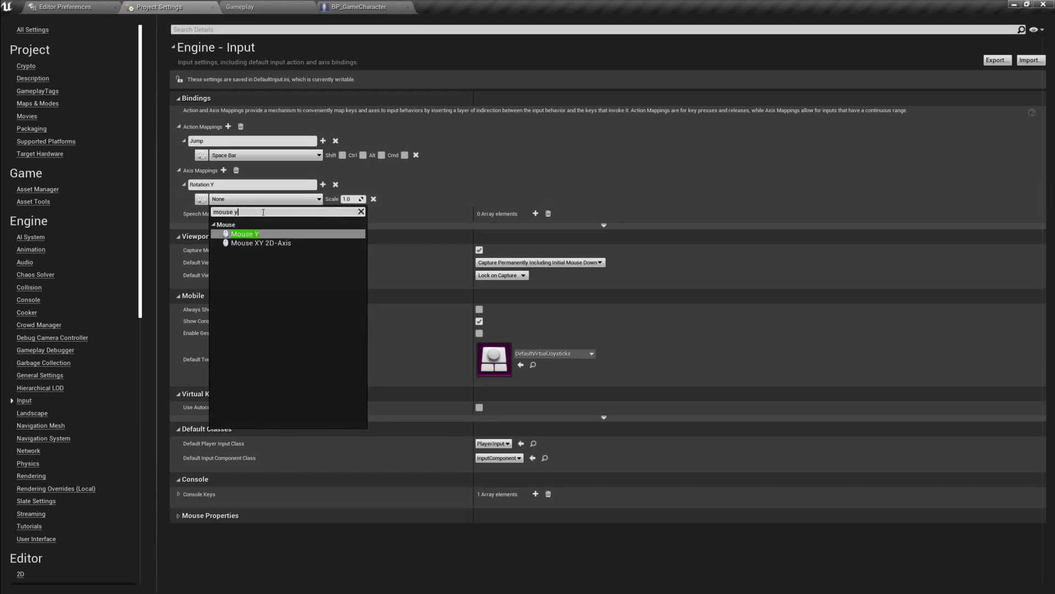
click(245, 234)
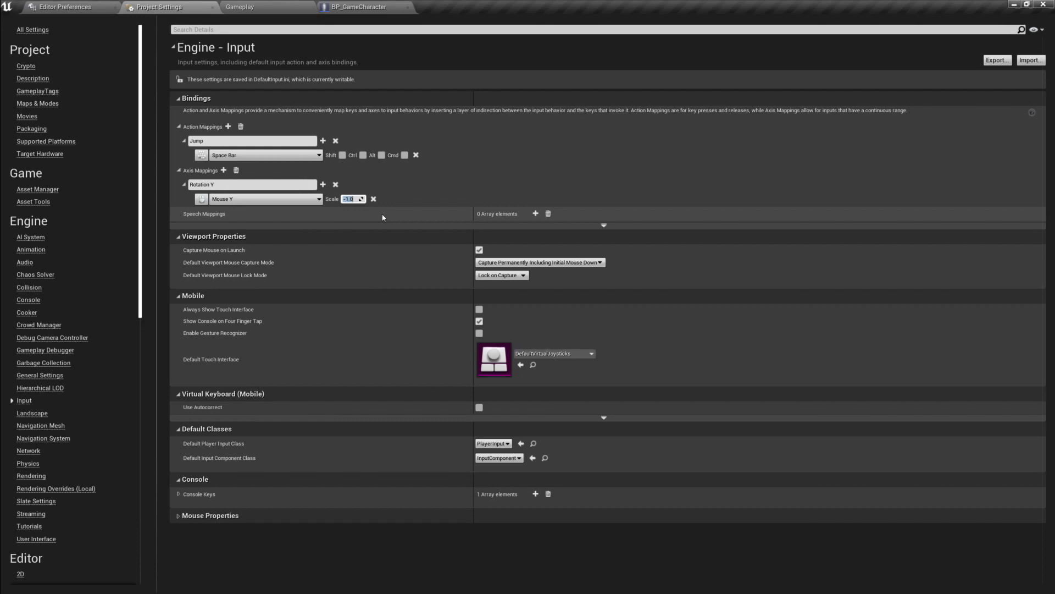
- Add a second axis mapping named Rotation X and bind it to Mouse X
click(224, 170)
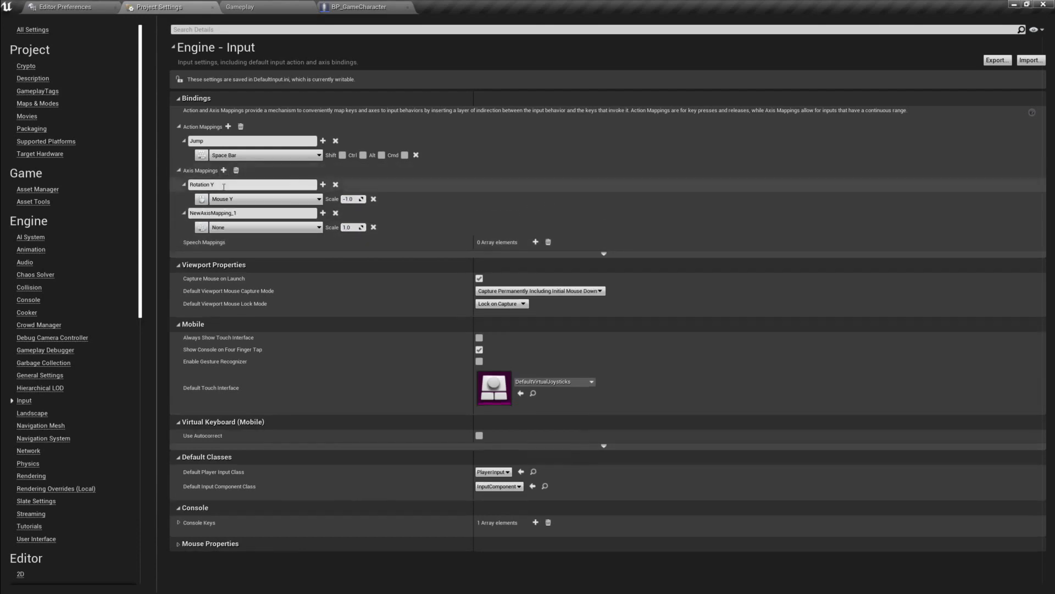
click(221, 214)
text(R)
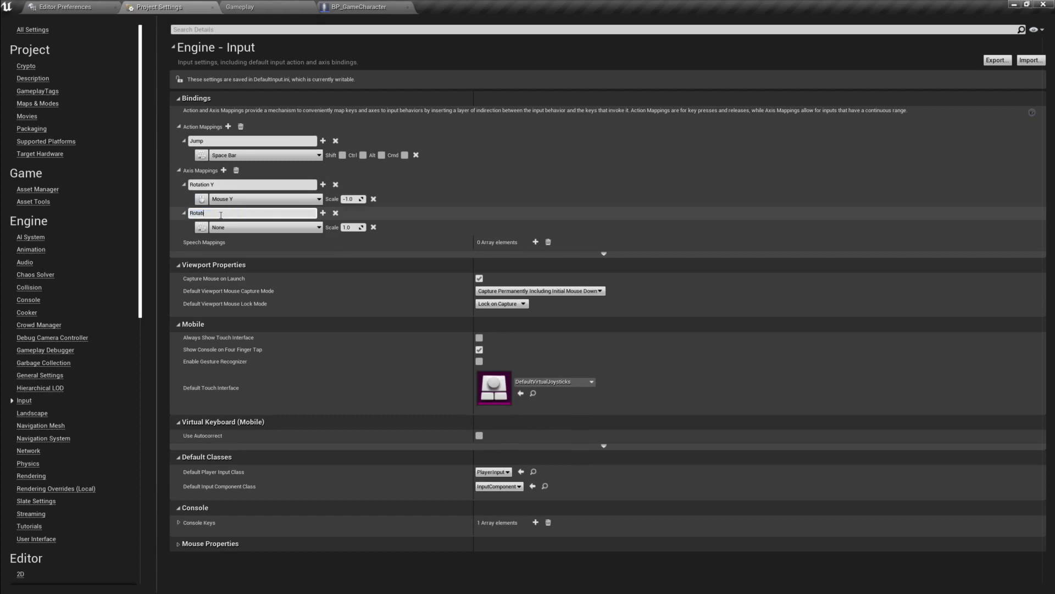
text(otation X)
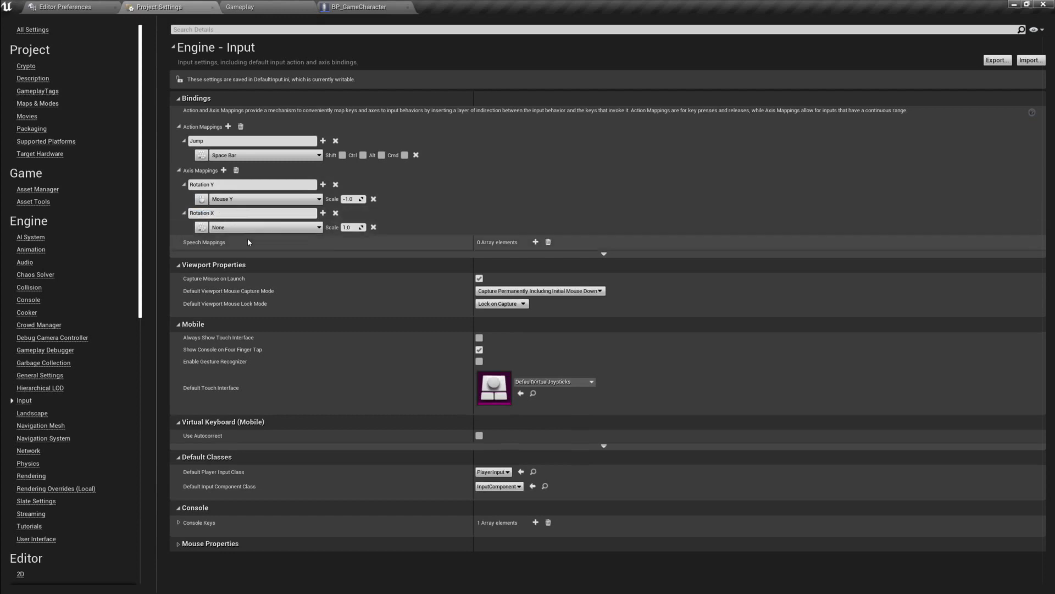
click(246, 227)
text(mouse x)
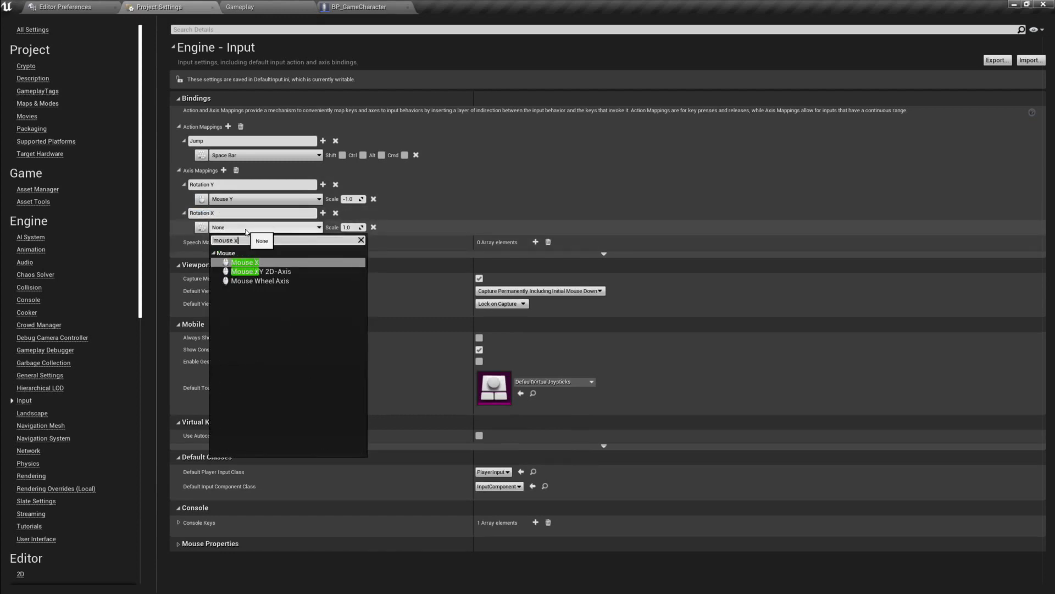
click(247, 263)
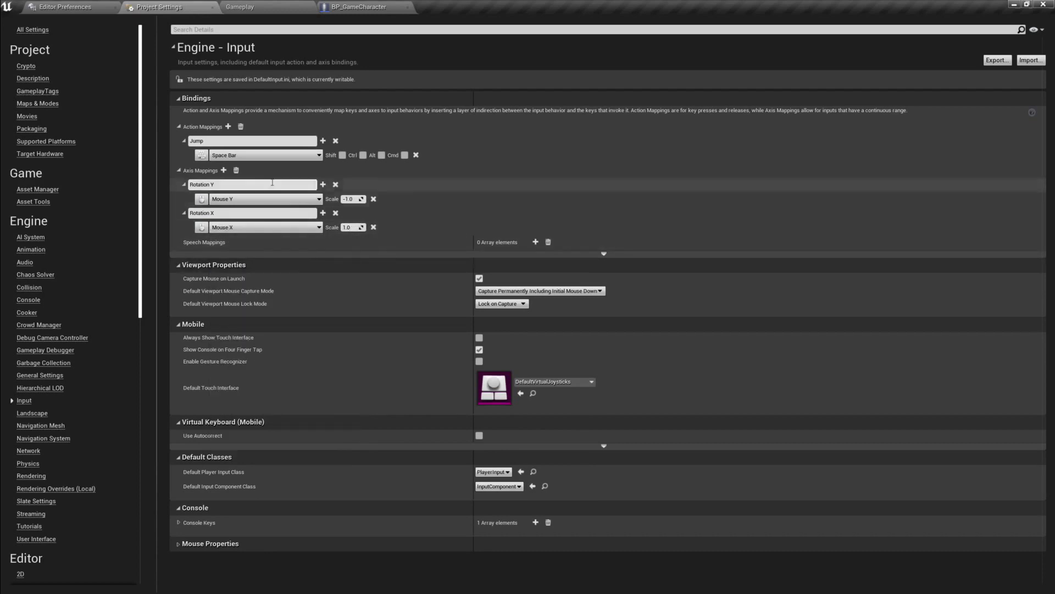
- Add two more axis mappings and name them MoveForward and MoveRight
click(224, 171)
click(224, 171)
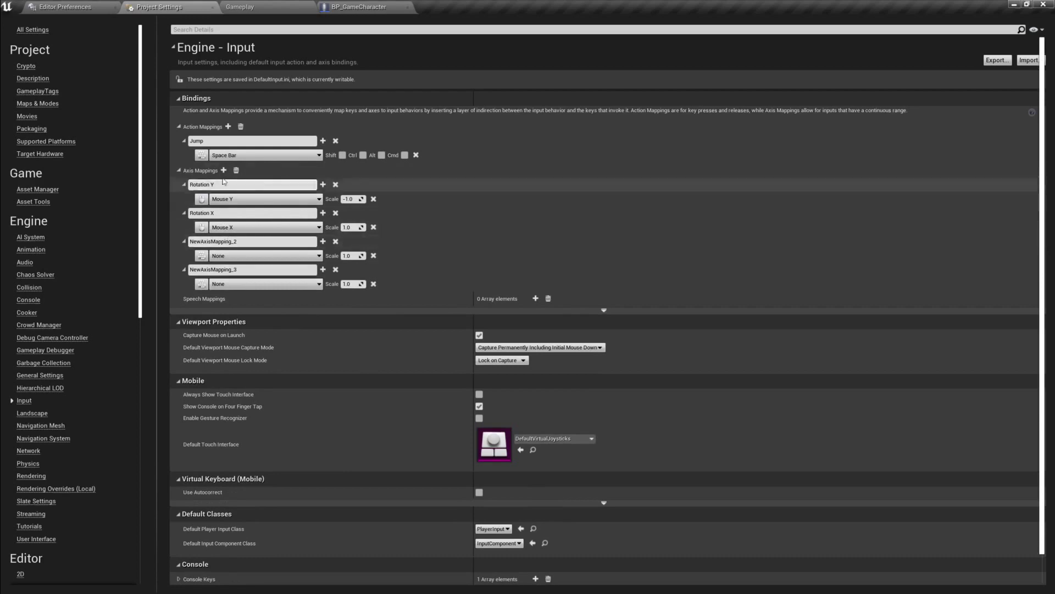
double_click(229, 240)
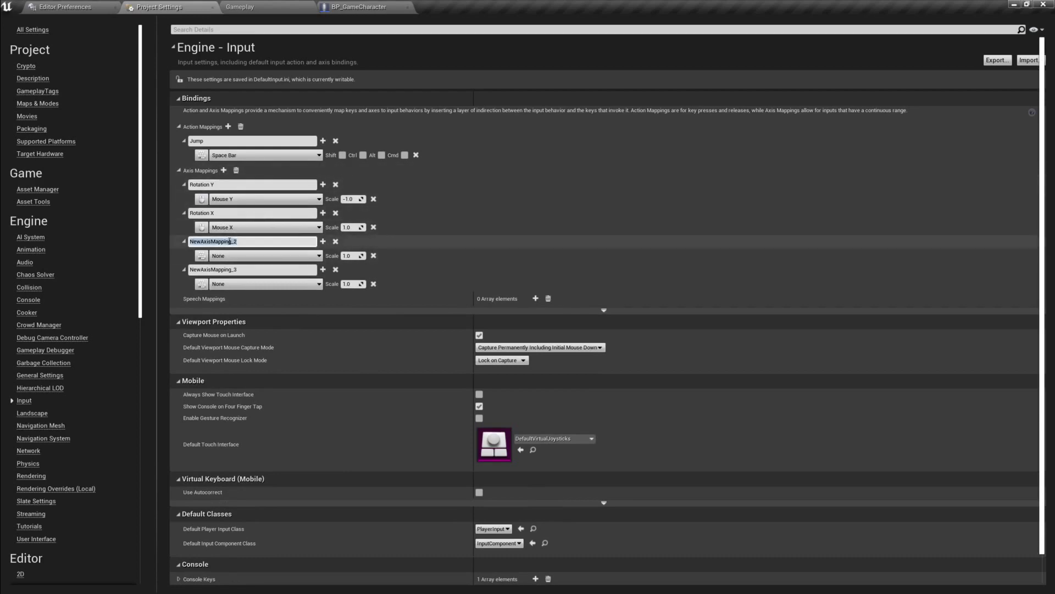
text(MoveForward)
double_click(230, 269)
text(M)
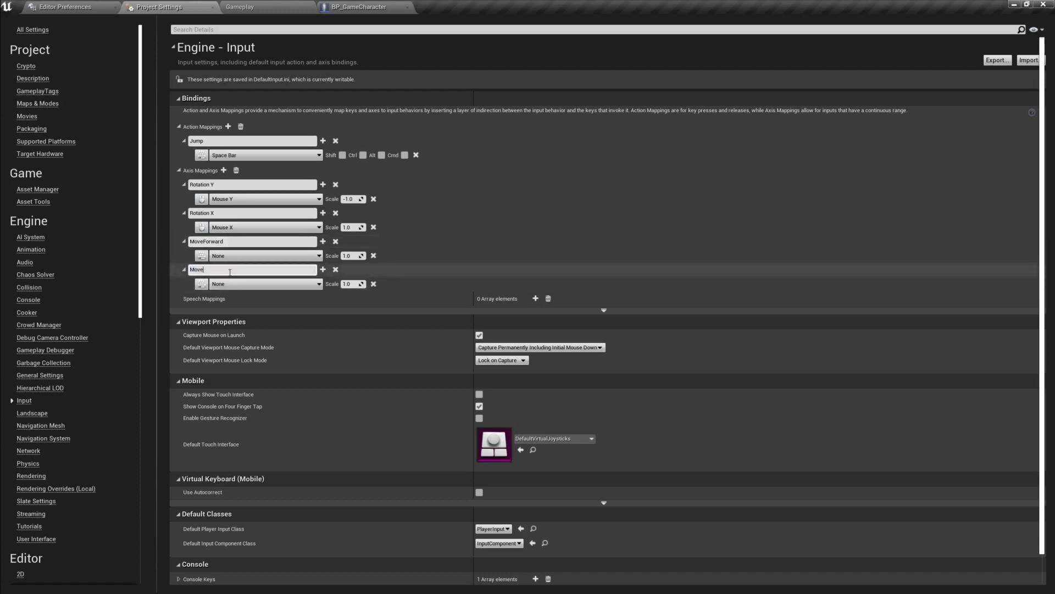
text(oveRight)
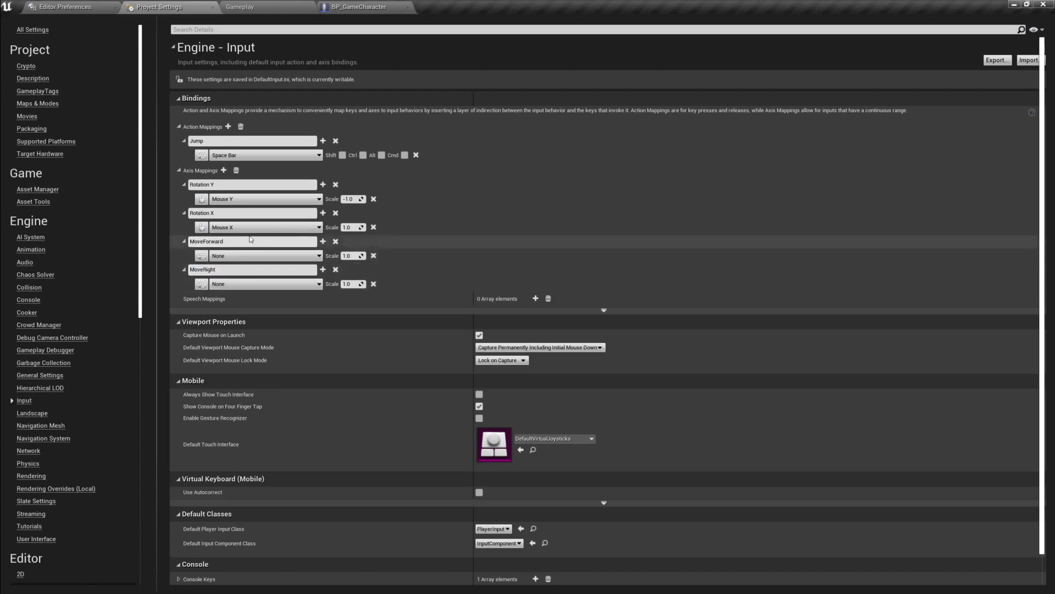
- Add a second key binding to the MoveForward axis mapping and assign the keyboard key W to its first binding
click(323, 241)
click(226, 270)
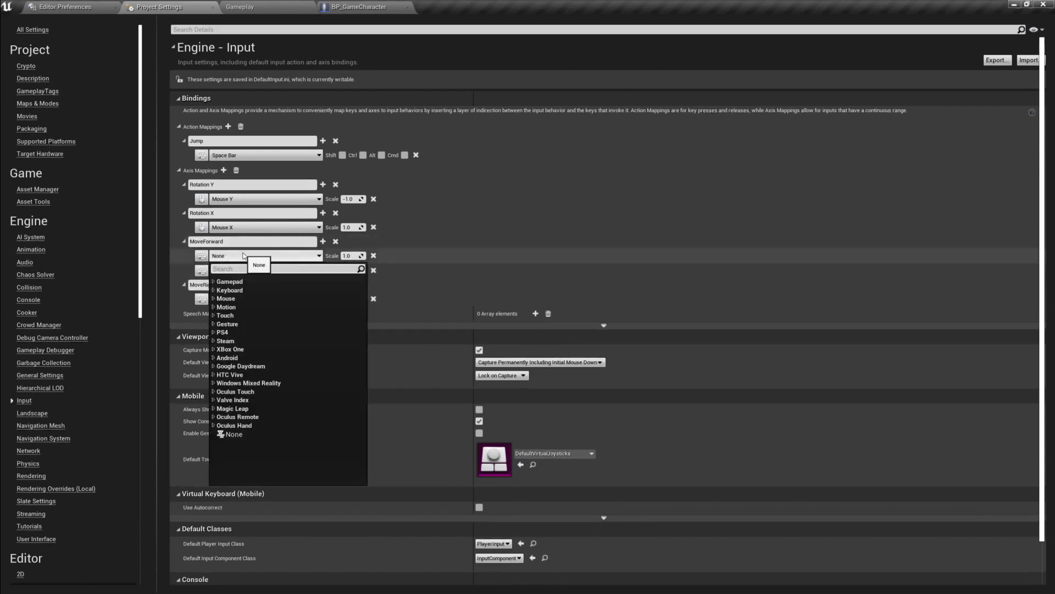
text(W)
click(236, 345)
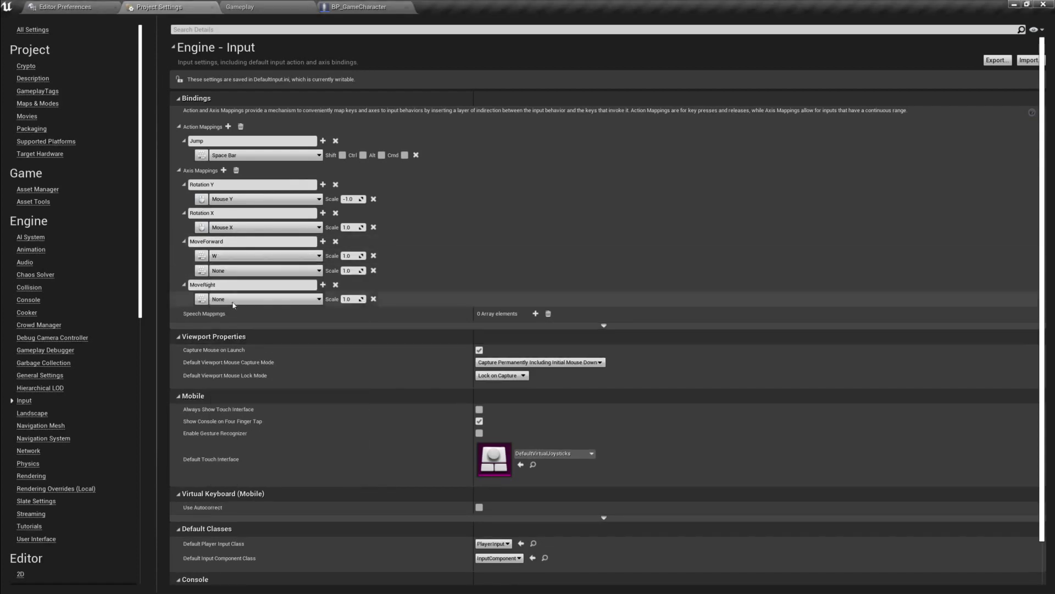
- Assign the keyboard key S to MoveForward's second binding and set its scale to -1.0
click(247, 270)
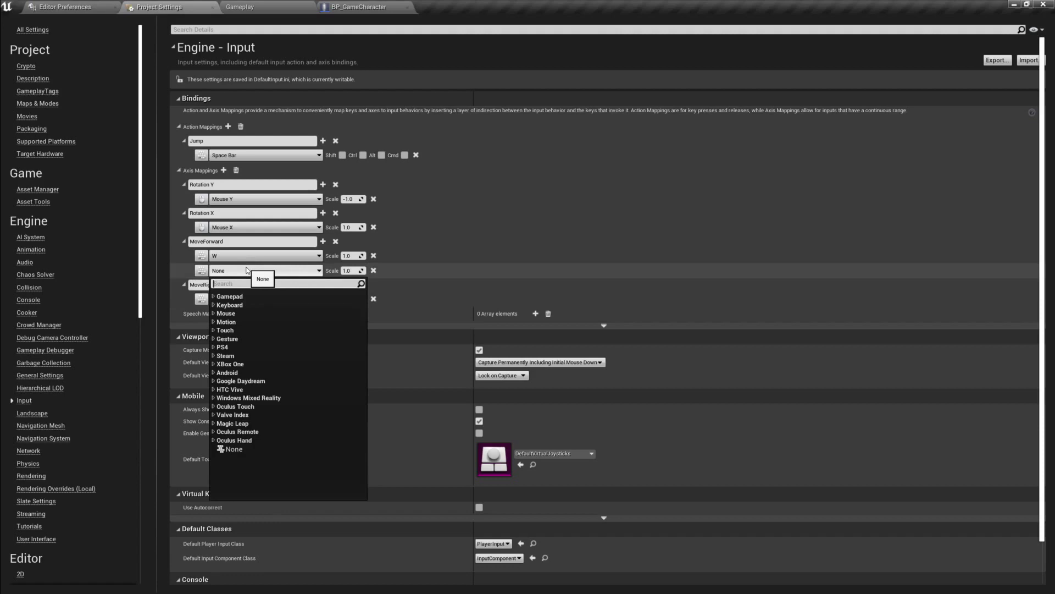
text(S)
click(227, 296)
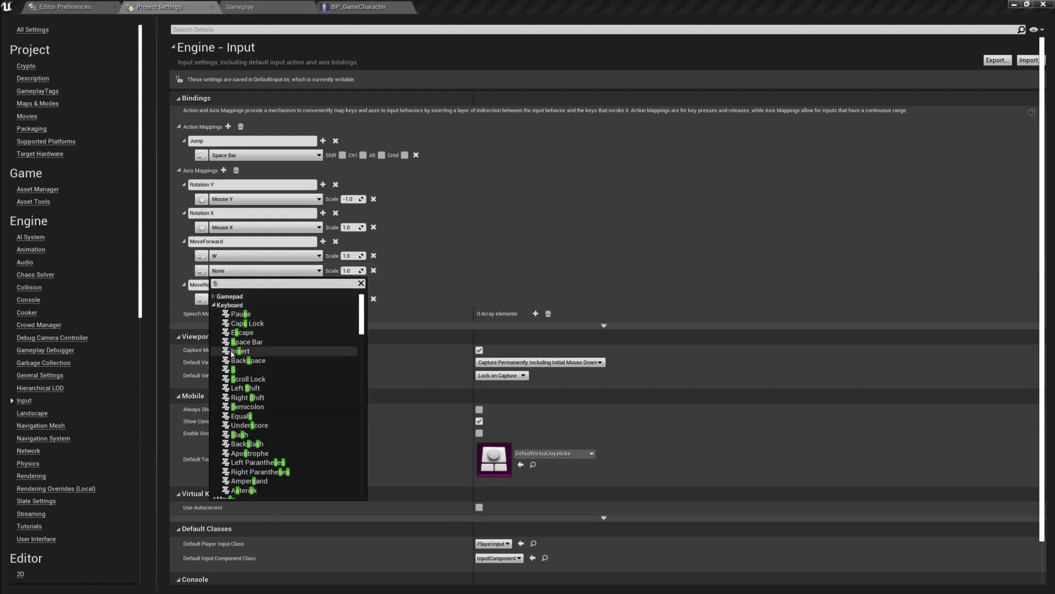
click(233, 369)
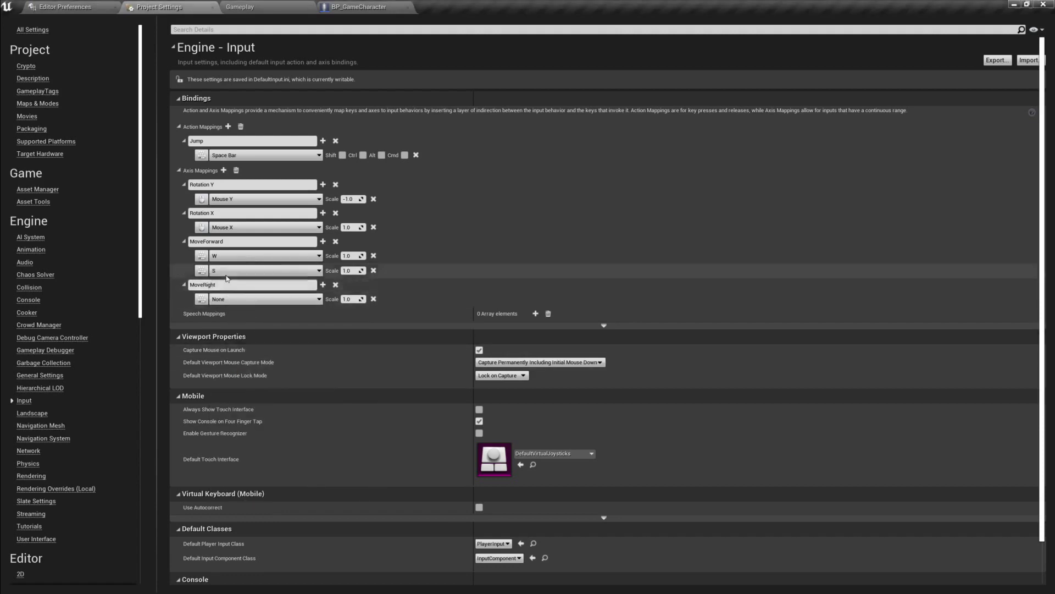
click(346, 270)
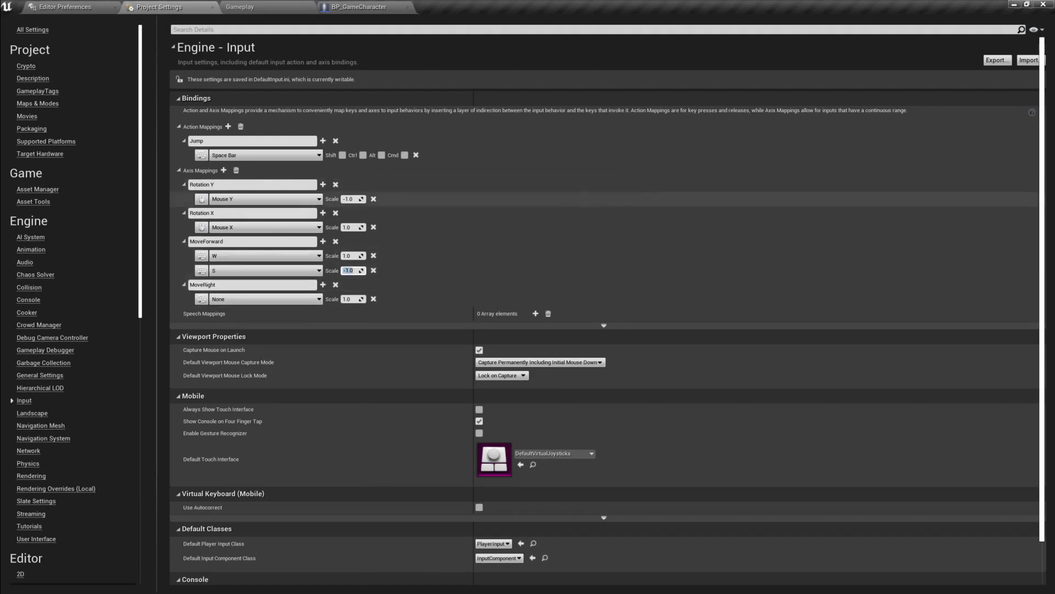
drag(520, 211, 786, 212)
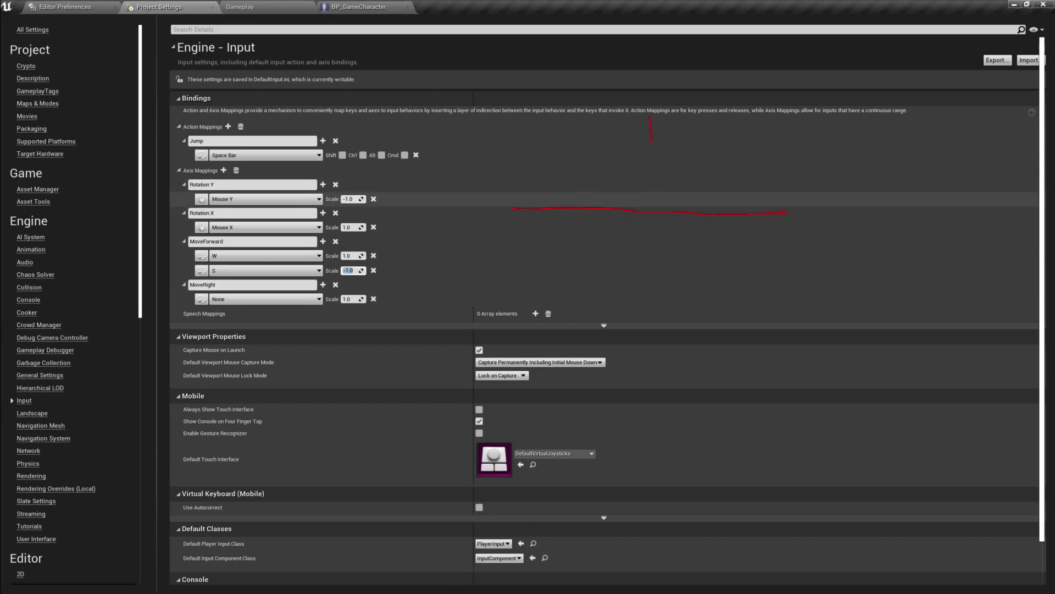
drag(652, 142, 646, 325)
drag(695, 145, 710, 137)
key(Escape)
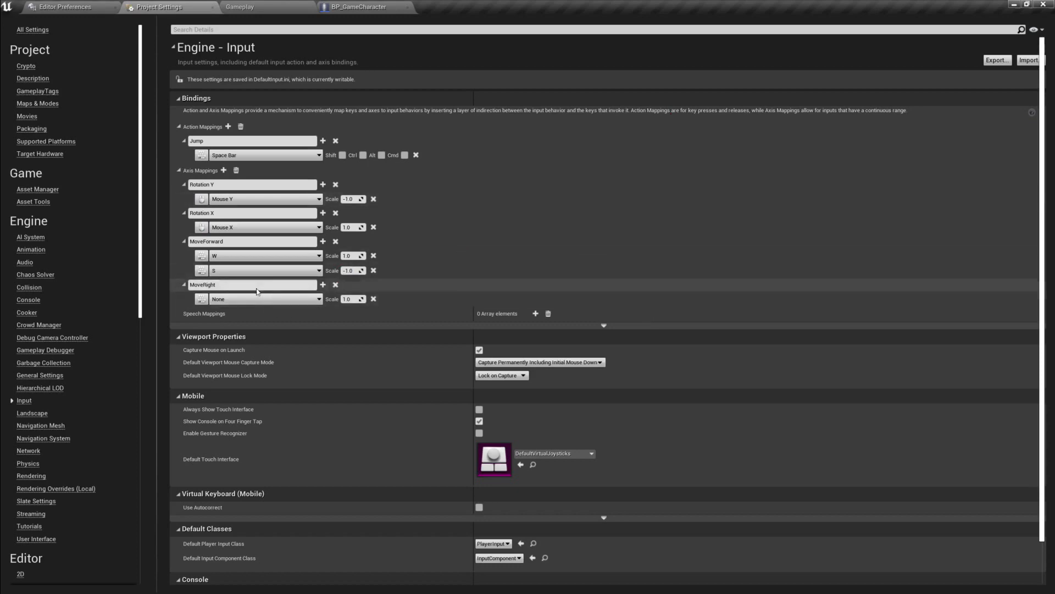
- Add two more key bindings to the MoveForward axis mapping and open the key choices for the third binding
click(323, 241)
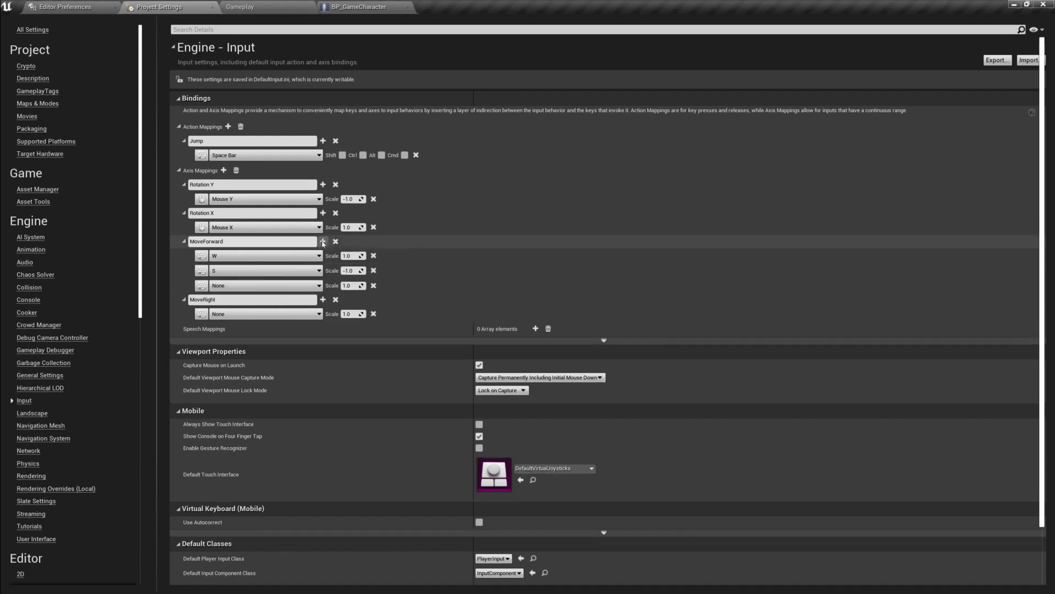
click(323, 241)
click(251, 286)
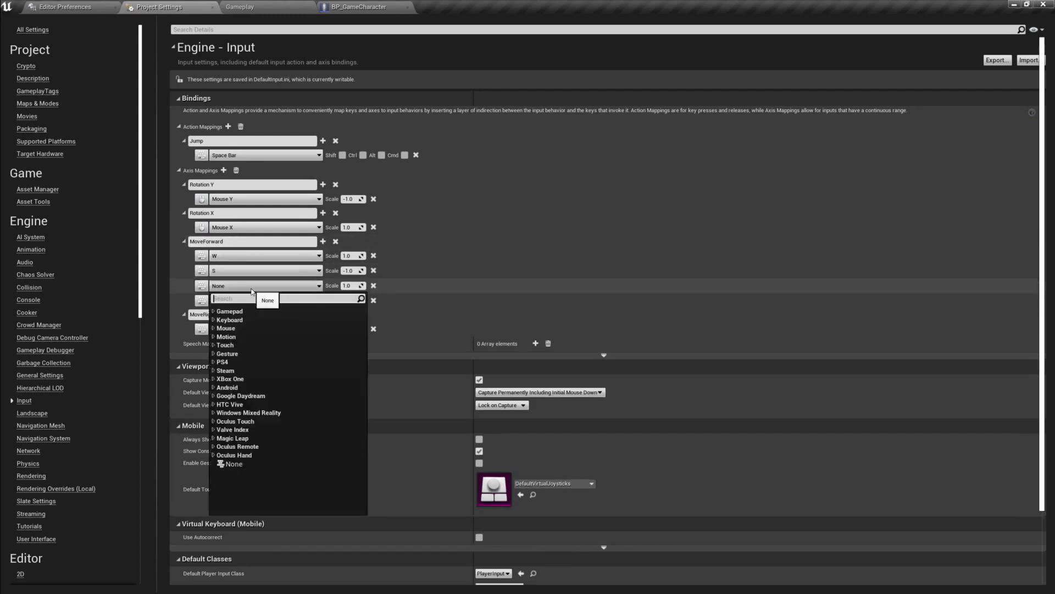
text(Up ar)
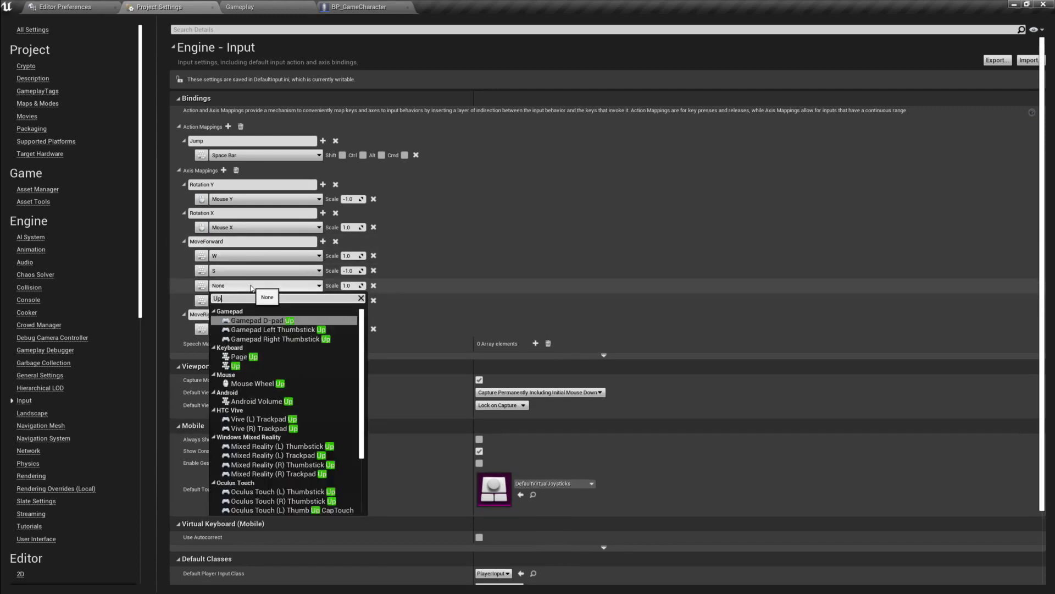
key(BackSpace)
key(BackSpace)
key(BackSpace)
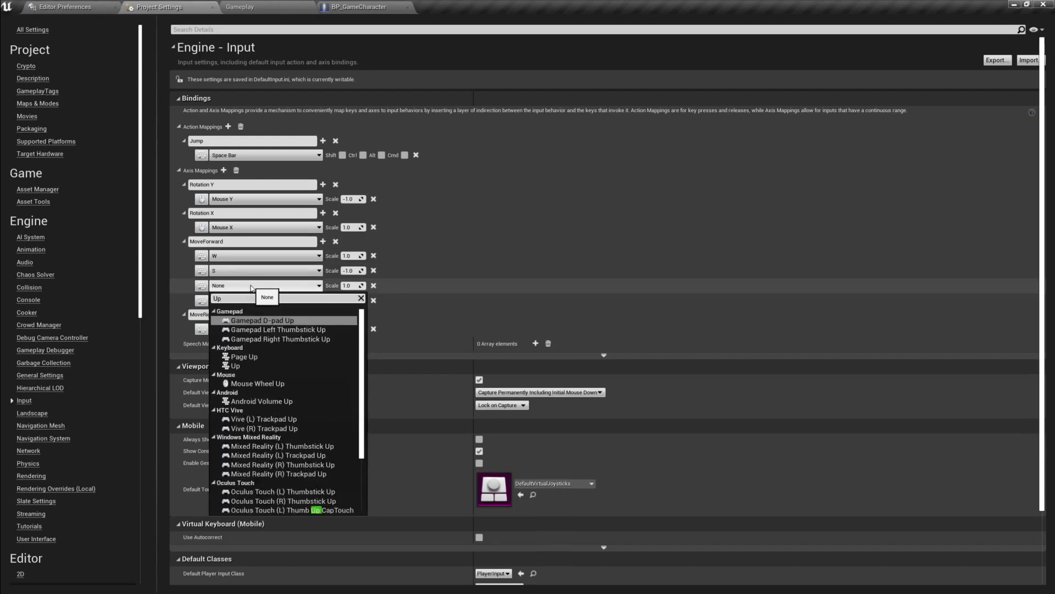
text(AR)
key(BackSpace)
key(BackSpace)
key(BackSpace)
text(arro)
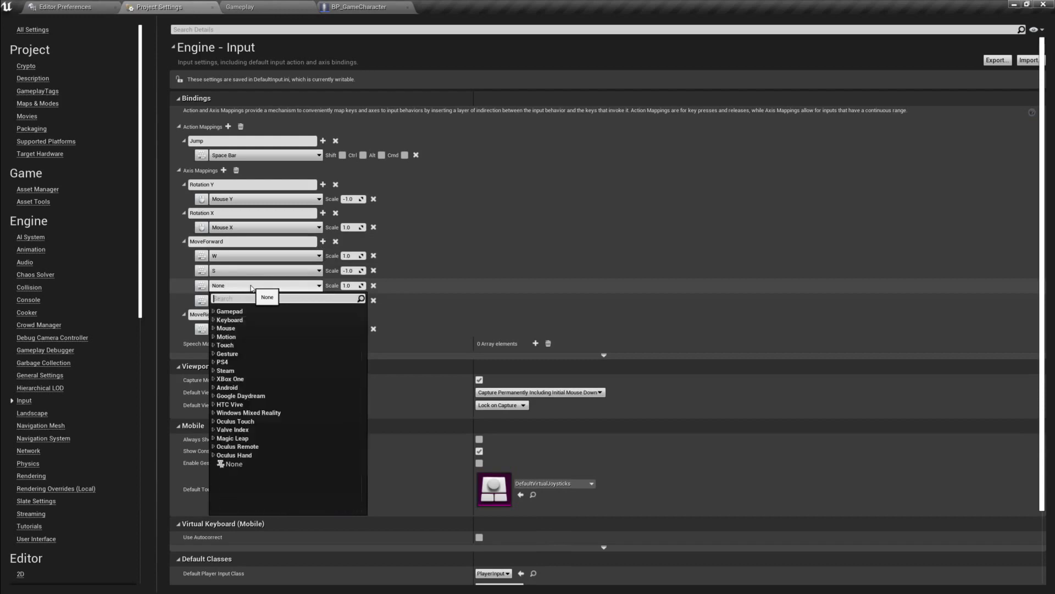
key(BackSpace)
key(BackSpace)
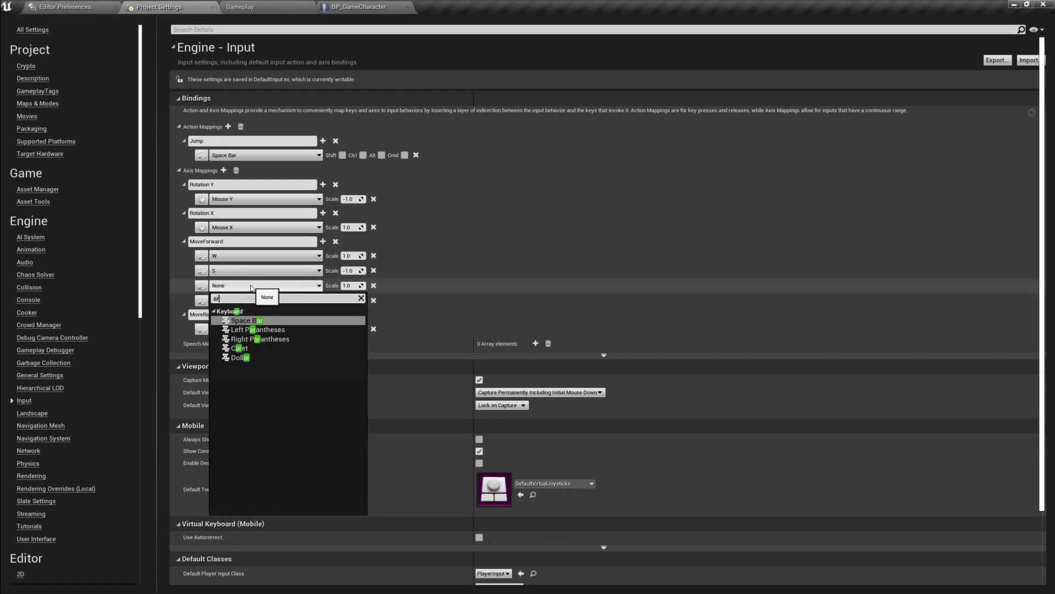
key(BackSpace)
key(BackSpace)
- Assign the keyboard Up key to MoveForward's third binding and the Down key with scale -1.0 to its fourth
text(Up)
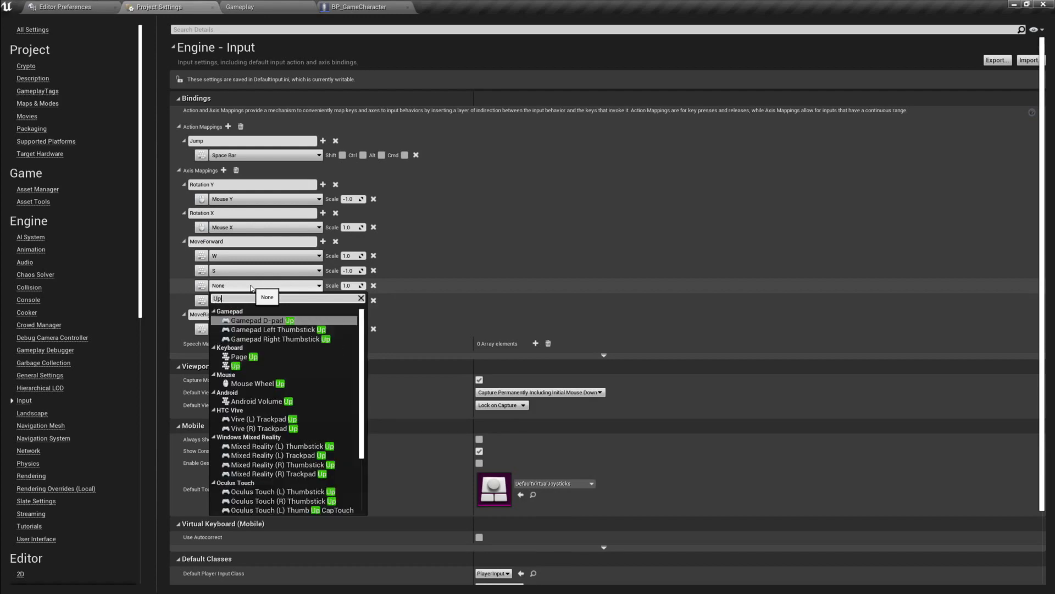
click(235, 366)
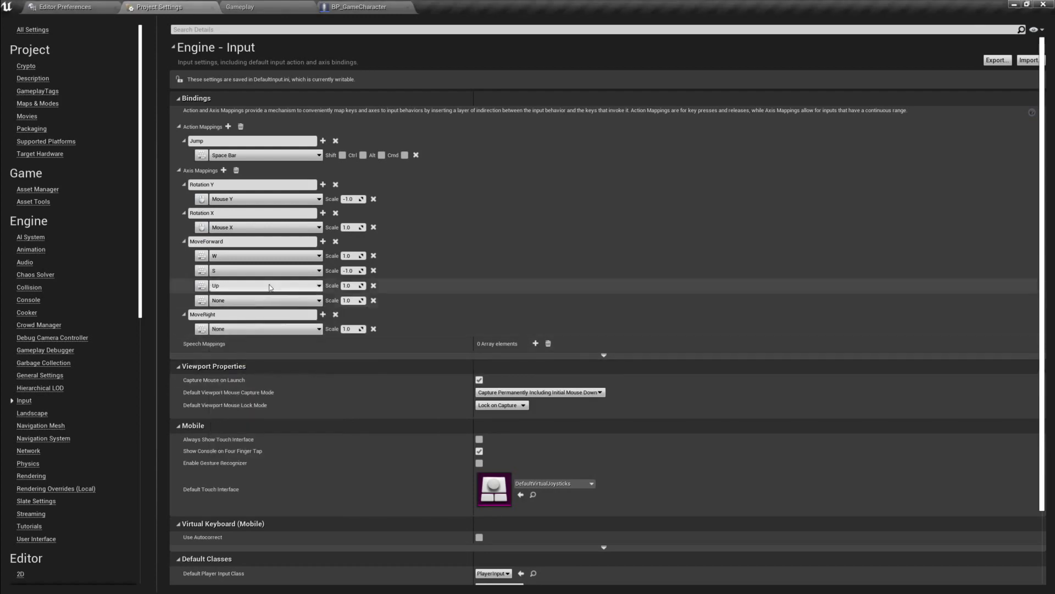
click(277, 299)
text(Down)
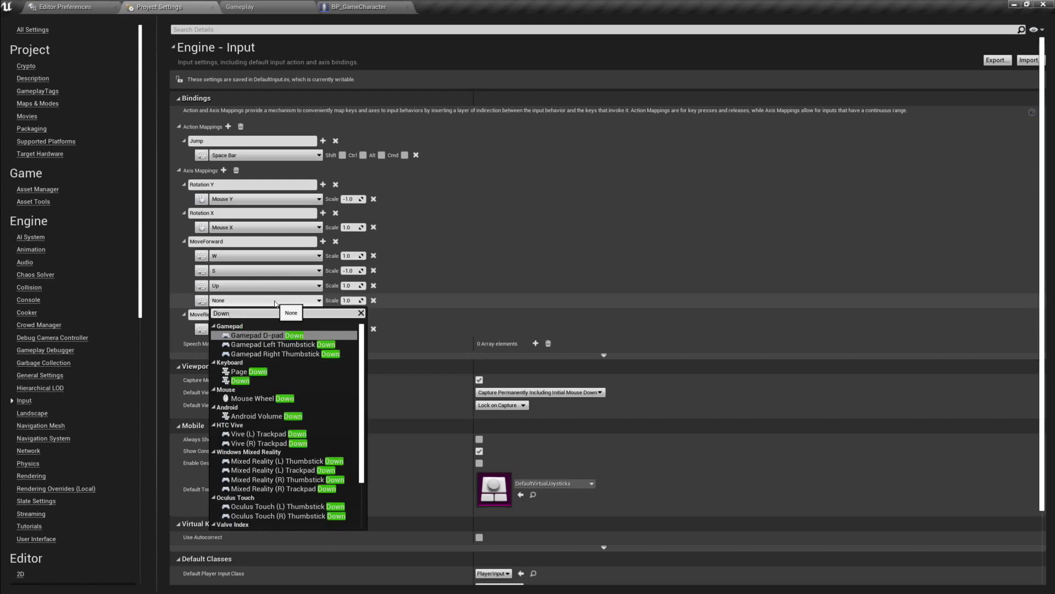
click(240, 380)
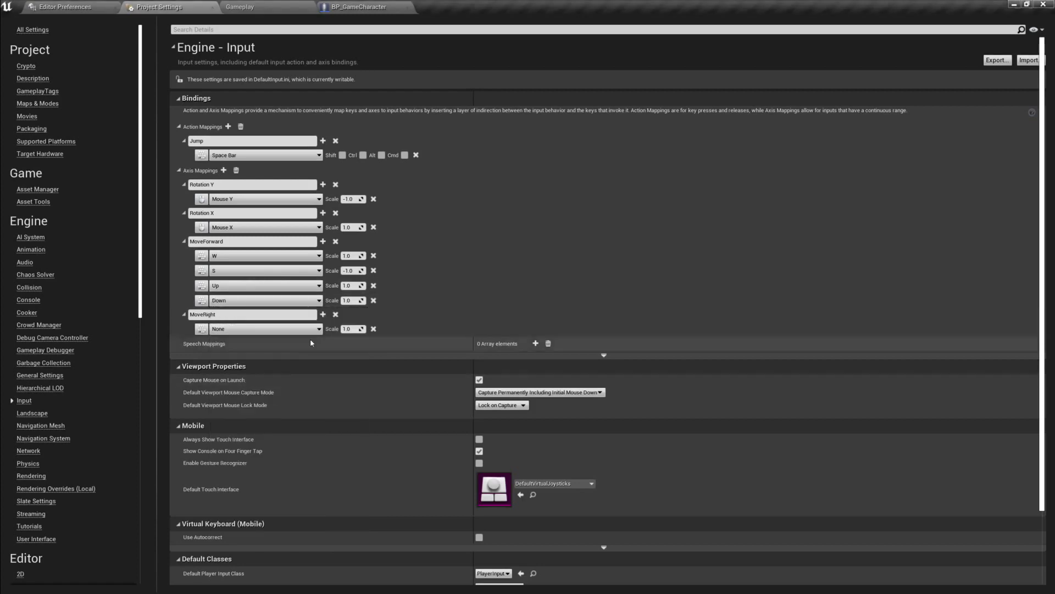
click(348, 300)
text(-1.0)
key(Return)
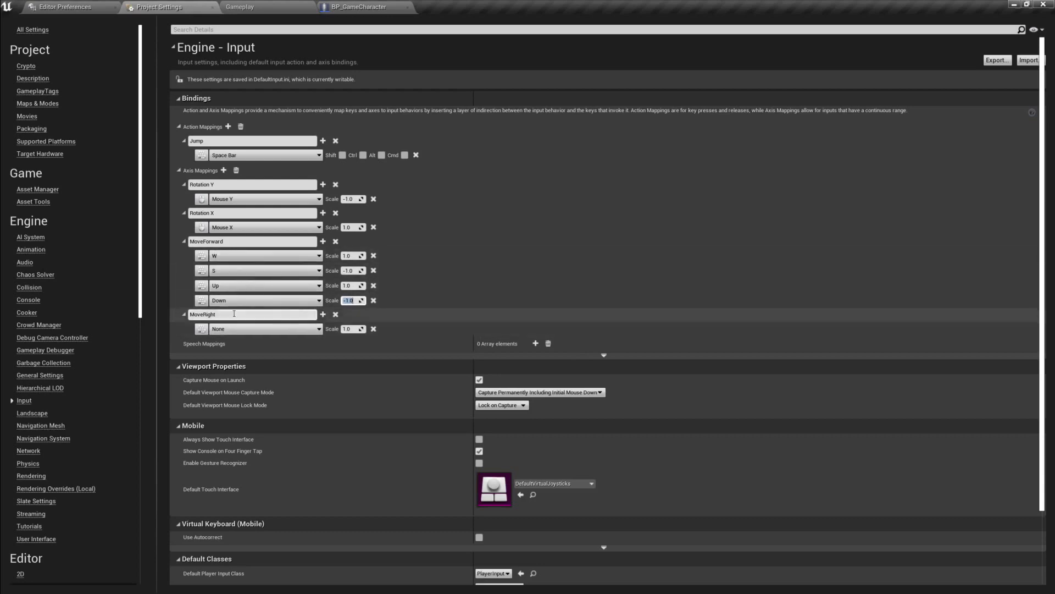
- Add three more key bindings to the MoveRight axis mapping
click(322, 314)
click(322, 314)
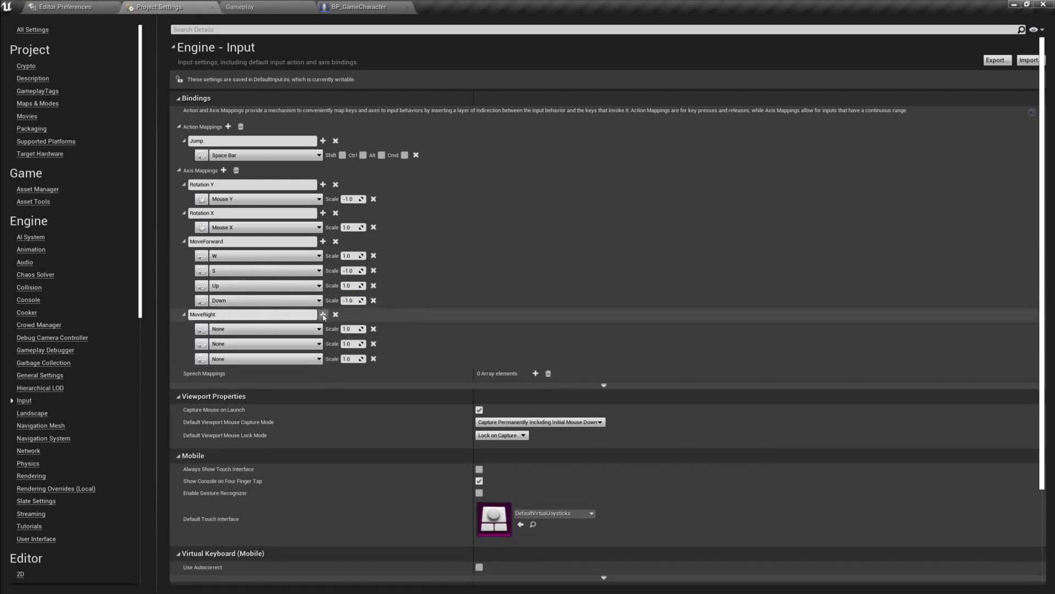
click(323, 314)
- Assign the keyboard key A to MoveRight's first binding and set its scale to -1.0
click(220, 343)
text(A)
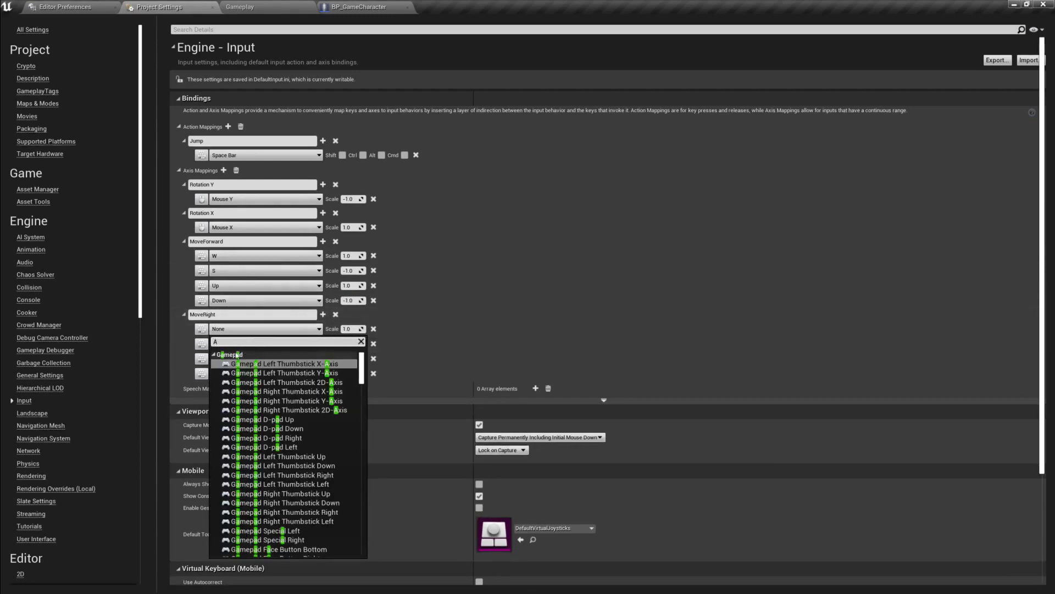
click(214, 354)
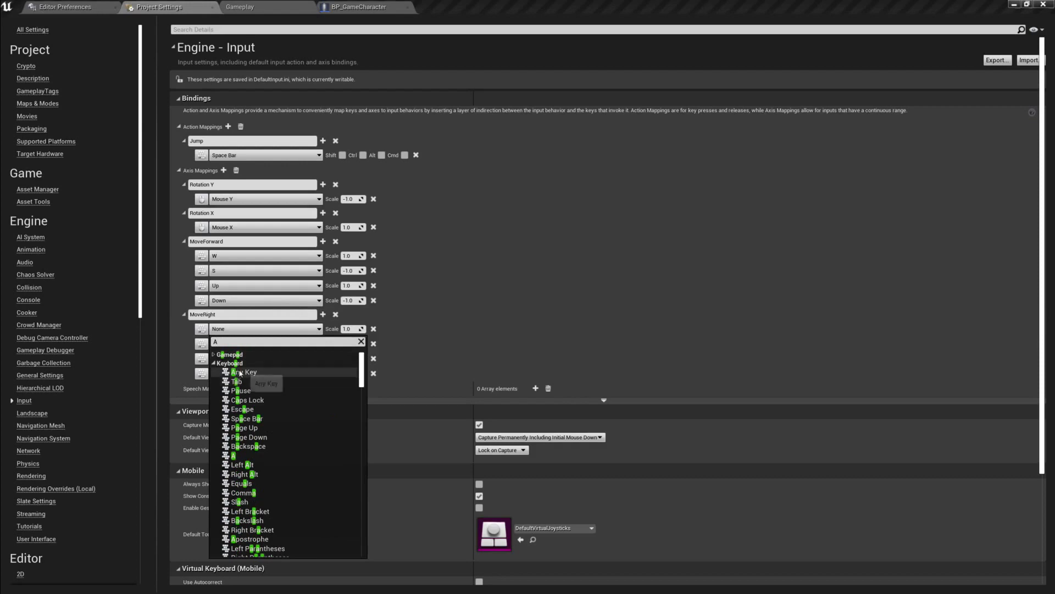
click(233, 456)
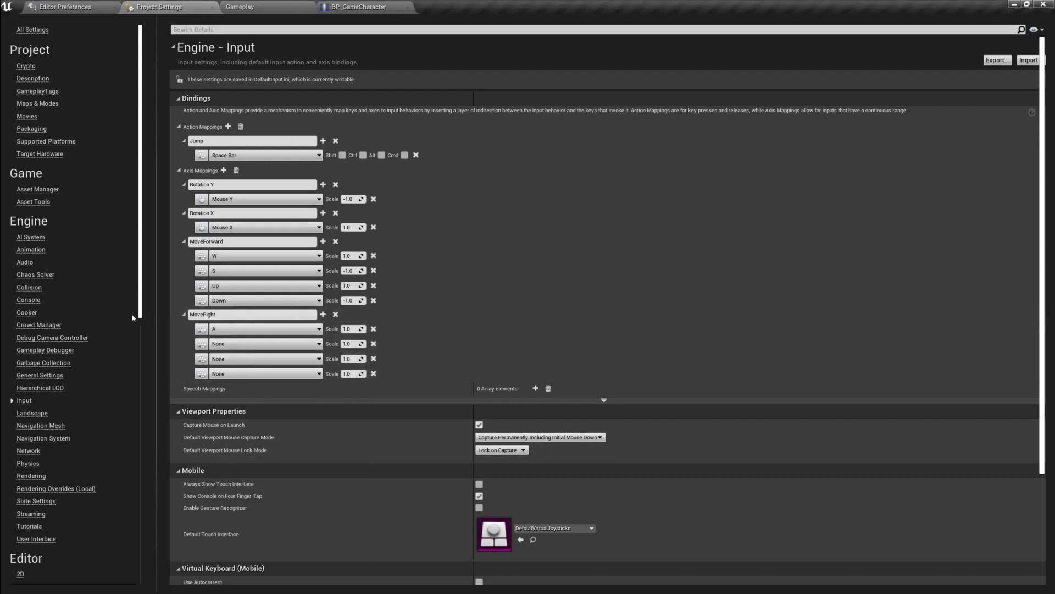
click(348, 328)
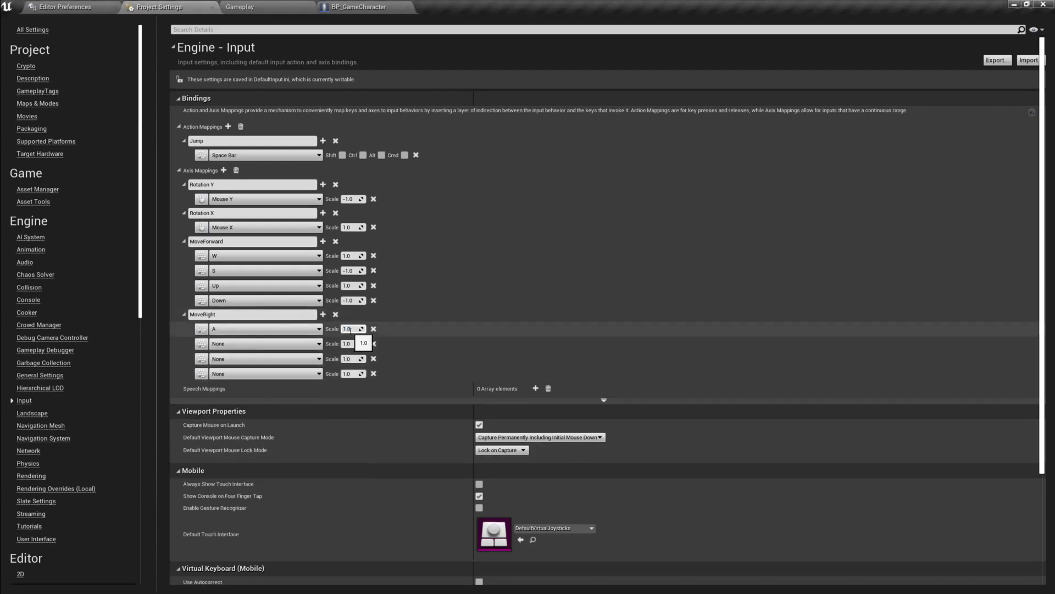
text(-)
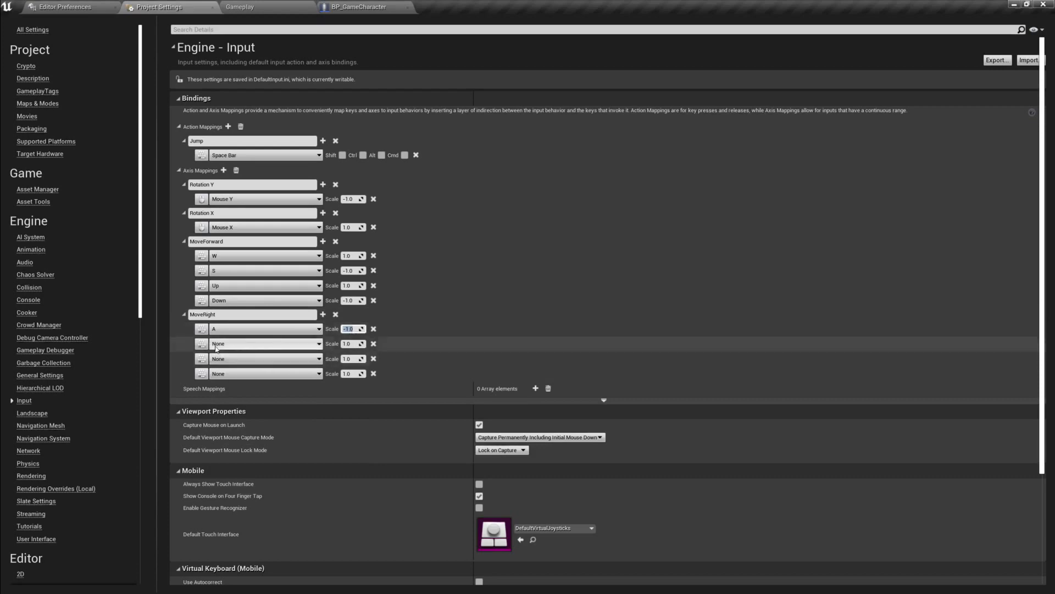
- Assign the keyboard key D to MoveRight's second binding, keeping its scale at 1.0
click(235, 343)
text(D)
click(213, 369)
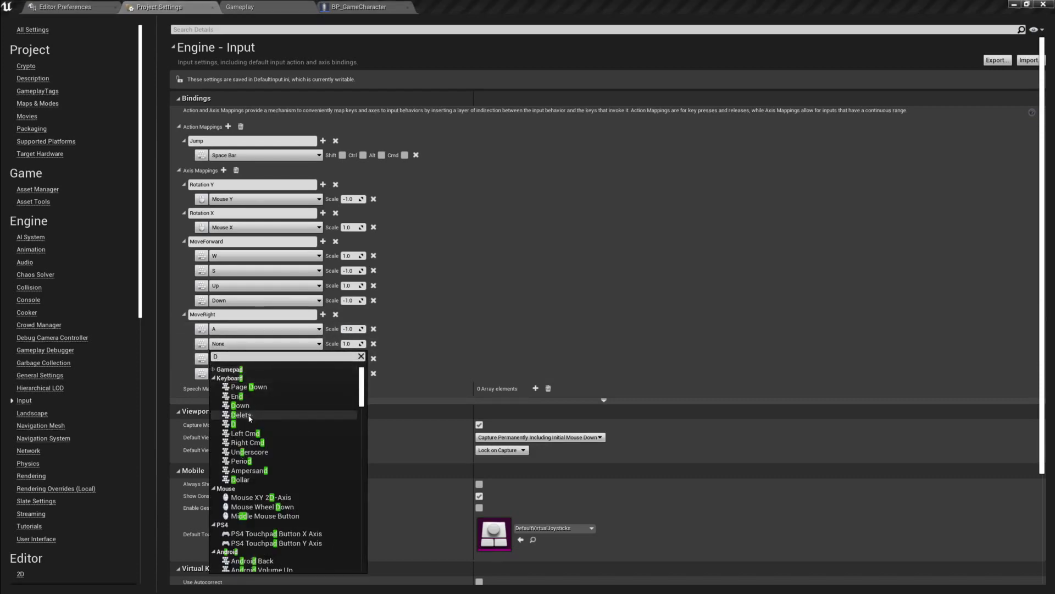
click(234, 425)
click(348, 343)
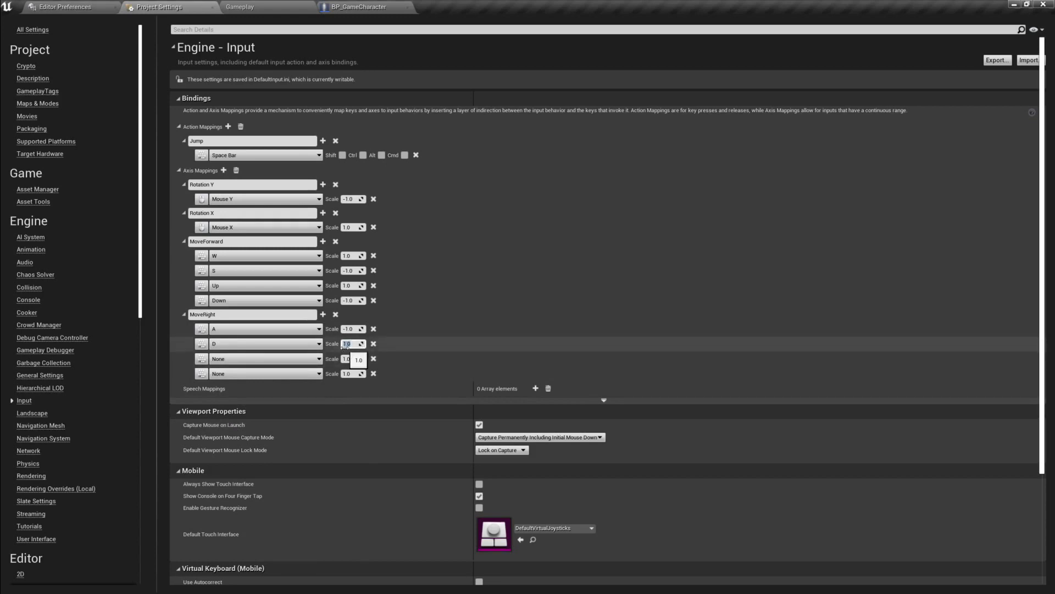
- Assign the keyboard Left key to MoveRight's third binding and set its scale to -1.0
click(292, 360)
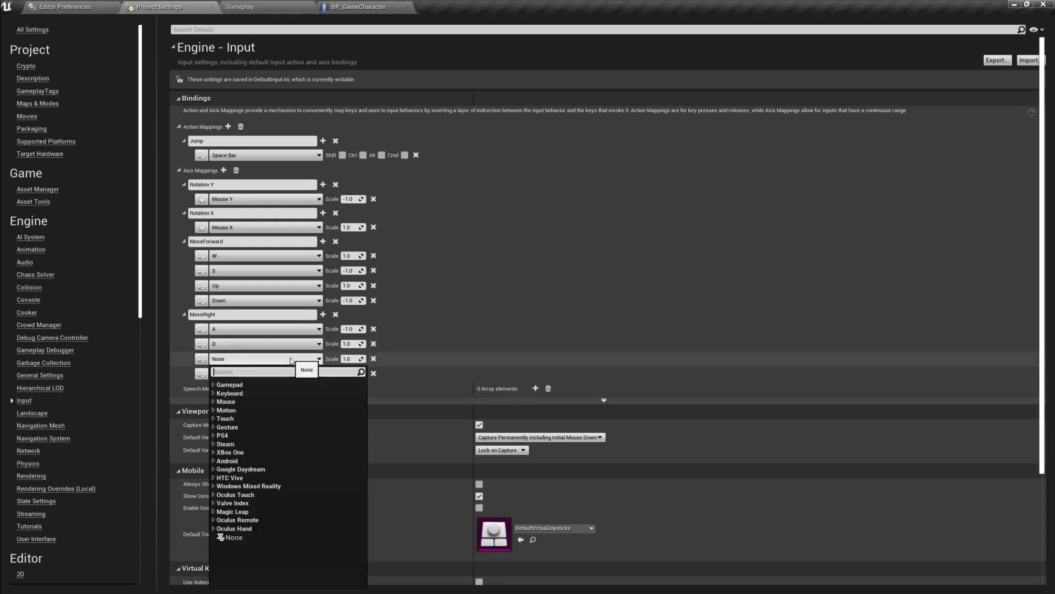
text(left)
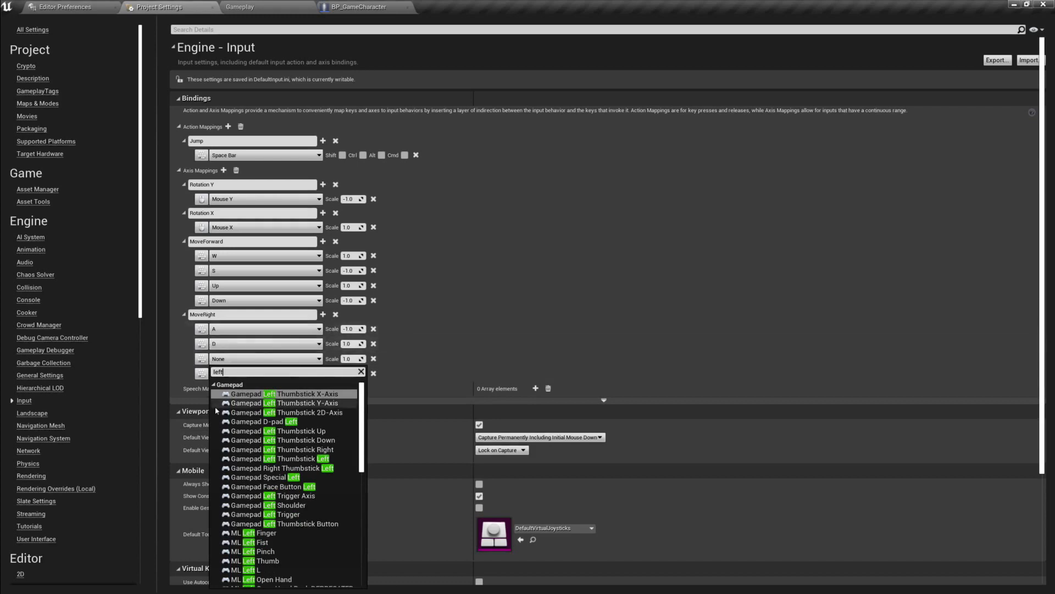
scroll(217, 390, down, 5)
click(242, 407)
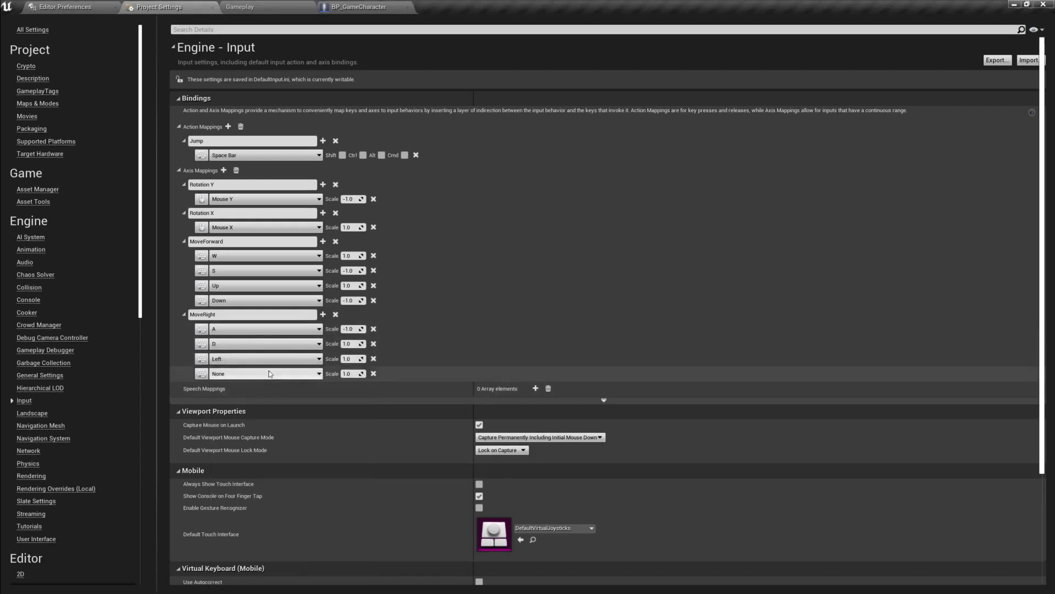
text(-1.0)
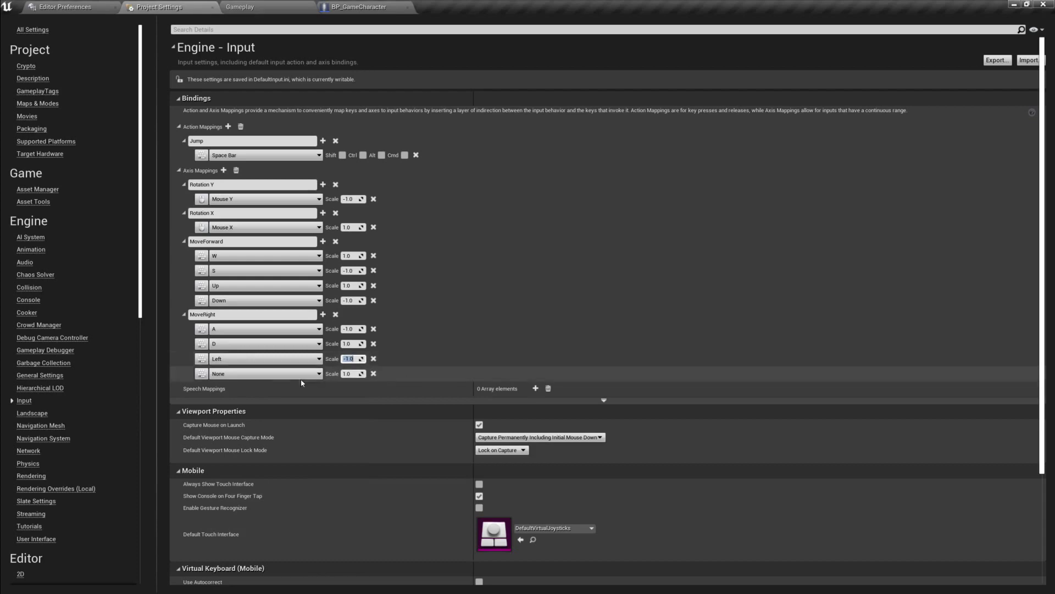
- Assign the keyboard Right key to MoveRight's fourth binding
click(273, 374)
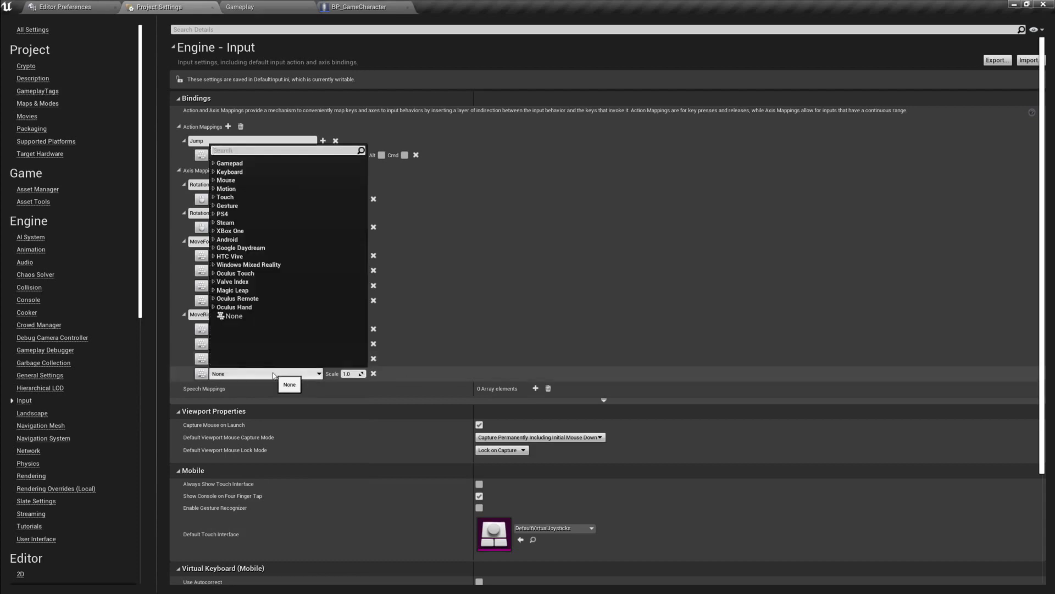
text(Right)
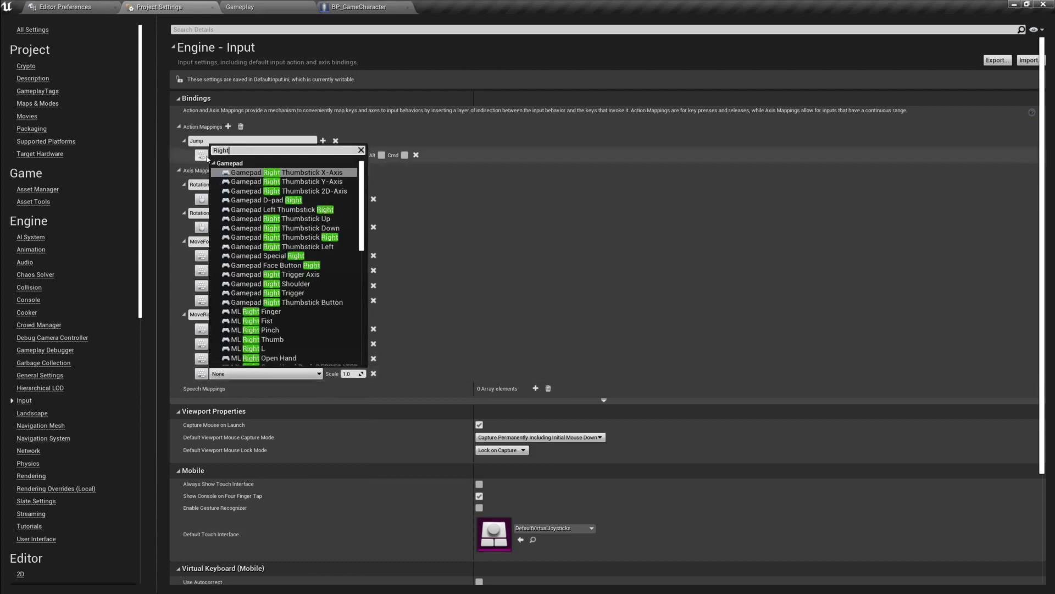
click(214, 163)
click(239, 181)
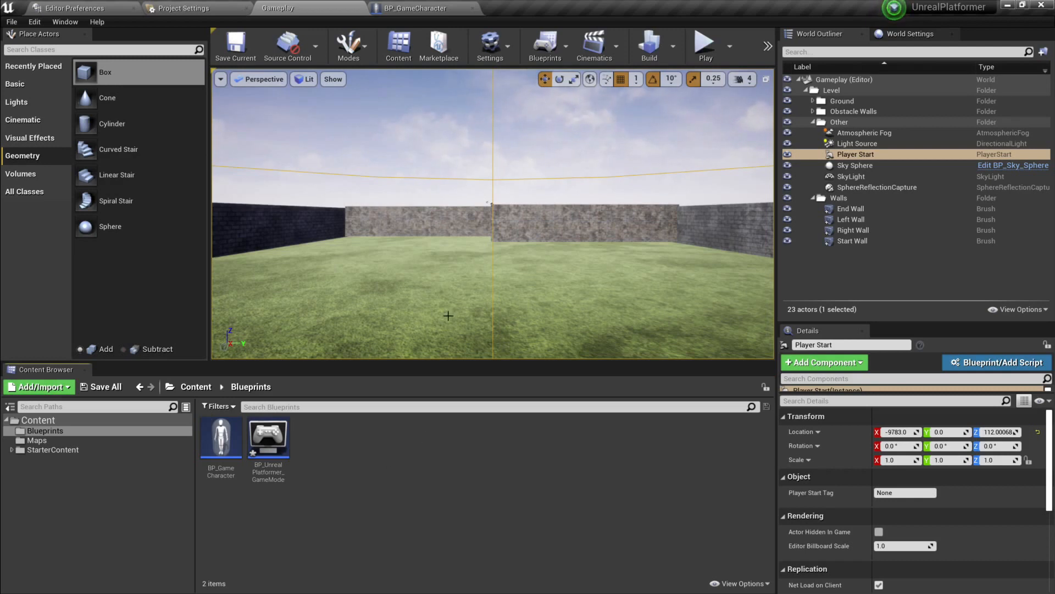
- In the Gameplay level's Blueprints folder, create a Player Controller blueprint class named BP_GameCharacter_Controller
right_click(350, 464)
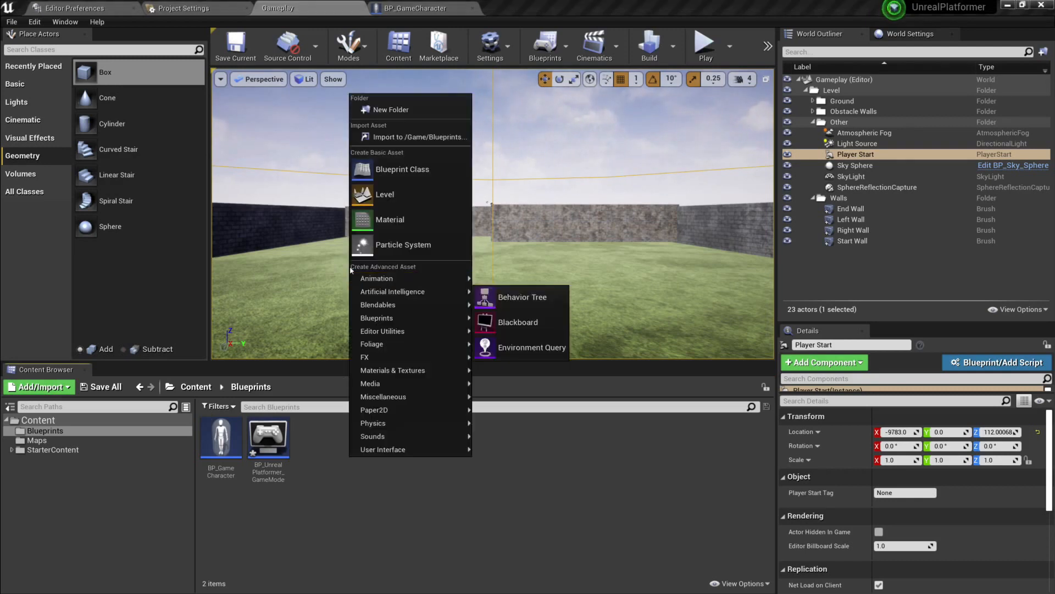
click(393, 176)
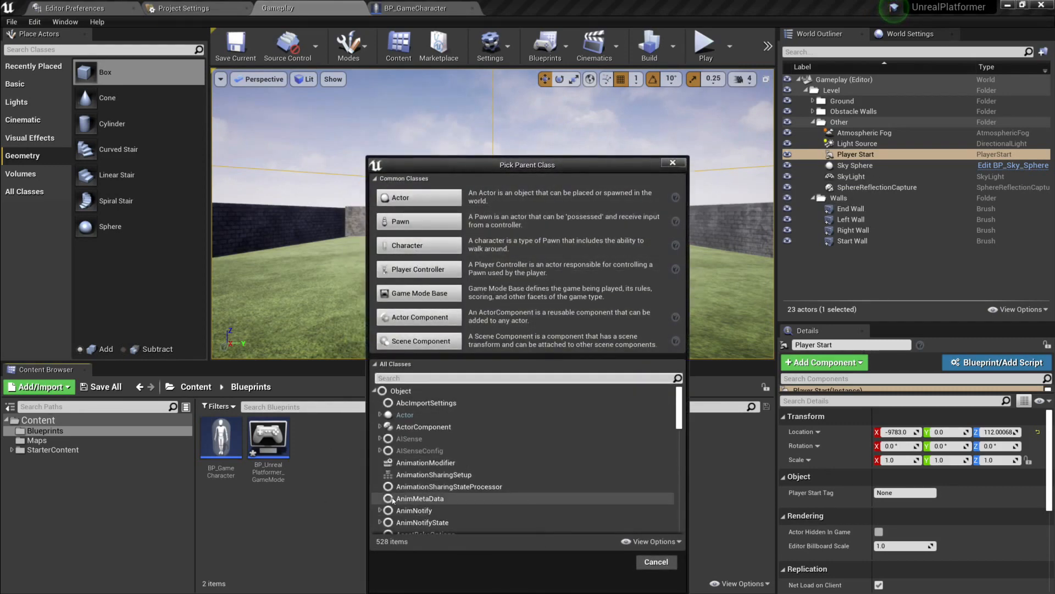
click(416, 269)
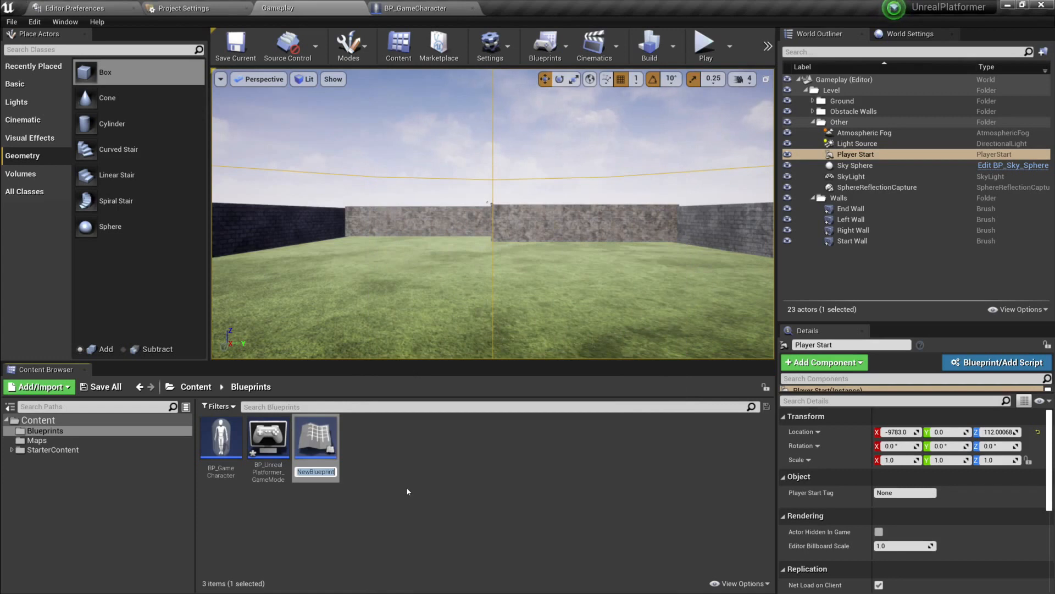
text(BP_G)
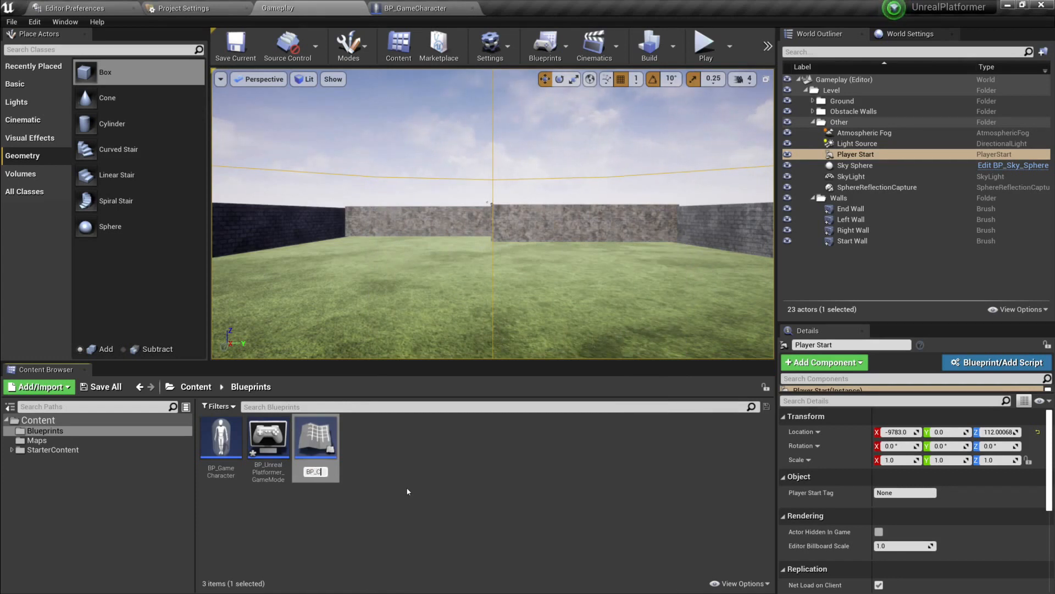
text(ameCharacter_Controller)
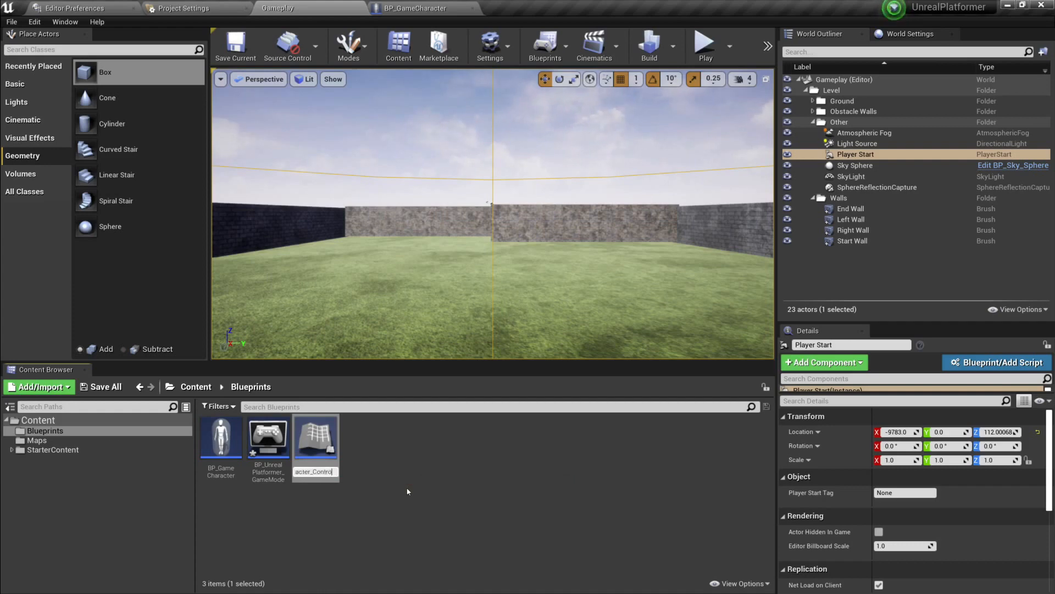
key(Return)
- Open the BP_GameCharacter_Controller blueprint and show its Event Graph
double_click(269, 448)
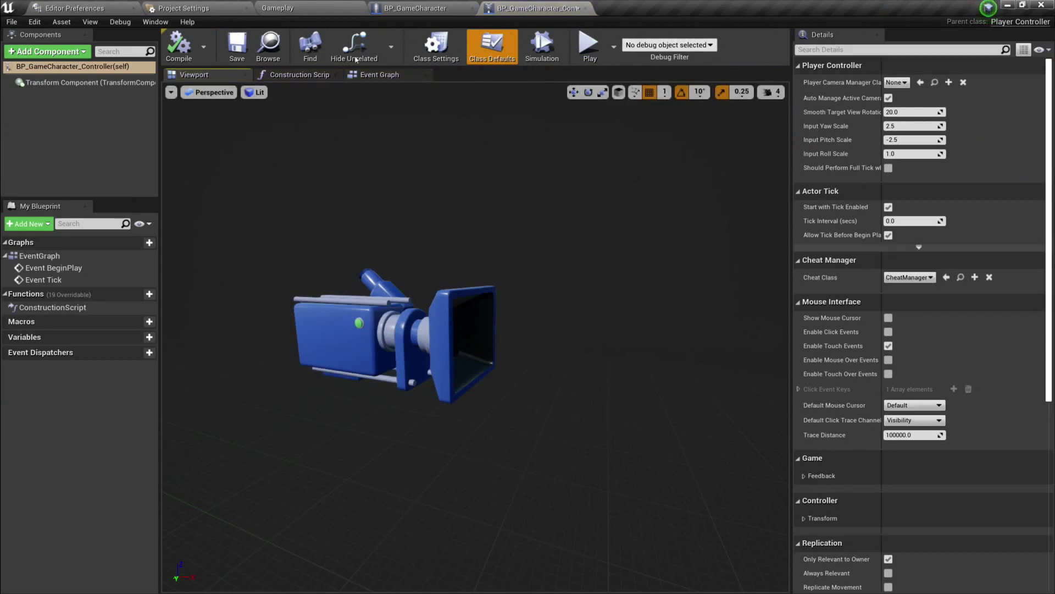
click(379, 74)
right_drag(535, 262, 450, 237)
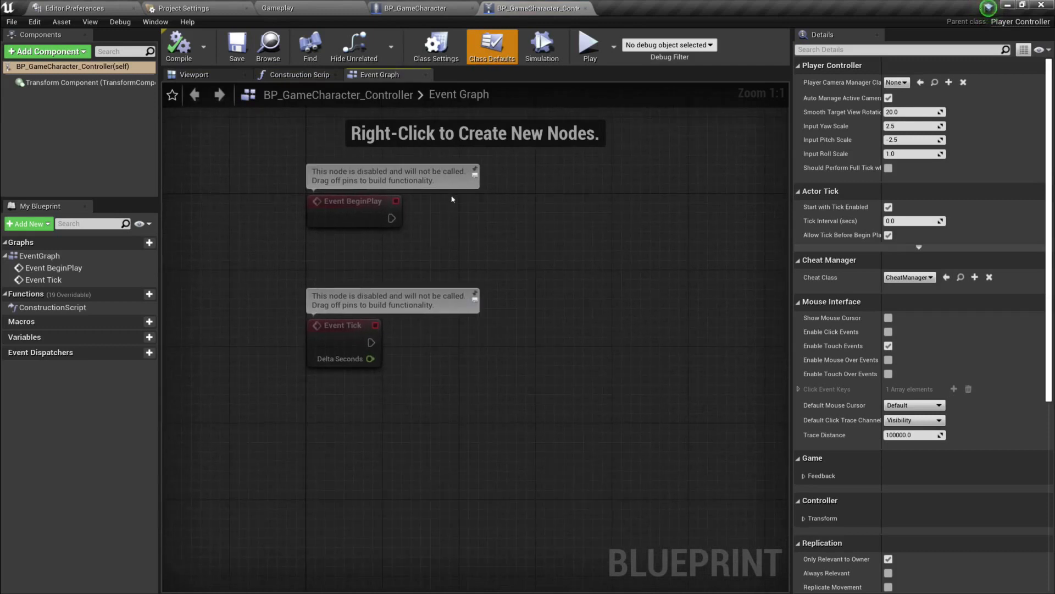
- Hide the comment bubbles on the Event BeginPlay and Event Tick nodes and delete Event Tick
click(475, 174)
click(475, 301)
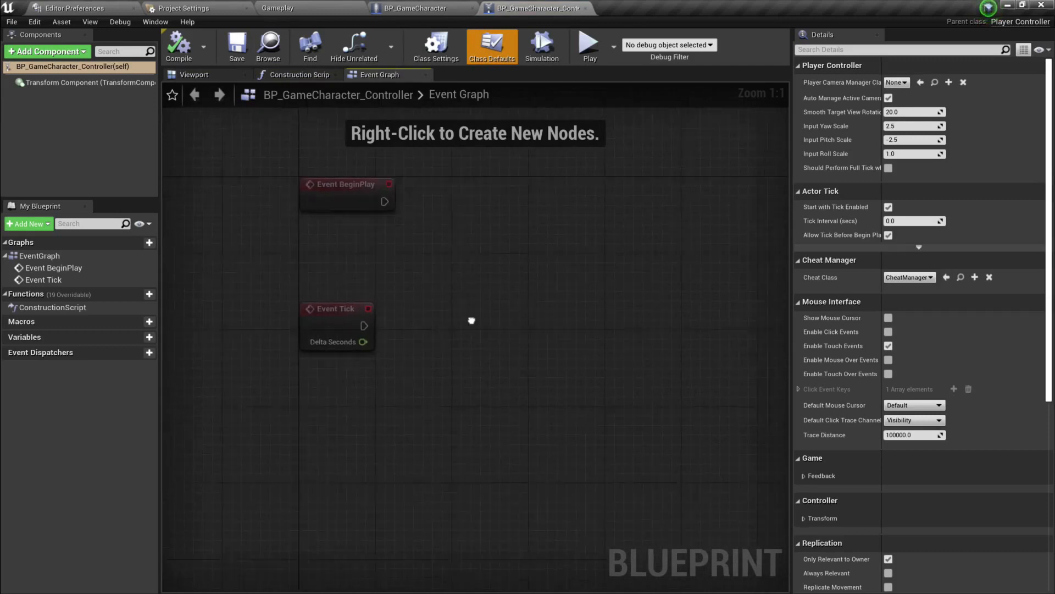
right_drag(471, 318, 444, 305)
click(293, 323)
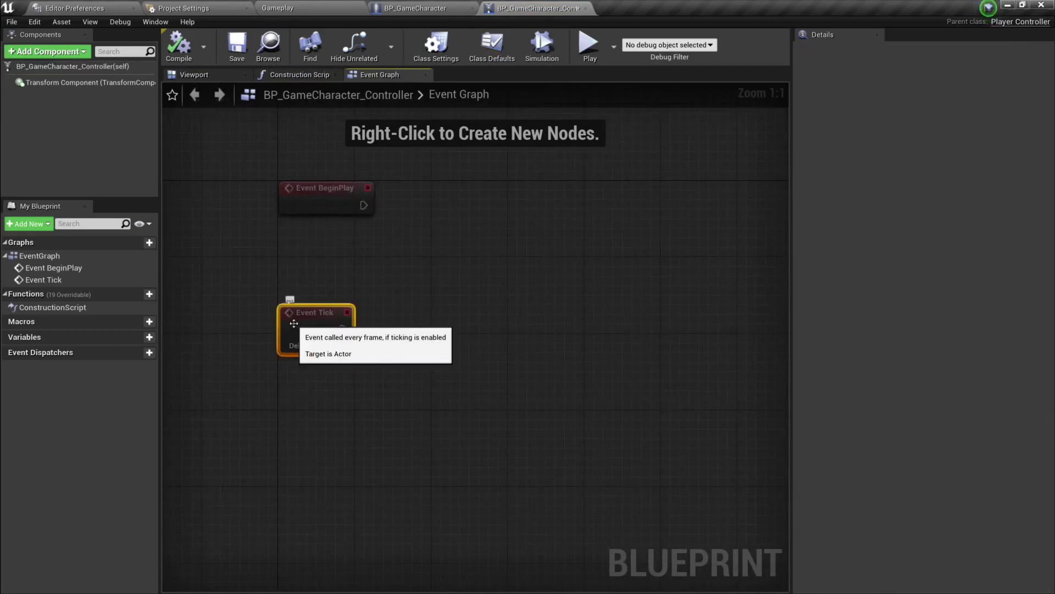
key(Delete)
- Add a Cast To BP_GameCharacter node from Event BeginPlay's execution output and align it level with the event
right_drag(377, 228, 354, 264)
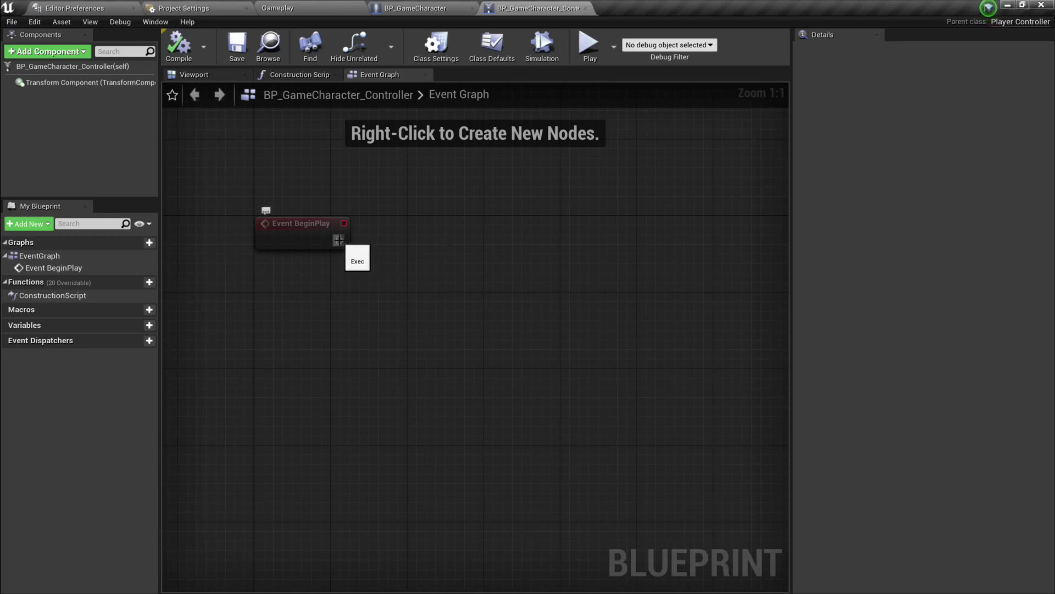
drag(338, 240, 429, 236)
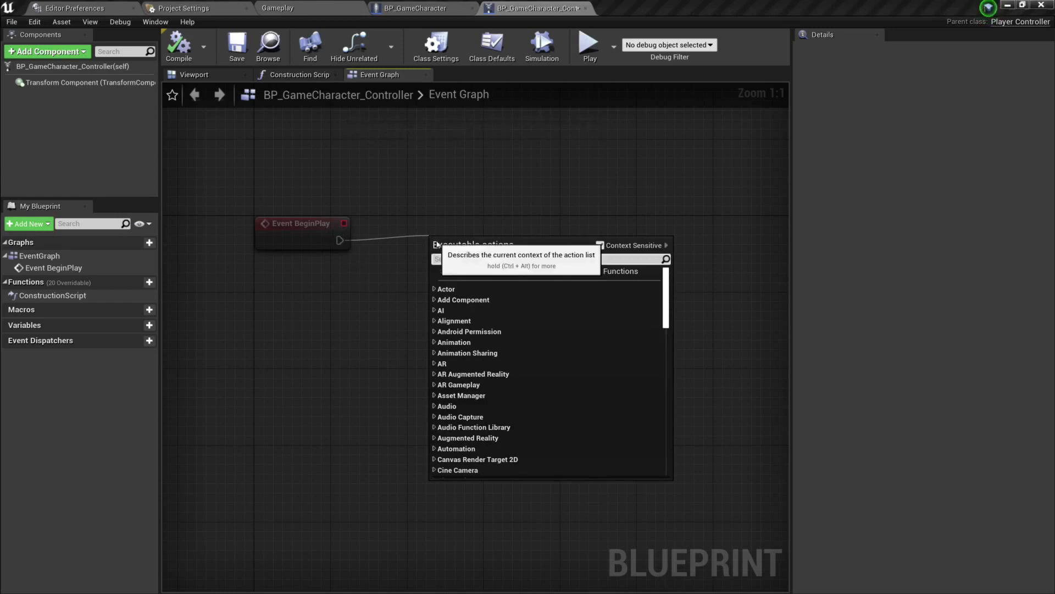
text(ca)
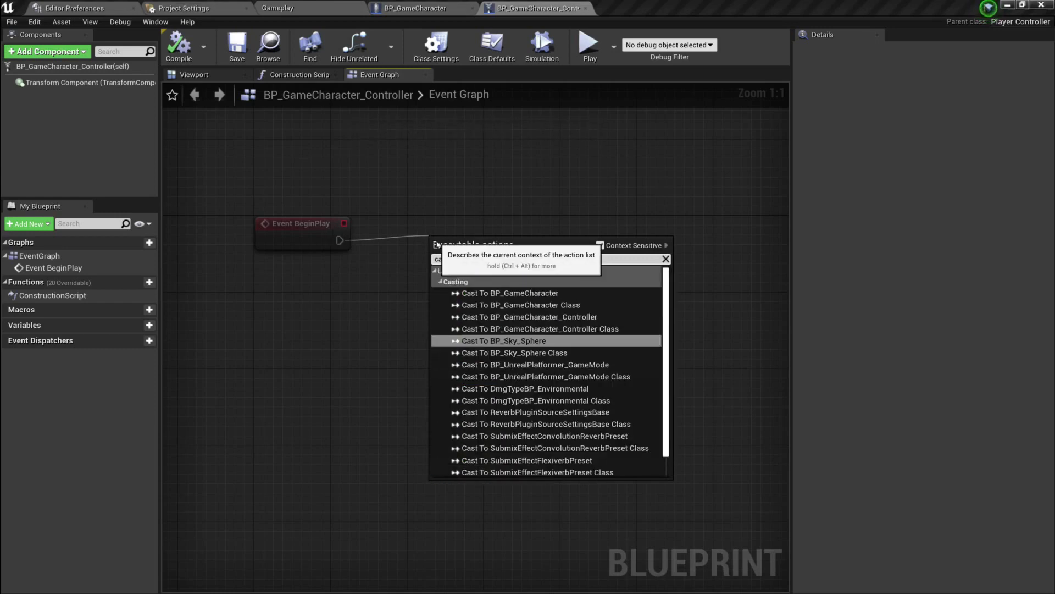
text(st to gamec)
key(Return)
drag(500, 245, 529, 226)
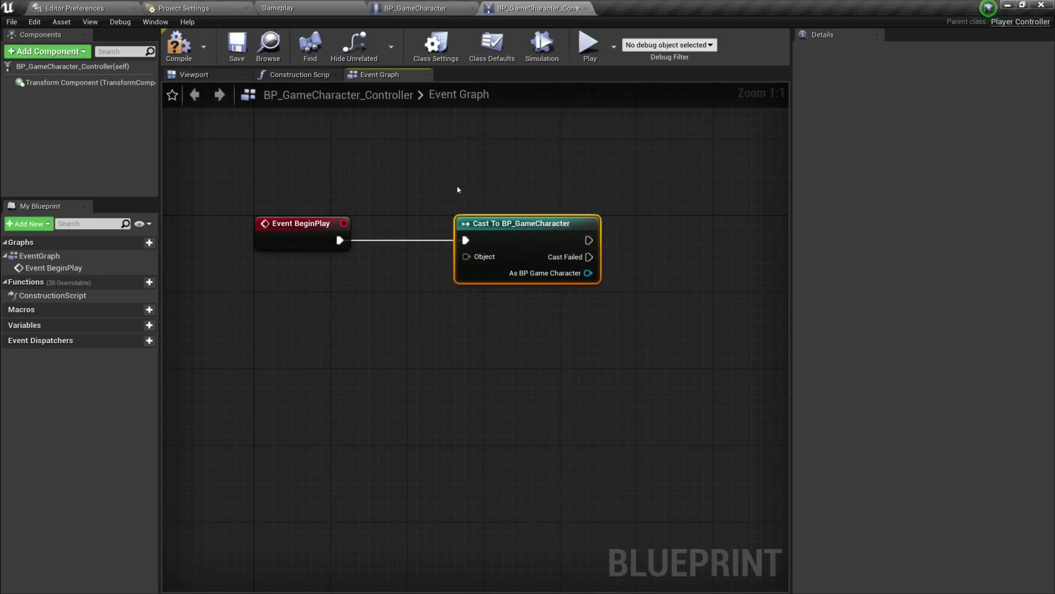
drag(456, 181, 442, 346)
- Add a Get Player Character node below Event BeginPlay, connect its Return Value to the cast's Object input, and compile the blueprint
right_click(320, 297)
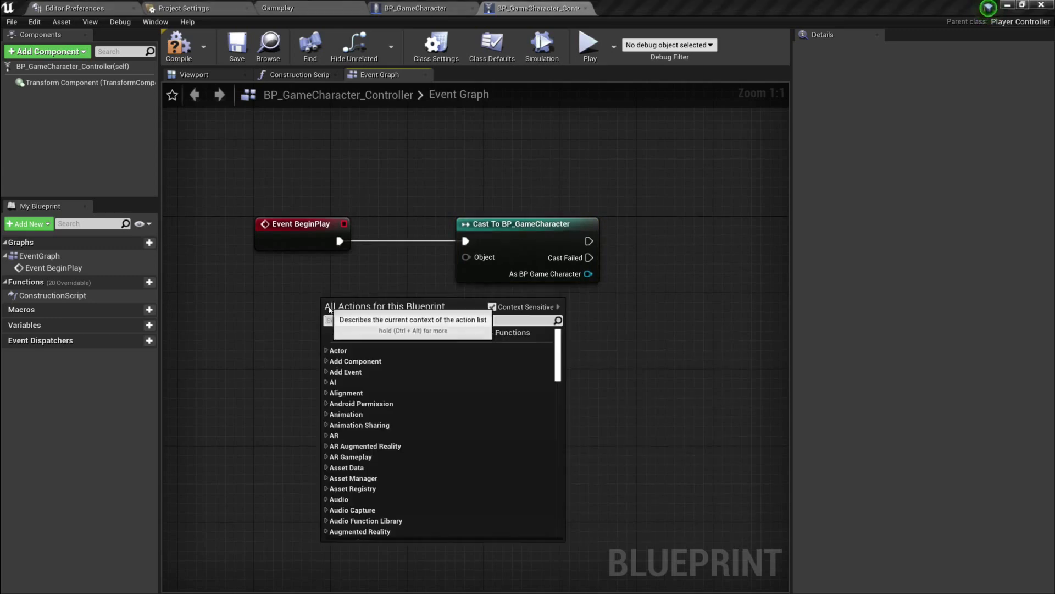
text(get player cha)
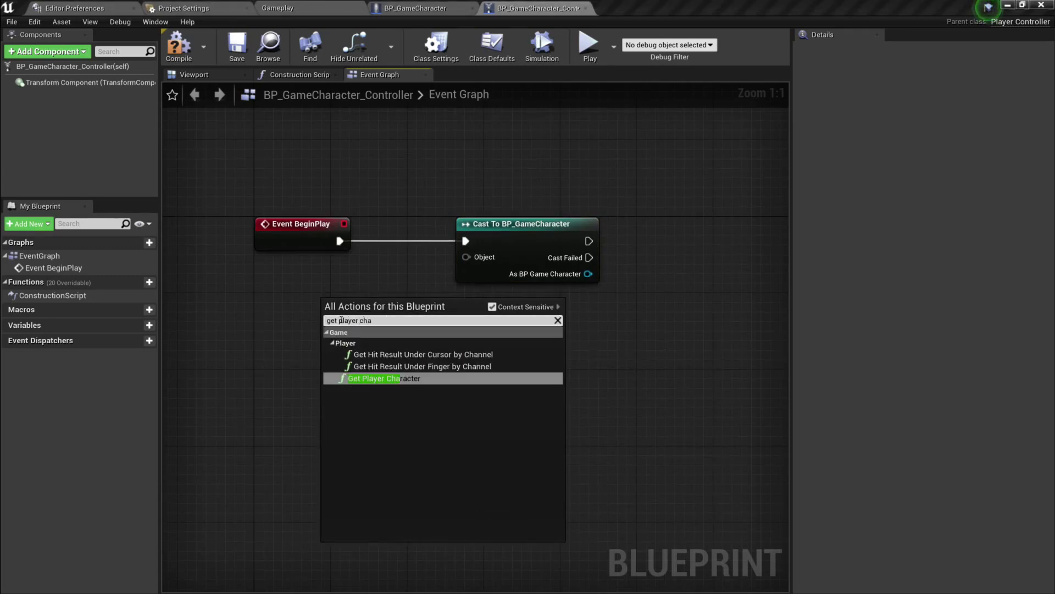
key(Return)
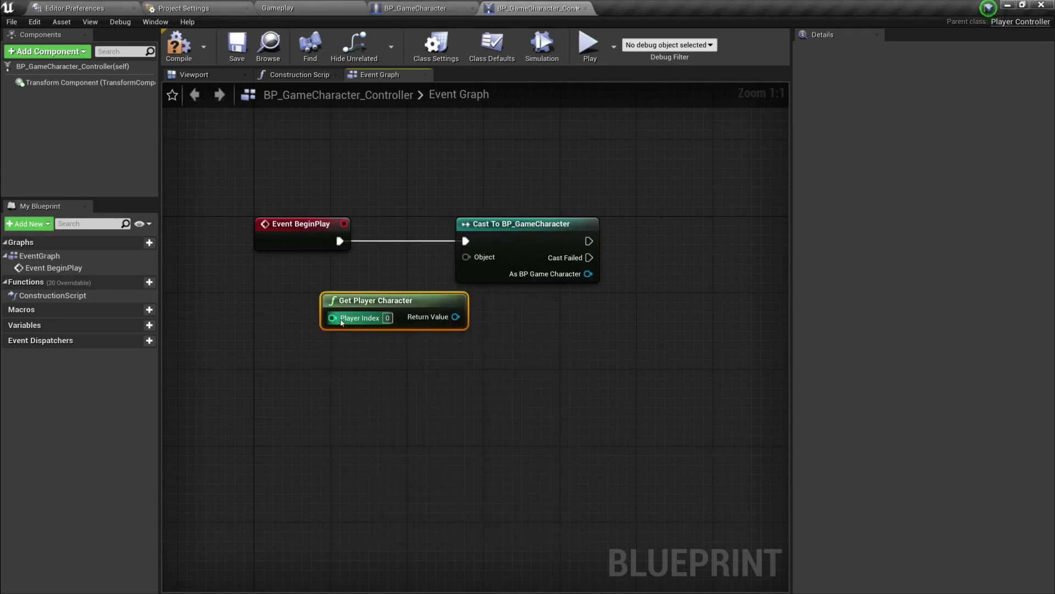
drag(399, 302, 466, 257)
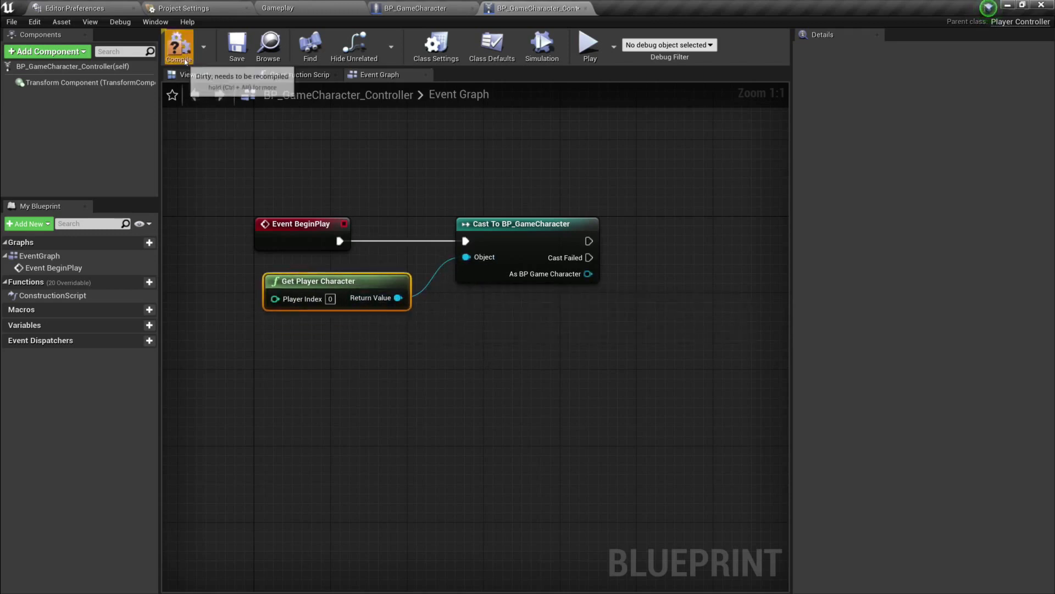
drag(377, 383, 285, 312)
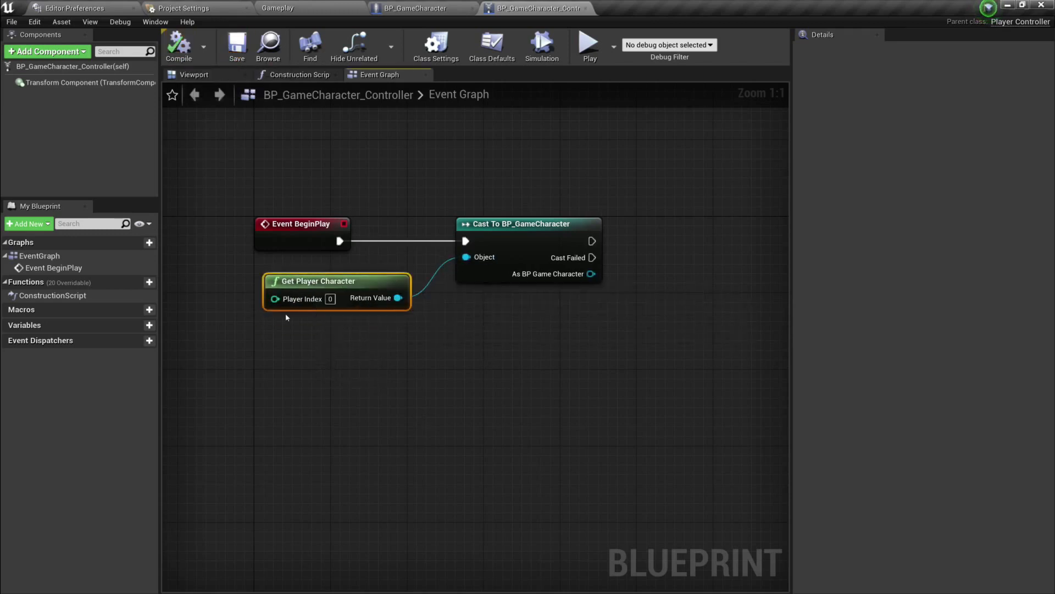
click(286, 313)
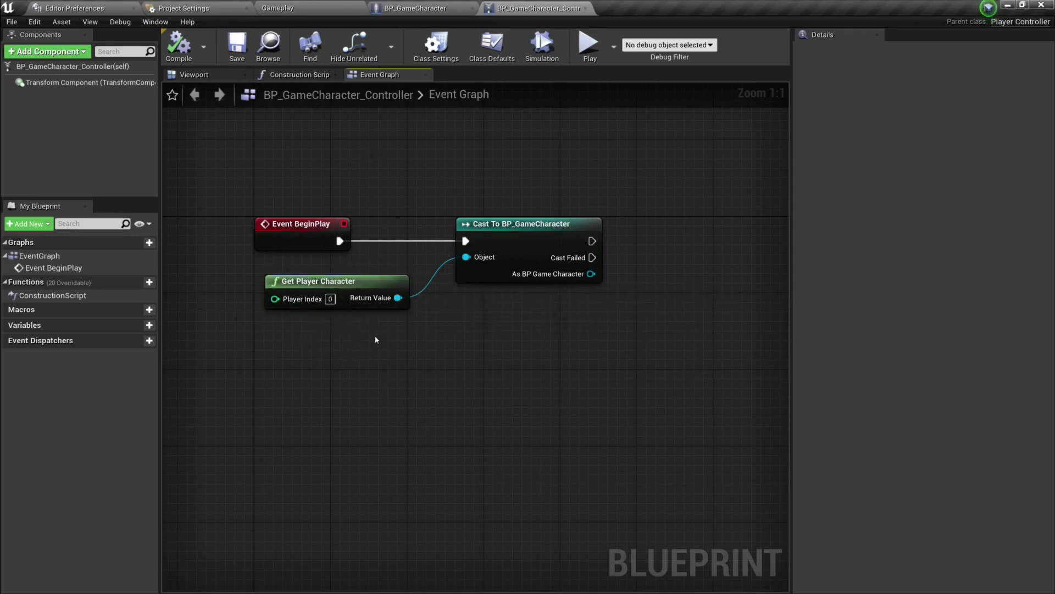
- Check the Default Pawn Class in the project's Maps & Modes settings and review the controller's Get Player Character and cast nodes
click(190, 8)
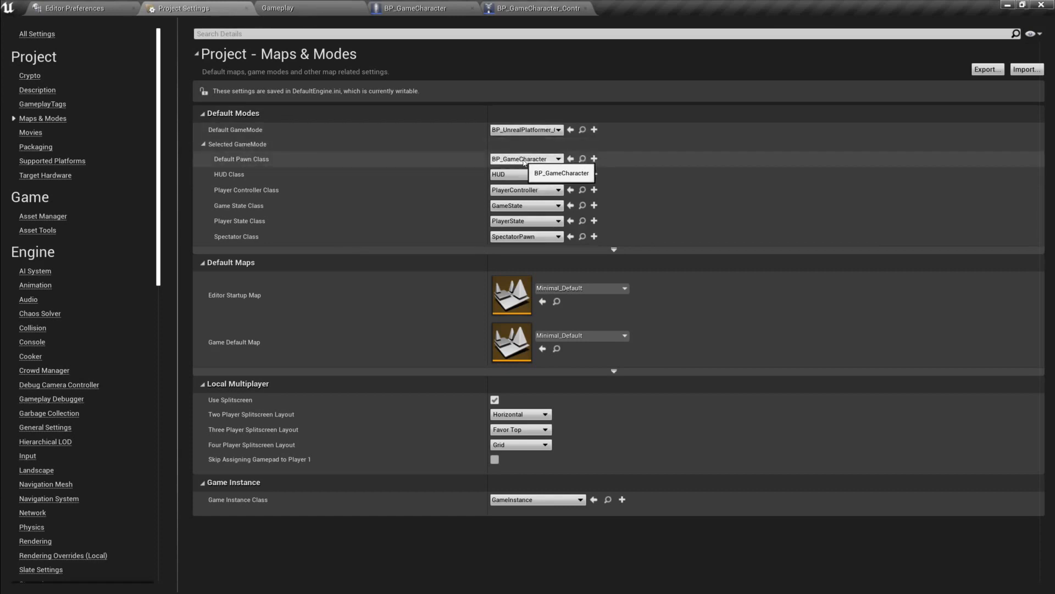
click(510, 11)
click(314, 283)
click(372, 341)
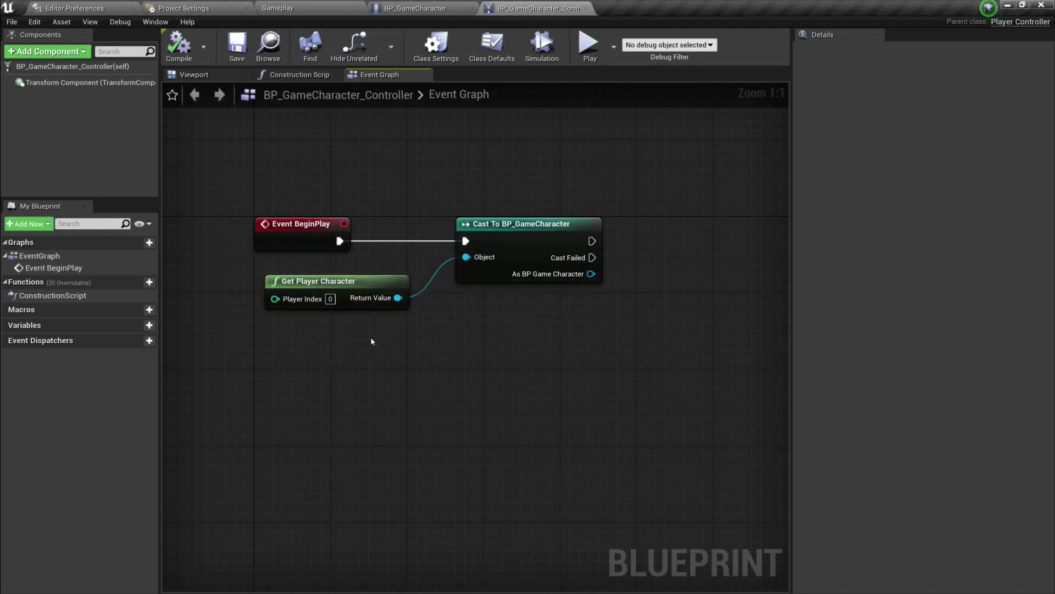
right_drag(462, 346, 436, 341)
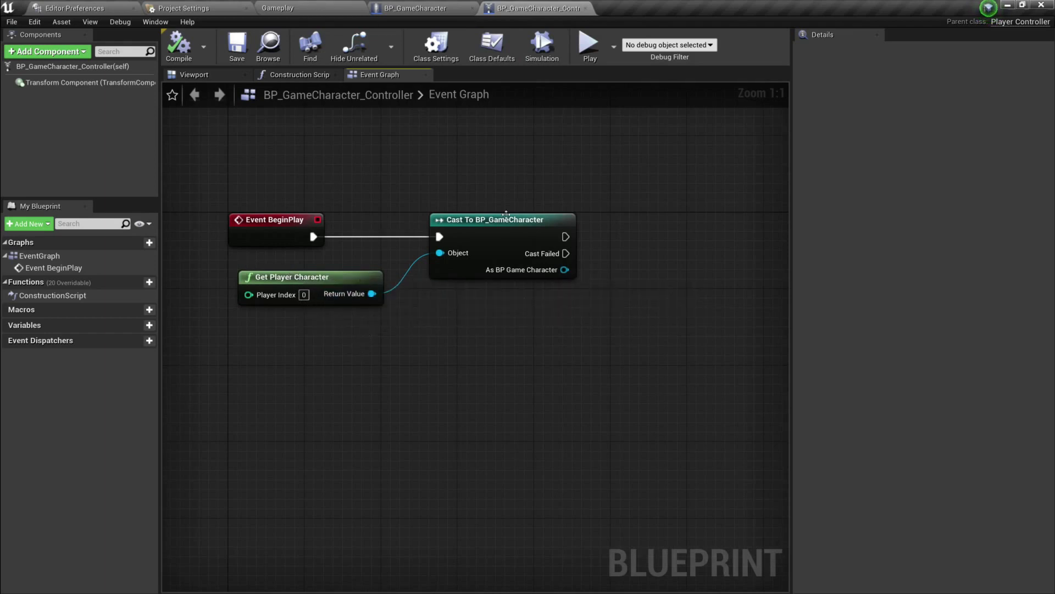
right_drag(513, 316, 479, 307)
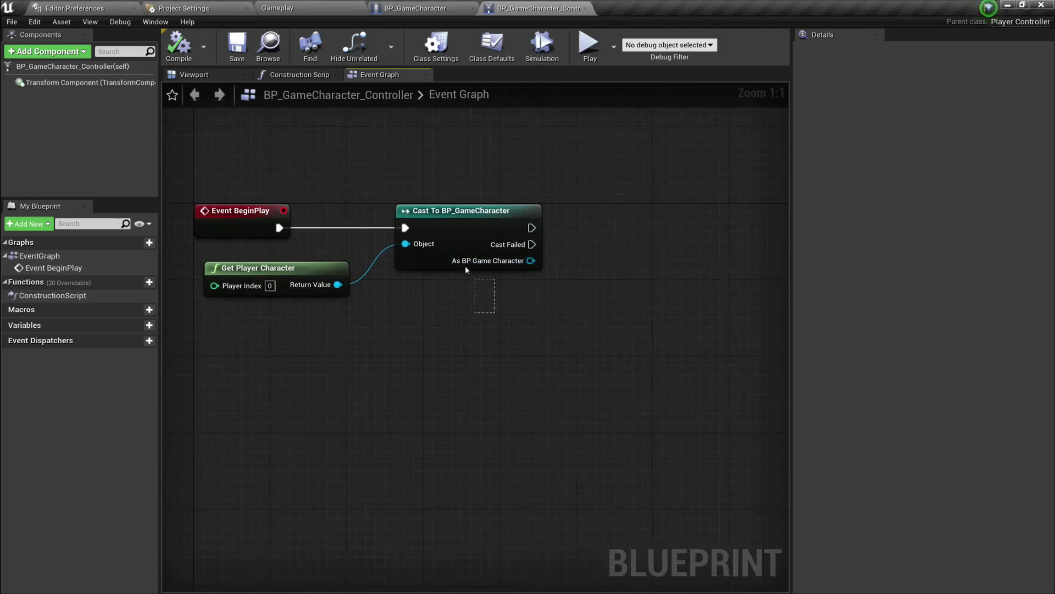
click(467, 231)
click(271, 275)
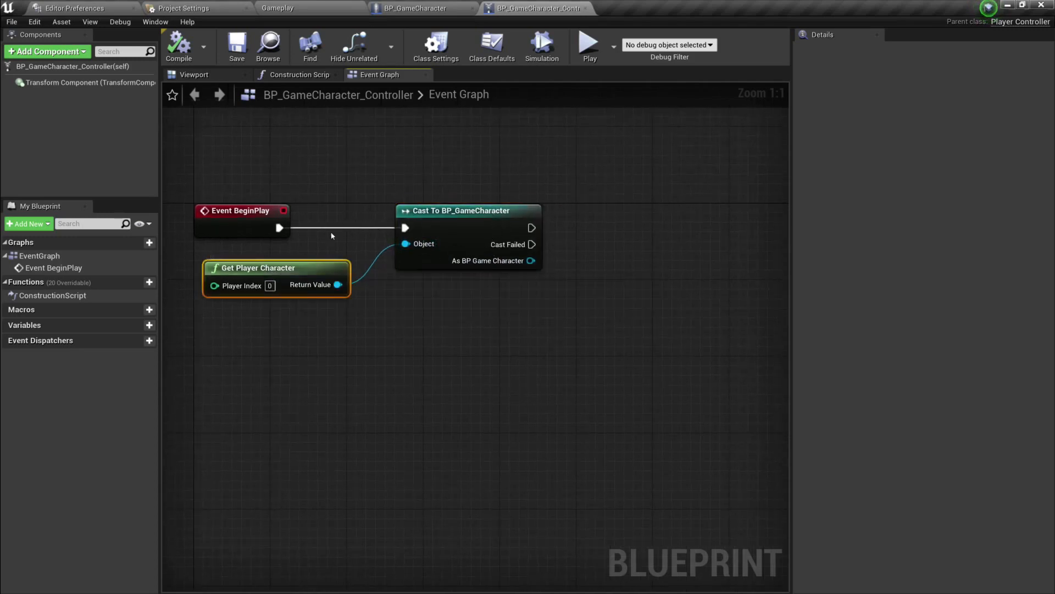
click(431, 211)
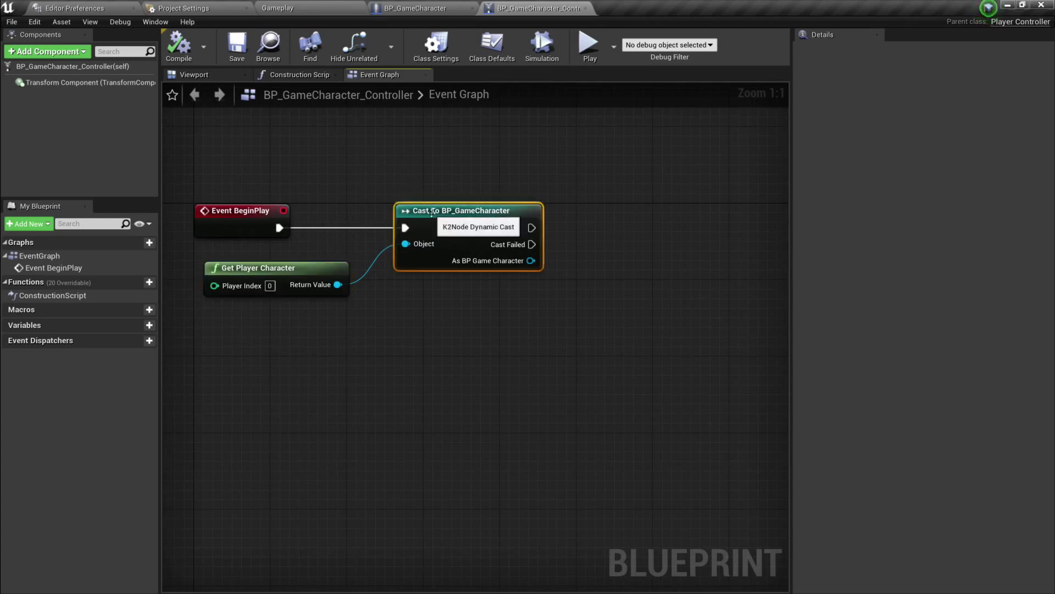
- Promote the cast's As BP Game Character output to a variable named Game Character REF and compile the blueprint
right_drag(517, 334, 399, 309)
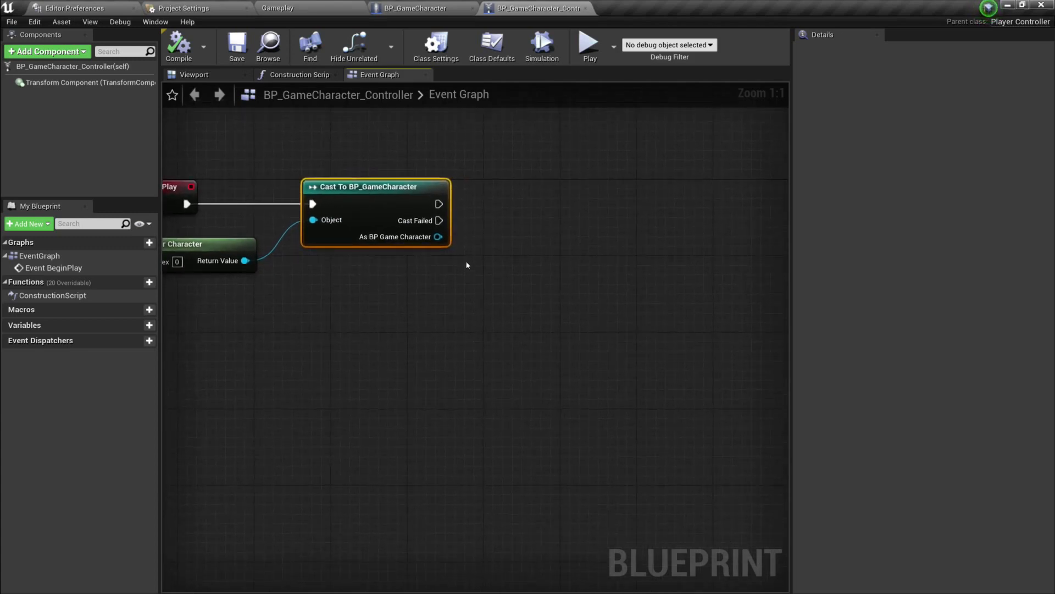
drag(438, 236, 526, 213)
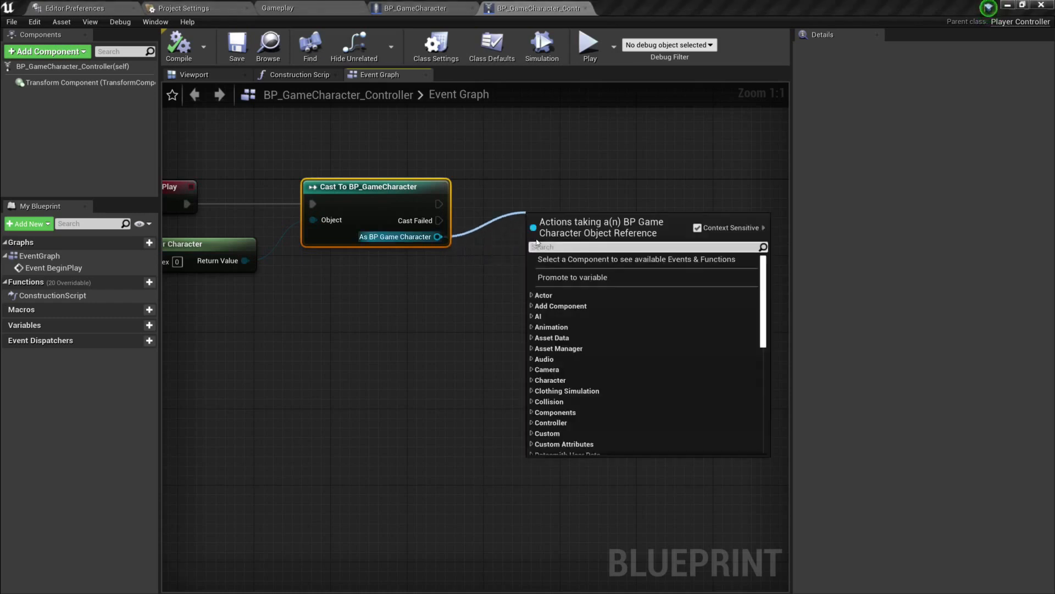
click(575, 278)
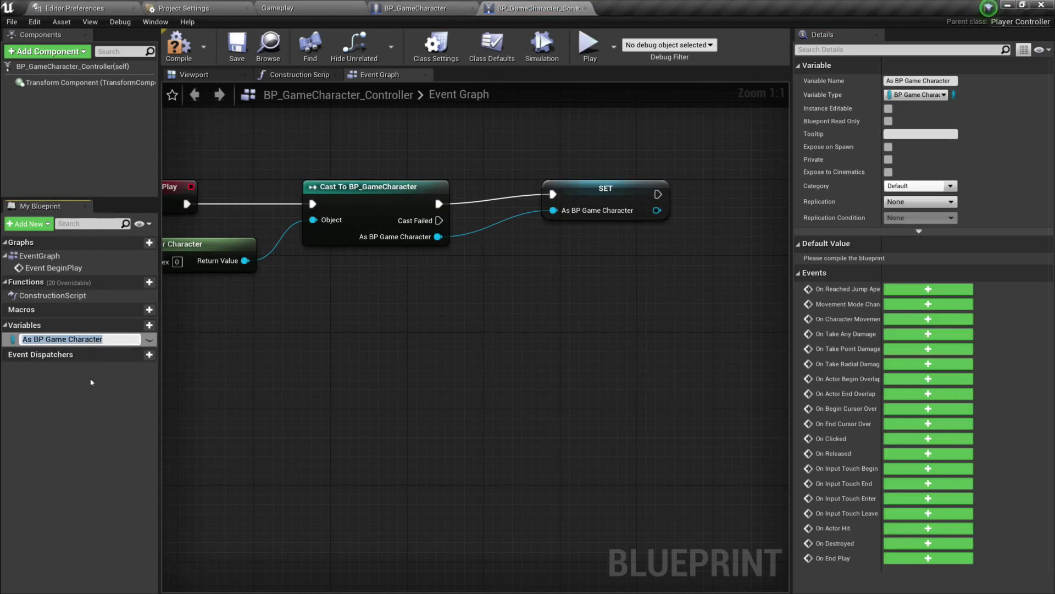
text(Game C)
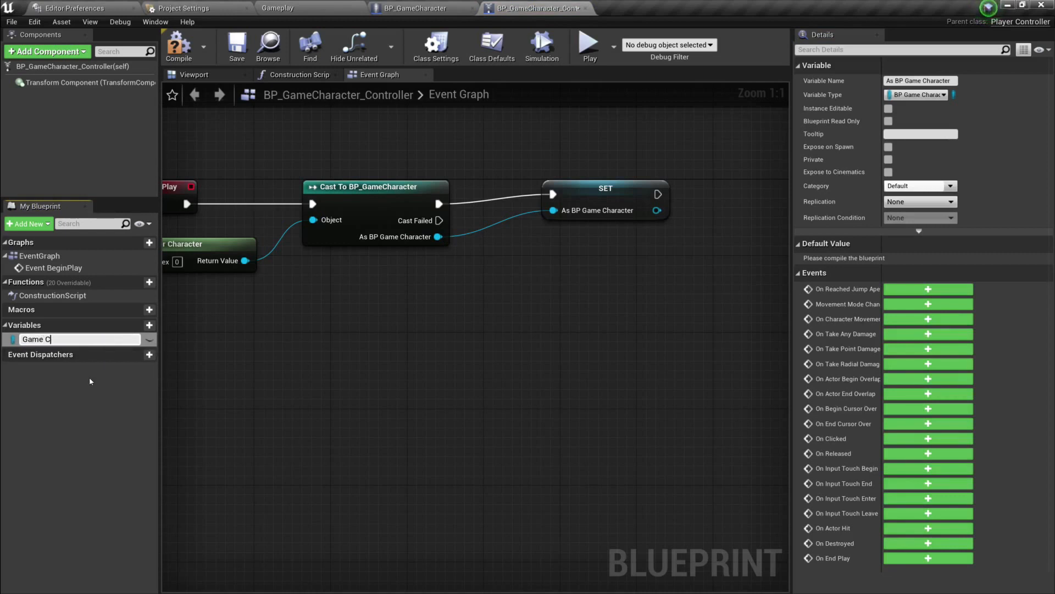
text(haracter REF)
key(Return)
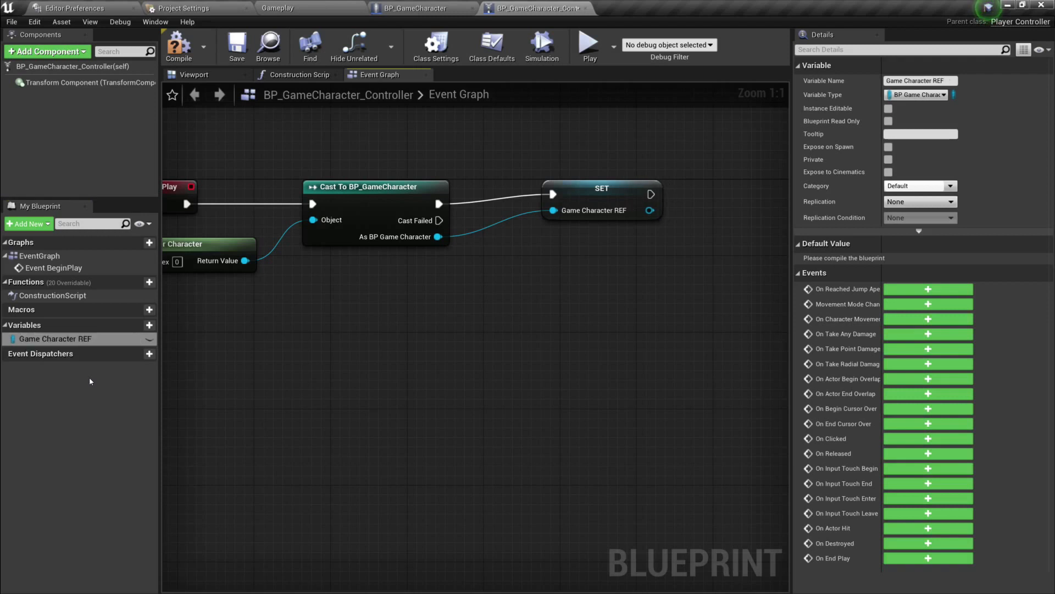
click(179, 48)
- Add the InputAxis MoveForward event below the Event BeginPlay nodes, and compile and save the blueprint
right_drag(350, 392, 443, 339)
scroll(378, 369, down, 3)
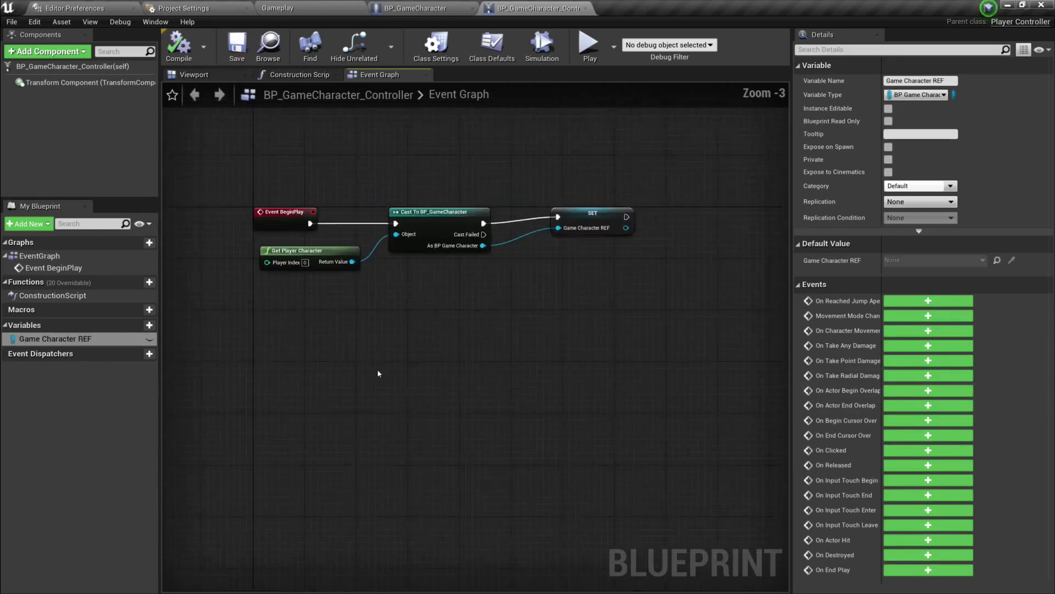
right_drag(377, 369, 360, 329)
scroll(372, 271, up, 2)
scroll(372, 271, down, 1)
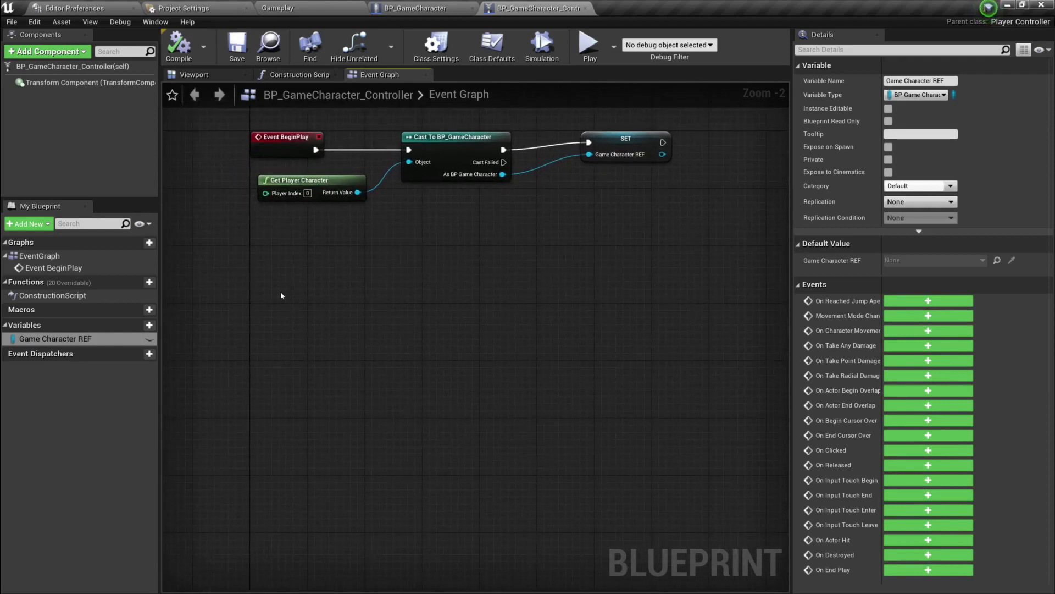
right_click(269, 268)
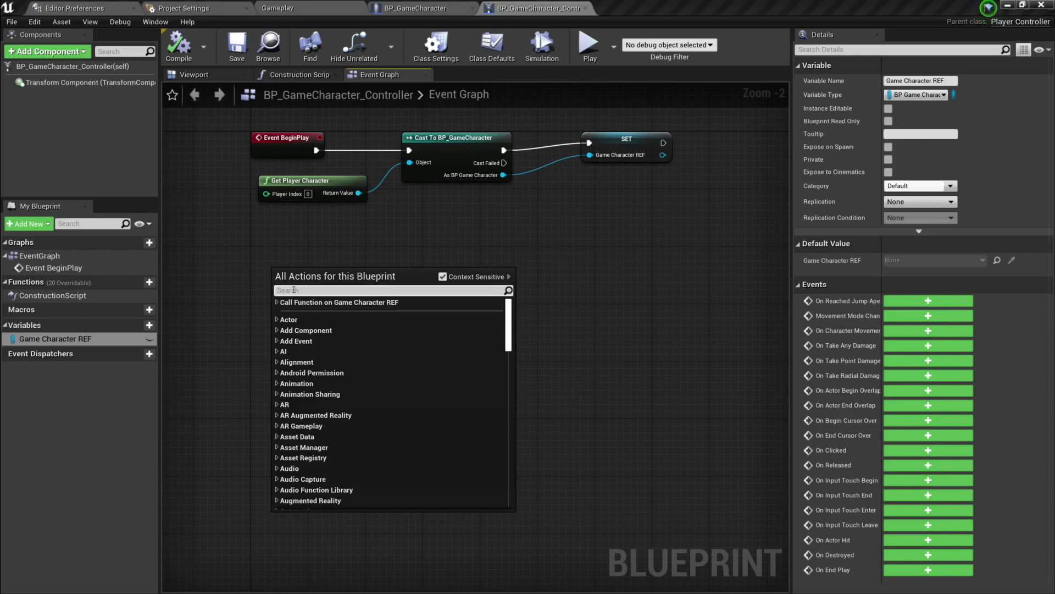
text(move forwa)
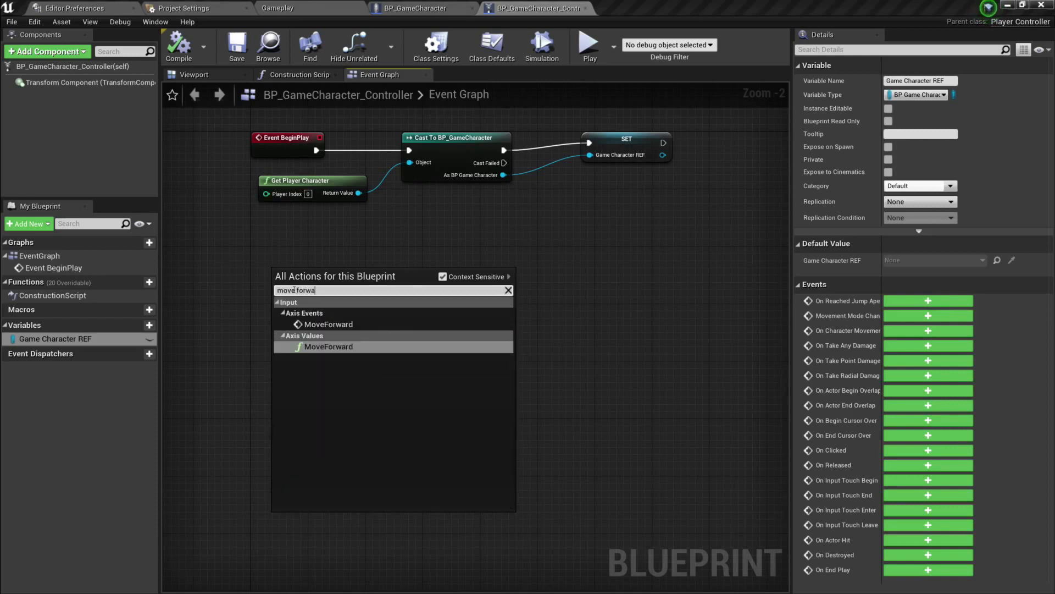
click(338, 325)
scroll(311, 284, up, 2)
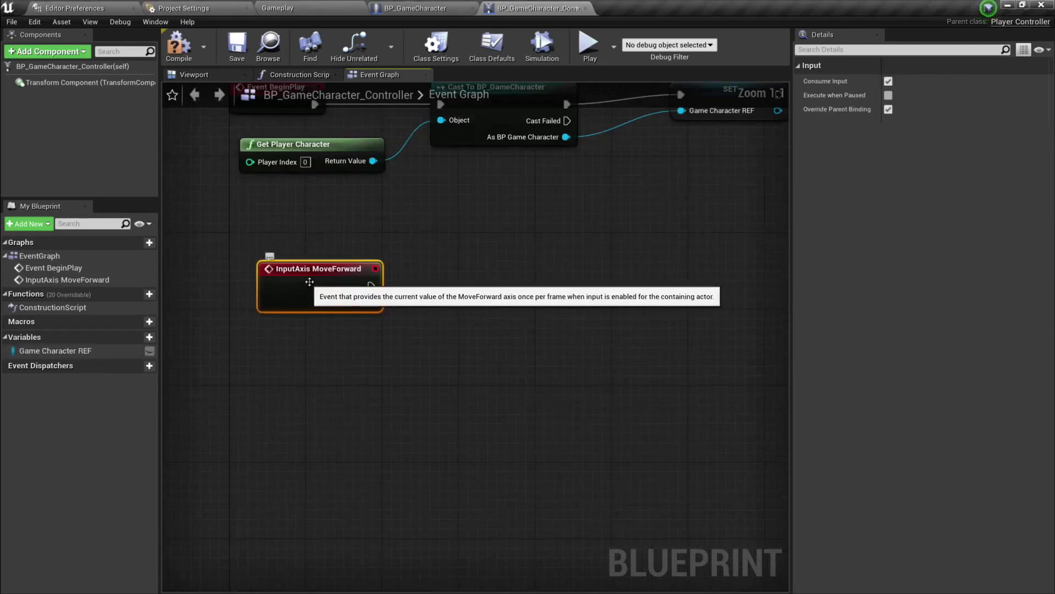
click(186, 50)
click(238, 50)
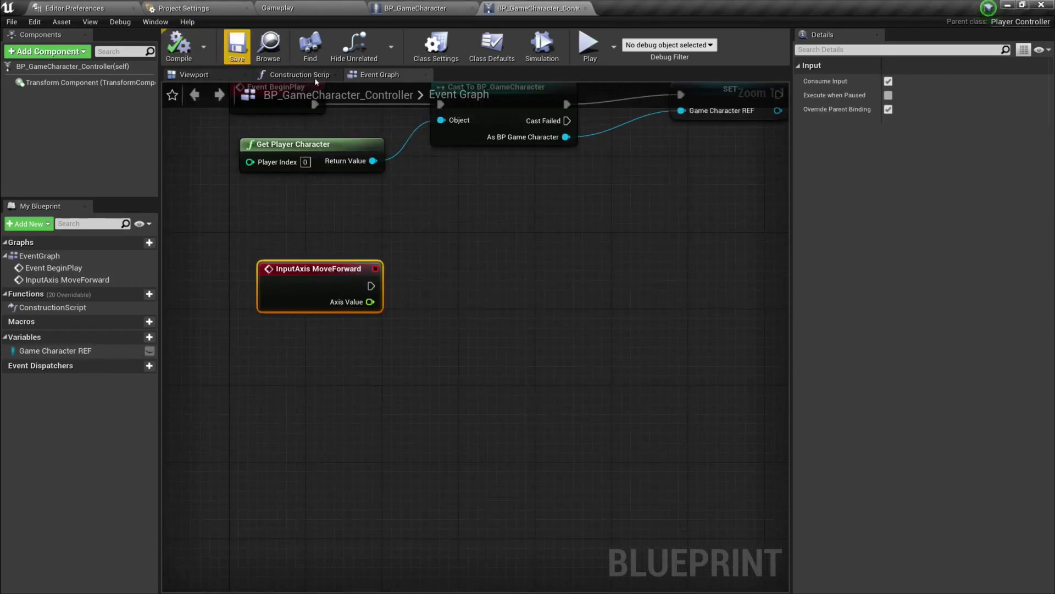
- Examine the MoveForward axis mappings in the project's Input settings and return to the controller blueprint
click(184, 7)
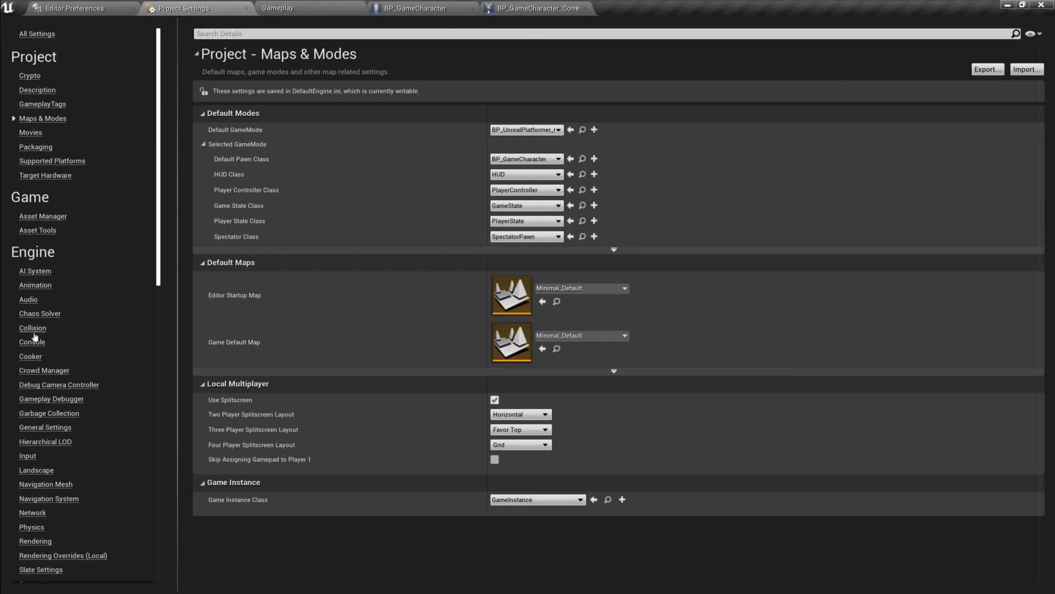
click(34, 458)
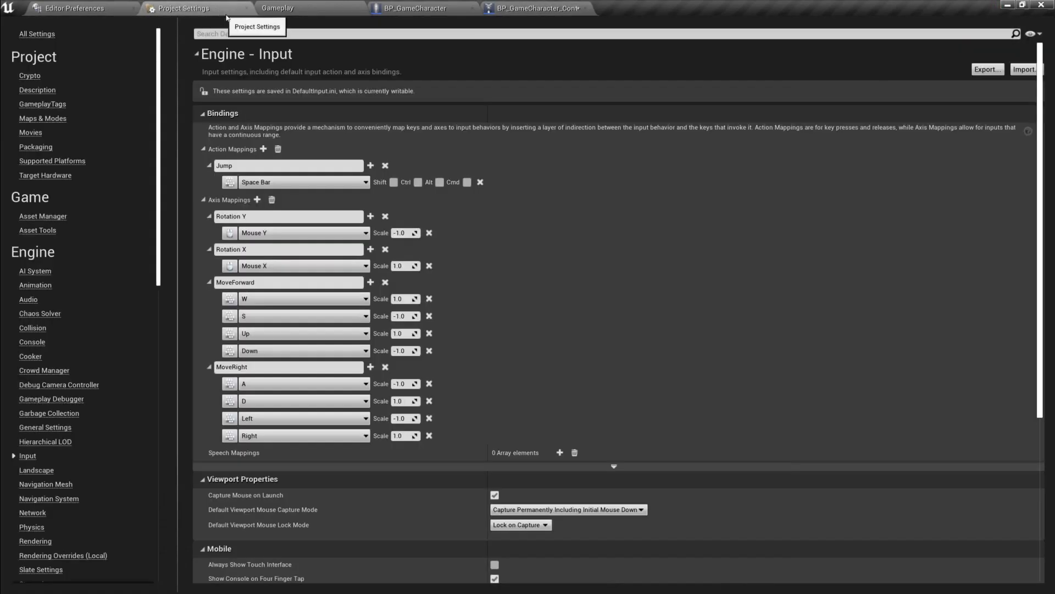
click(220, 7)
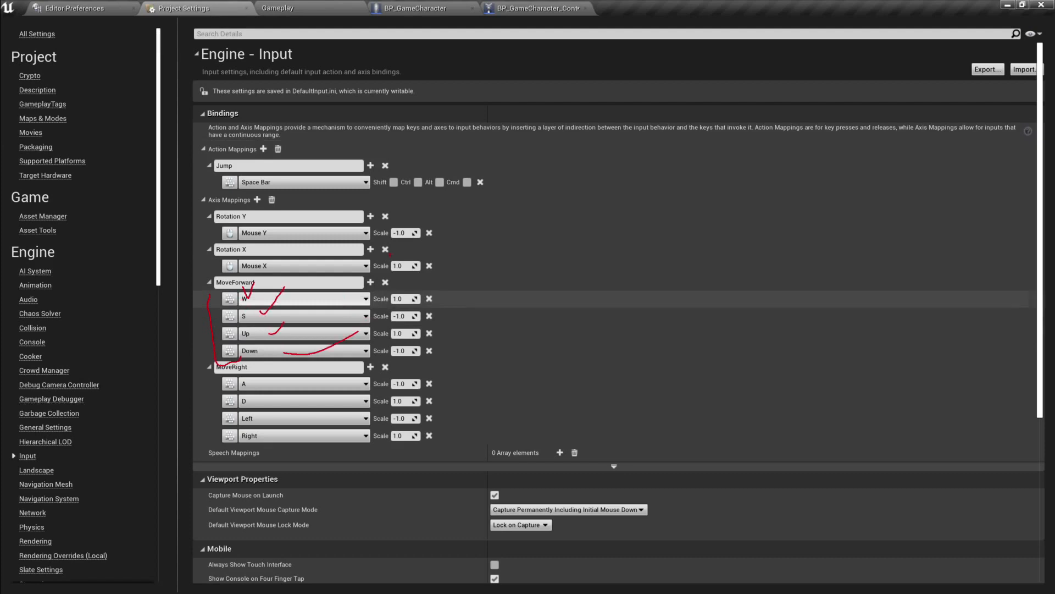
click(536, 8)
scroll(358, 277, up, 1)
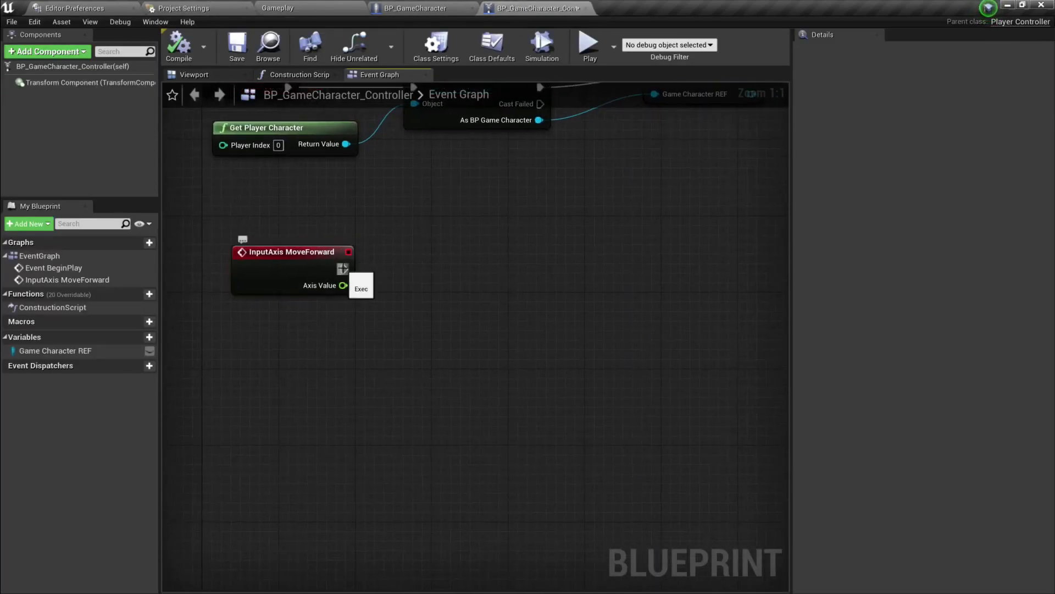
drag(343, 269, 561, 283)
text(add)
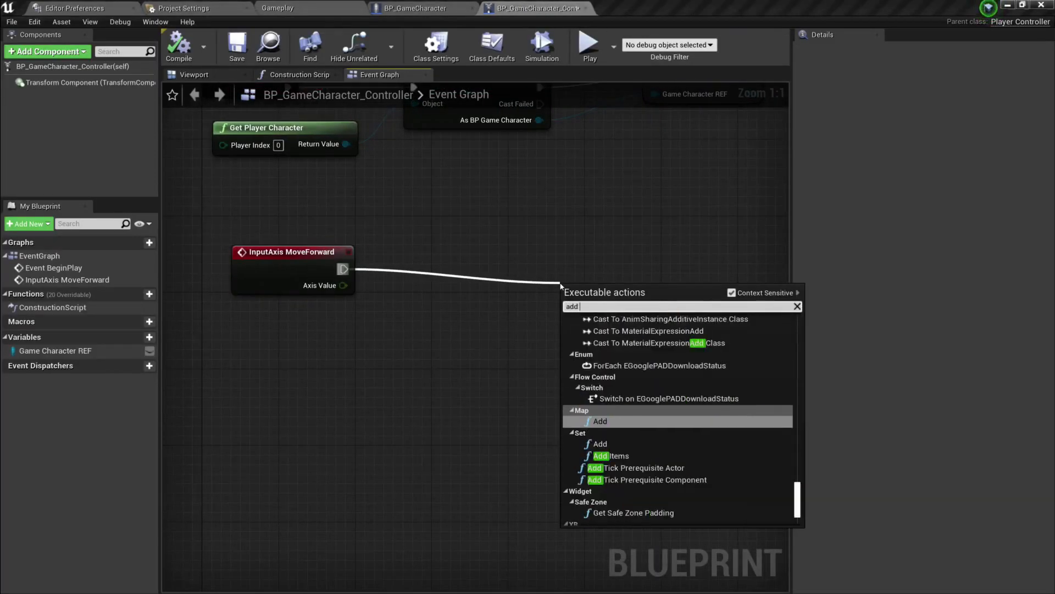
text( movement)
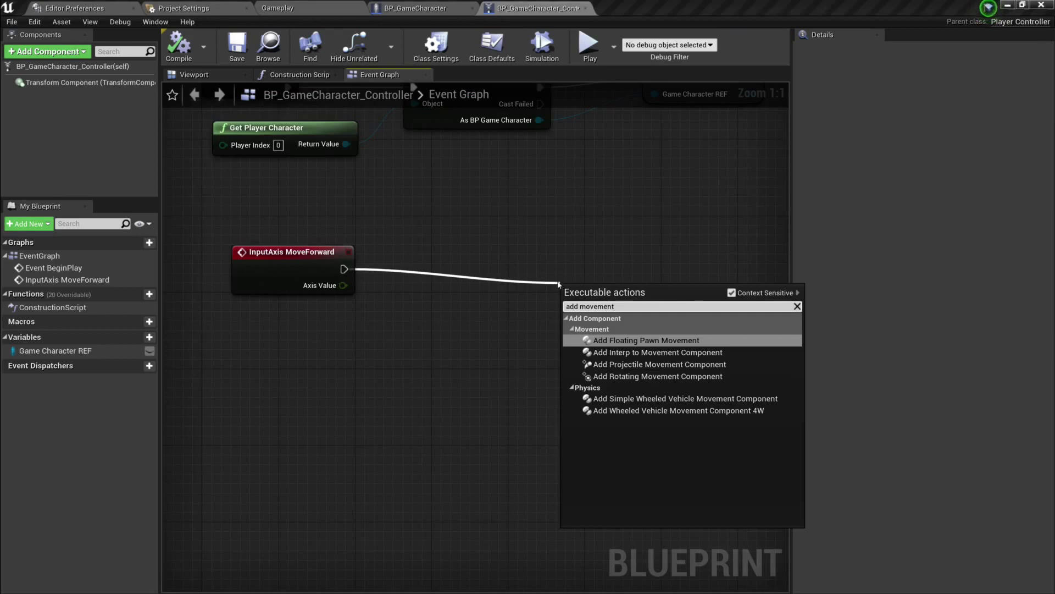
key(Escape)
- Place a getter for Game Character REF below InputAxis MoveForward and add an Add Movement Input node from its output
drag(55, 350, 338, 329)
click(379, 343)
drag(420, 331, 568, 270)
text(add moveme)
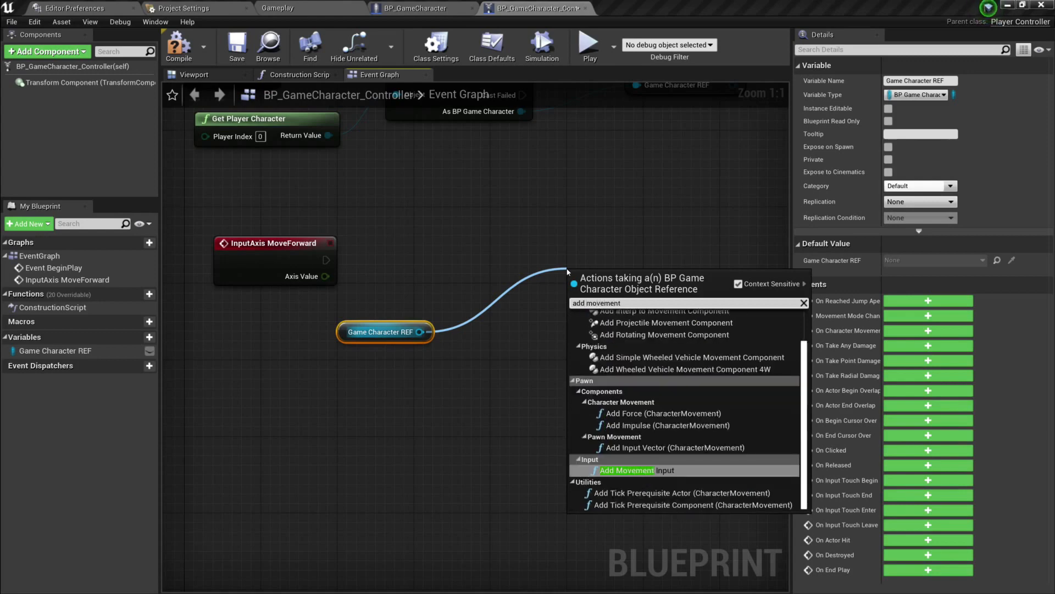
text(nt)
click(637, 471)
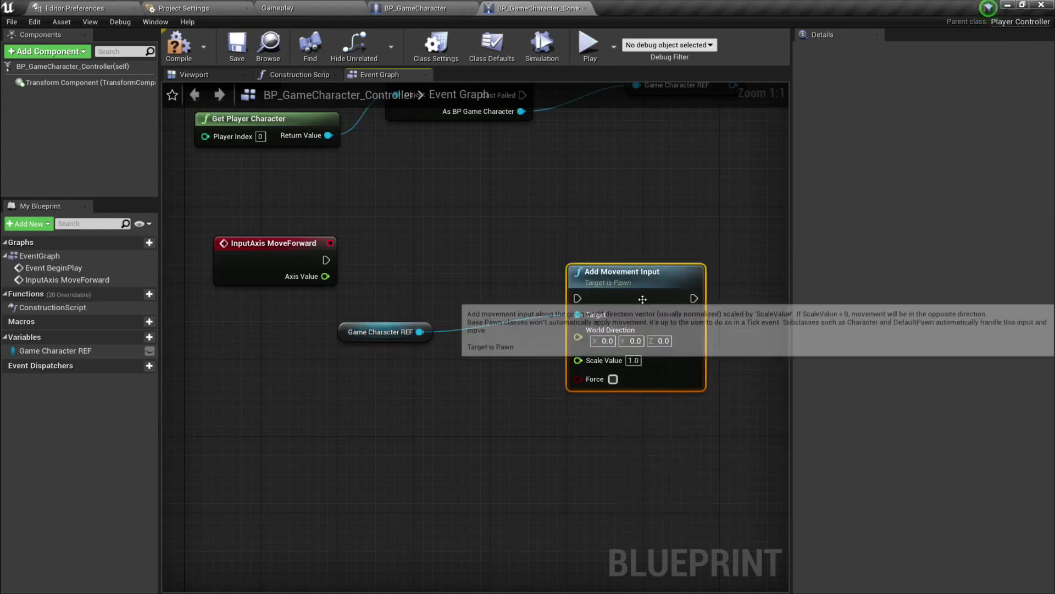
- Connect InputAxis MoveForward's execution output to Add Movement Input, move the Game Character REF getter under the event, and compile
drag(322, 241, 602, 241)
scroll(519, 263, down, 2)
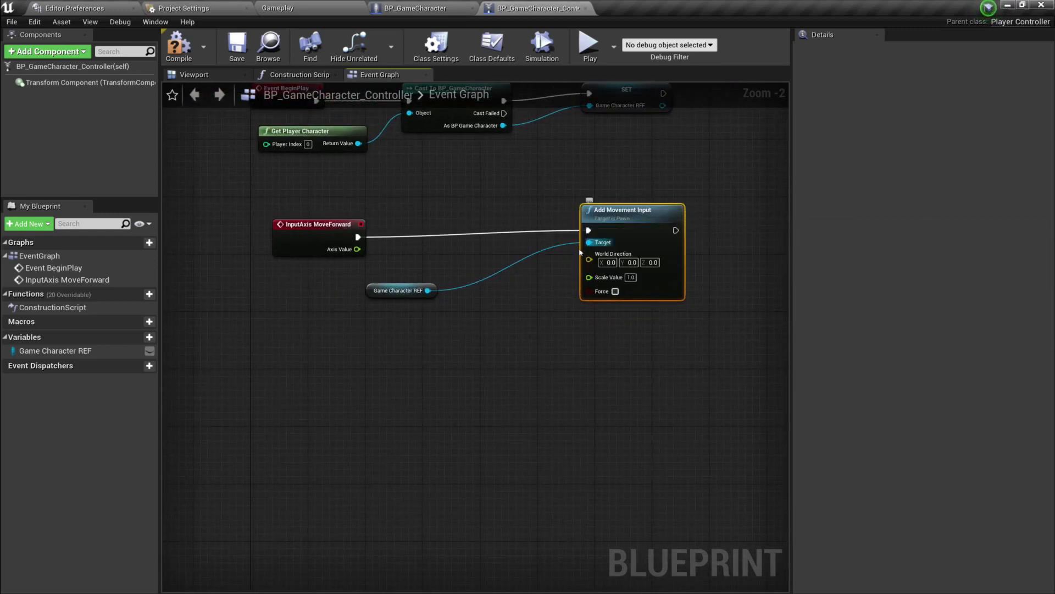
scroll(489, 278, up, 2)
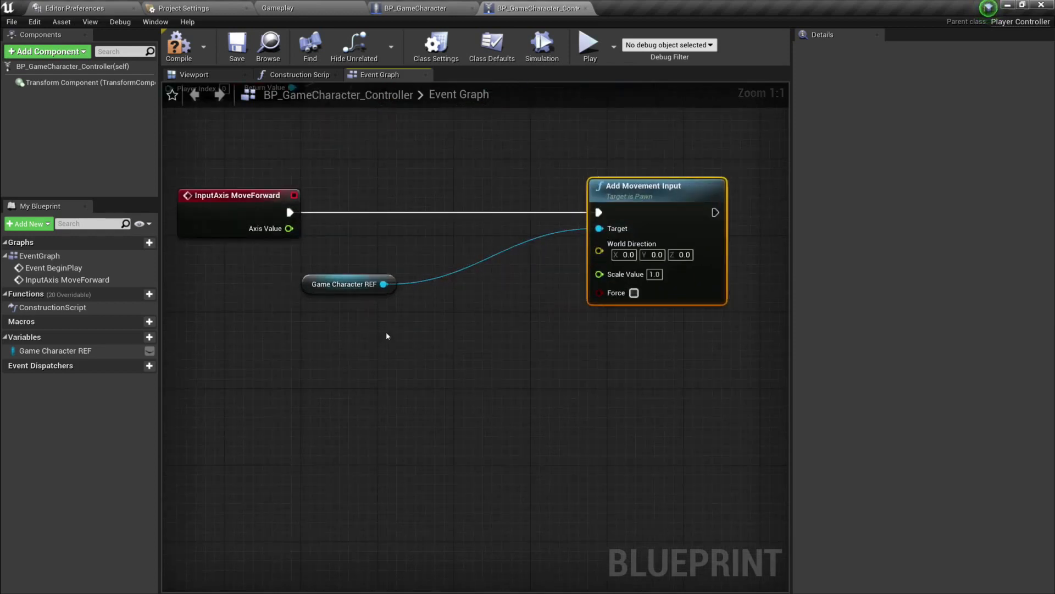
drag(312, 284, 255, 275)
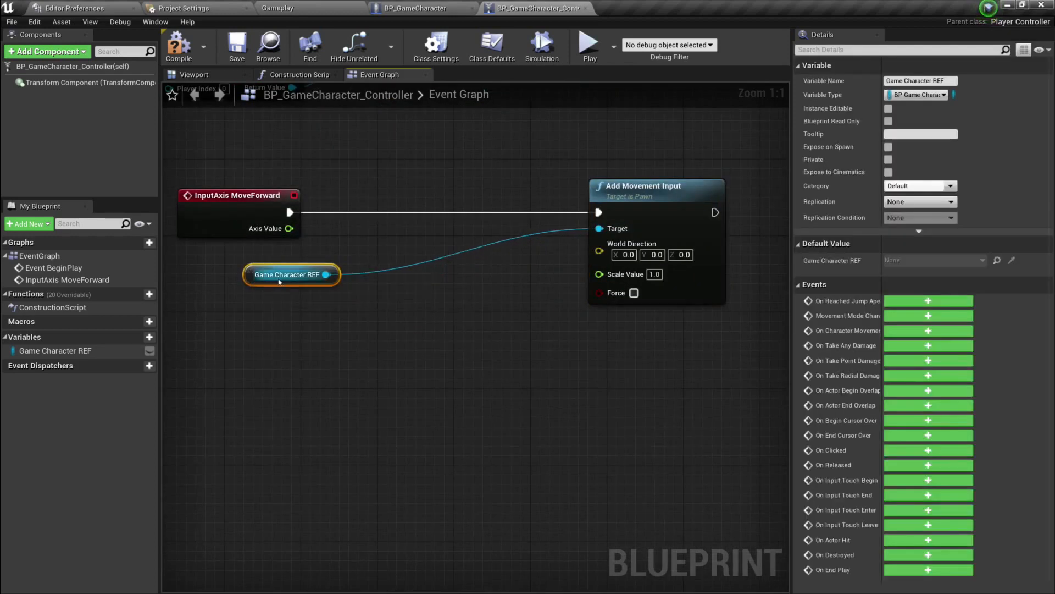
click(191, 47)
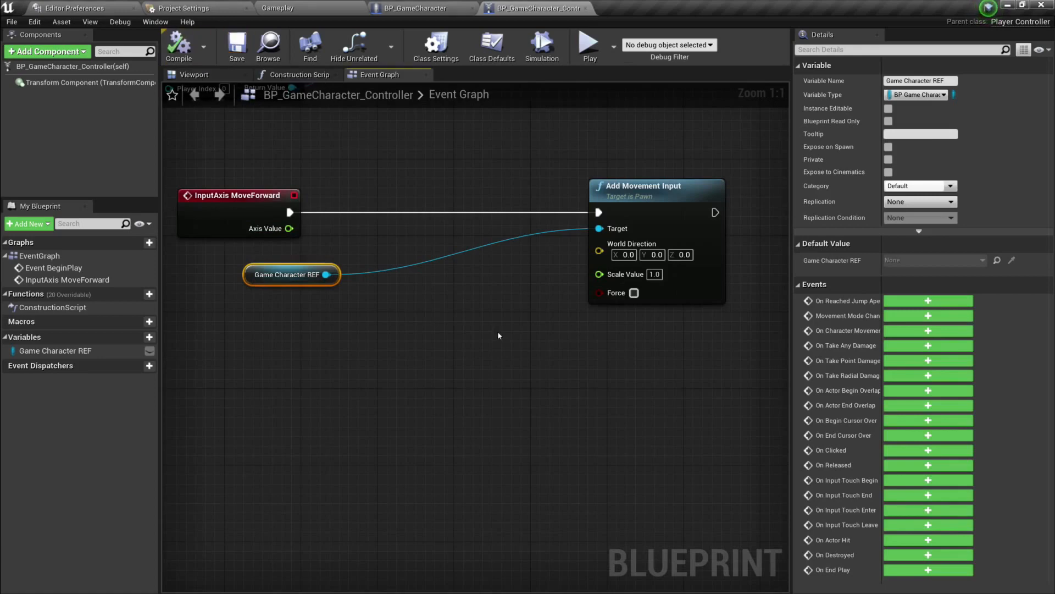
- Shift Add Movement Input slightly farther from the event and connect InputAxis MoveForward's Axis Value to its Scale Value
right_drag(469, 320, 452, 294)
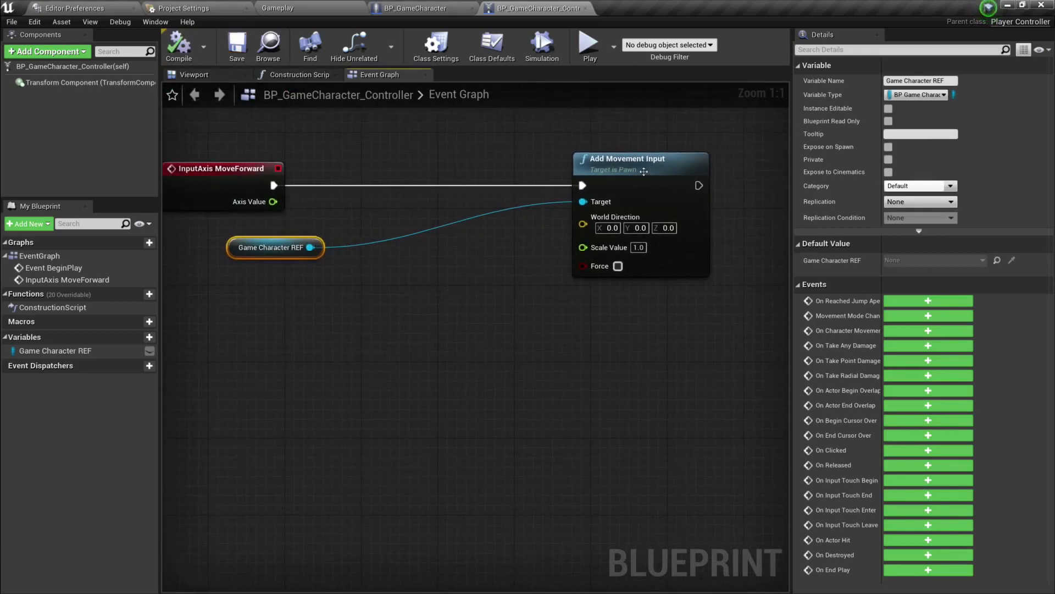
drag(644, 171, 661, 171)
drag(273, 201, 603, 252)
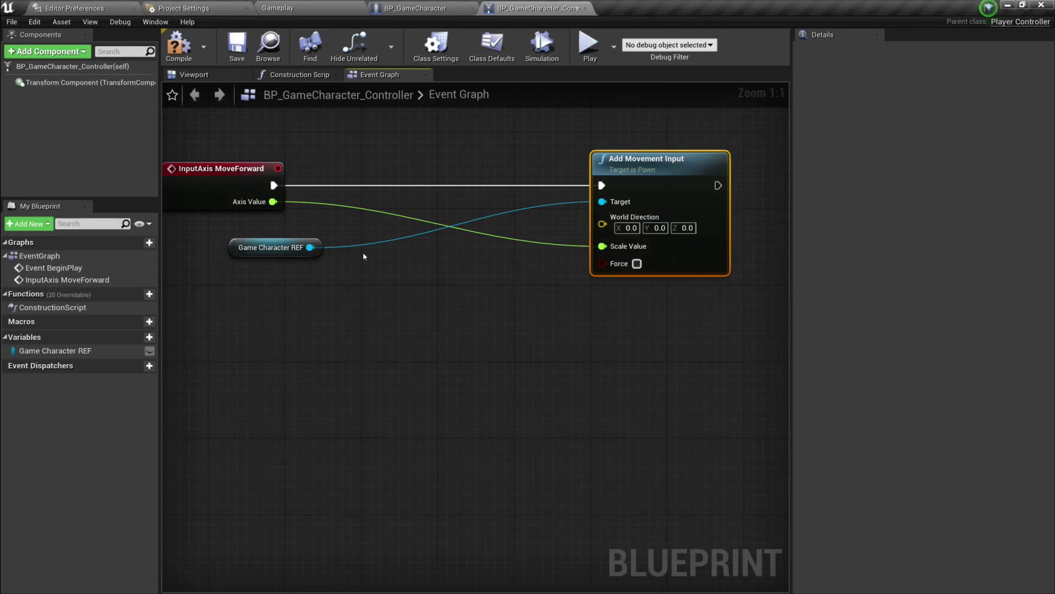
- Add a Get Control Rotation node from the Game Character REF getter and arrange both nodes below the MoveForward event
drag(235, 248, 202, 252)
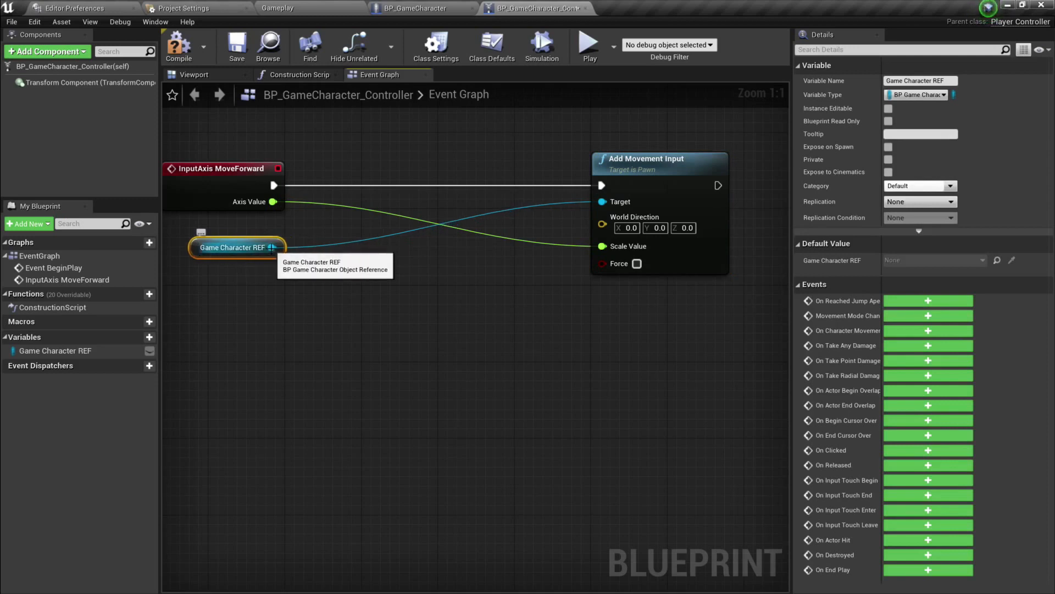
drag(272, 248, 352, 284)
text(get c)
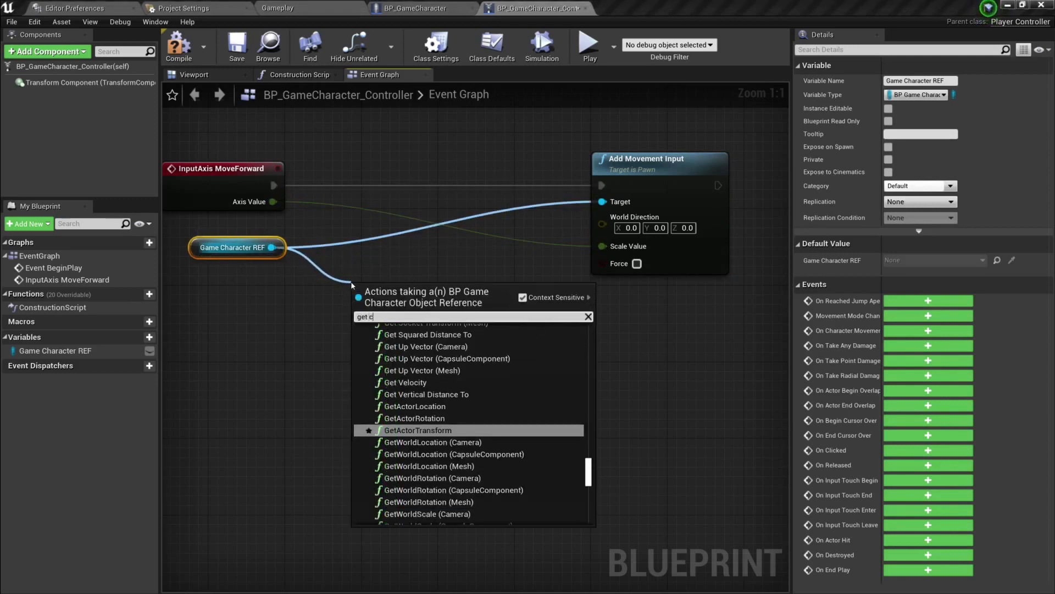
text(ontrol rotat)
key(Return)
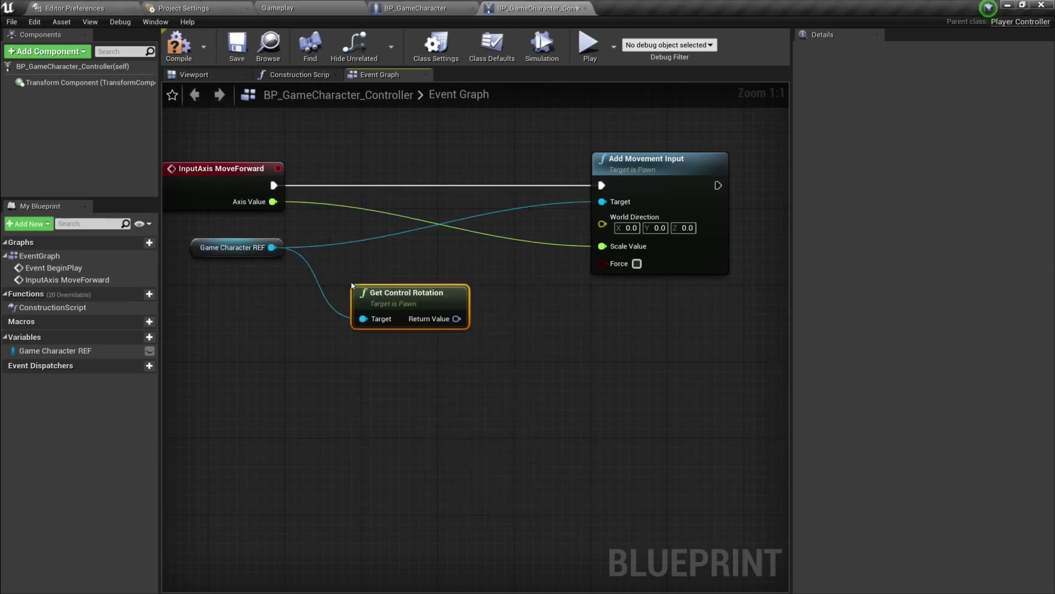
drag(397, 297, 367, 277)
right_drag(451, 277, 414, 282)
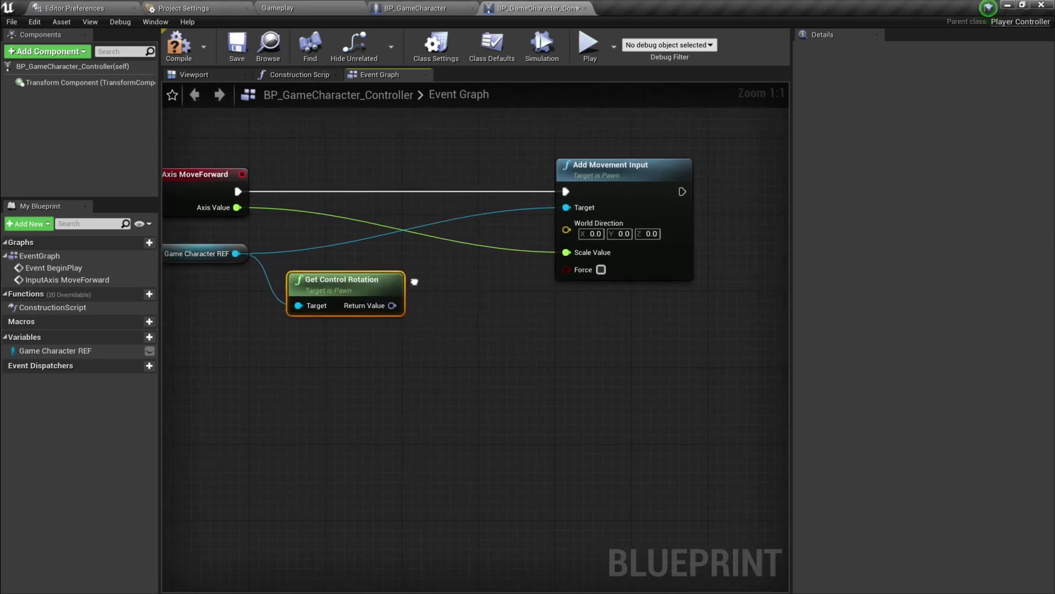
- Move Add Movement Input farther from the event and add a Get Forward Vector node from Get Control Rotation's Return Value
drag(619, 171, 694, 170)
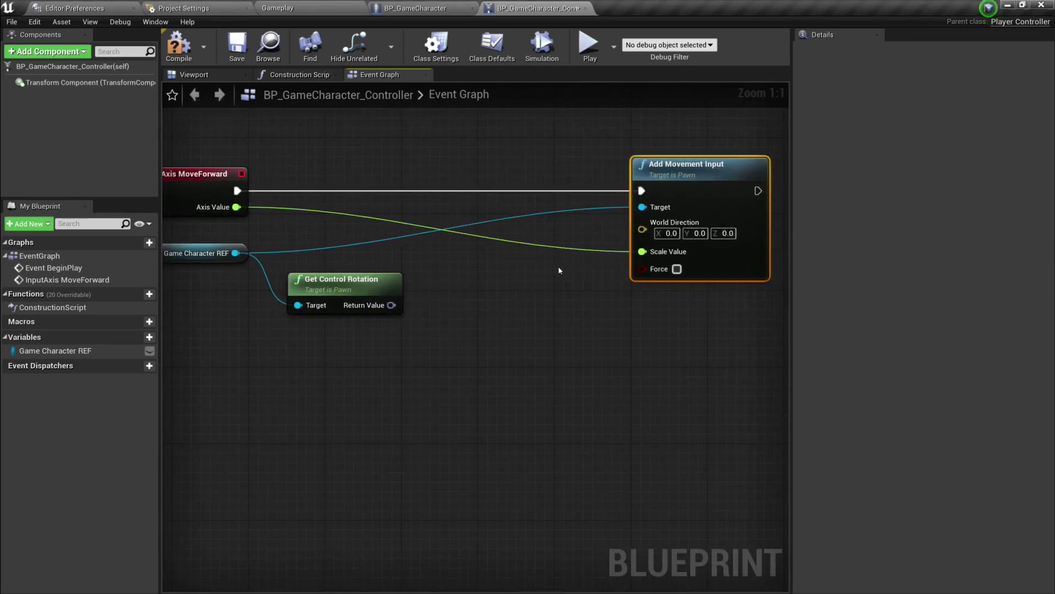
right_drag(333, 231, 383, 221)
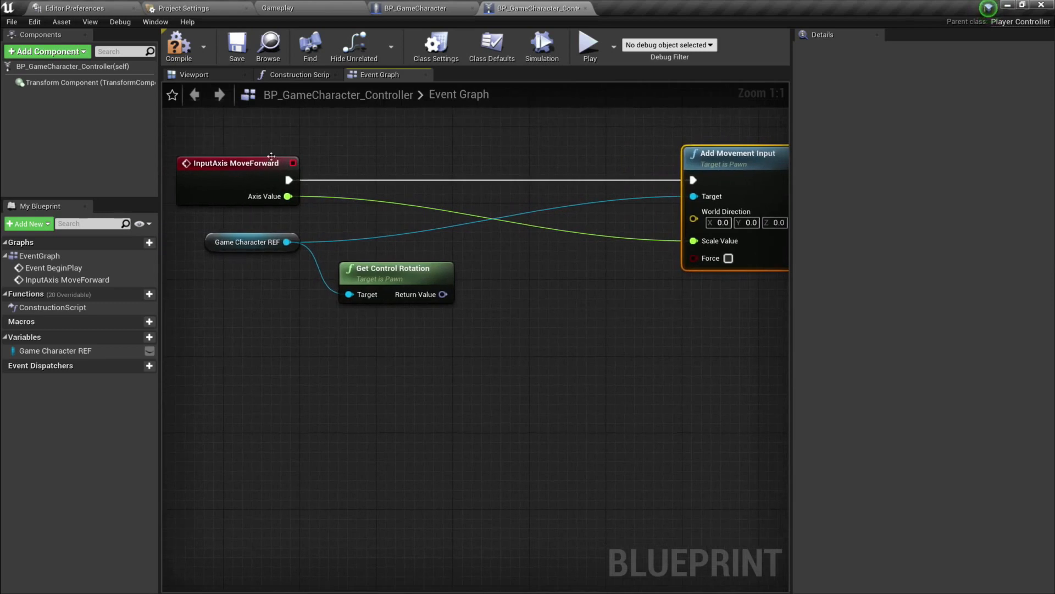
right_drag(494, 320, 430, 315)
drag(378, 290, 414, 283)
text(get fo)
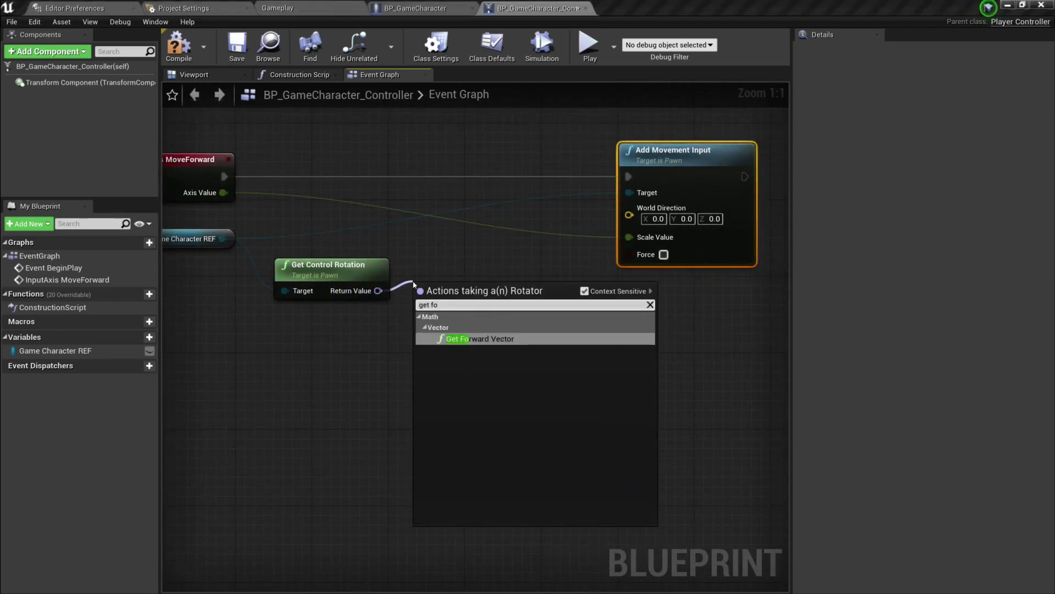
key(Return)
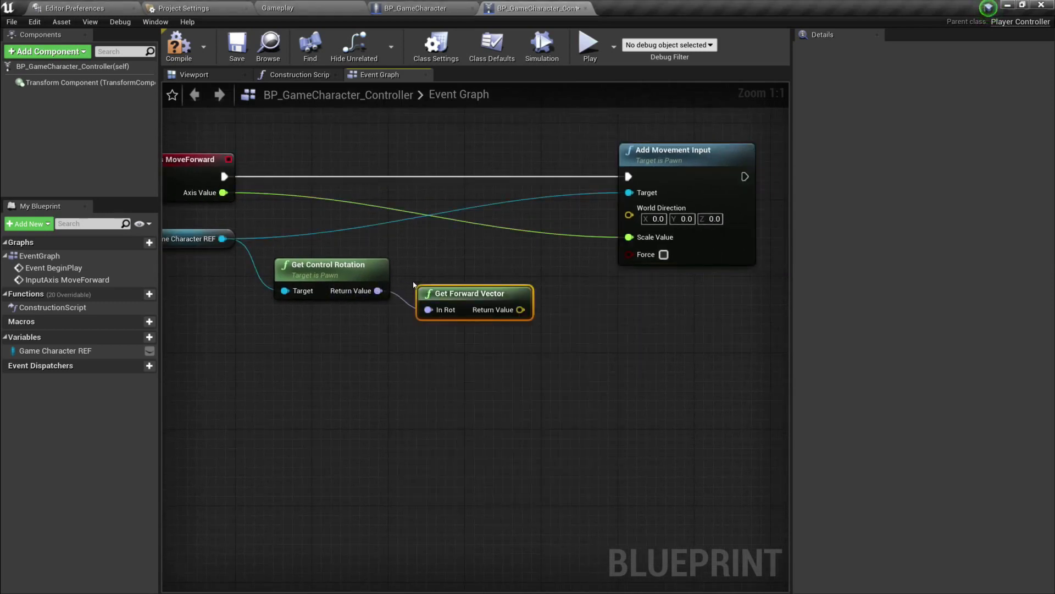
right_drag(466, 321, 500, 337)
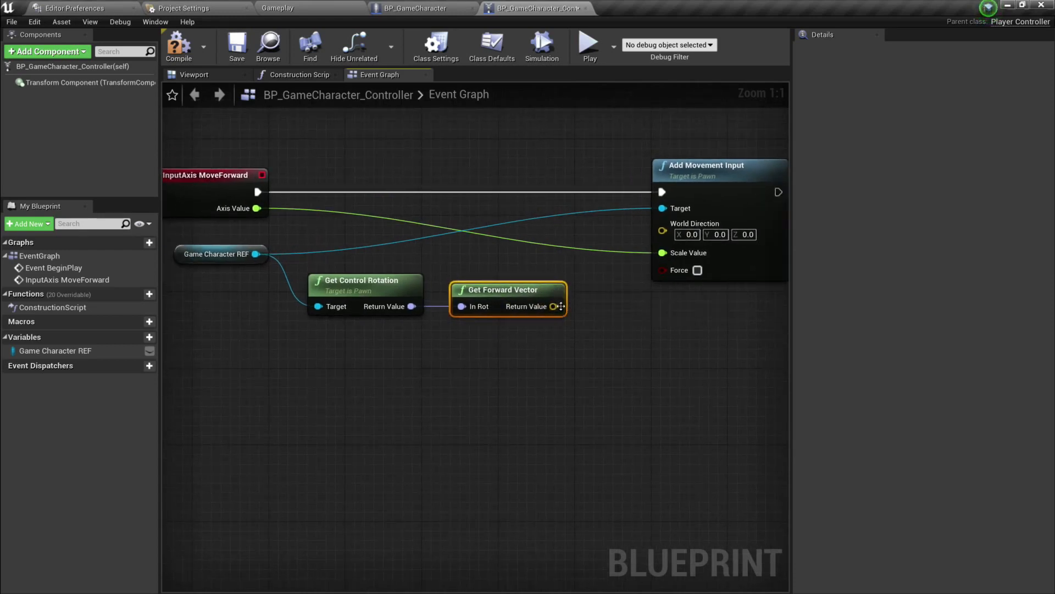
- Connect Get Forward Vector's Return Value to Add Movement Input's World Direction and compile the blueprint
drag(553, 306, 662, 225)
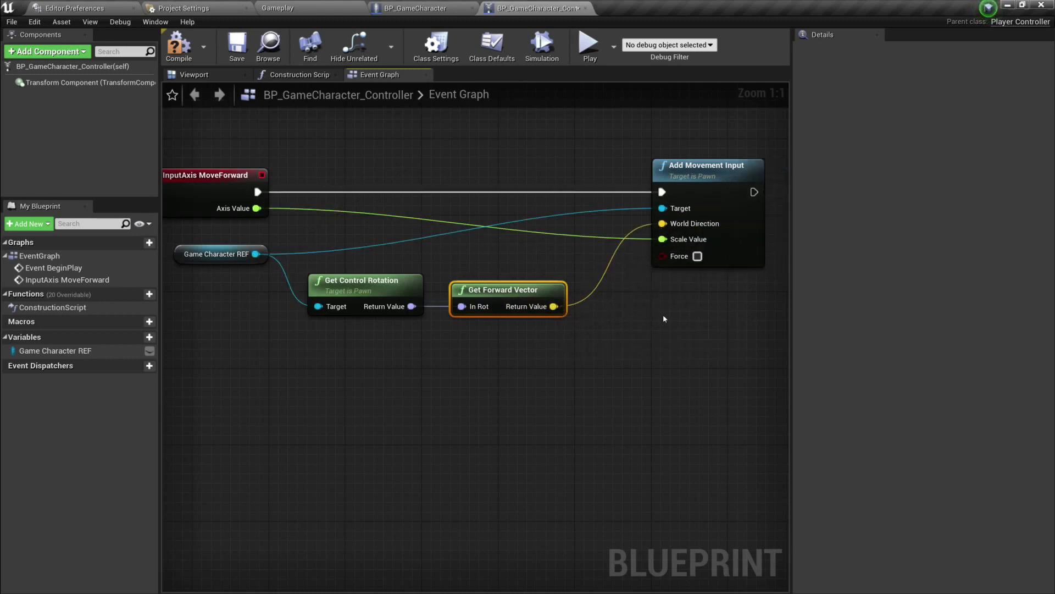
click(166, 46)
right_drag(714, 298, 634, 293)
right_drag(435, 219, 475, 229)
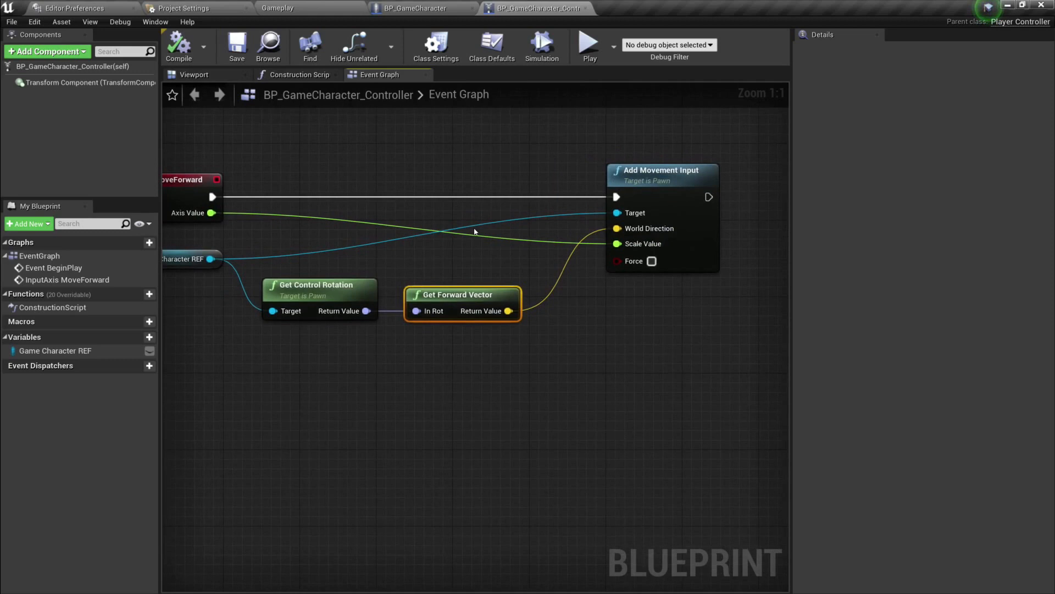
- Play the Gameplay level to test the character's forward movement, and stop the session
click(314, 7)
click(706, 44)
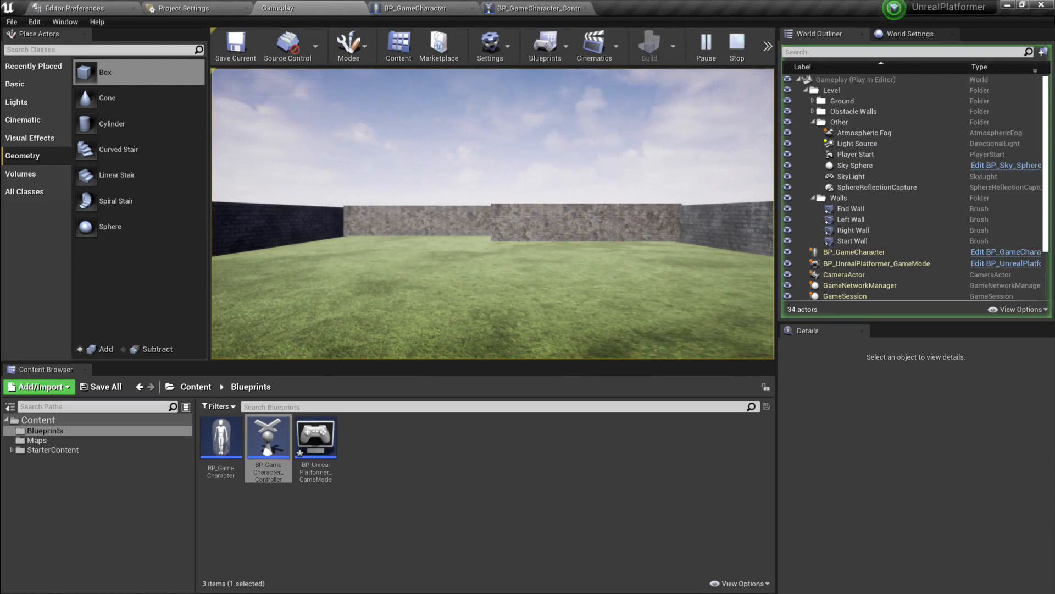
key(Escape)
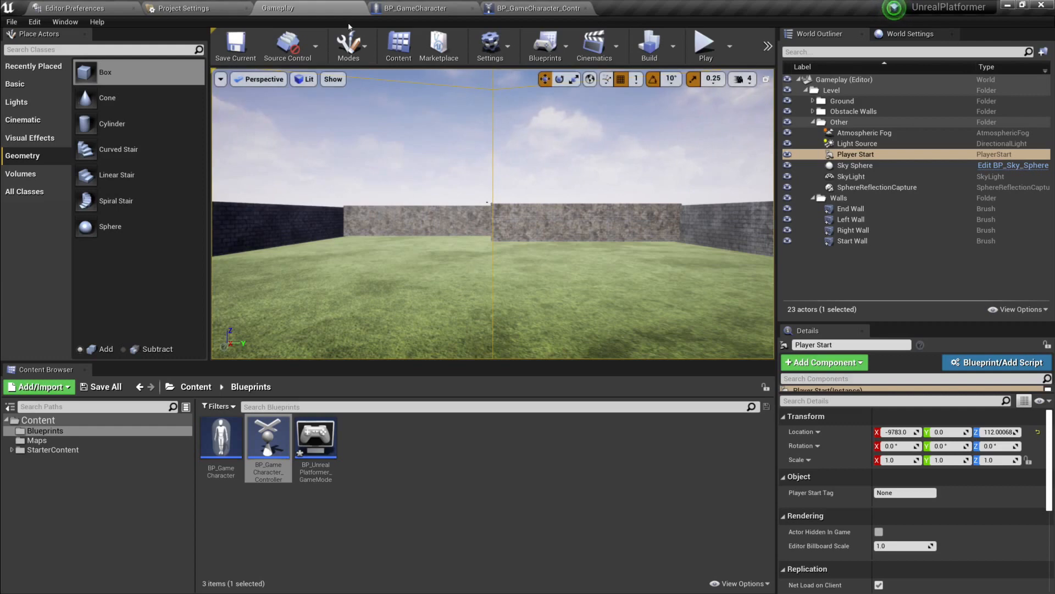
- Set the Player Controller Class to BP_GameCharacter_Controller in the project's Maps & Modes settings
click(498, 9)
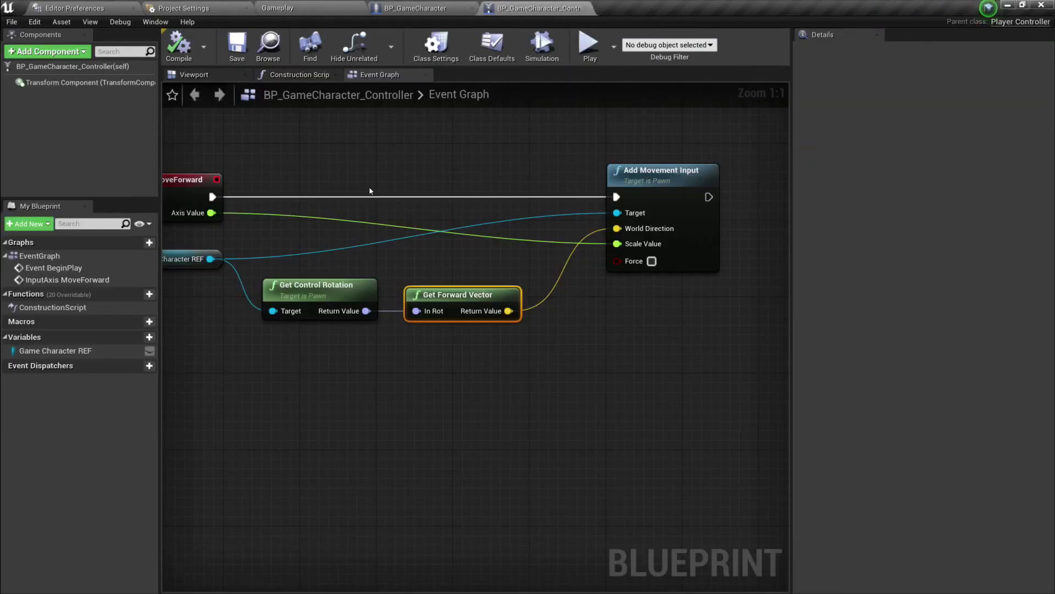
click(203, 7)
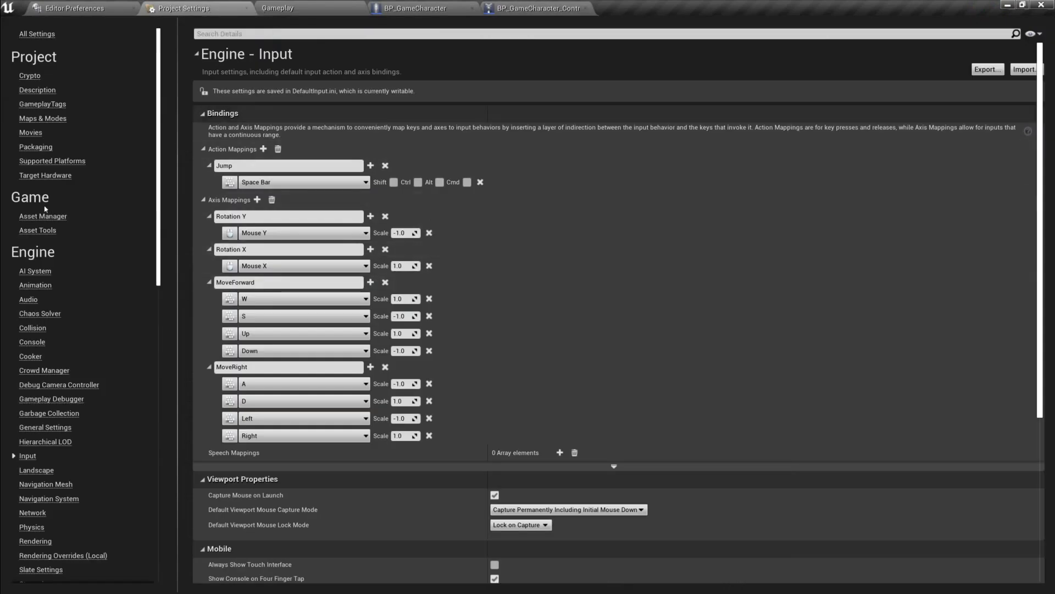
click(42, 119)
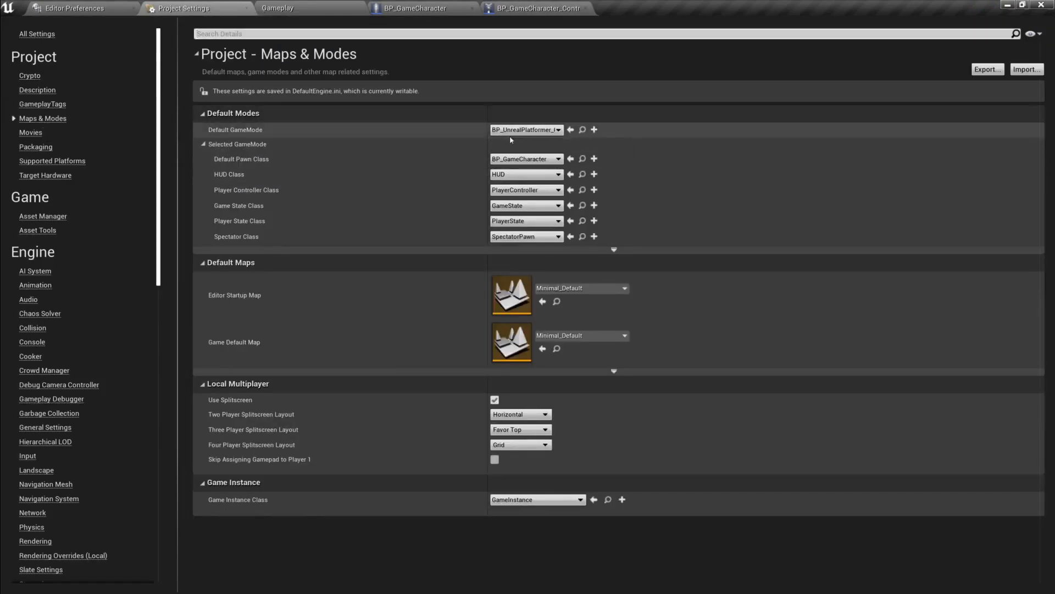
click(524, 190)
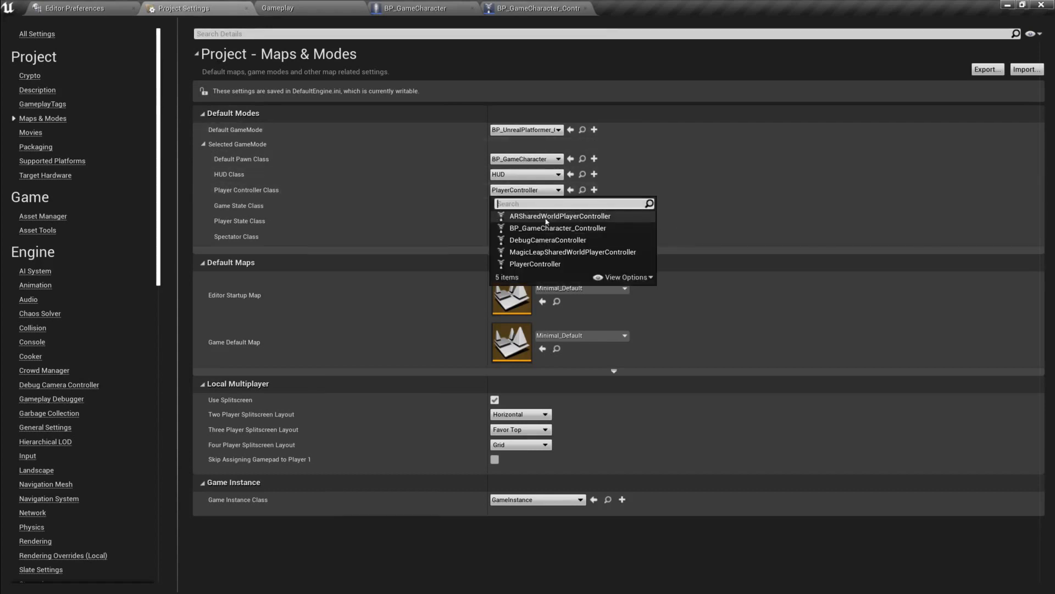
click(531, 229)
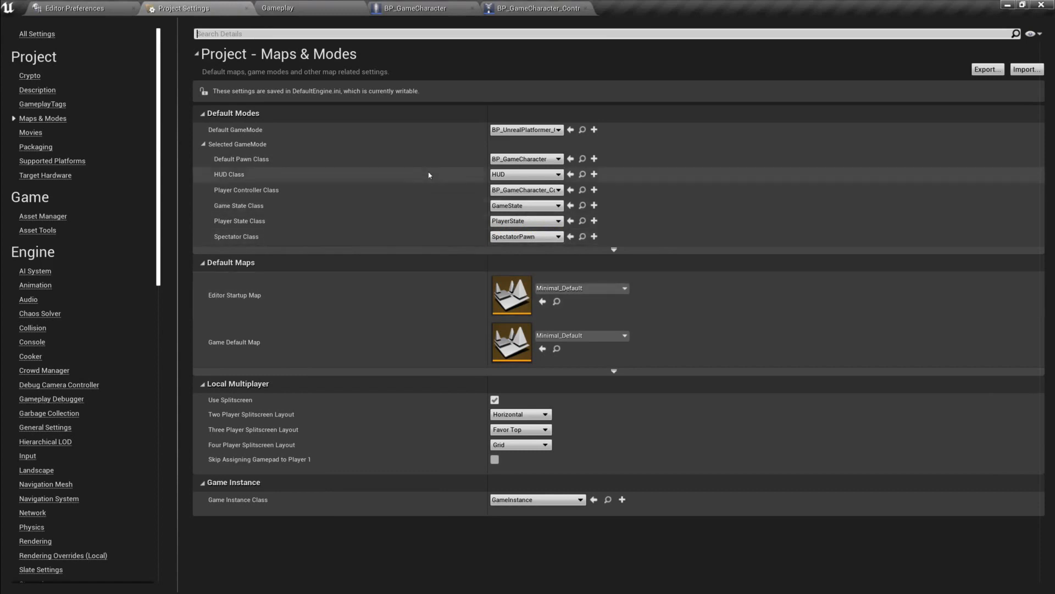
- Play the Gameplay level again, walk the character forward and backward several times, and stop the session
click(277, 7)
click(705, 44)
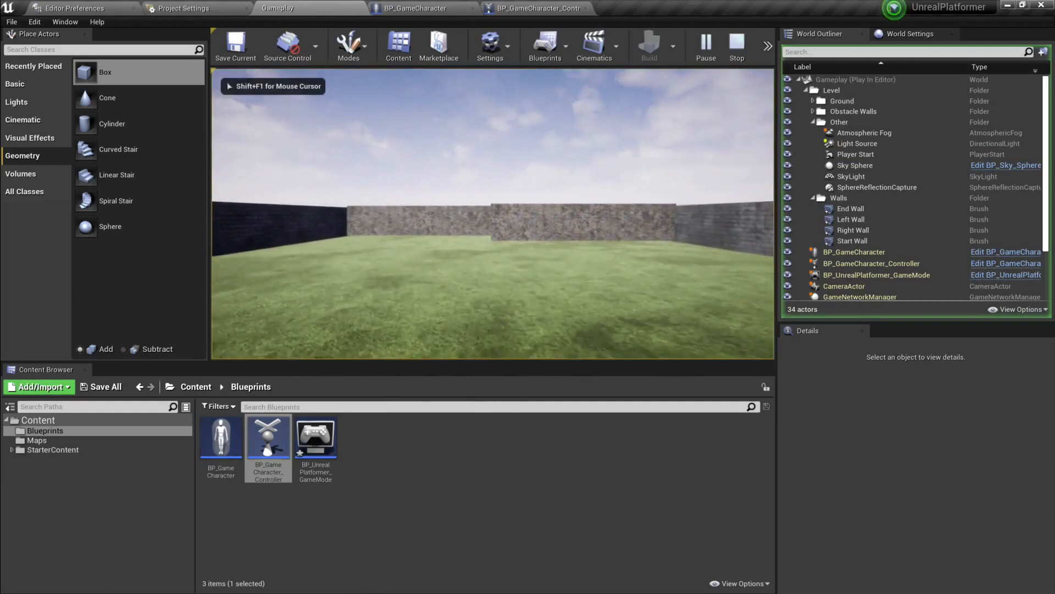
key(w)
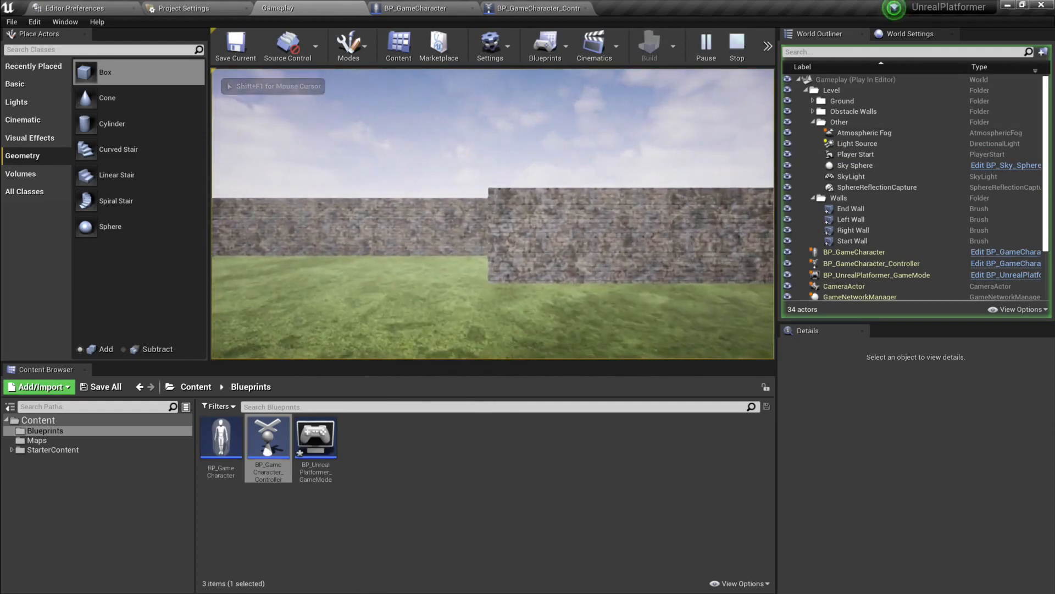
key(s)
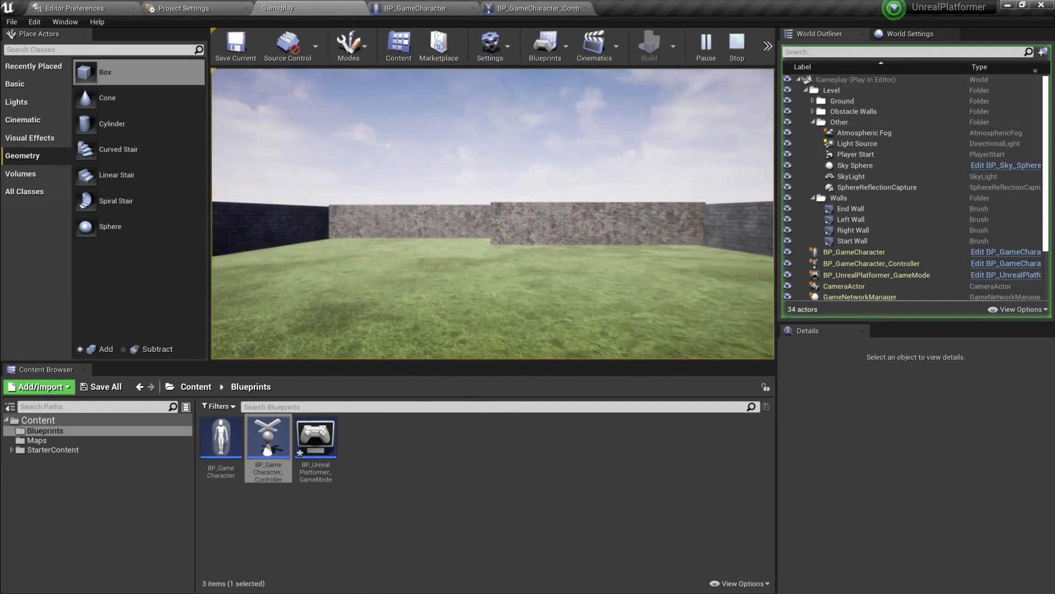
key(w)
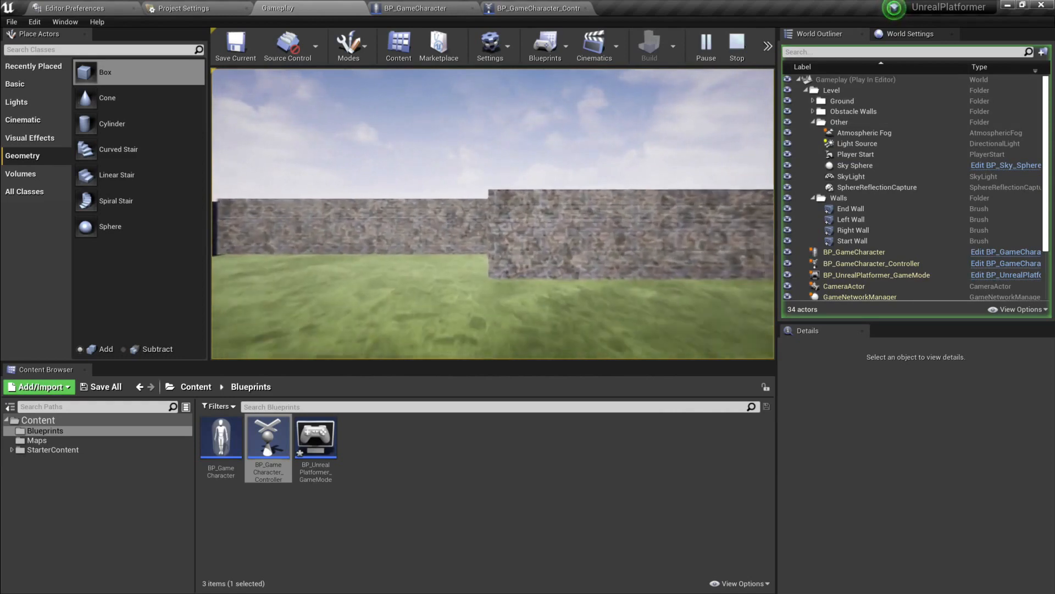
key(s)
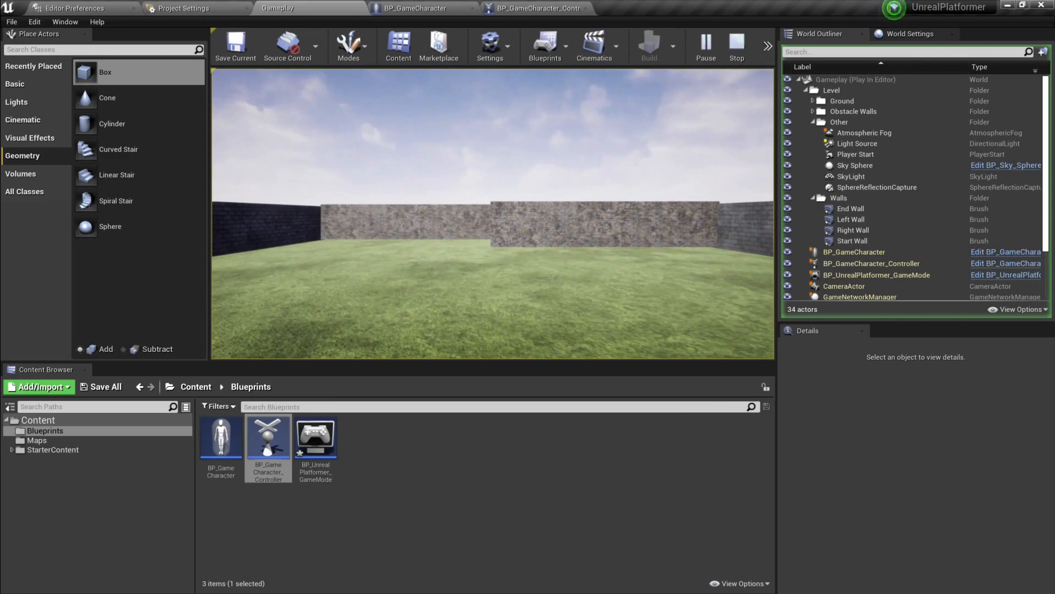
key(w)
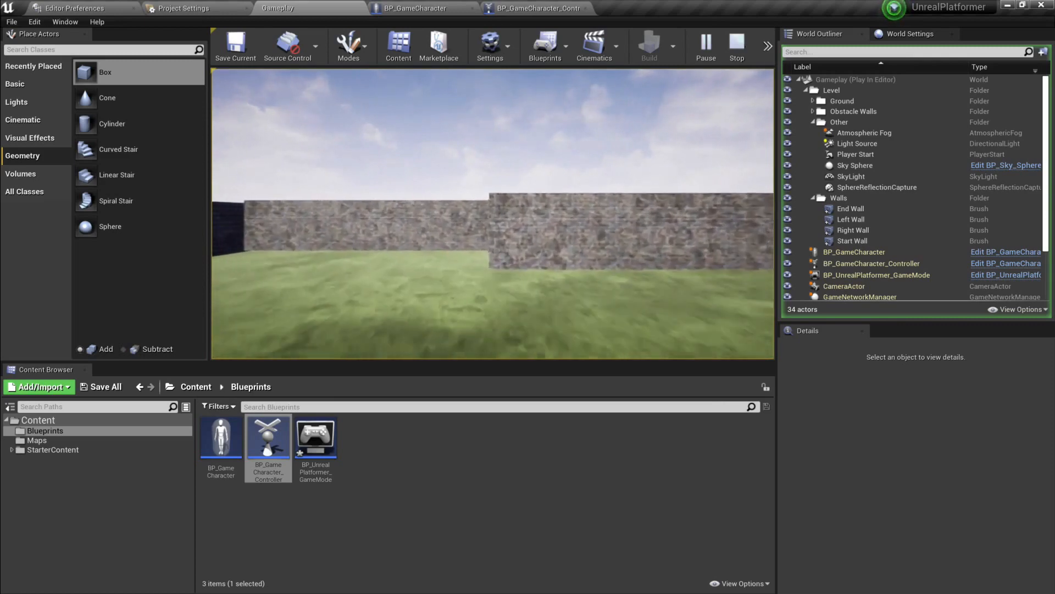
key(s)
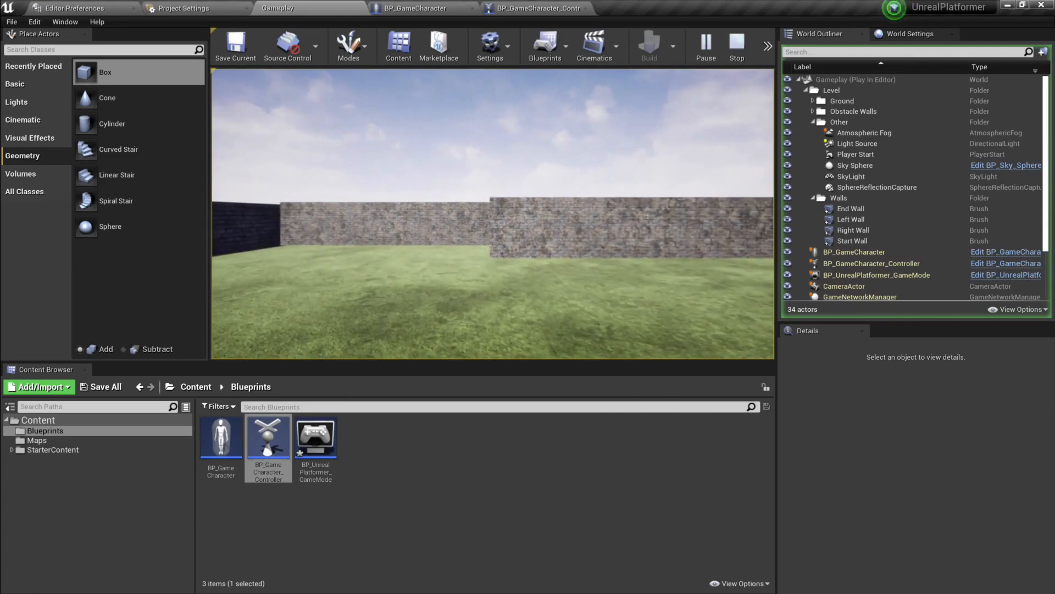
key(Escape)
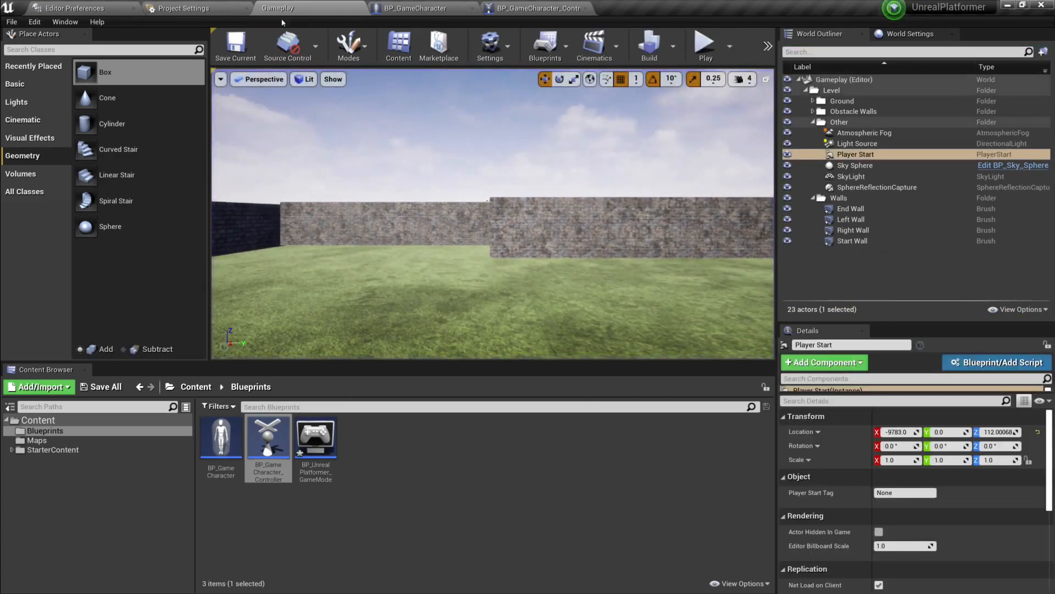
- Review the axis mappings in the project's Input settings and the movement nodes in BP_GameCharacter_Controller's event graph
click(193, 10)
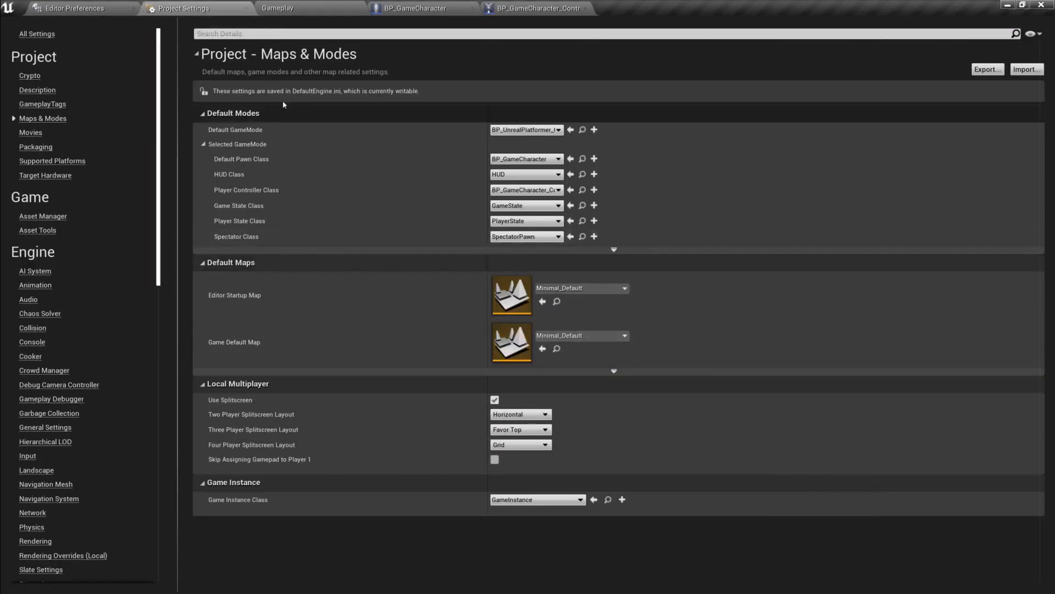
click(32, 459)
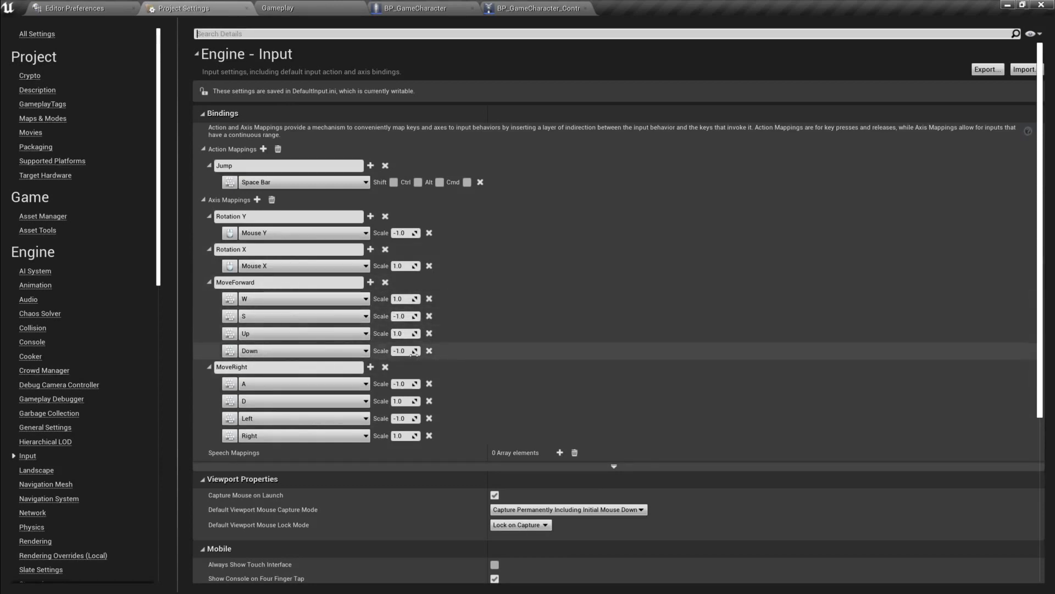
click(539, 8)
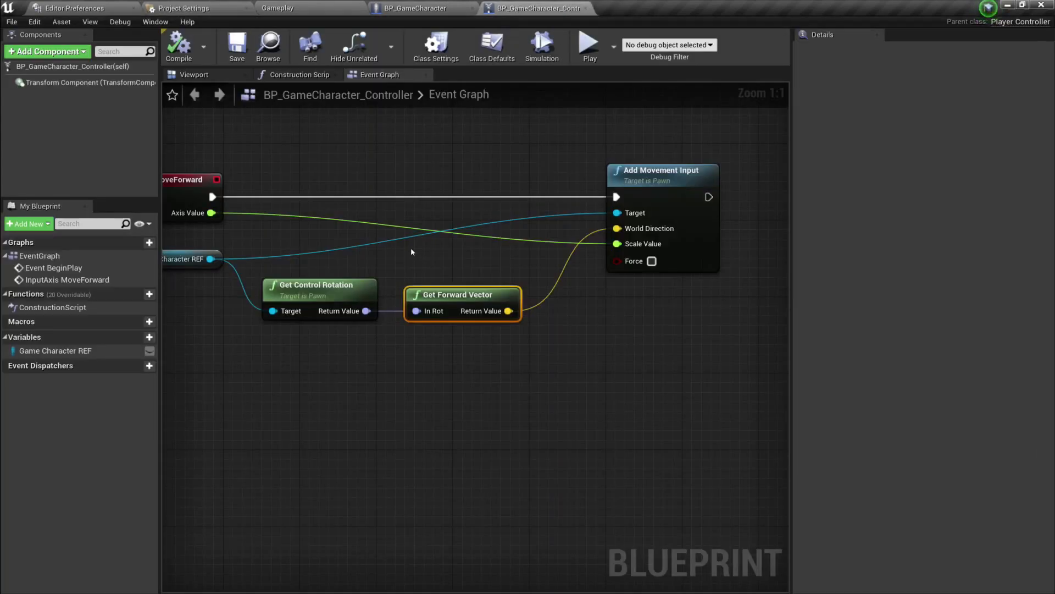
scroll(411, 248, down, 2)
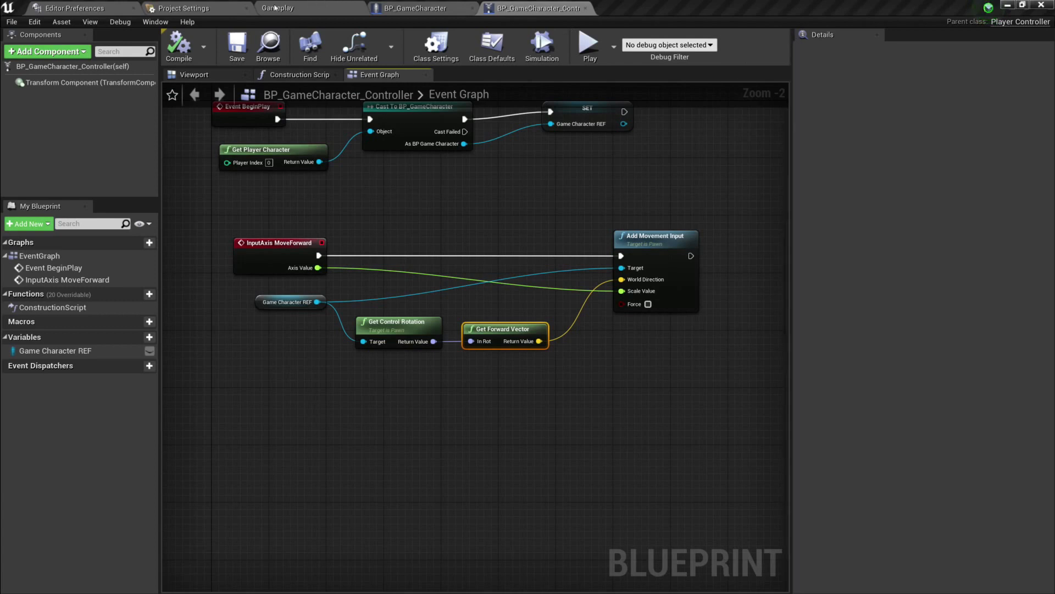
- Set the Player Controller Class to PlayerController in the project's Maps & Modes settings
click(184, 8)
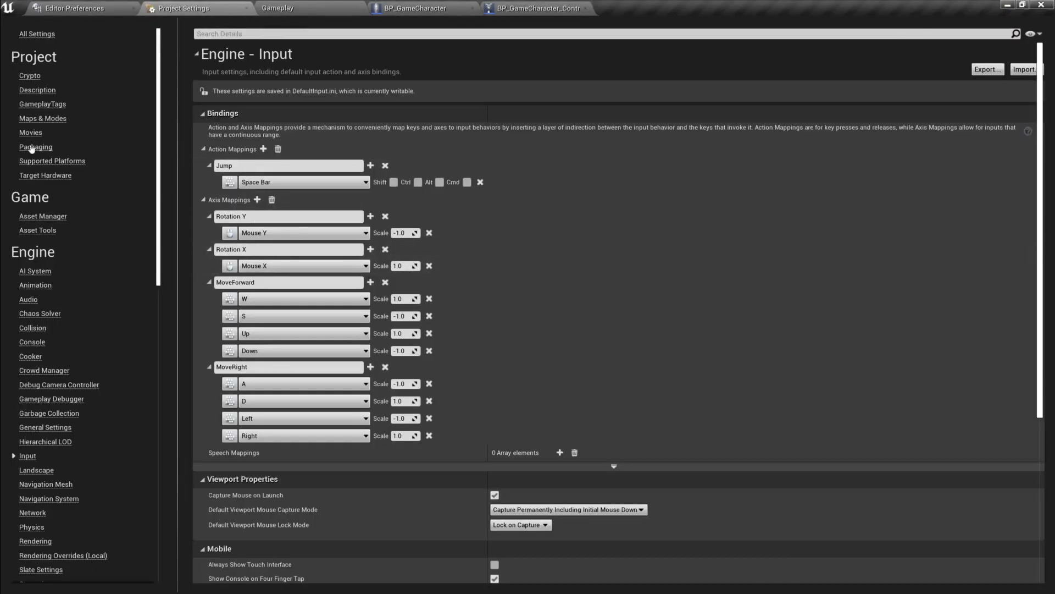
click(33, 119)
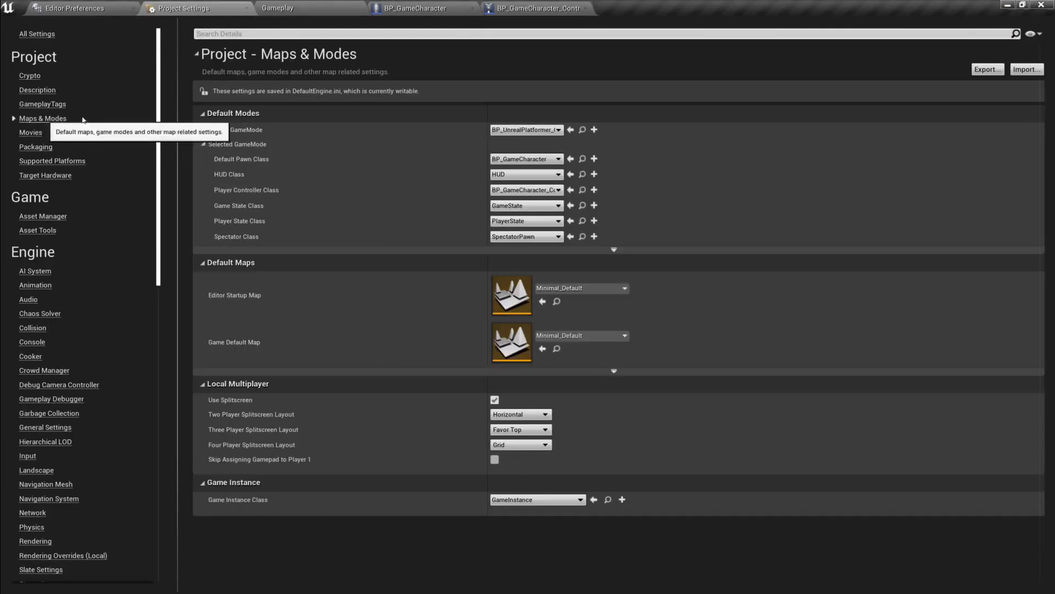
click(536, 190)
click(533, 264)
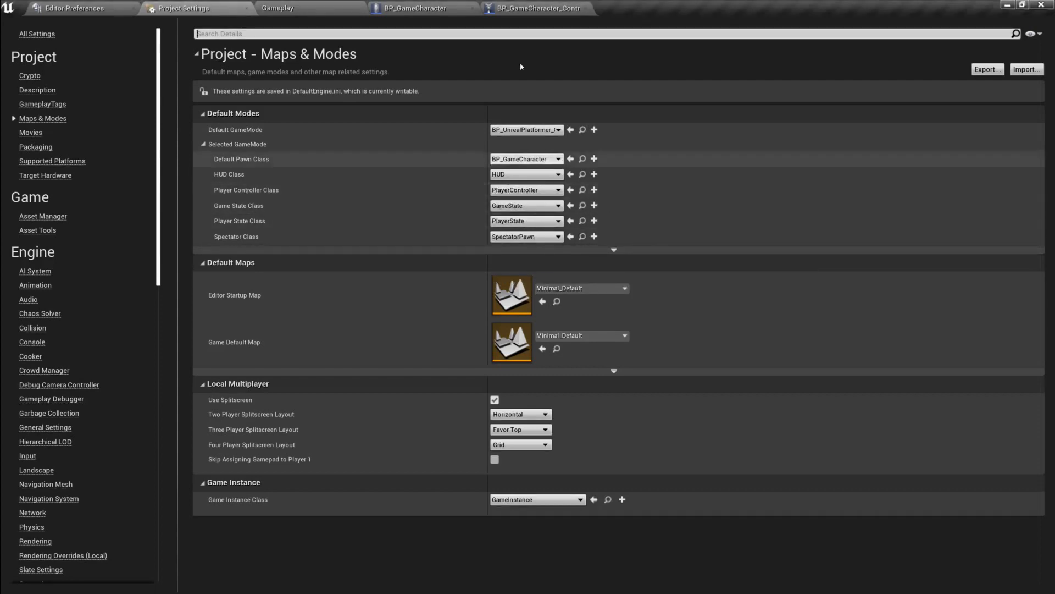
- In BP_GameCharacter's event graph, hide the comment bubbles and delete the default BeginPlay, ActorBeginOverlap and Tick events
click(416, 8)
click(394, 77)
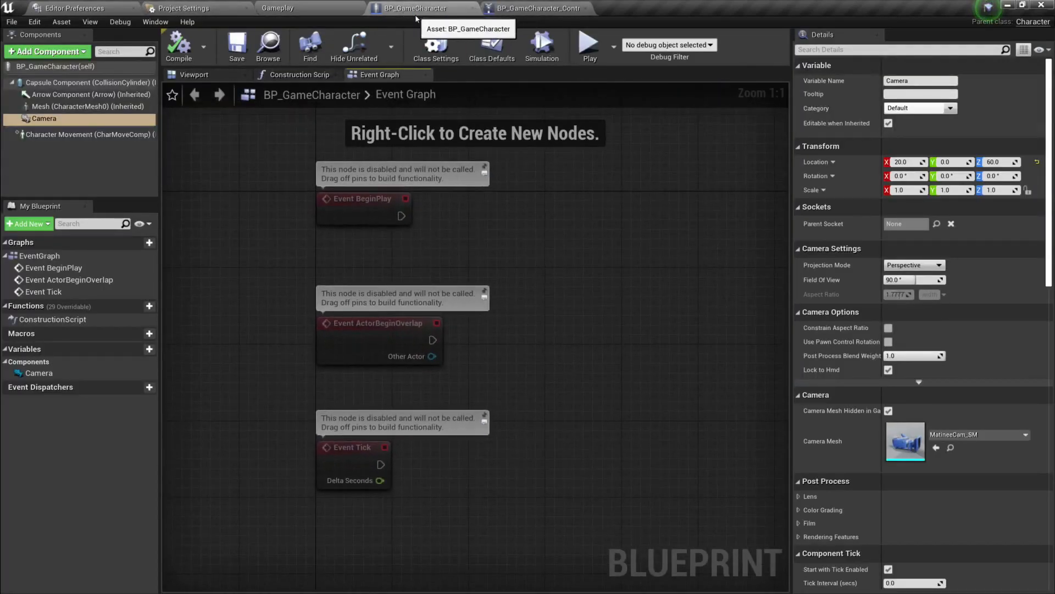
click(474, 151)
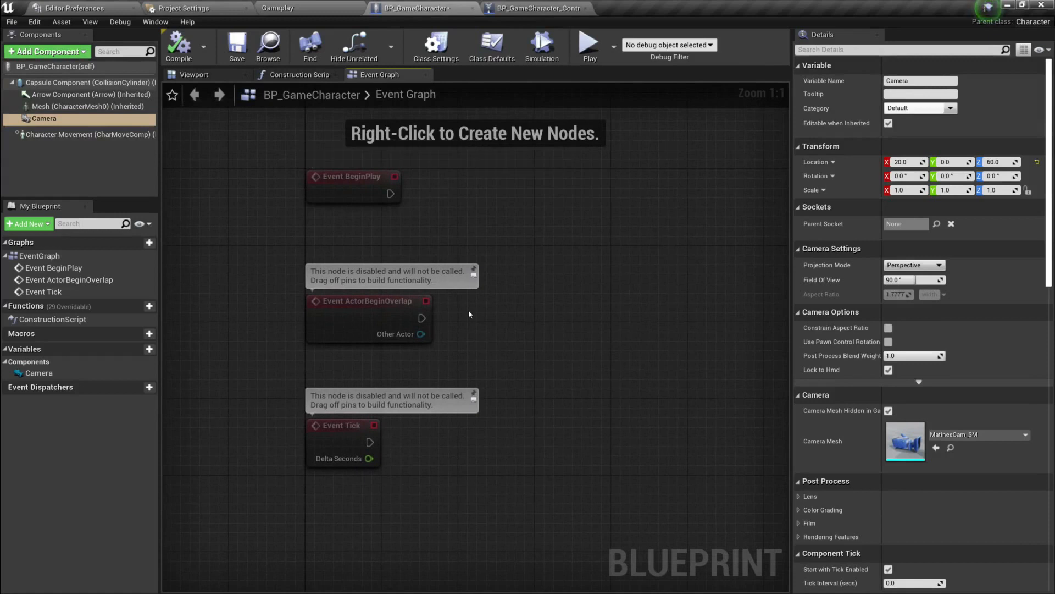
click(472, 275)
click(474, 399)
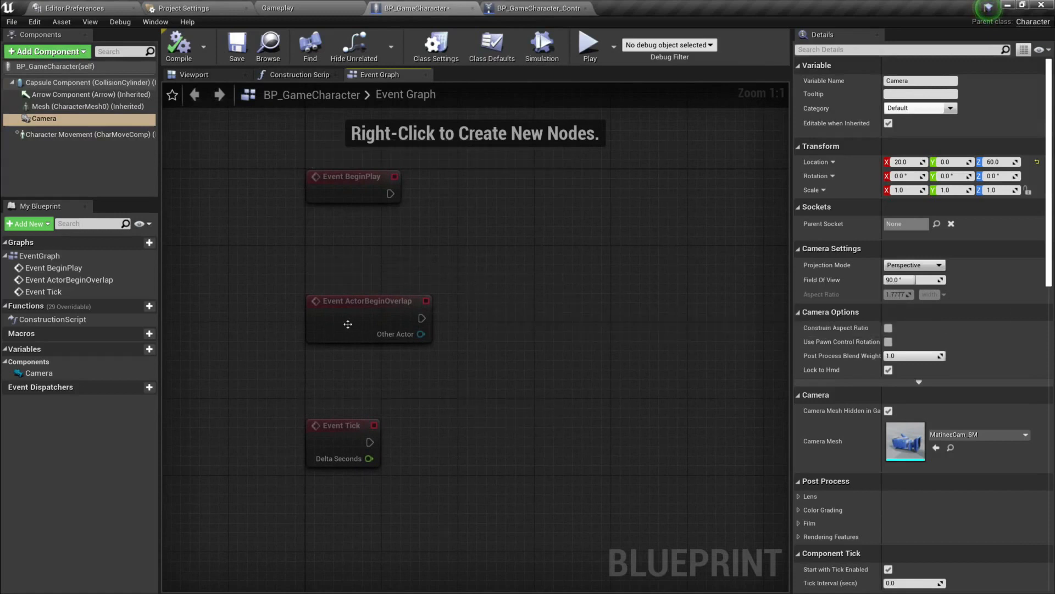
drag(281, 195, 416, 480)
key(Delete)
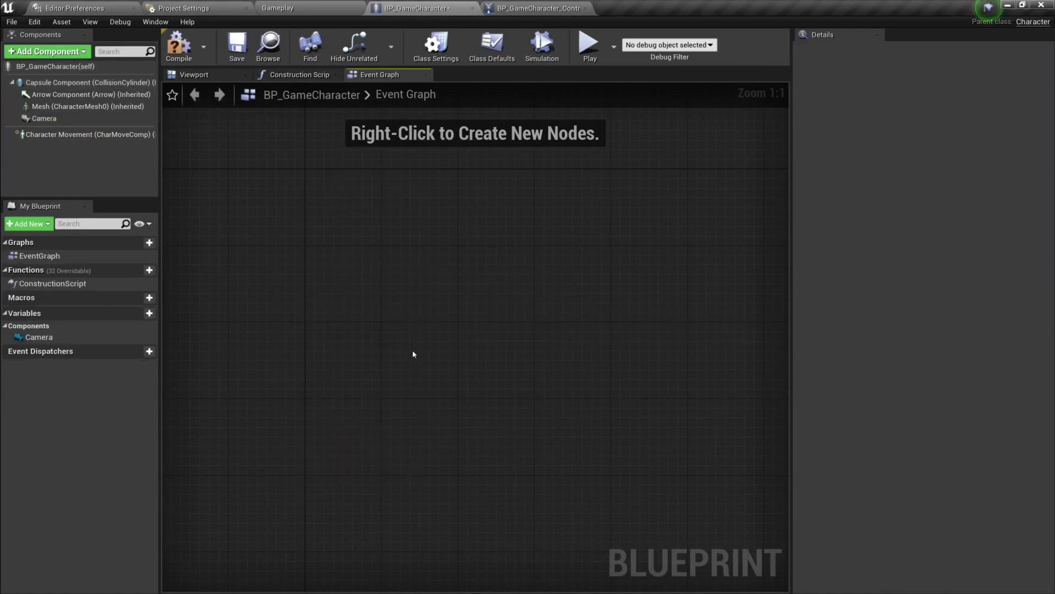
- Add an InputAction Jump event to BP_GameCharacter's event graph
right_click(300, 210)
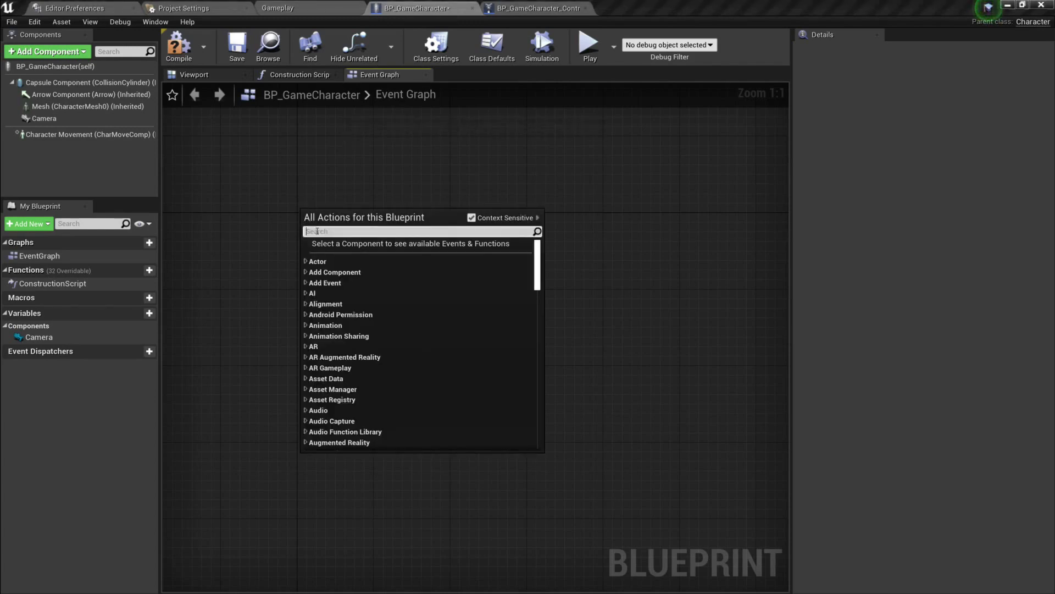
text(input action jum)
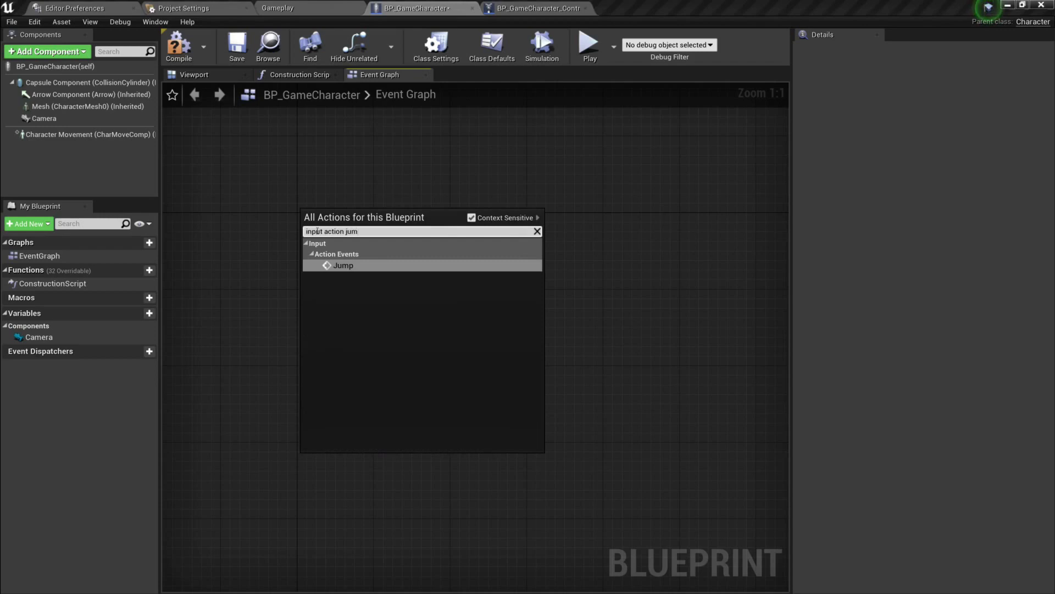
click(345, 265)
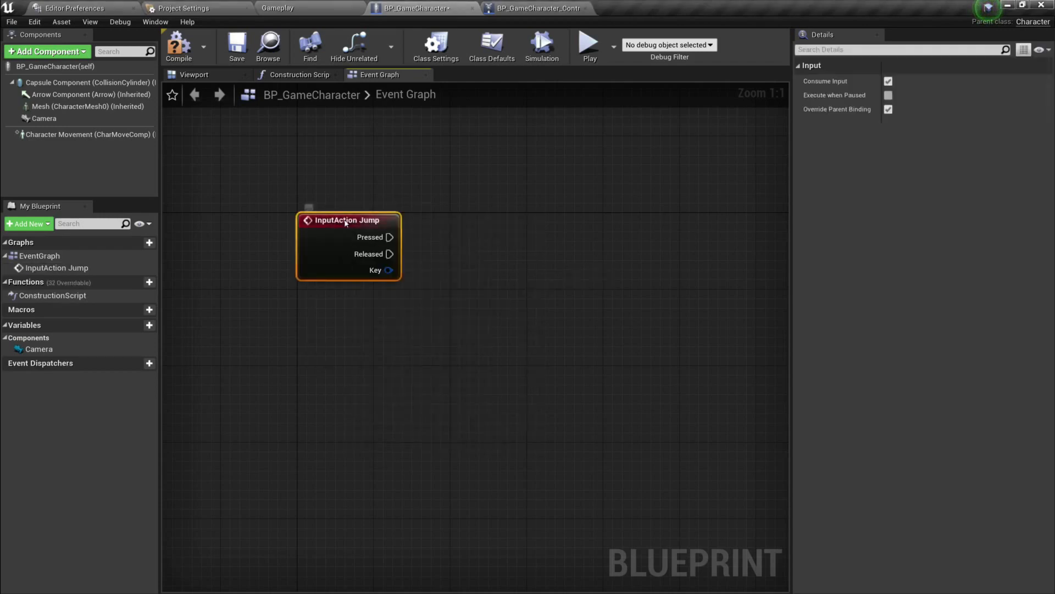
- Check the Jump action mapping in the project's Input settings and return to BP_GameCharacter's event graph
click(182, 8)
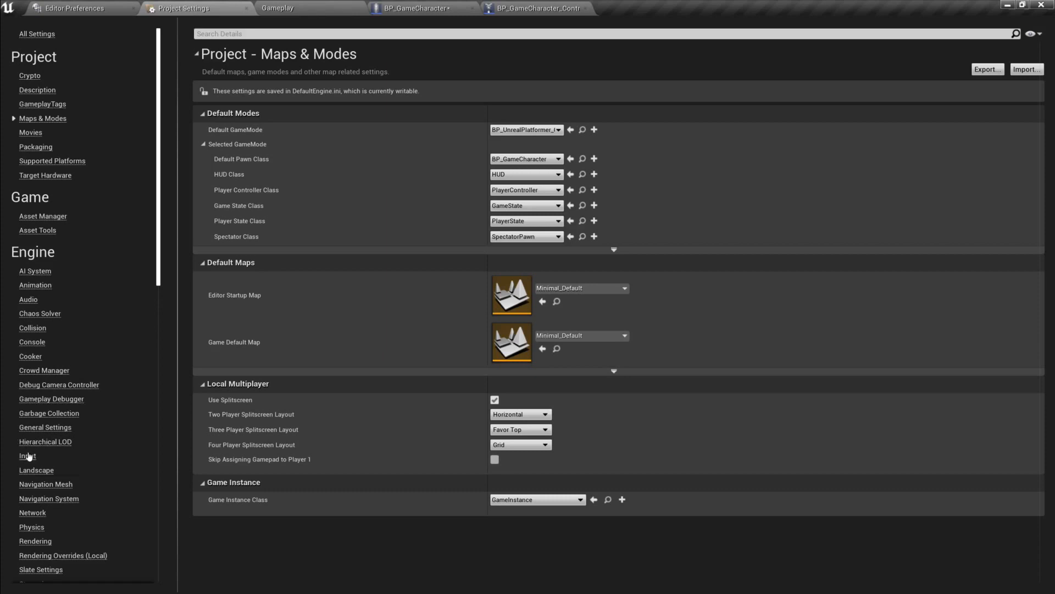
click(29, 455)
click(242, 165)
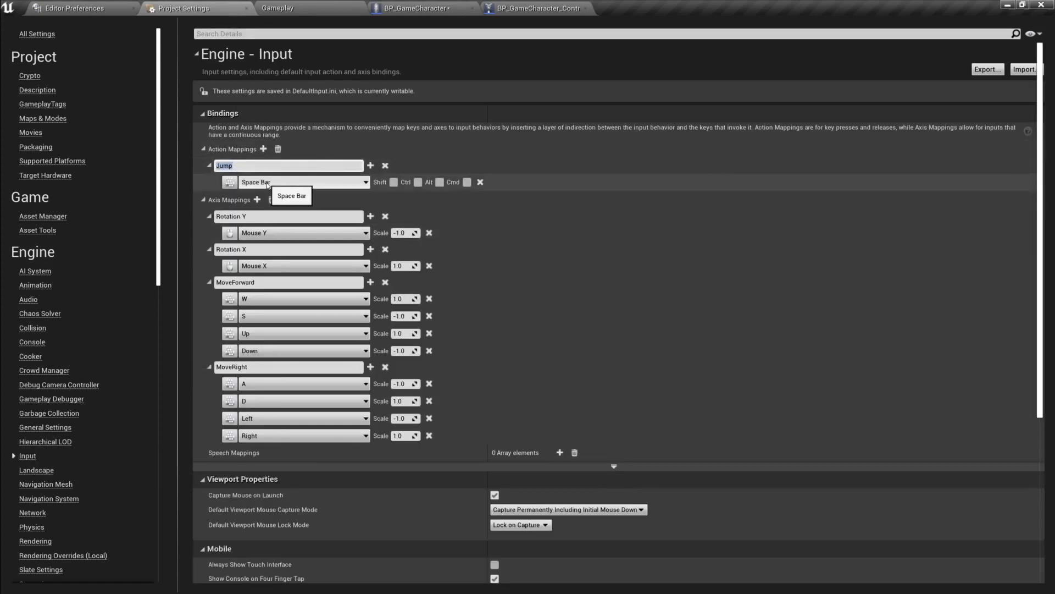
click(417, 8)
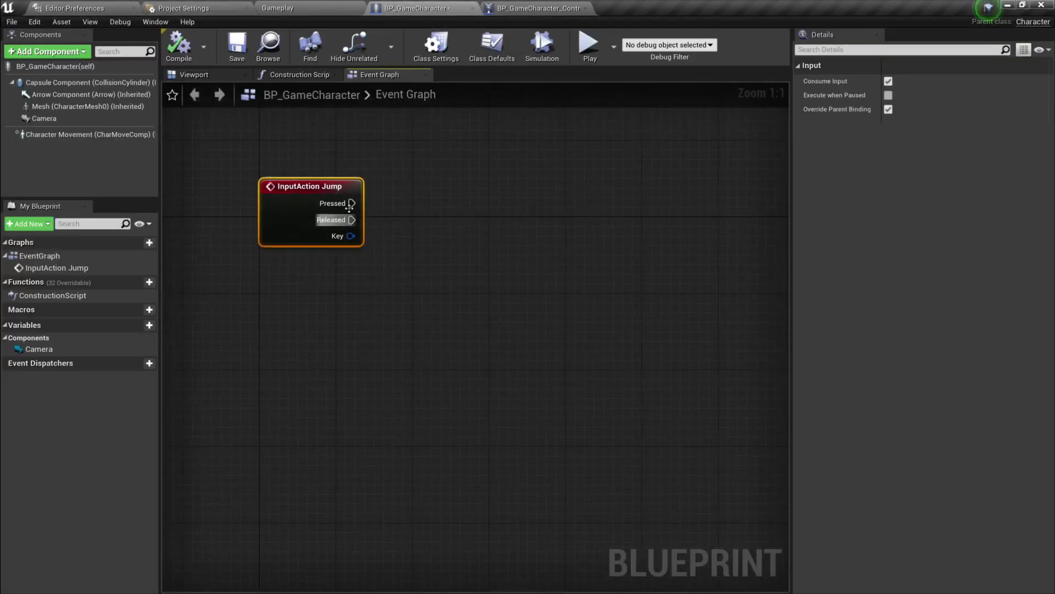
- Connect a Jump function to the Pressed output of InputAction Jump, align the node with the event, and save the blueprint
drag(349, 207, 439, 207)
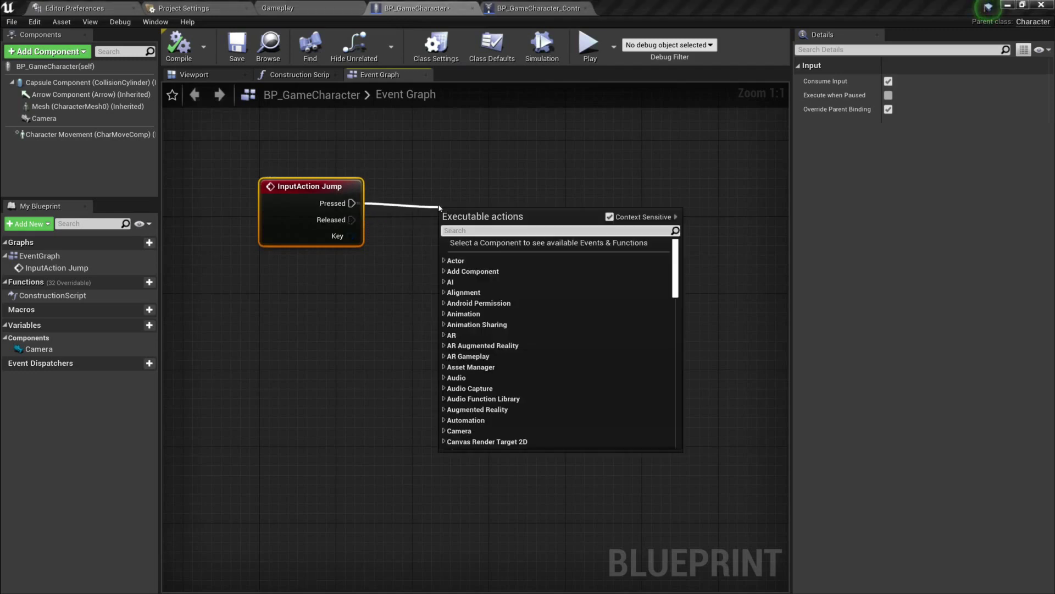
text(Jump)
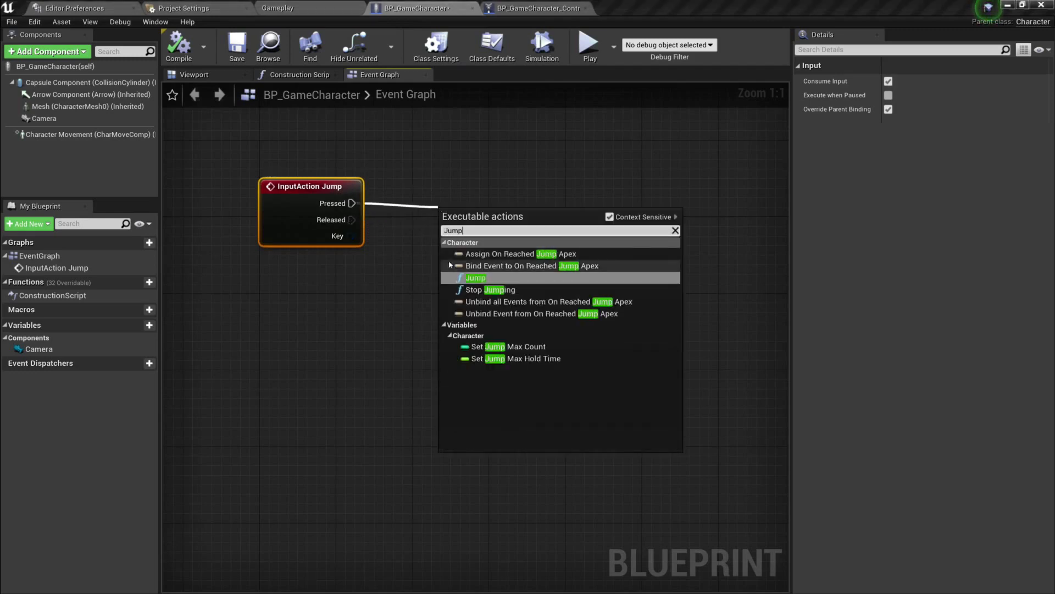
click(473, 277)
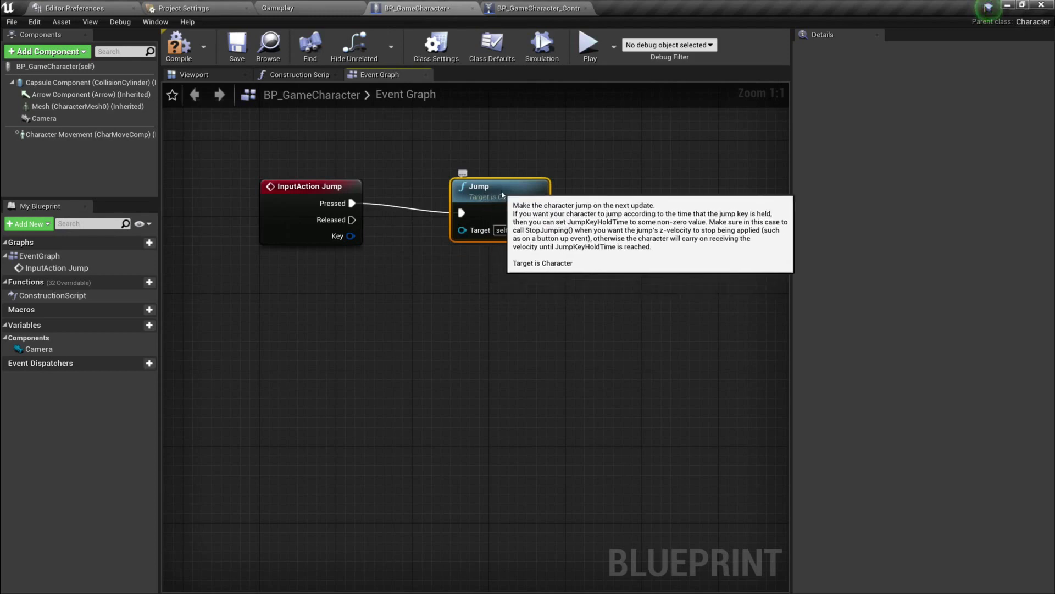
drag(481, 196, 481, 185)
click(247, 50)
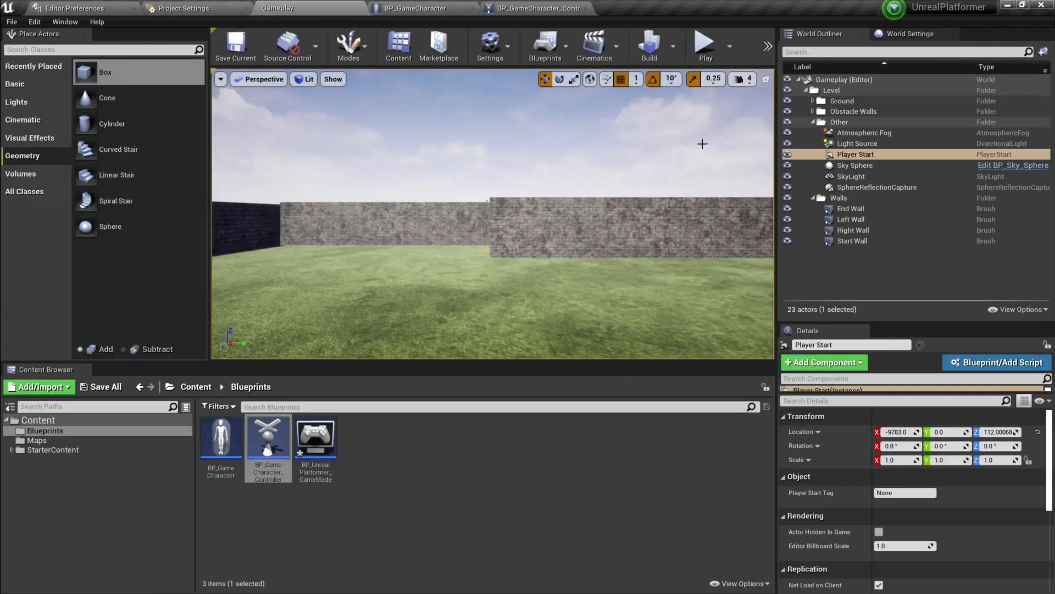
- Play the Gameplay level to test the jump and stop the session
click(700, 55)
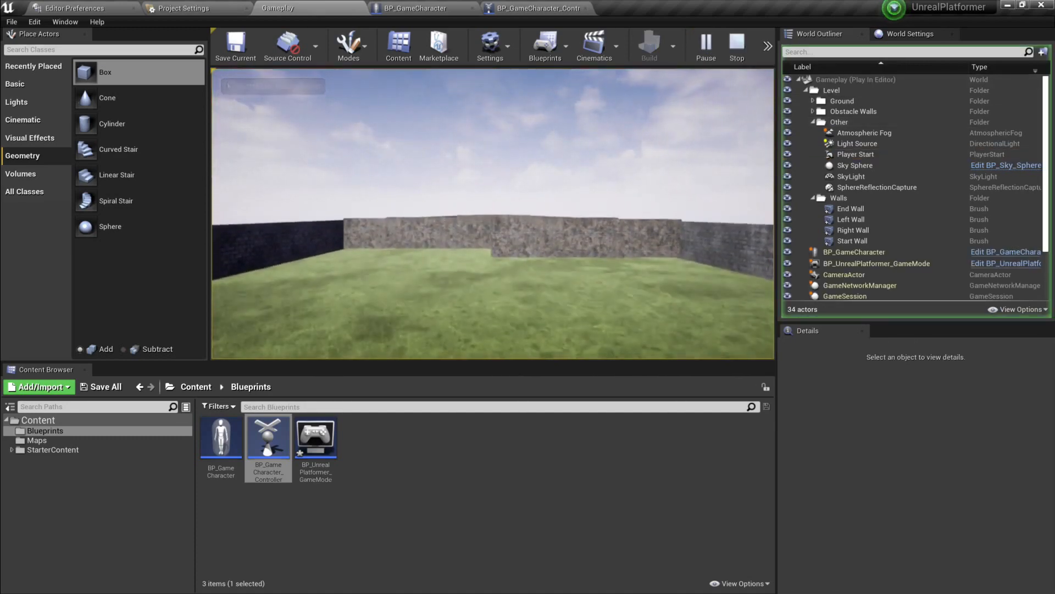
key(Escape)
click(184, 8)
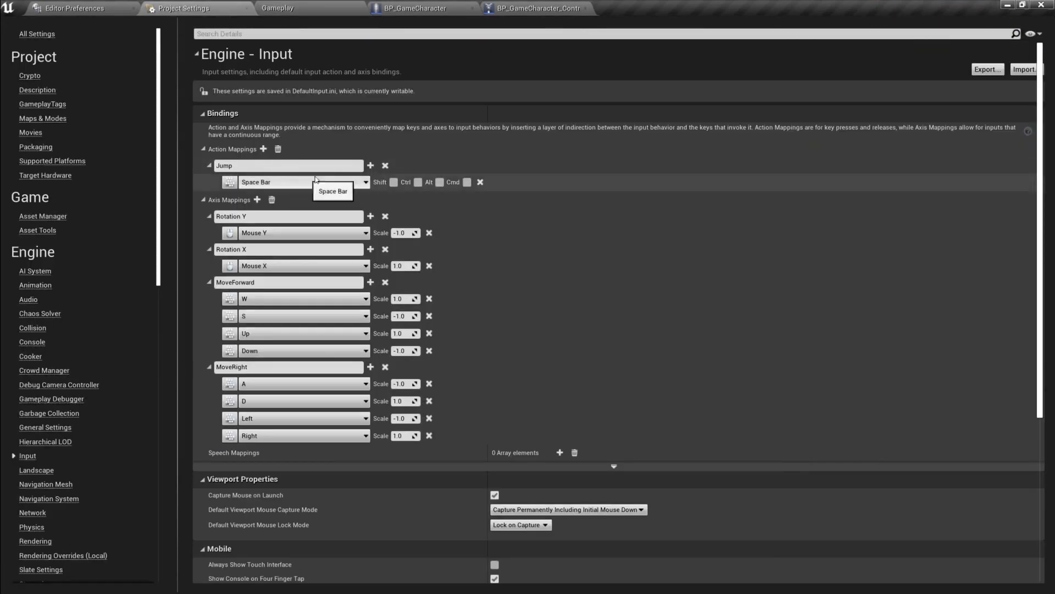
click(371, 165)
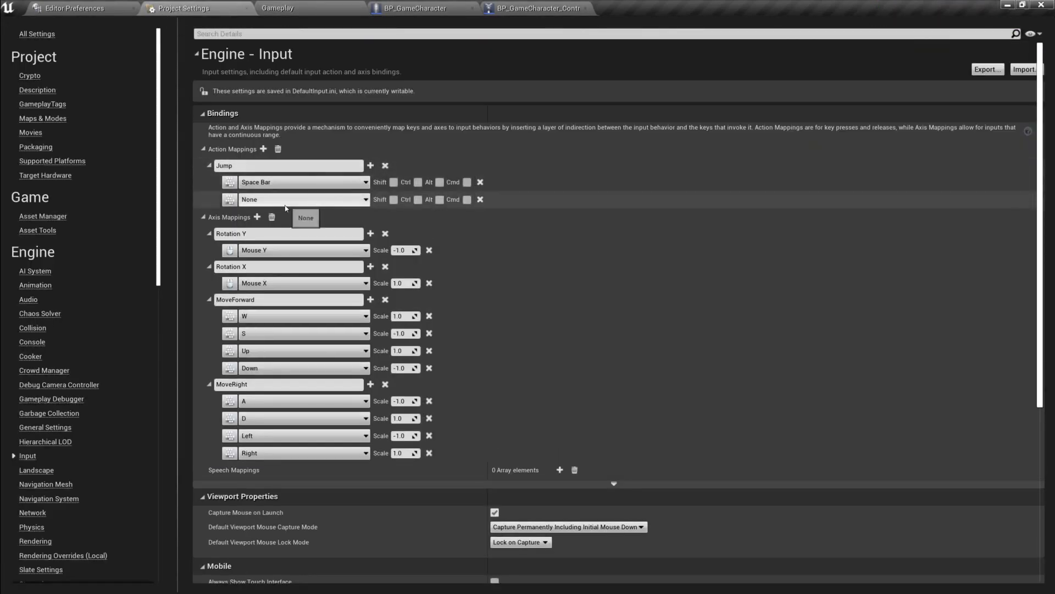
click(479, 200)
- Close the BP_GameCharacter_Controller blueprint and add an InputAxis Rotation Y event below the jump nodes in BP_GameCharacter
click(415, 7)
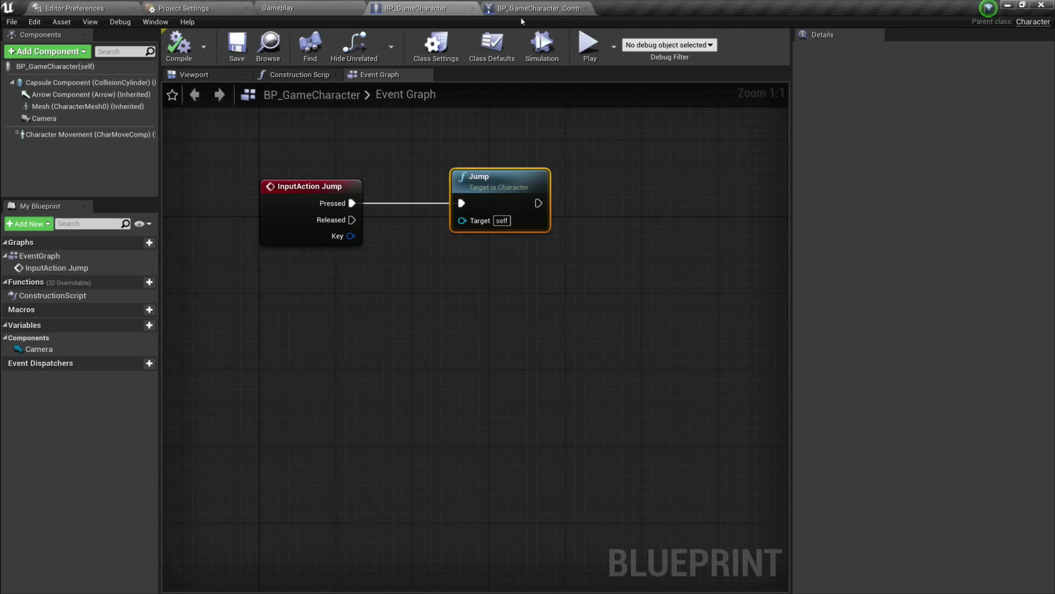
click(590, 8)
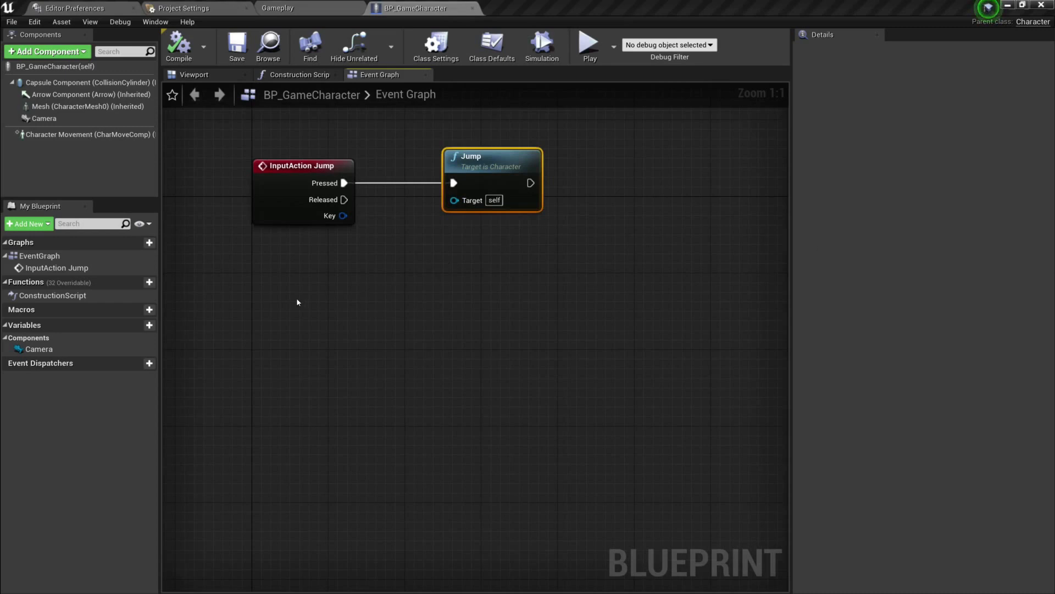
right_drag(297, 302, 289, 242)
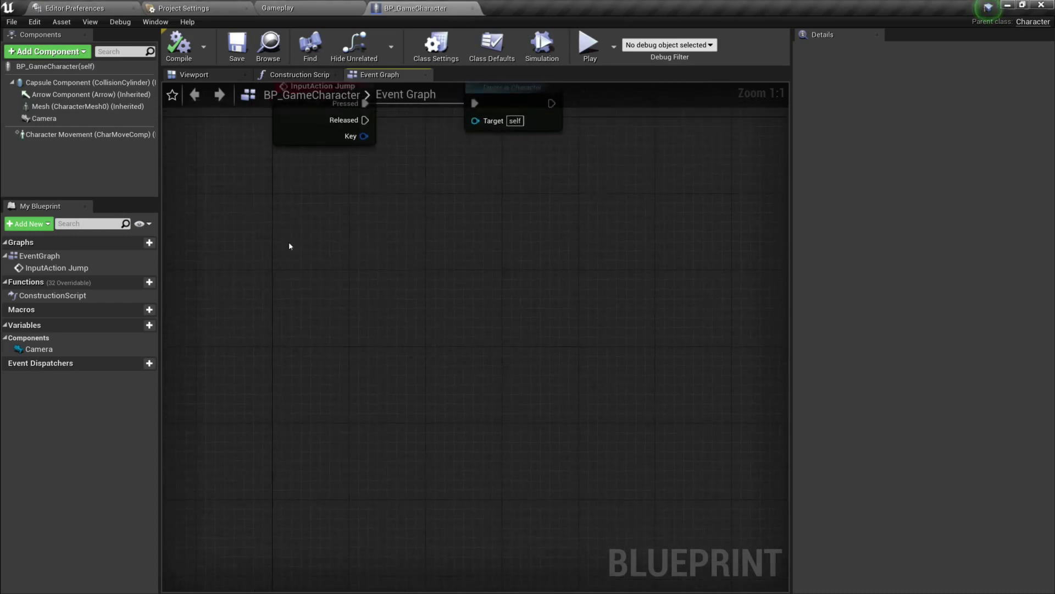
right_click(254, 226)
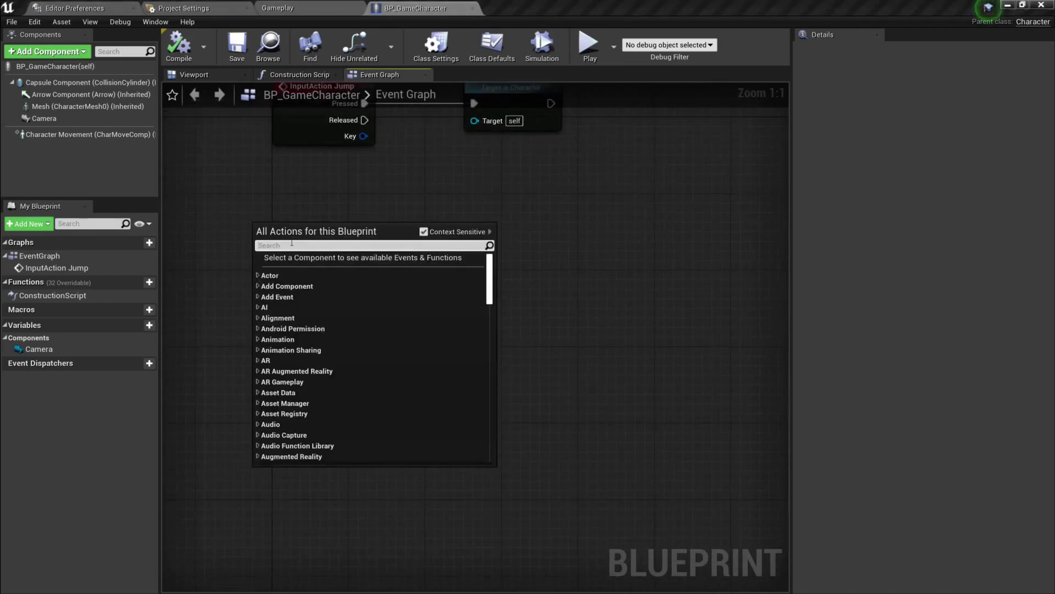
text(rotation Y)
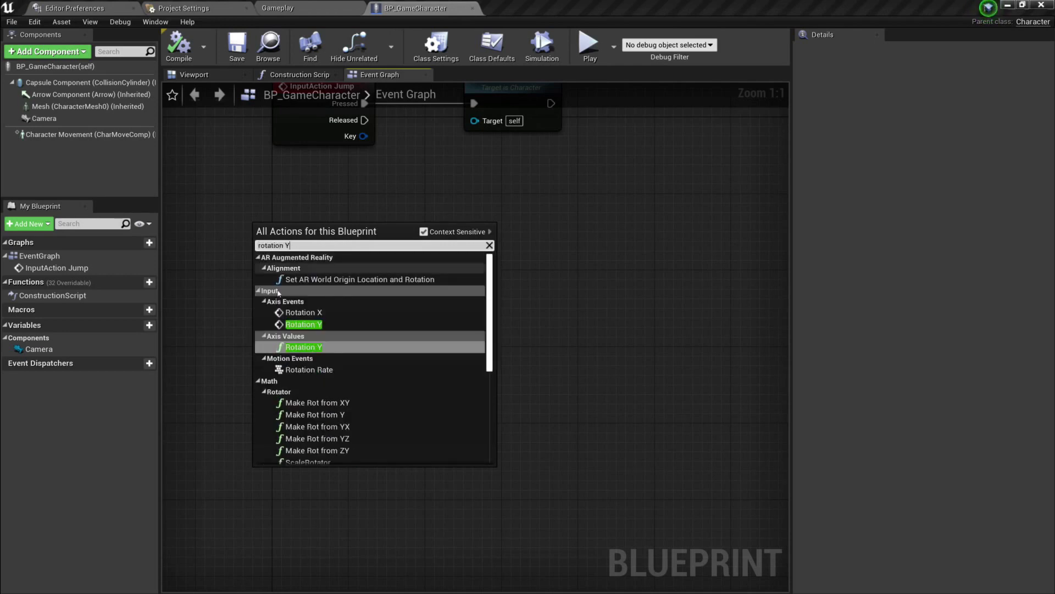
click(304, 324)
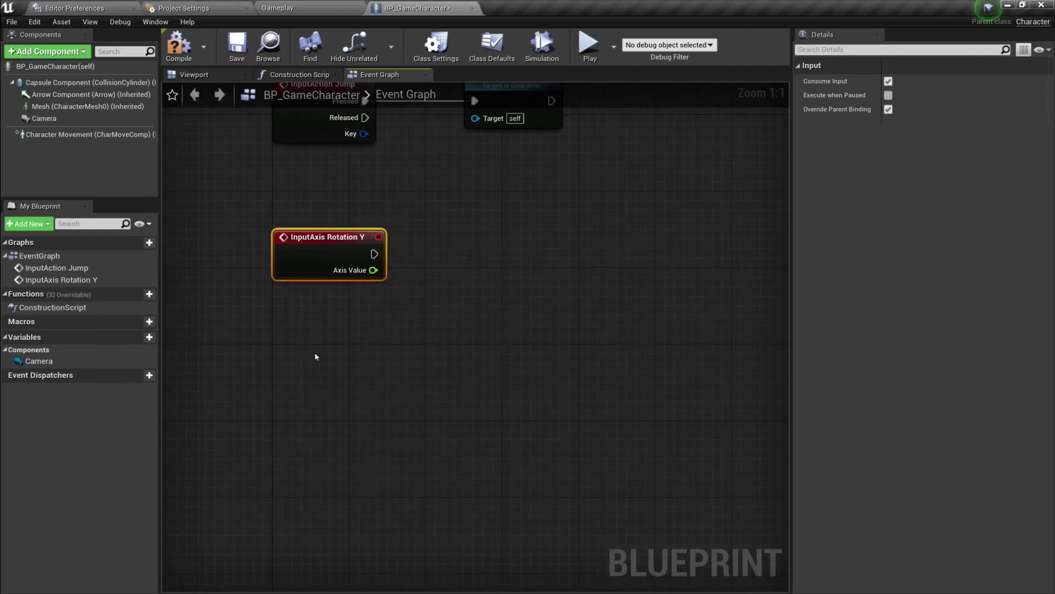
- Add an InputAxis Rotation X event and place it directly below the InputAxis Rotation Y event
right_click(327, 362)
text(rotation)
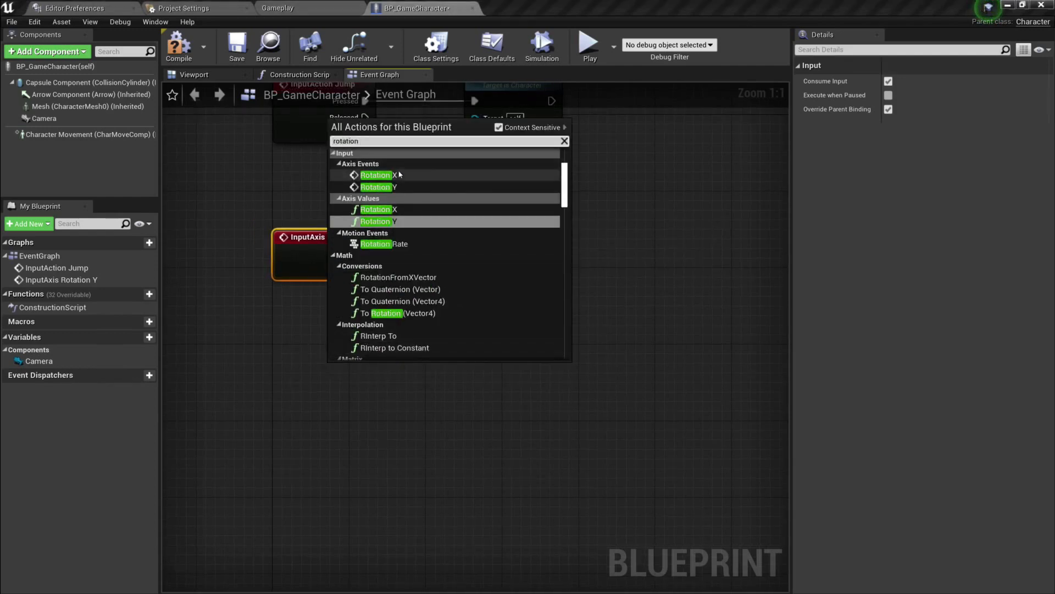
click(379, 174)
drag(371, 376, 313, 349)
- Connect InputAxis Rotation Y to an Add Controller Pitch Input node, linking its Axis Value to Val
click(345, 244)
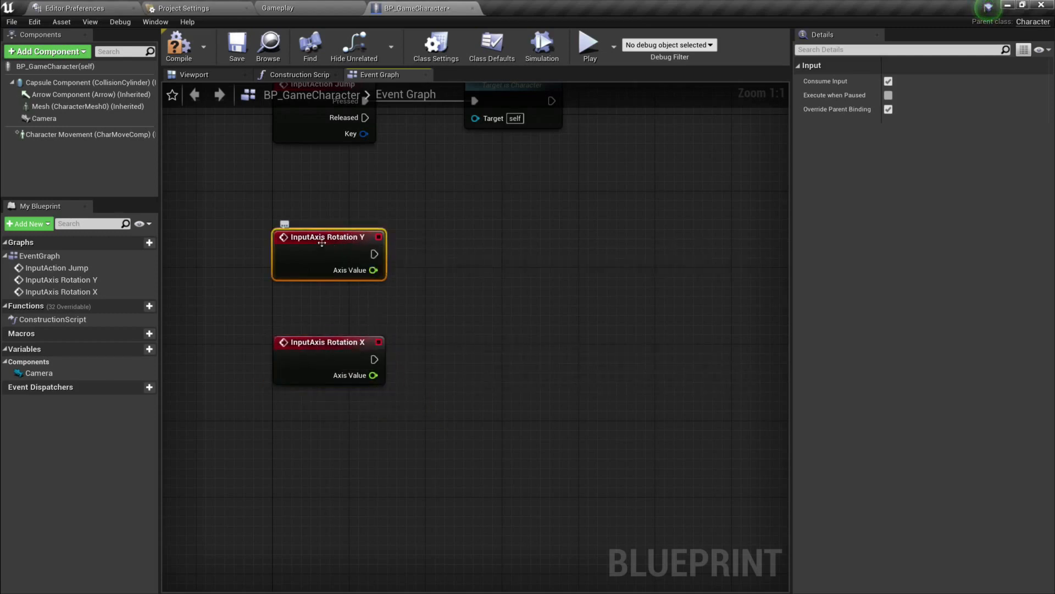
drag(374, 254, 485, 259)
text(a)
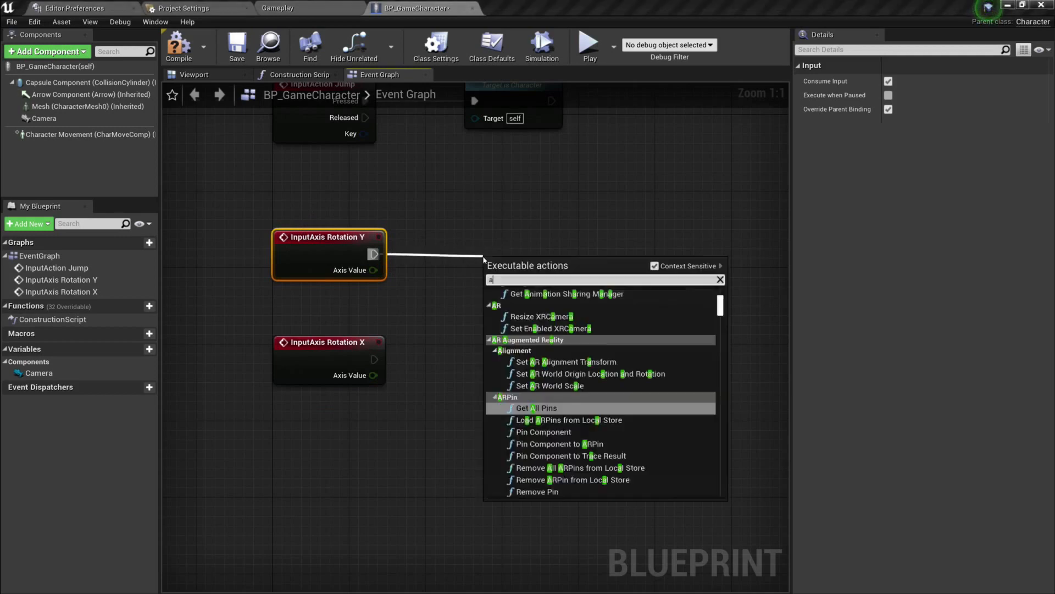
text(dd controller pitch)
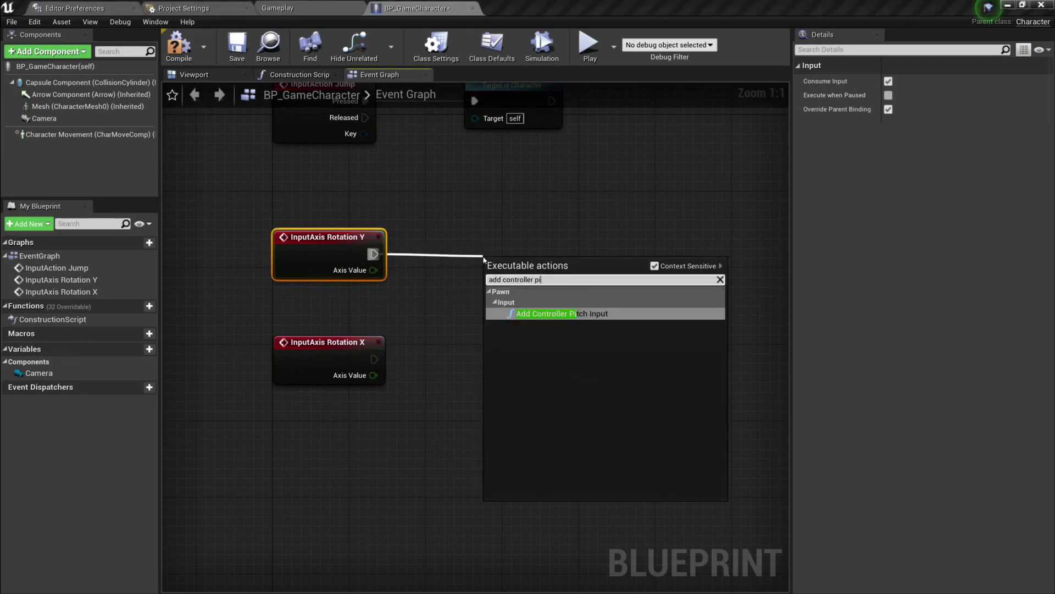
key(Return)
drag(517, 267, 526, 229)
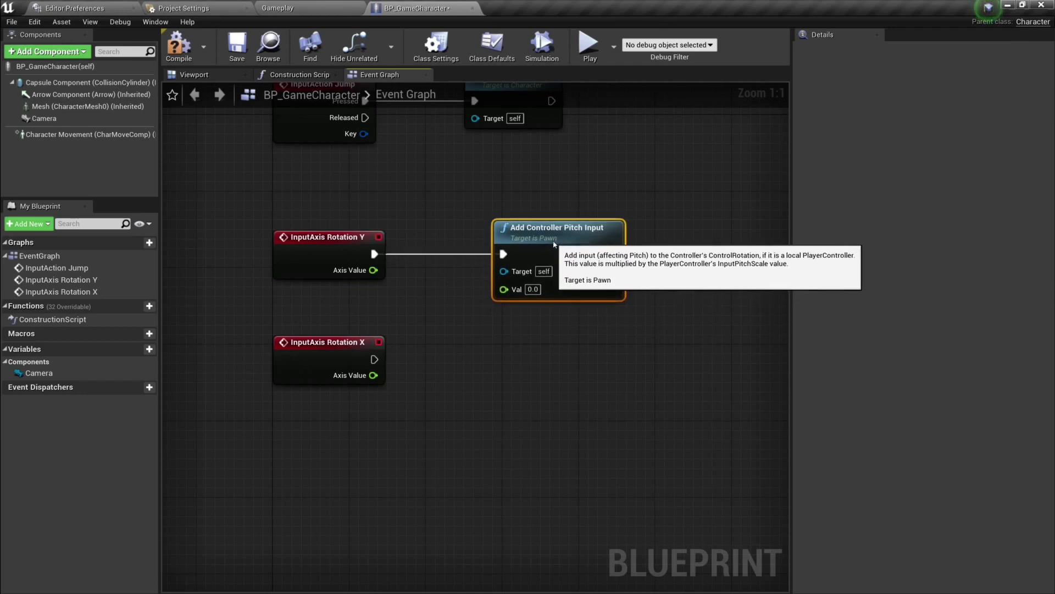
drag(373, 270, 503, 289)
- Connect InputAxis Rotation X to an Add Controller Yaw Input node, link Axis Value to Val, and compile and save the blueprint
right_drag(504, 368, 507, 273)
drag(367, 265, 501, 288)
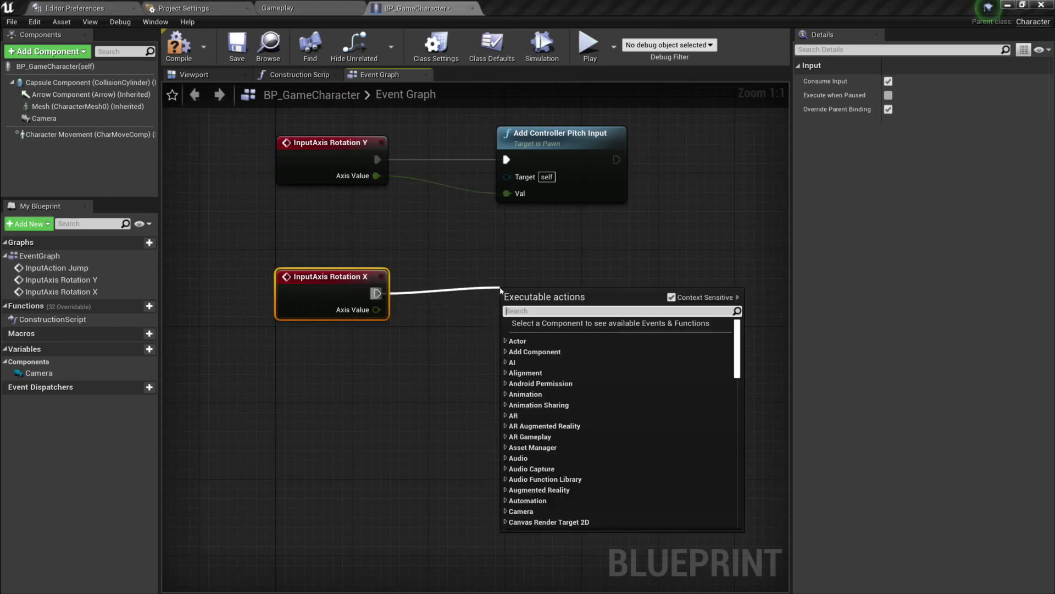
text(add controller yaw)
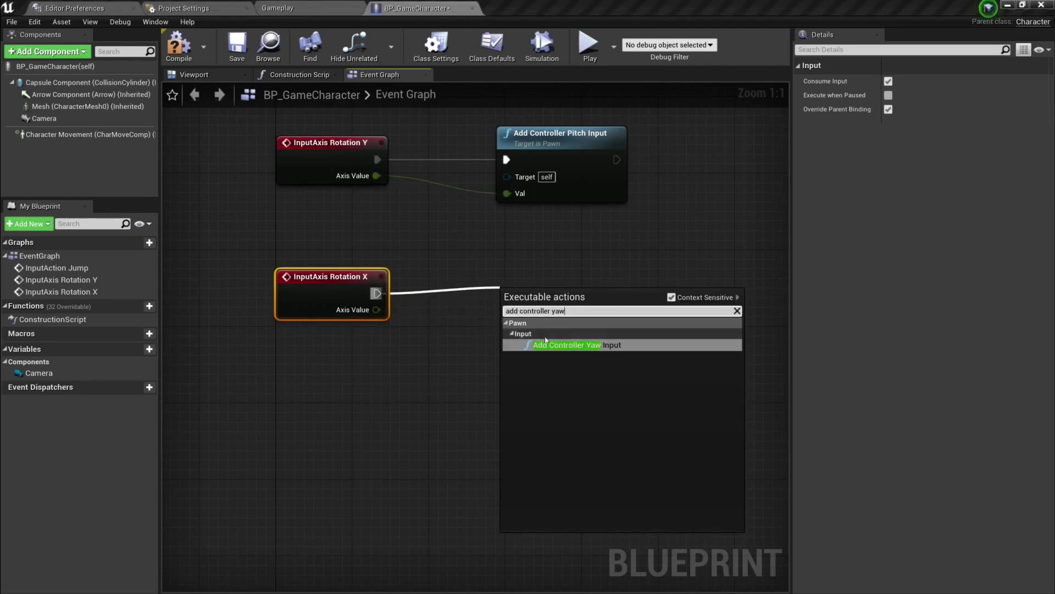
click(577, 345)
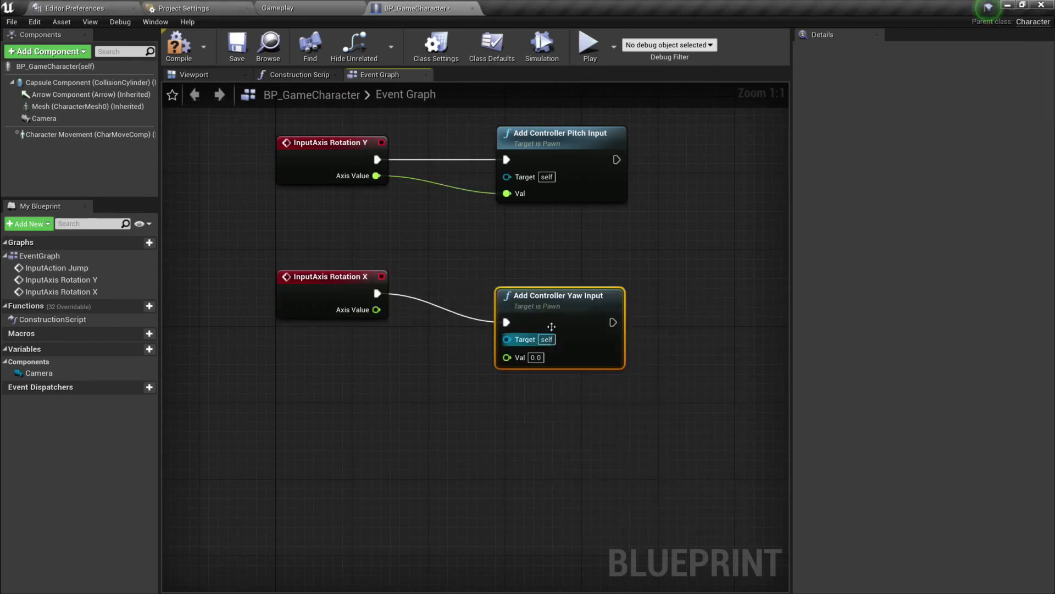
drag(376, 310, 517, 328)
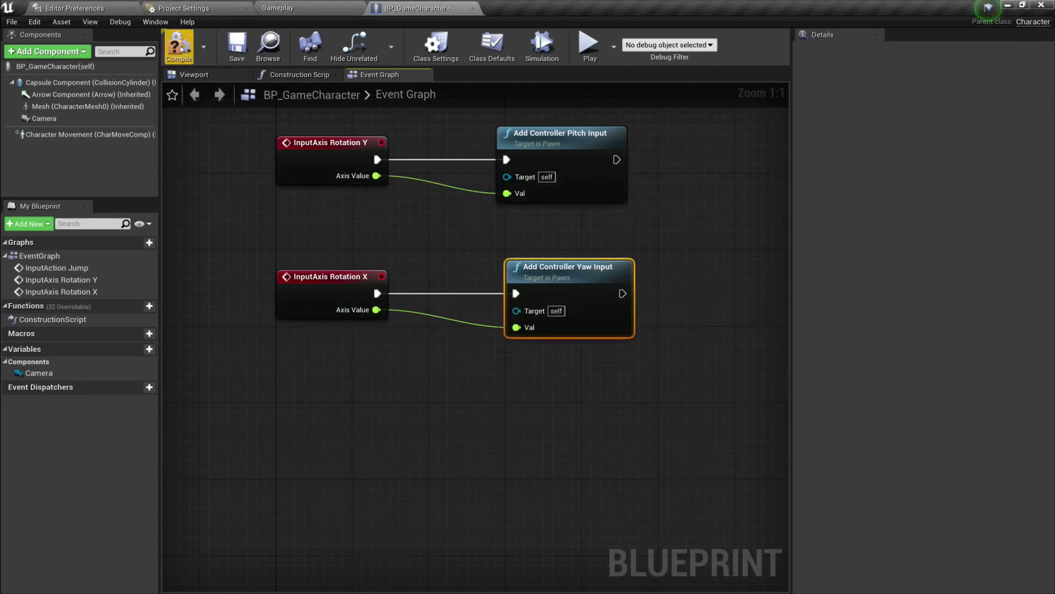
click(180, 49)
click(237, 47)
- Examine the detail properties of BP_GameCharacter's class defaults, Capsule Component and Mesh for control rotation options
scroll(474, 249, down, 4)
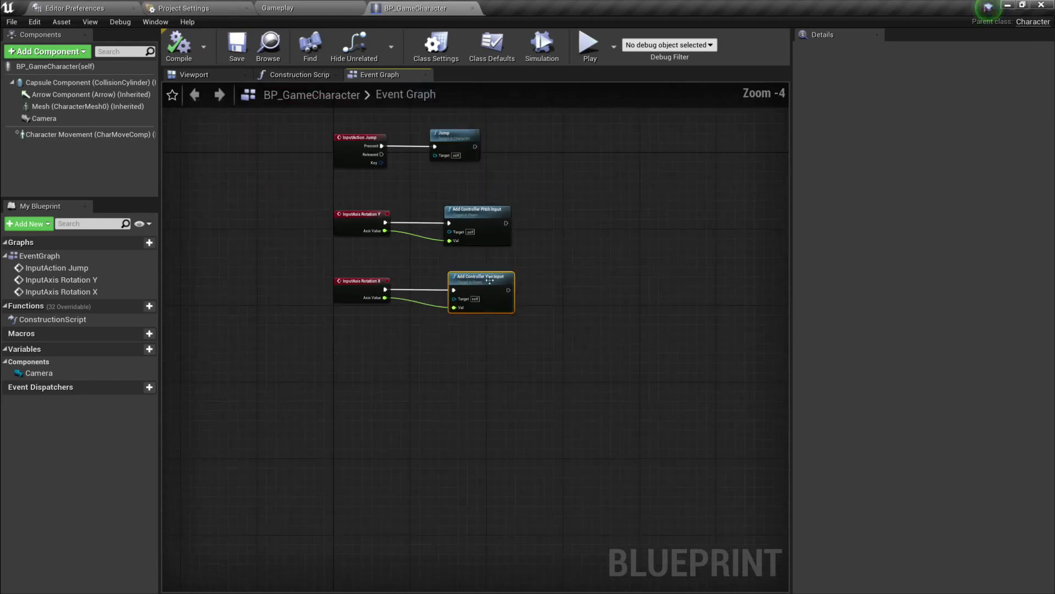
scroll(374, 220, up, 2)
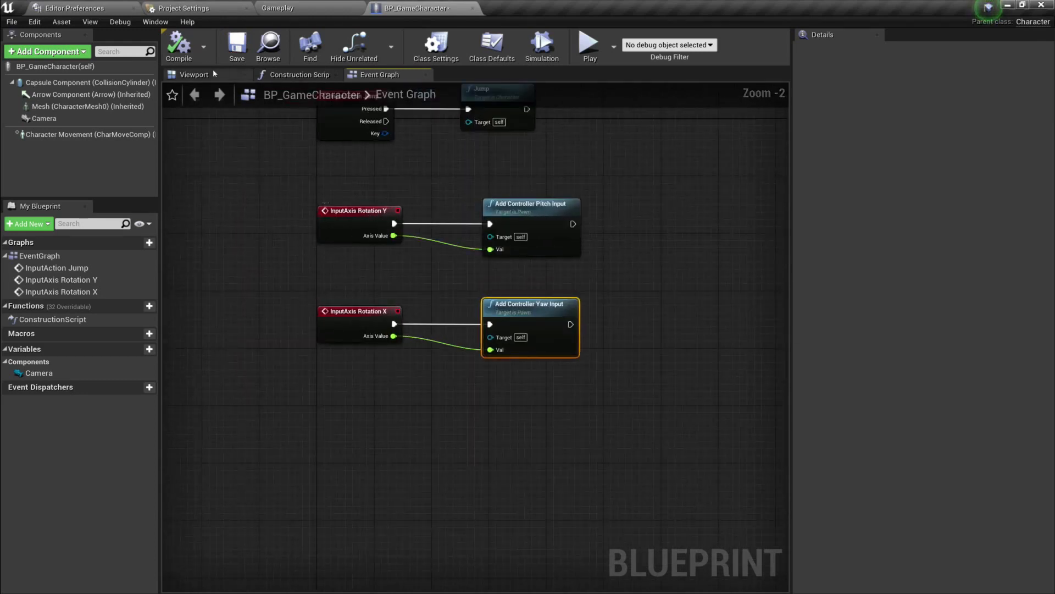
click(60, 66)
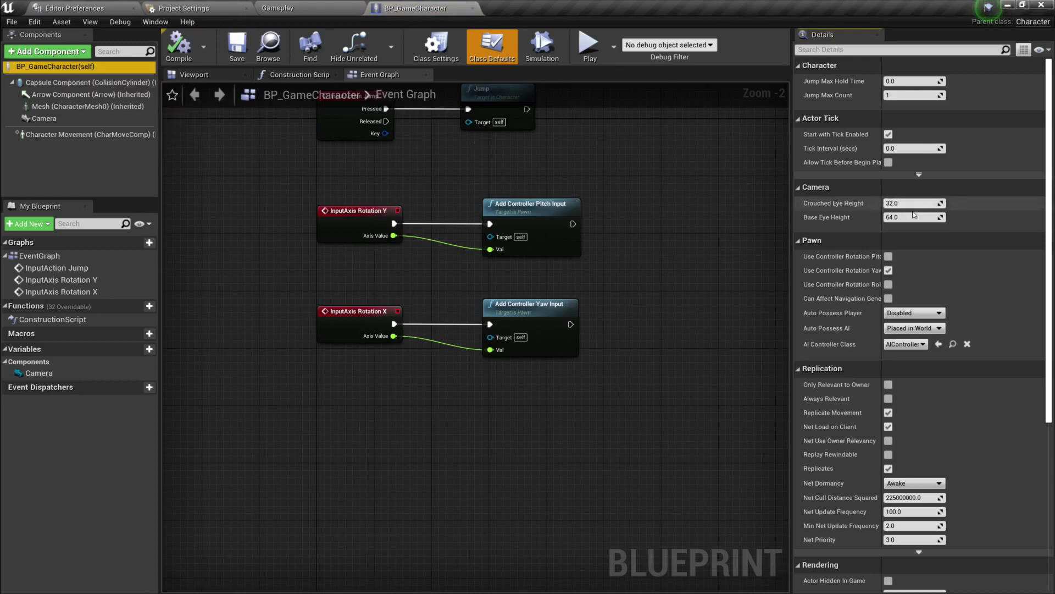
scroll(914, 214, down, 3)
scroll(913, 214, up, 3)
click(71, 84)
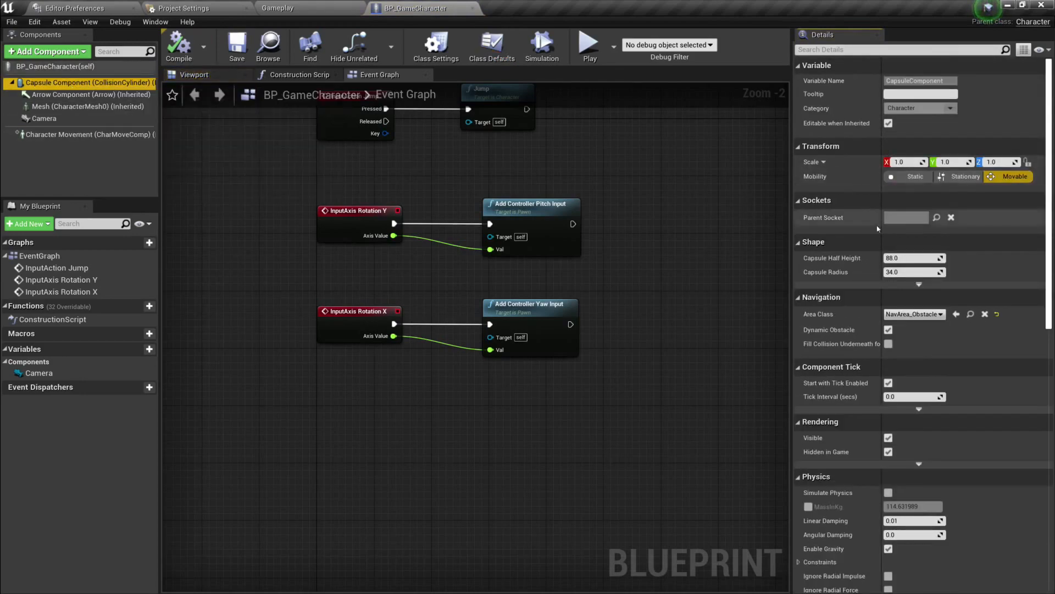
scroll(873, 245, down, 5)
scroll(872, 243, up, 5)
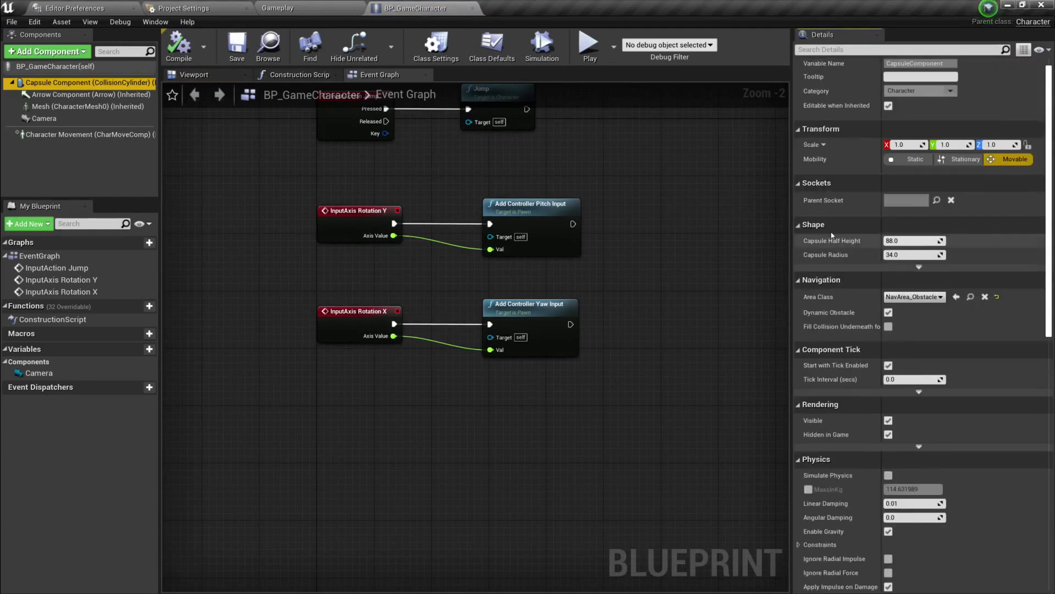
click(83, 106)
scroll(855, 199, up, 1)
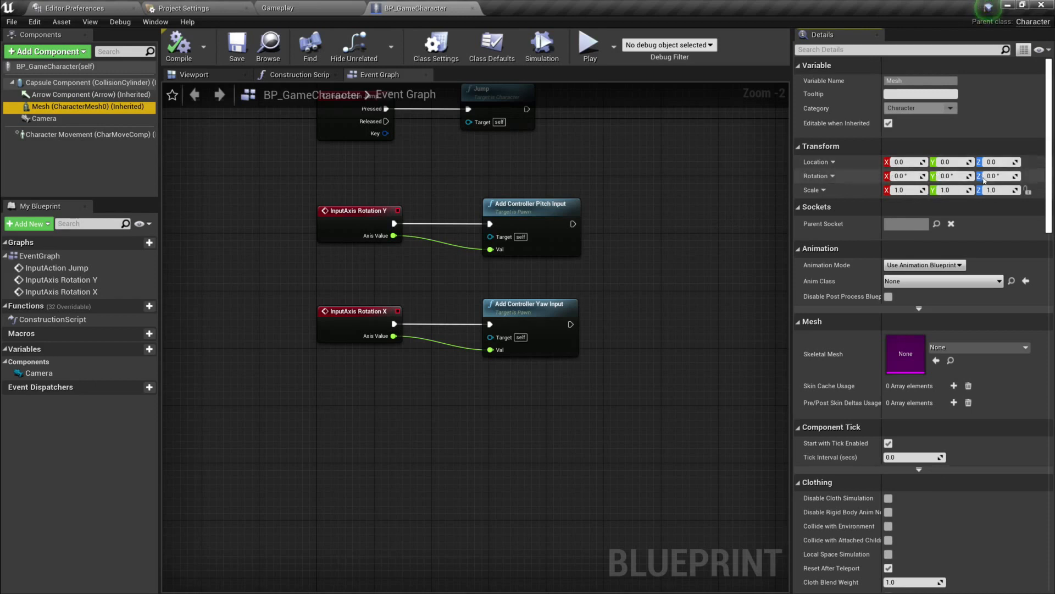
right_drag(539, 411, 481, 421)
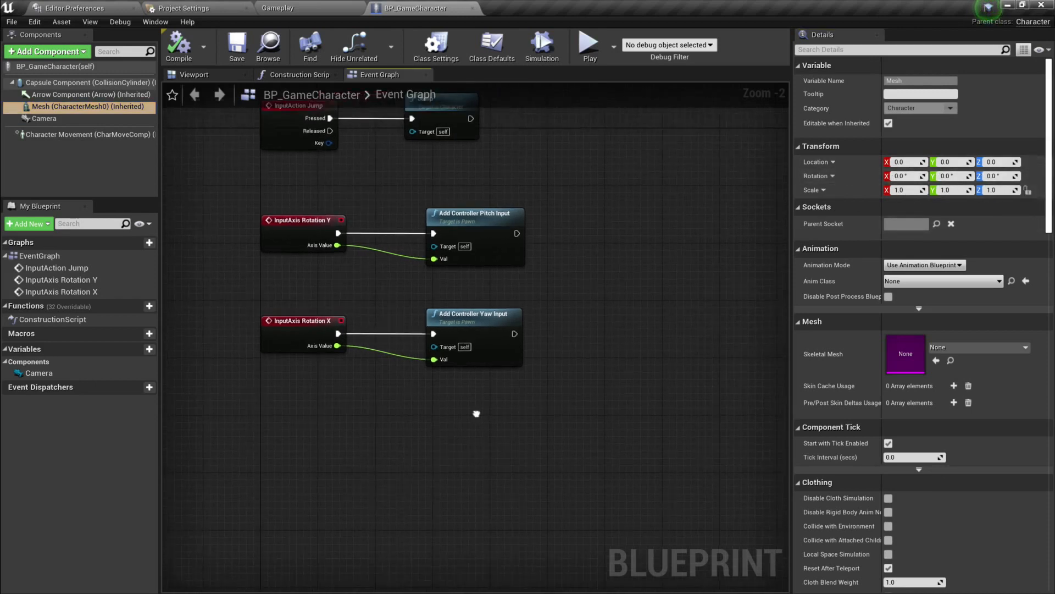
- Save BP_GameCharacter, then play-test mouse look in the Gameplay level and stop the session
click(237, 53)
click(295, 7)
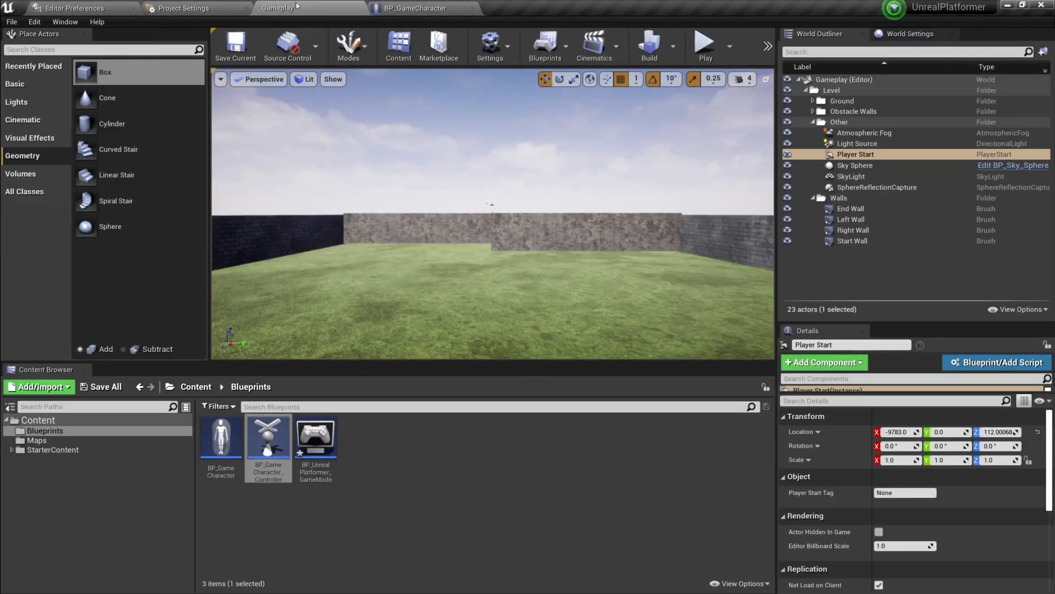
click(705, 48)
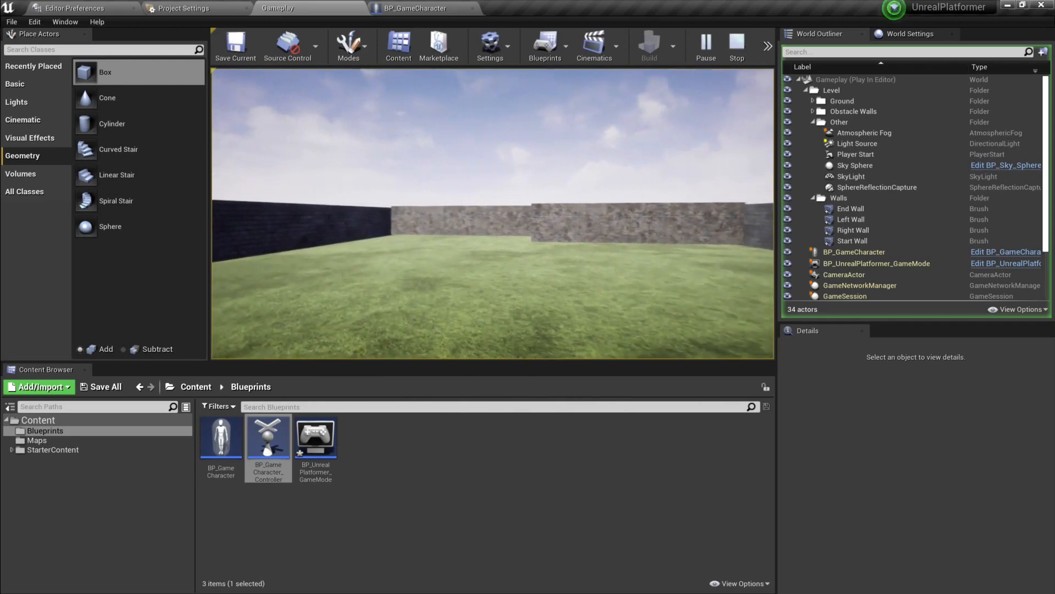
key(Escape)
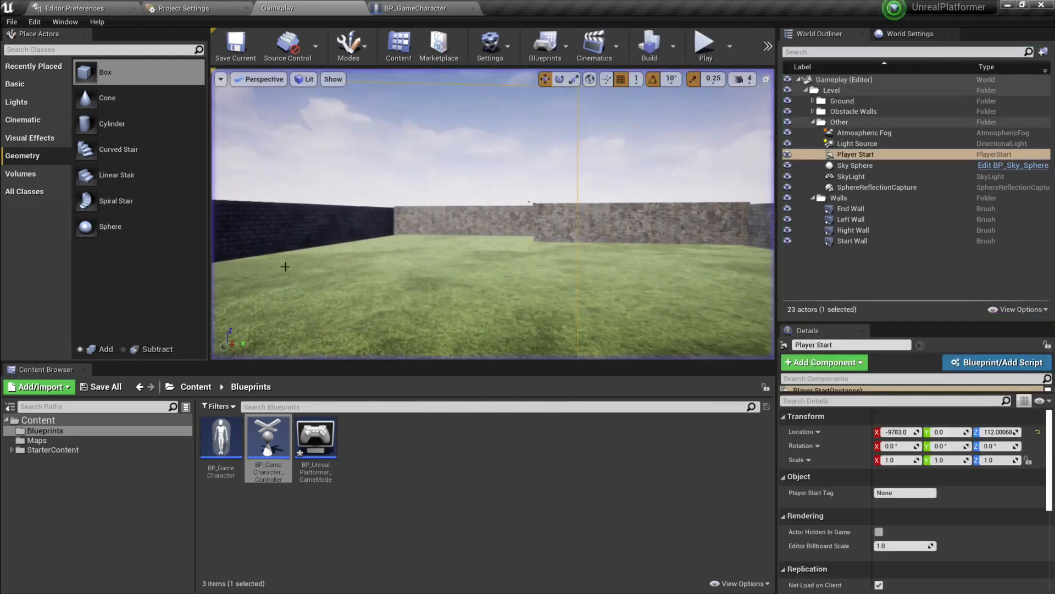
- Enable Use Controller Rotation Pitch in the class defaults of BP_GameCharacter and compile the blueprint
click(415, 8)
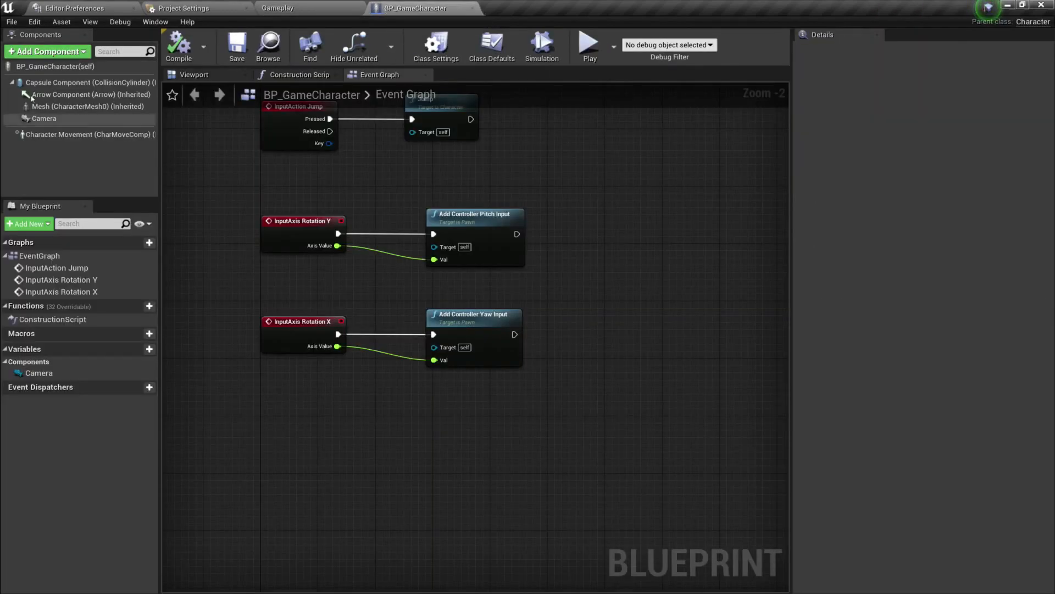
click(25, 69)
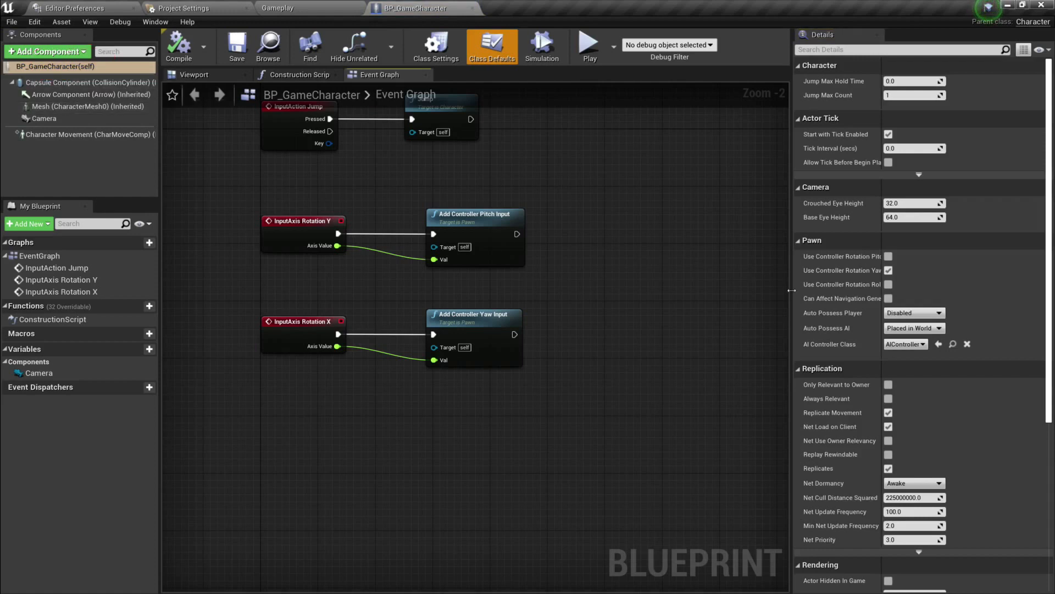
drag(791, 238, 710, 241)
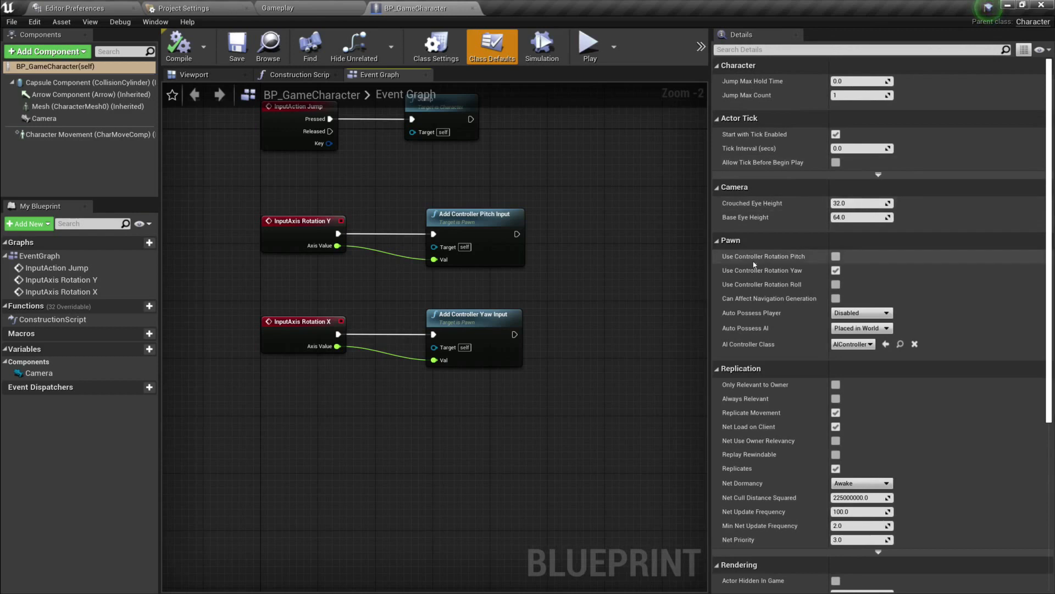
mouse_move(753, 263)
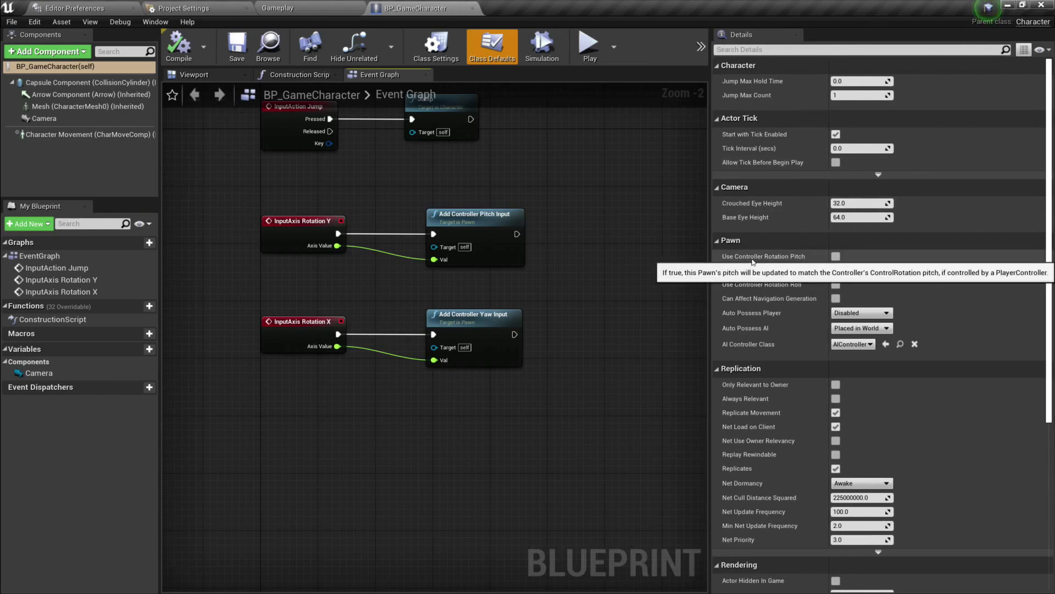
click(836, 256)
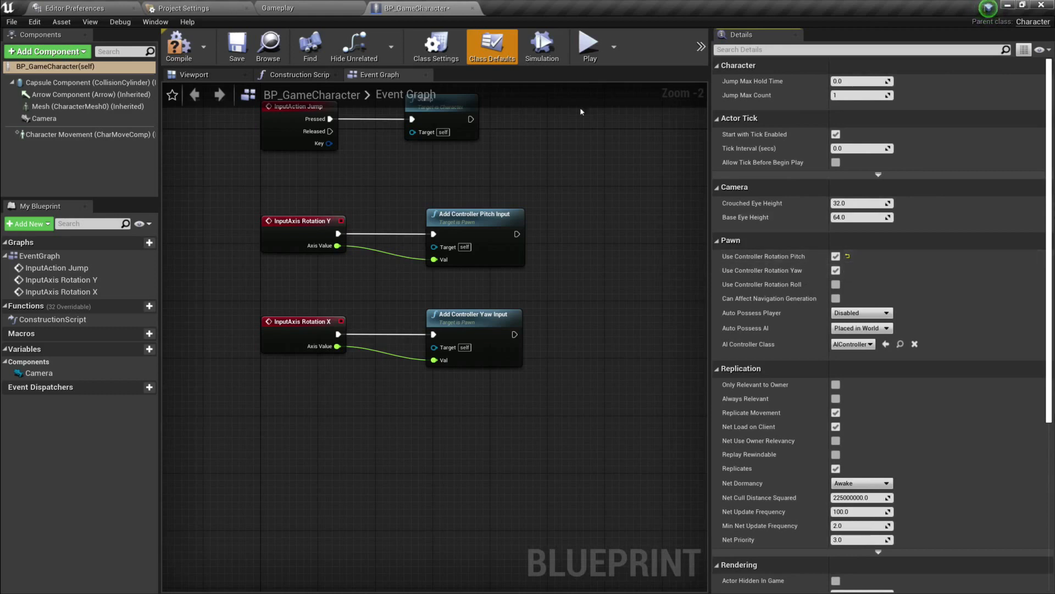
click(179, 46)
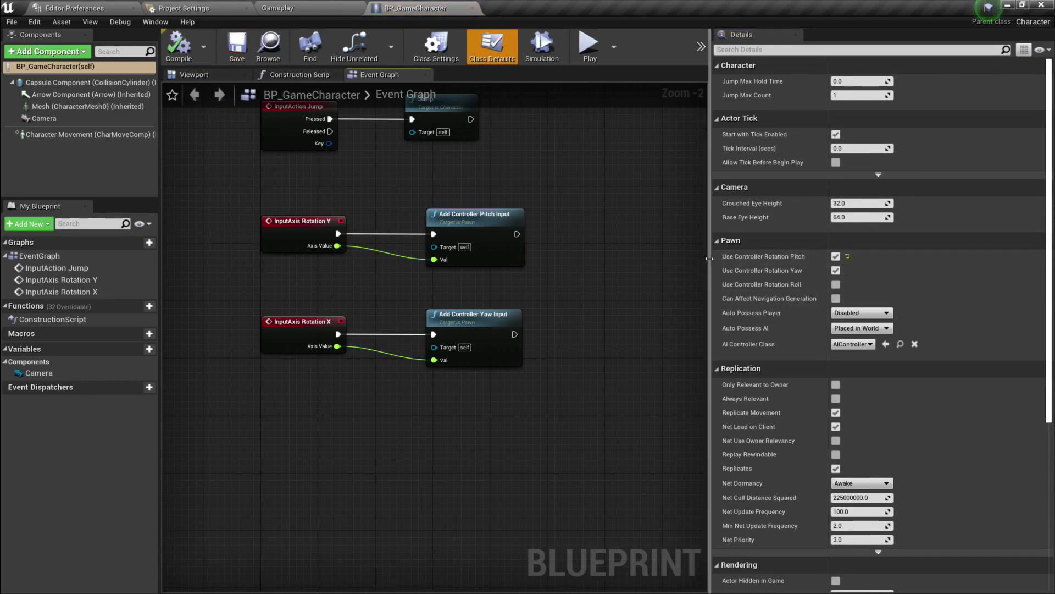
drag(709, 258, 767, 258)
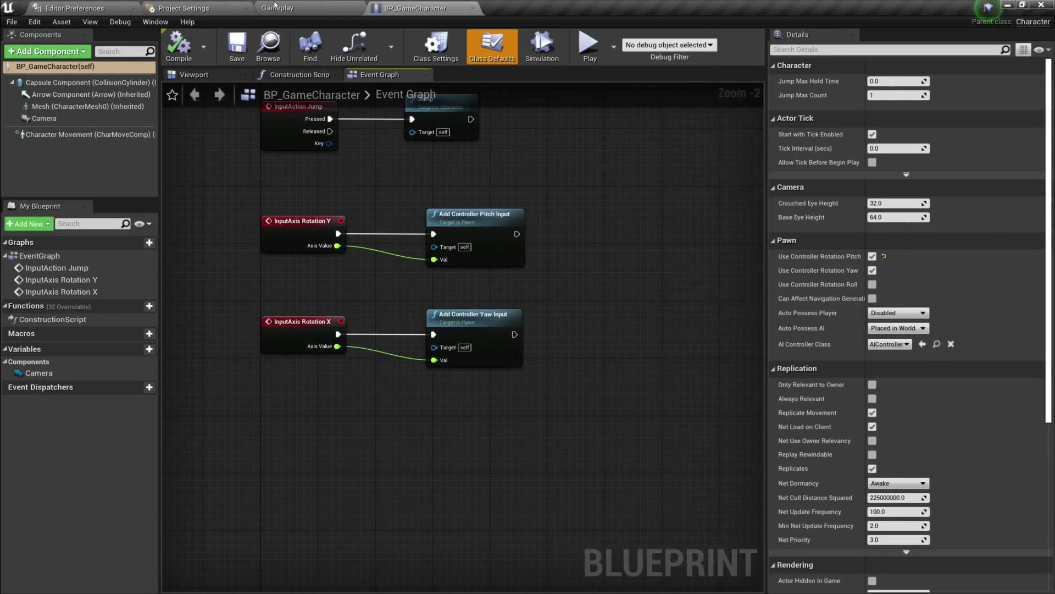
- Play-test the Gameplay level to check vertical and horizontal mouse look, then stop the session
drag(264, 211, 439, 253)
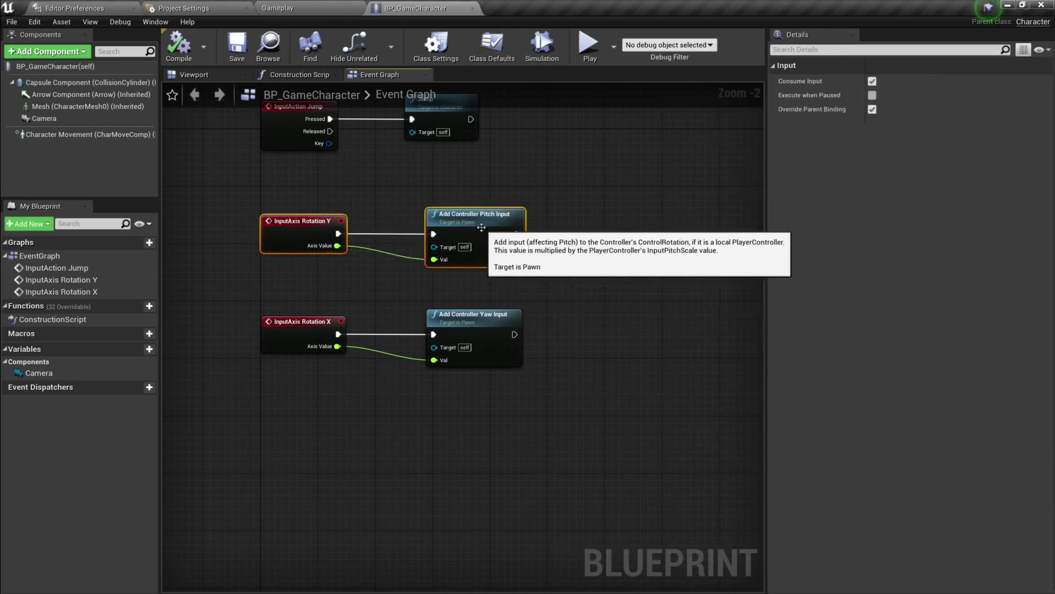
click(263, 8)
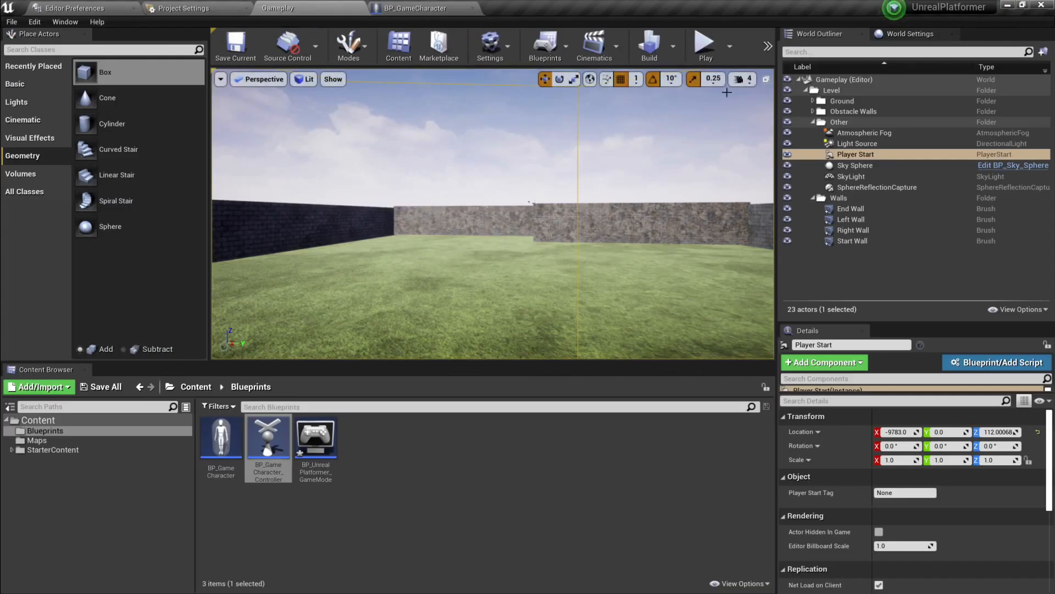
click(707, 43)
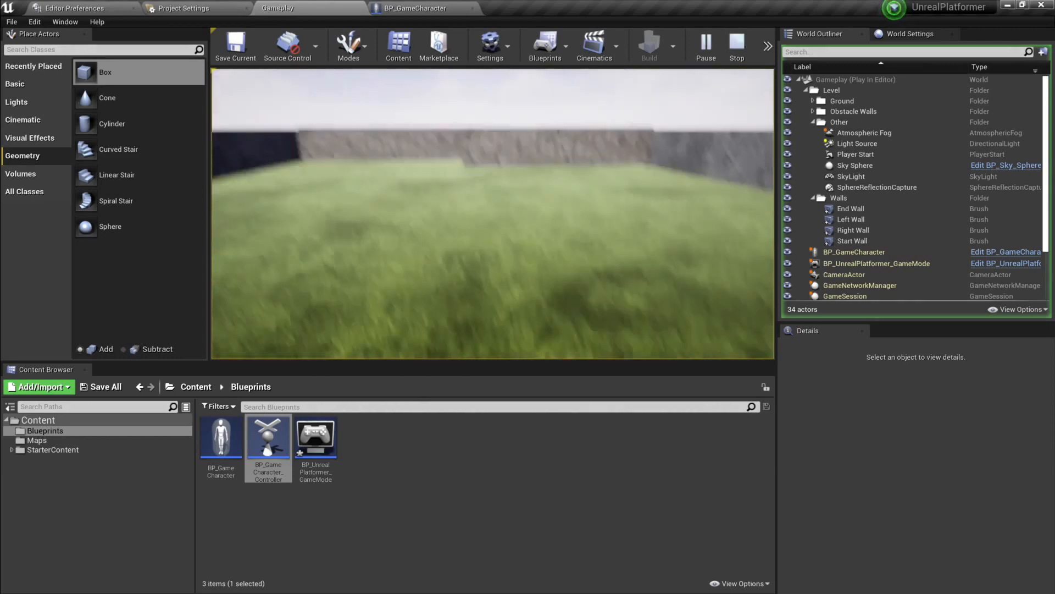
key(Escape)
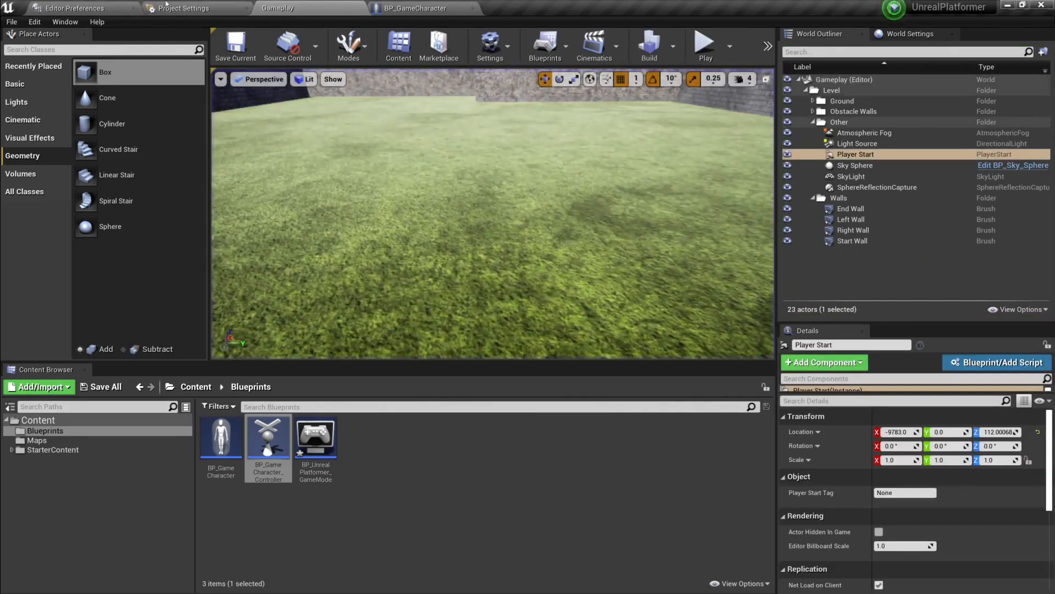
- Set the Mouse Y scale of the Rotation Y axis mapping to 1.0 and play-test the vertical look
click(184, 7)
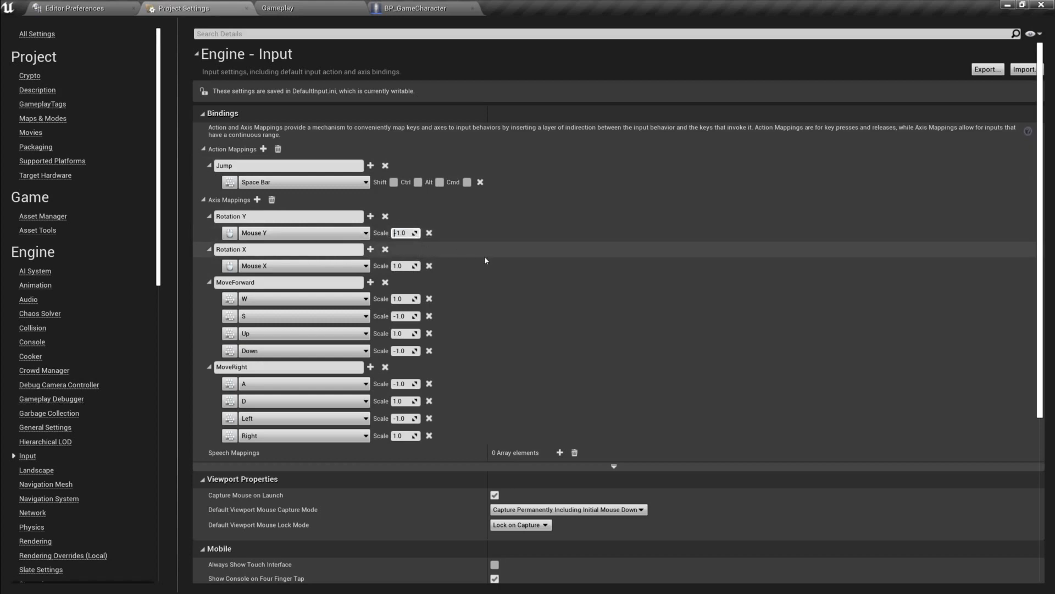
click(363, 7)
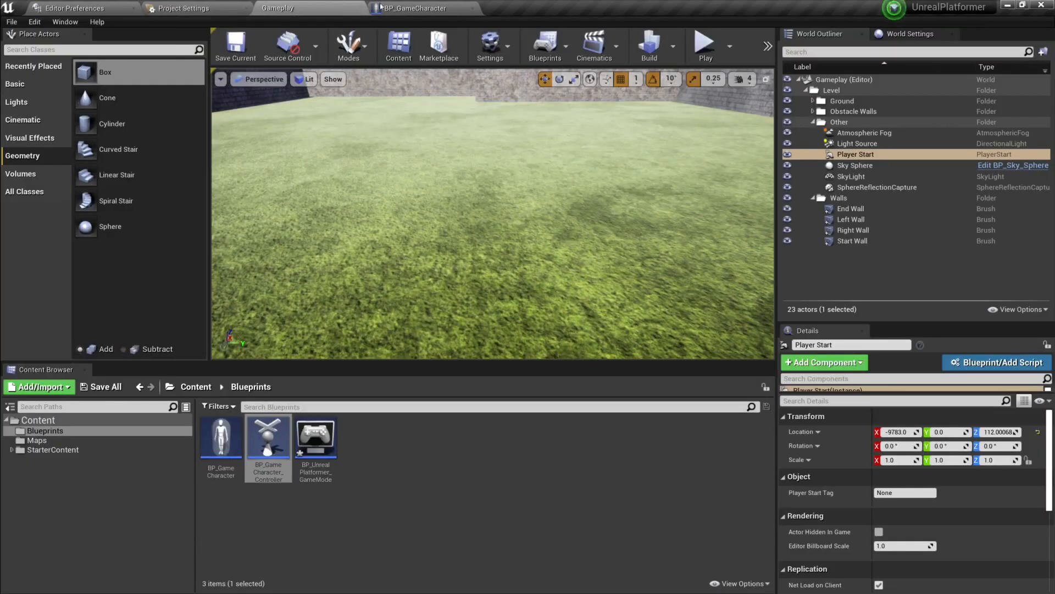
click(703, 44)
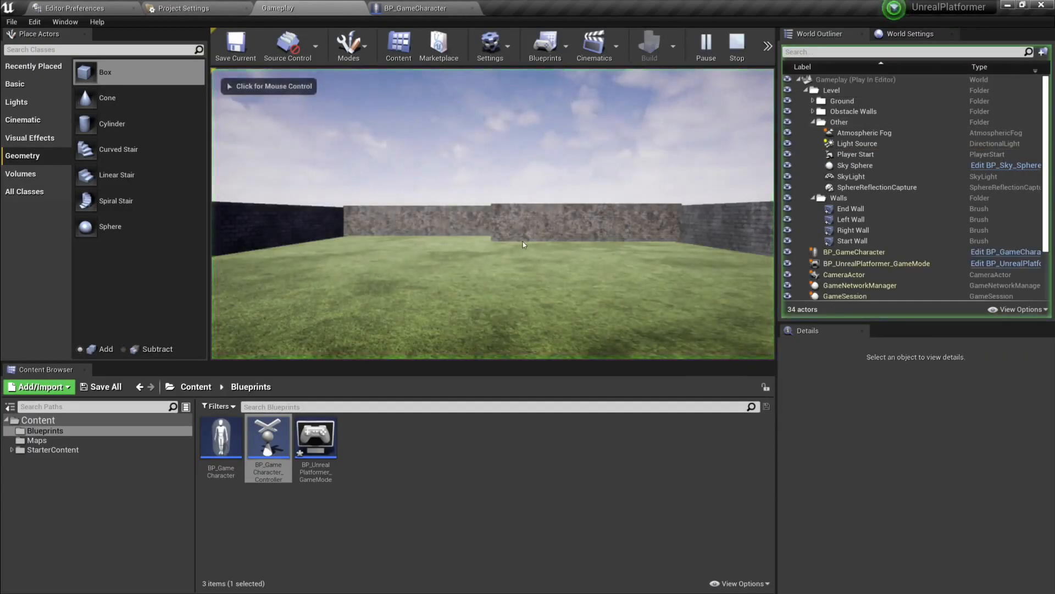
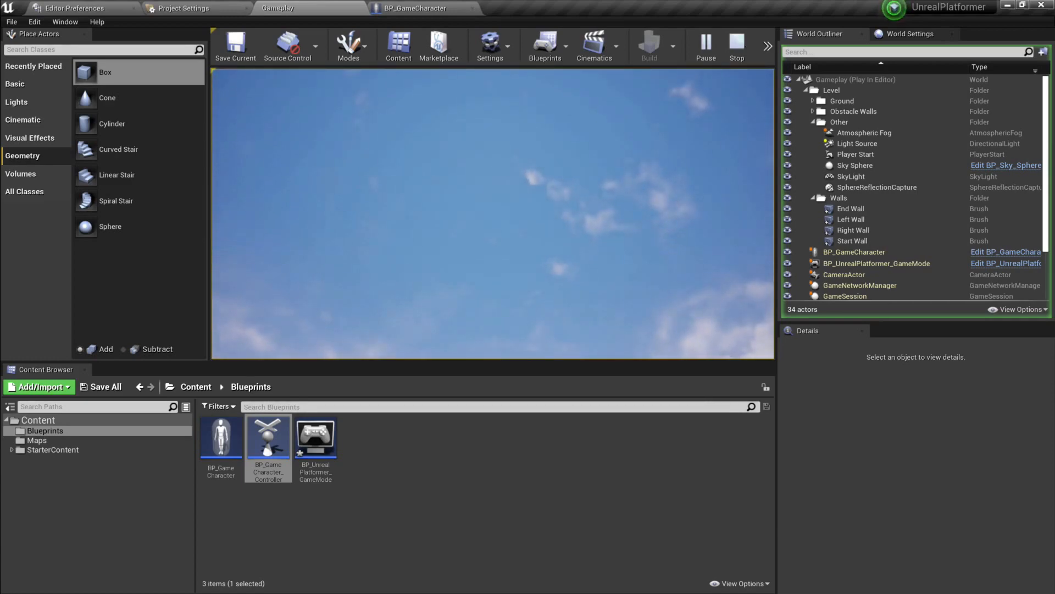
key(Escape)
- Set the Mouse Y scale of the Rotation Y axis mapping to -1.0 and play-test the Gameplay level
click(184, 8)
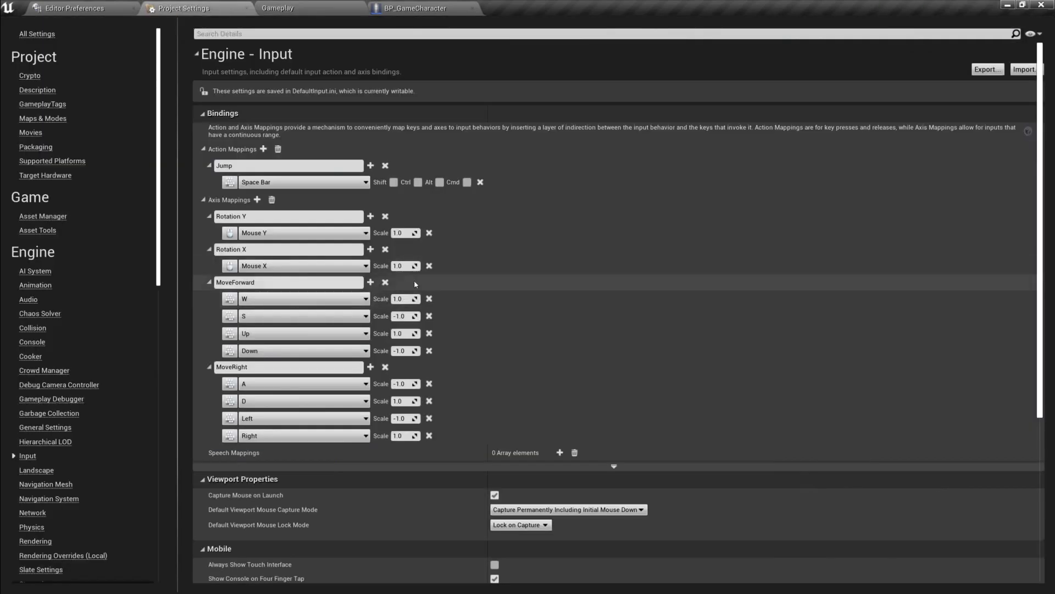
click(399, 232)
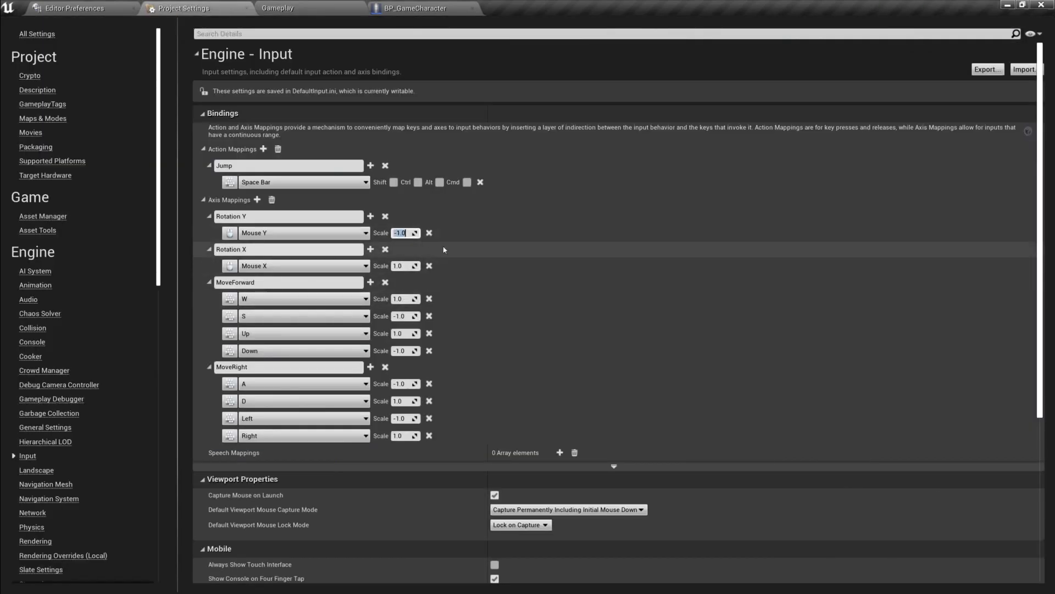
click(342, 12)
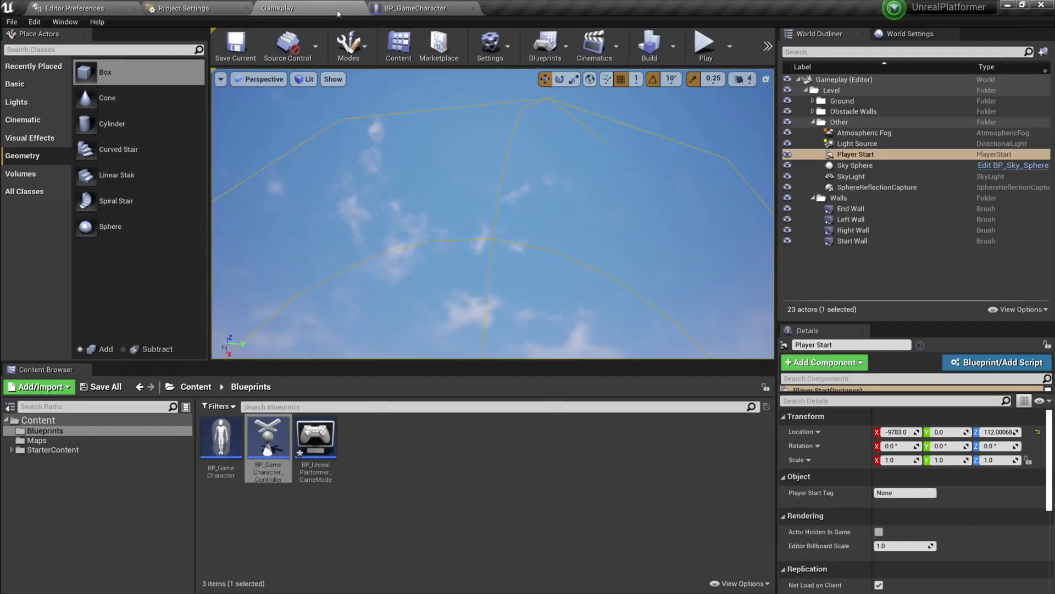
click(704, 44)
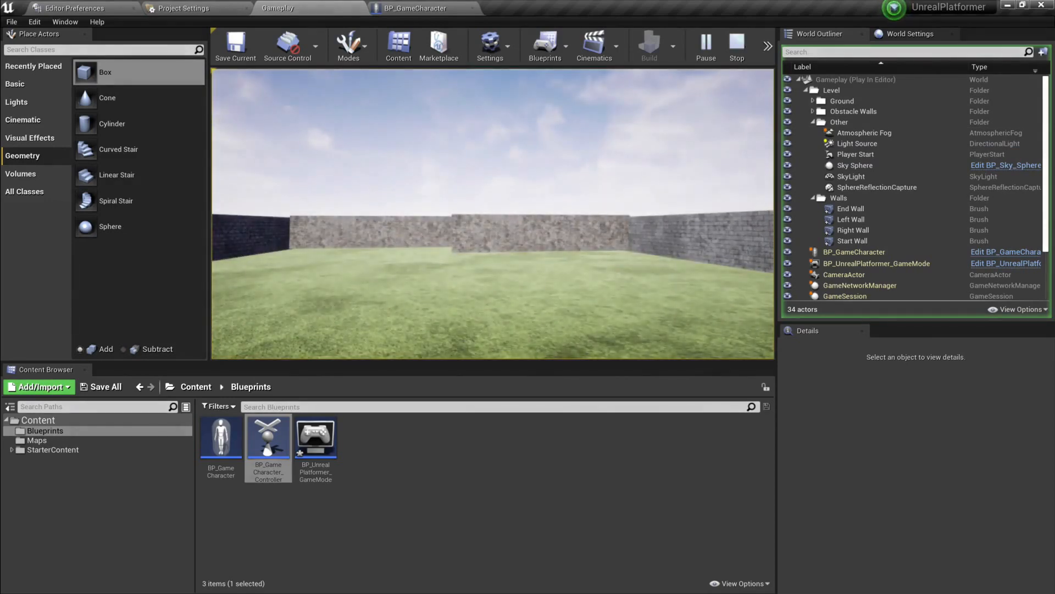
key(Escape)
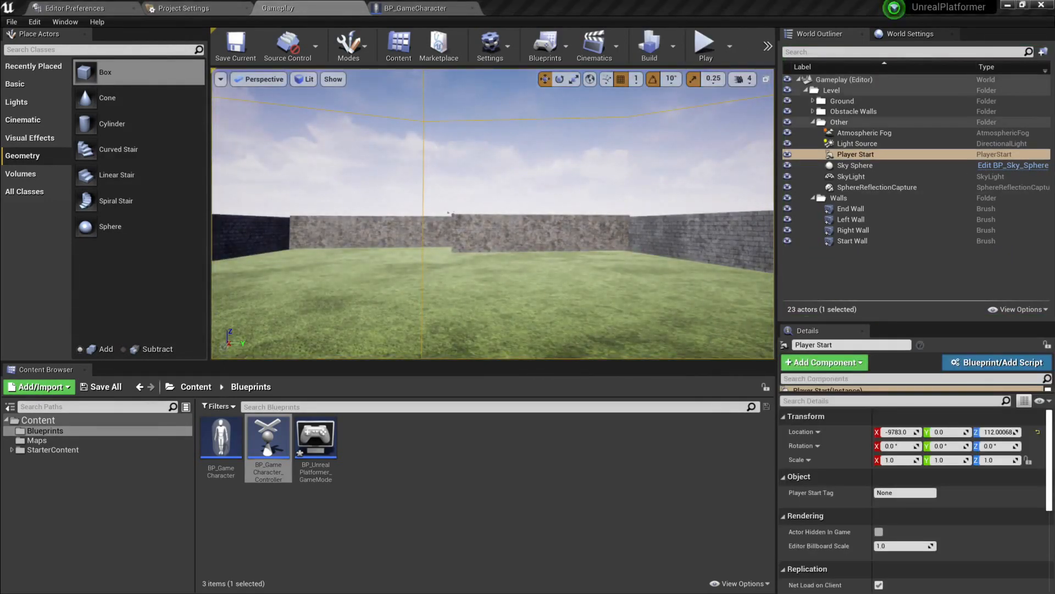
- Add an InputAxis MoveForward event below the rotation events in BP_GameCharacter's event graph
click(437, 9)
right_drag(332, 460, 328, 203)
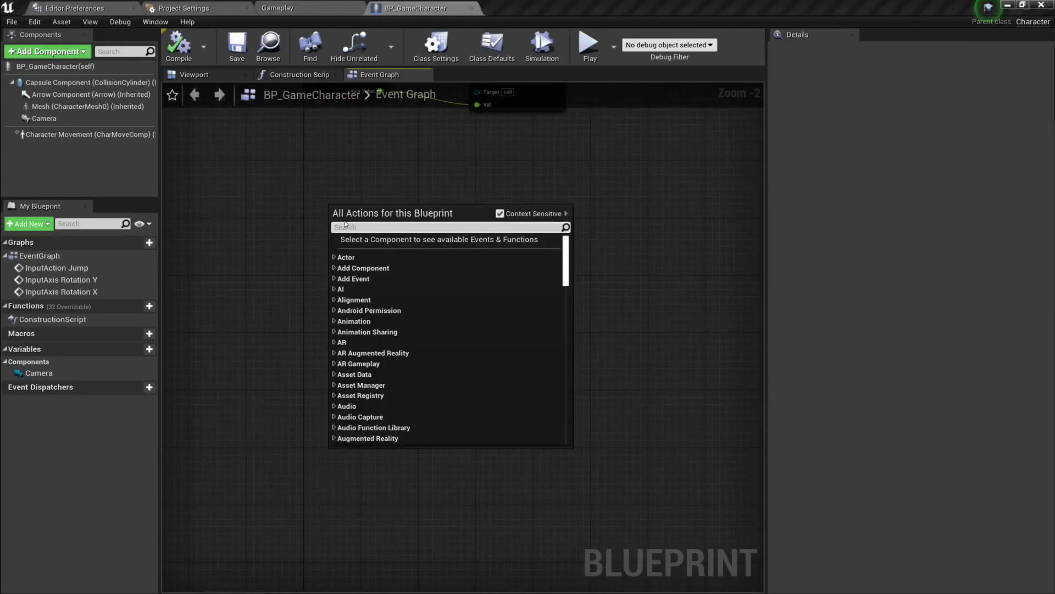
text(moveforward)
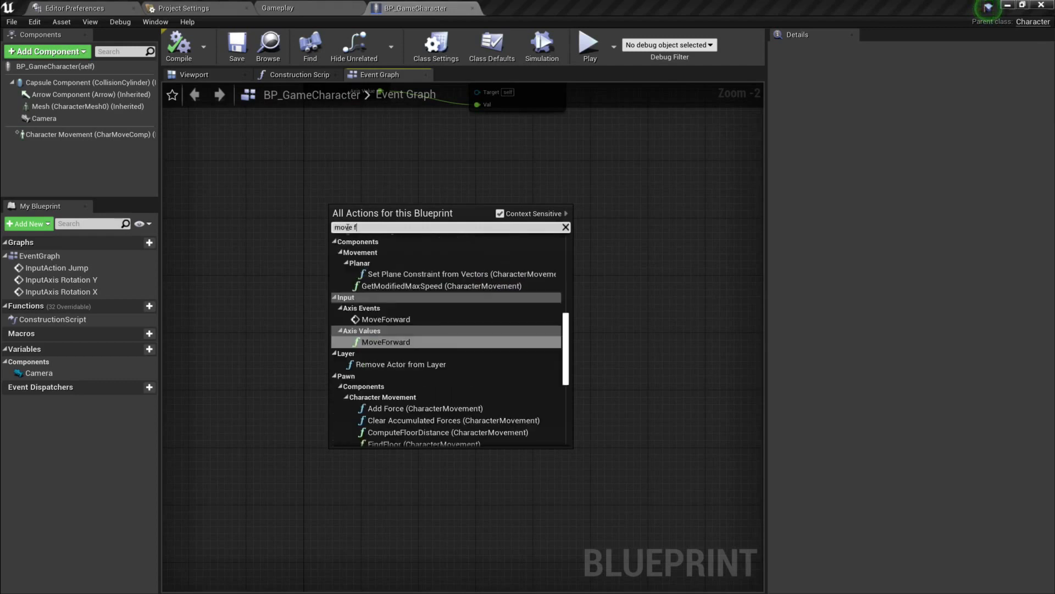
key(Up)
key(Return)
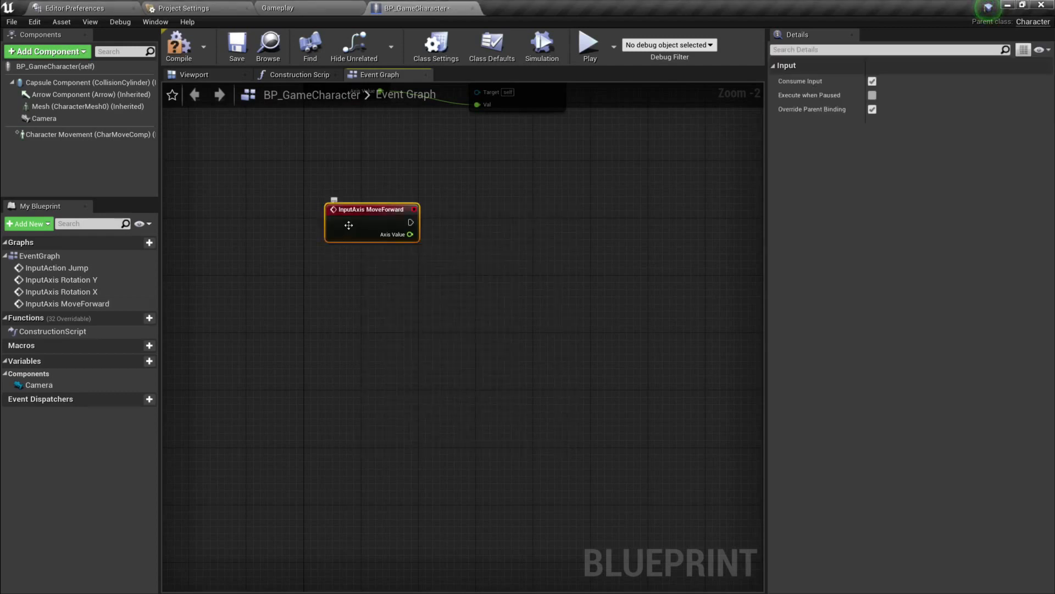
- Add an InputAxis MoveRight event below the InputAxis MoveForward event
right_drag(348, 225, 339, 222)
right_click(344, 247)
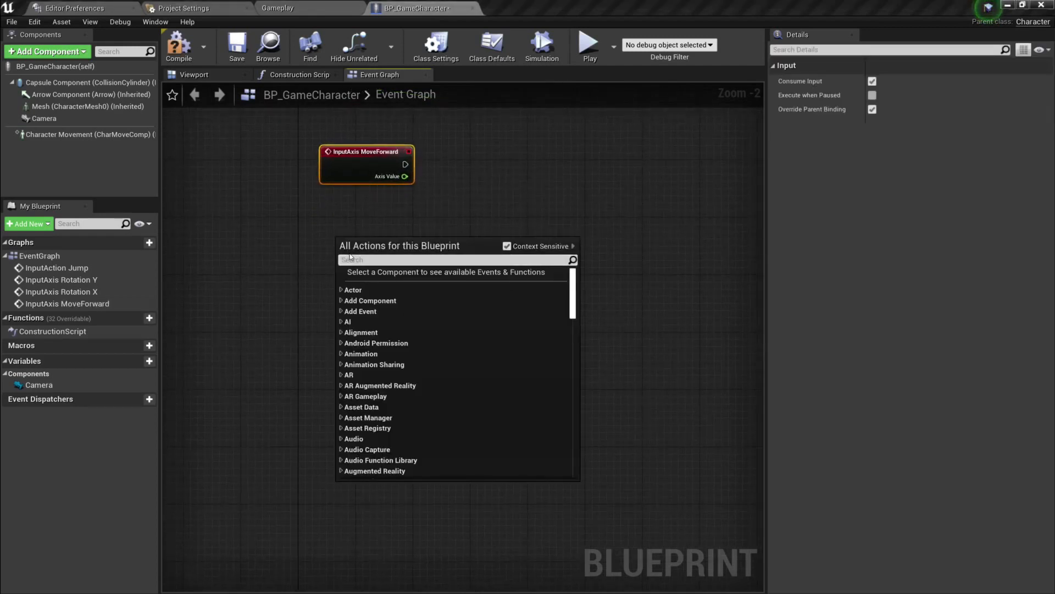
text(move right)
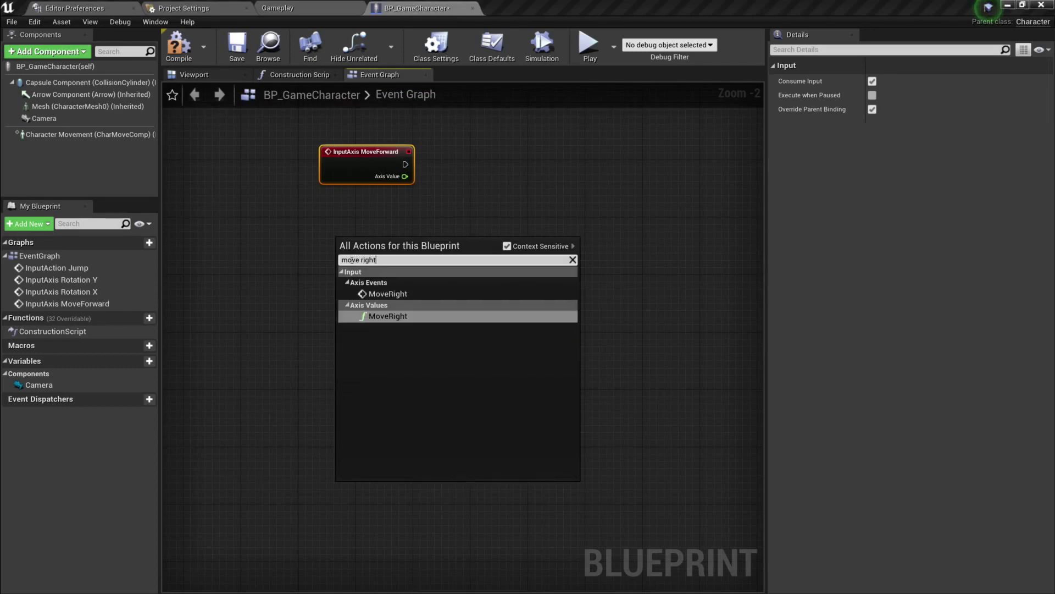
click(352, 297)
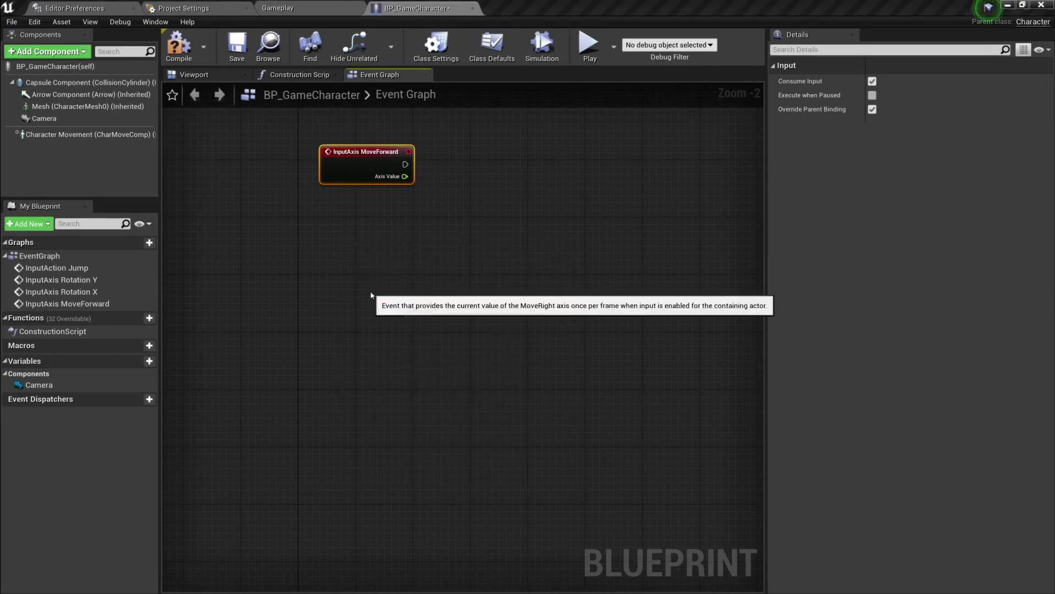
right_drag(370, 247, 372, 274)
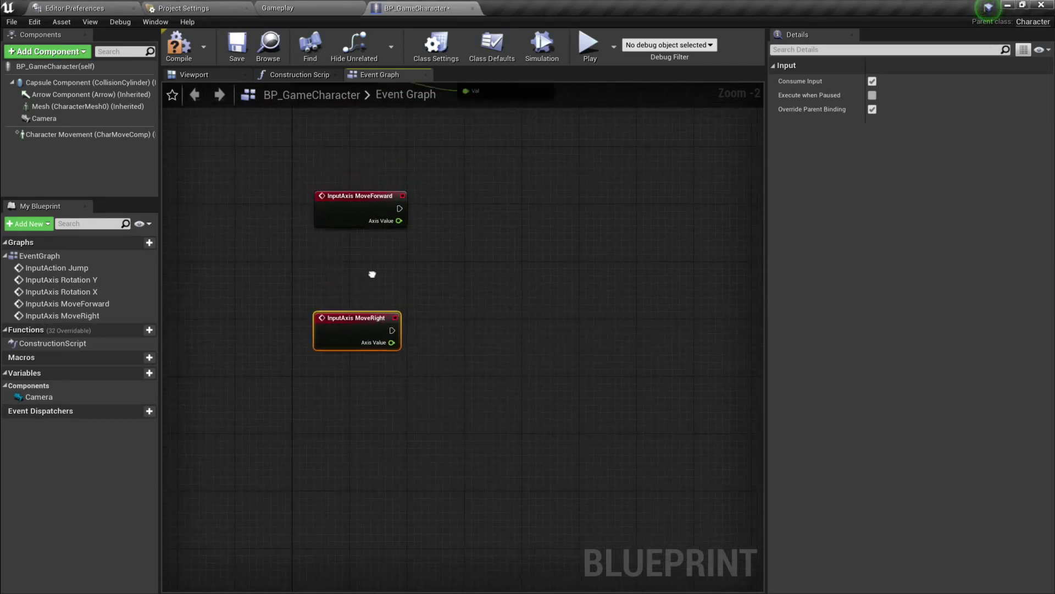
click(372, 271)
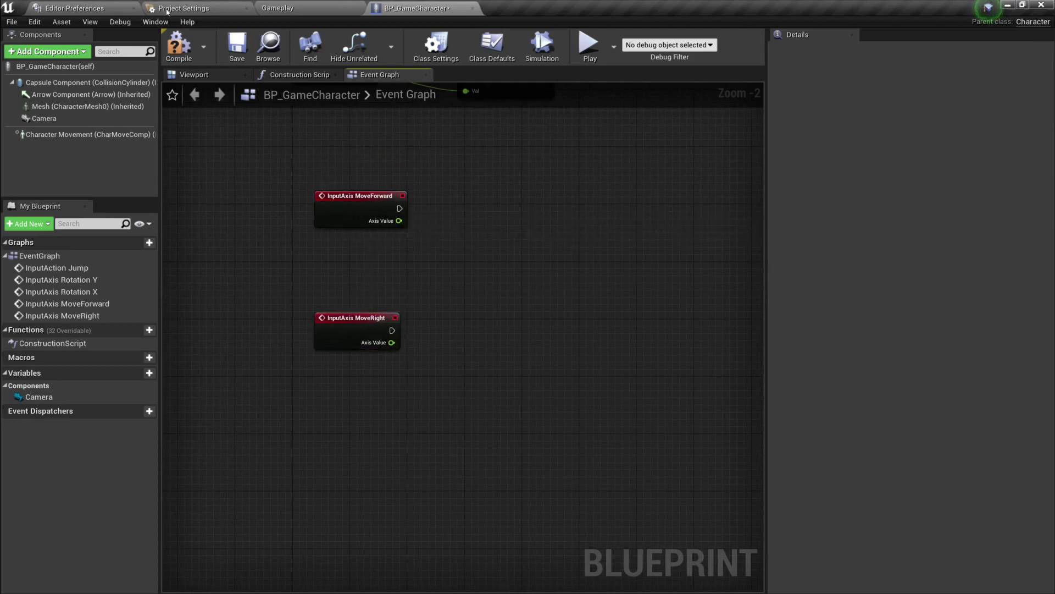
- Add an Add Movement Input node executed by InputAxis MoveForward and wire the event's Axis Value to its Scale Value
click(184, 8)
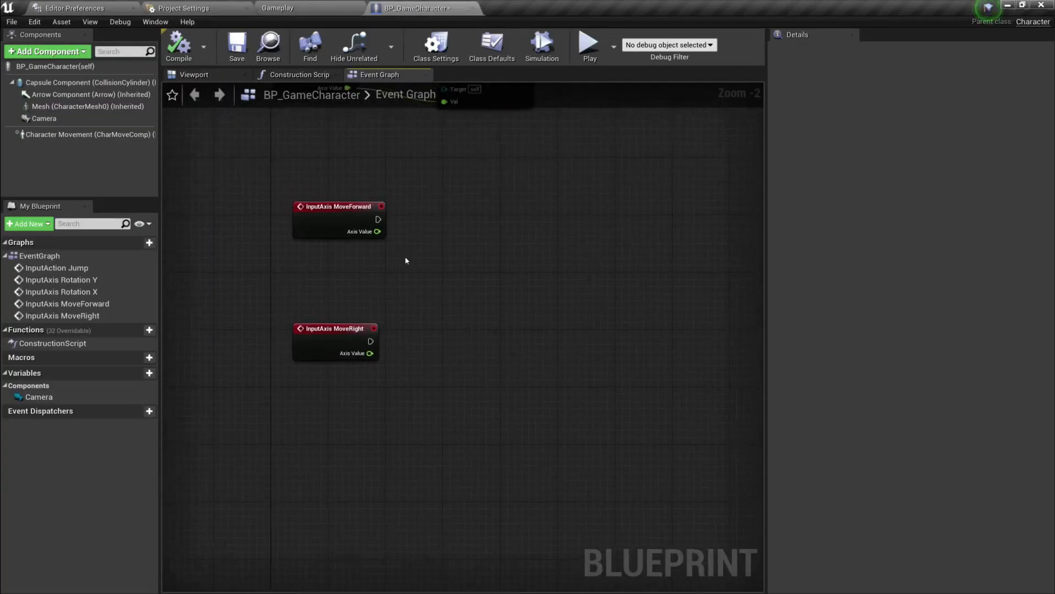
scroll(398, 250, up, 1)
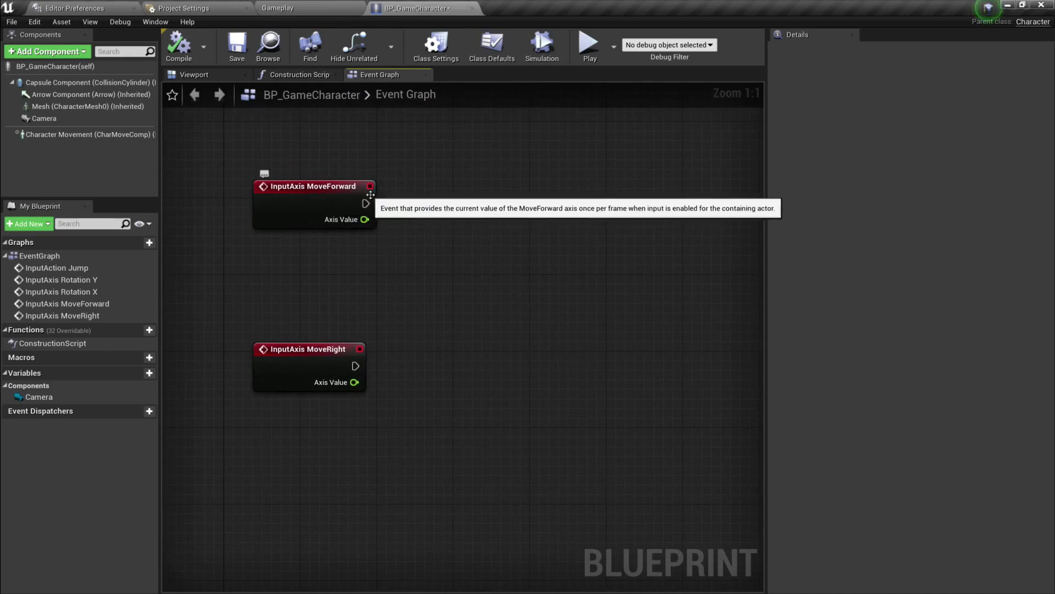
drag(364, 204, 497, 219)
text(add )
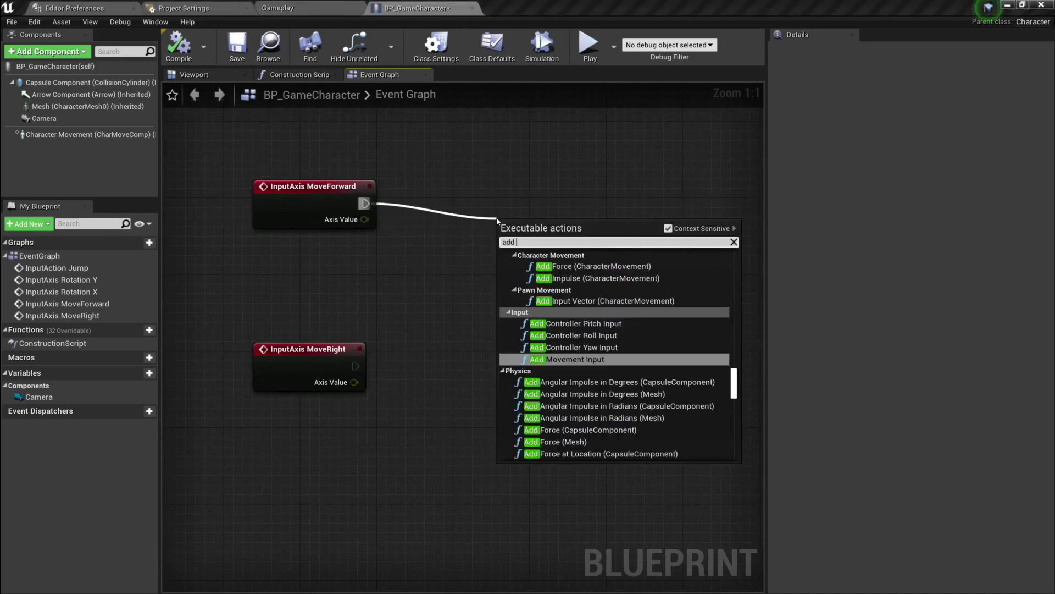
text(movementin)
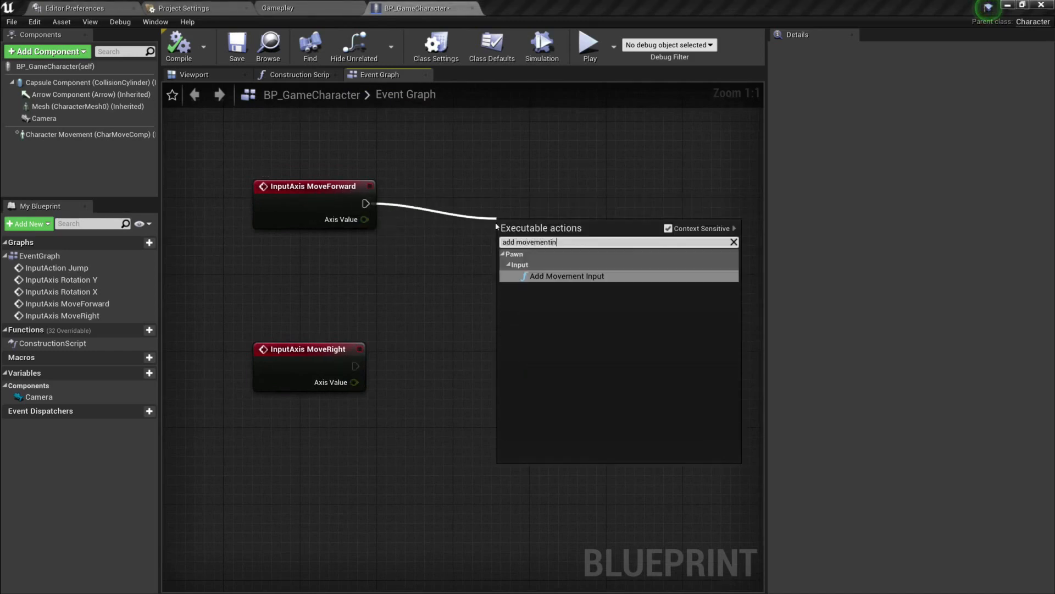
click(562, 277)
right_drag(575, 232, 435, 217)
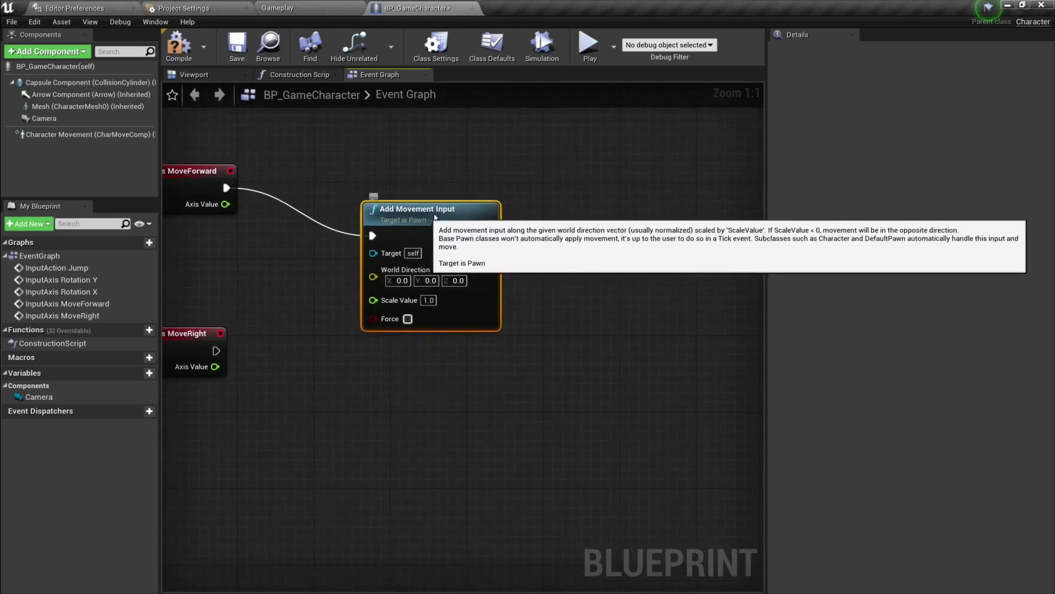
drag(436, 217, 540, 170)
right_drag(278, 202, 331, 190)
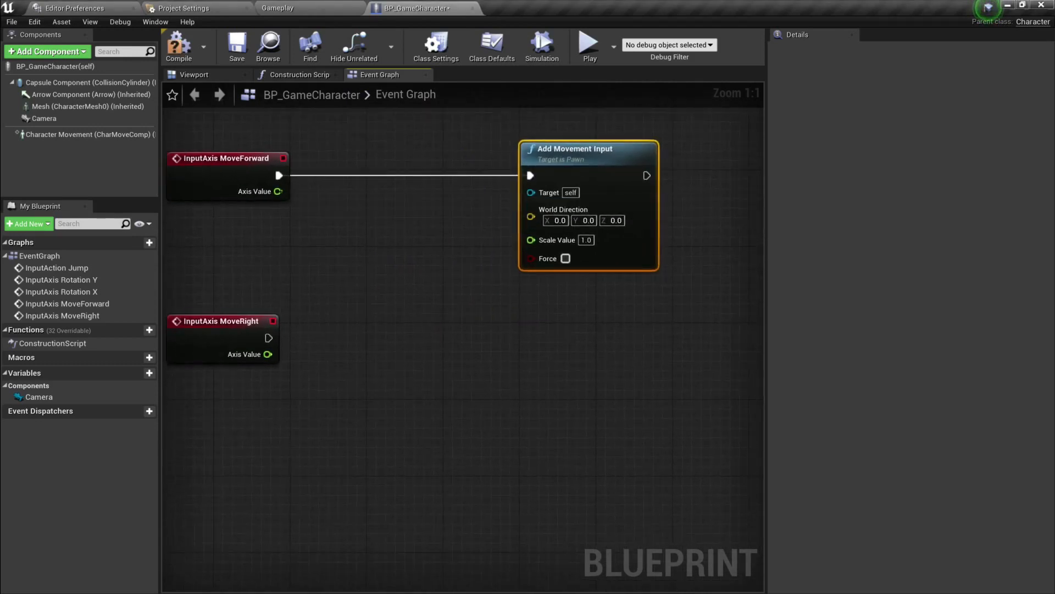
drag(278, 191, 531, 239)
right_drag(385, 295, 416, 286)
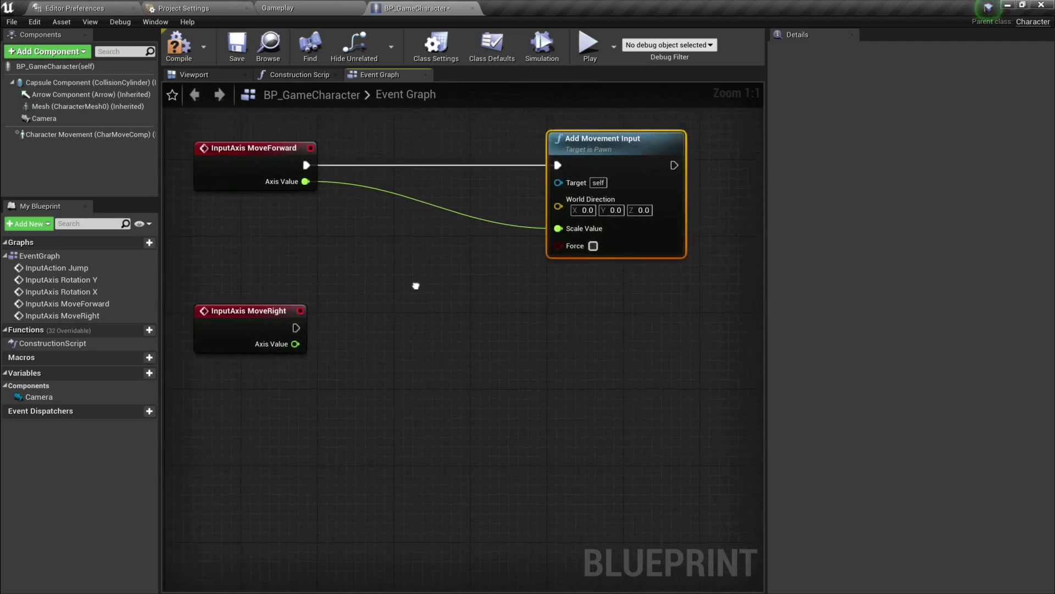
- Move the InputAxis MoveRight event lower and add a Get Control Rotation node in the space below InputAxis MoveForward
drag(234, 327, 234, 355)
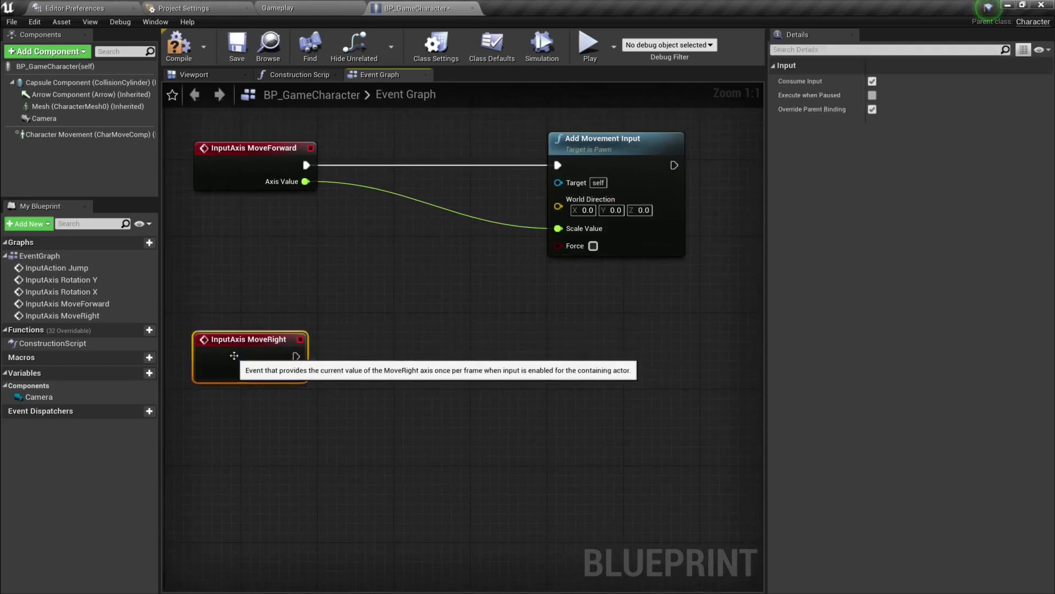
click(253, 257)
right_click(258, 240)
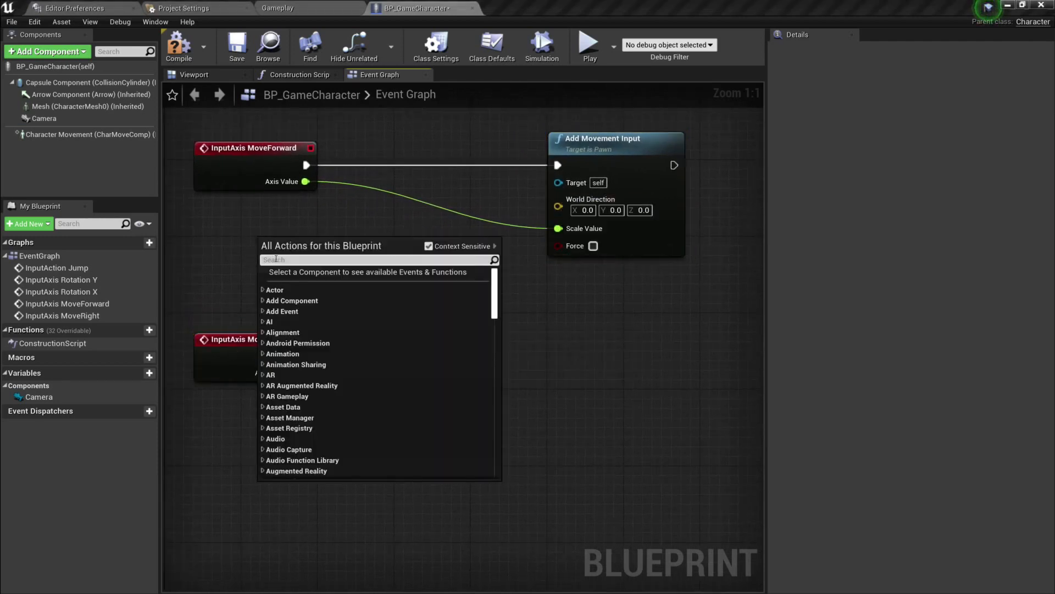
text(get controlle)
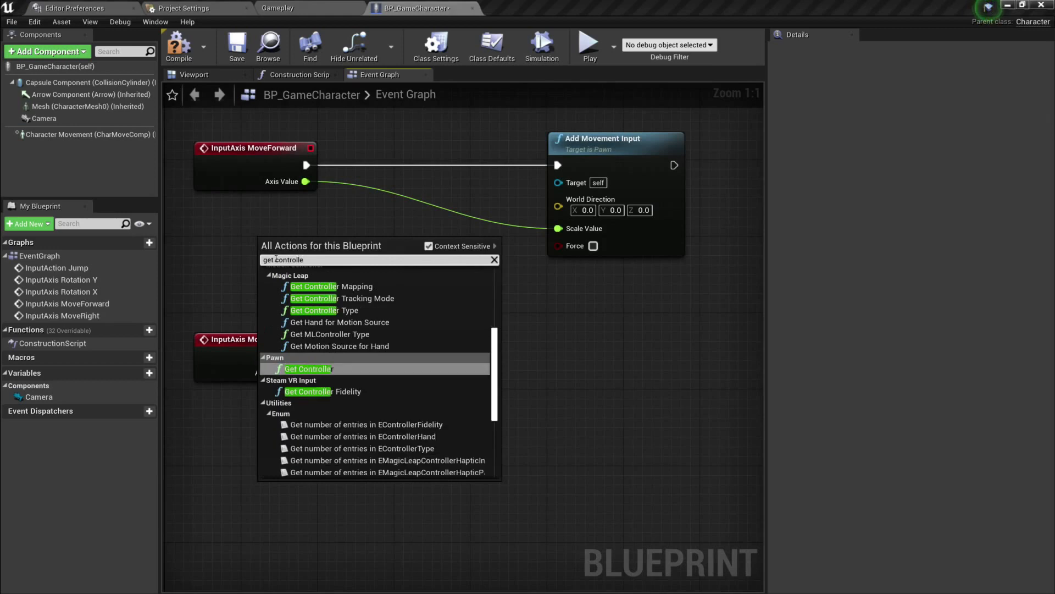
key(BackSpace)
key(BackSpace)
text(rotati)
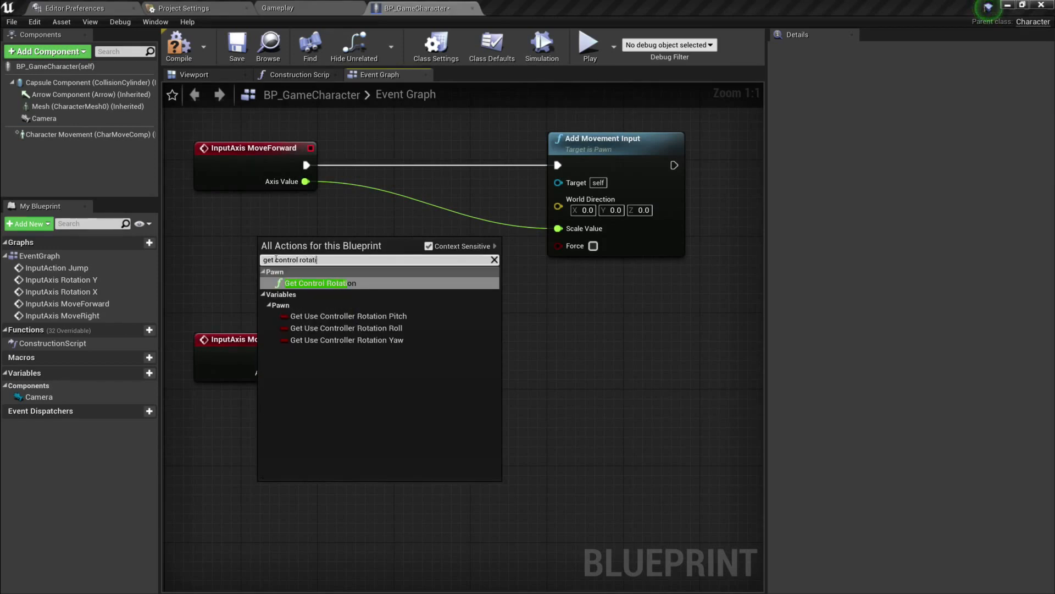
key(Return)
drag(276, 258, 227, 258)
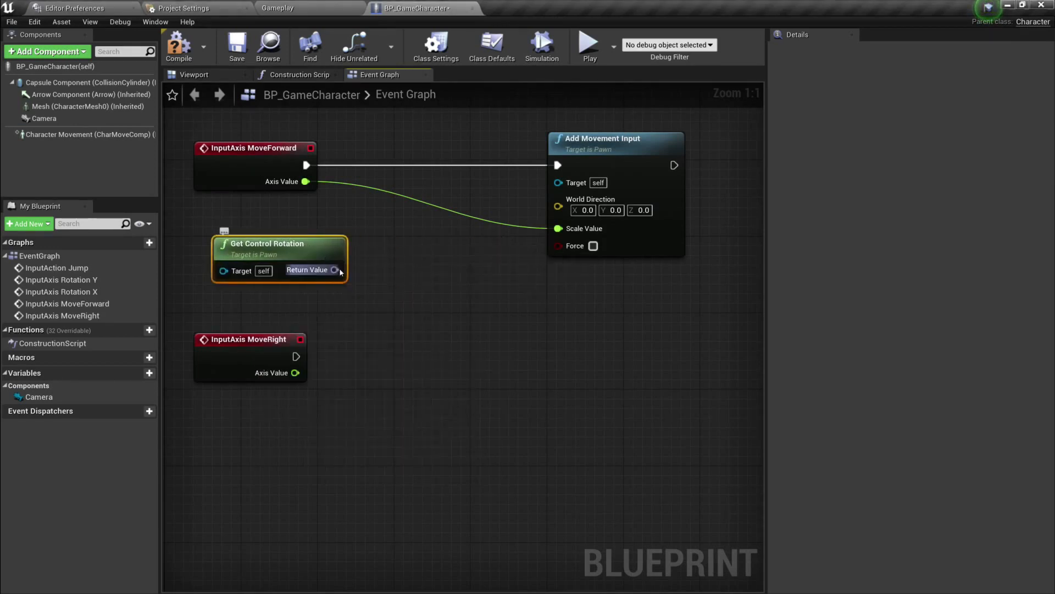
- Feed the control rotation through a Get Forward Vector node into Add Movement Input's World Direction, then compile and save the blueprint
drag(334, 270, 409, 253)
text(get forward)
key(Return)
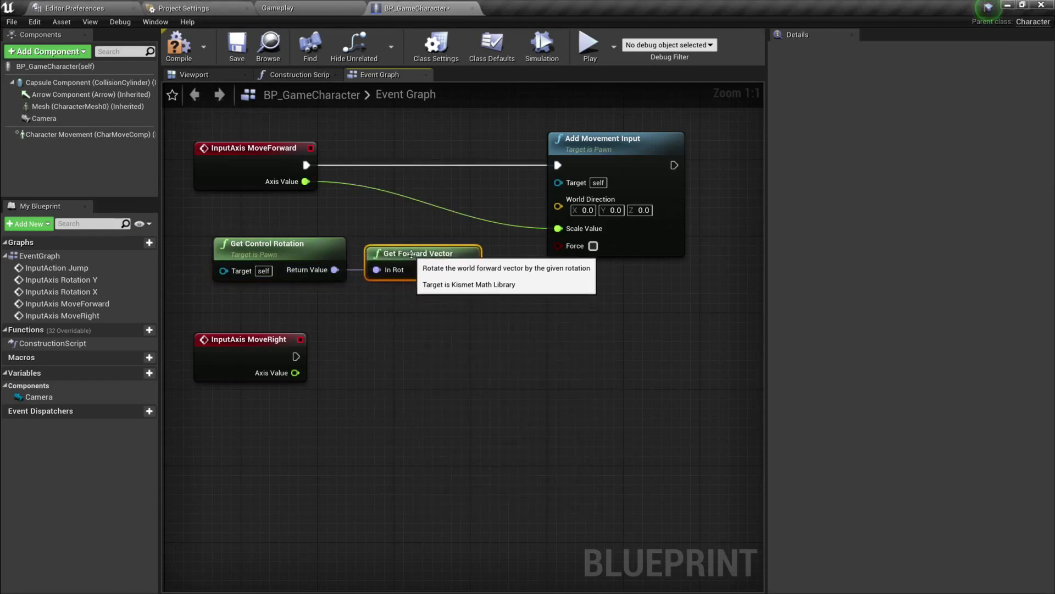
drag(475, 269, 559, 209)
click(179, 43)
click(237, 44)
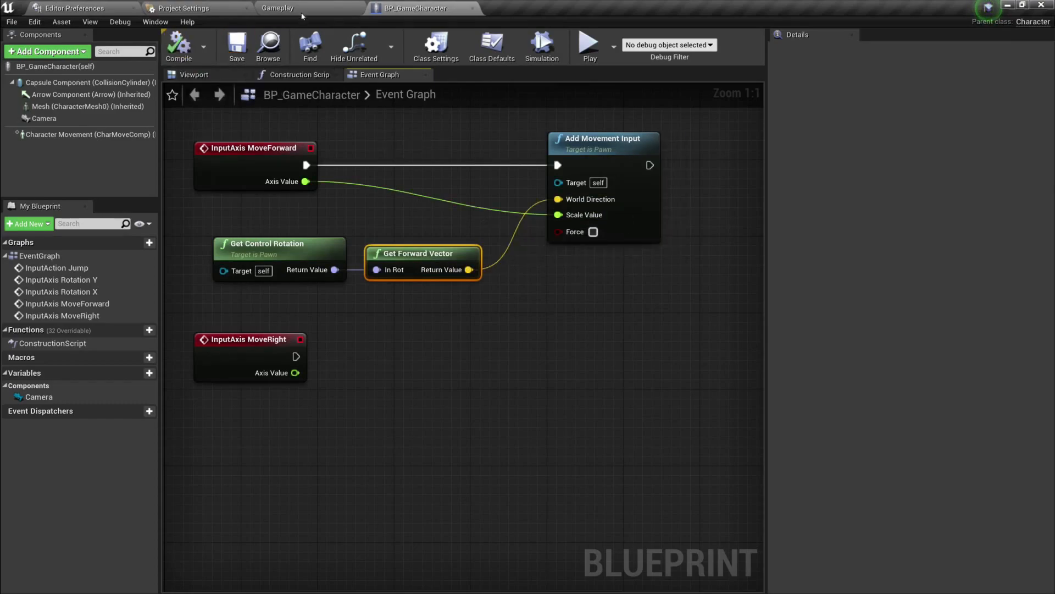
- Focus on the Player Start in the Gameplay level, move it along its X axis and undo the move
click(277, 8)
key(f)
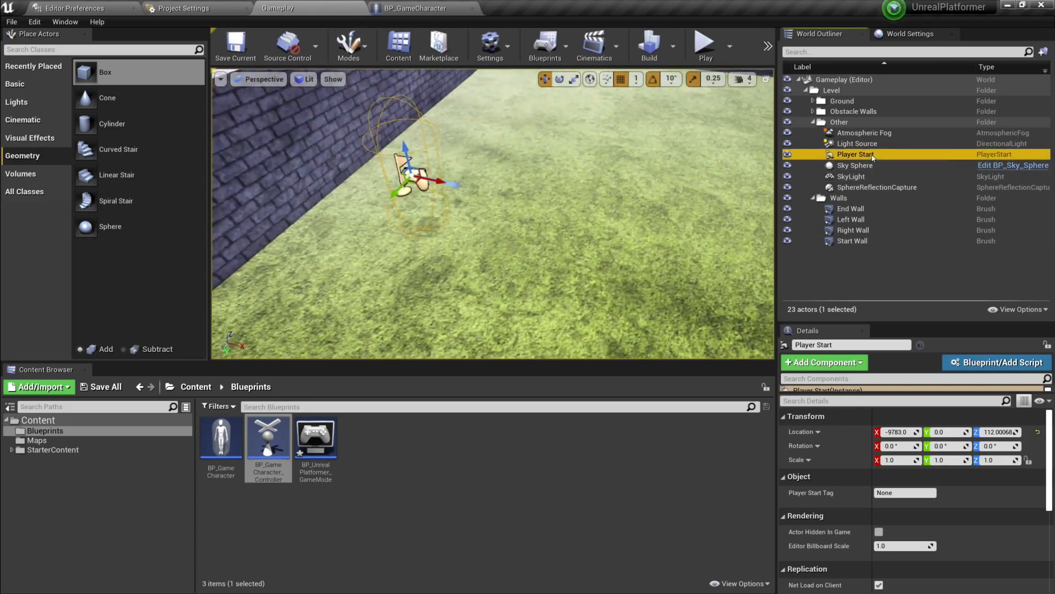
scroll(493, 213, up, 2)
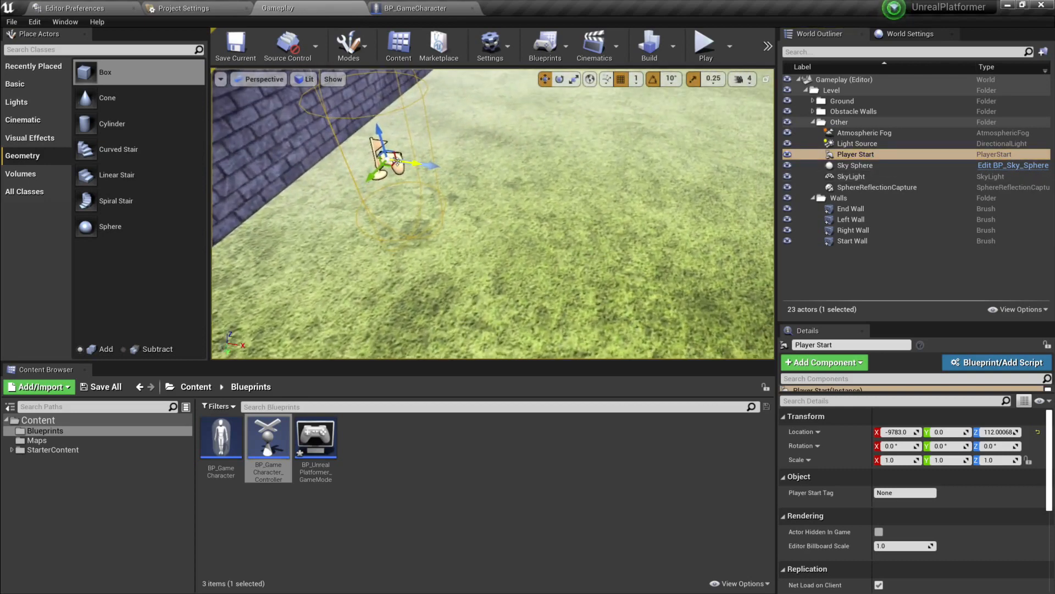
mouse_move(420, 163)
mouse_down()
mouse_move(667, 209)
mouse_move(440, 165)
mouse_up()
key(ctrl+z)
click(418, 8)
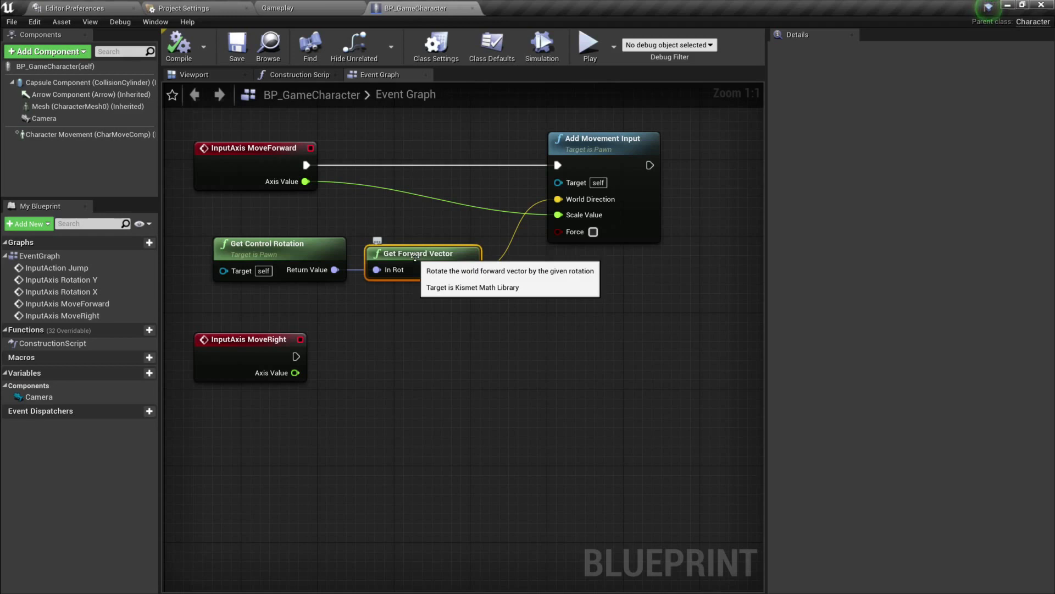
- Paste a copy of Add Movement Input beside InputAxis MoveRight and wire the event's execution and Axis Value to it
right_drag(424, 320, 423, 240)
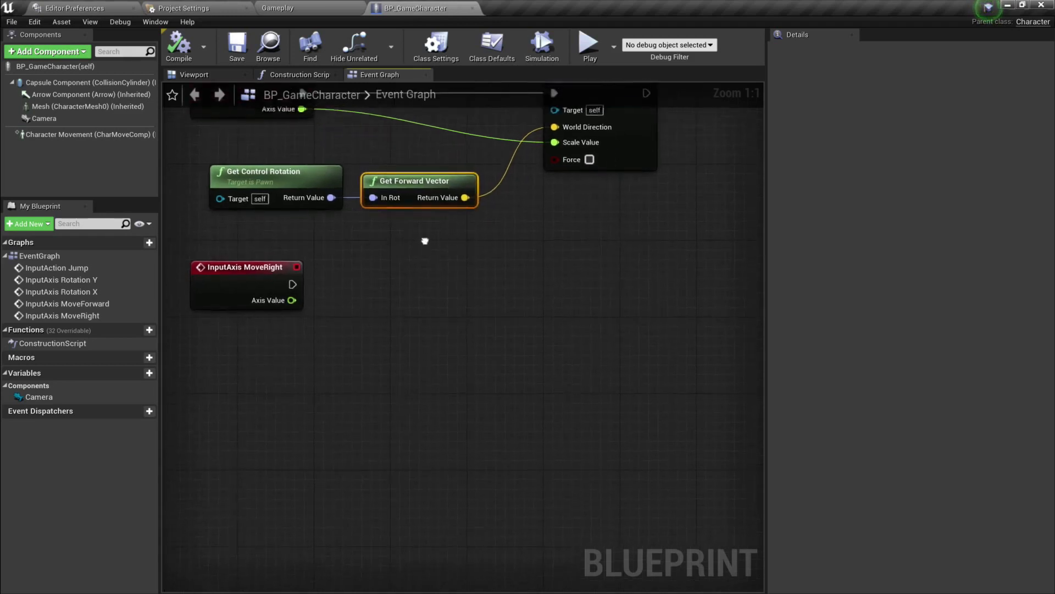
click(256, 291)
right_drag(606, 241, 629, 227)
click(621, 221)
key(ctrl+v)
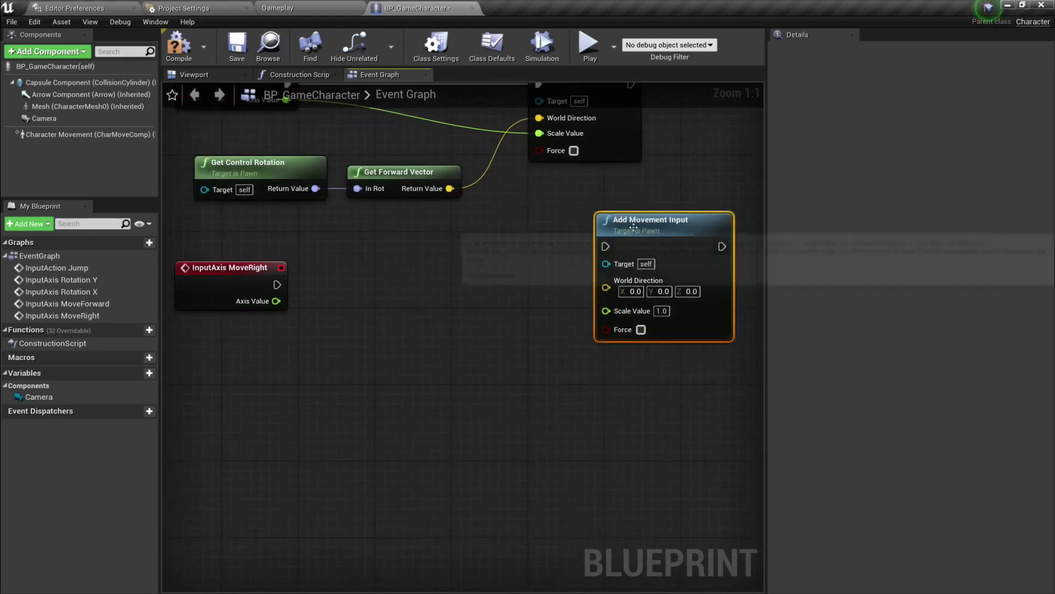
drag(629, 227, 564, 266)
right_drag(432, 304, 485, 266)
drag(330, 246, 593, 311)
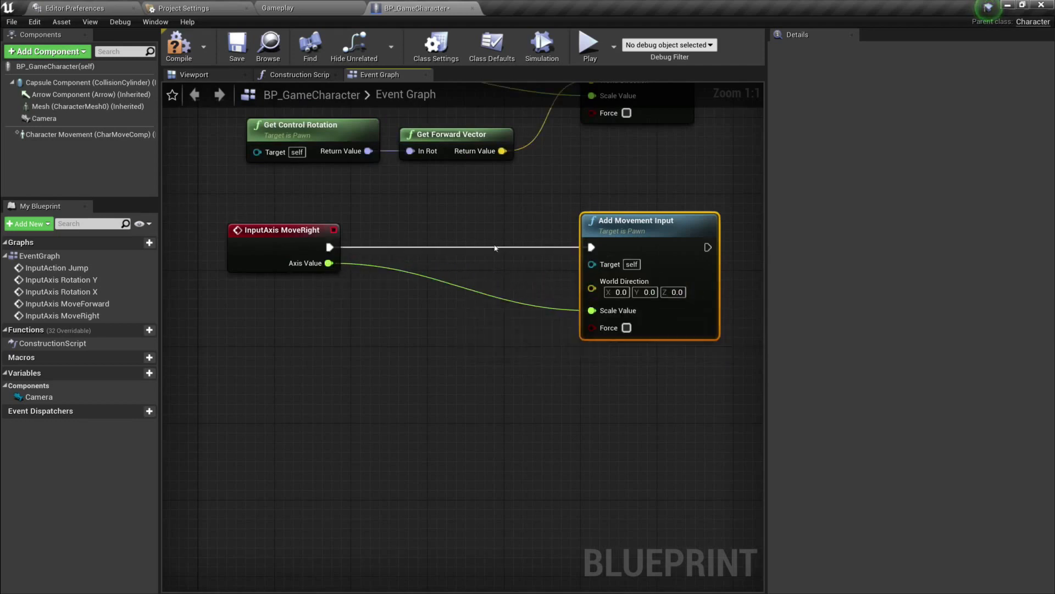
- Place a copy of the Get Control Rotation node below the InputAxis MoveRight event
click(350, 133)
key(ctrl+v)
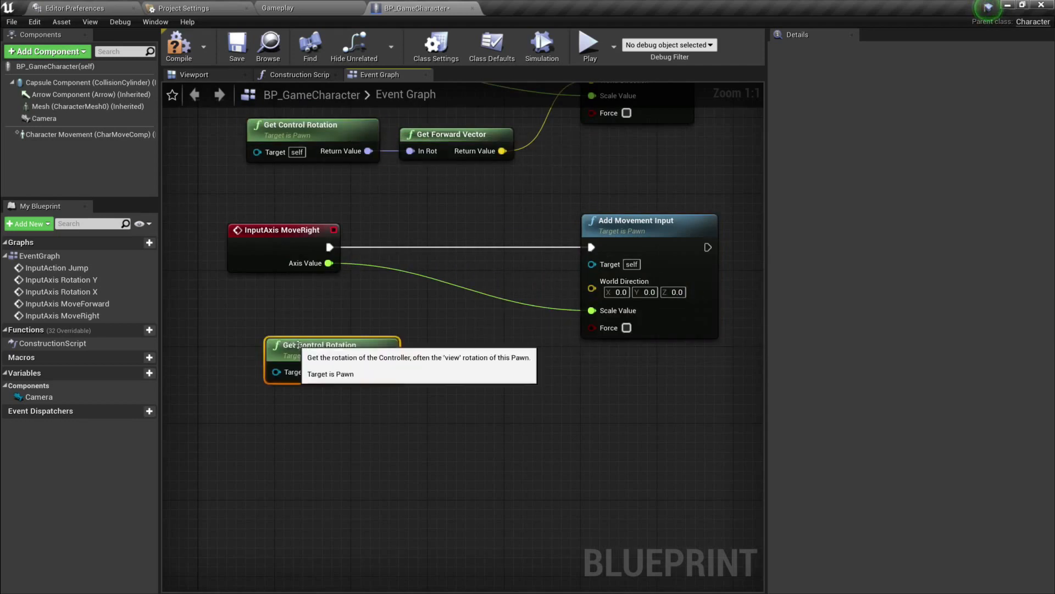
drag(340, 348, 314, 335)
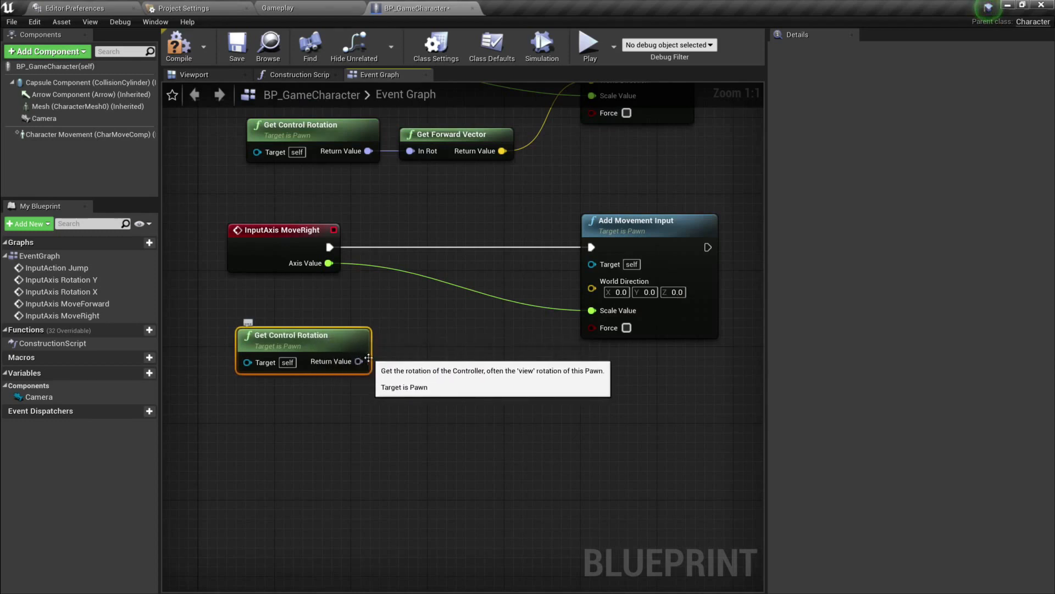
- Feed the copied control rotation through a Get Right Vector node into the second Add Movement Input's World Direction and save the blueprint
drag(358, 361, 404, 350)
text(get right)
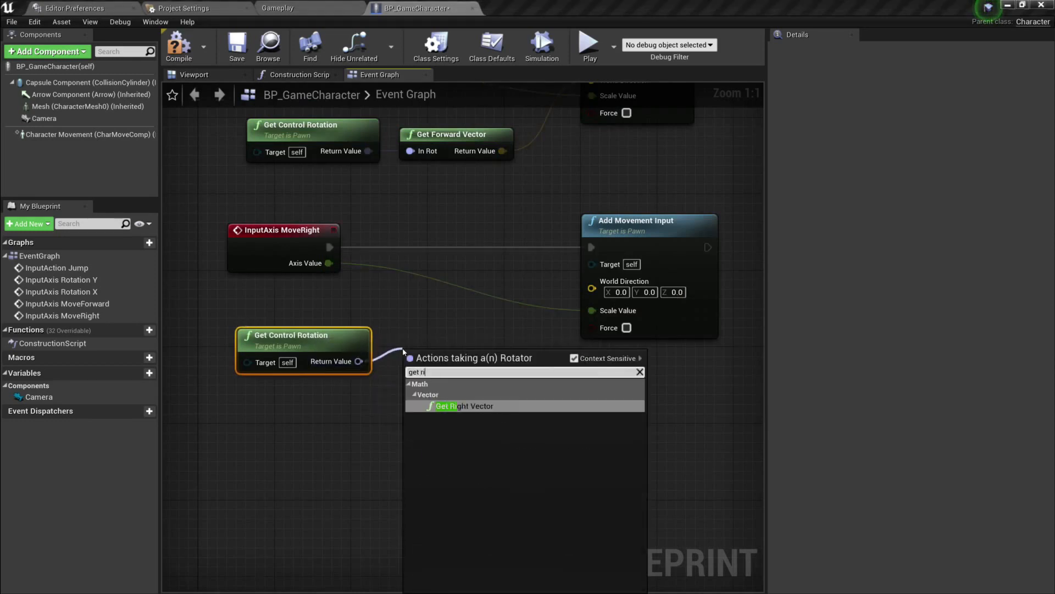
key(Return)
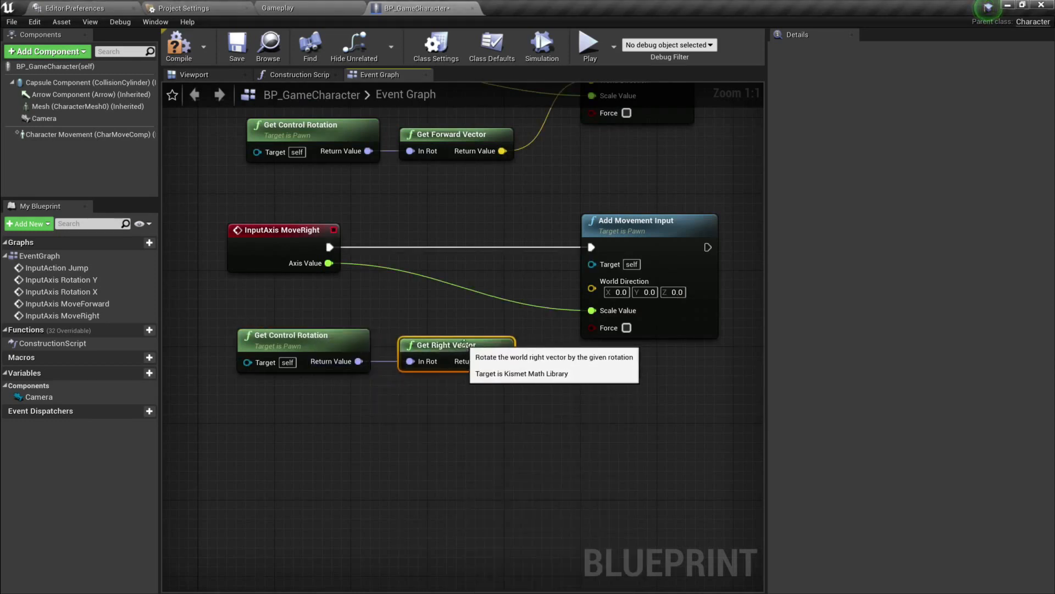
drag(468, 356, 593, 288)
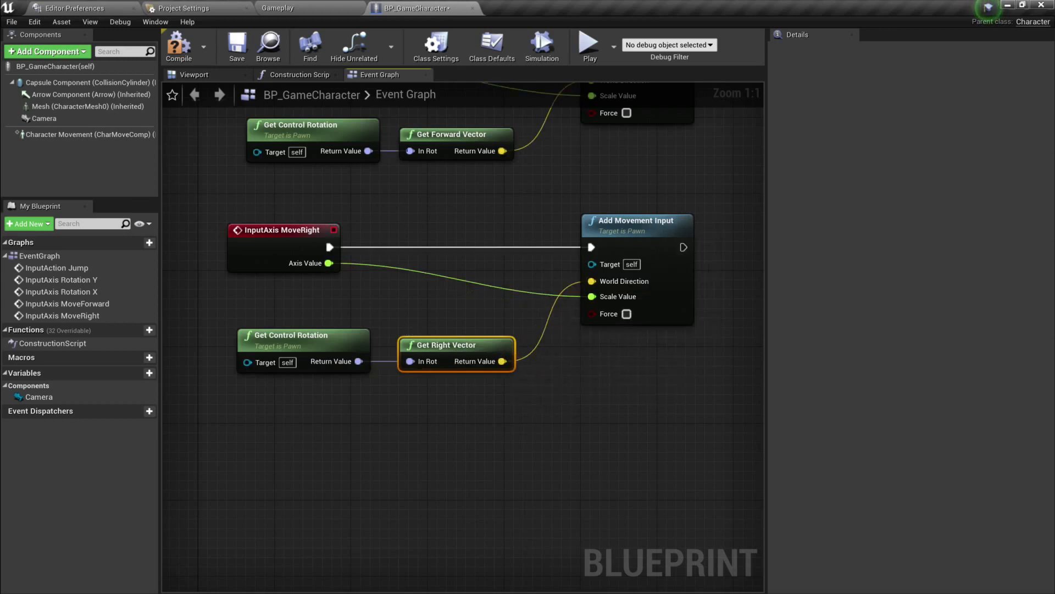
click(243, 44)
scroll(374, 362, down, 4)
- Play-test walking around the Gameplay level, stop the session and focus the viewport on the Player Start
click(283, 15)
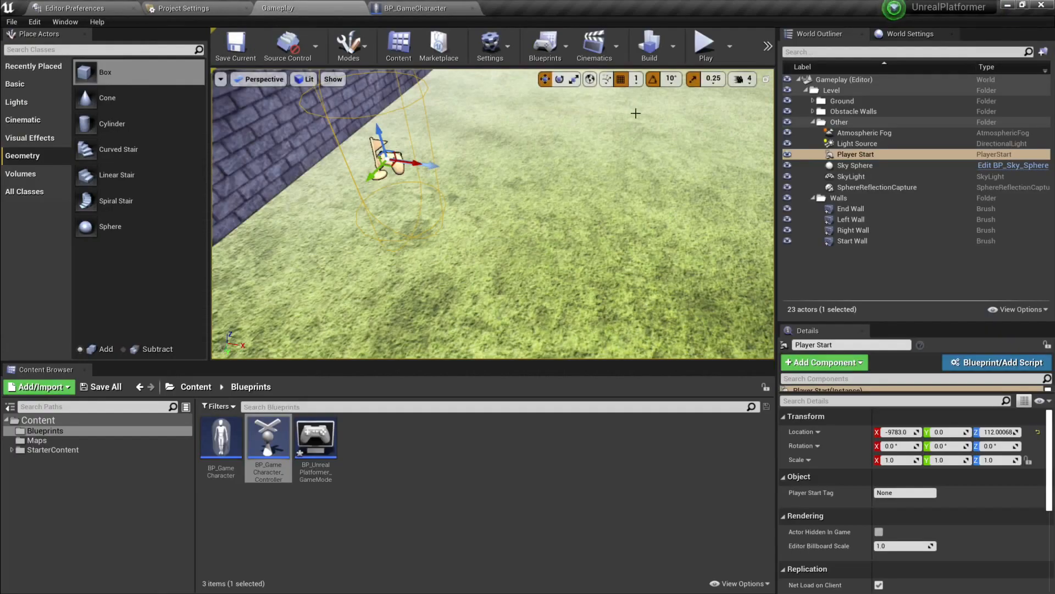
click(695, 53)
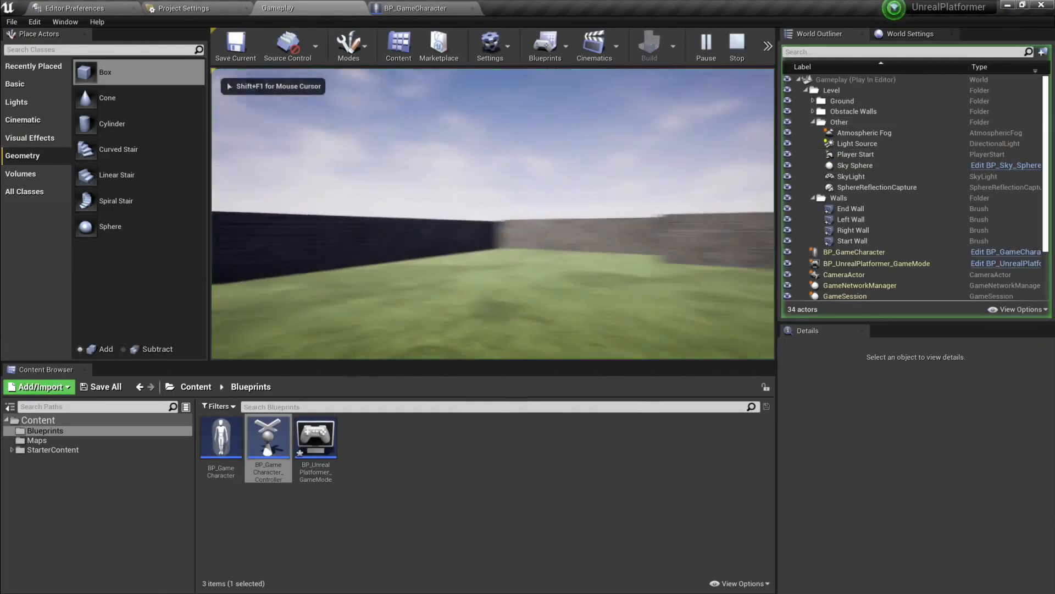
key(w)
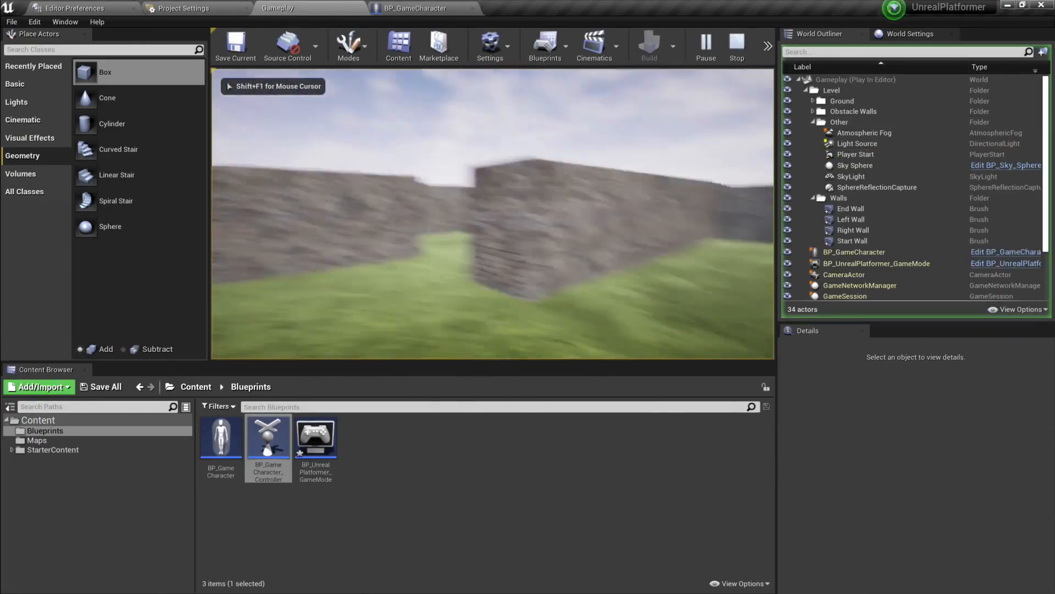
key(w)
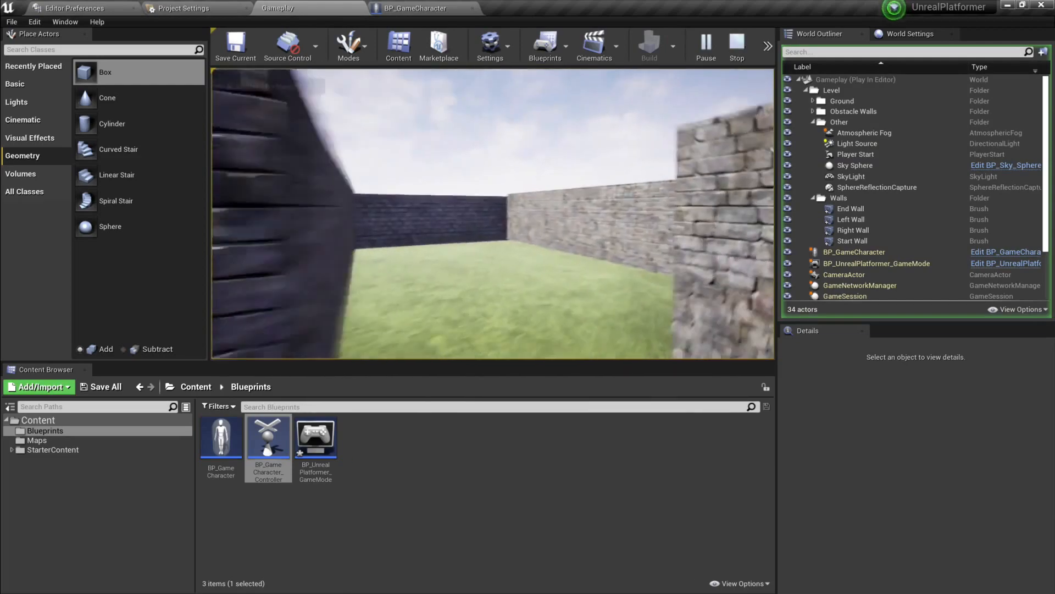
key(w)
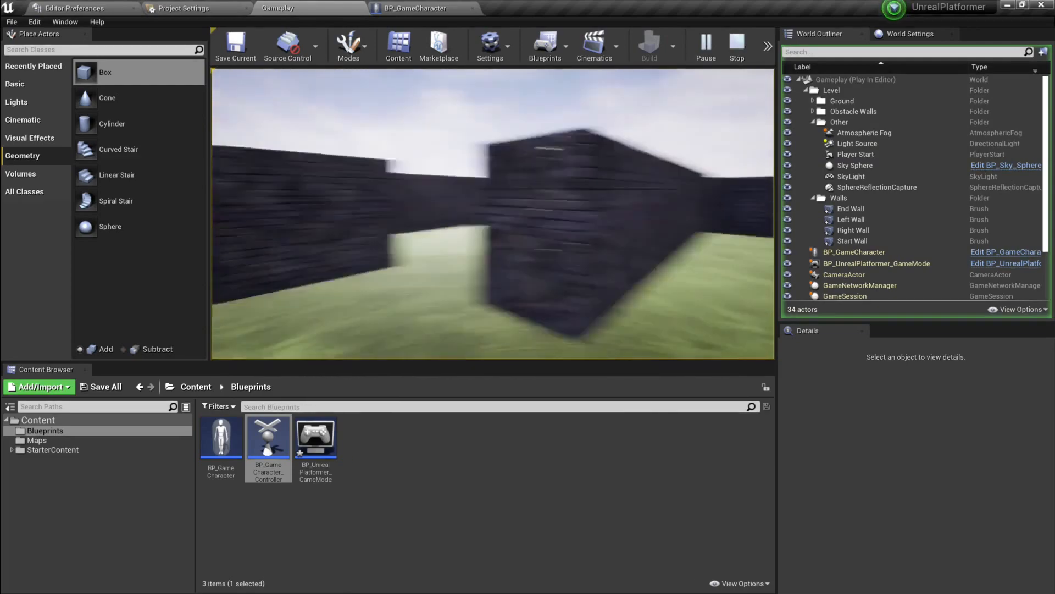
key(w)
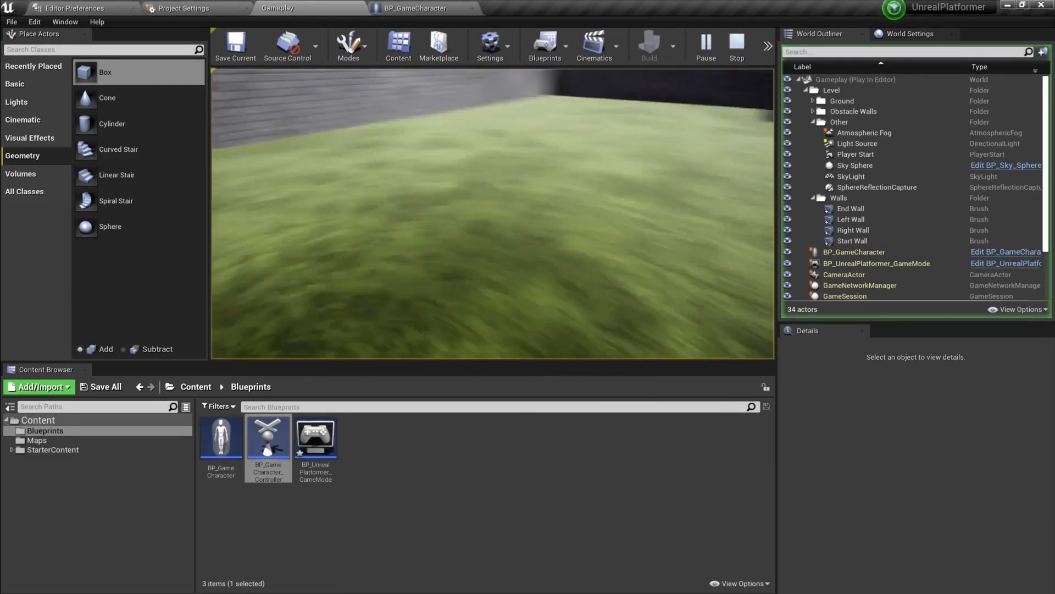
key(w)
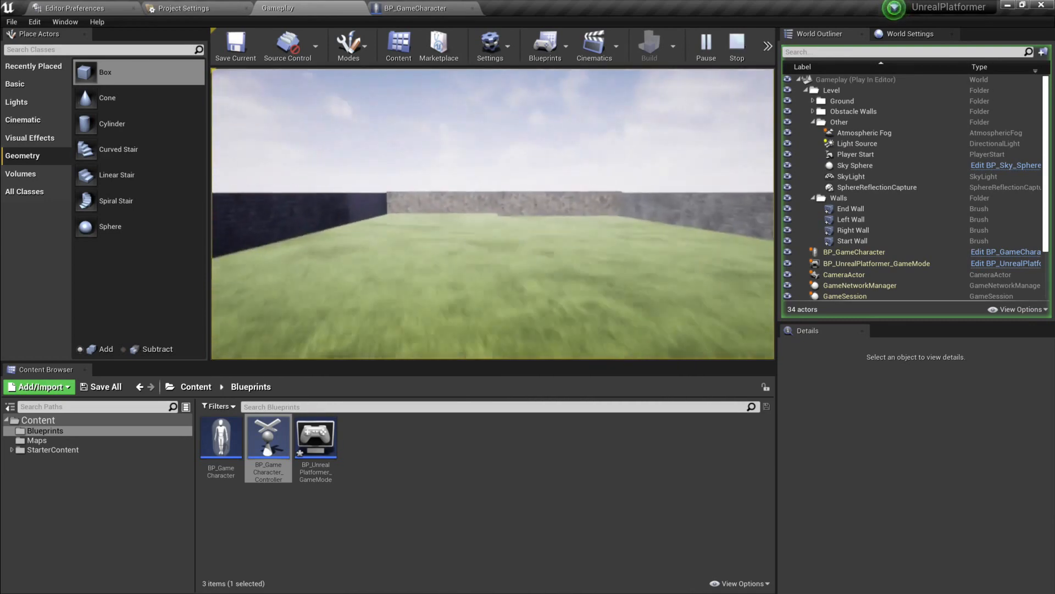
key(w)
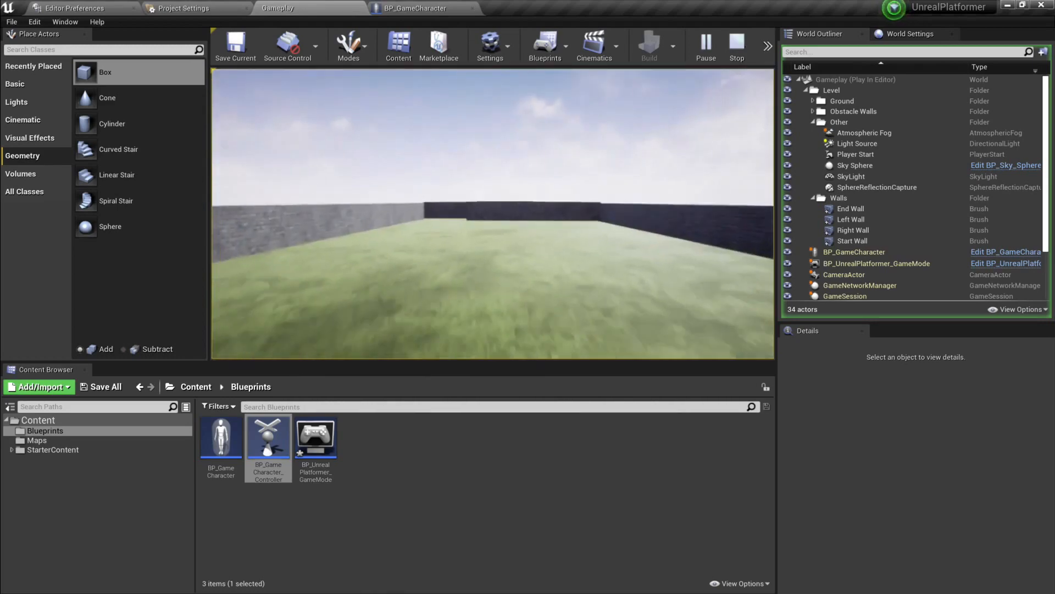
key(Escape)
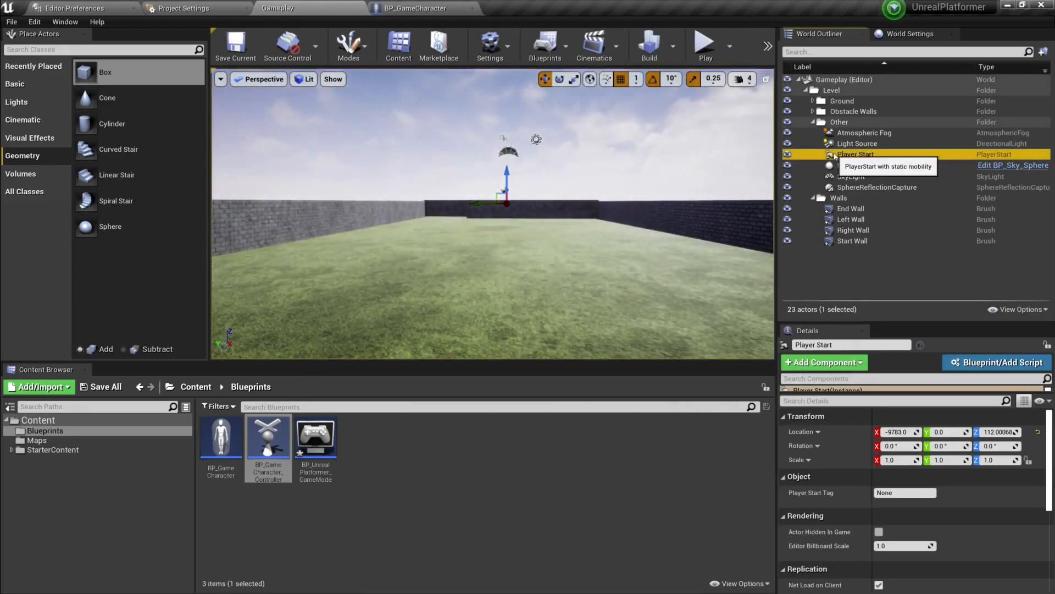
double_click(855, 155)
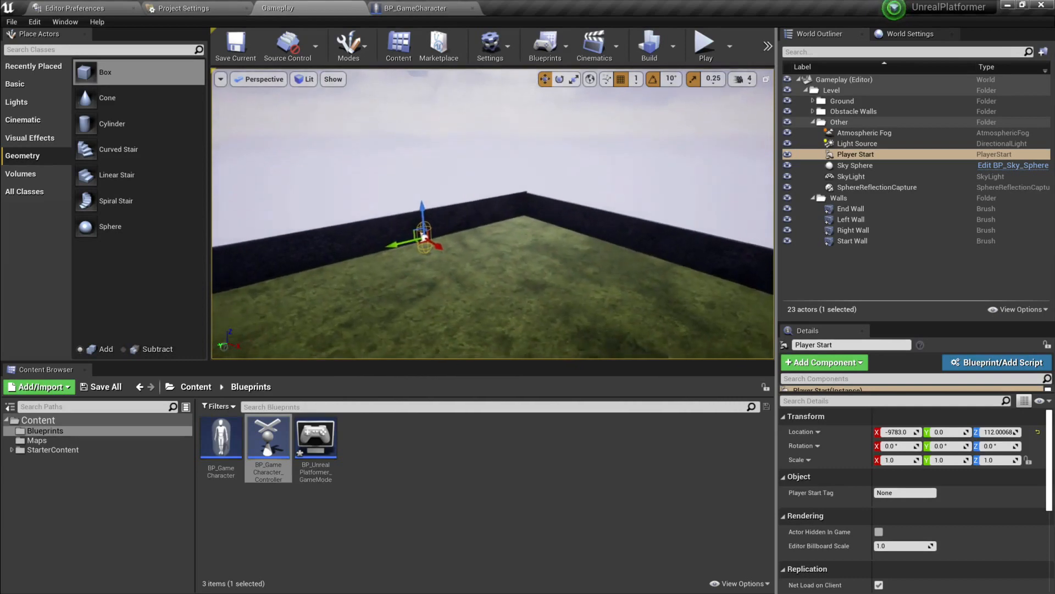
- Switch to the BP_GameCharacter Event Graph and nudge the MoveForward and MoveRight node groups slightly up toward the look nodes
right_drag(493, 214, 538, 172)
key(w)
click(416, 8)
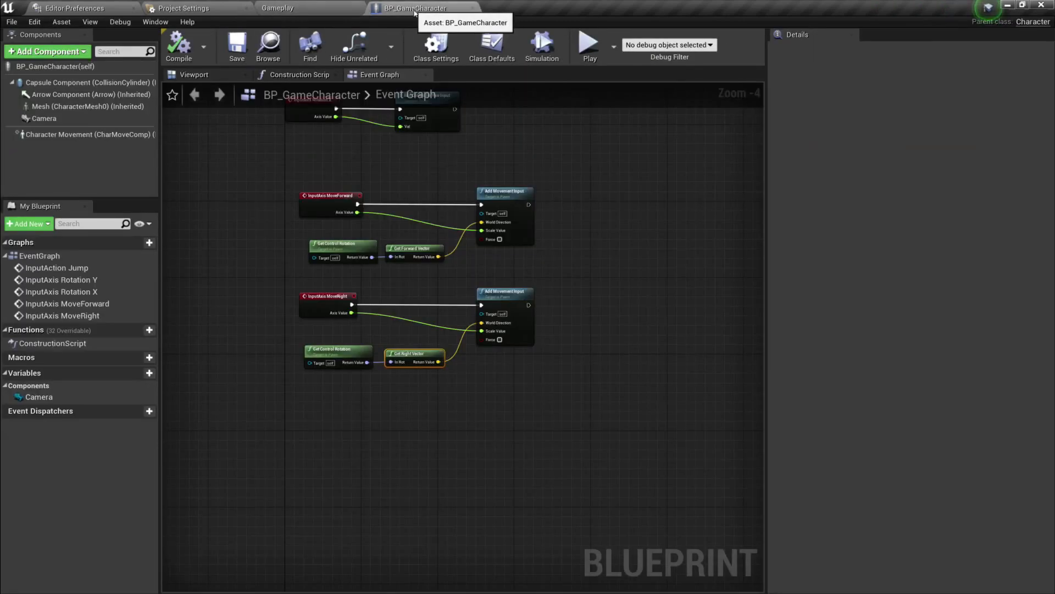
right_drag(290, 190, 341, 246)
drag(337, 257, 596, 450)
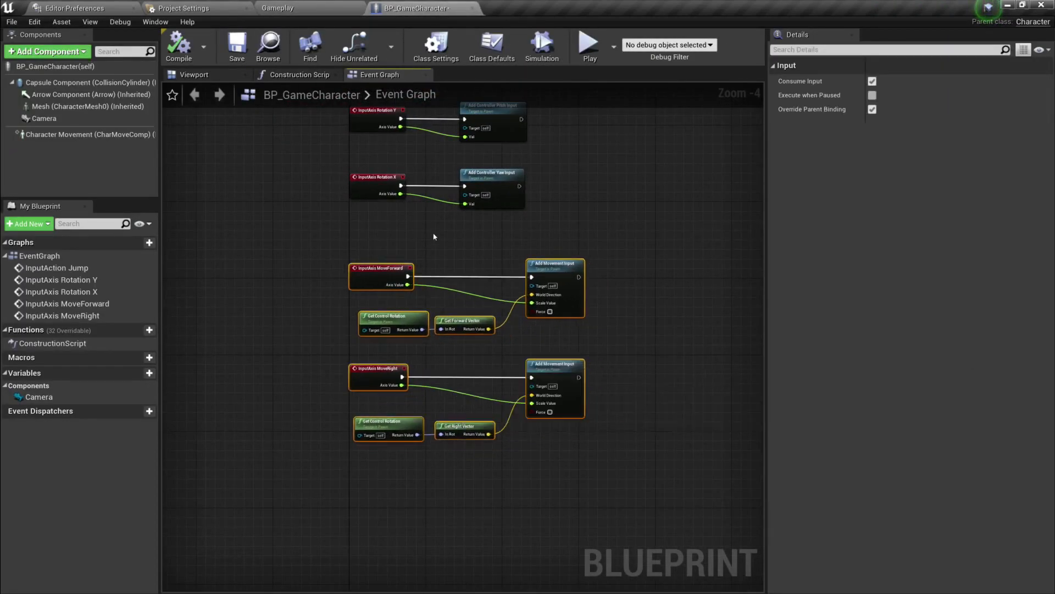
right_drag(398, 213, 394, 311)
scroll(373, 217, up, 3)
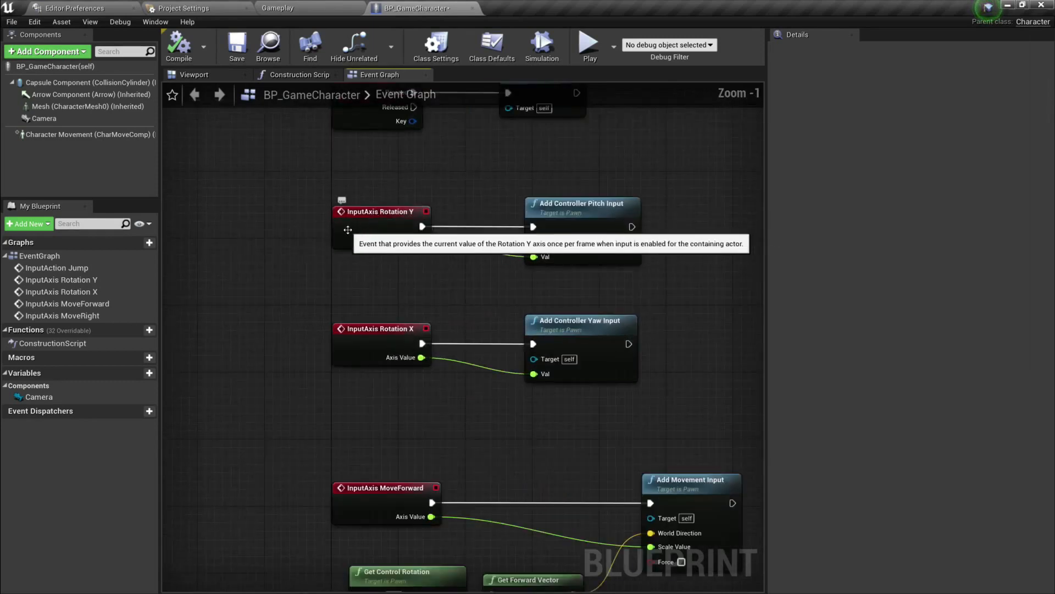
- Review the jump, look and movement node groups, including the World Direction and Scale Value inputs of Add Movement Input
drag(306, 201, 659, 358)
right_drag(458, 178, 480, 298)
click(520, 243)
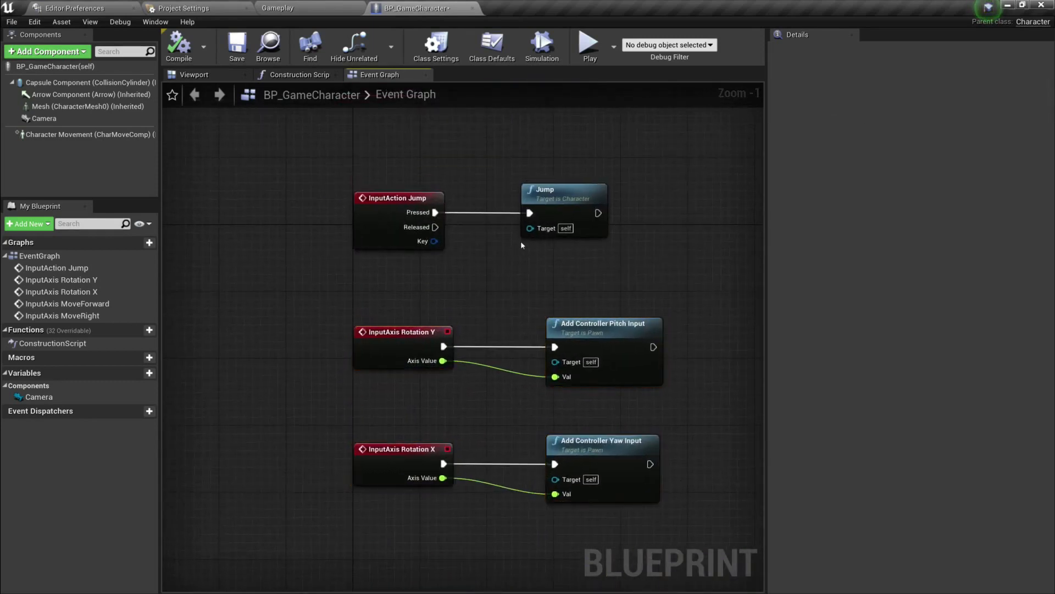
right_drag(546, 193, 536, 157)
right_drag(484, 522, 448, 248)
right_drag(436, 439, 409, 292)
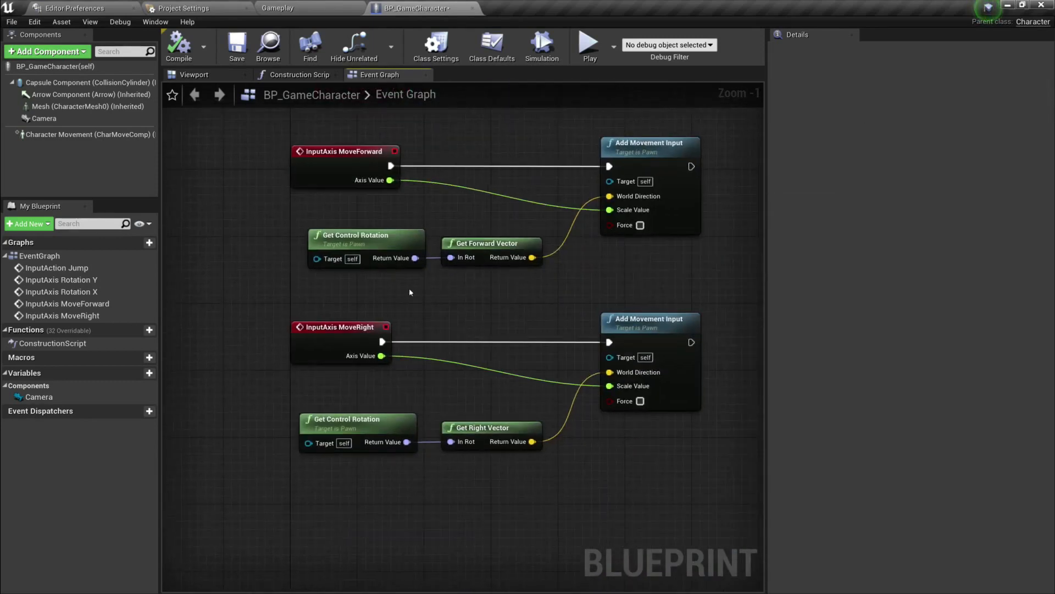
mouse_move(644, 160)
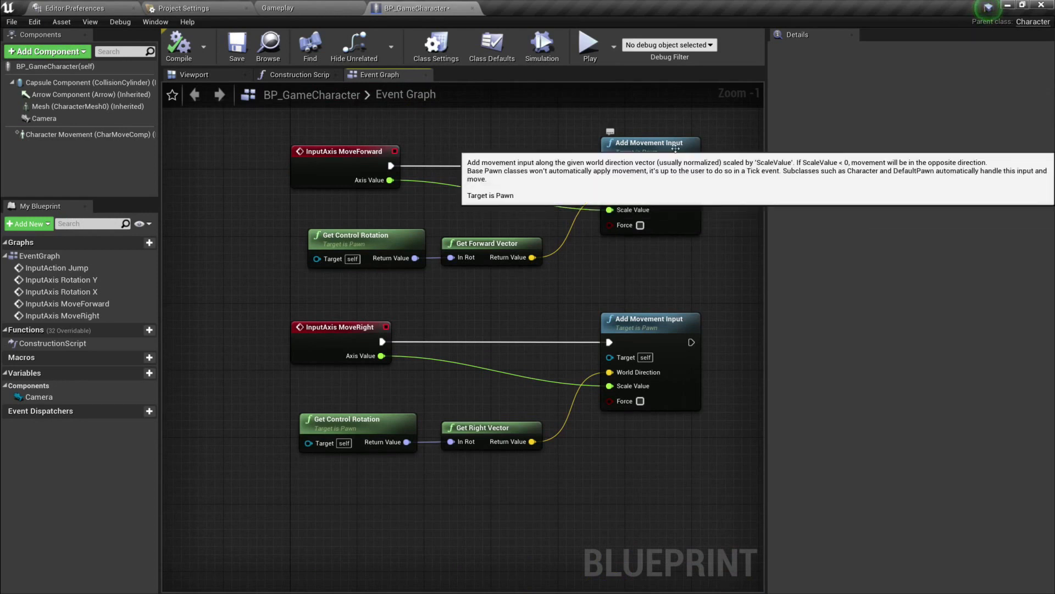
right_drag(650, 289, 629, 281)
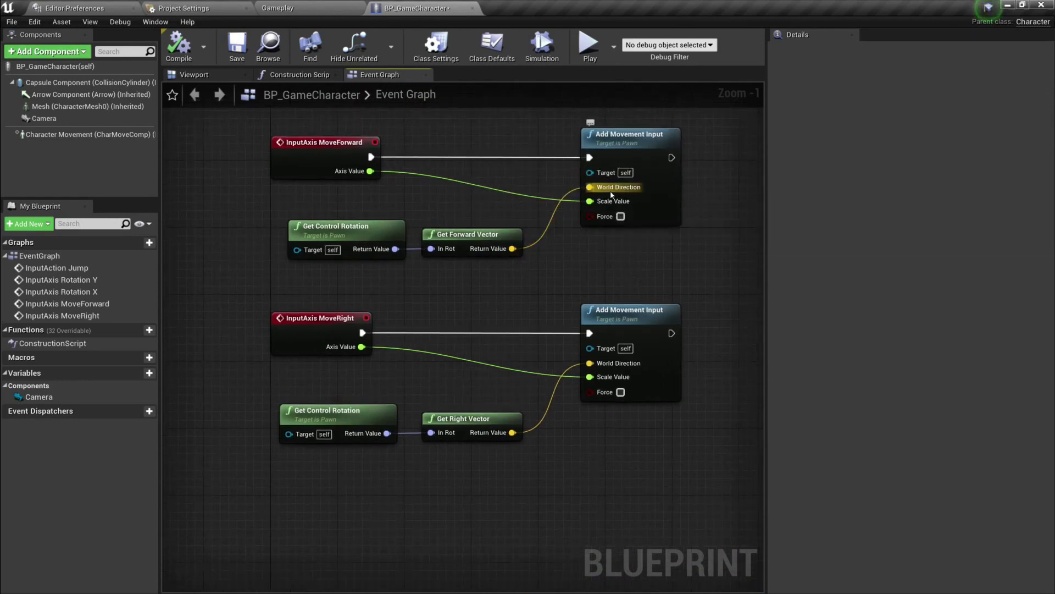
mouse_move(608, 205)
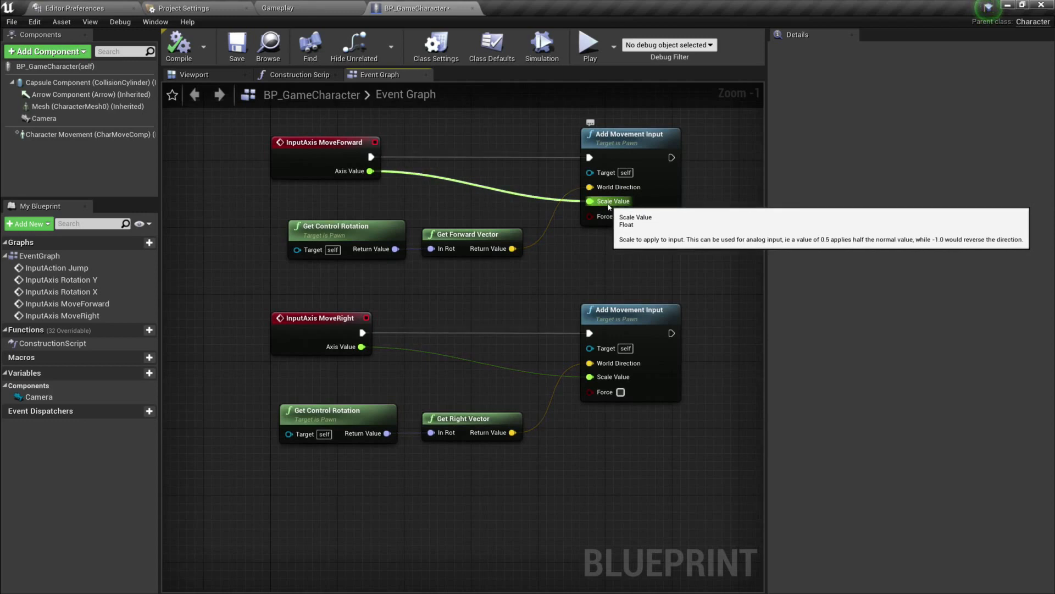
right_drag(585, 243, 568, 217)
- Move the whole InputAxis MoveRight node group down to widen its gap from the MoveForward group
drag(268, 267, 645, 390)
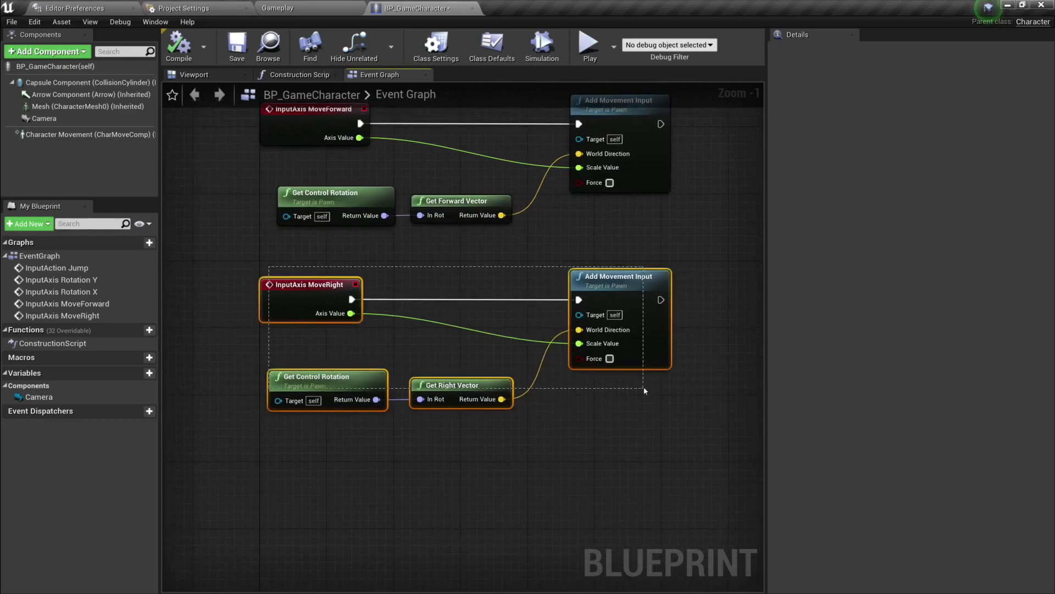
drag(615, 279, 615, 321)
click(592, 257)
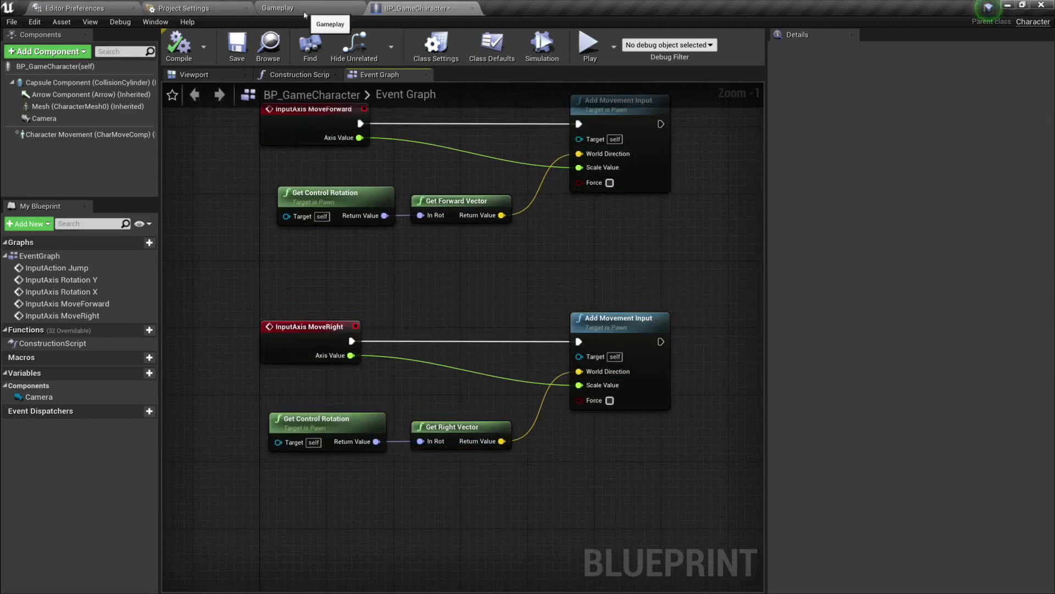
- Look through the BP_GameCharacter class defaults, including its Character, Camera and Pawn settings
click(198, 74)
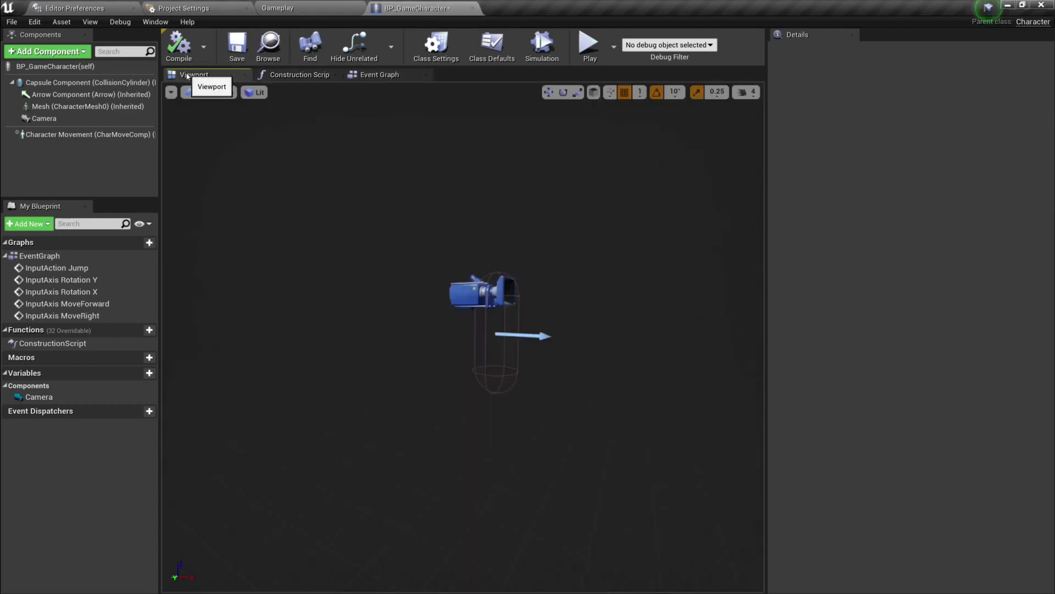
click(380, 75)
click(231, 74)
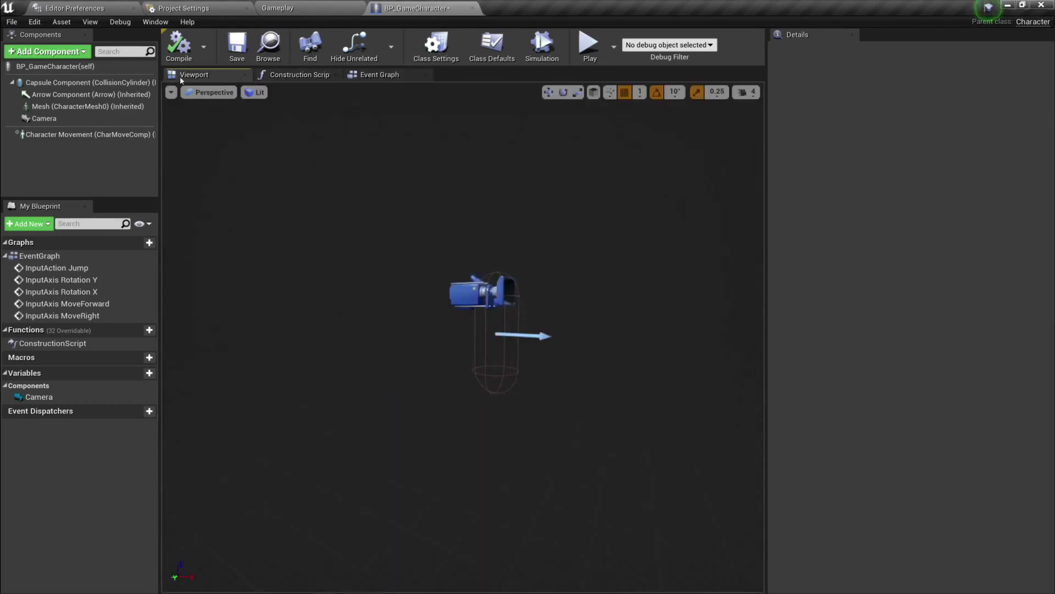
click(55, 66)
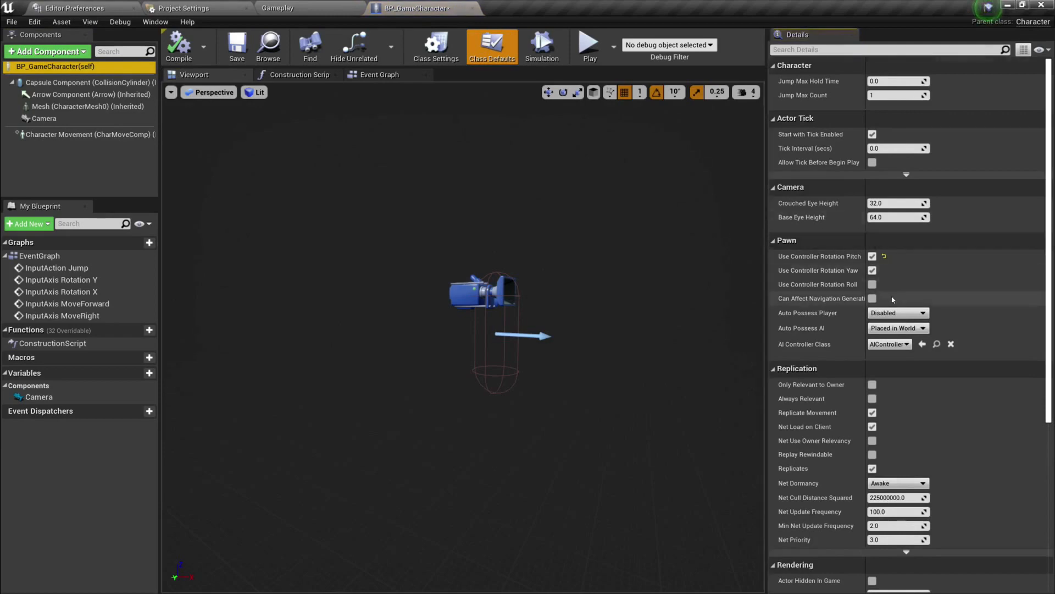
scroll(894, 292, down, 3)
scroll(894, 292, down, 3)
scroll(874, 305, up, 5)
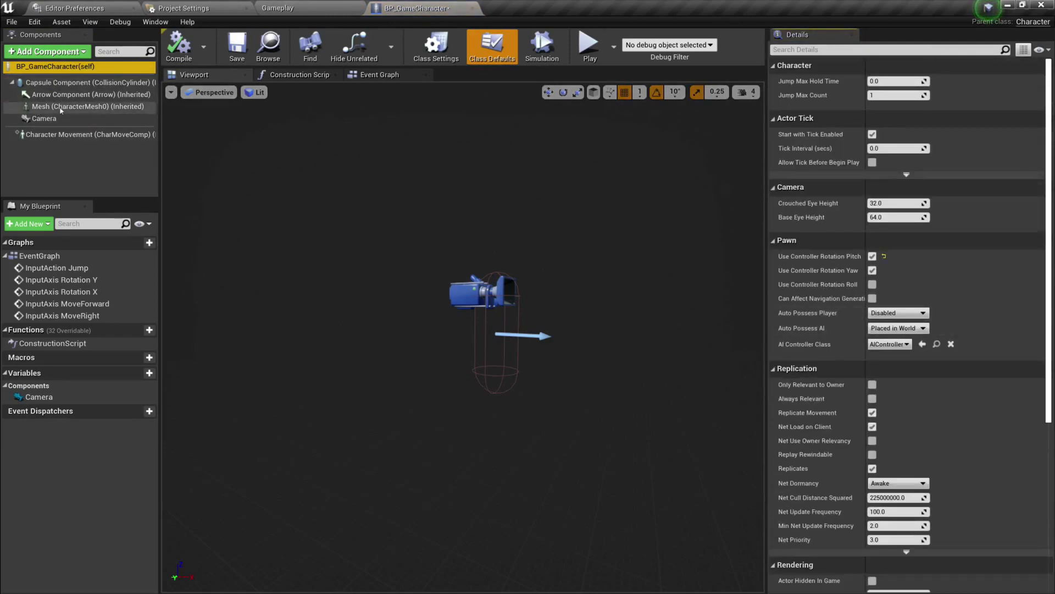
- Set the Character Movement component's Max Walk Speed to 1000, then compile and save the blueprint
click(67, 136)
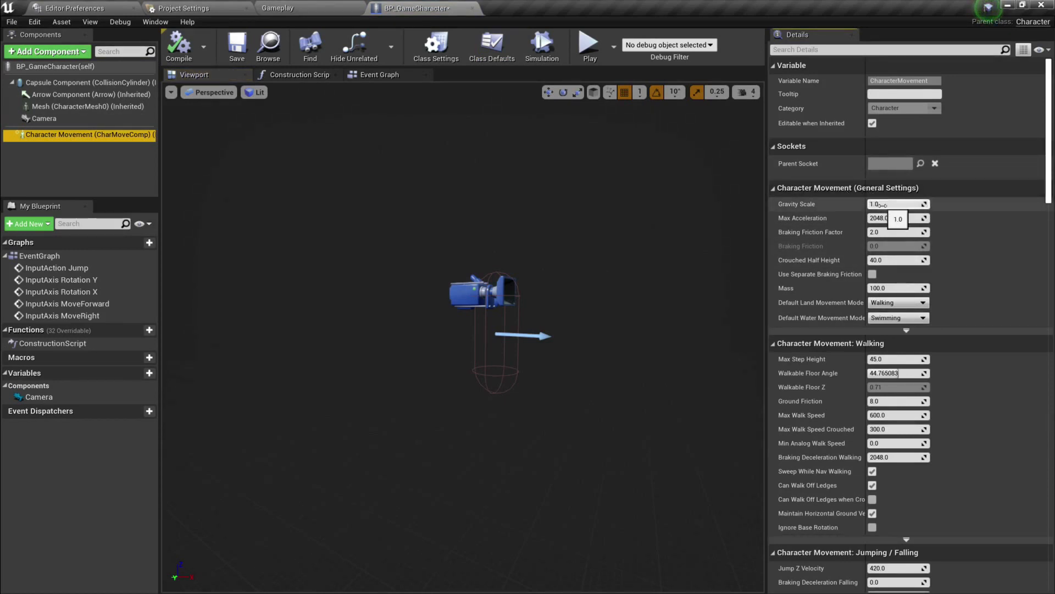
scroll(913, 357, down, 1)
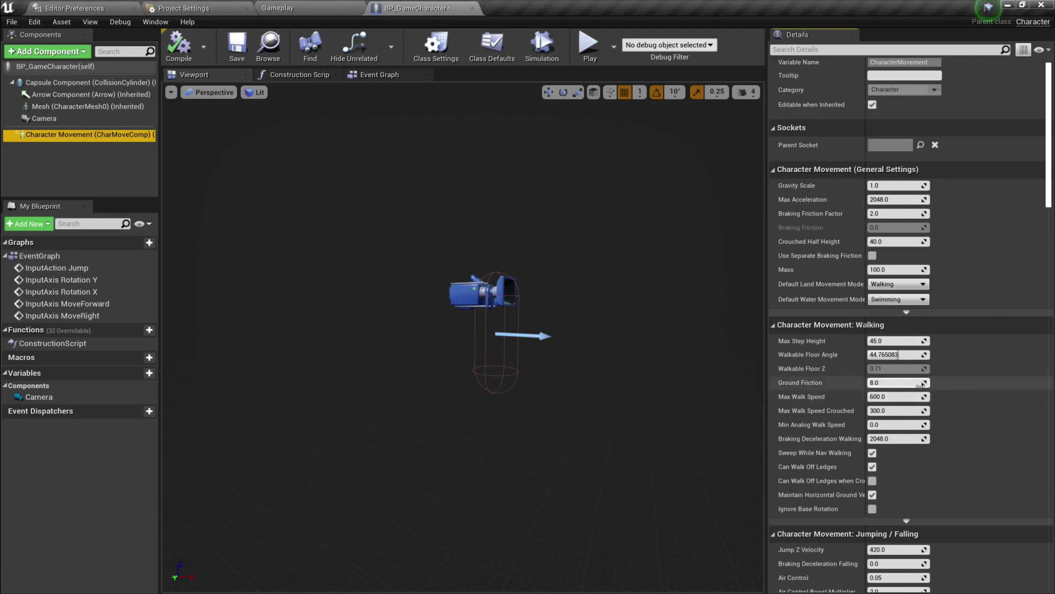
click(880, 396)
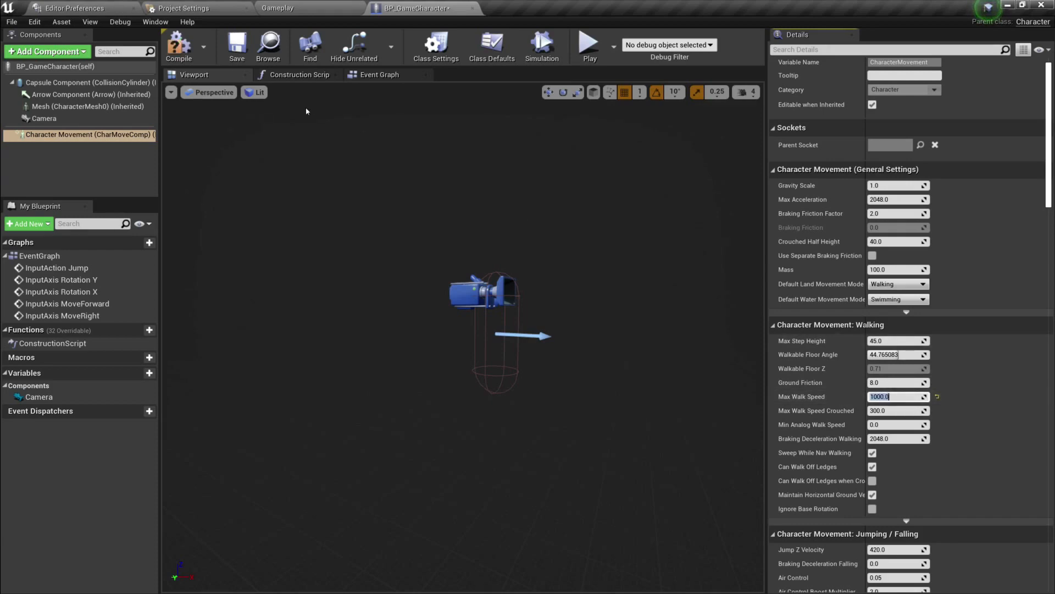
click(179, 45)
click(236, 46)
- Play-test the walking speed in the Gameplay level and end the session
click(279, 8)
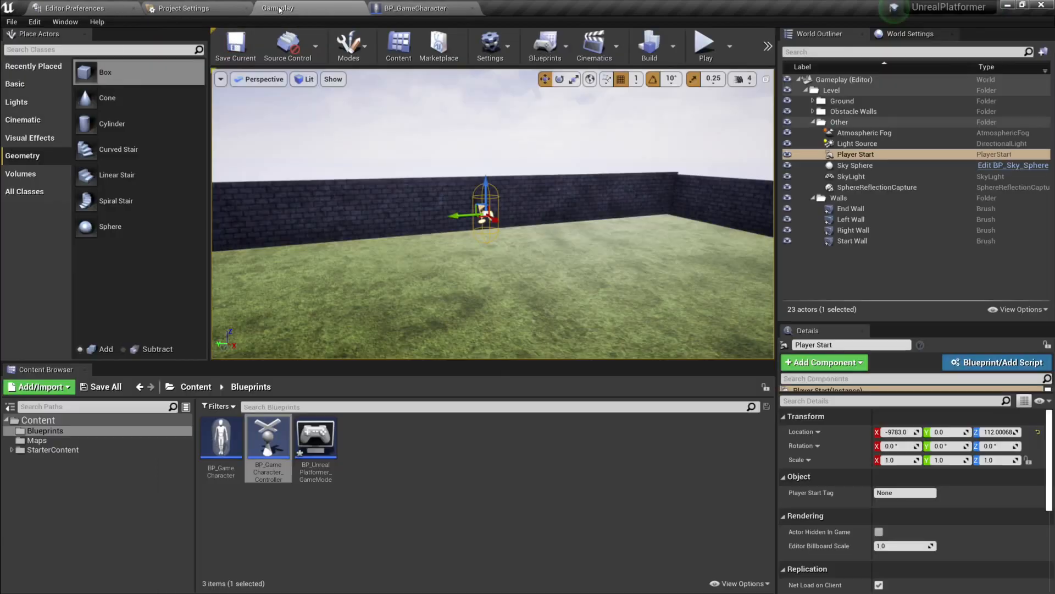
click(705, 44)
key(w)
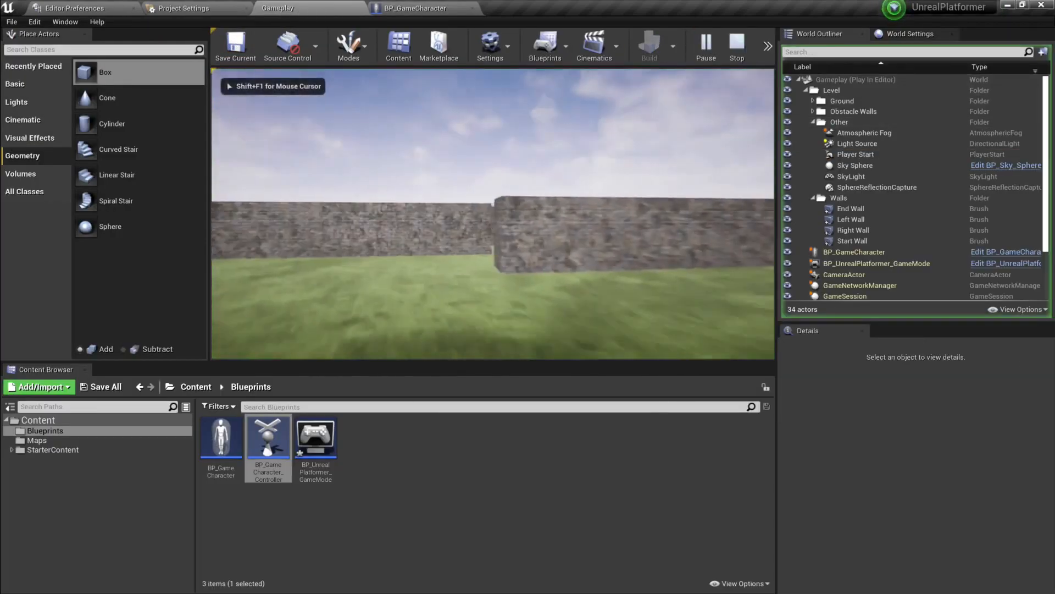
key(w)
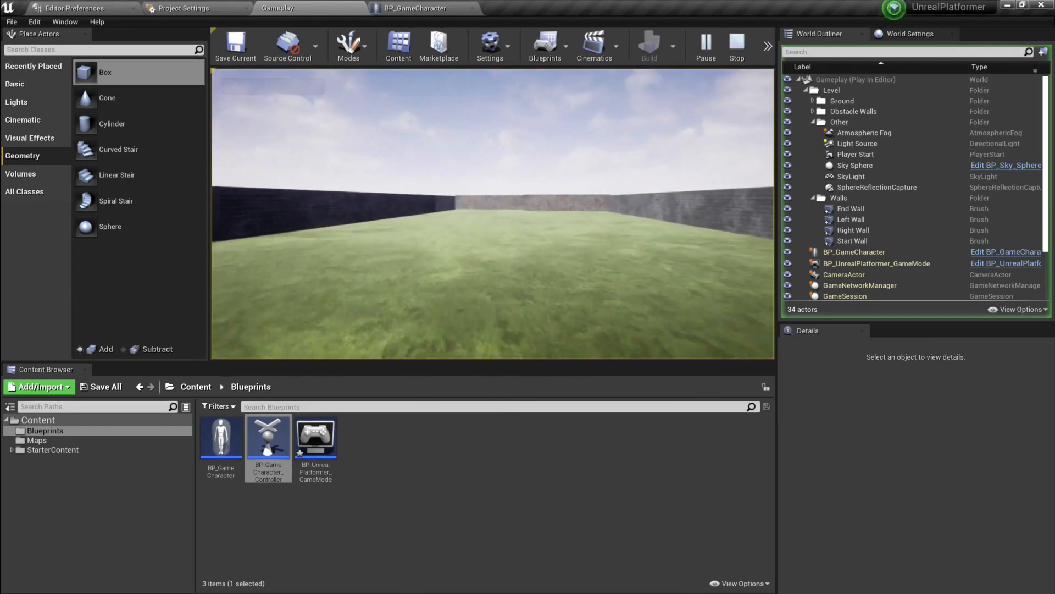
key(Escape)
- Set the Max Walk Speed of BP_GameCharacter's Character Movement component to 600 and save the blueprint
click(416, 8)
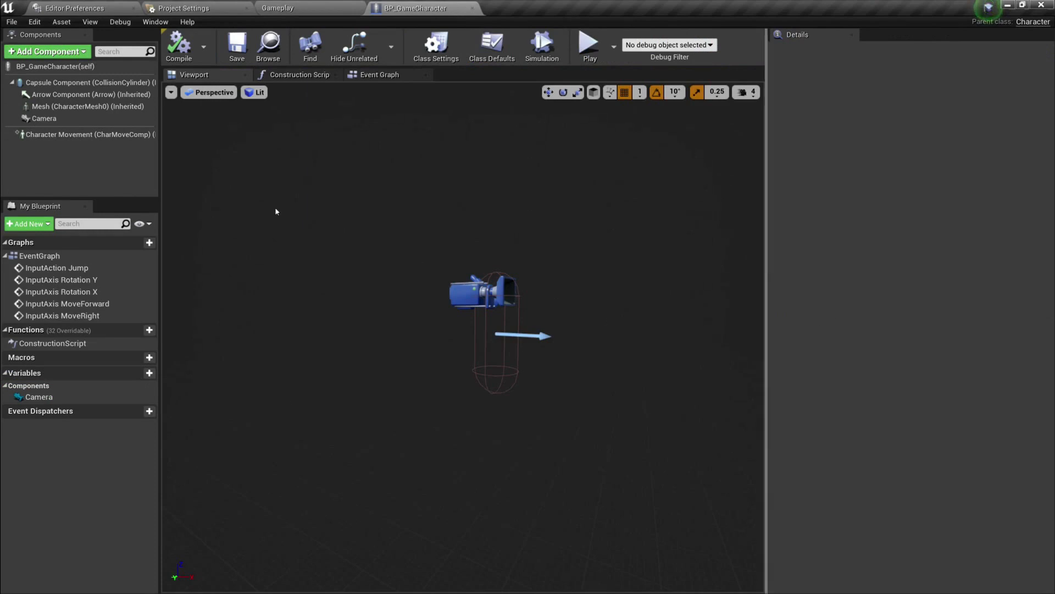
click(82, 135)
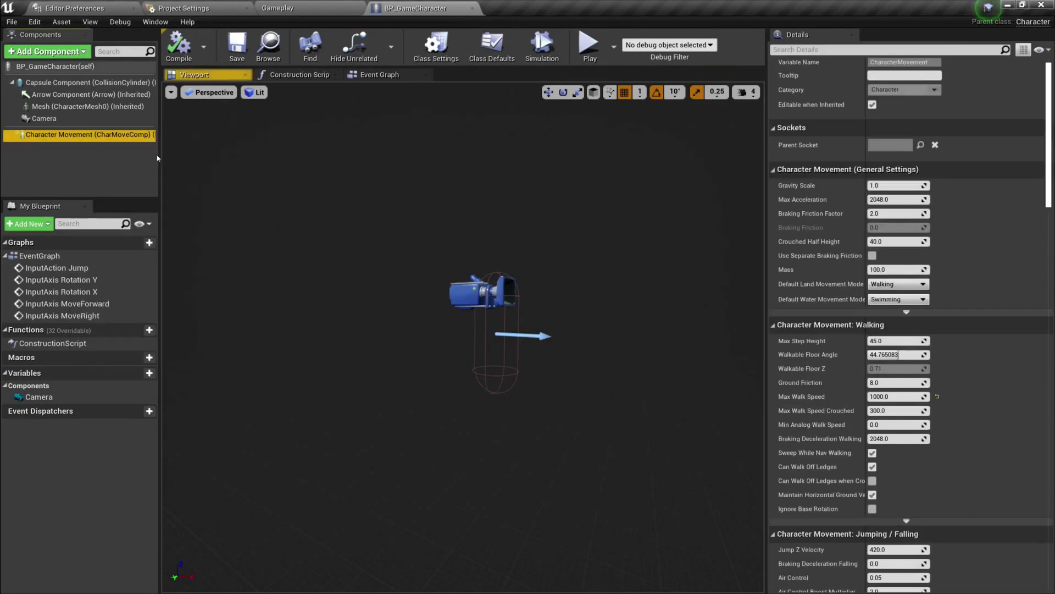
click(885, 395)
text(60)
key(Return)
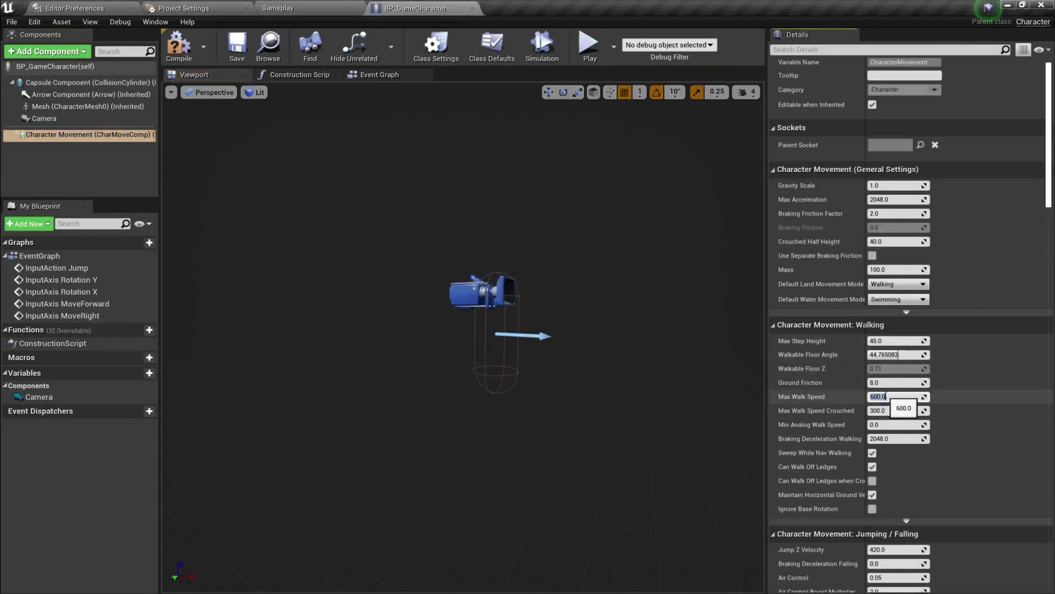
click(236, 46)
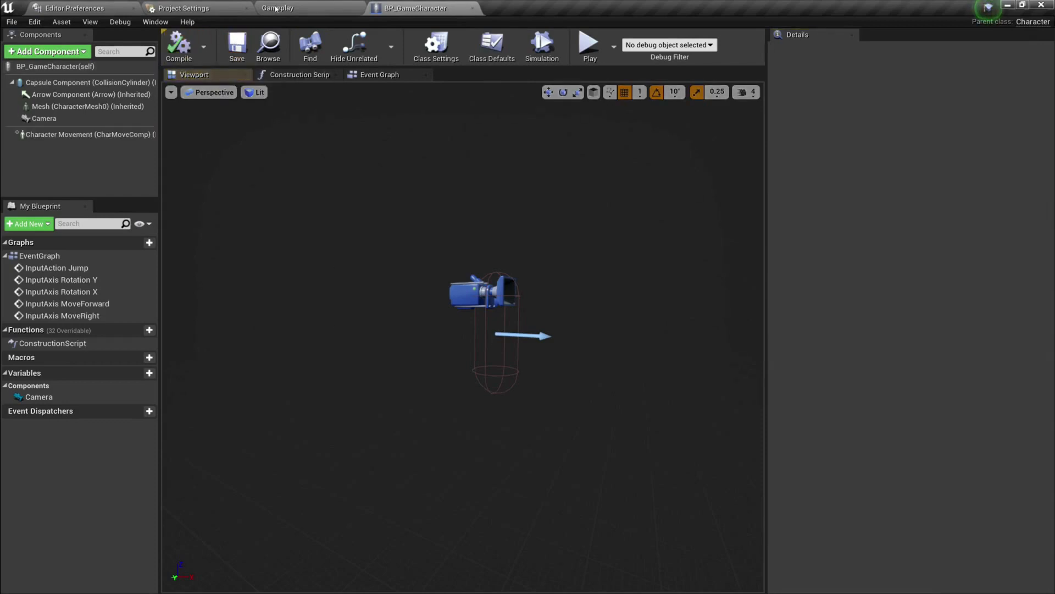
- Play-test the Gameplay level again by walking around the obstacle walls, then stop the session
click(277, 8)
click(705, 44)
key(w)
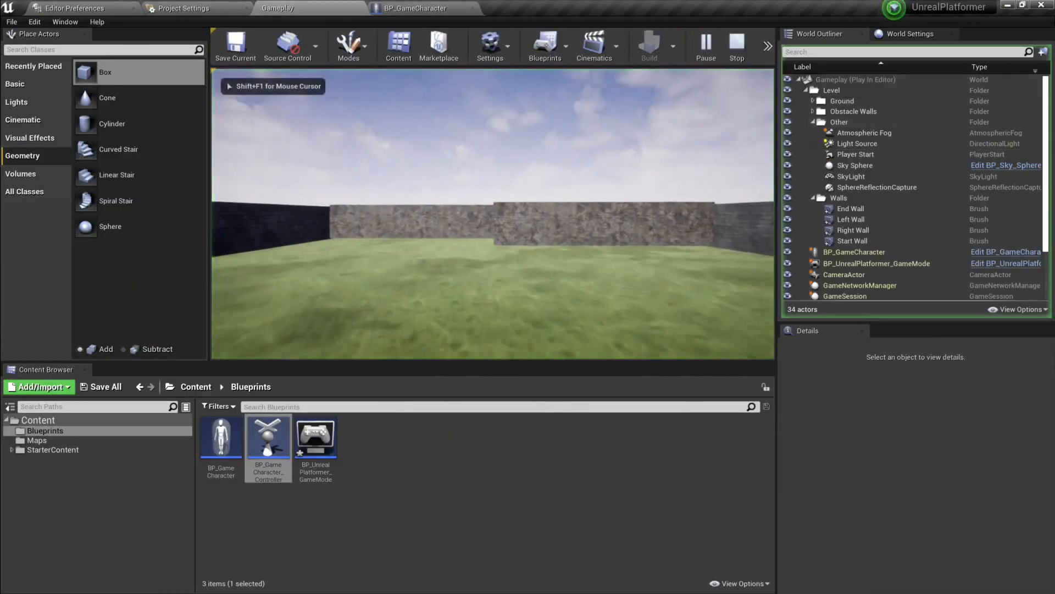
key(w)
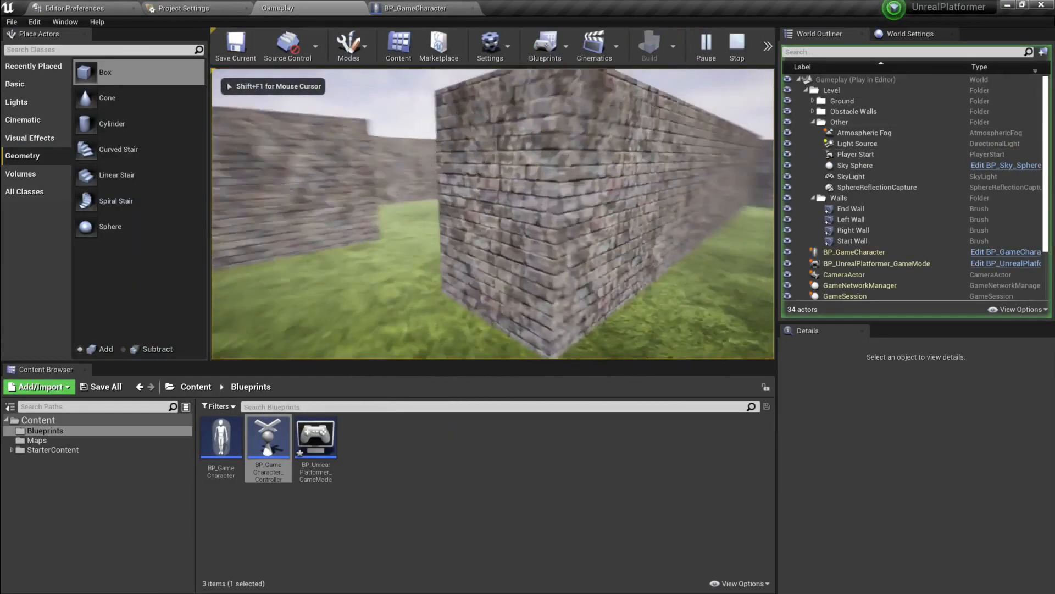
key(w)
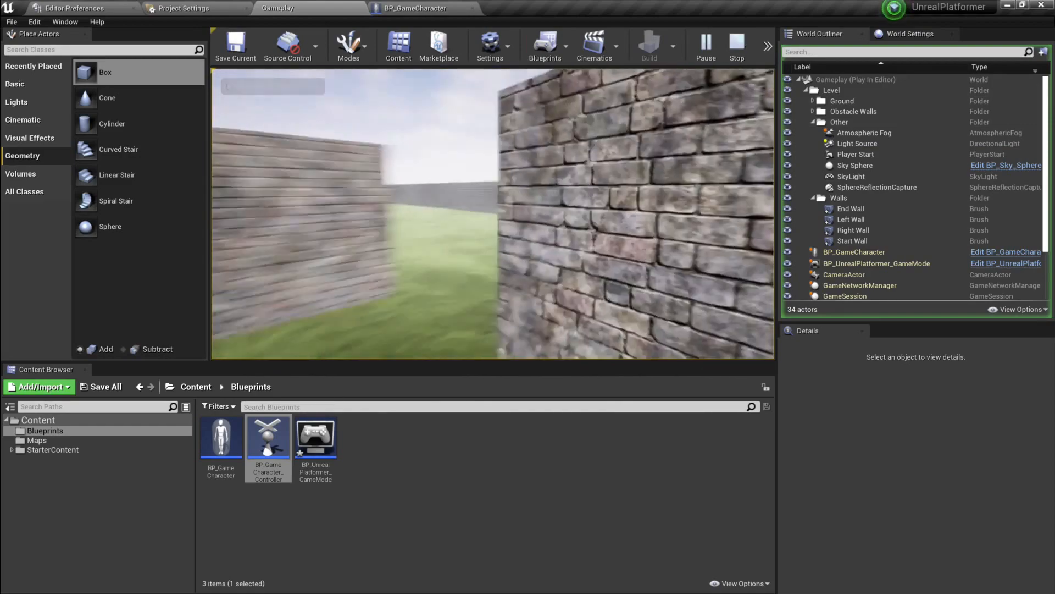
key(Escape)
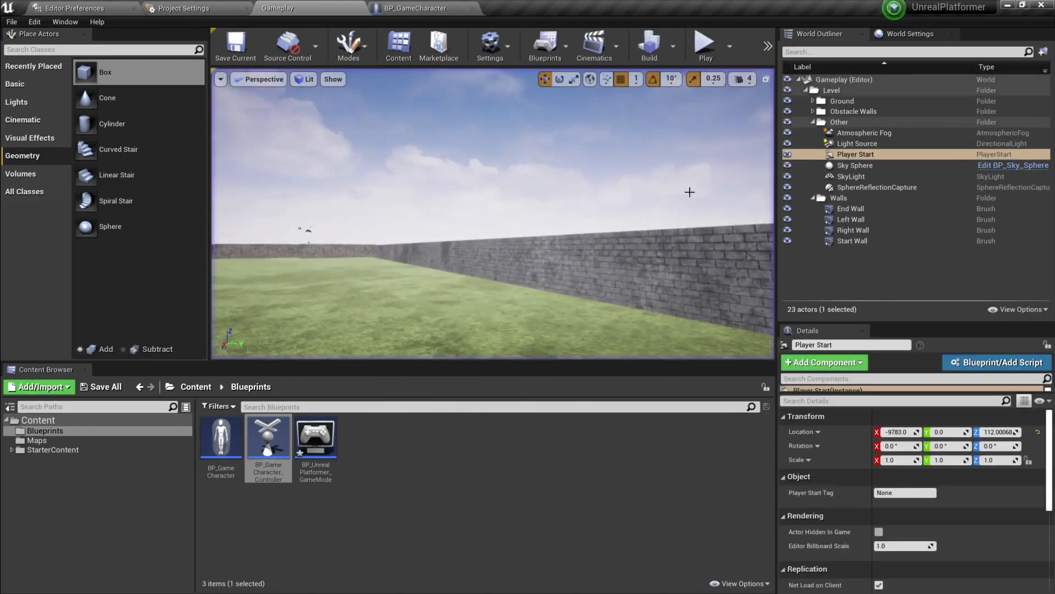
- Recheck BP_GameCharacter's Character Movement settings and look over the nodes in its Event Graph
click(415, 8)
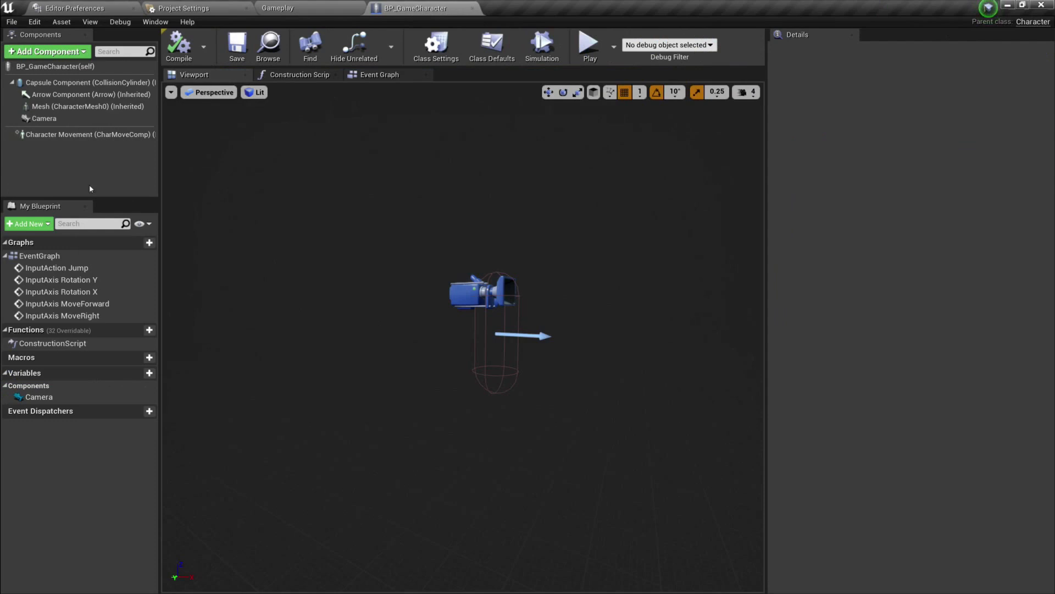
click(60, 135)
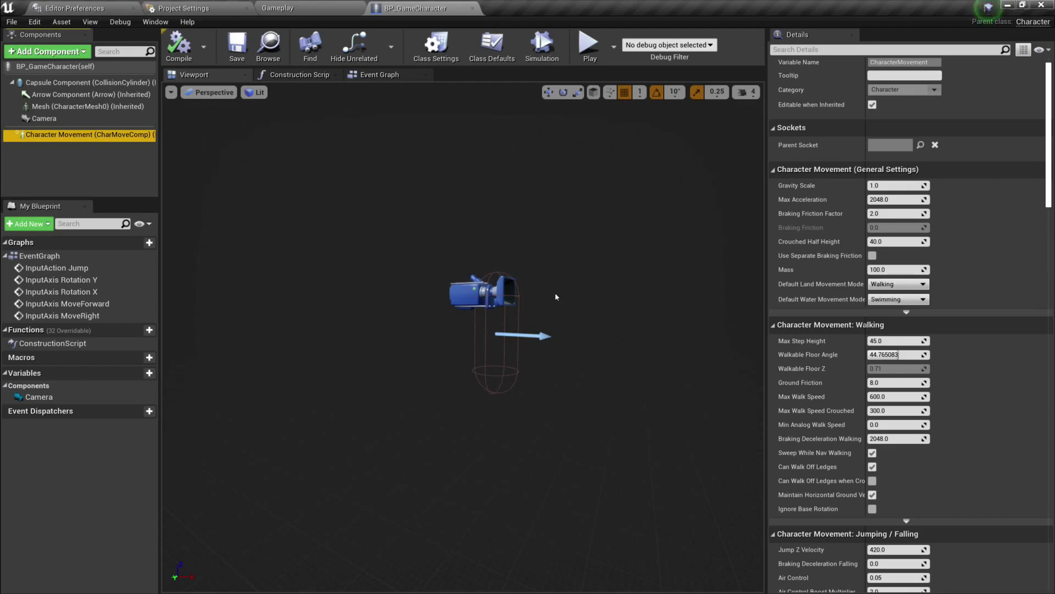
click(379, 74)
scroll(390, 300, down, 5)
scroll(363, 193, up, 4)
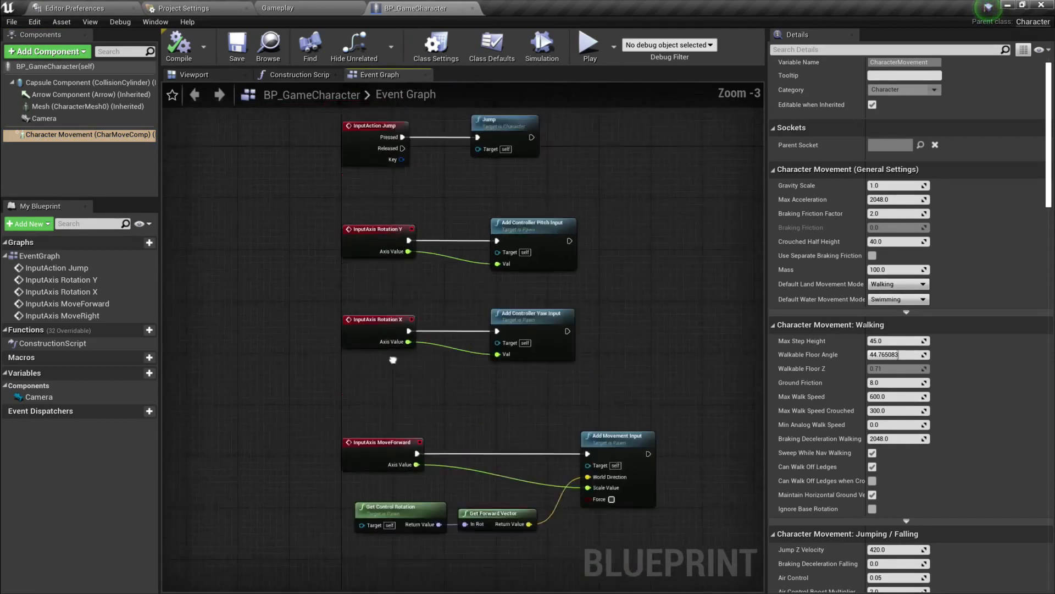
- Move the InputAction Jump and Jump nodes farther above the look nodes and enclose them in a comment titled "Character Jump"
scroll(343, 297, down, 3)
drag(349, 279, 434, 237)
drag(324, 201, 349, 223)
drag(424, 257, 468, 263)
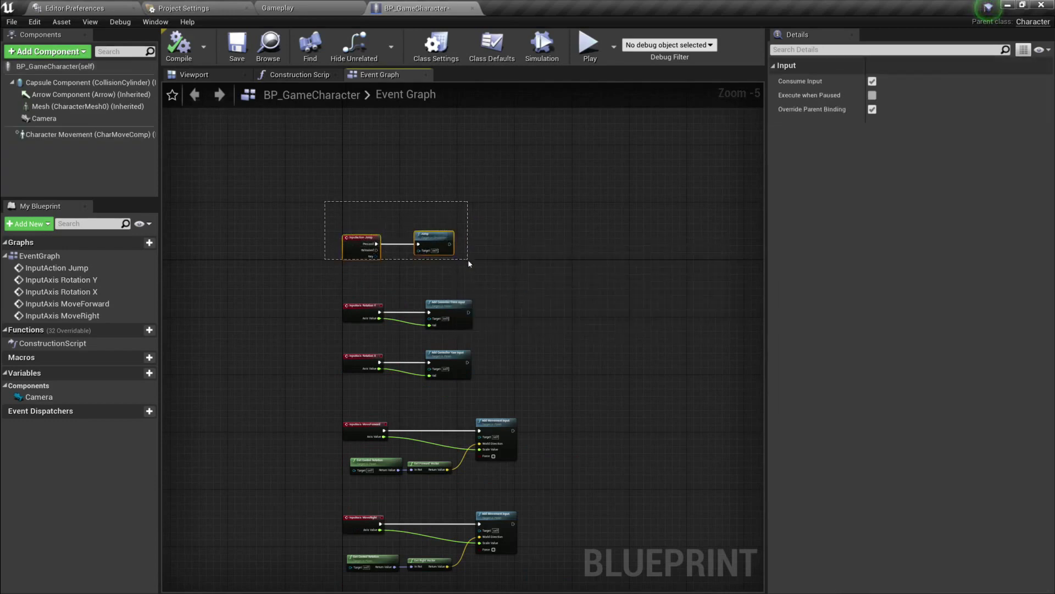
scroll(465, 262, up, 3)
right_click(432, 216)
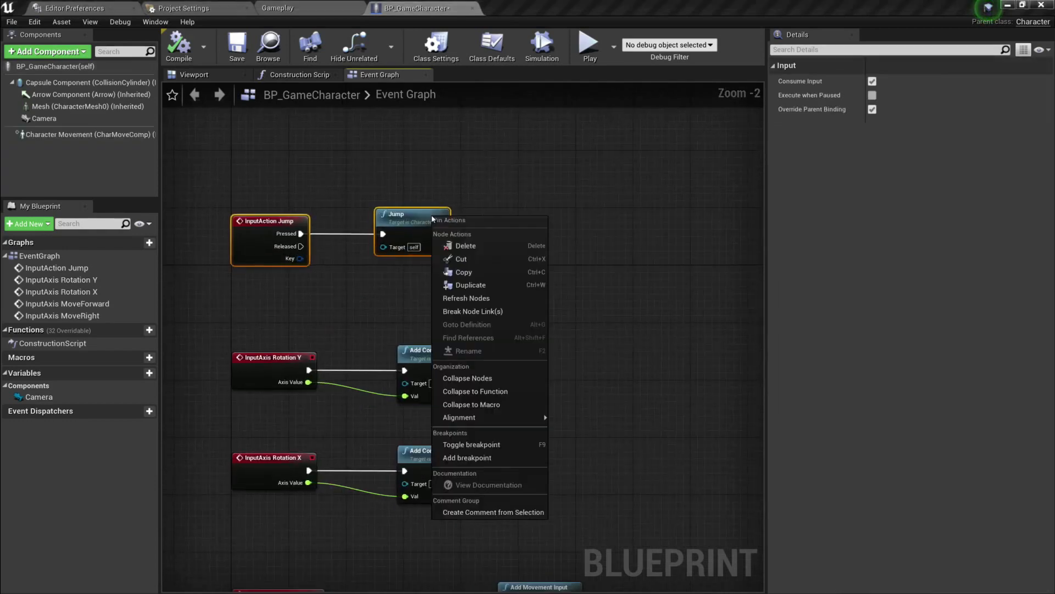
click(468, 512)
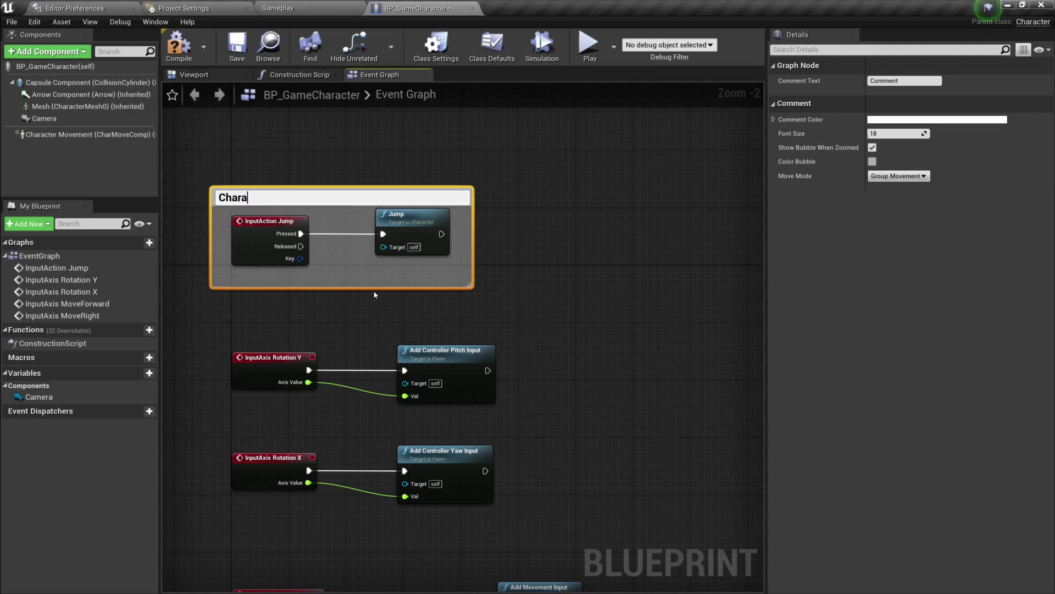
text(Character Jump)
key(Return)
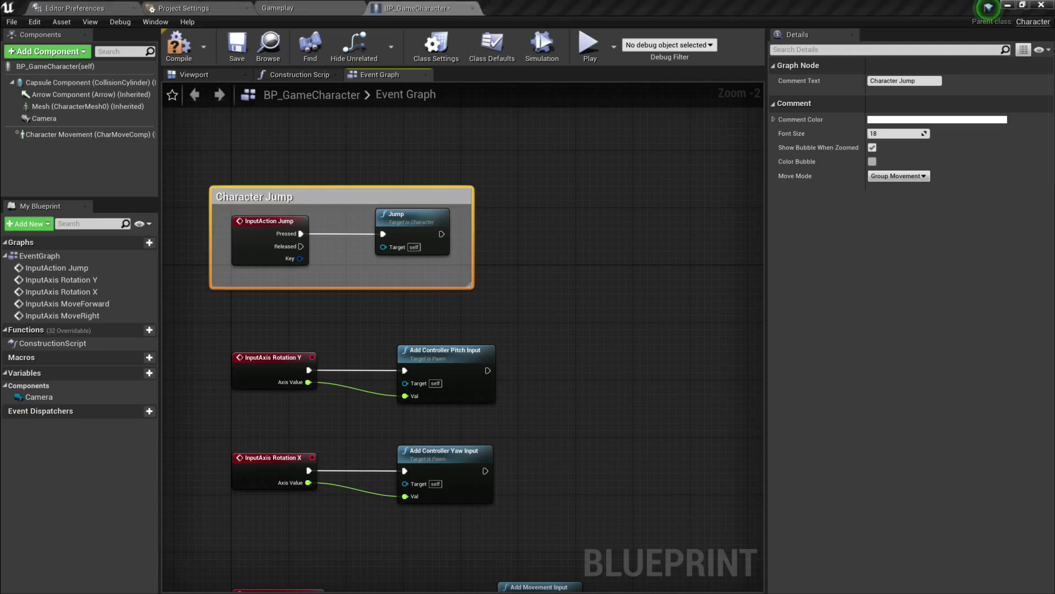
- Enclose the InputAxis Rotation Y and Rotation X nodes with their controller input nodes in a comment titled "Character Rotation"
right_drag(636, 516, 706, 387)
drag(300, 204, 585, 366)
right_click(548, 326)
click(578, 320)
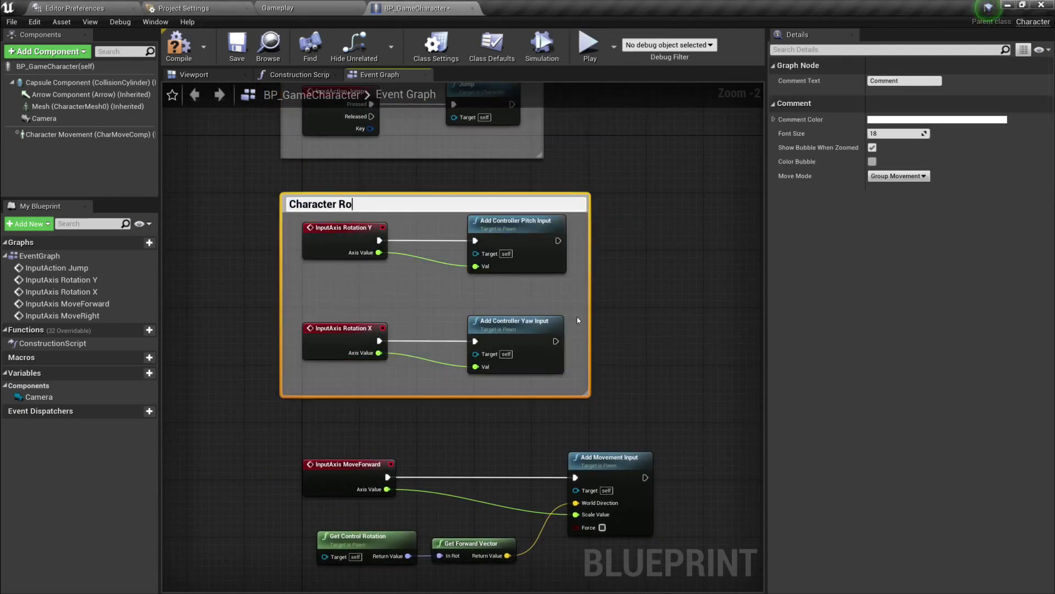
key(Return)
- Enclose the InputAxis MoveForward and MoveRight node groups in a comment titled "Character Movement"
scroll(512, 206, down, 3)
right_drag(578, 320, 467, 232)
drag(346, 230, 535, 405)
right_click(536, 330)
click(588, 313)
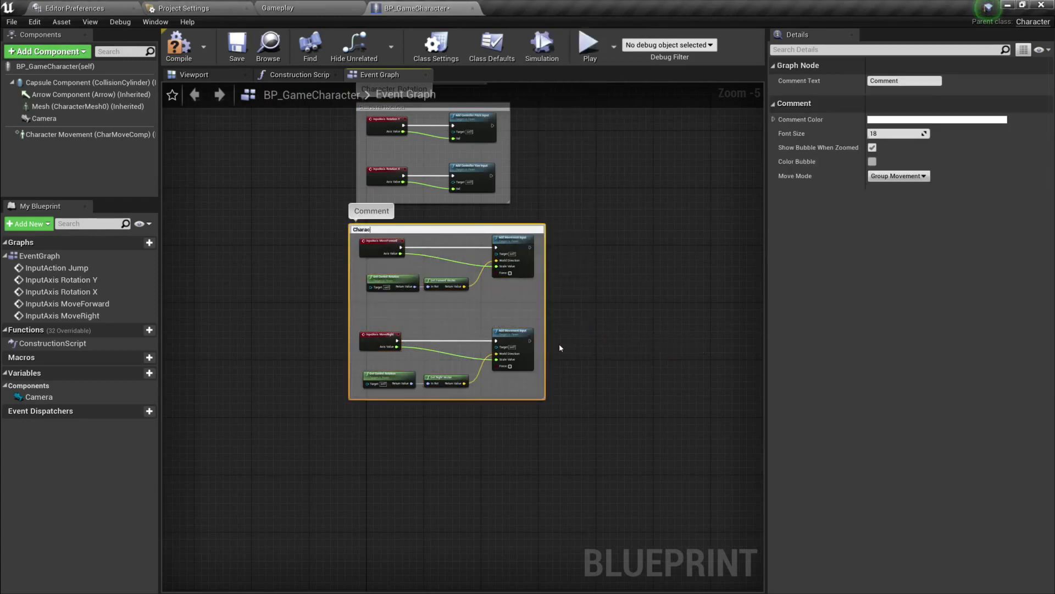
text(Character Movement)
key(Return)
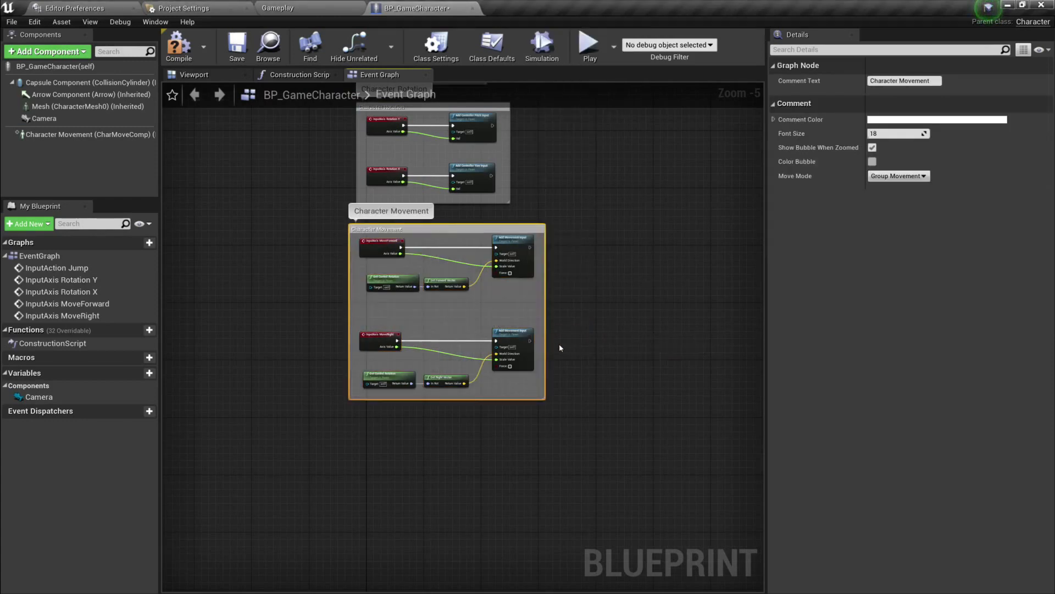
- Compile and save BP_GameCharacter, and shift the Character Movement comment slightly to line up with the Character Rotation comment's left edge
click(179, 45)
click(237, 46)
mouse_move(520, 227)
mouse_down()
mouse_move(461, 224)
mouse_move(601, 232)
mouse_move(527, 233)
mouse_up()
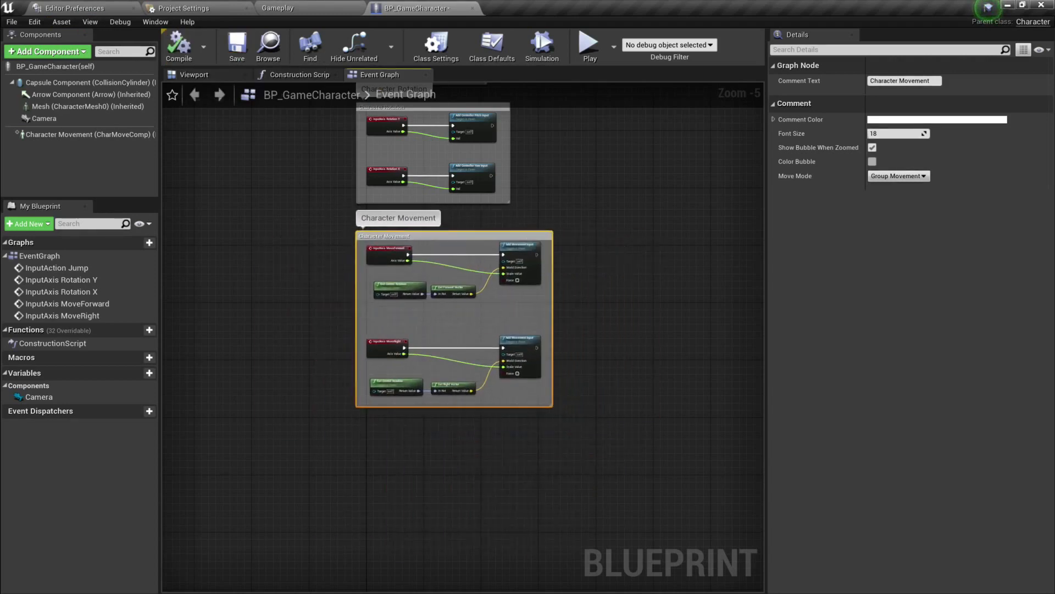
scroll(523, 285, up, 2)
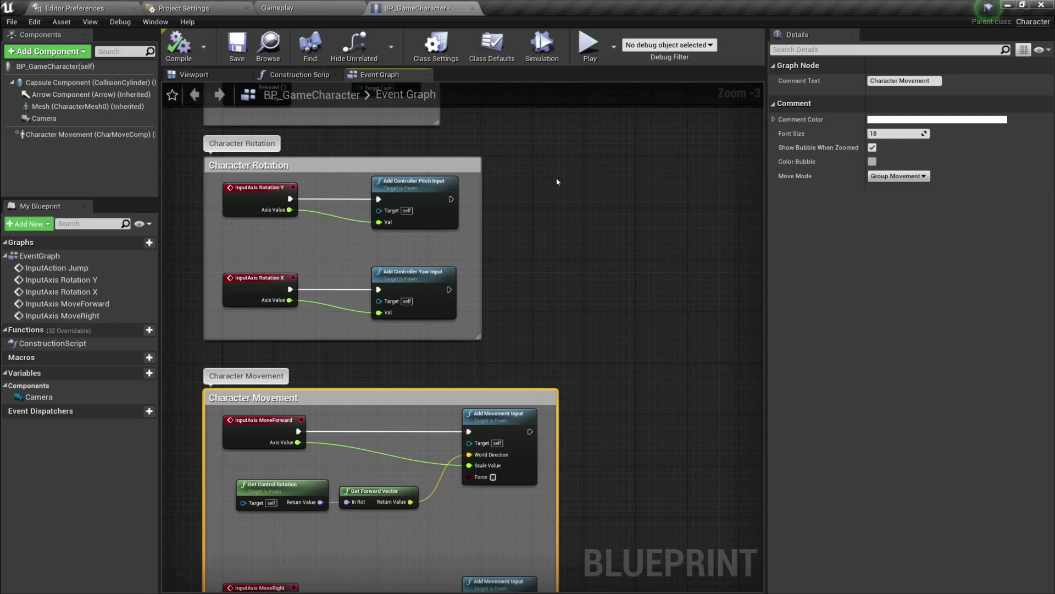
right_drag(446, 218, 463, 74)
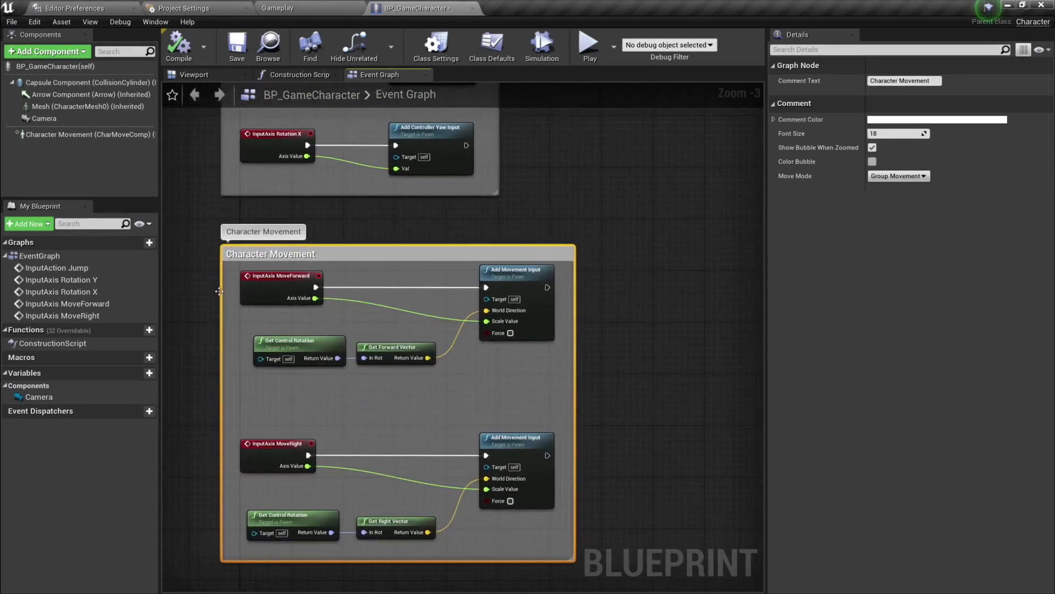
click(554, 169)
right_drag(554, 169, 563, 188)
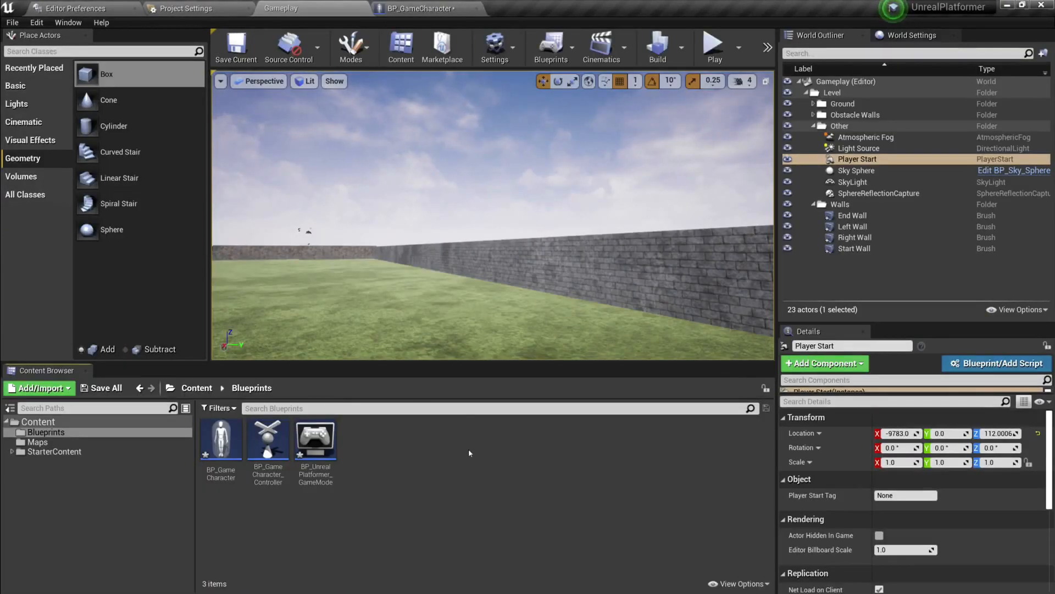
- Create a new Actor-based Blueprint Class named BP_MovingObstacle in the Gameplay project's Blueprints folder
right_drag(465, 312, 427, 266)
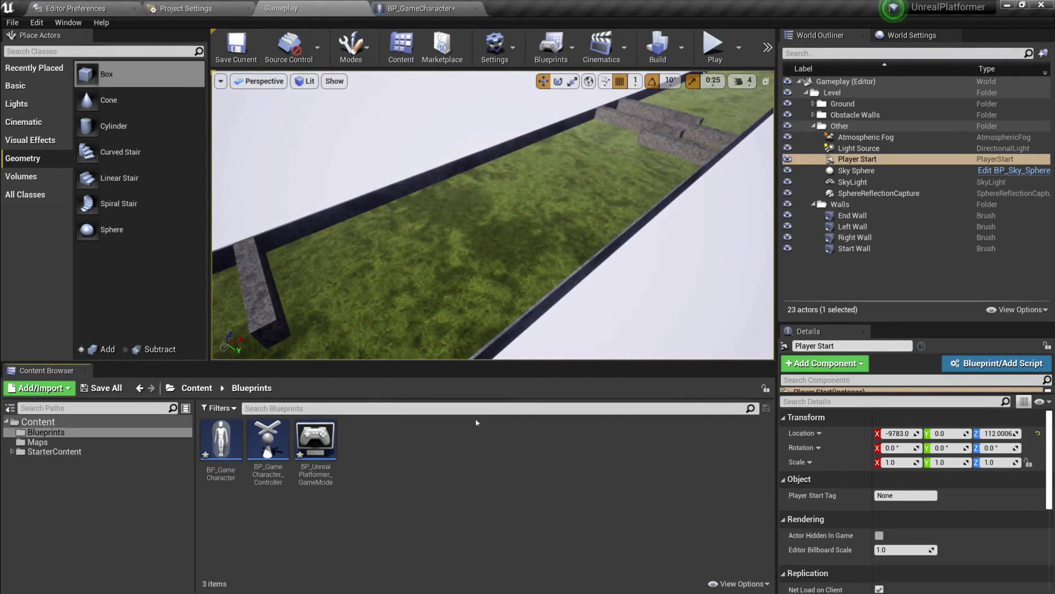
right_click(382, 455)
click(429, 165)
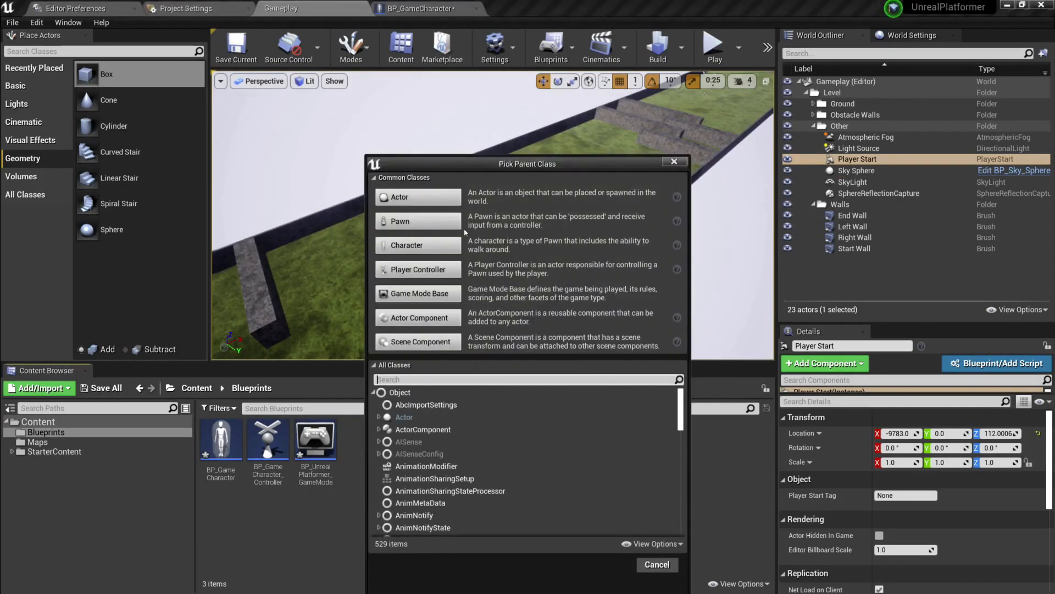
click(417, 197)
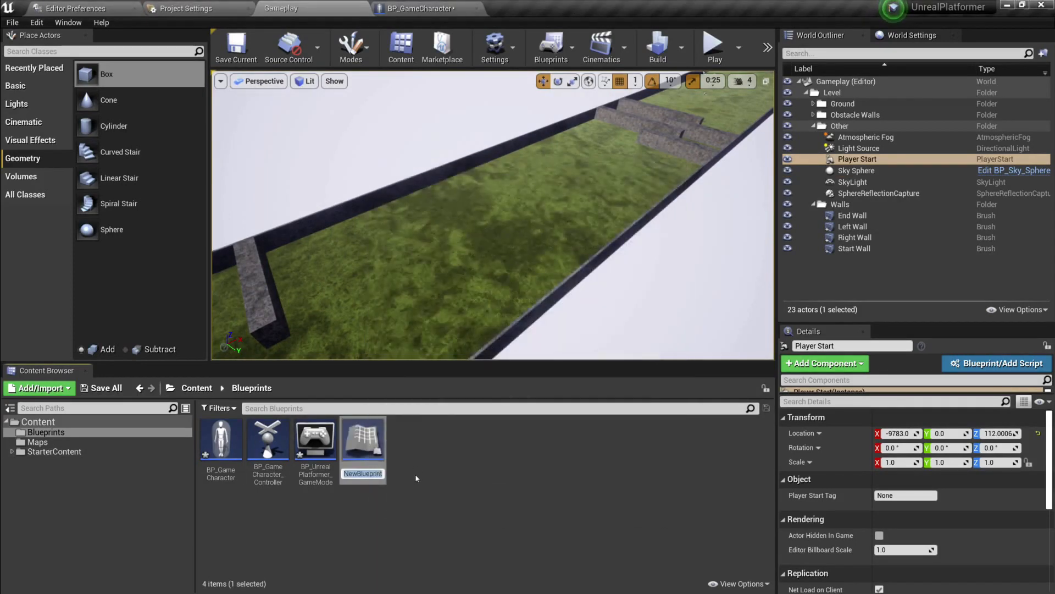
text(BP_)
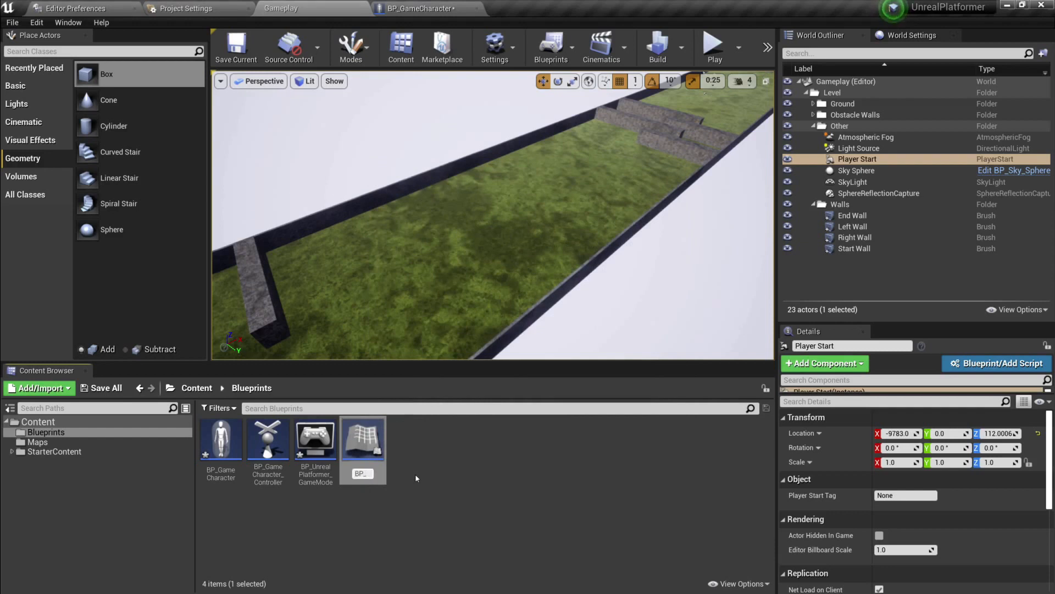
text(Moving)
text(t)
key(BackSpace)
key(BackSpace)
text(tacle)
key(Return)
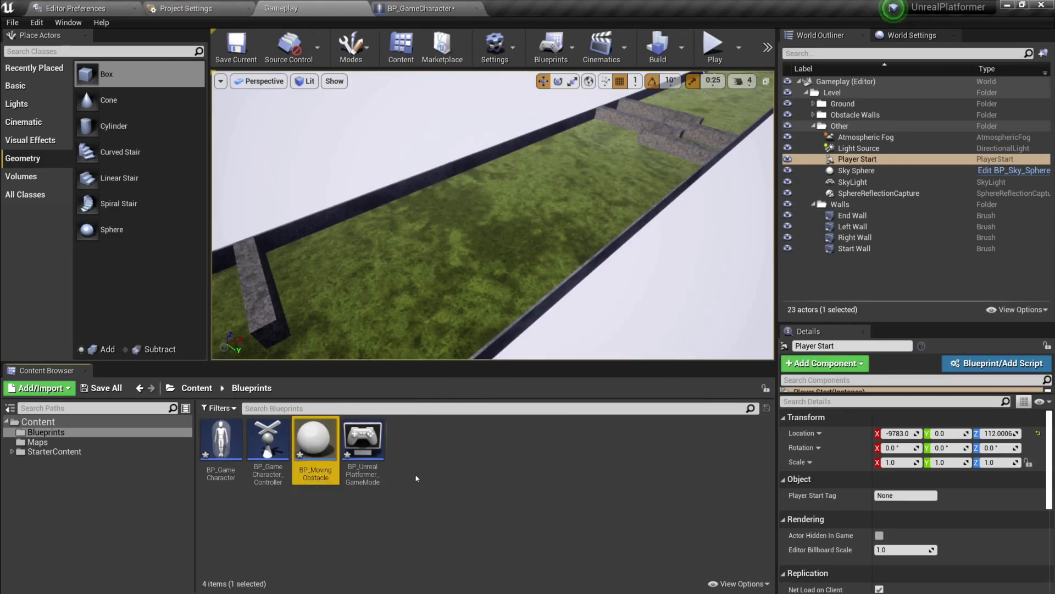
- Open the BP_MovingObstacle blueprint, add a Static Mesh component named "Mesh - Obstacle", and save the blueprint
double_click(301, 444)
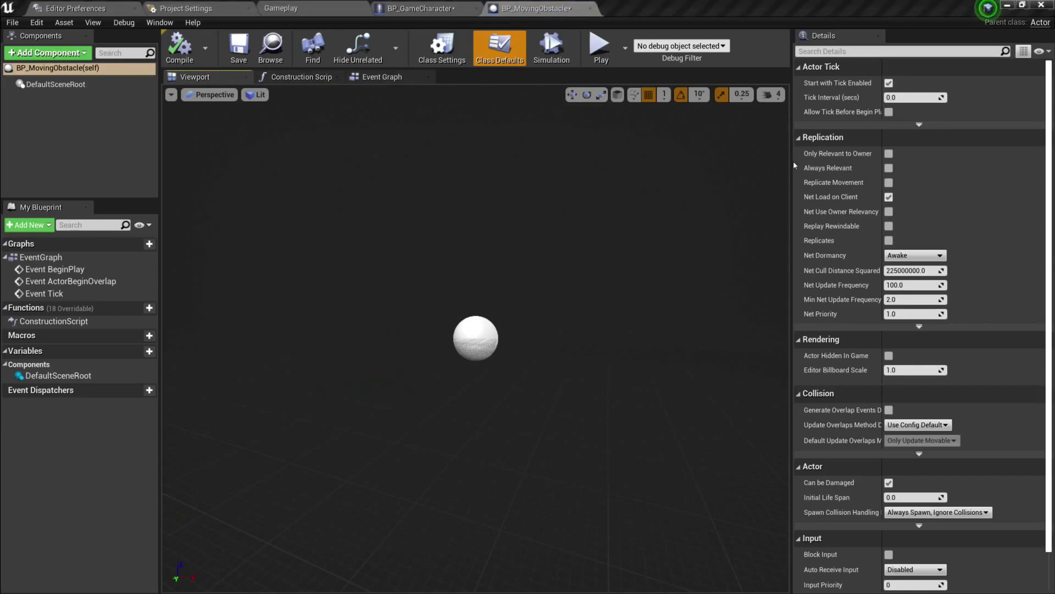
click(60, 53)
text(stat)
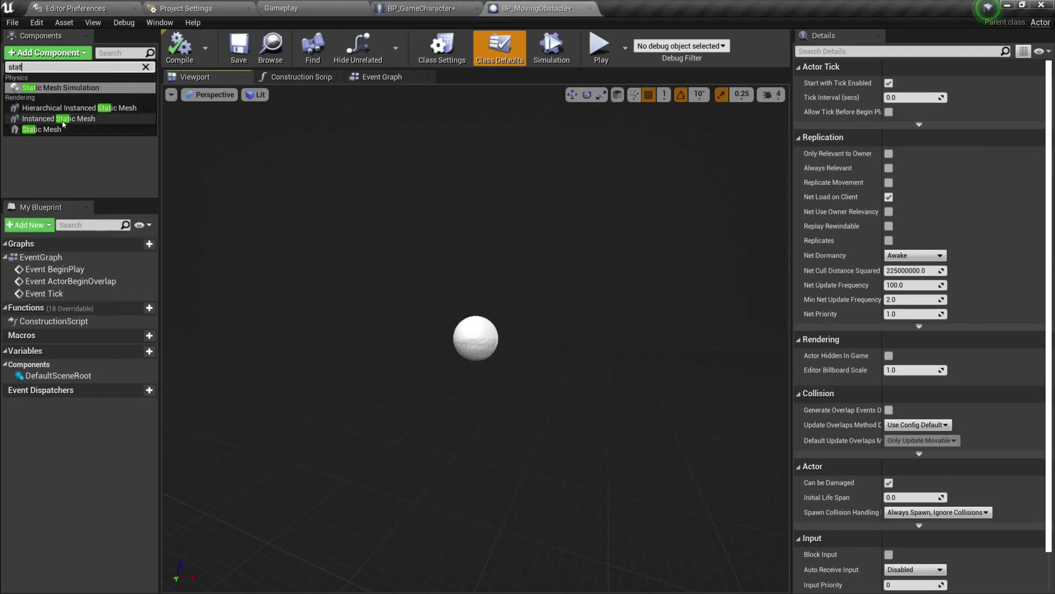
click(60, 130)
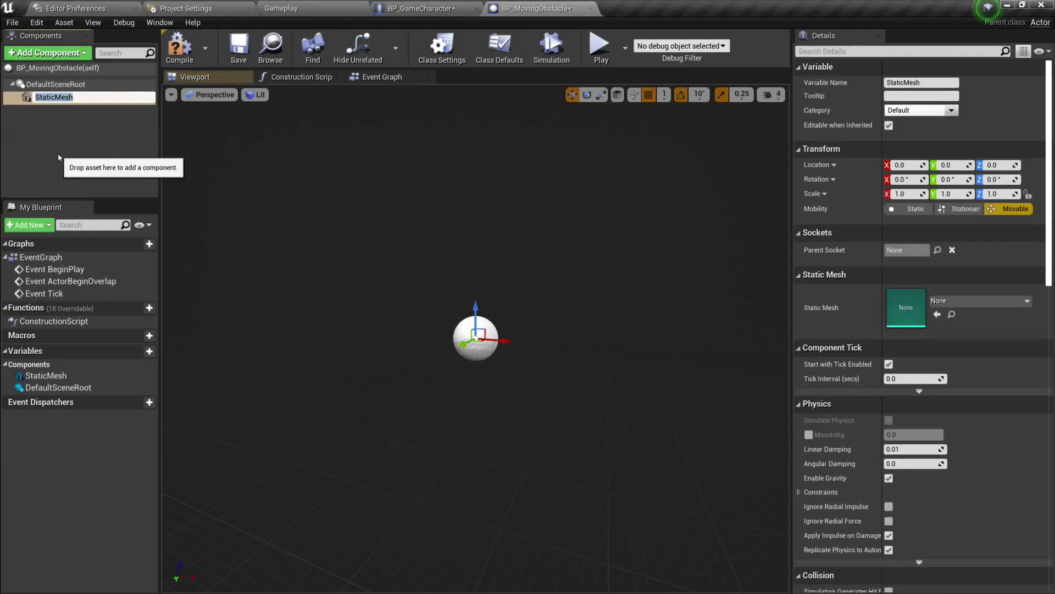
text(Mesh - O)
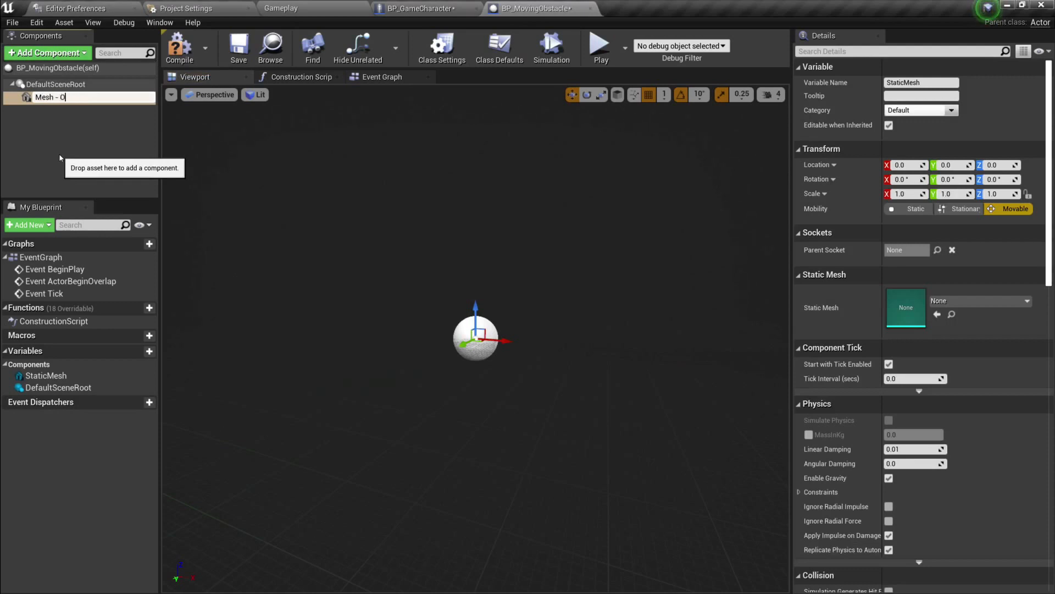
text(bstacle)
key(Return)
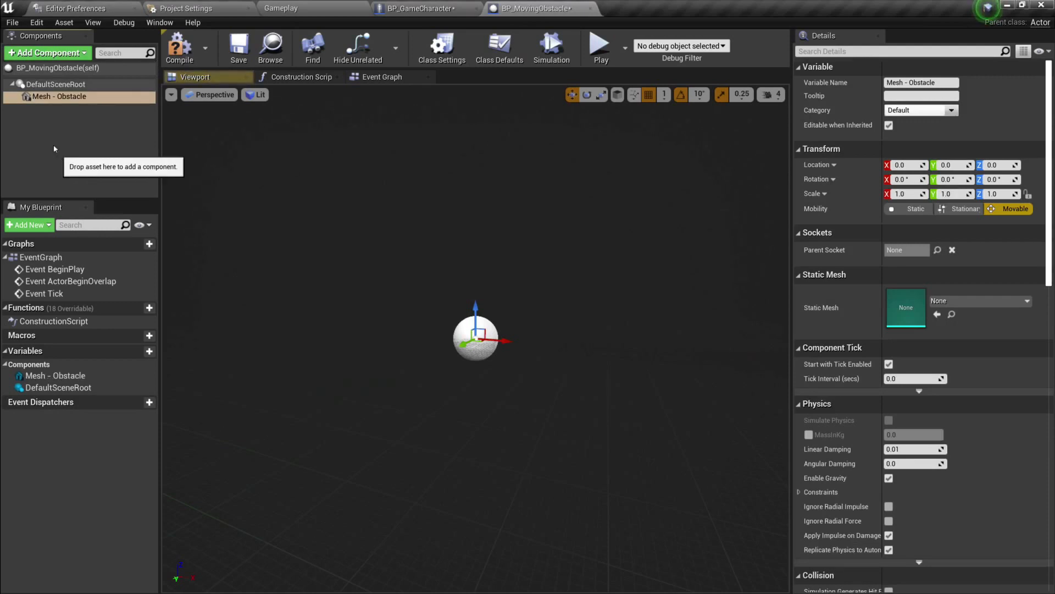
click(249, 55)
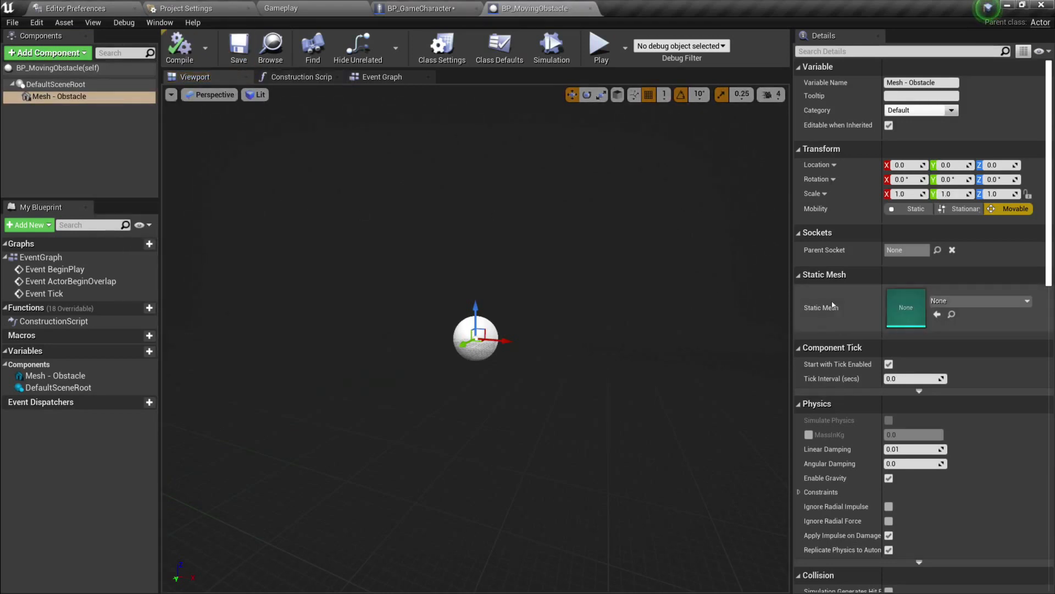
- Assign the Shape_Cube static mesh to the Mesh - Obstacle component
click(968, 301)
text(stat)
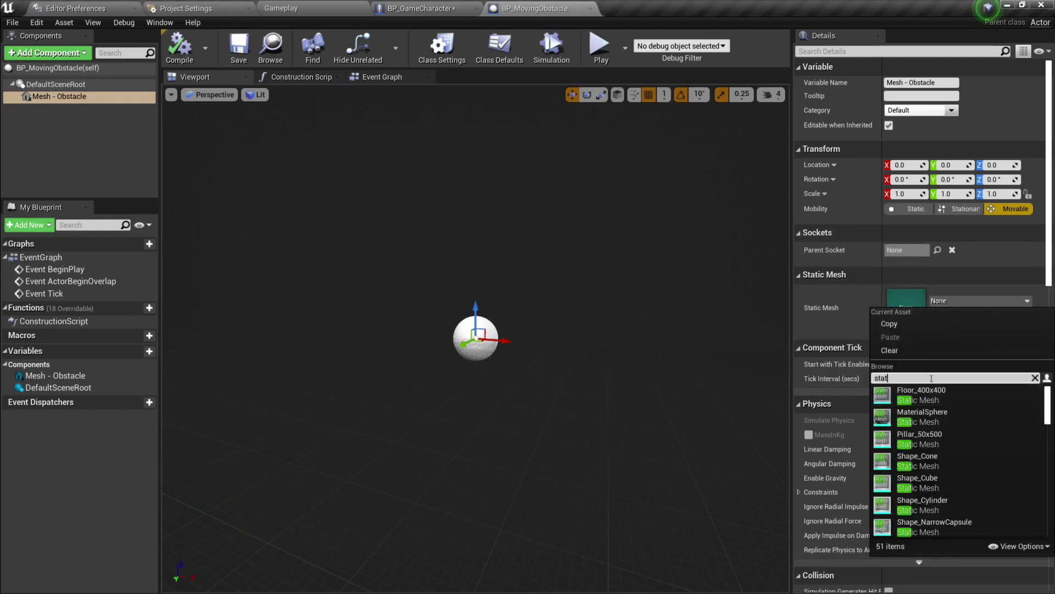
click(917, 478)
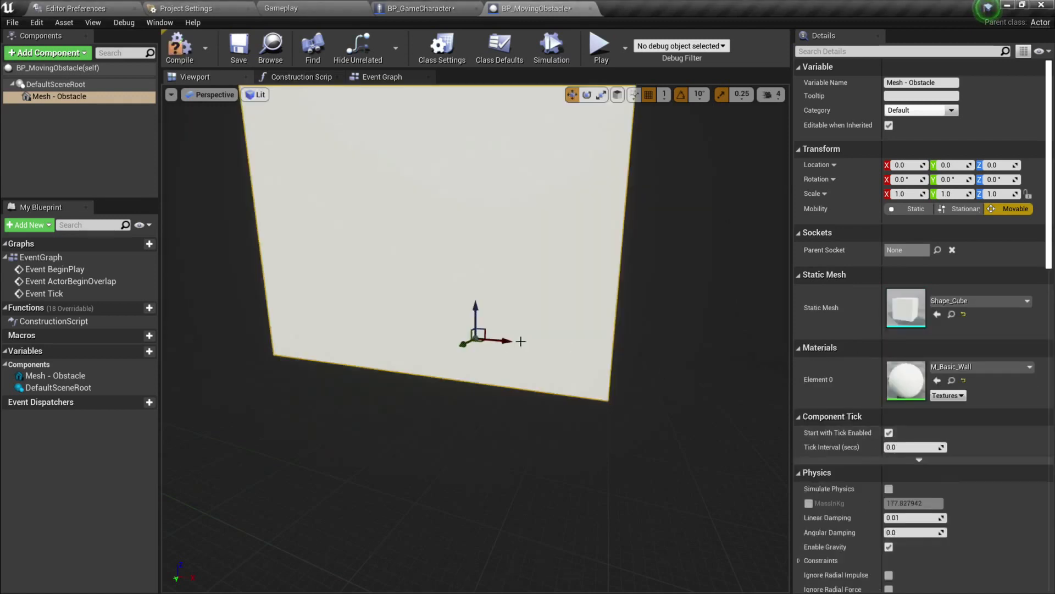
right_drag(476, 338, 490, 285)
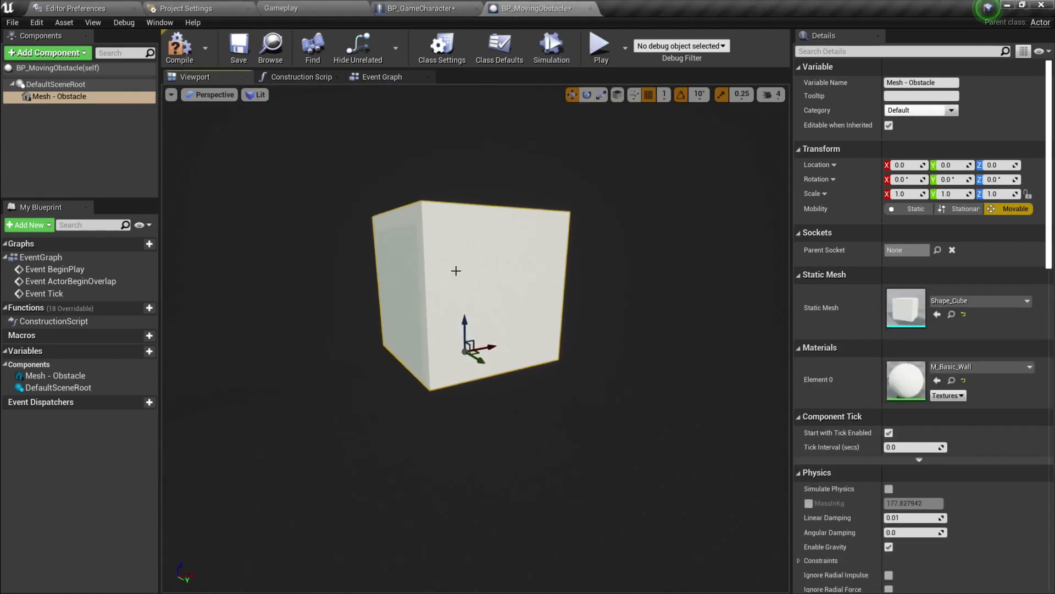
- Apply the M_Brick_Clay_Old material to the obstacle cube, then compile and save the blueprint
click(989, 368)
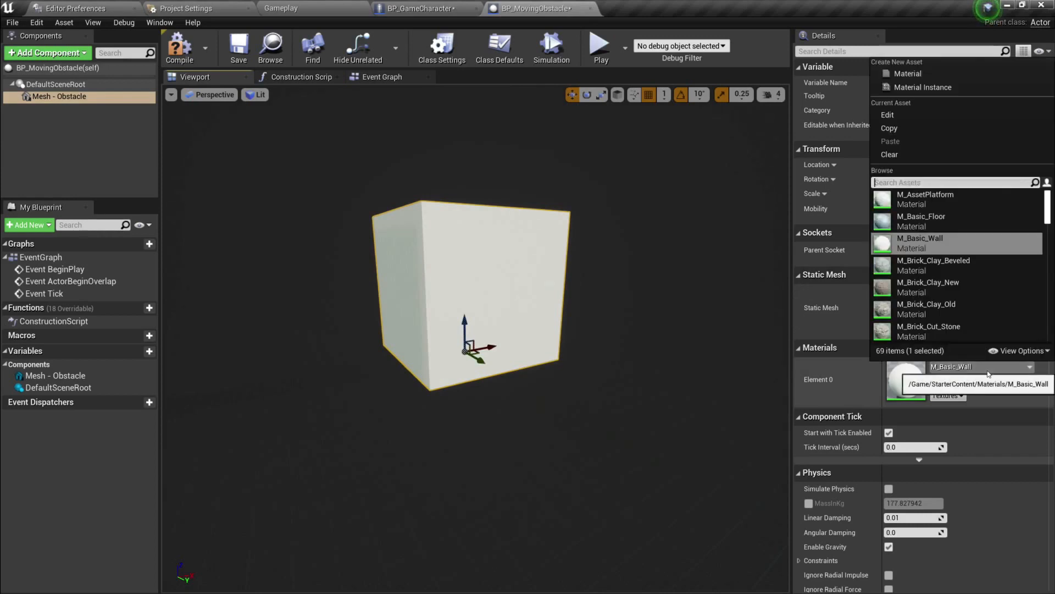
text(ca)
key(Down)
key(Down)
key(Down)
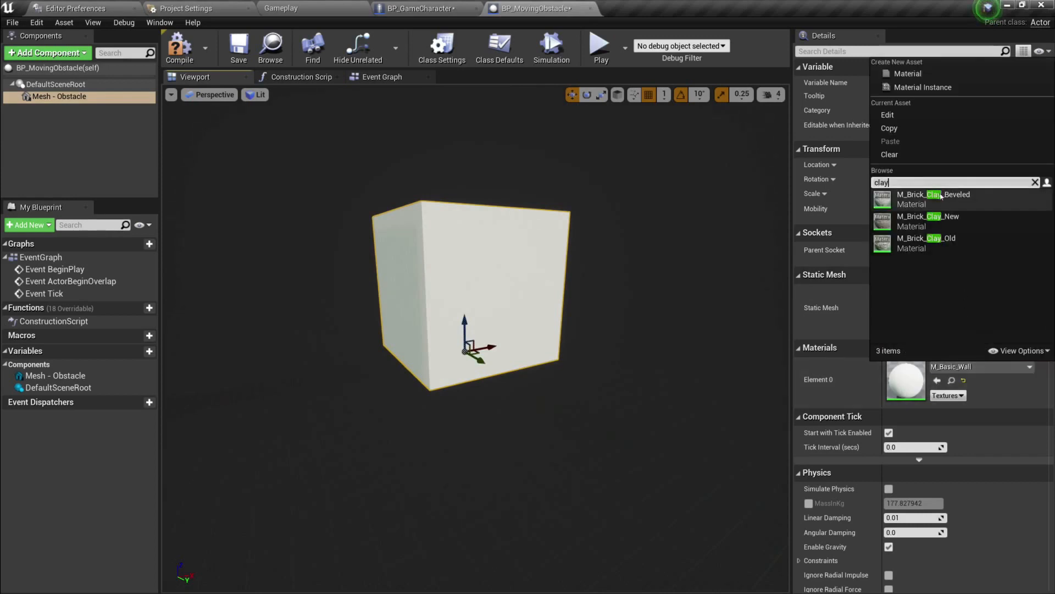
click(944, 237)
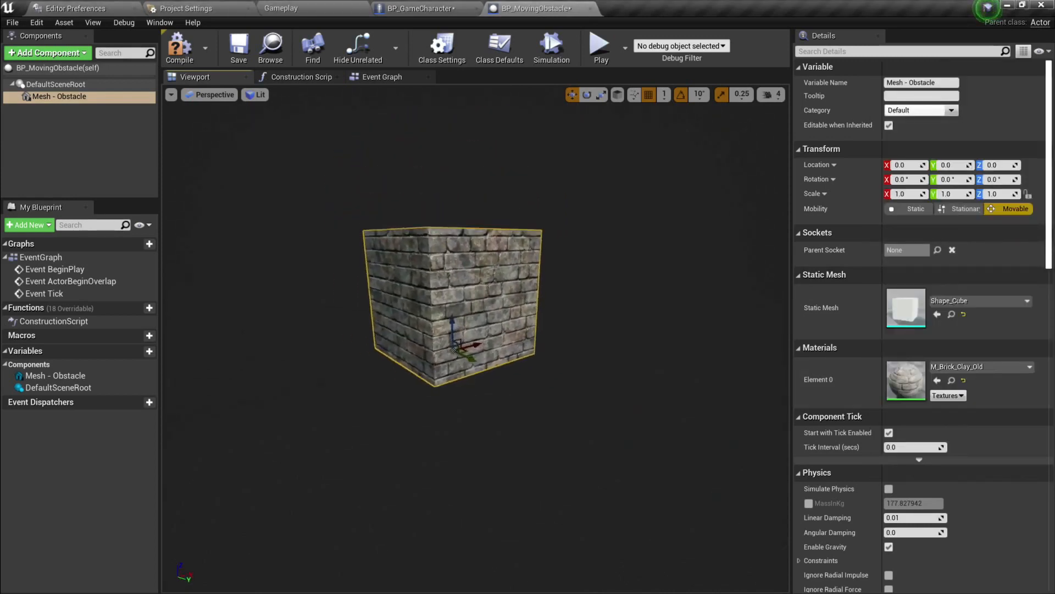
click(166, 64)
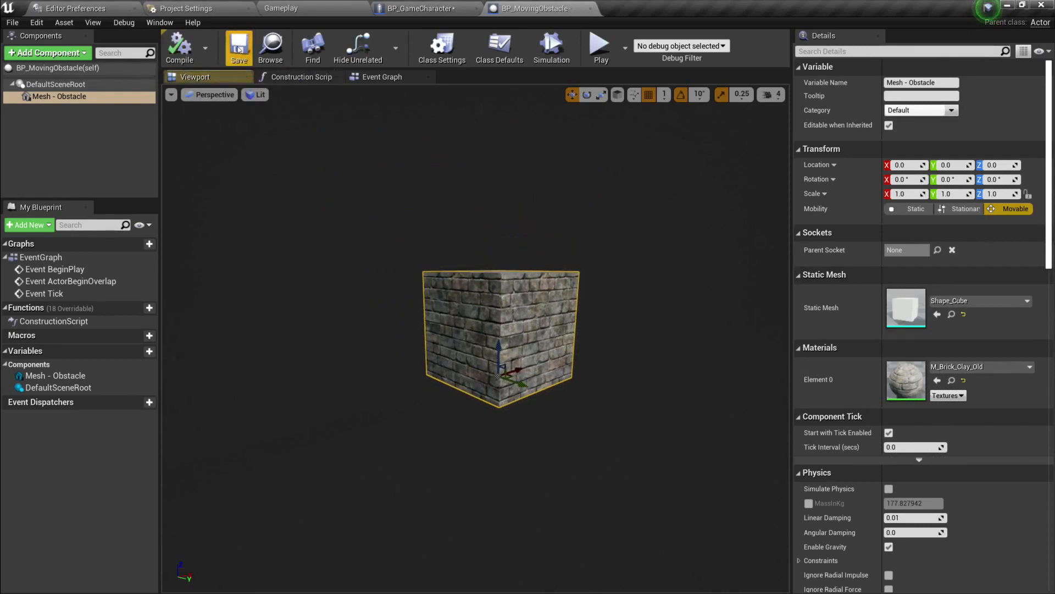
- Make Mesh - Obstacle the root in place of DefaultSceneRoot and add an Arrow component named "Start Point" beneath it
click(91, 136)
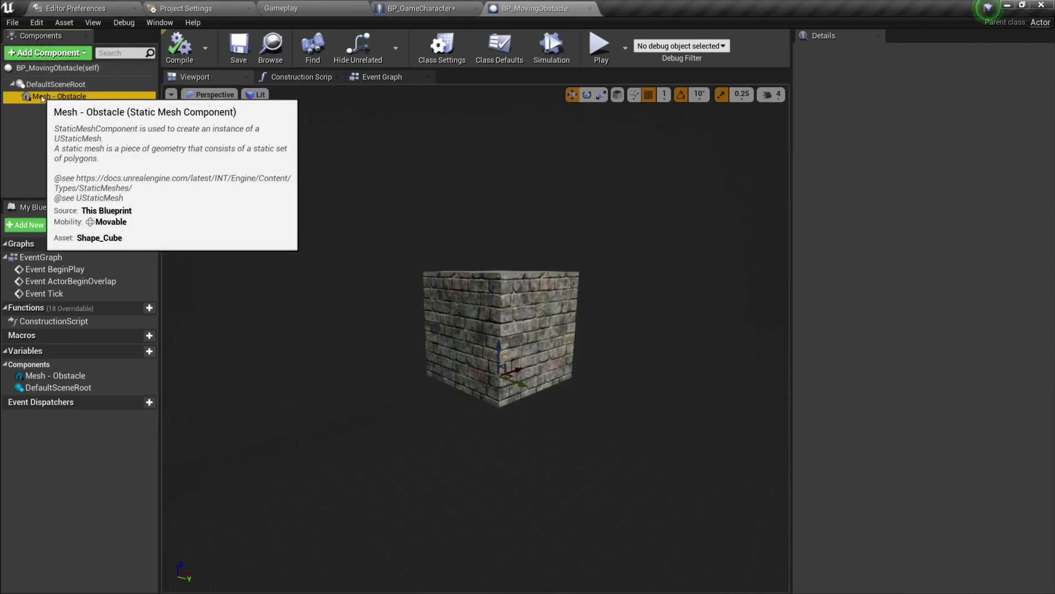
mouse_move(55, 96)
mouse_down()
mouse_move(55, 121)
mouse_move(56, 86)
mouse_up()
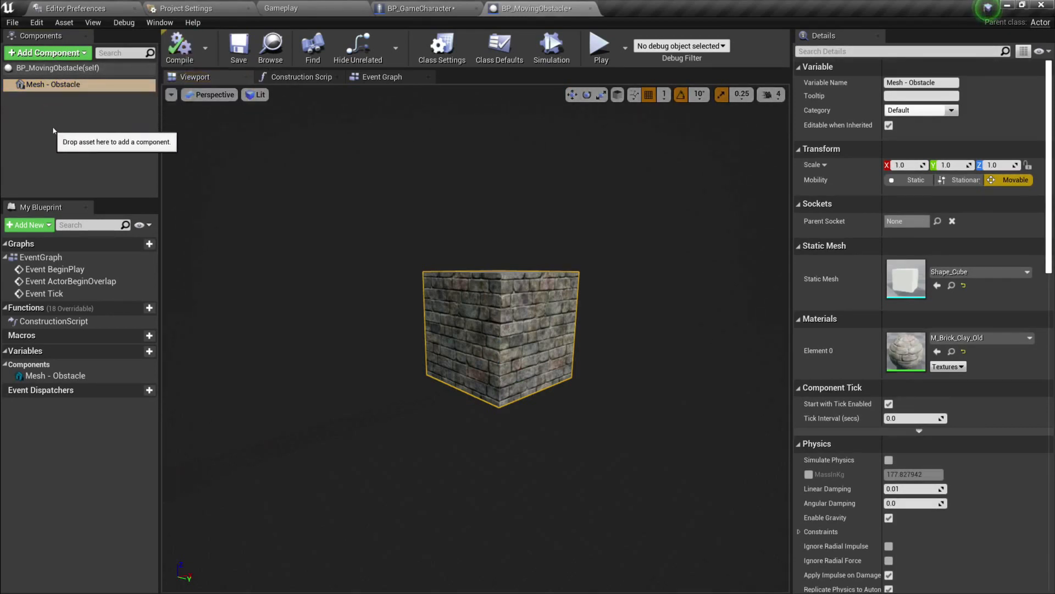
click(46, 52)
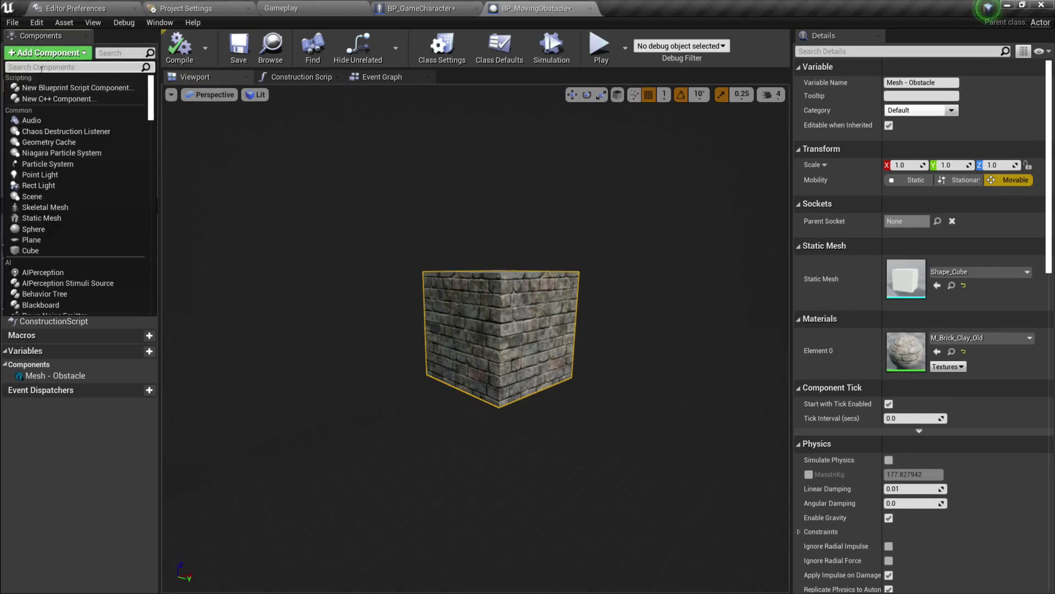
text(arrow)
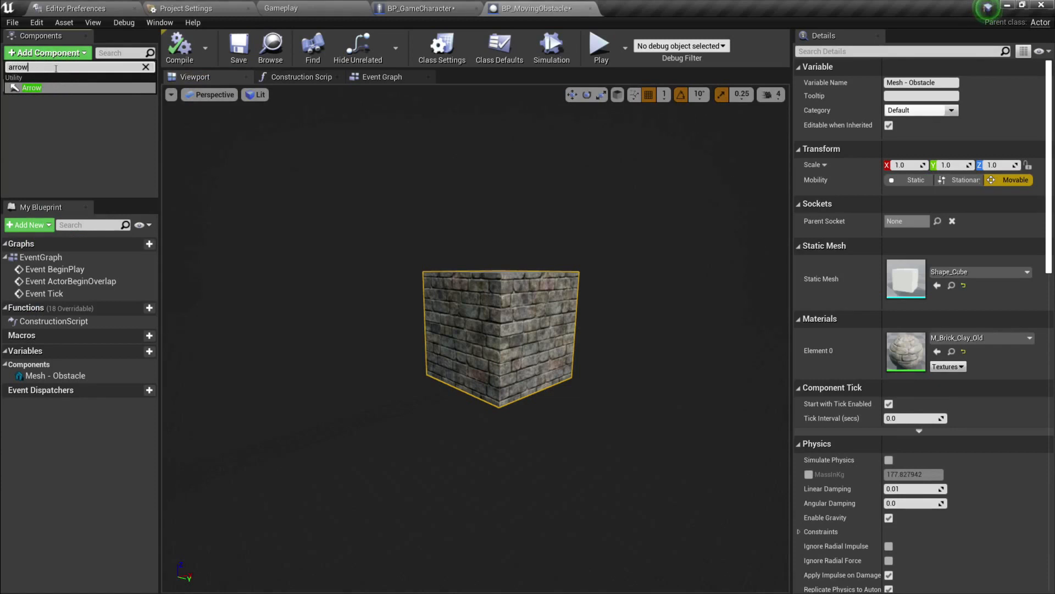
key(Return)
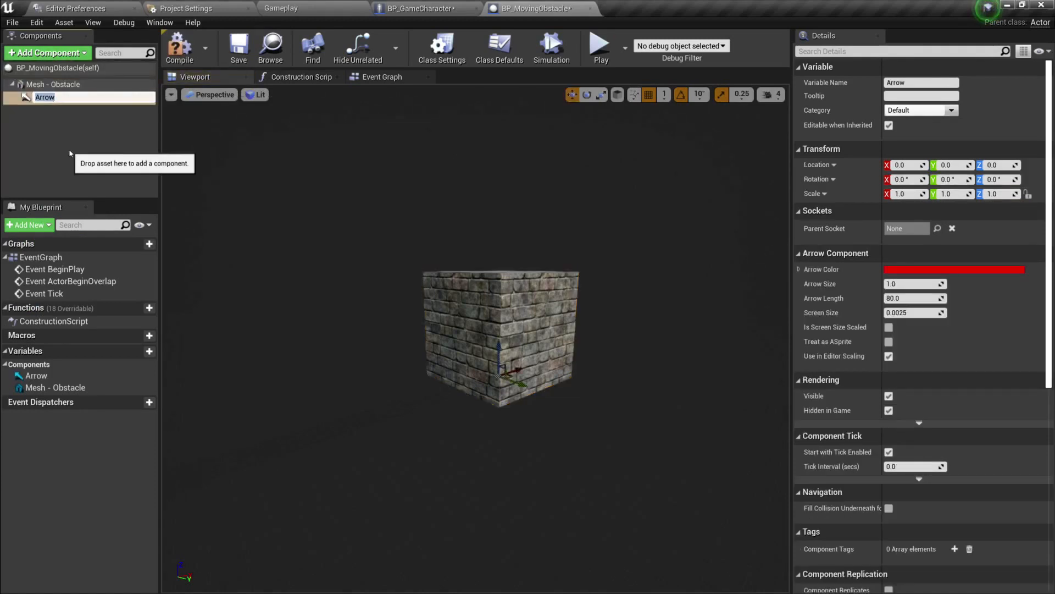
text(Start Point)
key(Return)
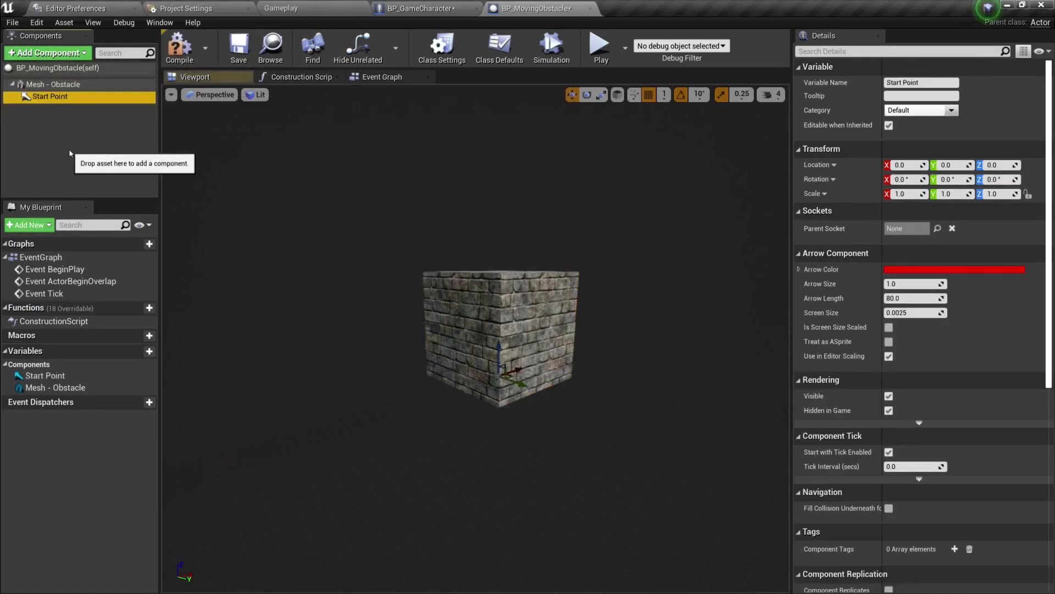
- Duplicate the Start Point arrow, rename the copy "End Point", and compile and save the blueprint
key(ctrl+w)
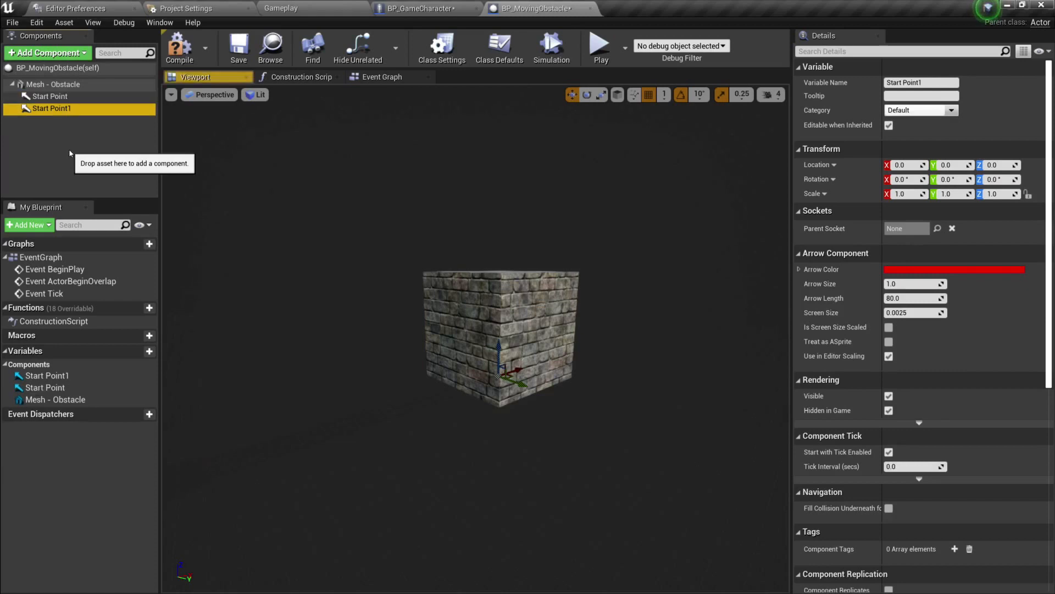
click(80, 110)
key(BackSpace)
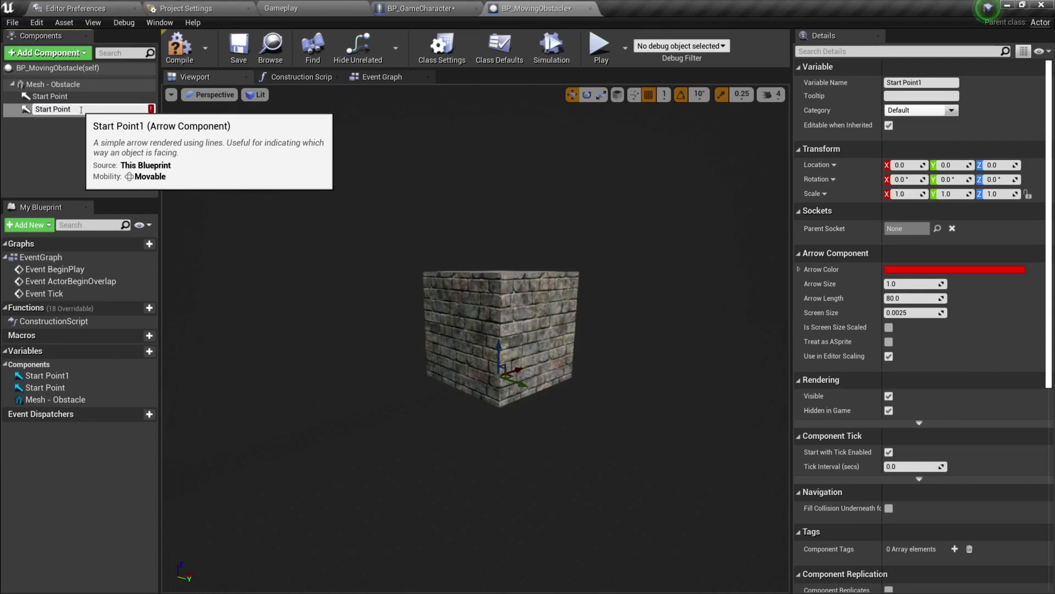
key(Home)
key(Delete)
key(Delete)
key(Delete)
key(Delete)
key(Delete)
key(Delete)
text(End)
key(Return)
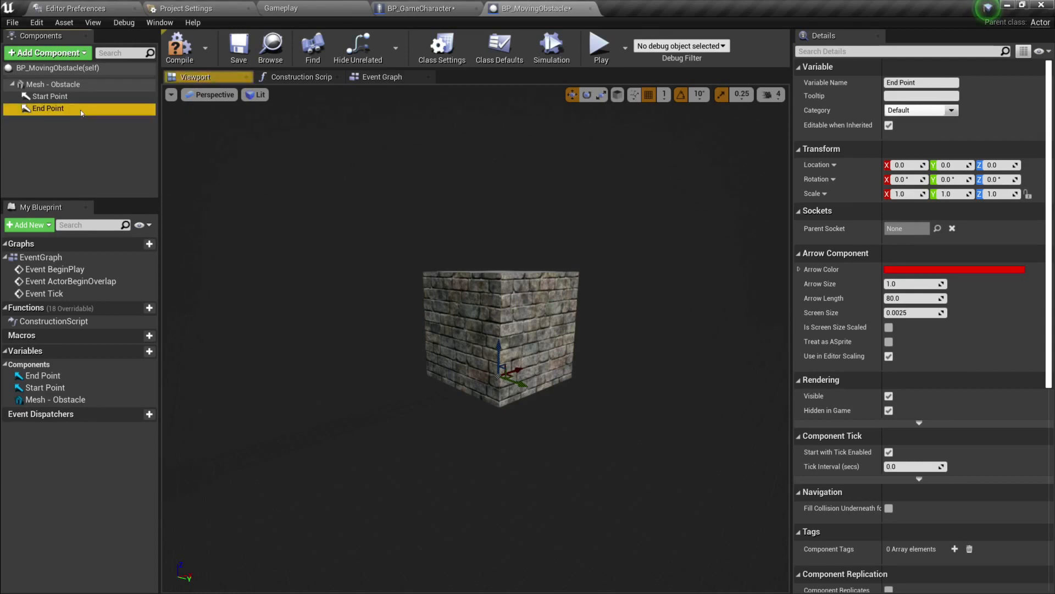
click(179, 46)
click(237, 46)
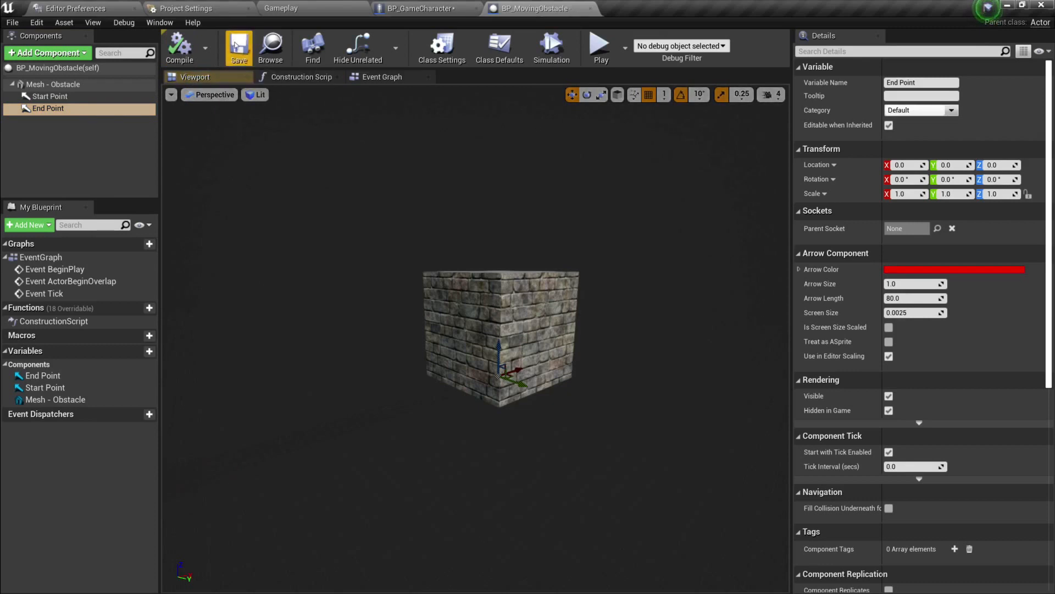
- Set the Start Point arrow's X location to 137
right_drag(351, 219, 621, 272)
click(48, 96)
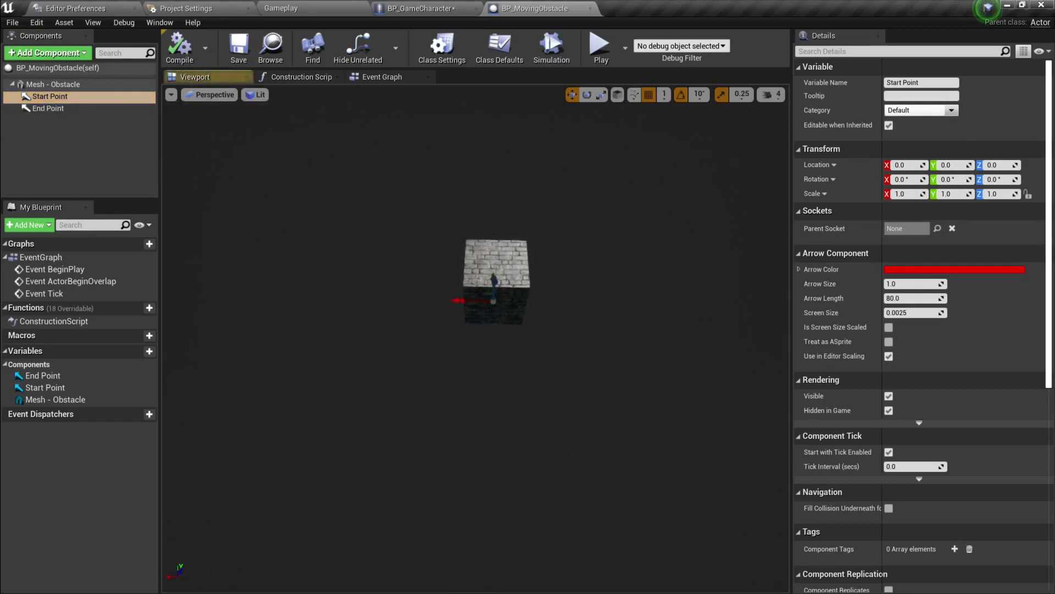
click(48, 84)
click(58, 67)
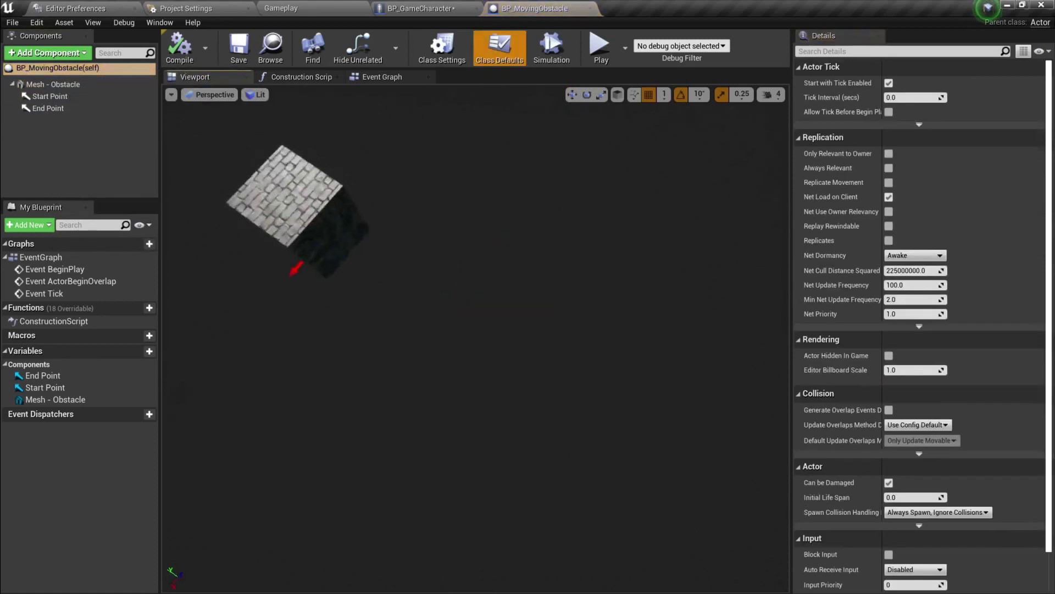
right_drag(473, 262, 498, 260)
click(498, 258)
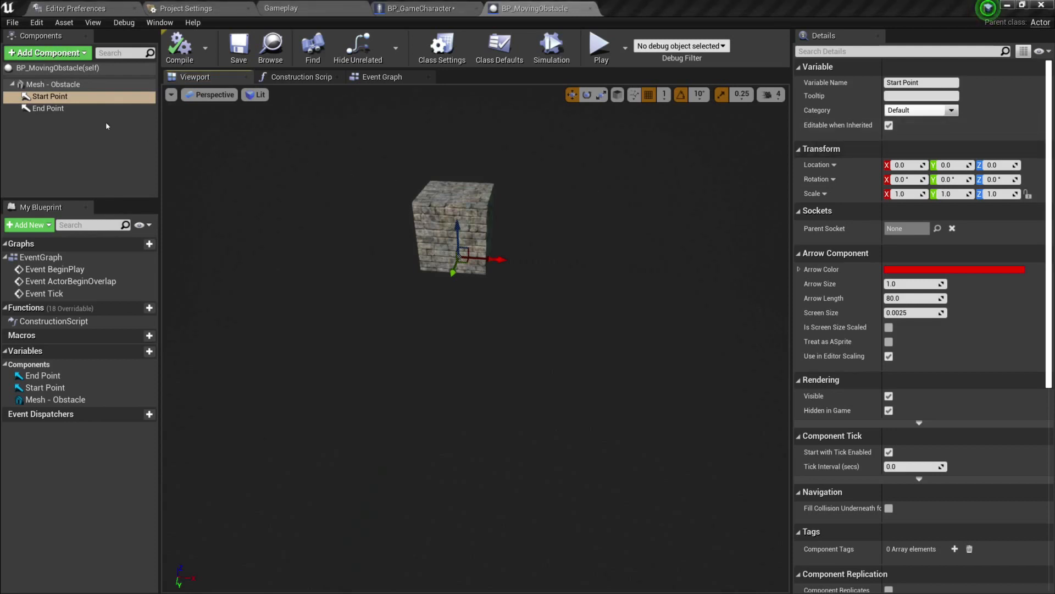
click(902, 165)
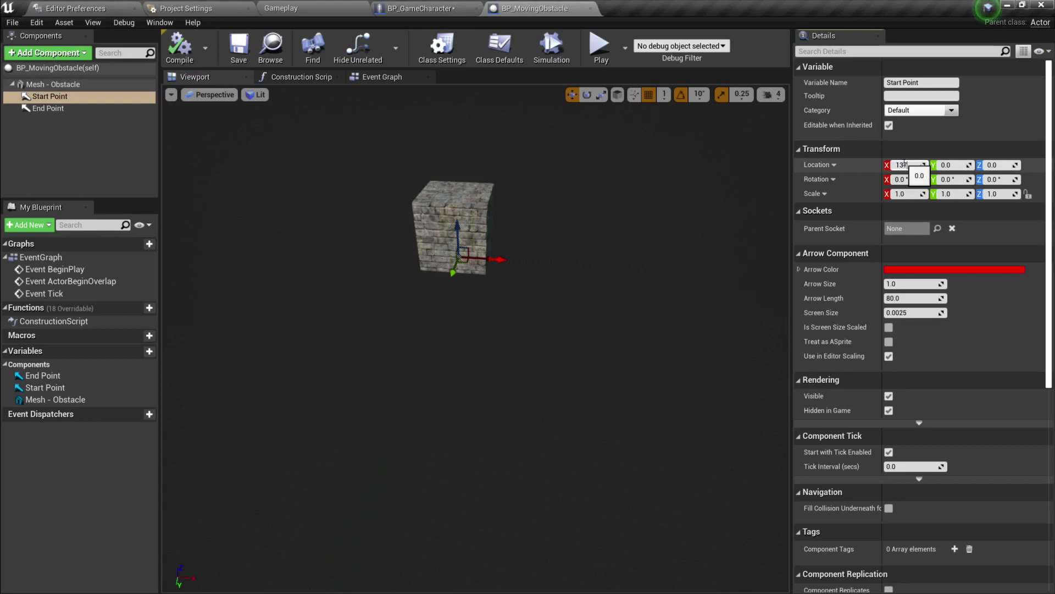
text(137)
key(Return)
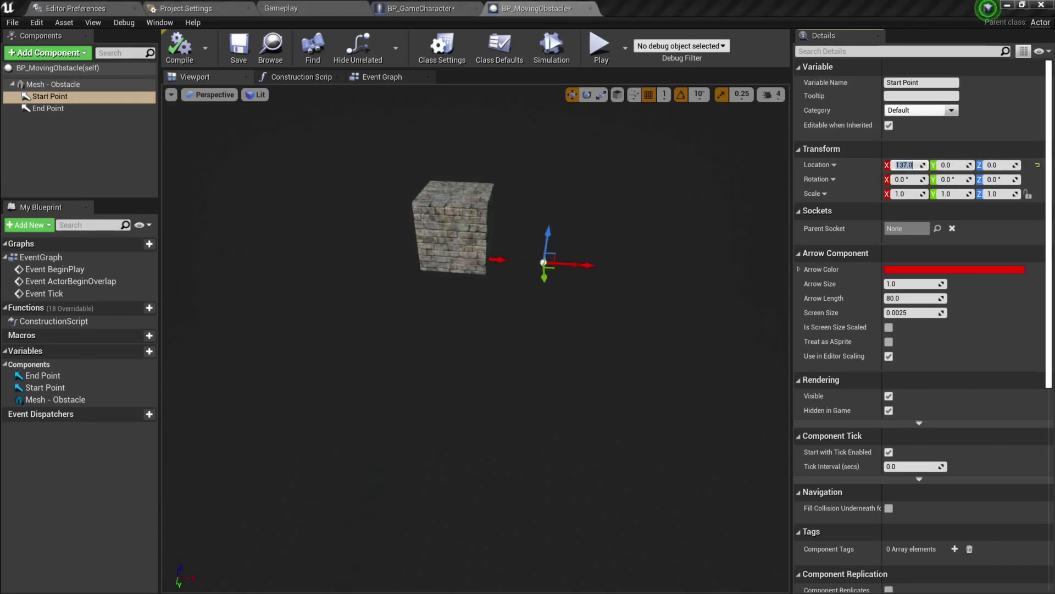
- Set the End Point arrow's X location to -222 and its Z rotation to 180 degrees
click(48, 108)
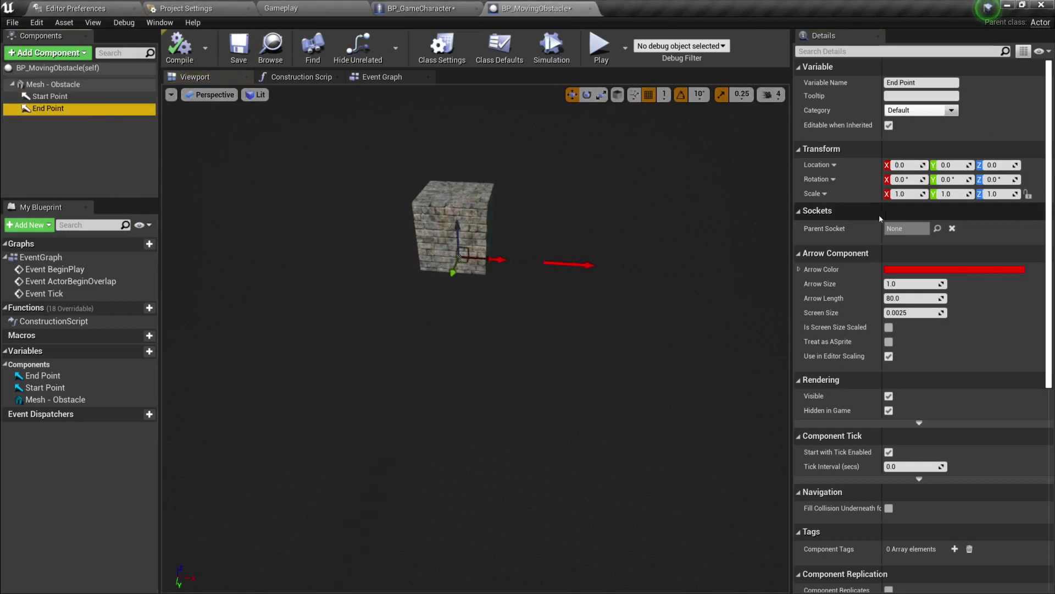
click(908, 165)
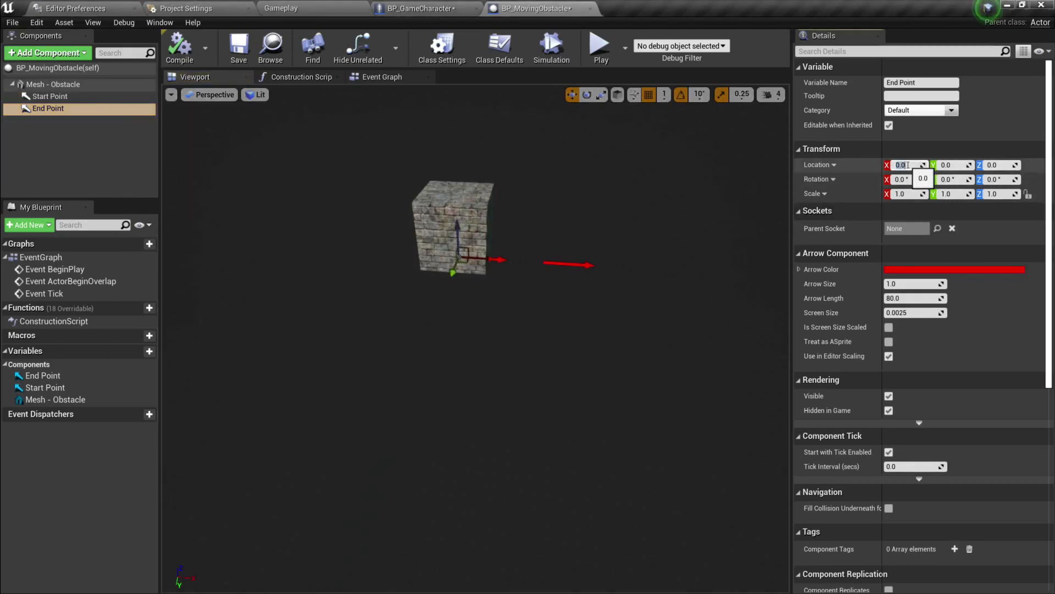
text(-222)
key(Return)
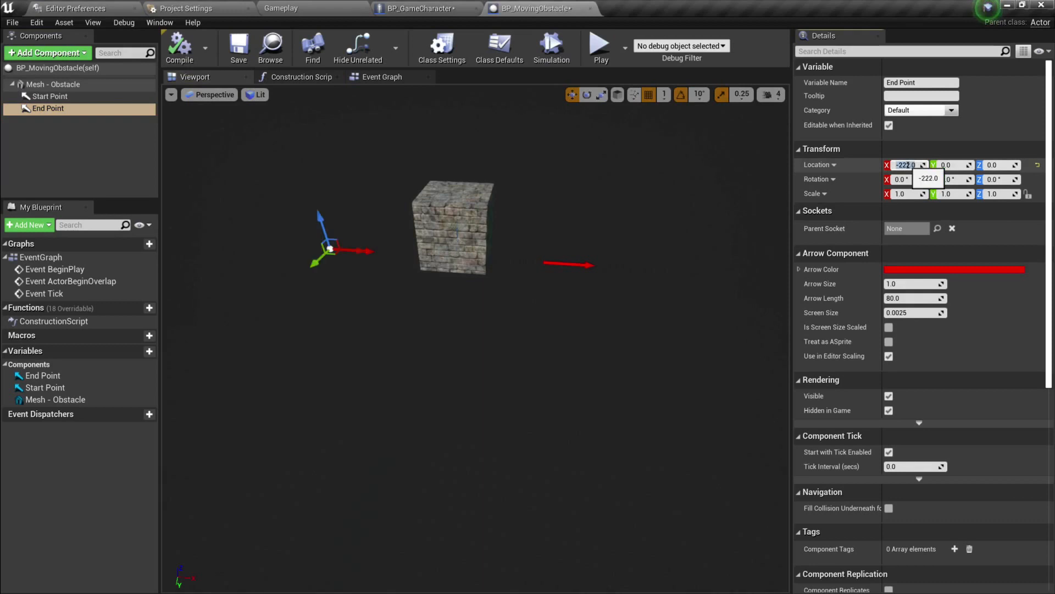
click(993, 179)
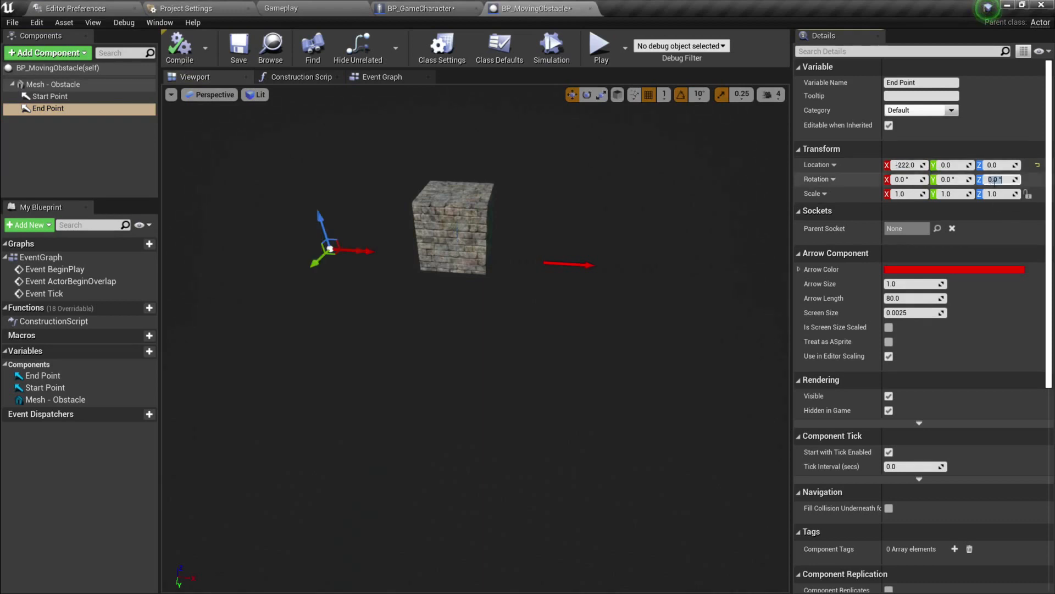
text(180)
key(Return)
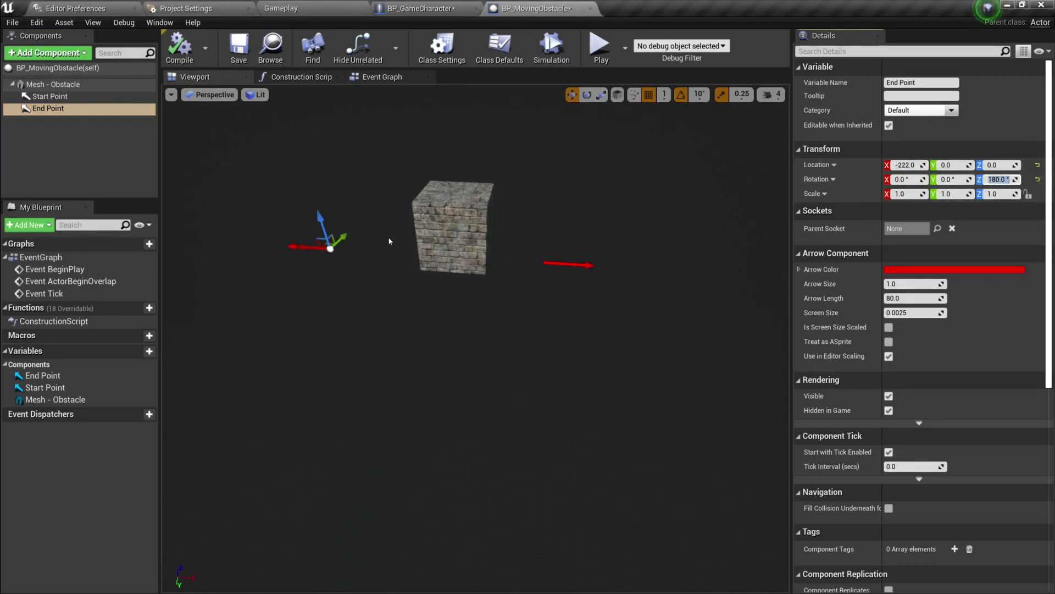
- Set the Start Point arrow's X location to 222 and compile the blueprint
click(55, 84)
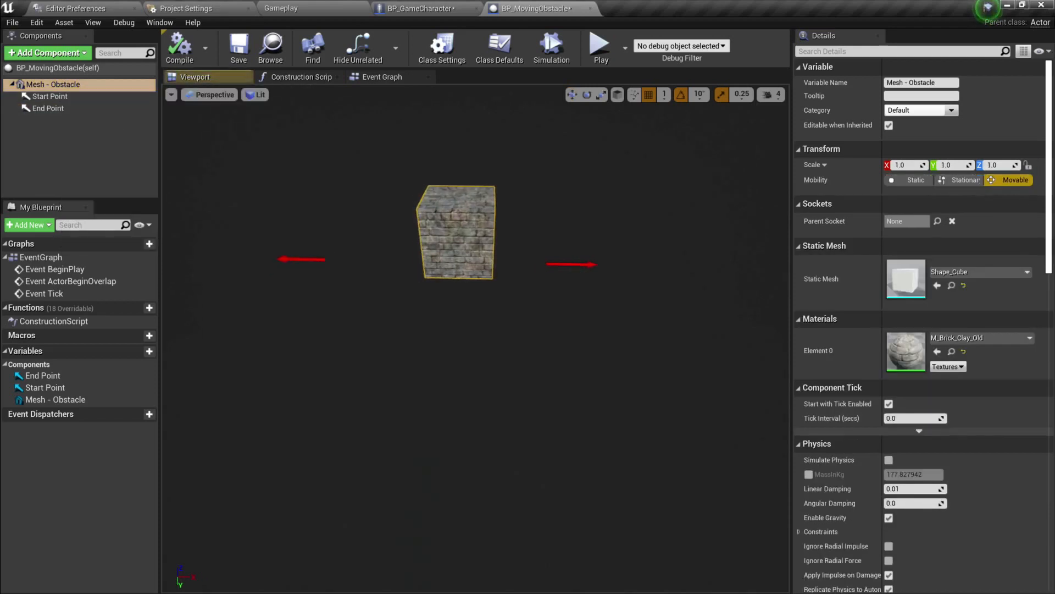
click(49, 96)
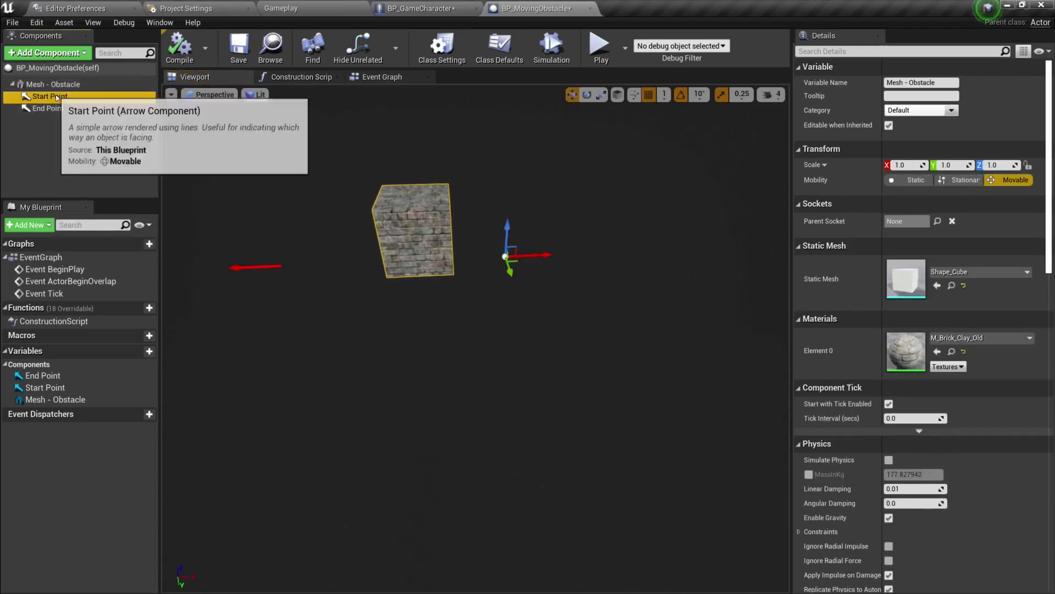
click(893, 164)
text(222)
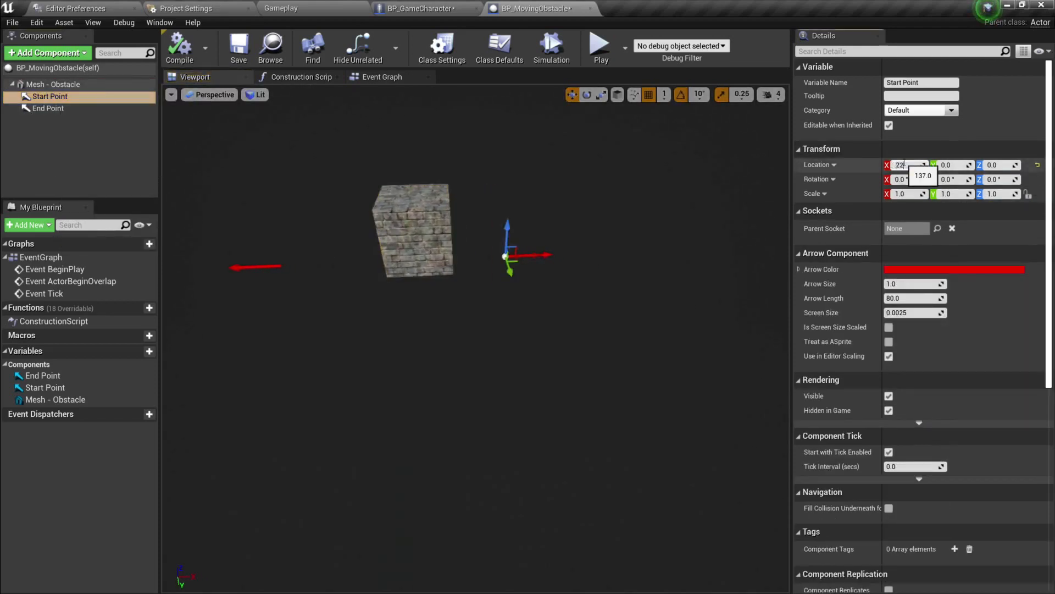
key(Return)
right_drag(730, 242, 666, 228)
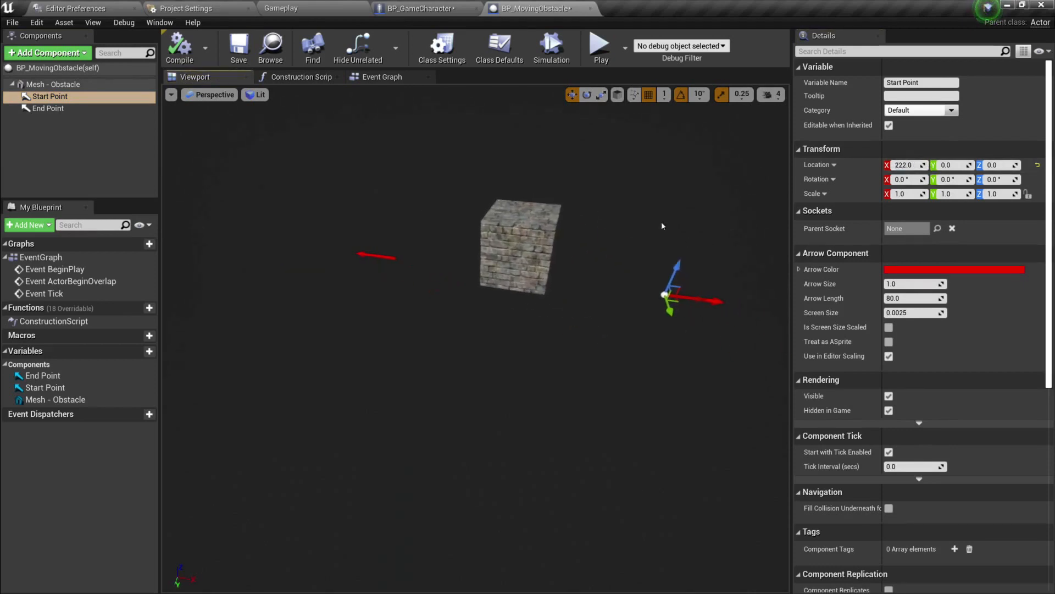
click(180, 50)
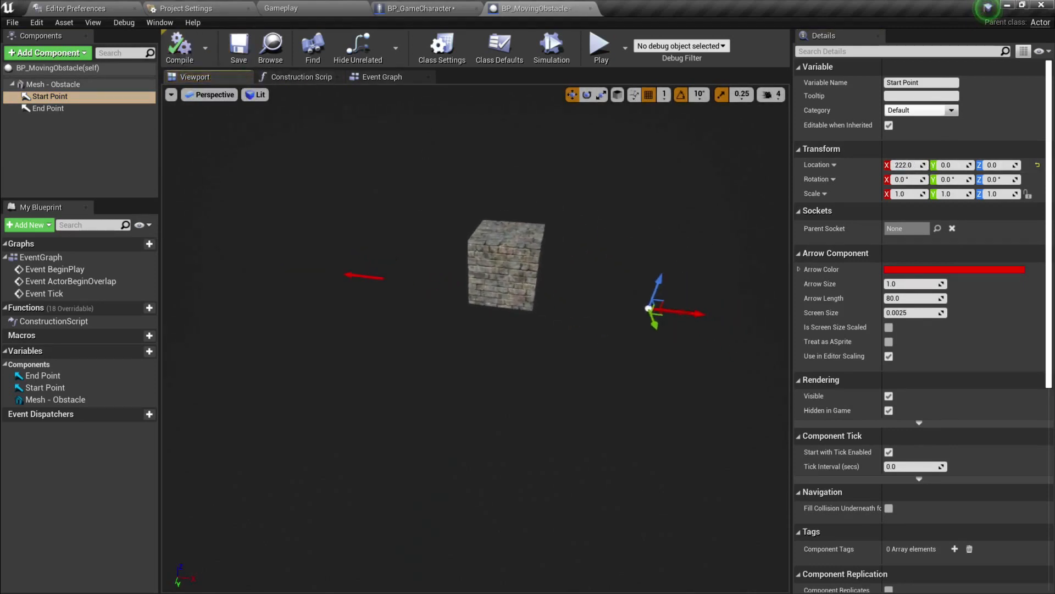
click(88, 175)
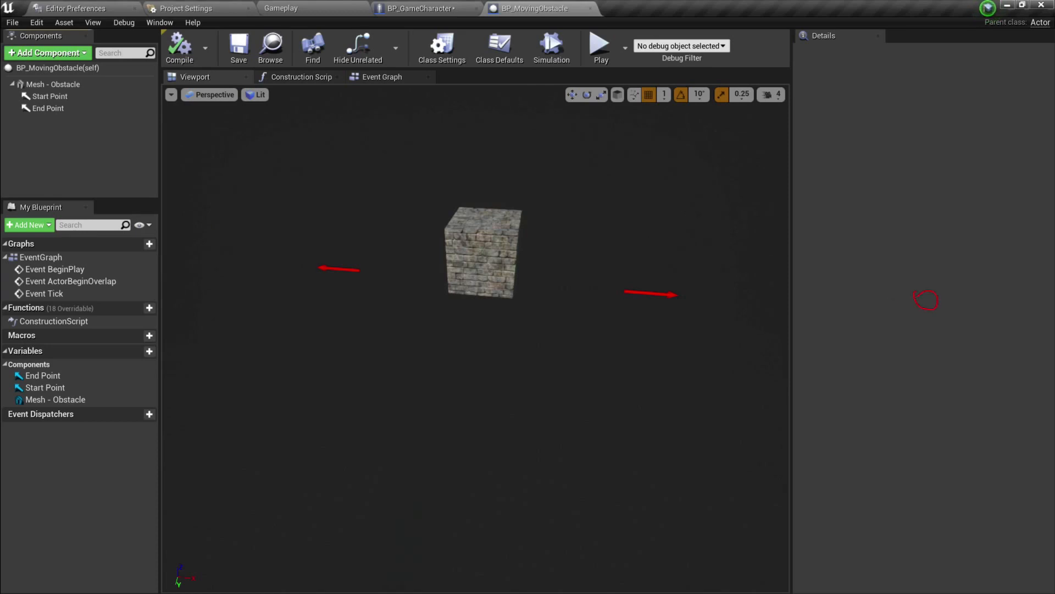
drag(677, 229, 161, 213)
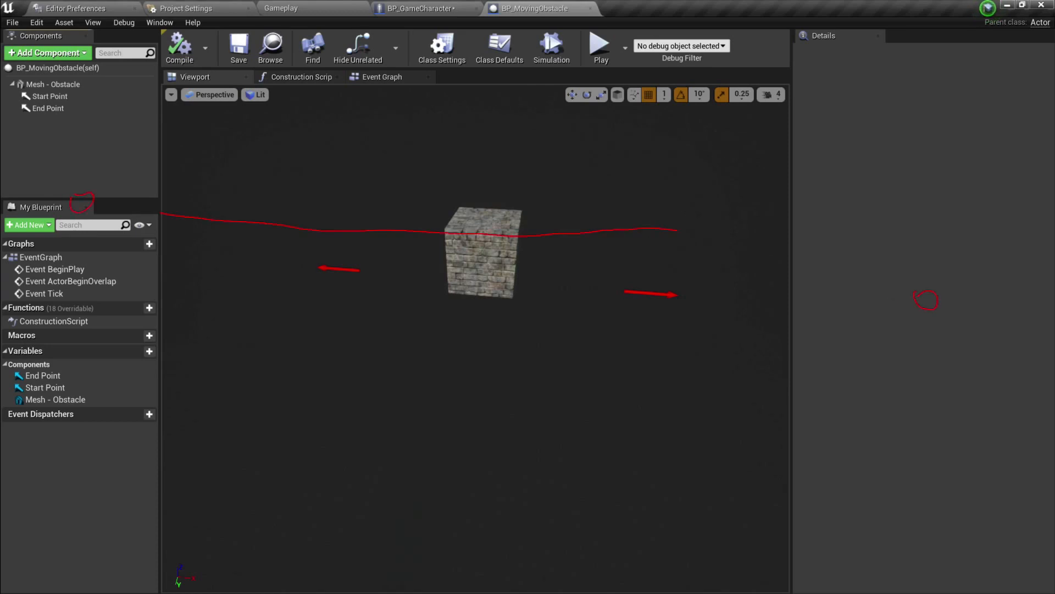
drag(462, 220, 918, 287)
drag(165, 217, 907, 272)
key(Escape)
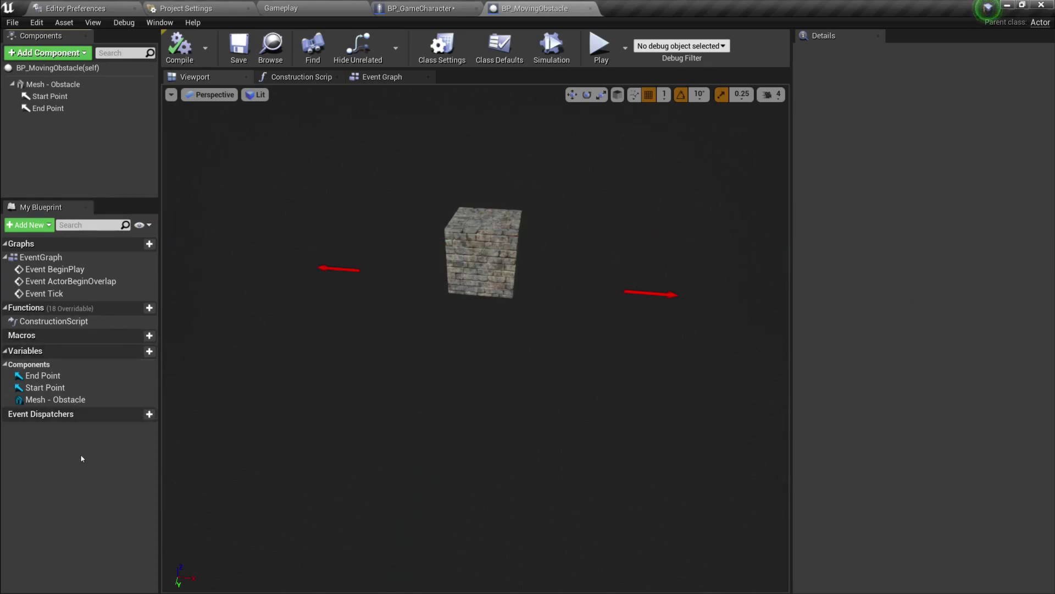
- Add two new variables to the blueprint named "Frame Time" and "Movement Speed"
click(129, 355)
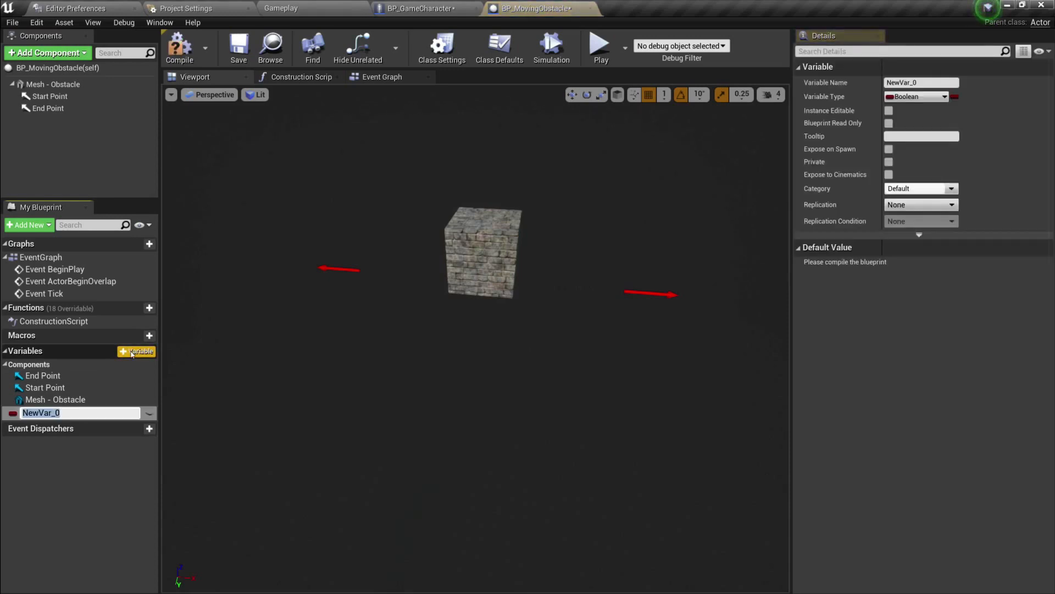
text(Frame Time)
key(Return)
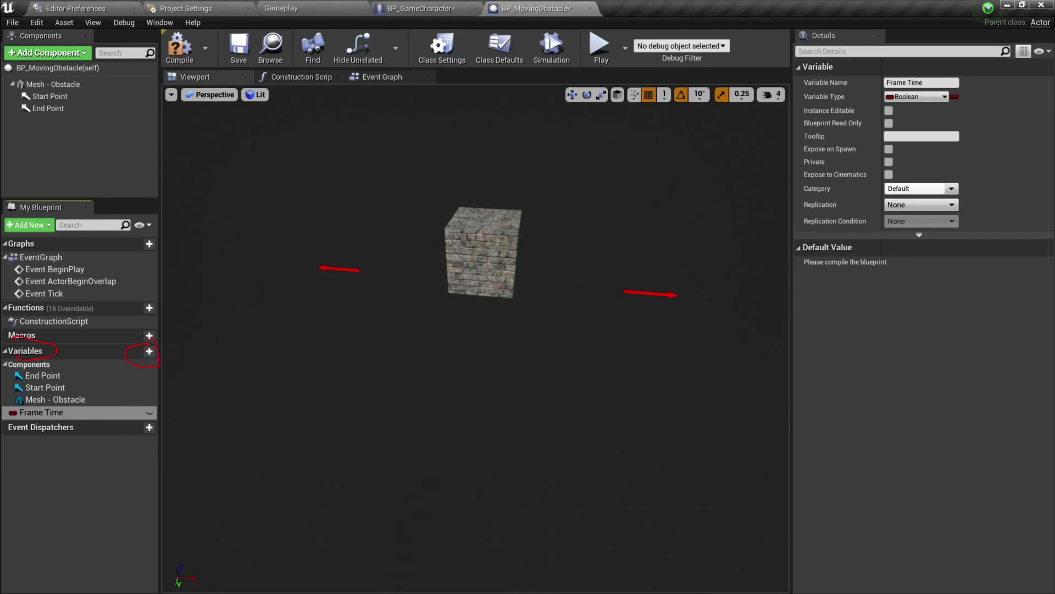
click(146, 353)
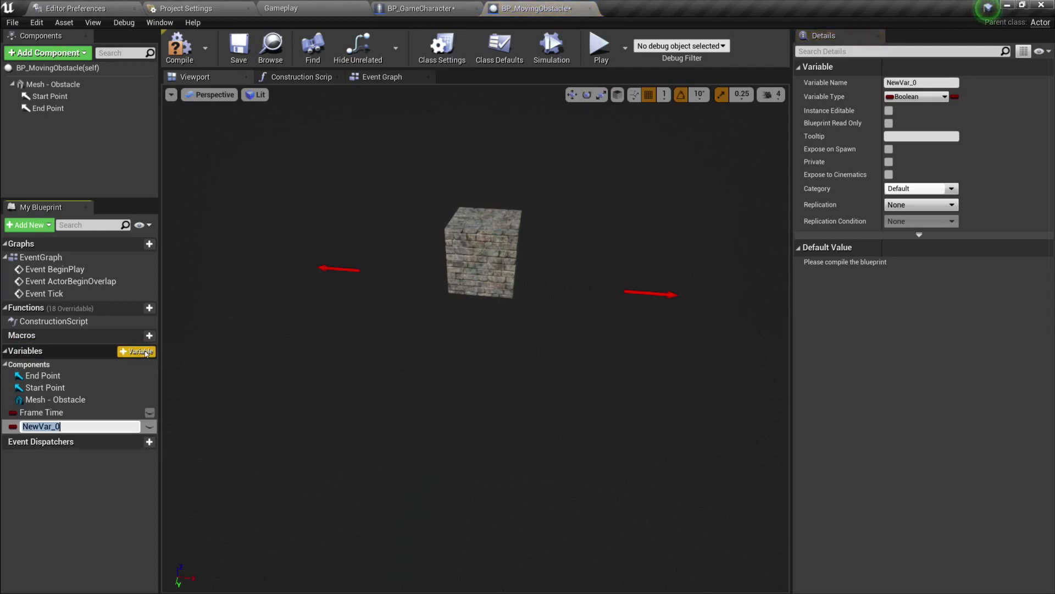
text(Movement Speed)
key(Return)
- Add two more blueprint variables named "Current Location" and "Target Location"
click(146, 353)
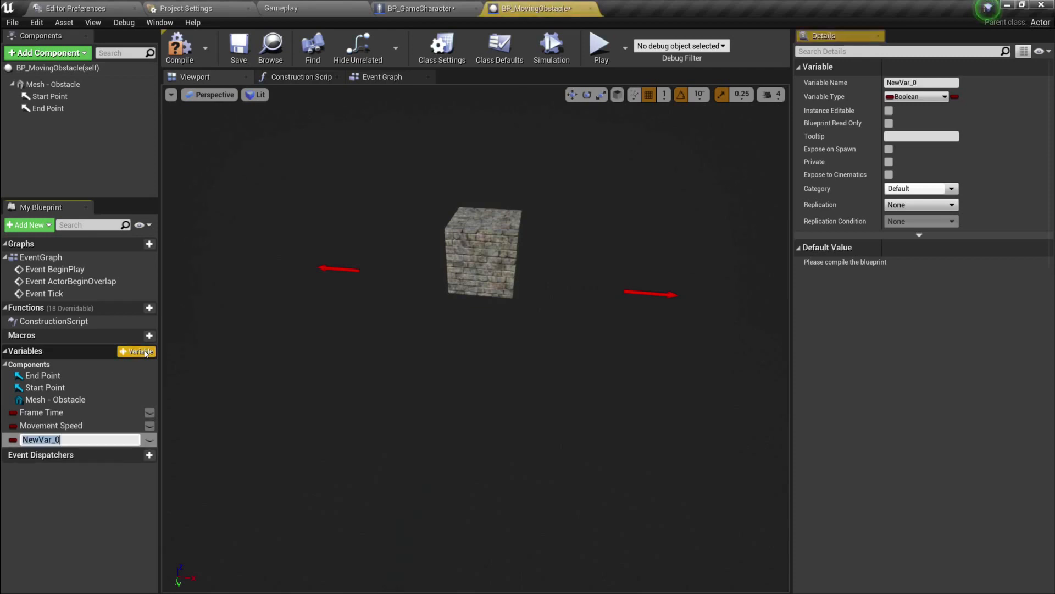
text(Current Loc)
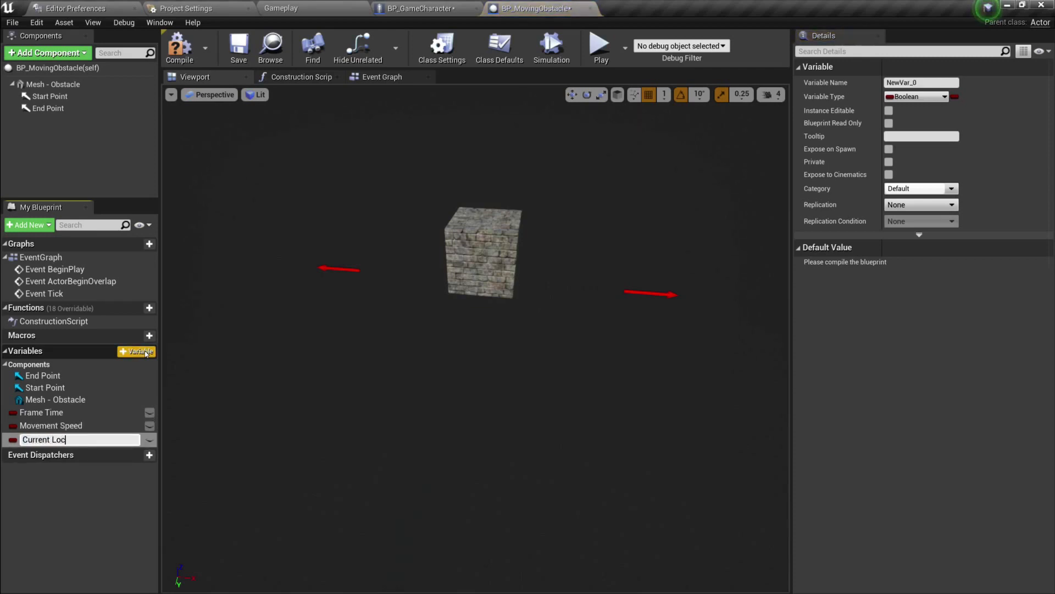
text(ation)
key(Return)
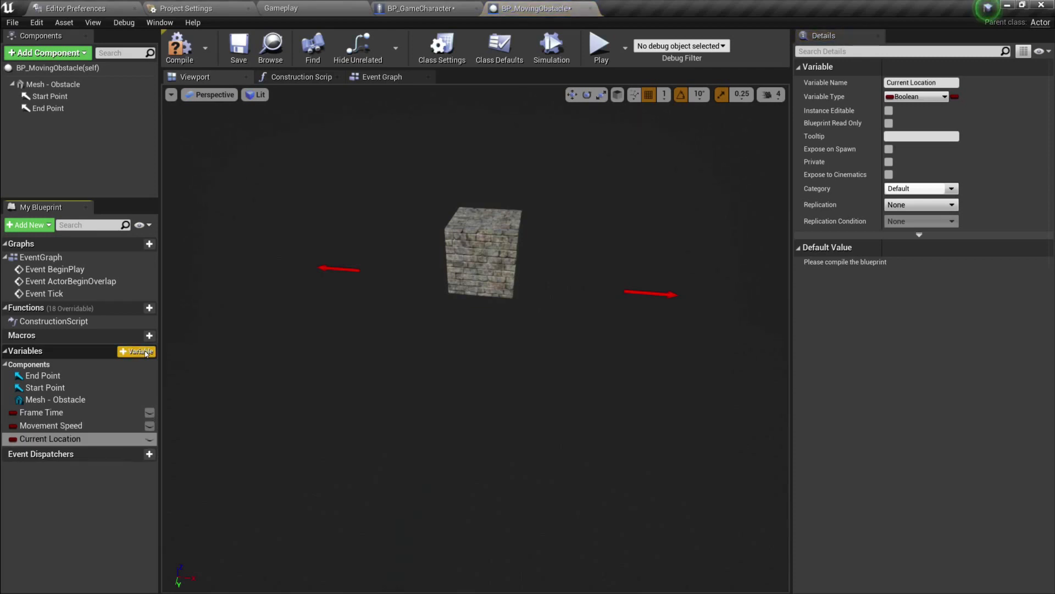
click(146, 353)
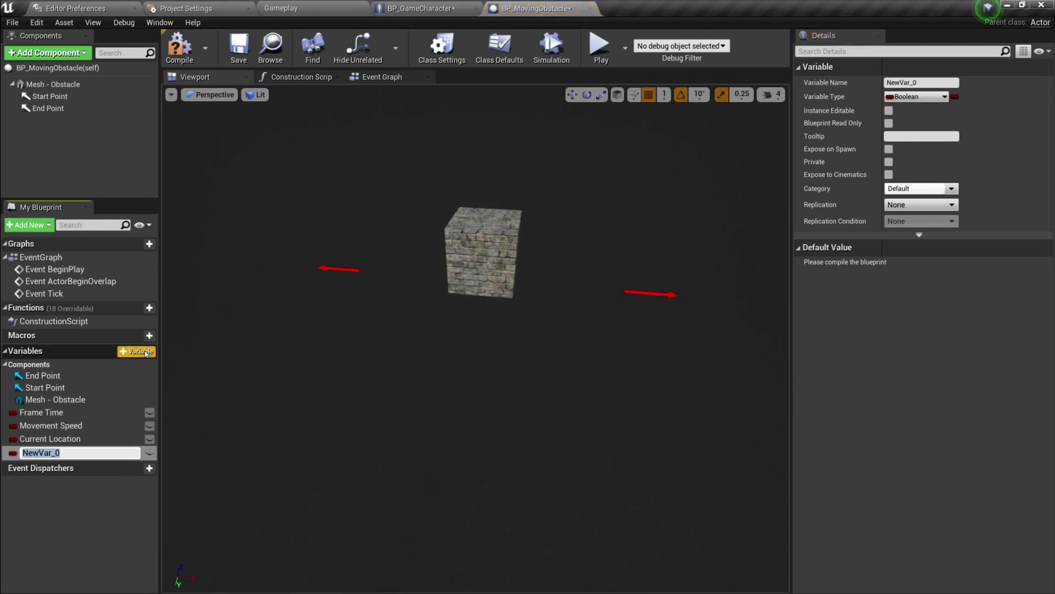
text(Target Location)
key(Return)
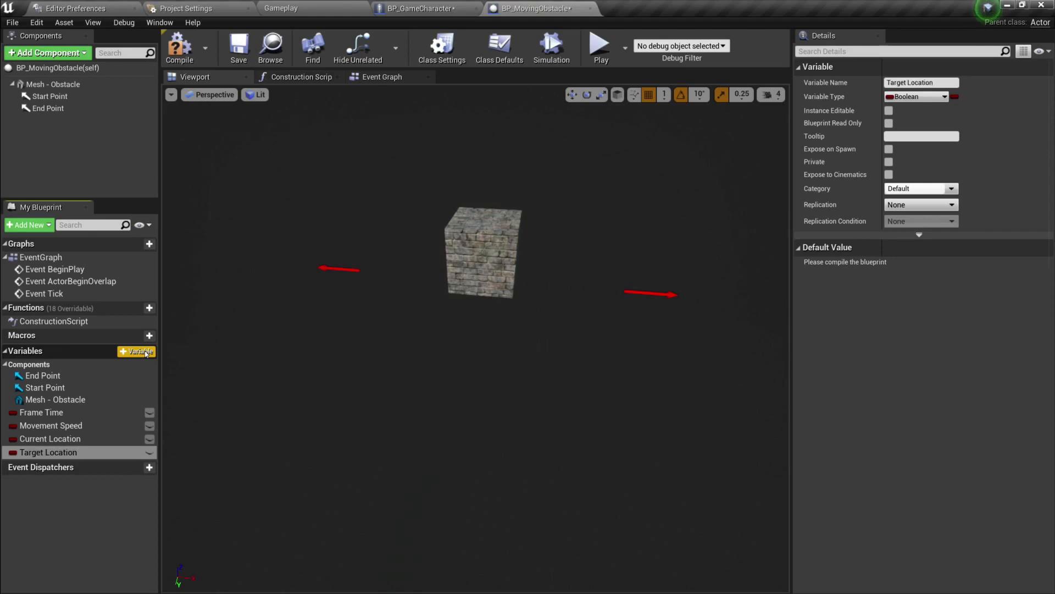
- Create the variables "Move To Start Point" and "Start Point Location" in the blueprint
click(147, 353)
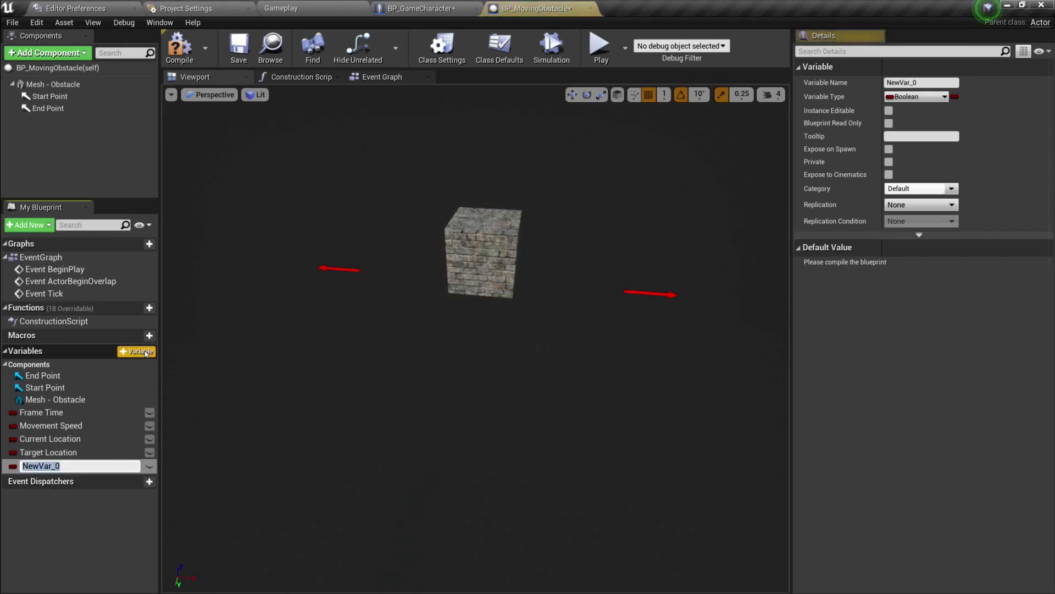
text(Move)
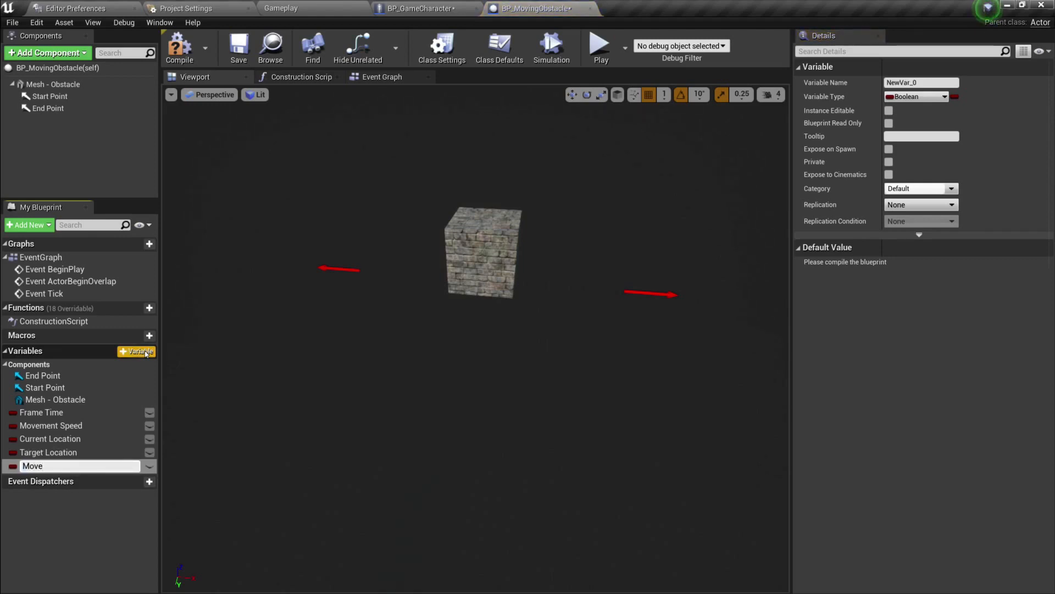
text( To Start Point)
key(Return)
click(141, 350)
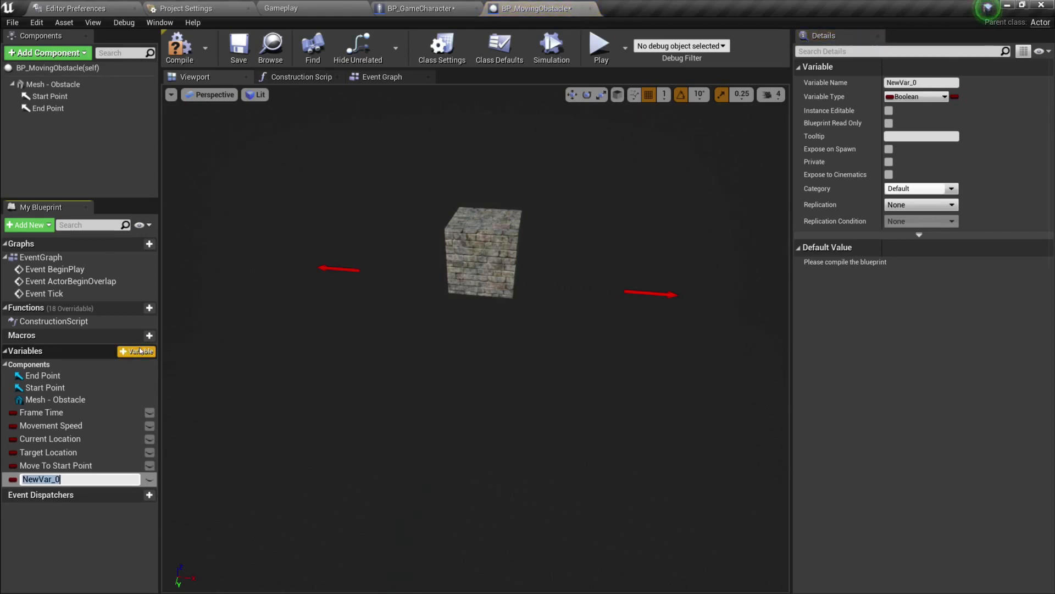
text(St)
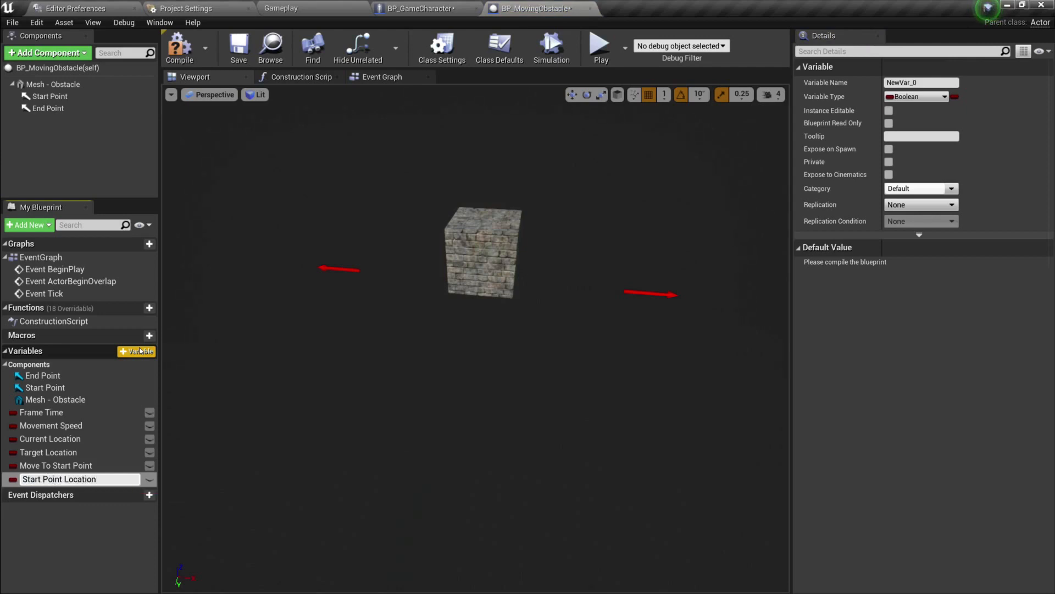
text(art Point Location)
key(Return)
- Add a variable named "End Point Location" and compile the blueprint
click(141, 351)
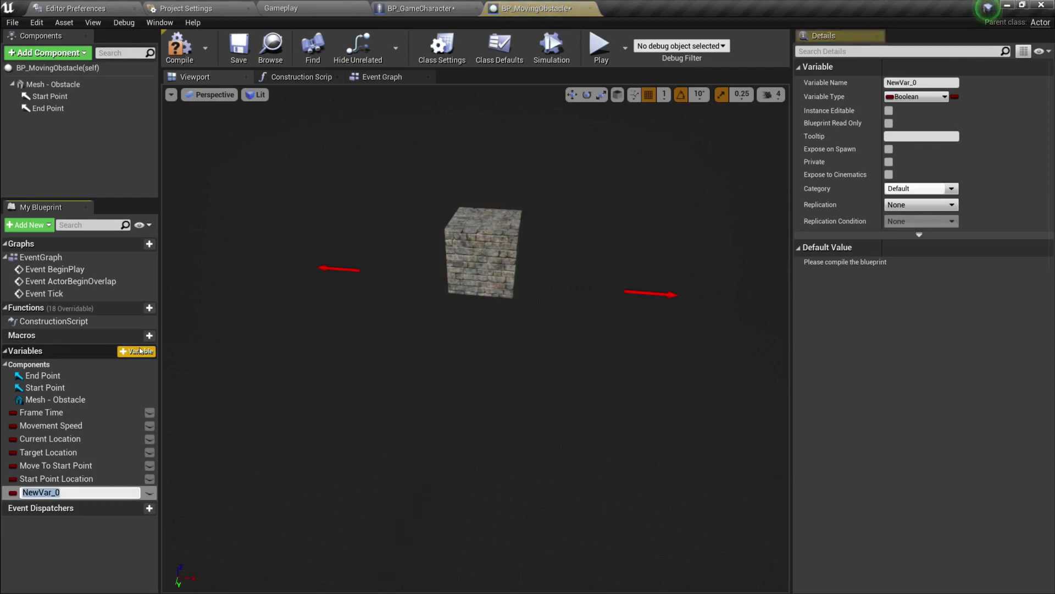
text(End Point)
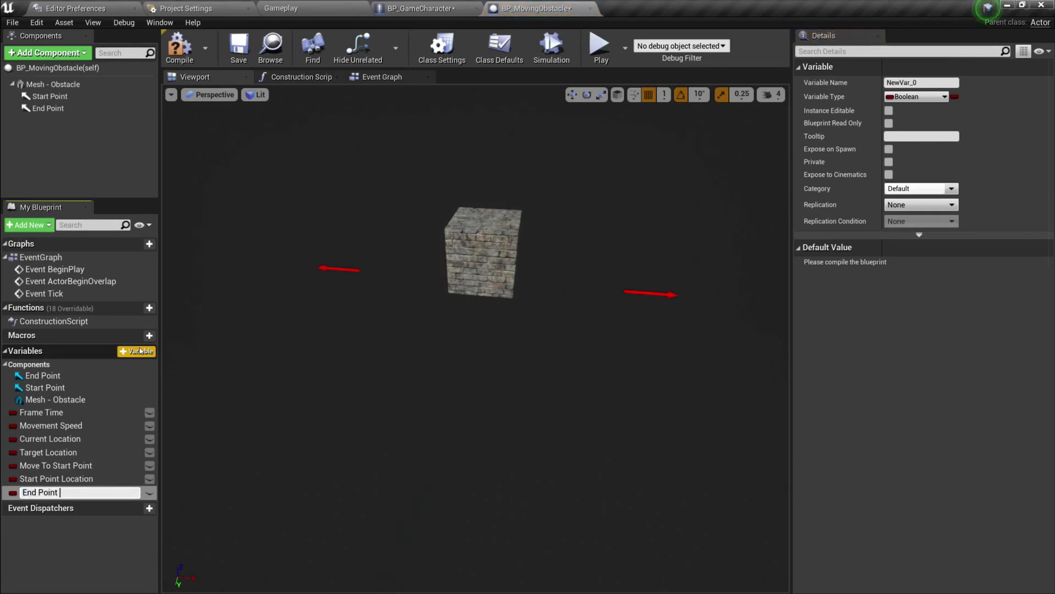
text( Location)
key(Return)
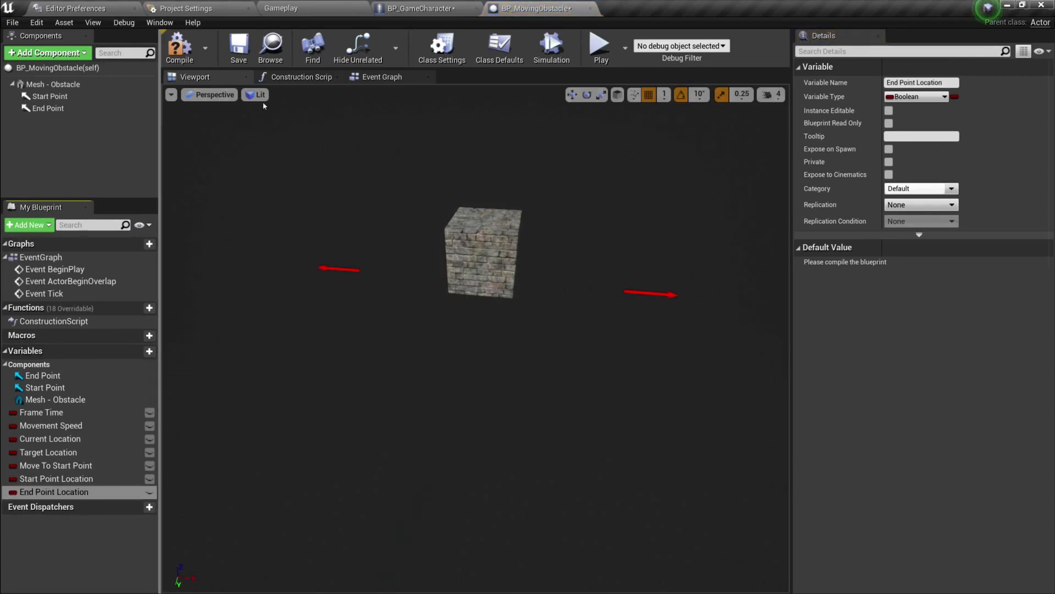
click(190, 52)
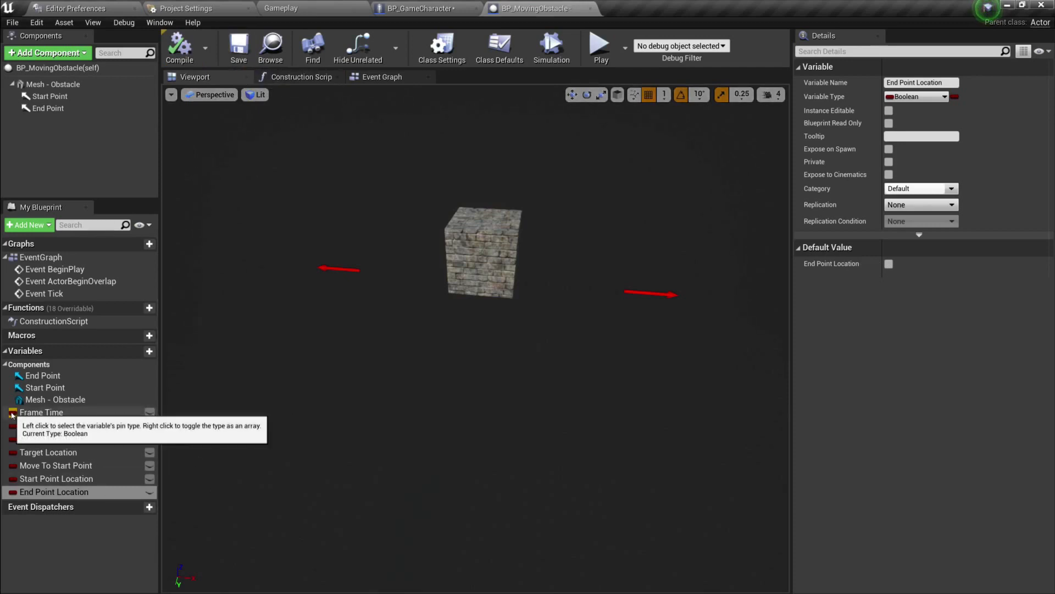
- Change the Frame Time variable's type to Float
click(24, 417)
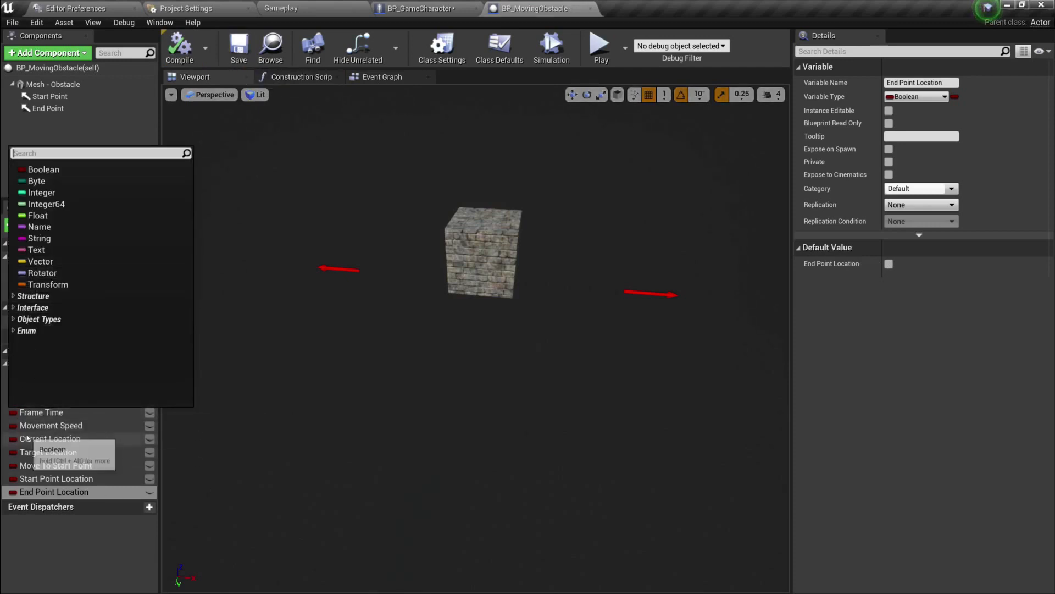
click(40, 522)
click(62, 412)
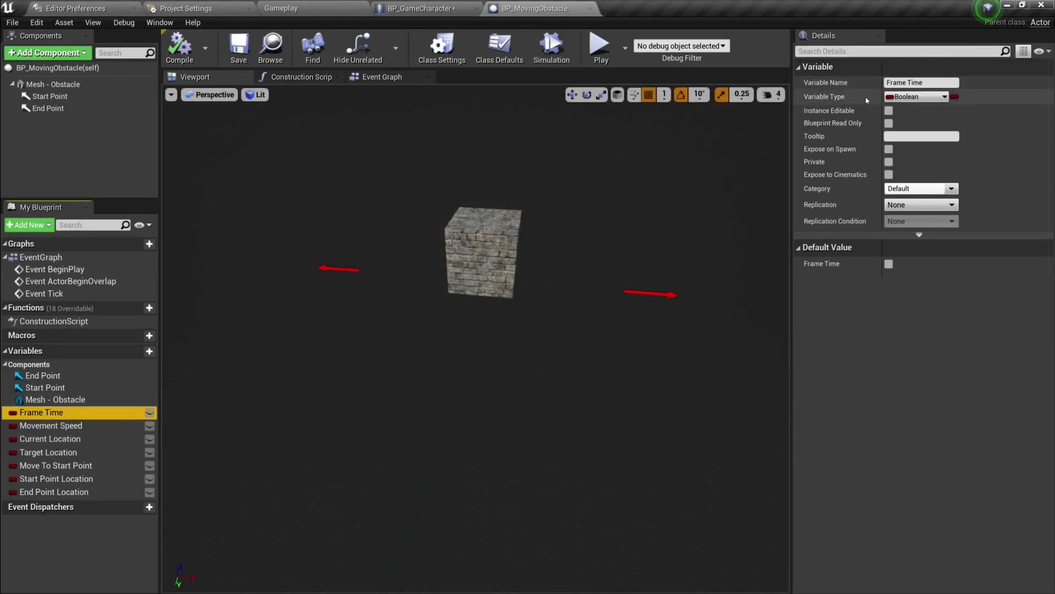
click(917, 97)
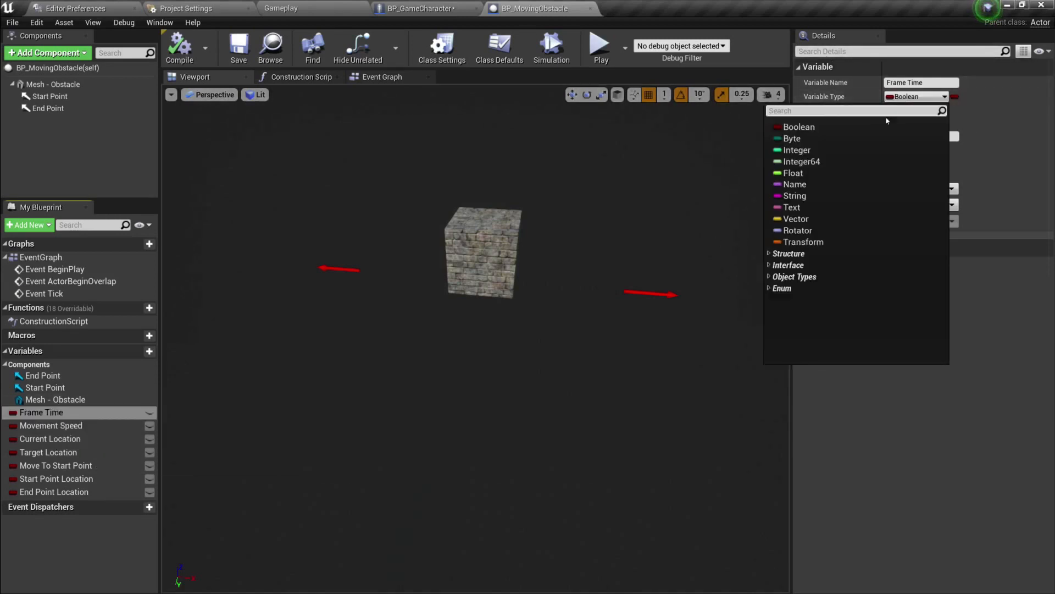
click(793, 173)
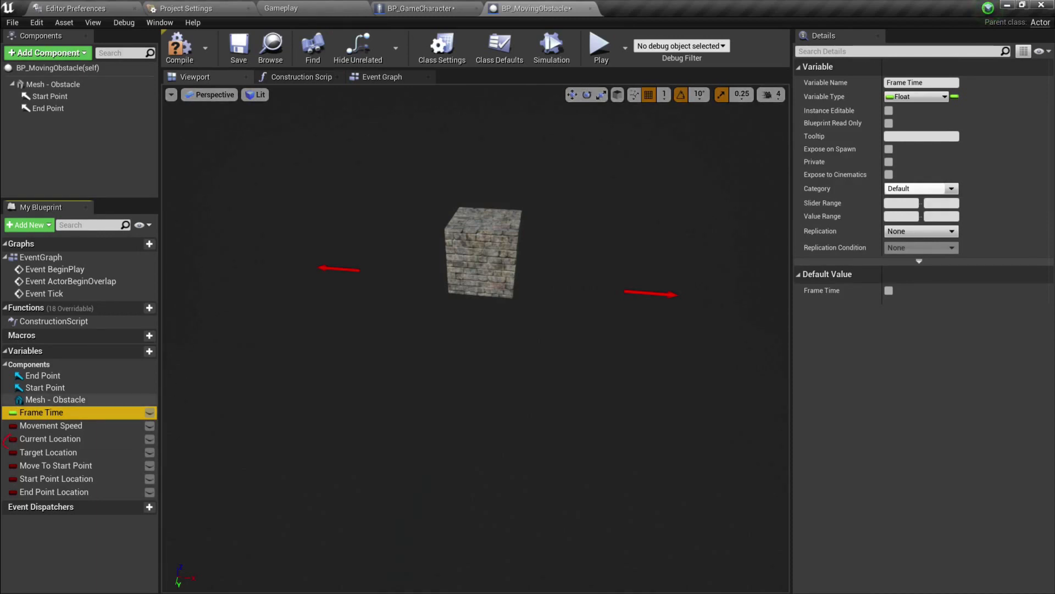
- Change the Movement Speed variable's type to Float
click(12, 439)
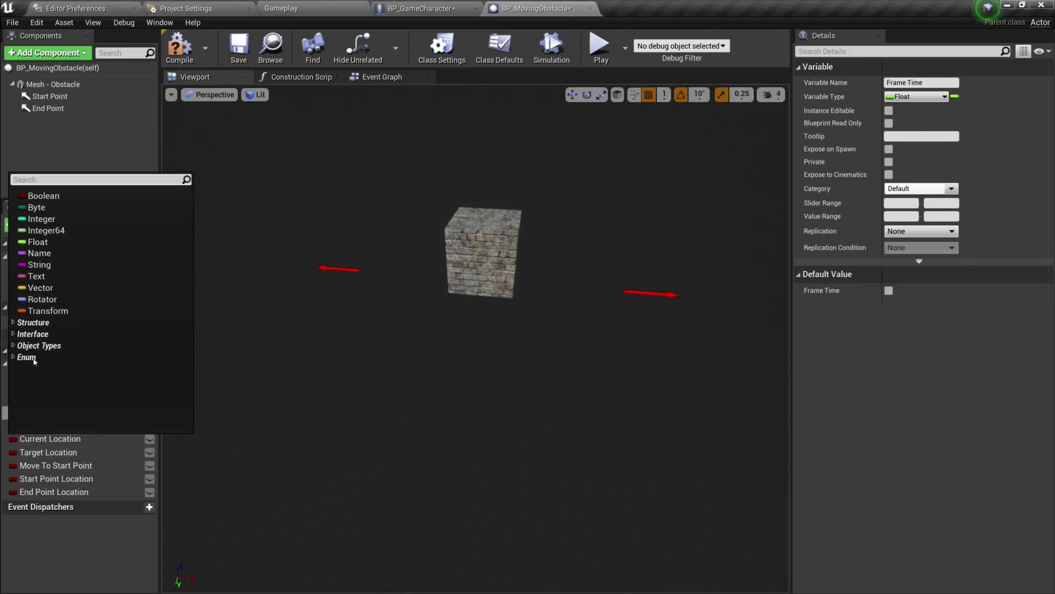
click(40, 543)
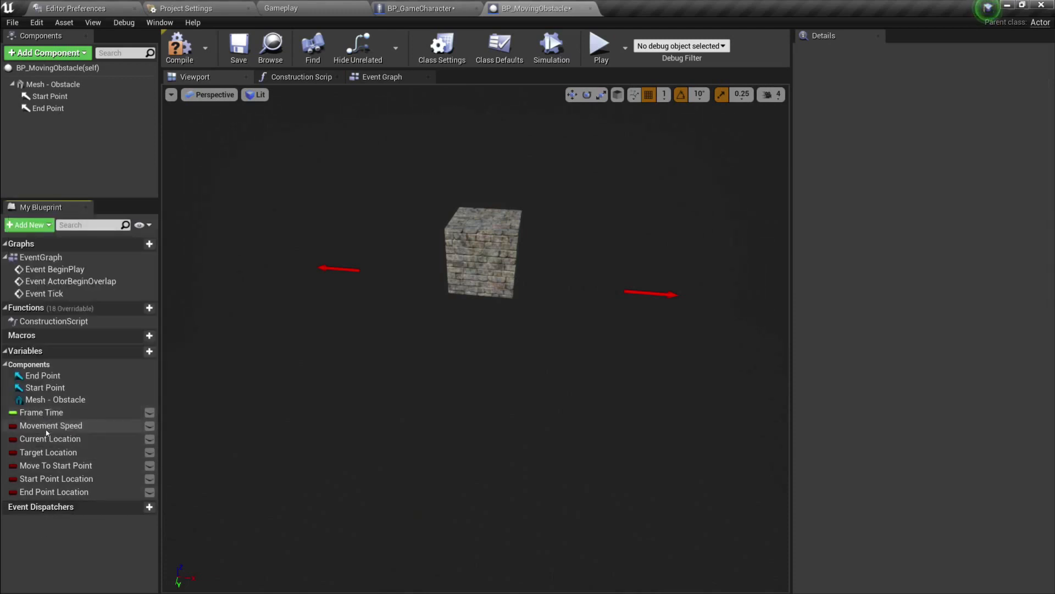
click(12, 426)
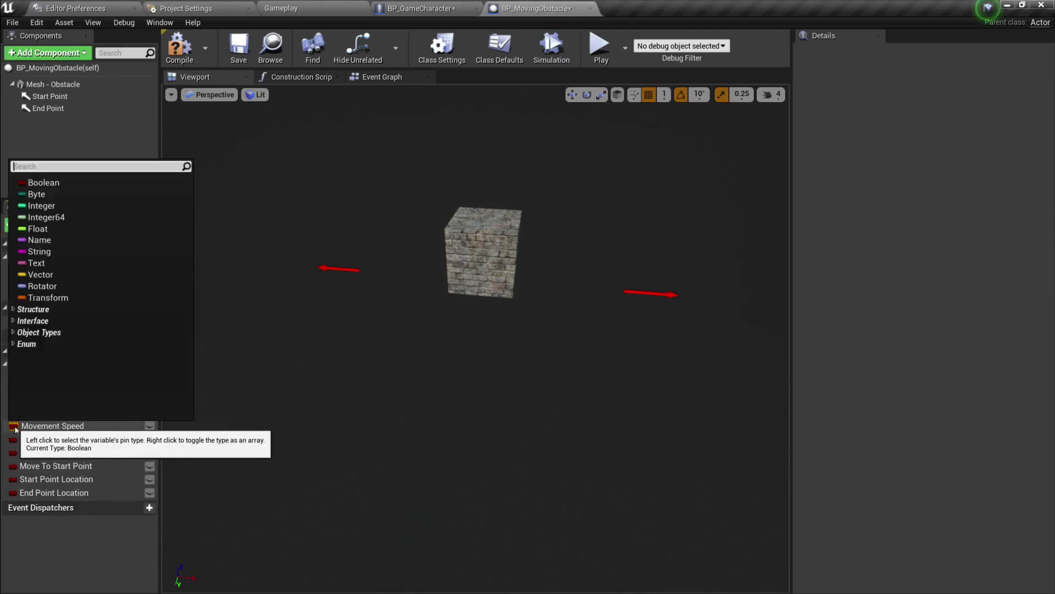
click(37, 229)
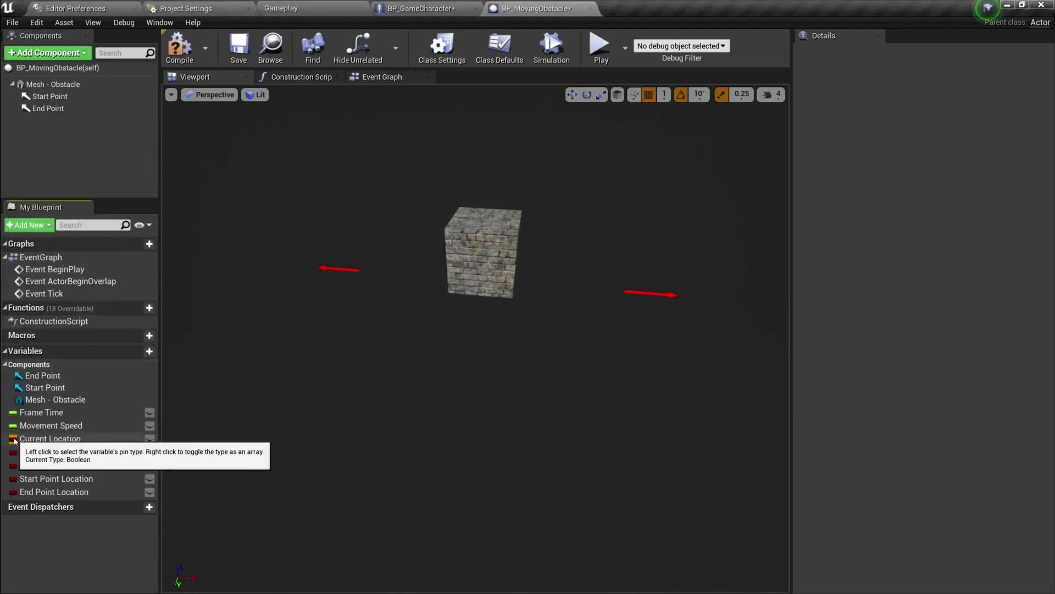
- Change the types of the Current Location and Target Location variables to Vector
click(12, 438)
click(41, 287)
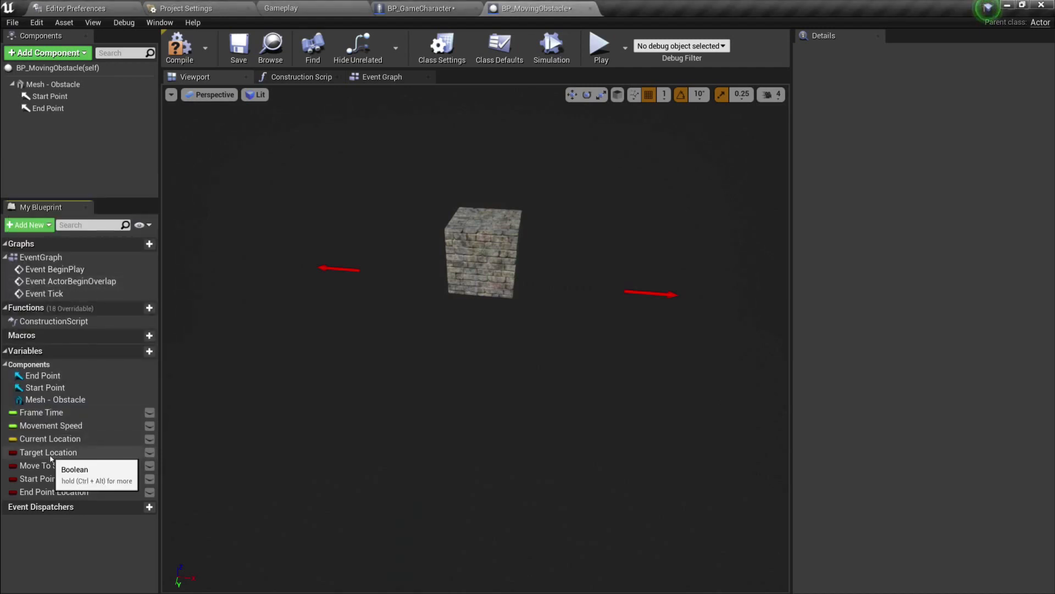
click(12, 452)
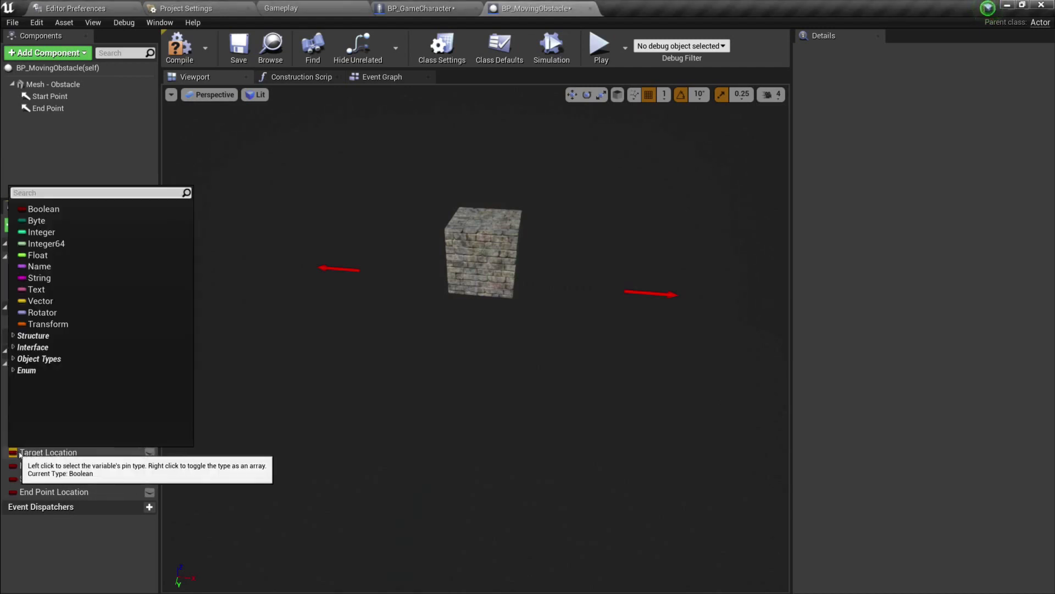
click(54, 301)
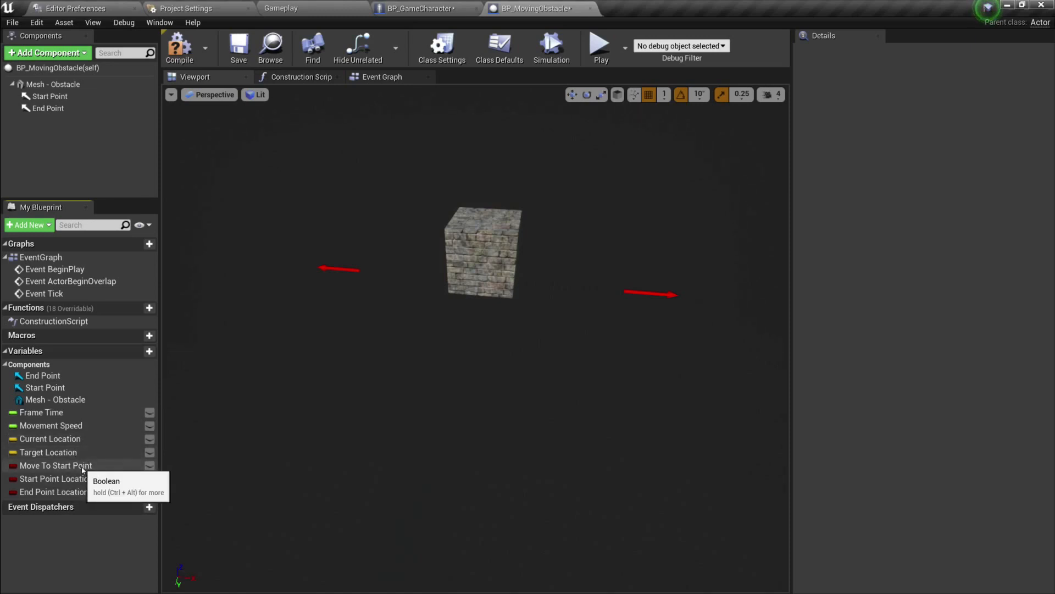
- Change the Start Point Location and End Point Location variables' types to Vector and compile the blueprint
click(50, 96)
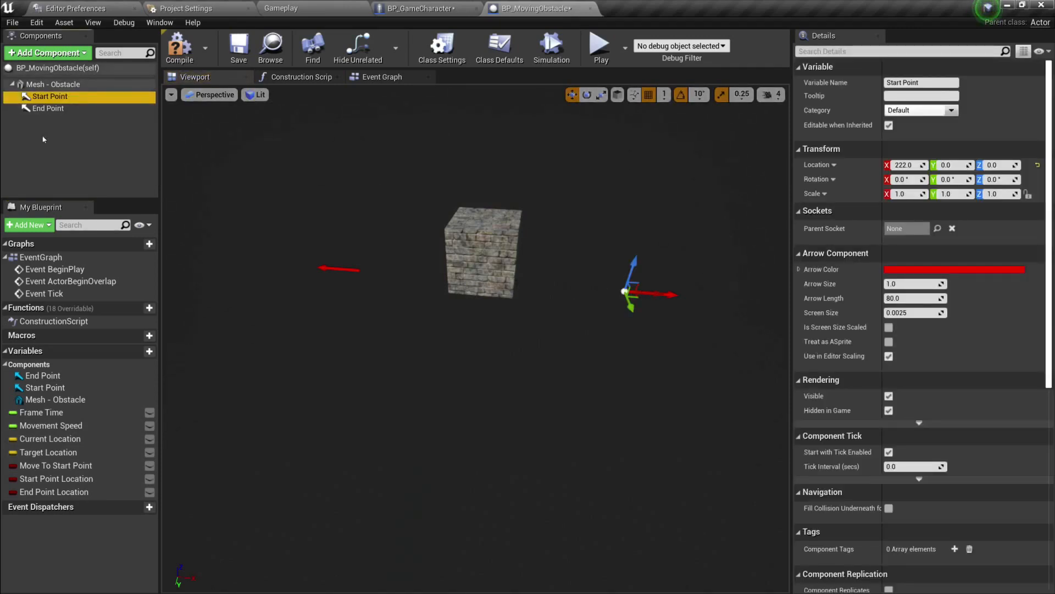
click(47, 108)
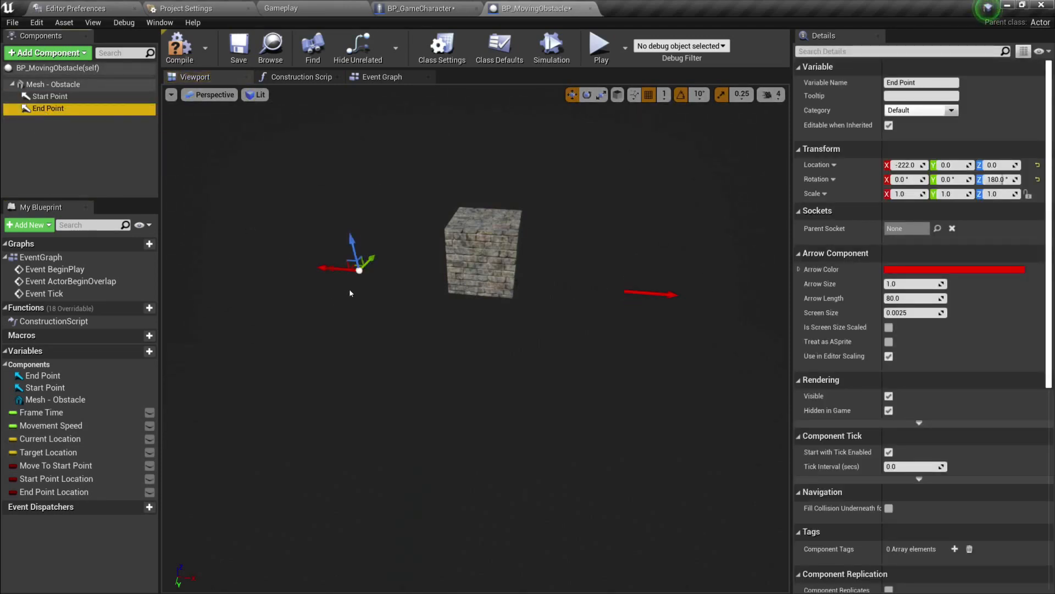
click(56, 478)
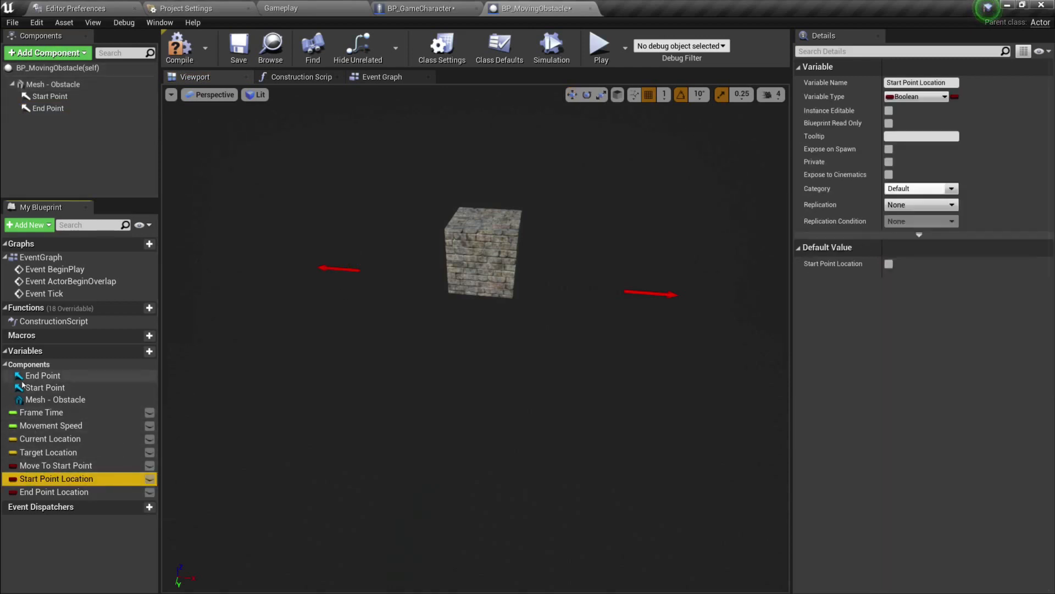
click(13, 479)
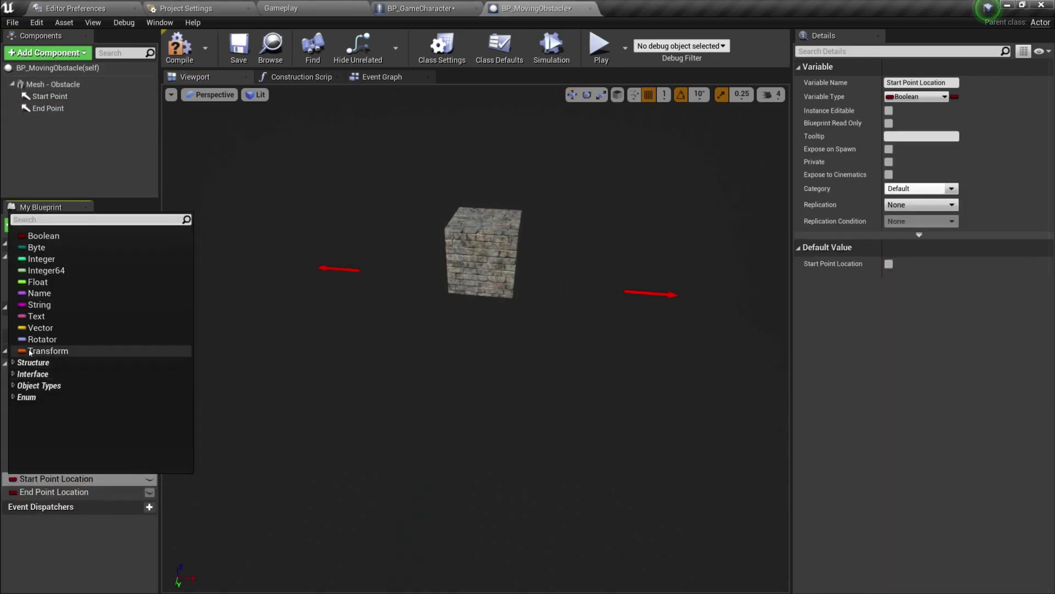
click(42, 334)
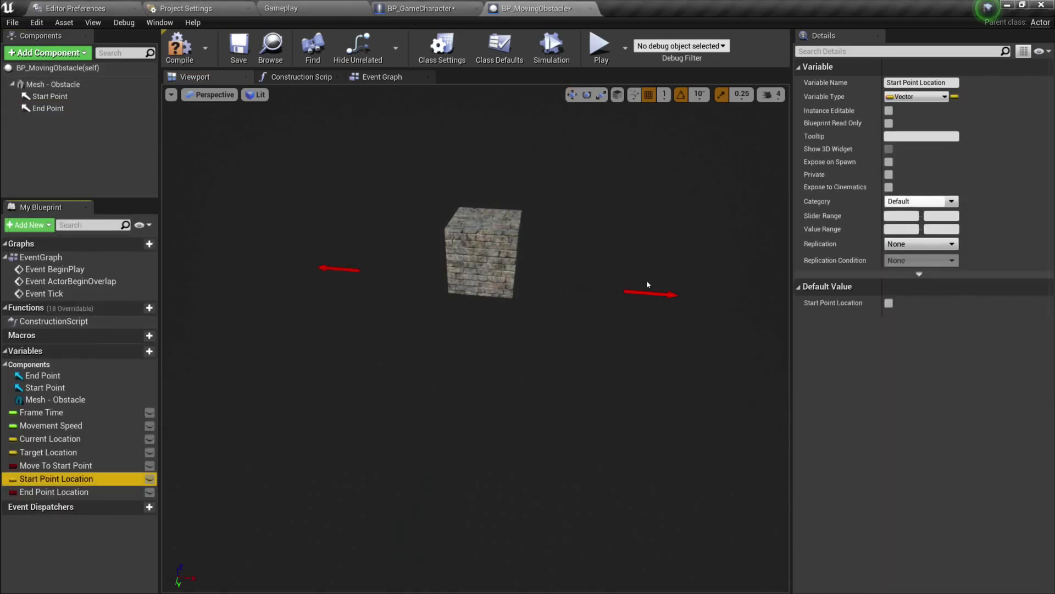
click(12, 492)
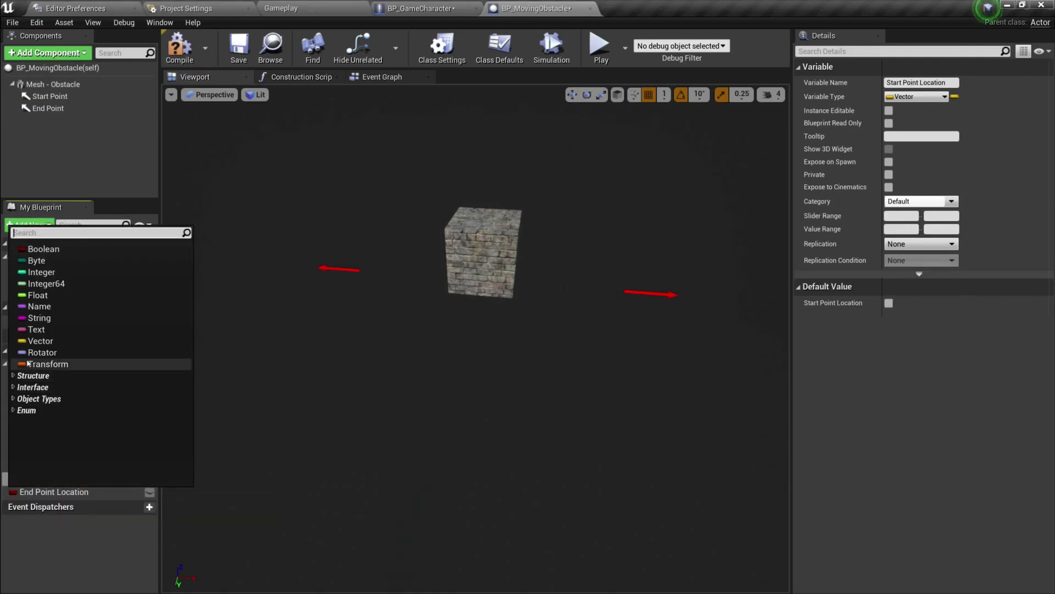
click(37, 341)
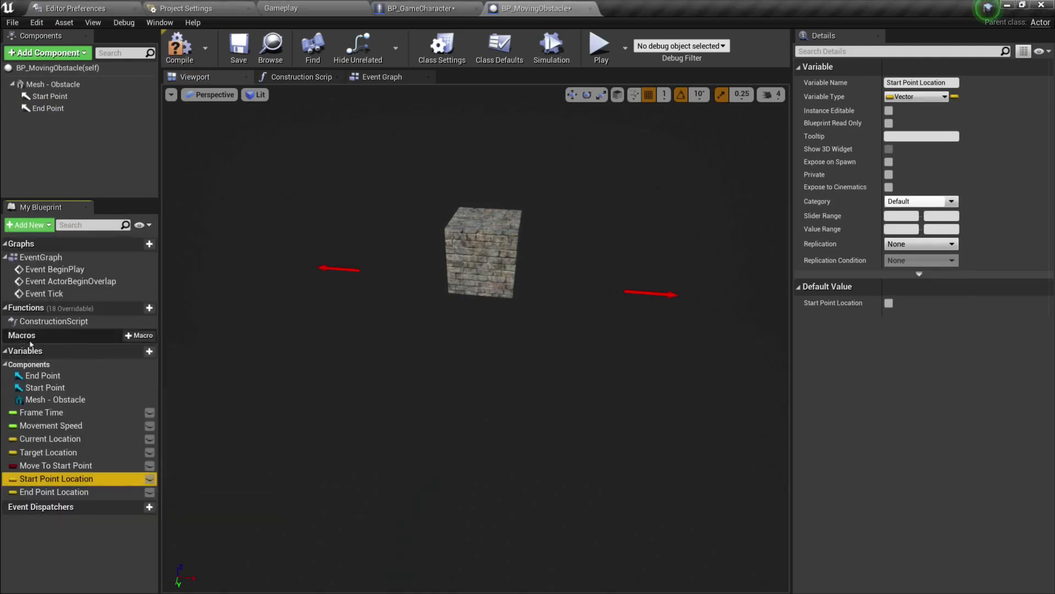
click(181, 53)
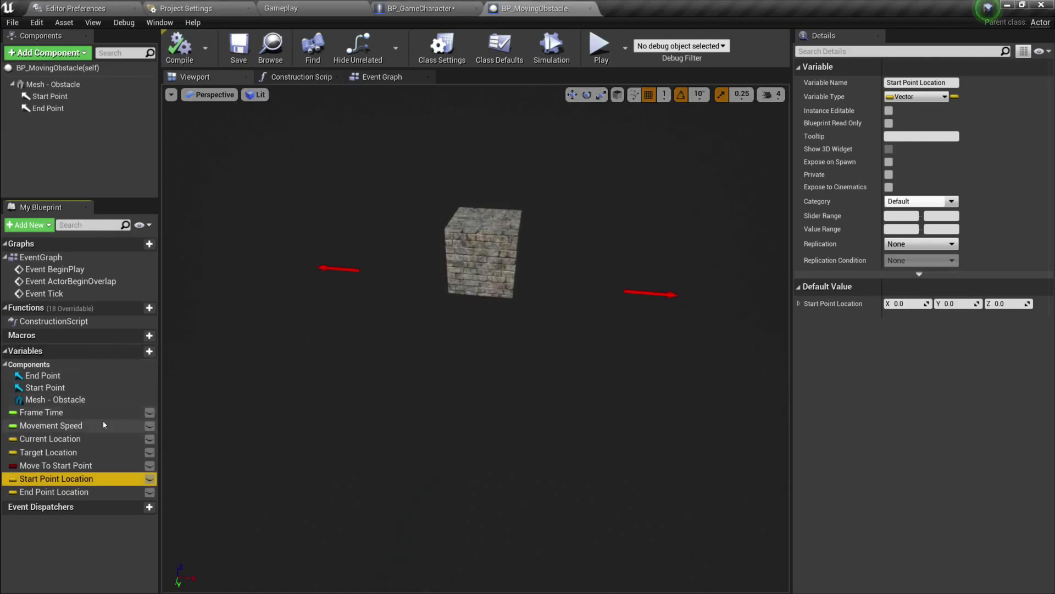
- Make the Movement Speed and Move To Start Point variables publicly editable on each instance and save the blueprint
click(150, 426)
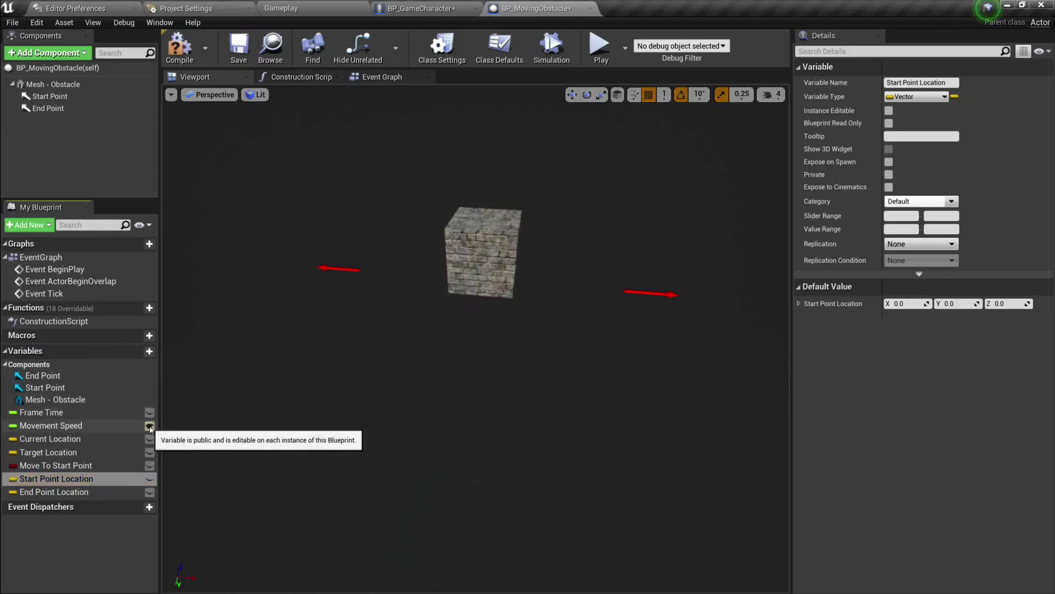
click(150, 466)
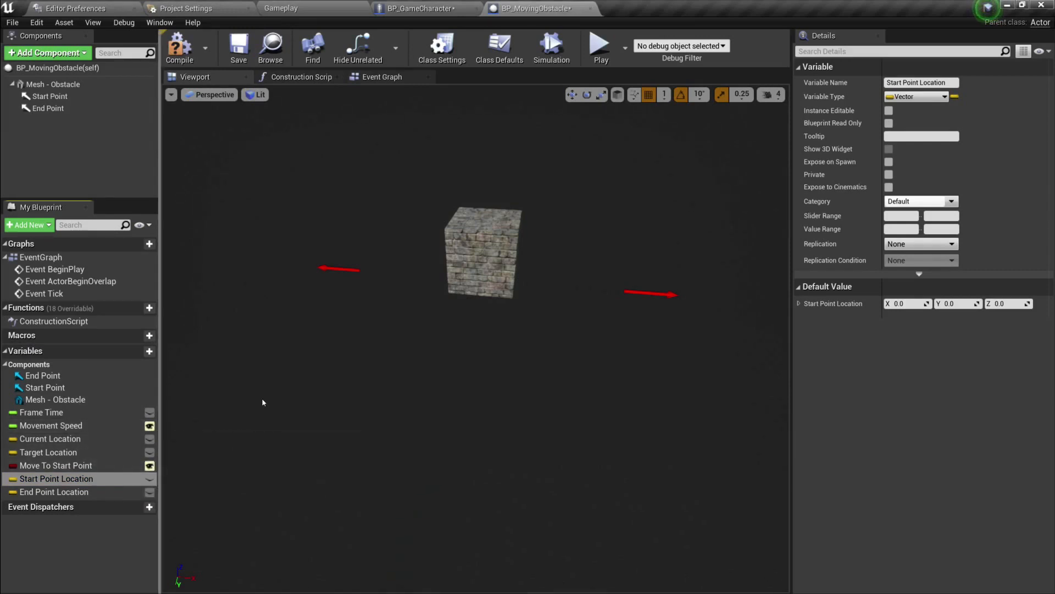
click(237, 42)
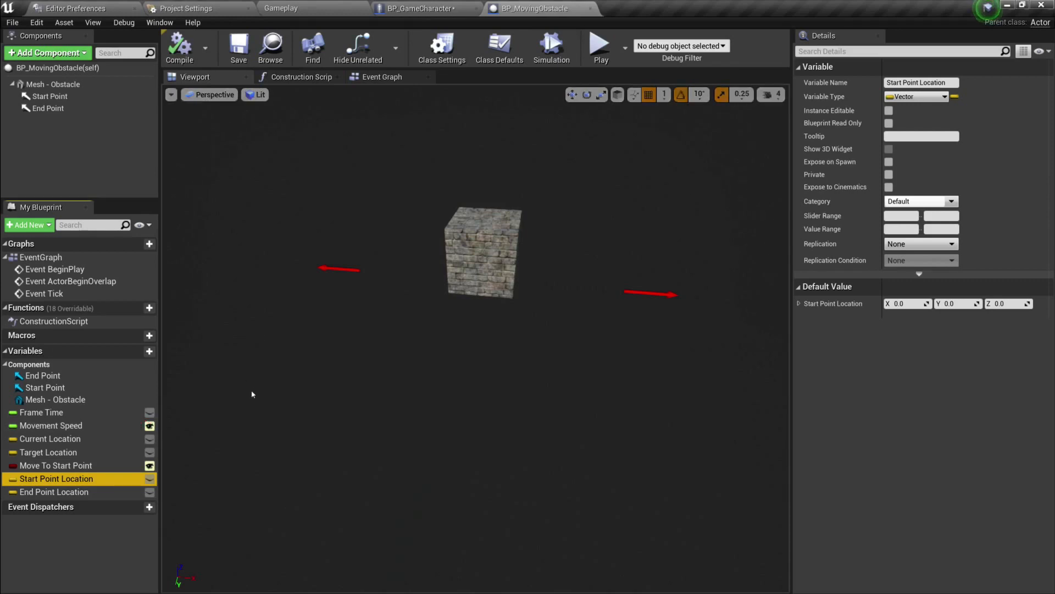
- Place a BP_MovingObstacle instance on the grass ground of the Gameplay level and review its exposed Movement Speed and Move to Start Point properties
click(278, 8)
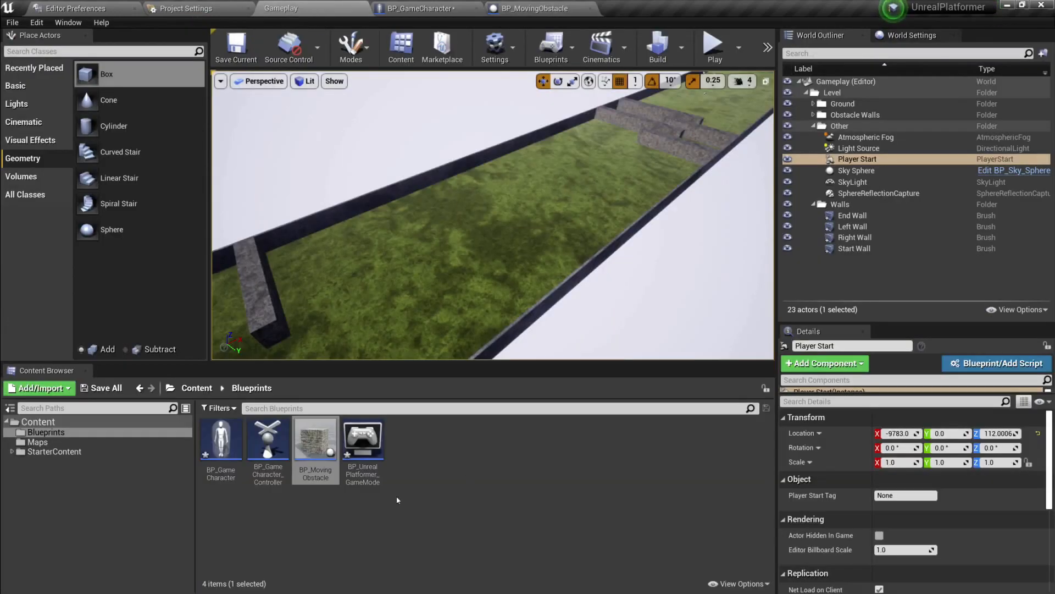
drag(315, 442, 434, 242)
right_drag(434, 242, 604, 291)
click(873, 260)
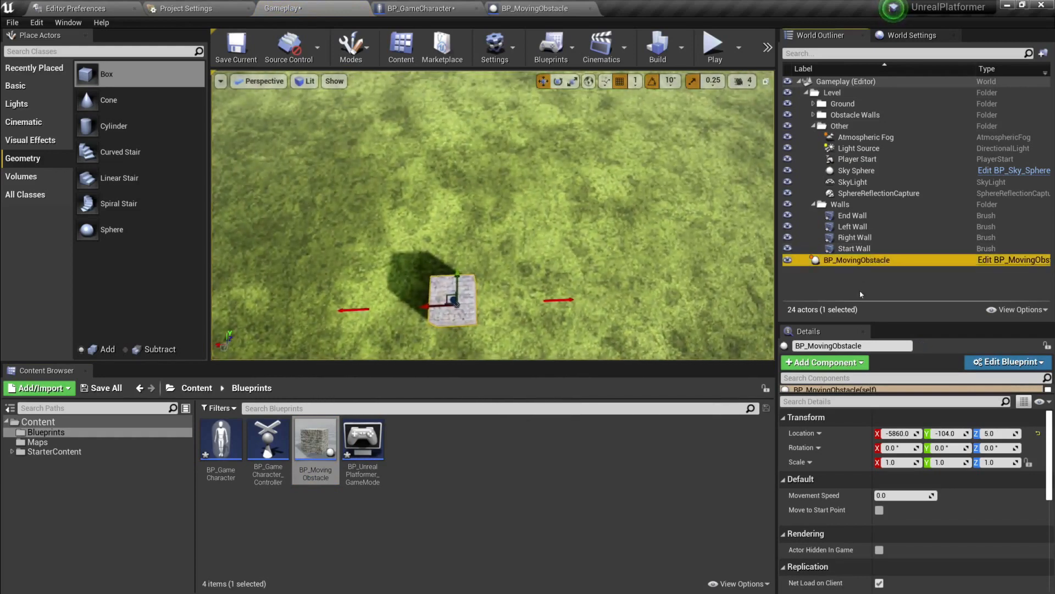
scroll(872, 451, down, 2)
click(880, 438)
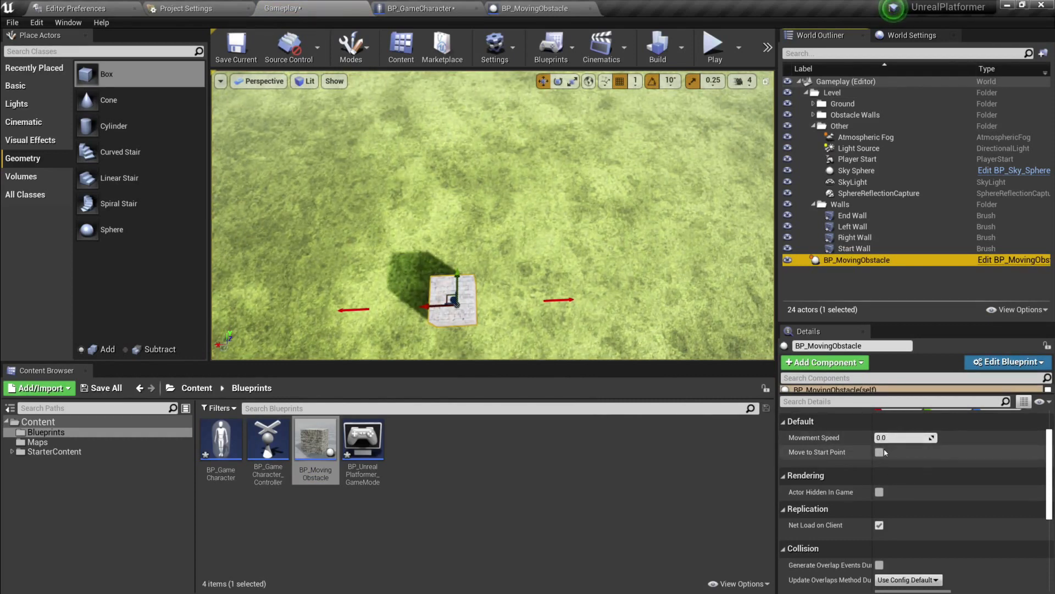
click(833, 388)
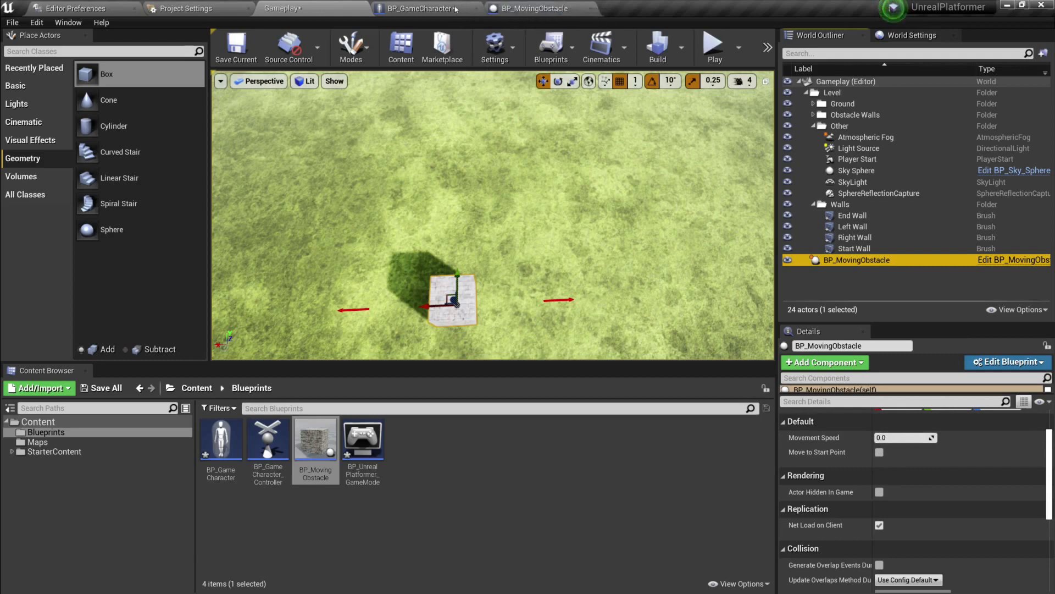
- Save the BP_GameCharacter blueprint, and set Movement Speed's default value to 200 in BP_MovingObstacle and save it
click(421, 9)
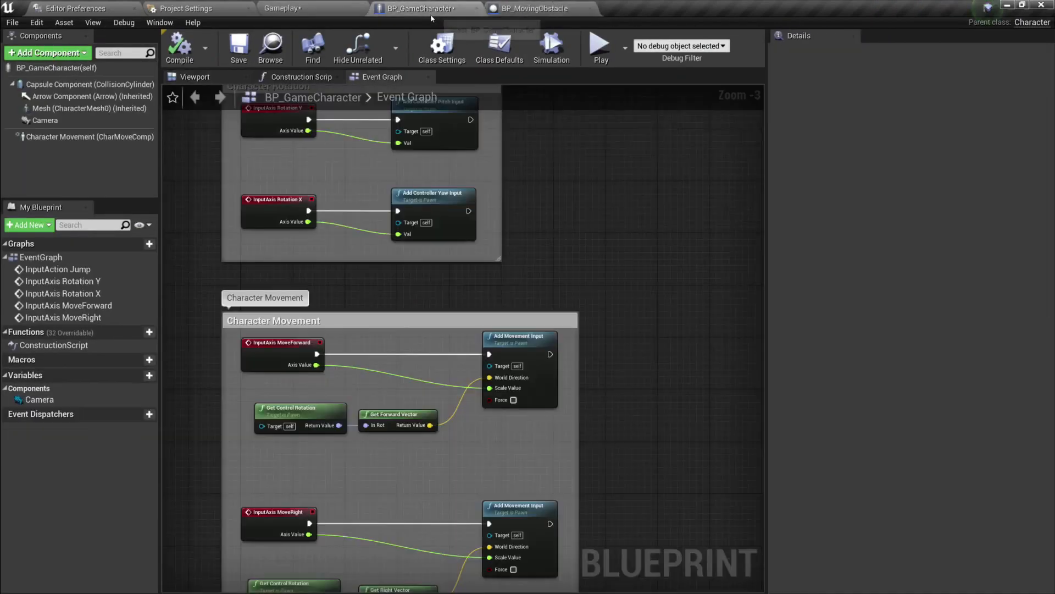
click(536, 8)
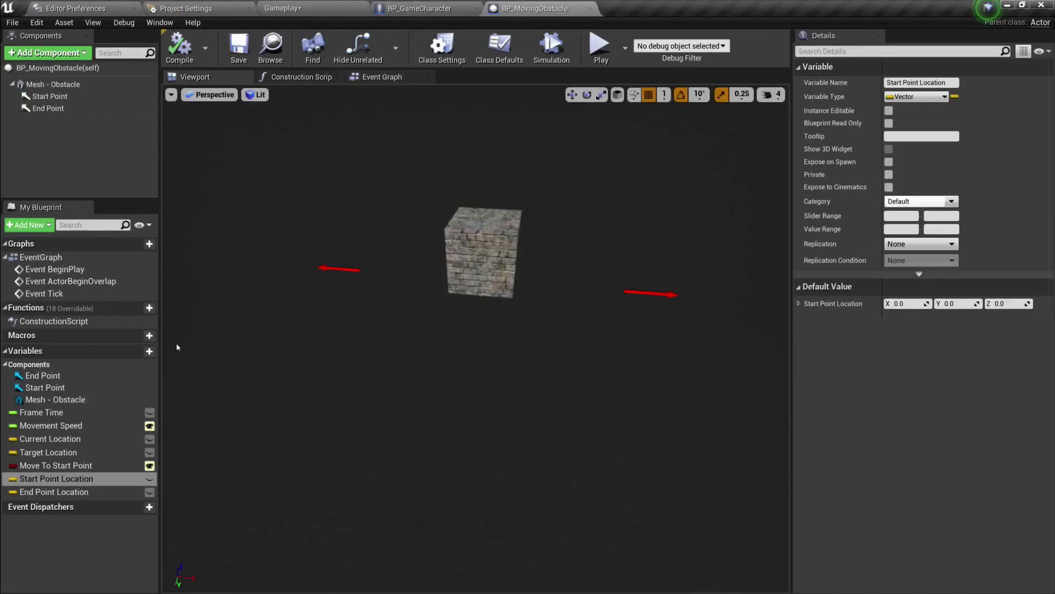
click(50, 426)
click(907, 293)
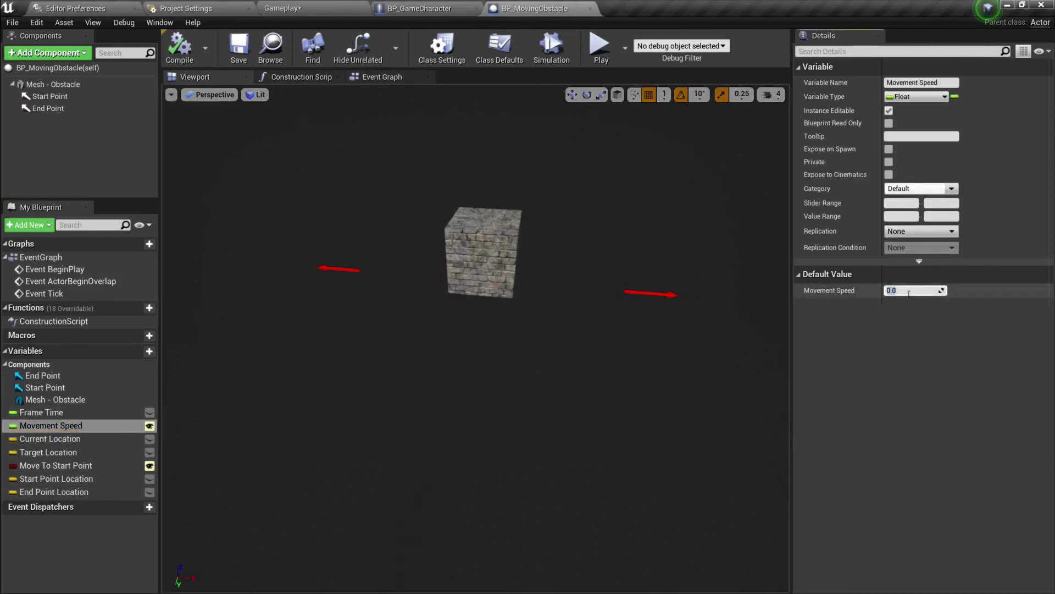
key(Return)
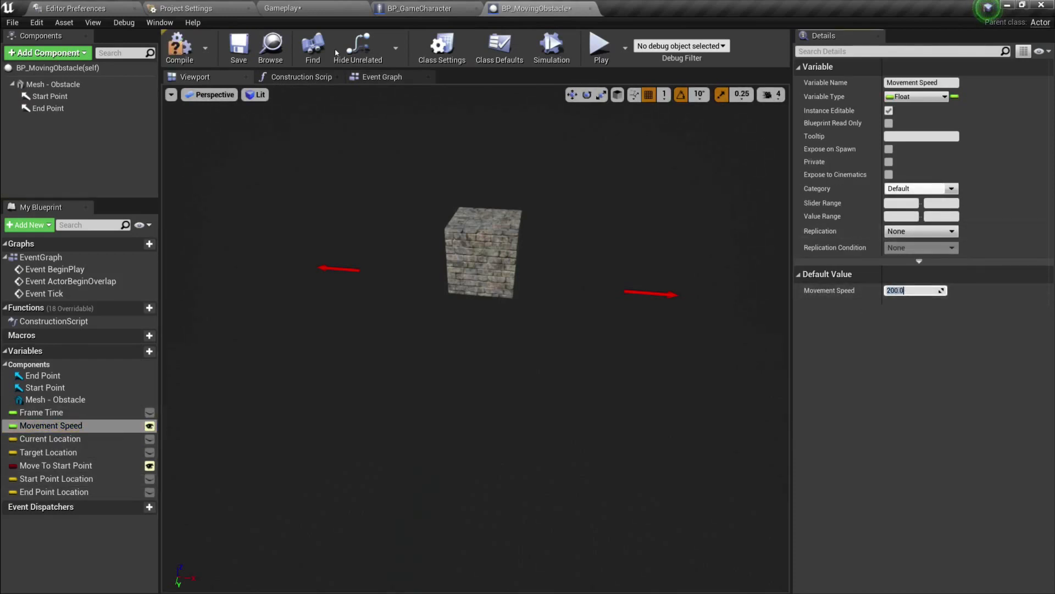
click(238, 47)
- Save the Gameplay level and check the Movement Speed value on the placed BP_MovingObstacle instance
click(283, 9)
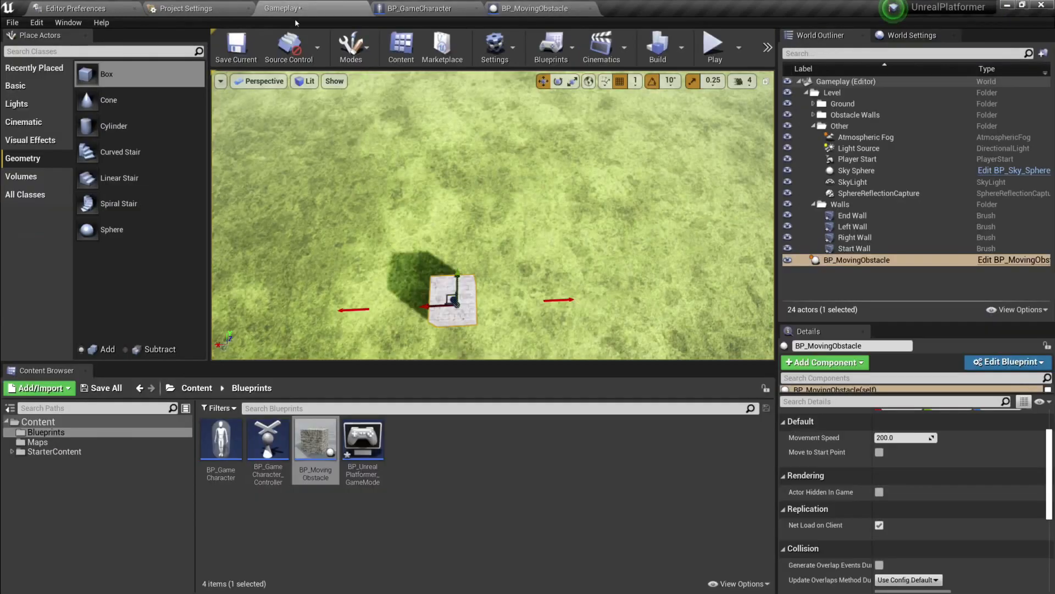
click(237, 47)
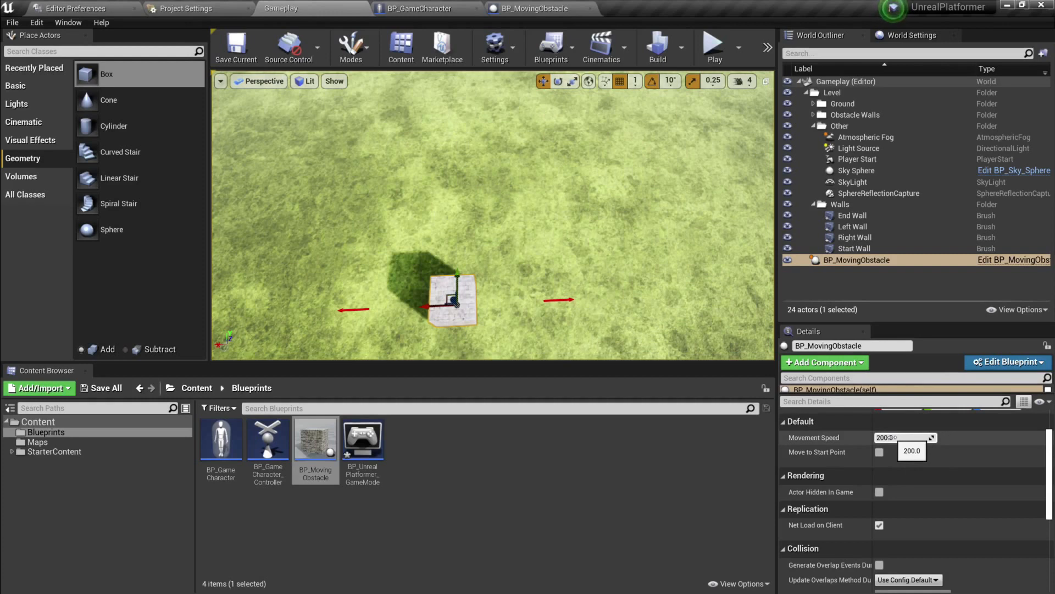
drag(893, 437, 893, 438)
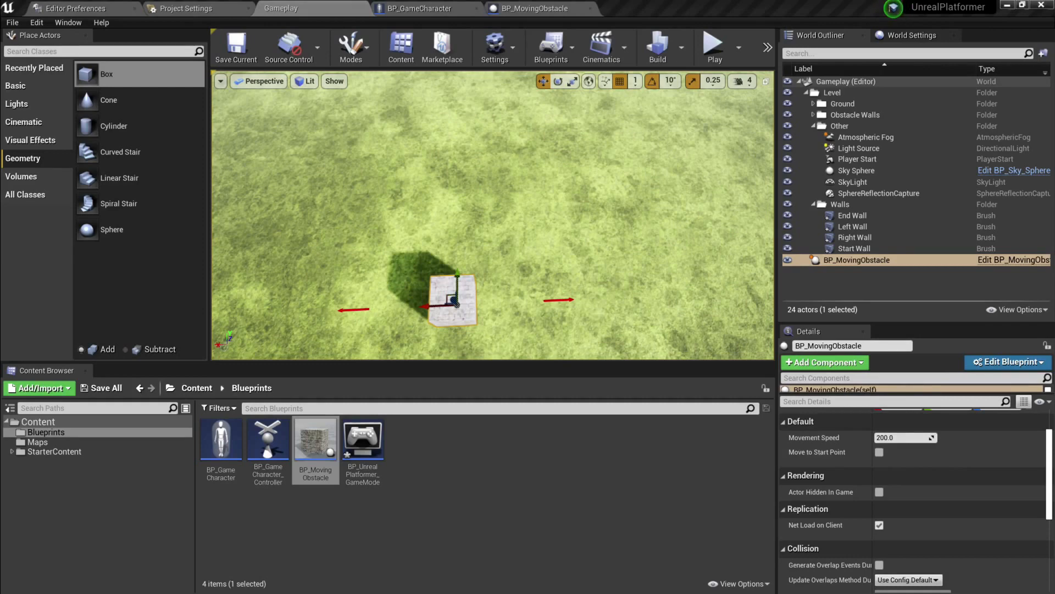
- Delete the Event ActorBeginOverlap node from BP_MovingObstacle's event graph and hide the disabled-node comments on Event BeginPlay and Event Tick
click(554, 8)
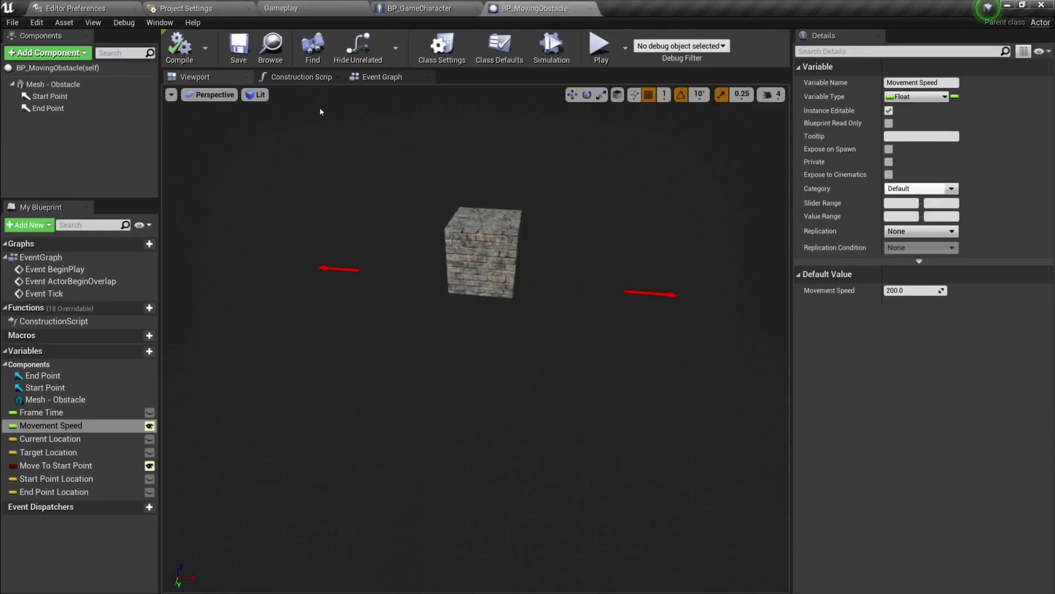
click(379, 77)
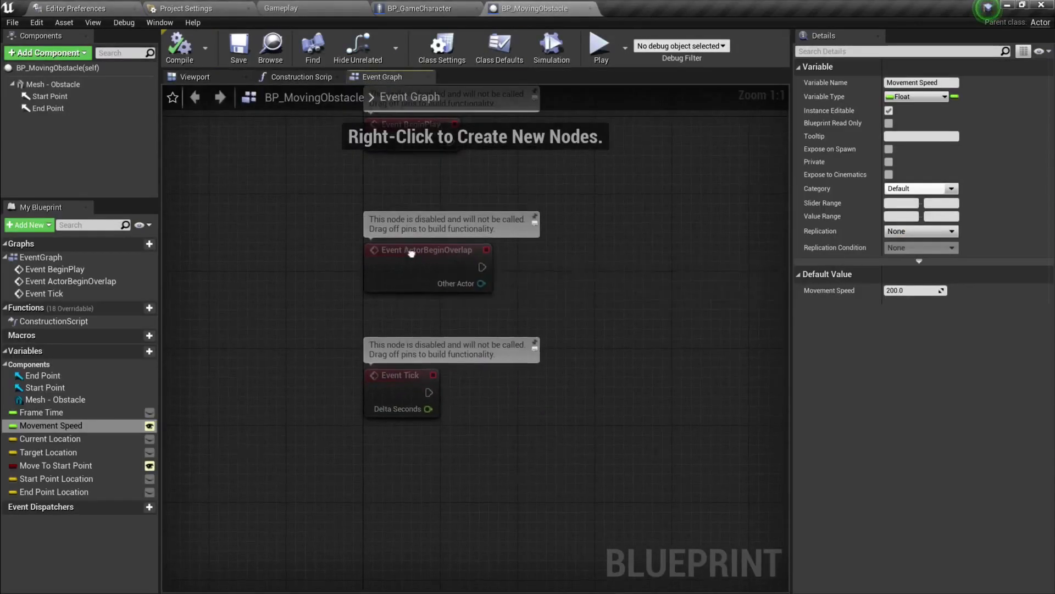
click(363, 337)
key(Delete)
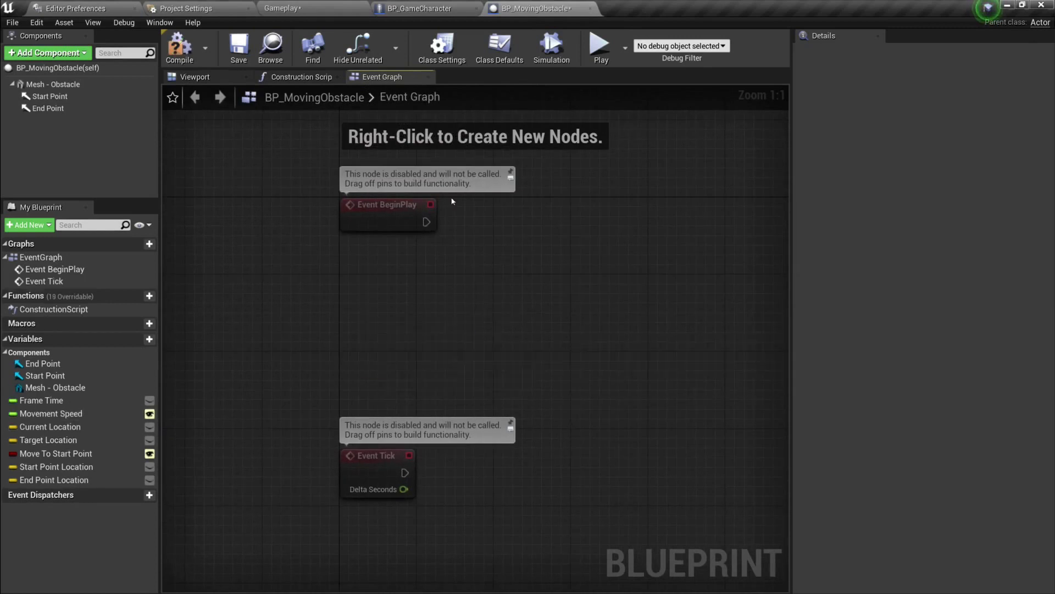
click(511, 429)
right_drag(434, 288, 402, 346)
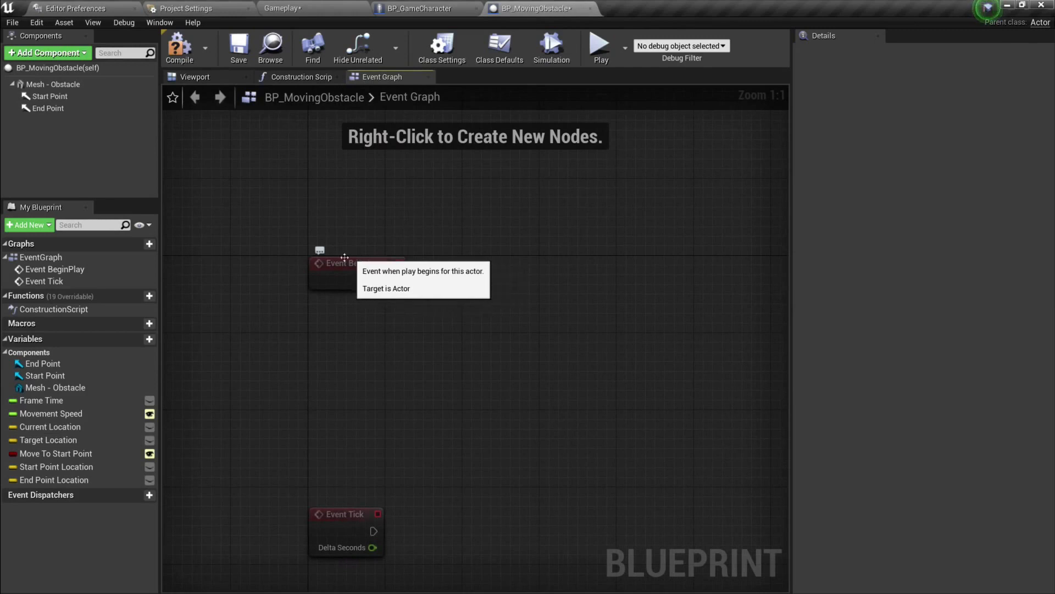
click(320, 250)
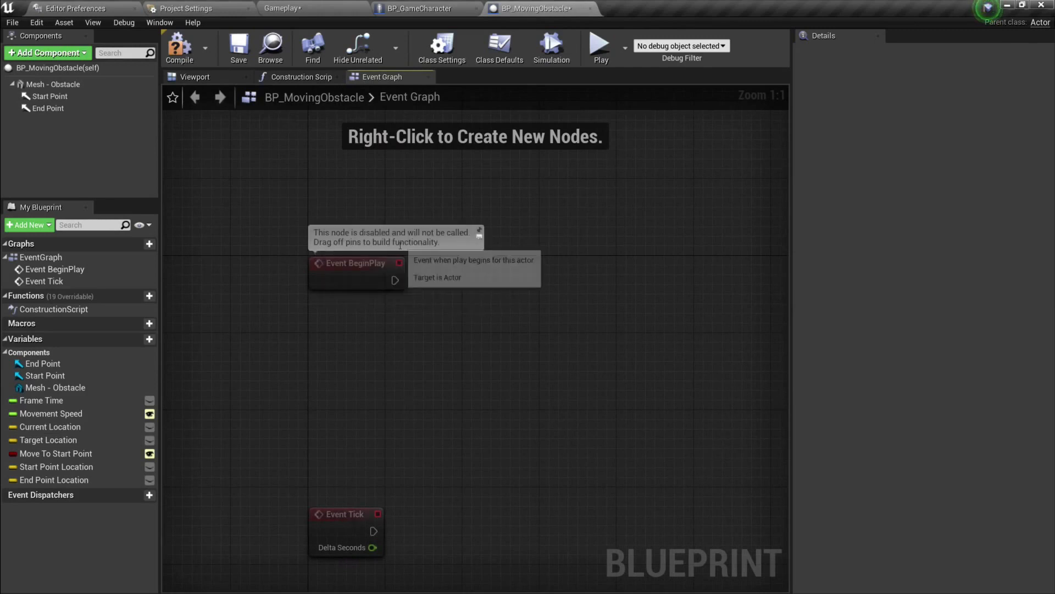
click(477, 235)
right_drag(427, 301, 429, 245)
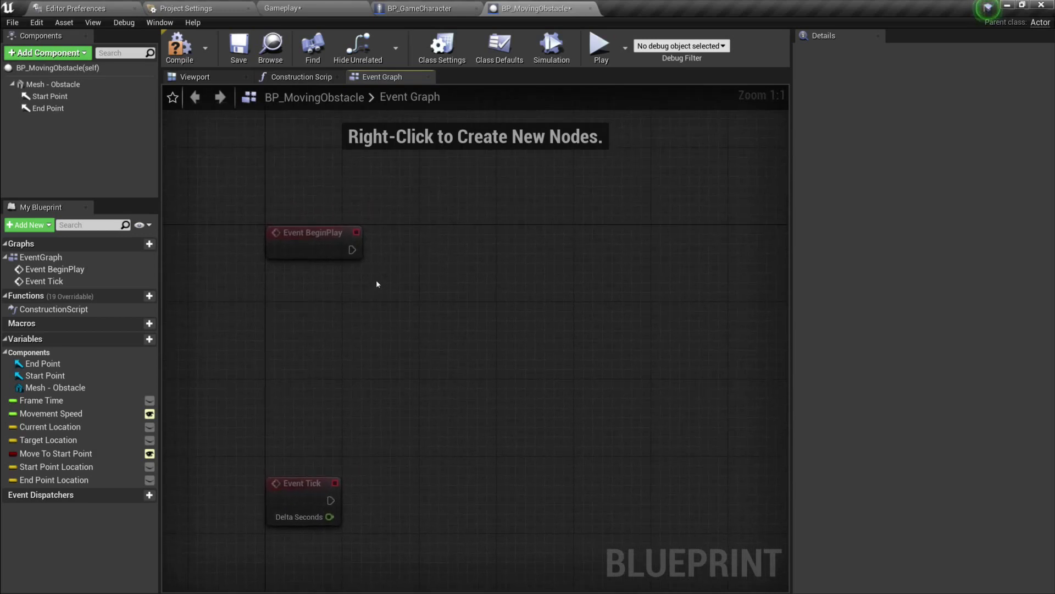
- Add a Set Current Location node to the event graph and connect Event BeginPlay's execution output to it
drag(50, 427, 440, 230)
click(467, 253)
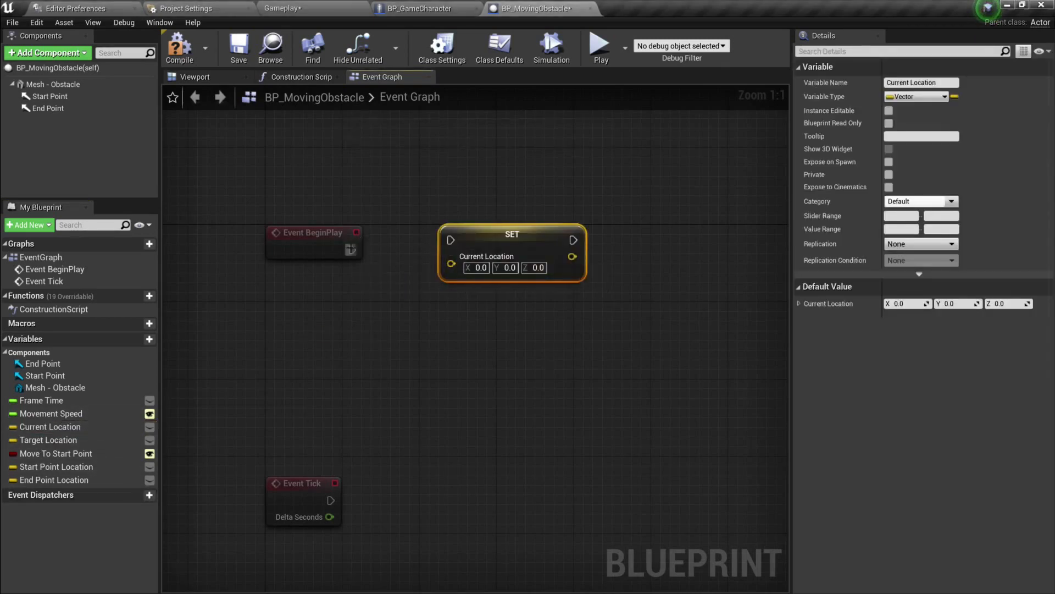
drag(352, 250, 460, 250)
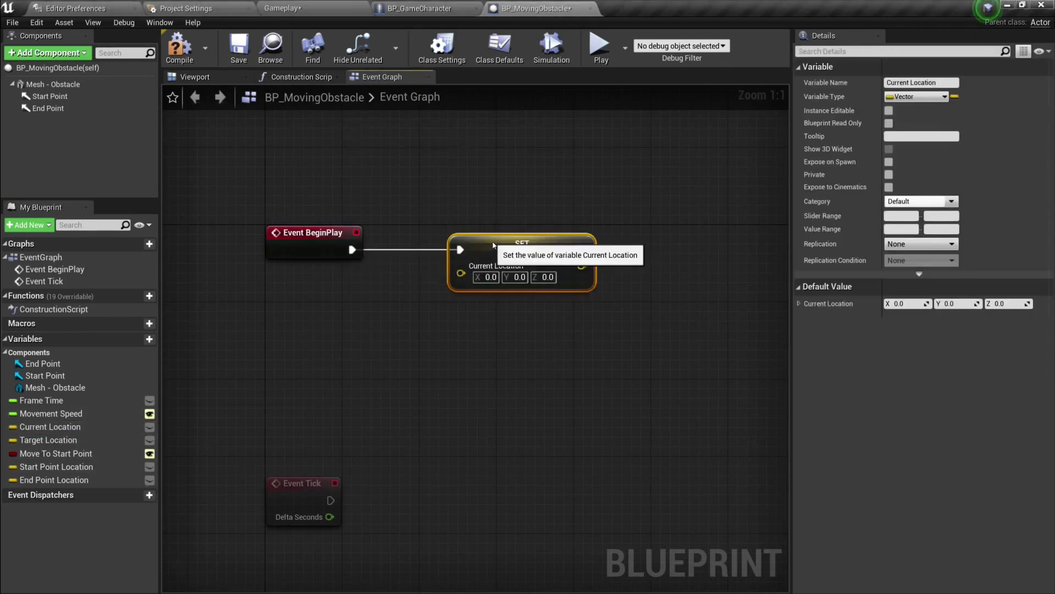
- Add a GetActorLocation node below Event BeginPlay and connect its Return Value to the Set node's Current Location input
right_click(316, 315)
text(get actor loca)
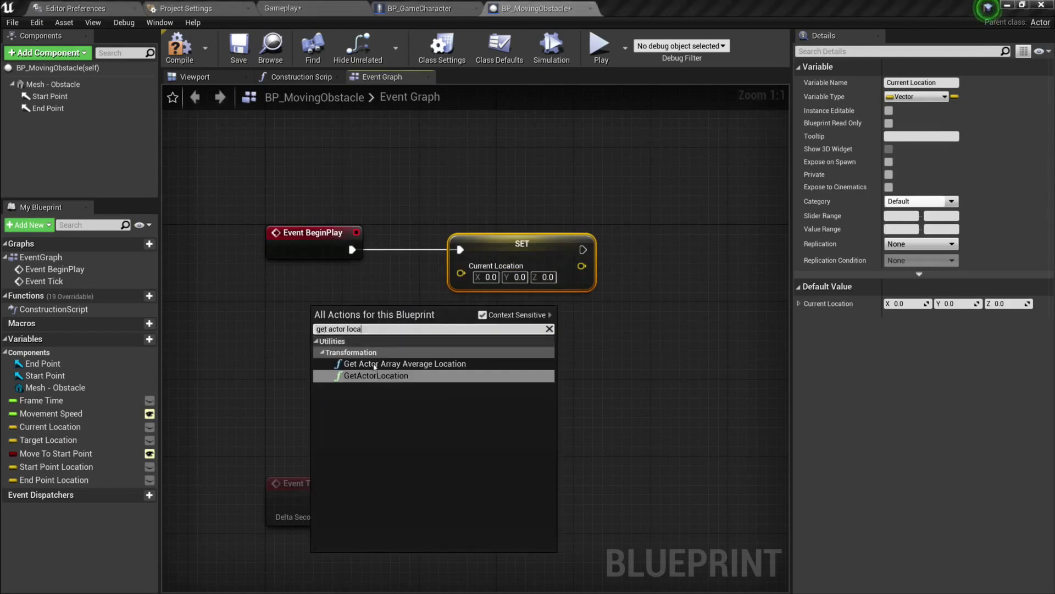
click(380, 375)
drag(382, 311, 460, 274)
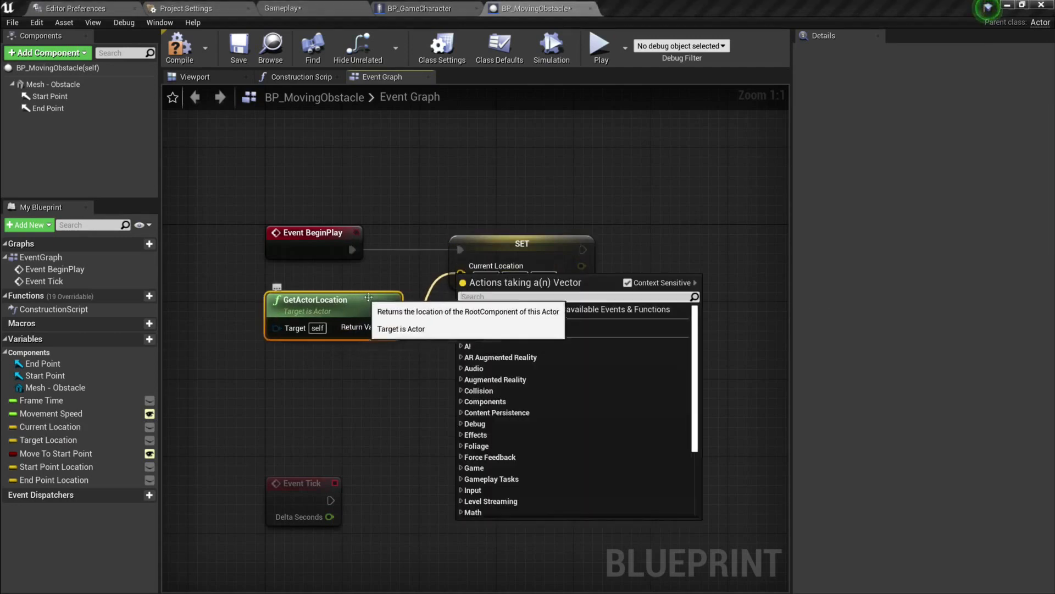
click(399, 294)
drag(390, 327, 462, 272)
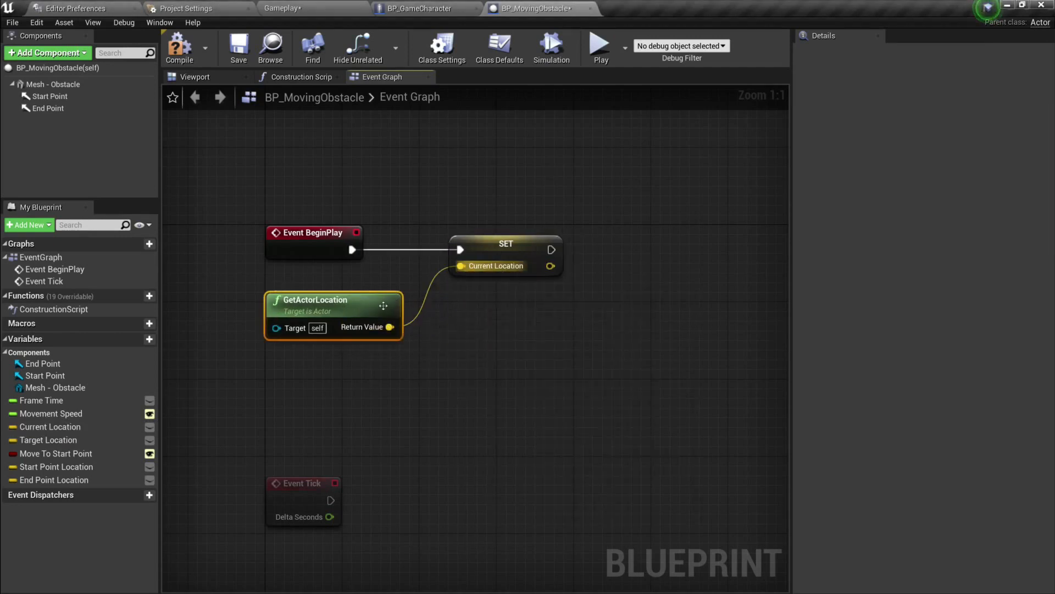
right_drag(538, 329, 447, 299)
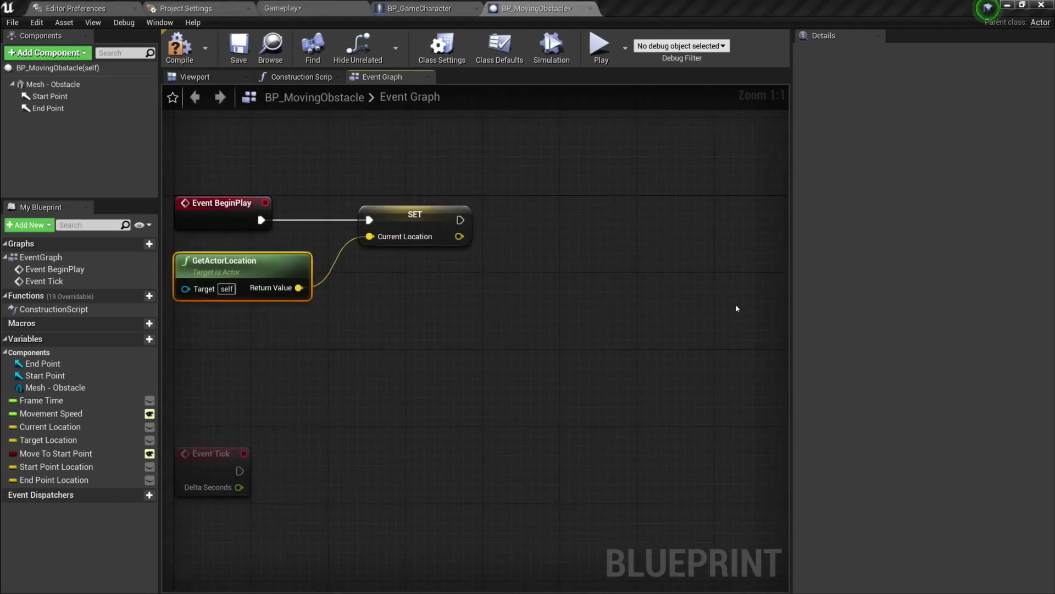
right_drag(487, 282, 491, 286)
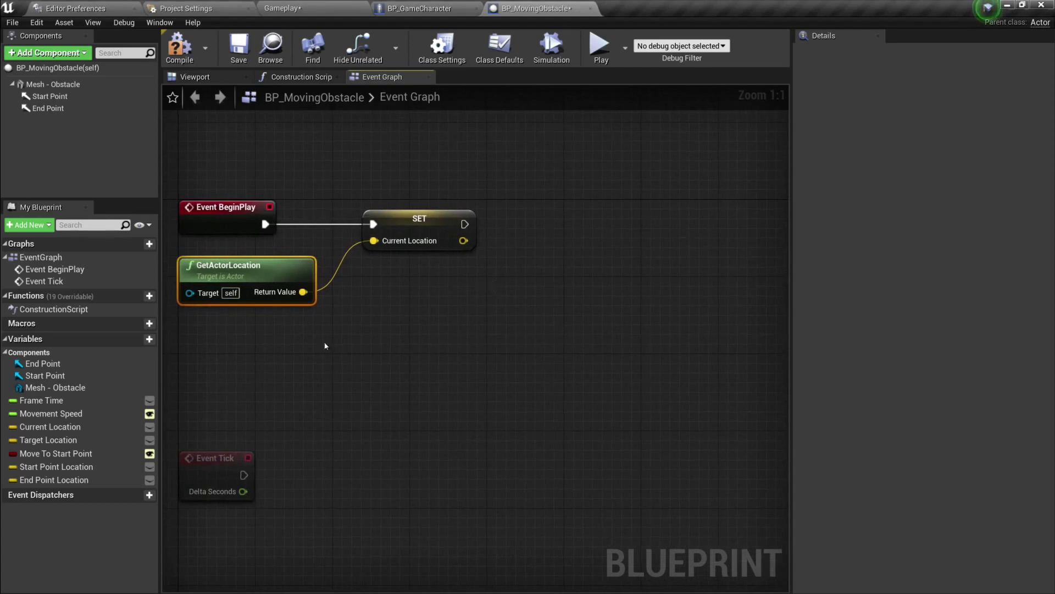
- Add a Set Start Point Location node to the event graph and connect the Set Current Location node's execution output to it
drag(55, 467, 571, 210)
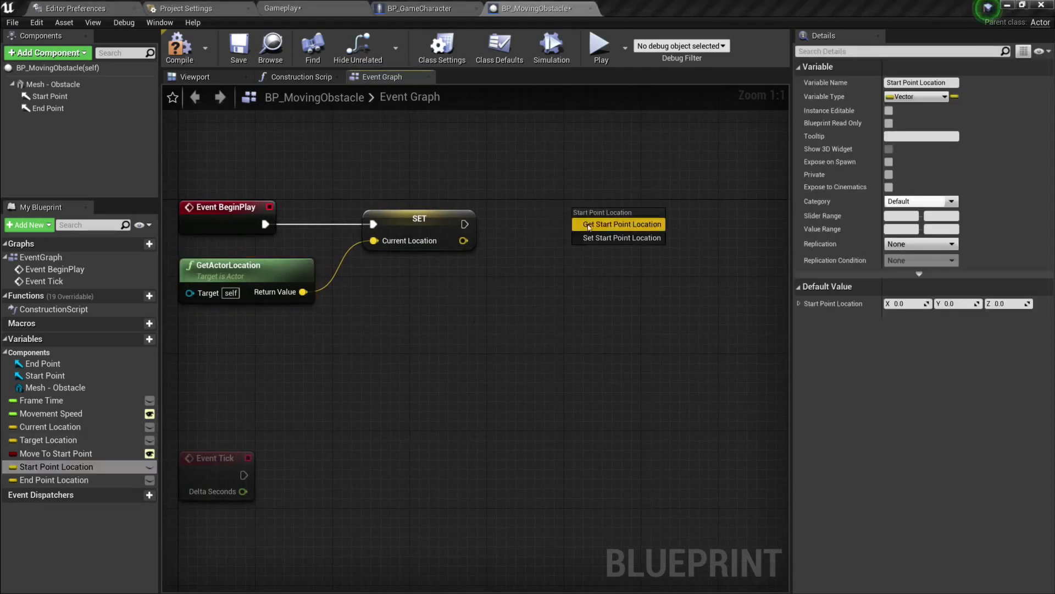
click(591, 238)
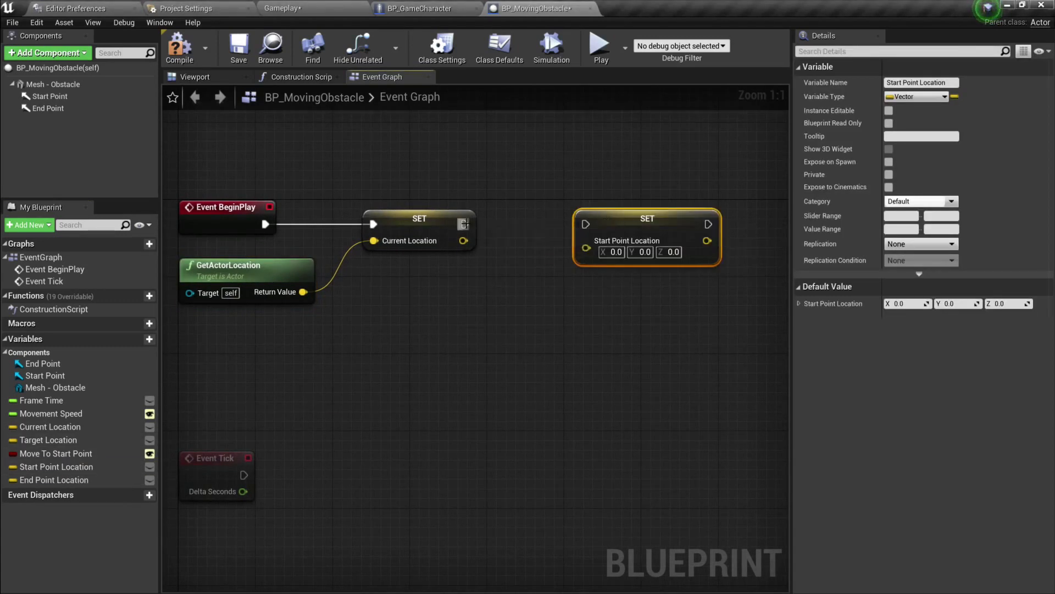
drag(463, 223, 628, 221)
- Add a Start Point component reference with a GetWorldLocation node targeting it, stacked below the Set Current Location node
right_drag(525, 293, 464, 285)
drag(49, 96, 329, 279)
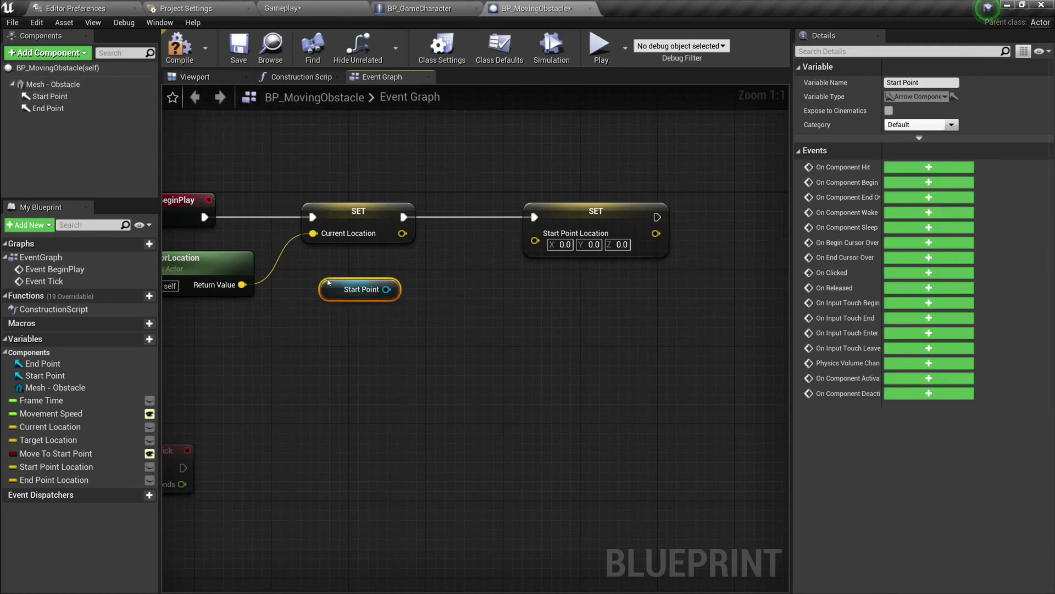
drag(340, 283, 406, 307)
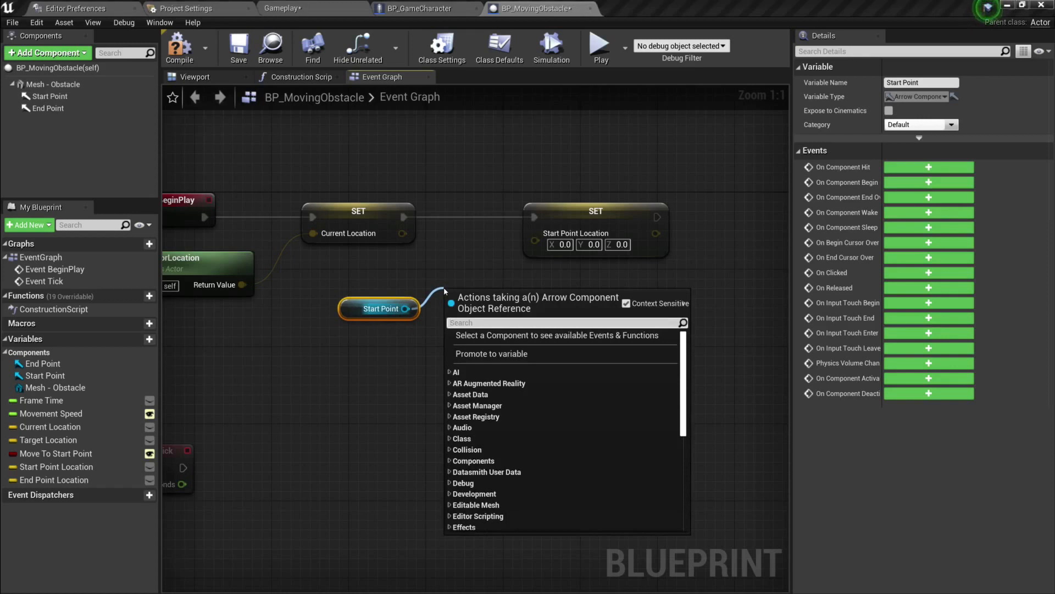
text(get worldlo)
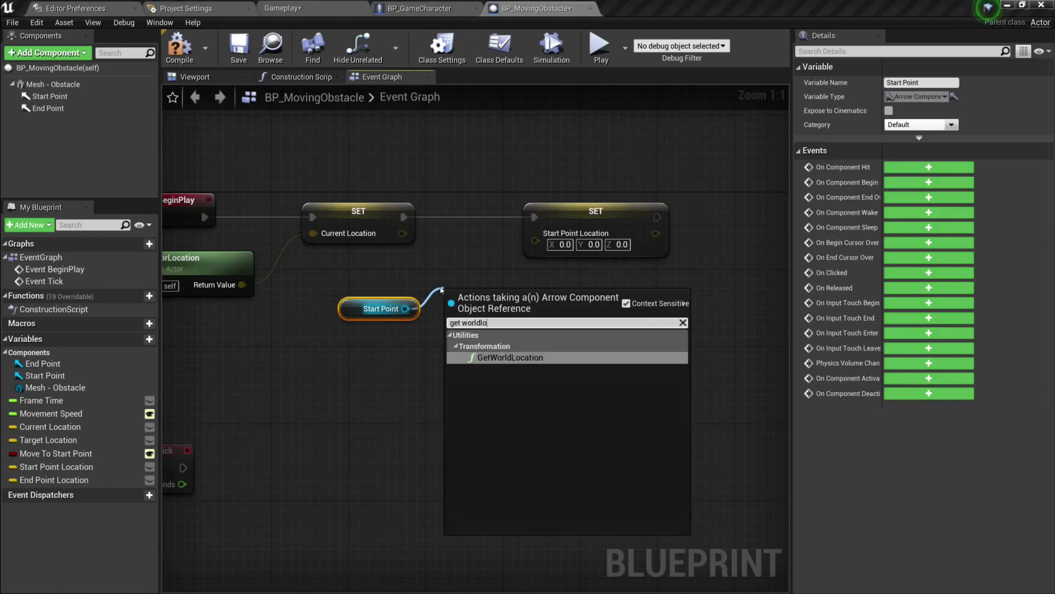
click(493, 357)
drag(358, 307, 368, 337)
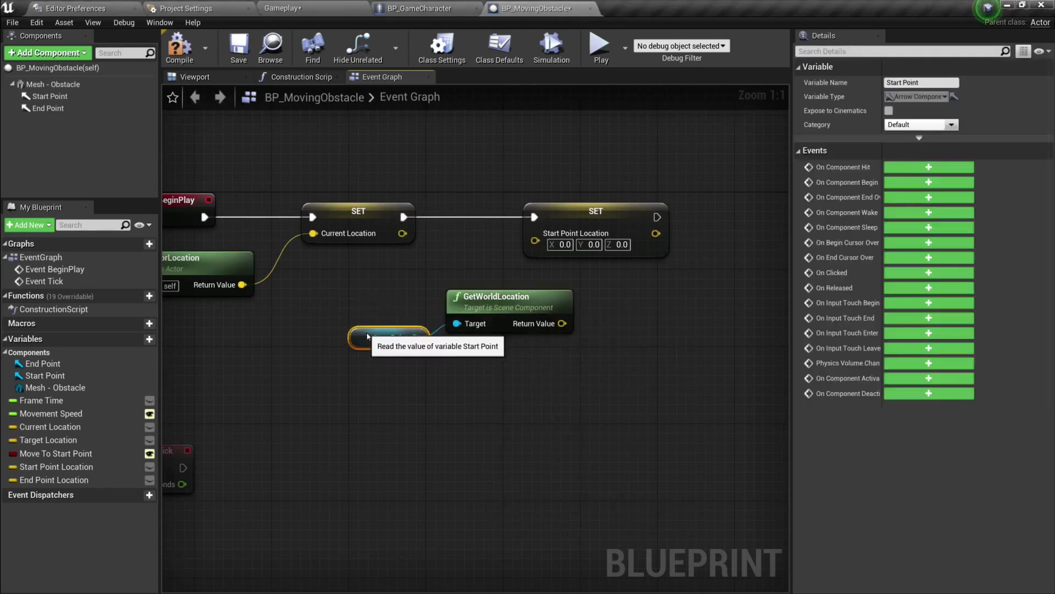
drag(478, 305, 370, 285)
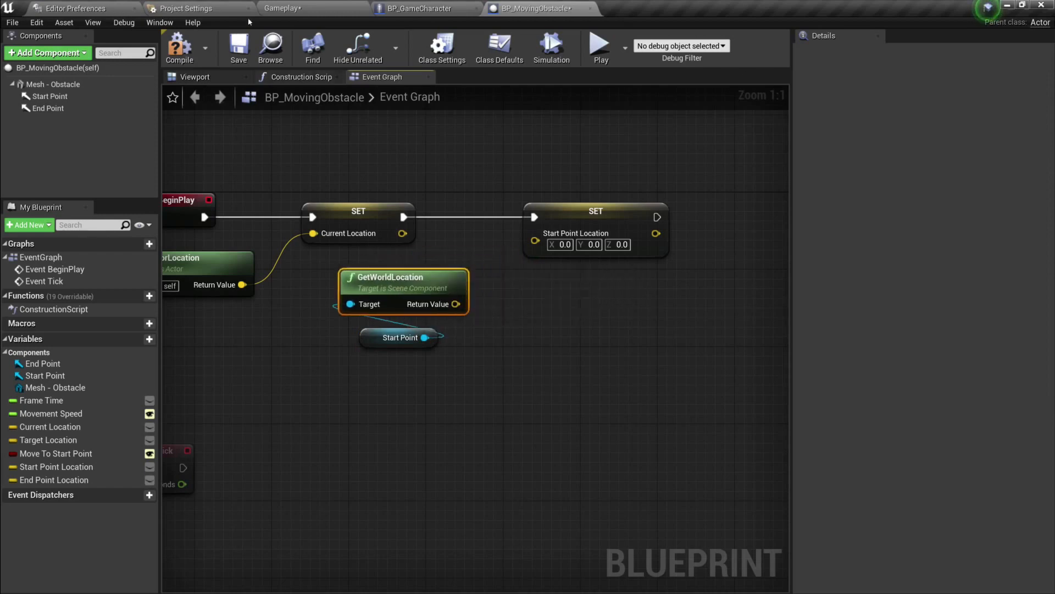
- Examine the placed BP_MovingObstacle and its start and end arrows in the Gameplay level, and return to its event graph
click(299, 7)
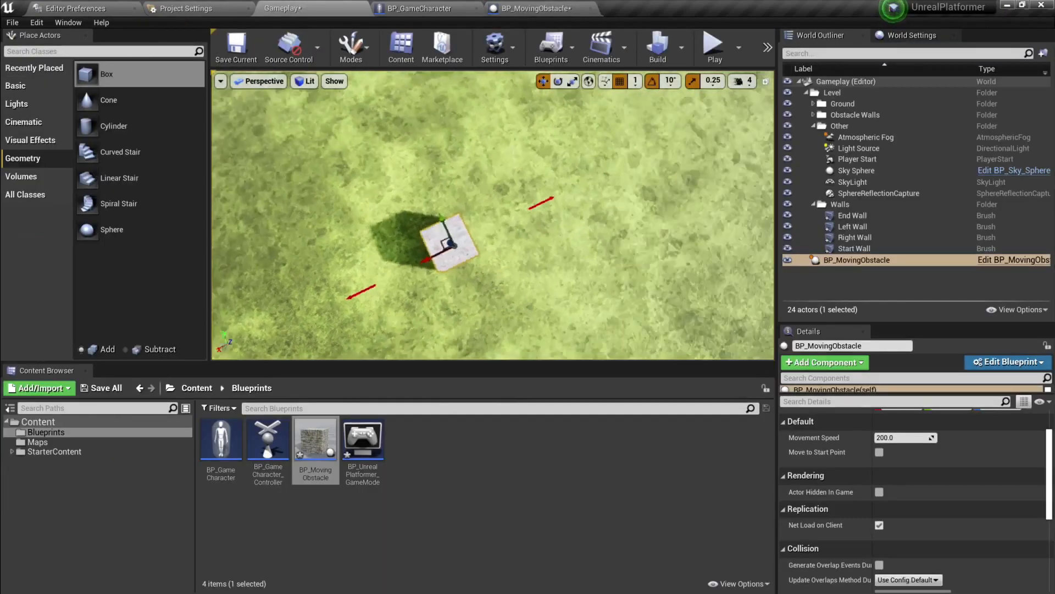
right_drag(484, 268, 485, 268)
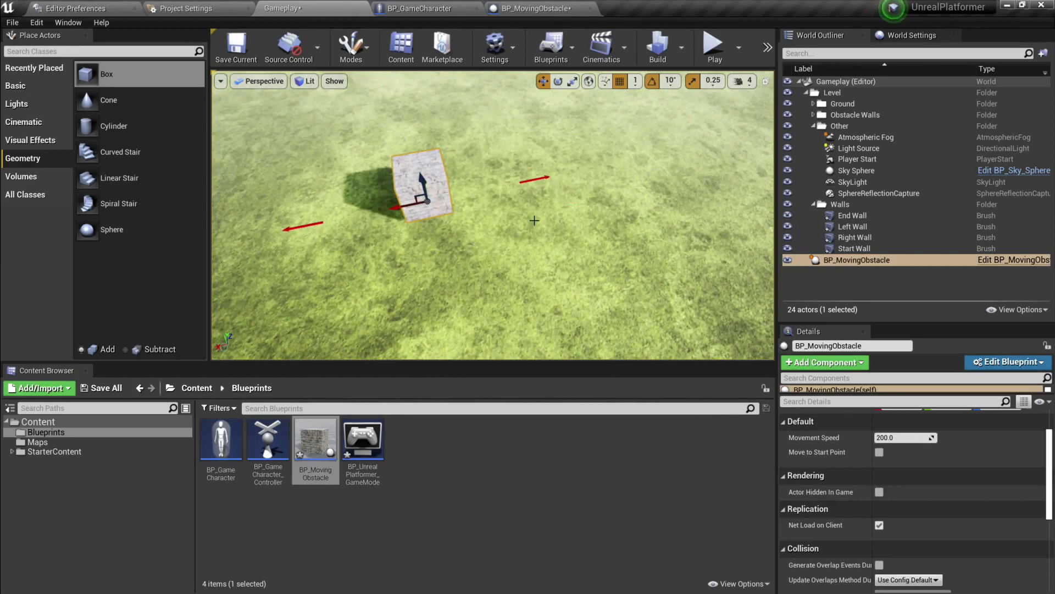
right_drag(549, 176, 549, 175)
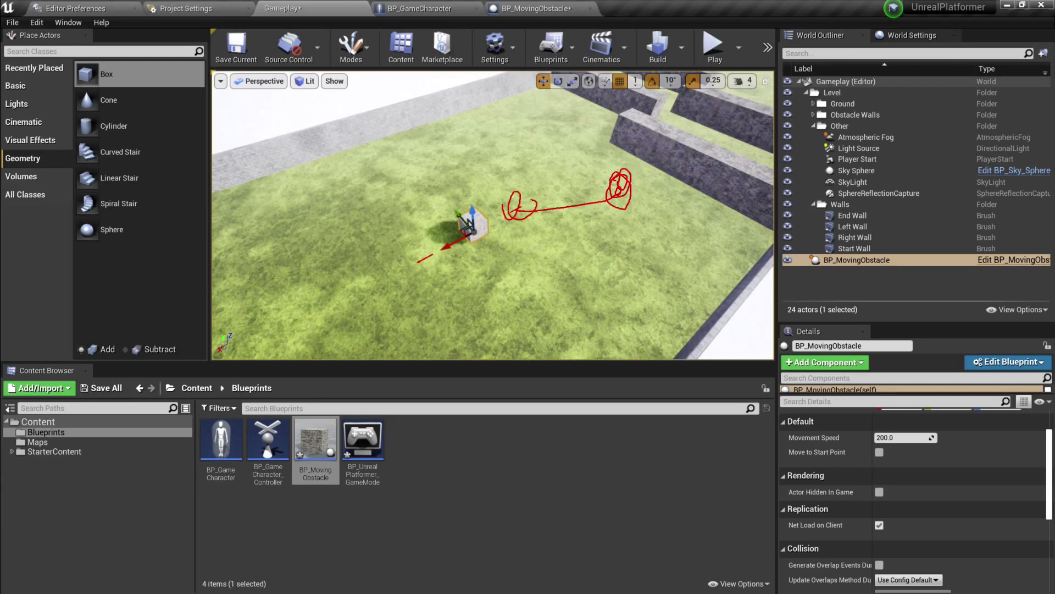
click(536, 8)
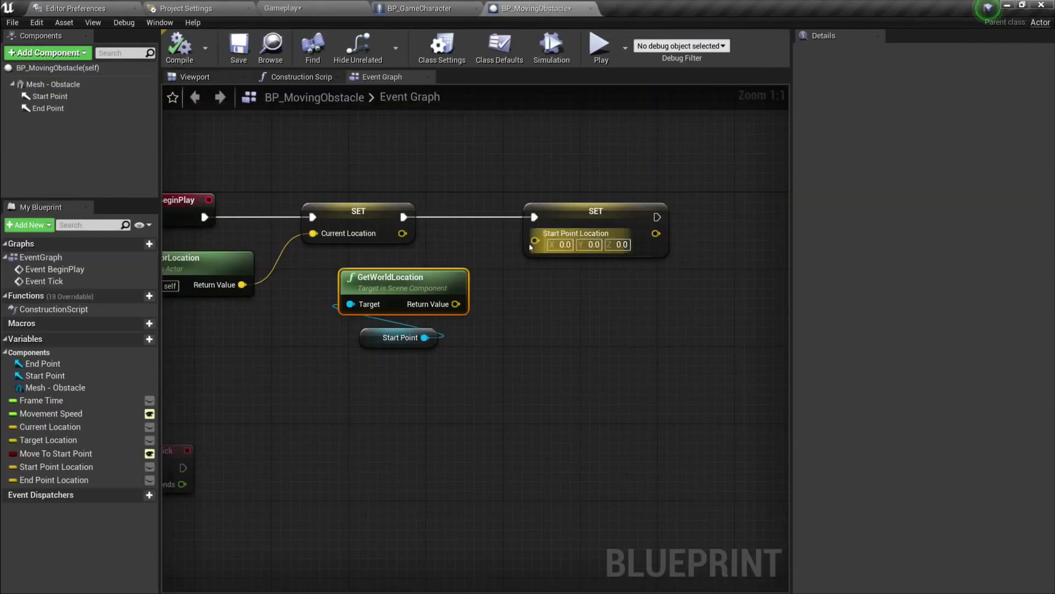
- Connect GetWorldLocation's Return Value to Start Point Location, and add a Set End Point Location node to the execution chain after that Set node
drag(456, 304, 536, 237)
right_drag(576, 267, 432, 245)
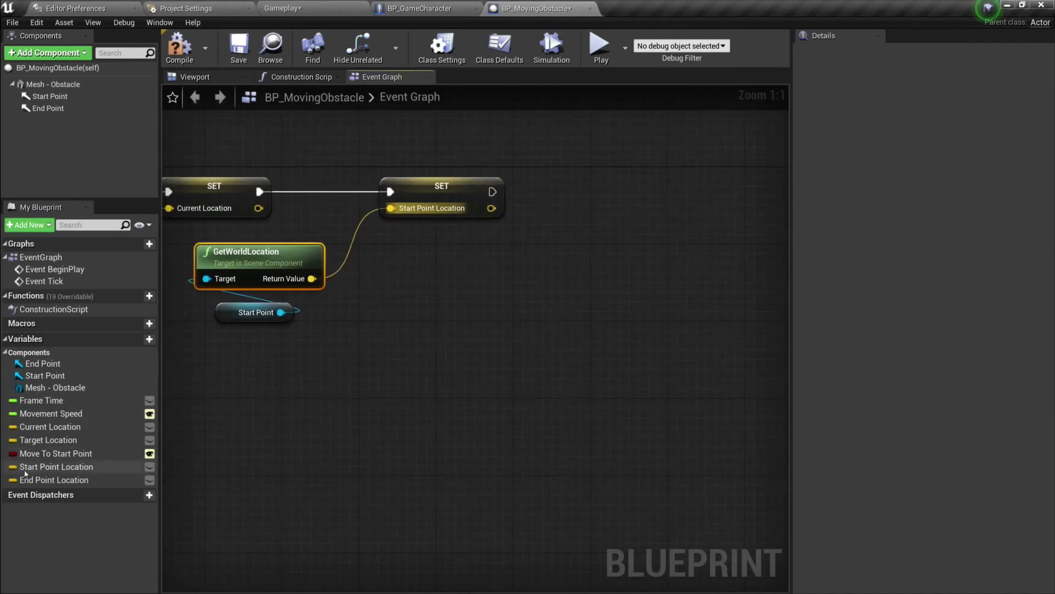
drag(29, 478, 622, 188)
click(610, 215)
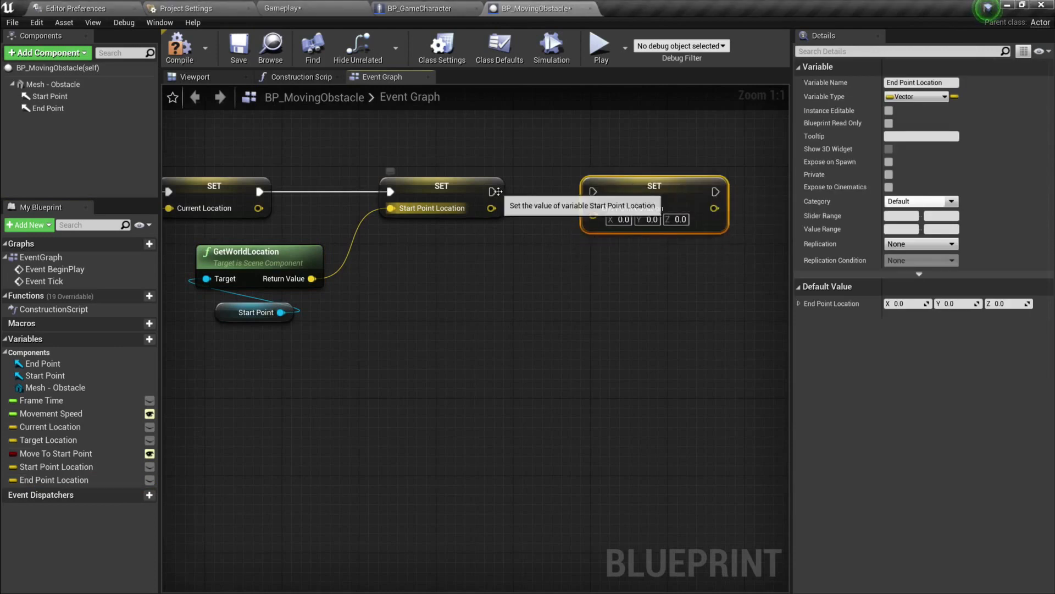
drag(497, 189, 650, 190)
right_drag(650, 190, 543, 189)
drag(543, 190, 554, 190)
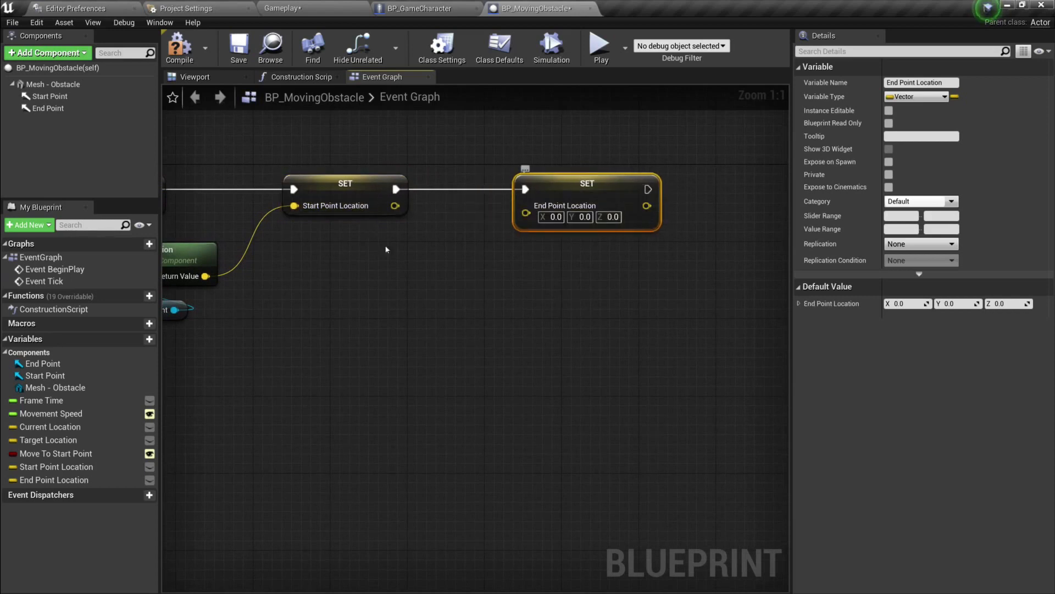
- Feed the Set End Point Location node from an End Point component reference through a GetWorldLocation node, and compile the blueprint
drag(48, 108, 429, 273)
text(get worldl)
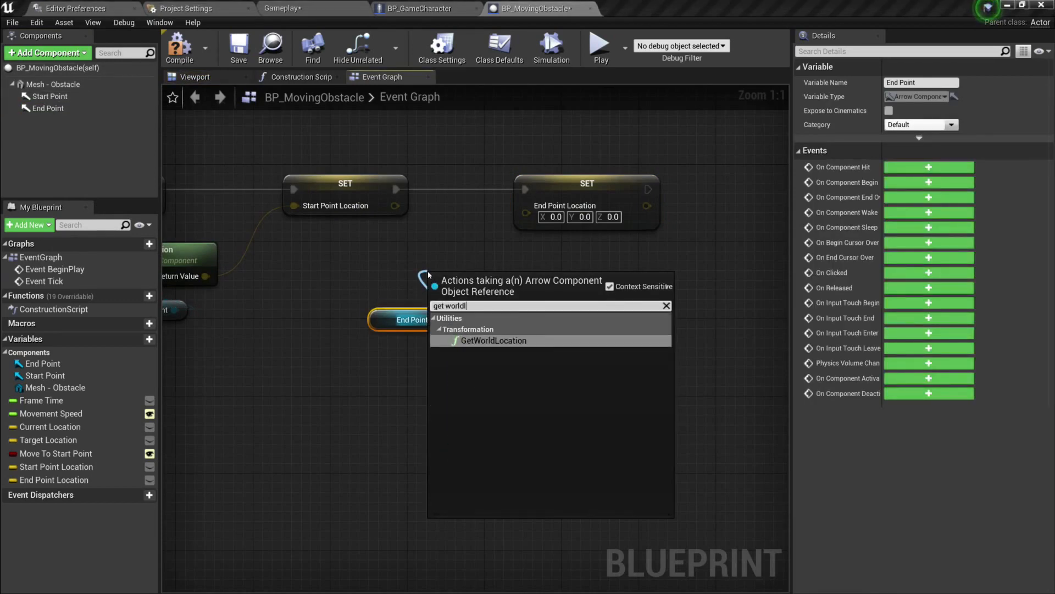
key(Return)
drag(486, 280, 409, 263)
drag(406, 354, 408, 288)
drag(417, 265, 526, 213)
click(437, 241)
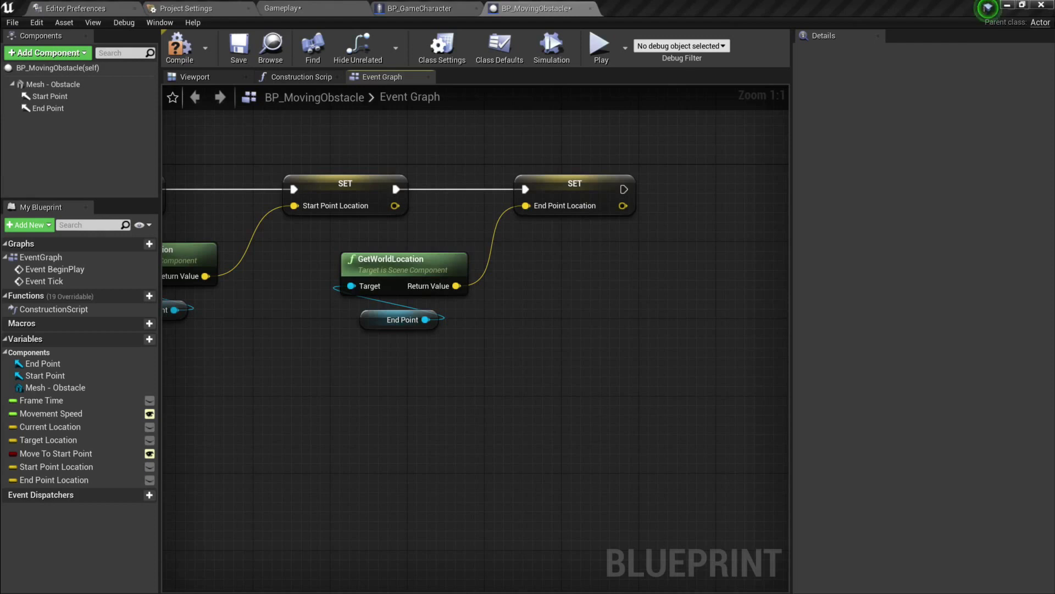
right_drag(596, 278, 351, 278)
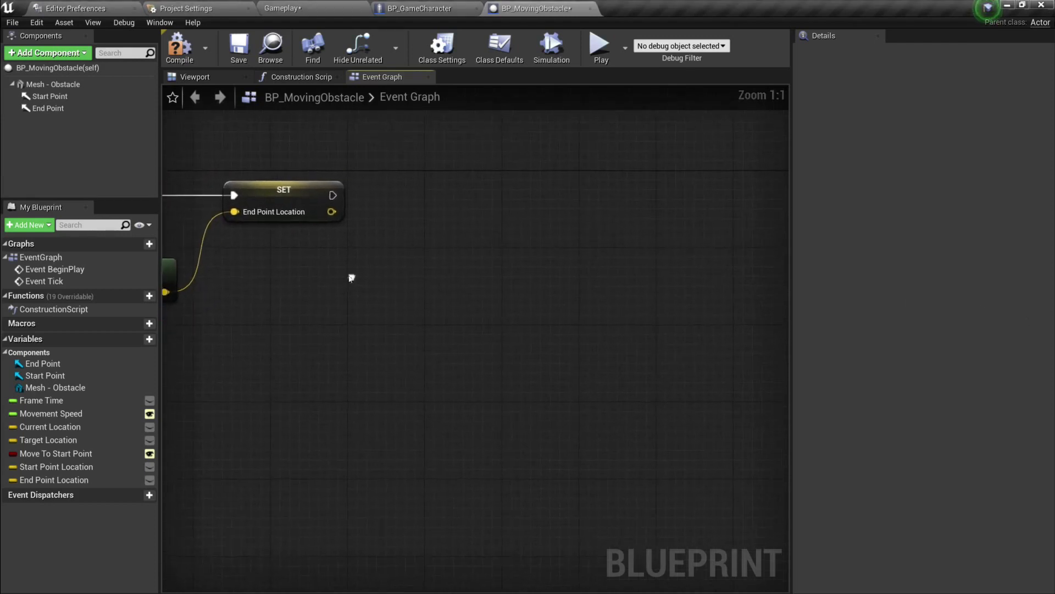
click(182, 61)
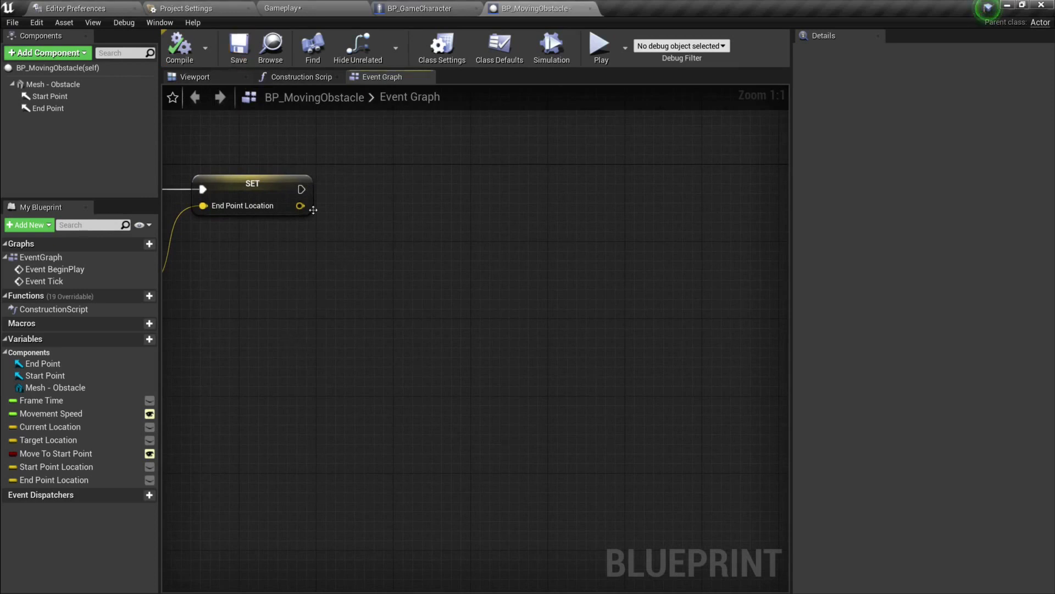
- Add a Branch node to the execution output of the Set End Point Location node and align it with the chain
drag(301, 189, 398, 190)
text(branch)
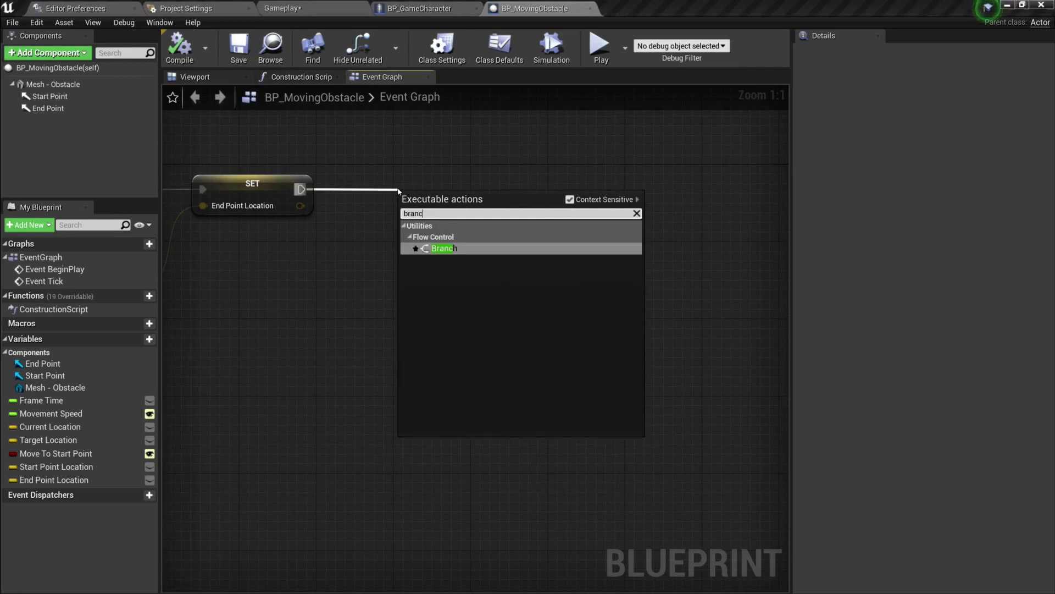
key(Return)
drag(400, 208, 438, 179)
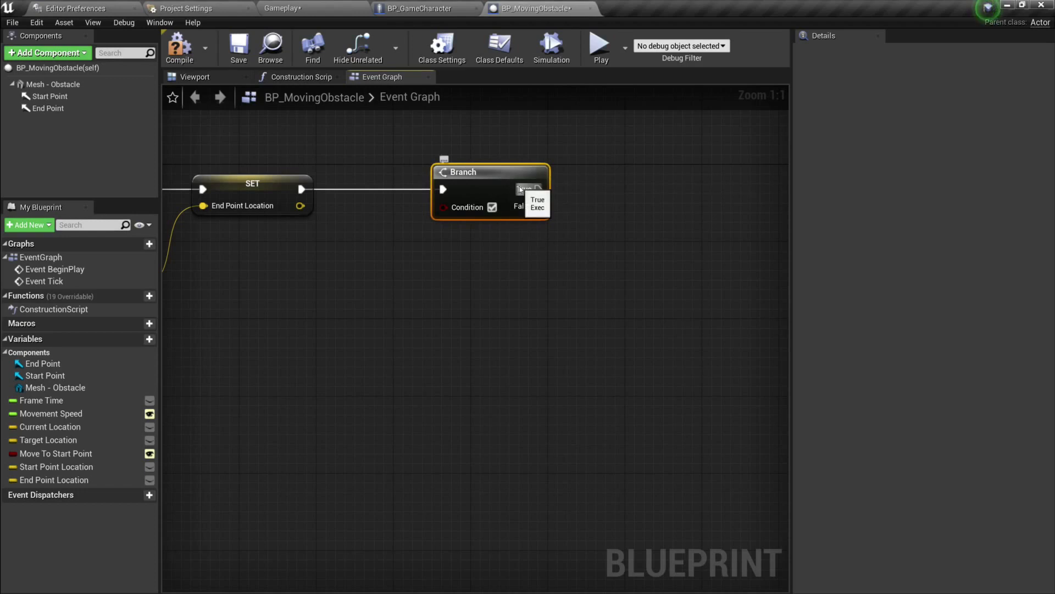
- Add a Move To Start Point getter, connect it to the Branch node's Condition, and place it below the execution line
right_drag(595, 201, 576, 211)
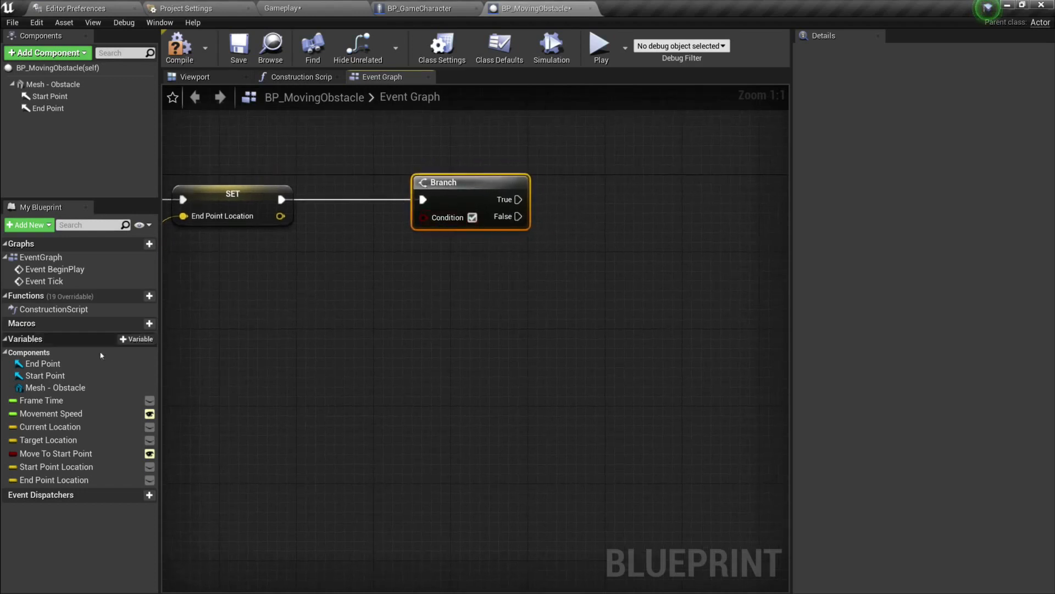
ctrl+drag(55, 452, 335, 264)
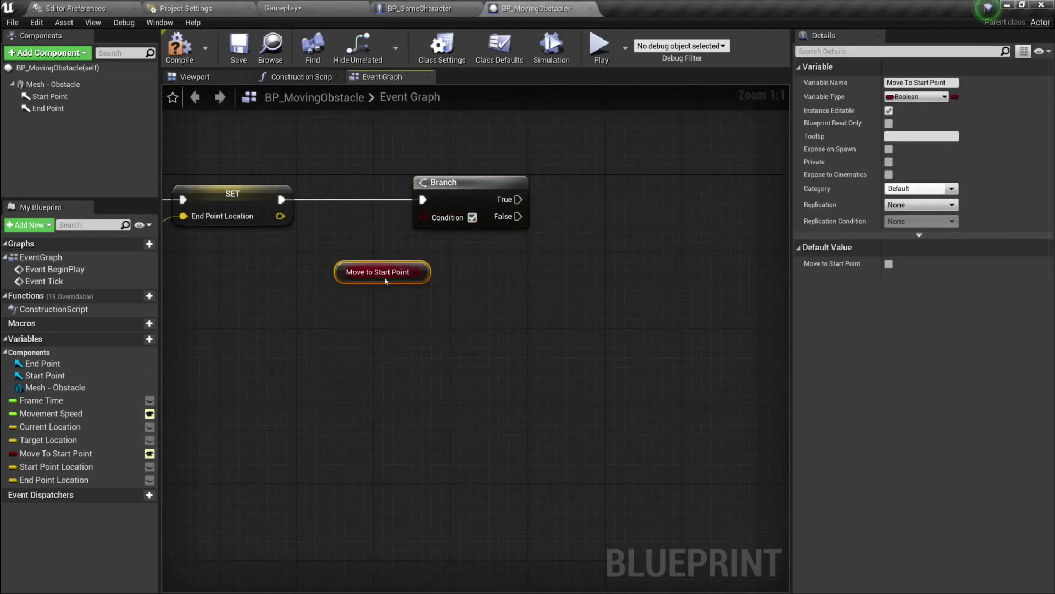
drag(418, 274, 422, 224)
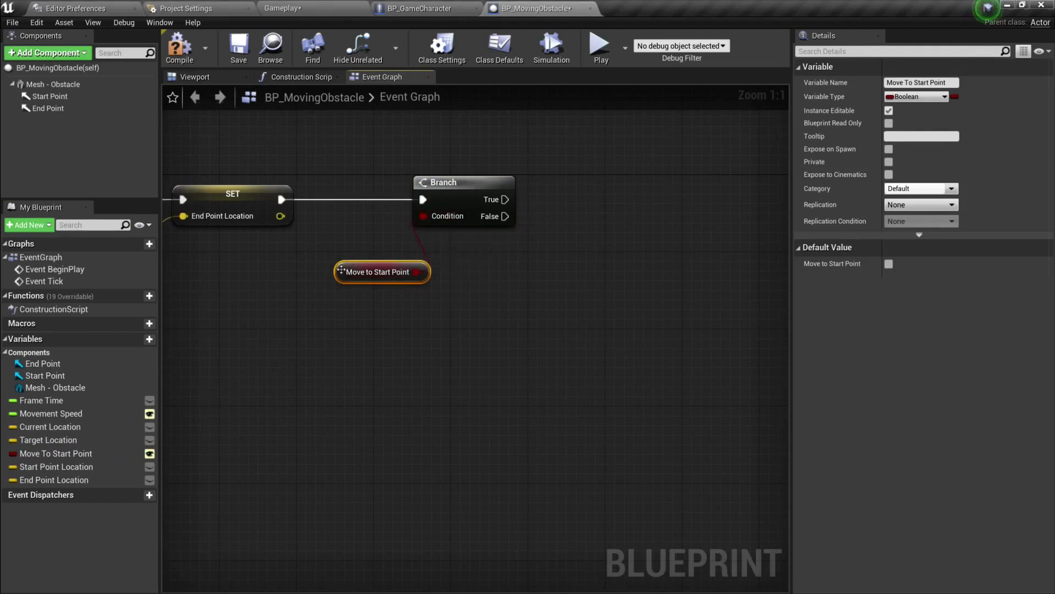
drag(340, 270, 301, 251)
right_drag(377, 232, 332, 246)
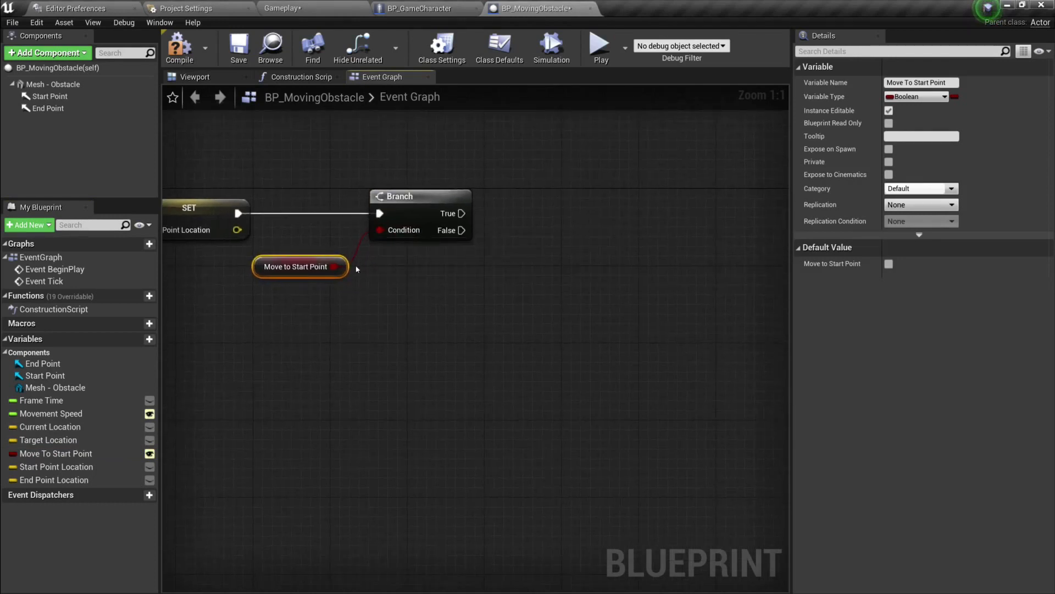
- Add a Set Target Location node to the Branch node's True output and position it above the Branch
right_drag(483, 235, 421, 283)
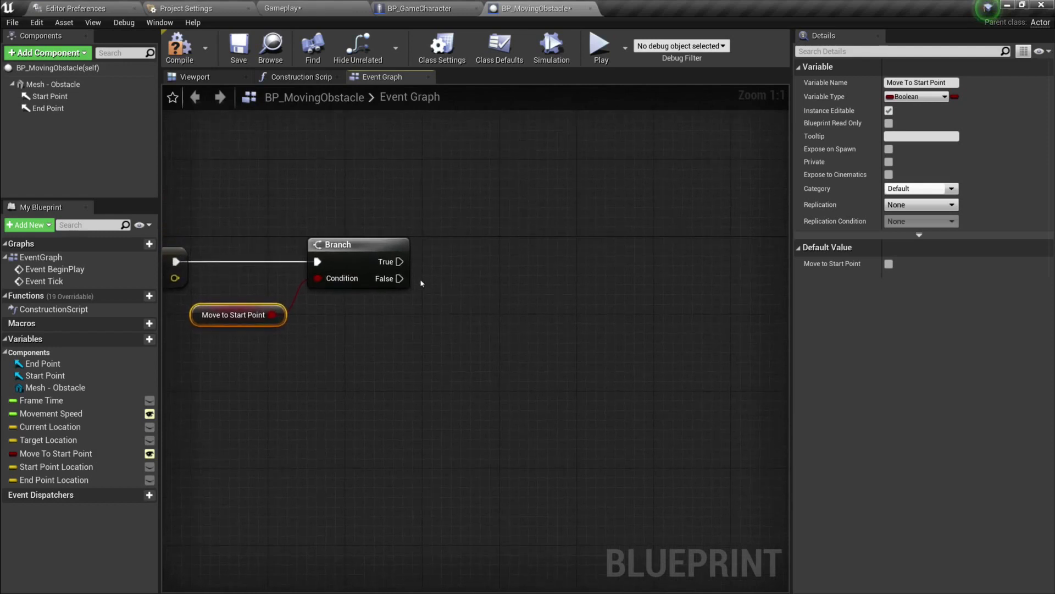
drag(399, 262, 506, 208)
text(se)
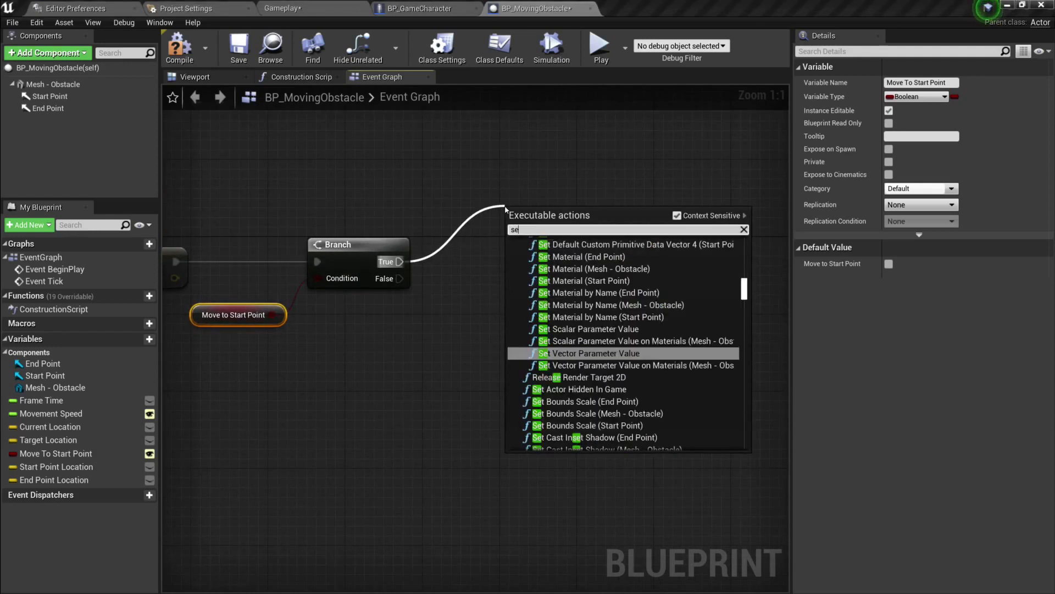
text(t target location)
key(Return)
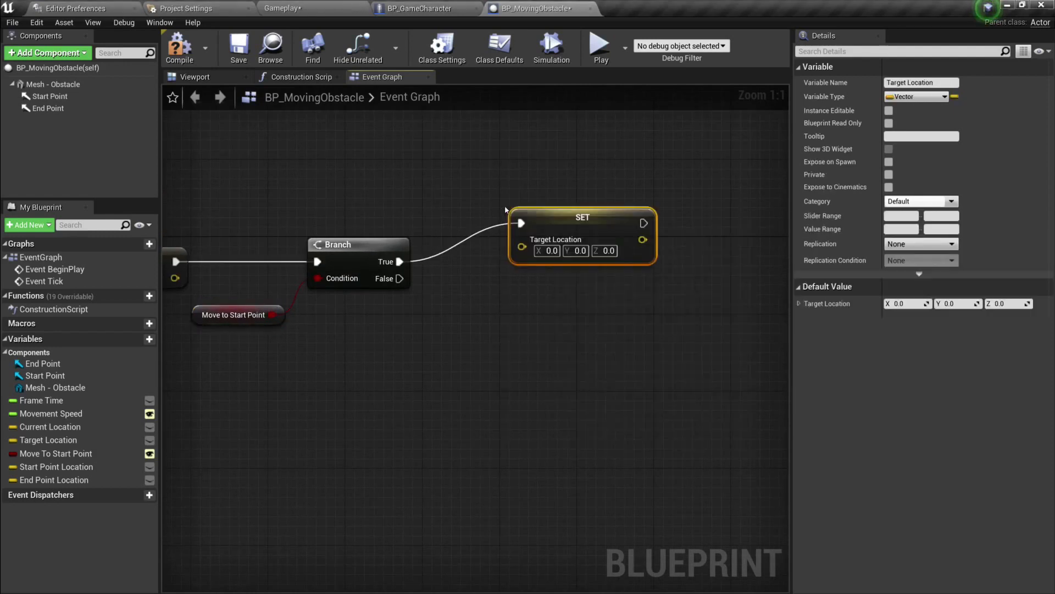
drag(545, 217, 545, 169)
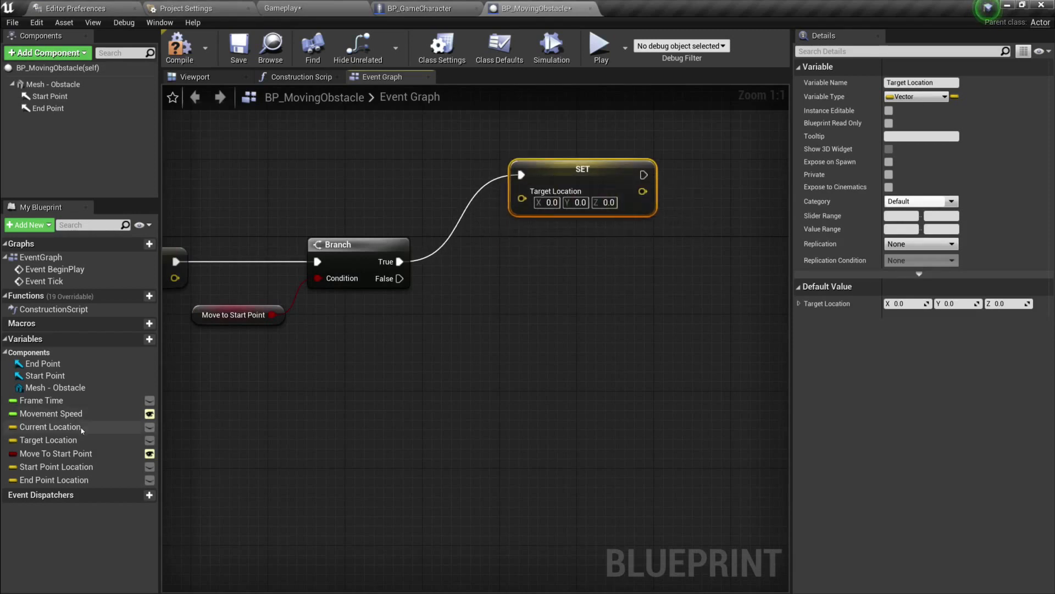
- Add a Start Point Location getter and connect it to the Target Location input of the Set node on the True path
drag(55, 466, 341, 175)
click(384, 181)
drag(428, 179, 521, 192)
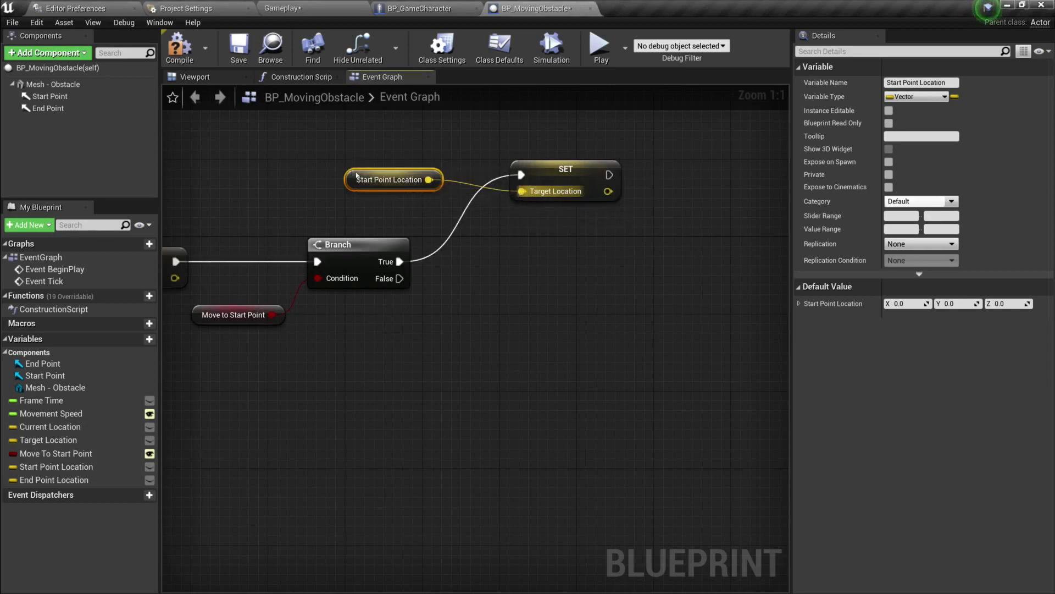
- Duplicate the Set Target Location node, place the copy below the original, and connect the Branch node's False output to it
right_drag(523, 255, 443, 212)
click(498, 132)
key(ctrl+c)
key(ctrl+v)
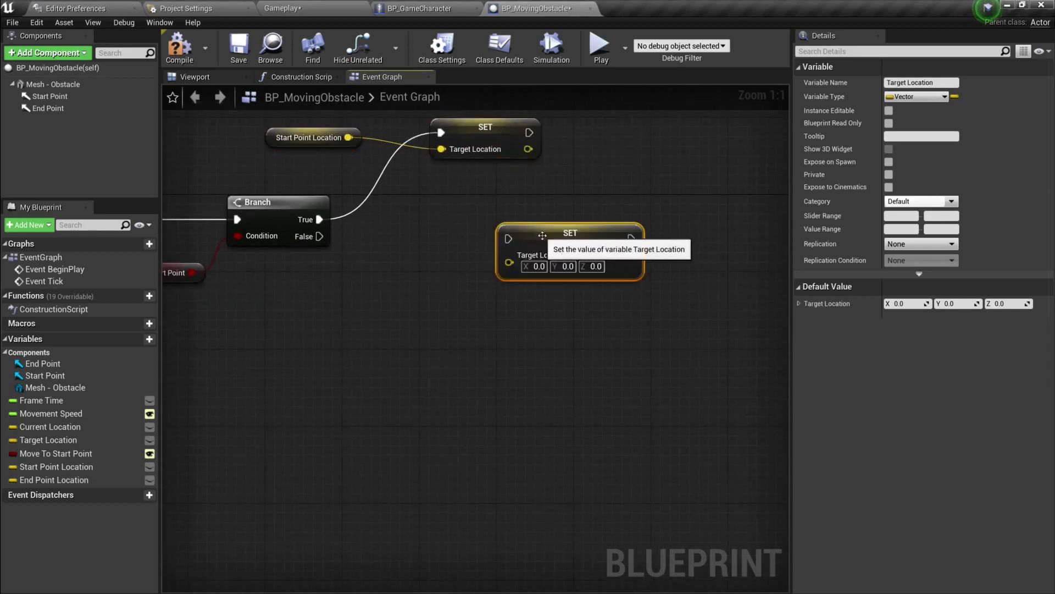
drag(542, 236, 474, 244)
drag(318, 236, 440, 248)
right_drag(379, 266, 446, 252)
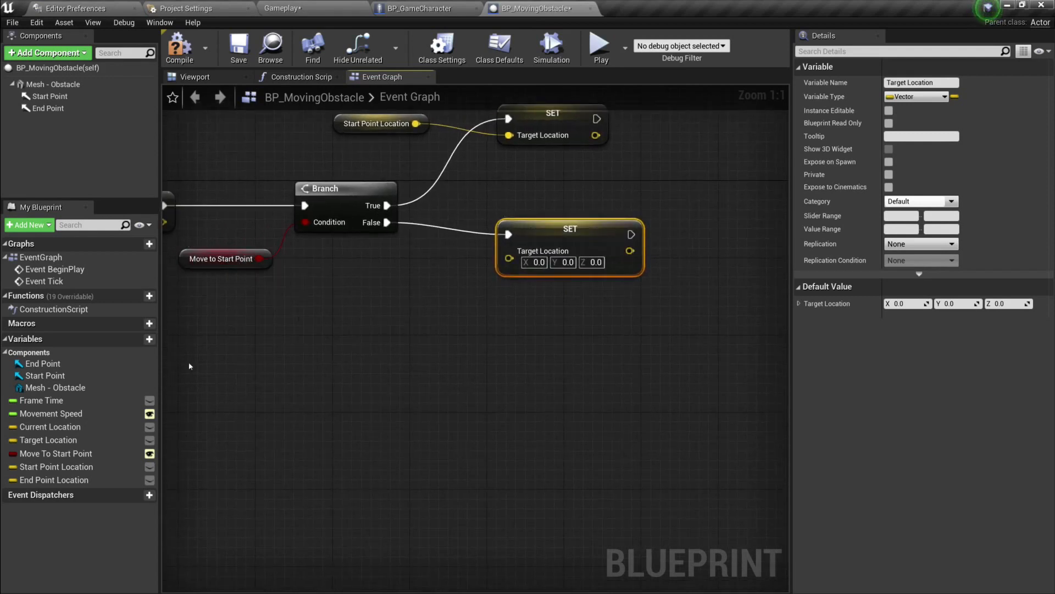
- Add an End Point Location getter and connect it to the Target Location input of the Set node on the False path
drag(54, 480, 340, 281)
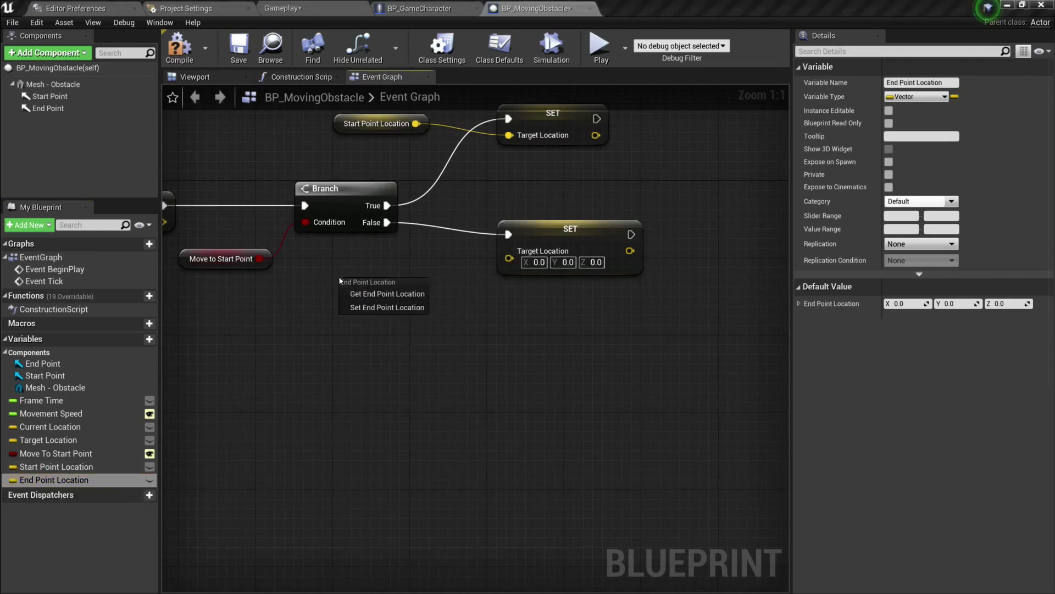
click(352, 294)
drag(423, 288, 506, 268)
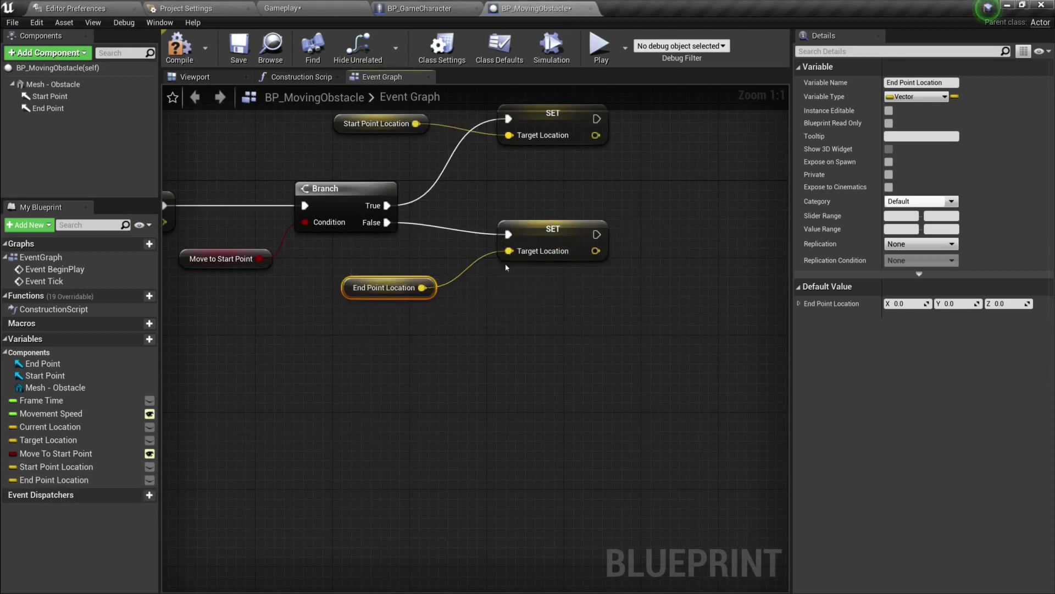
right_drag(506, 267, 521, 297)
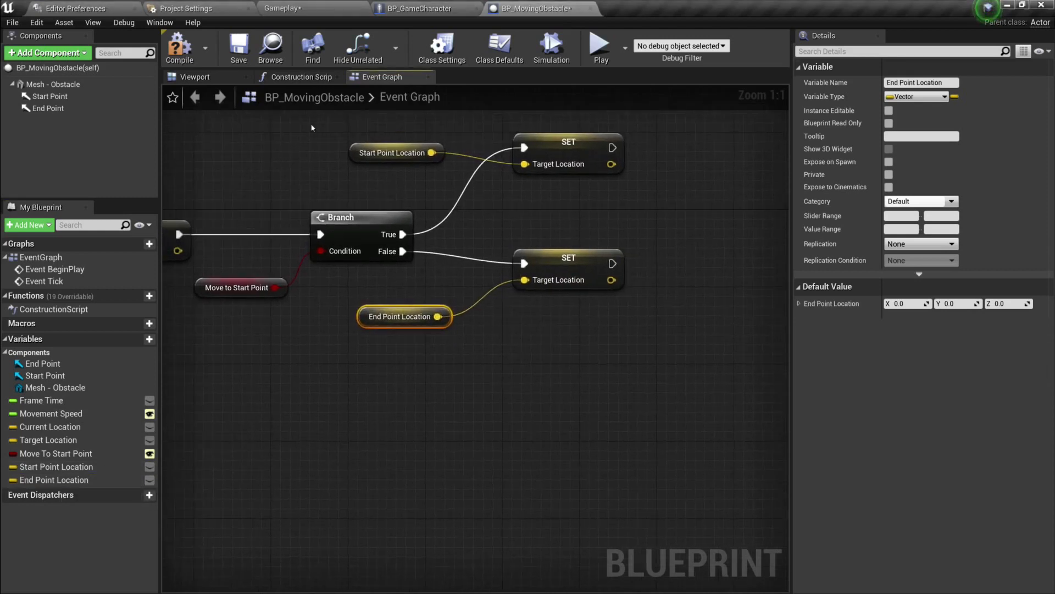
- Save BP_MovingObstacle and review the chain of nodes leading through the Branch to the two Set Target Location nodes
click(239, 51)
scroll(324, 253, down, 2)
right_drag(324, 327, 492, 331)
scroll(493, 331, down, 1)
click(460, 334)
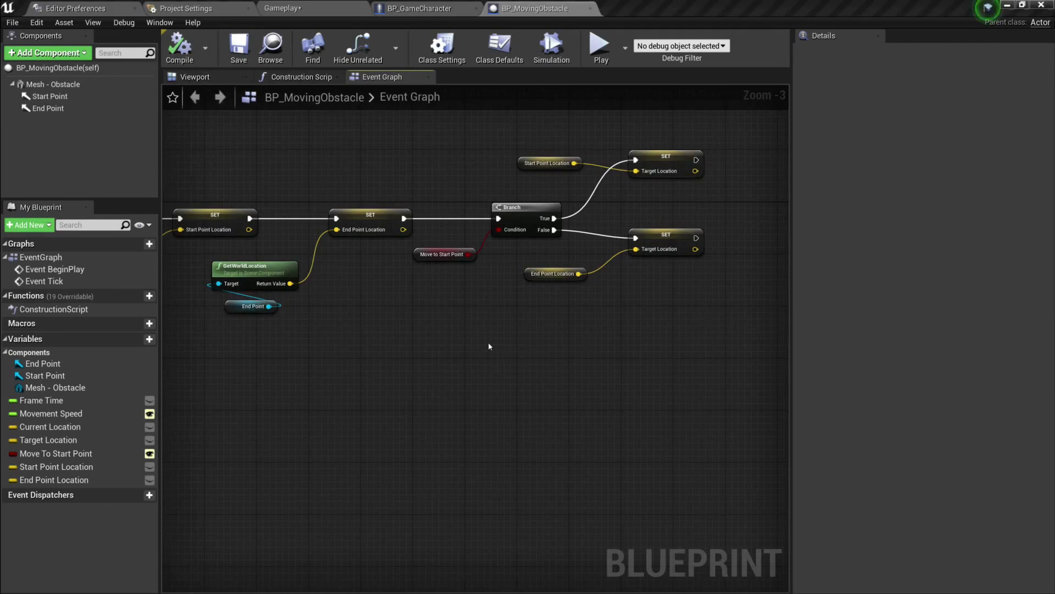
- Move the Event Tick node further down, away from the Event BeginPlay chain
scroll(730, 271, down, 2)
scroll(484, 302, up, 4)
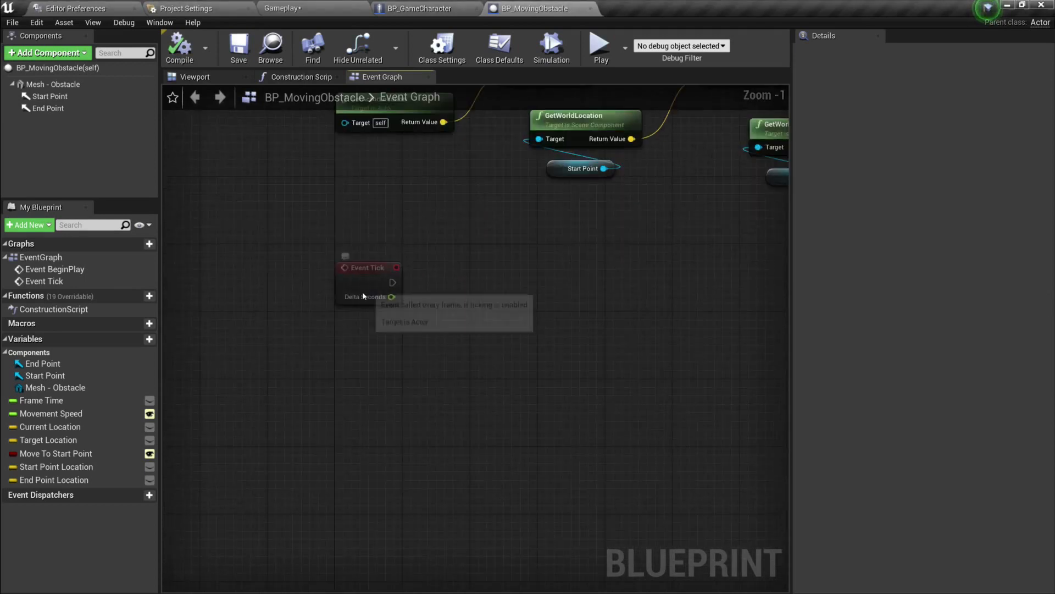
drag(363, 297, 377, 379)
scroll(495, 329, down, 1)
right_drag(494, 330, 432, 355)
right_drag(388, 286, 464, 286)
- Go along the Event BeginPlay chain and move the False path's Set Target Location node further below the Branch
drag(247, 188, 452, 279)
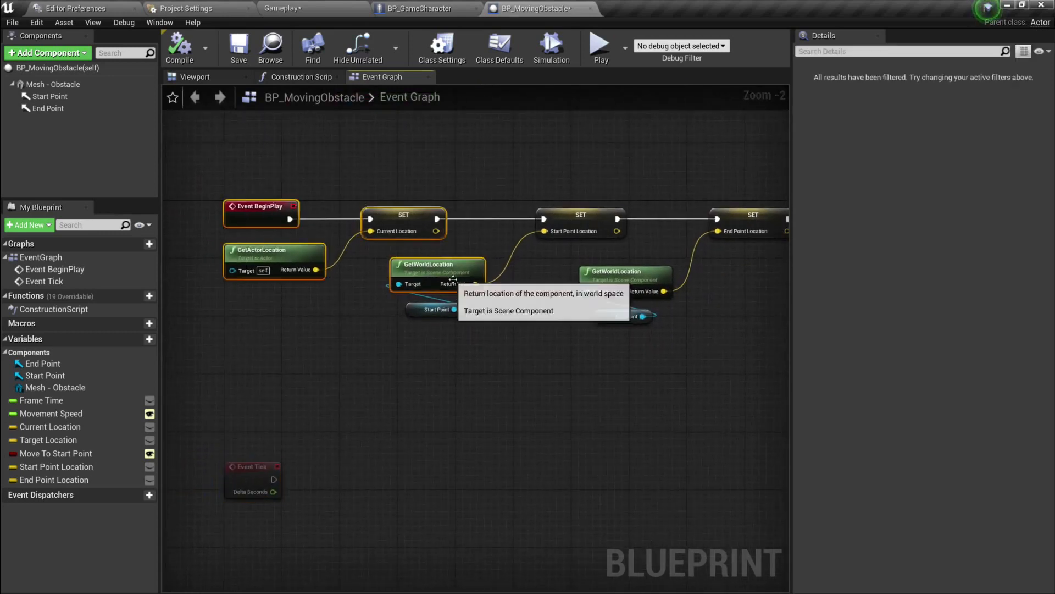
right_drag(548, 329, 407, 308)
click(407, 308)
drag(528, 344, 460, 212)
right_drag(615, 271, 244, 301)
scroll(413, 305, up, 2)
drag(700, 231, 700, 259)
right_drag(645, 191, 659, 233)
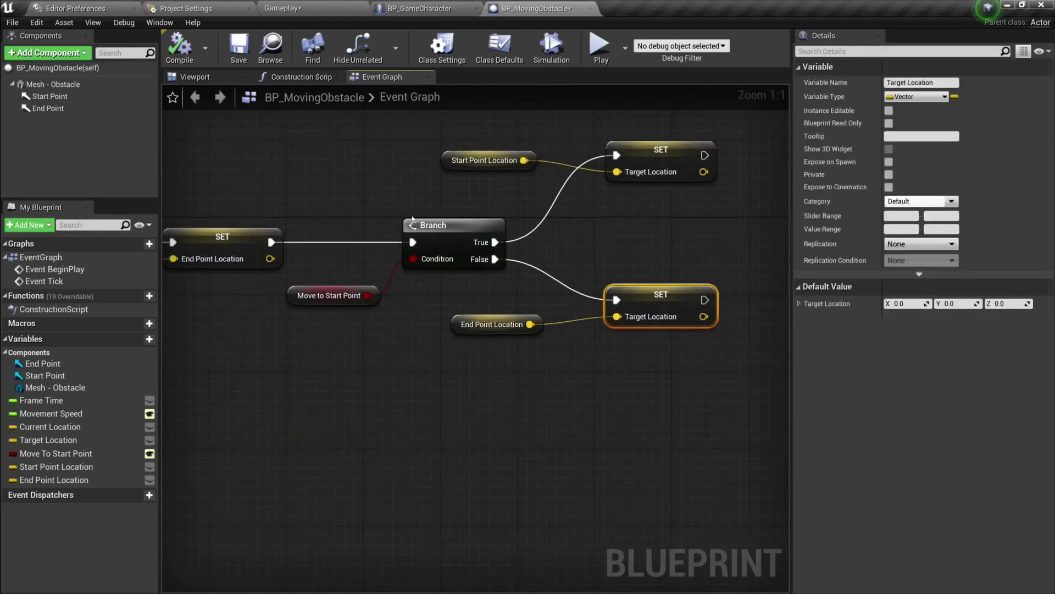
- Check both Set Target Location nodes and move the Move to Start Point getter closer to the Branch's Condition input
click(676, 162)
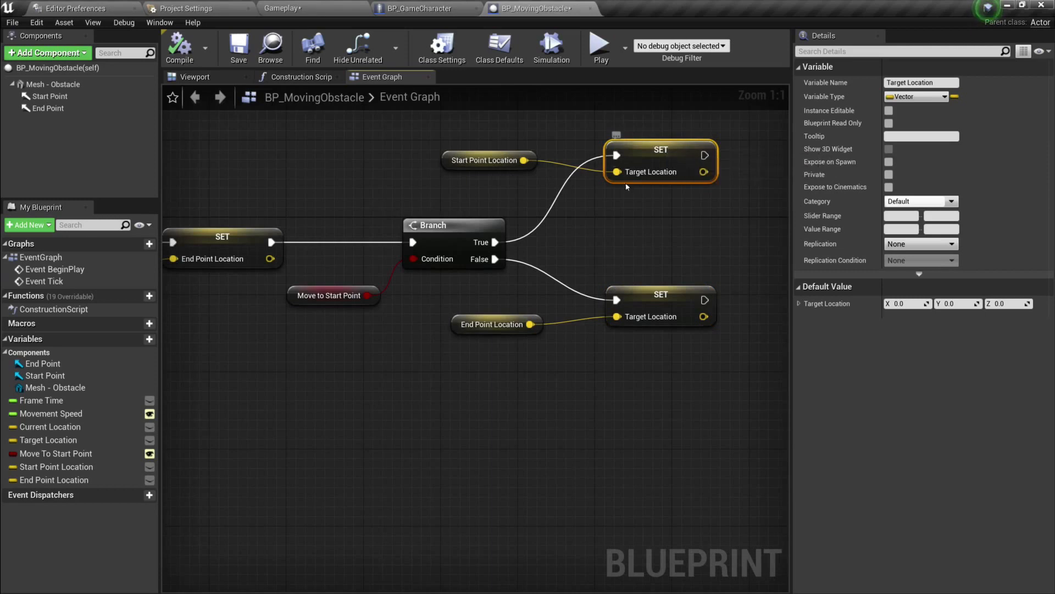
click(660, 297)
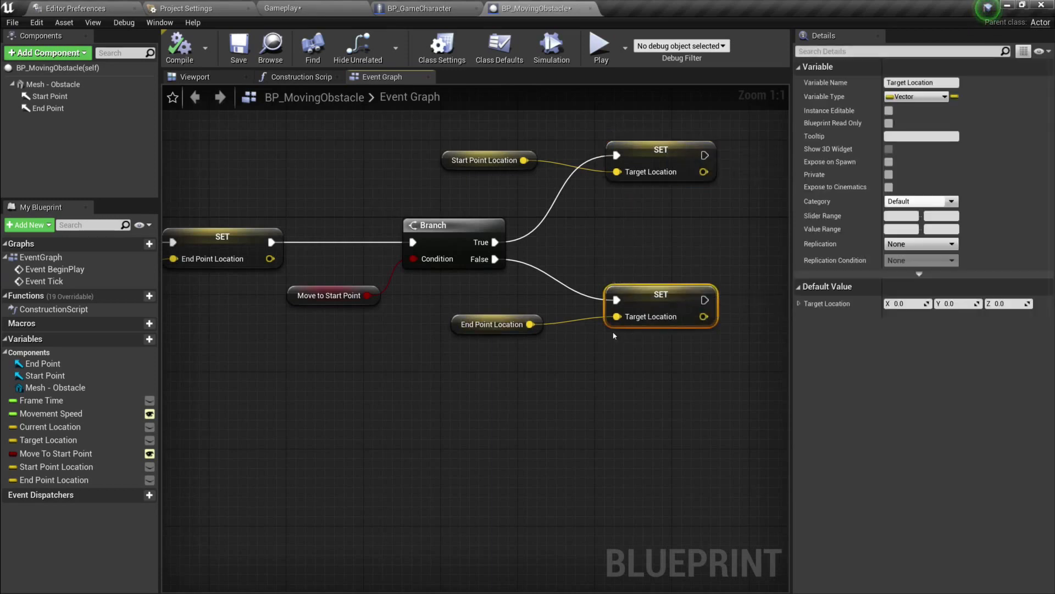
drag(323, 302, 332, 293)
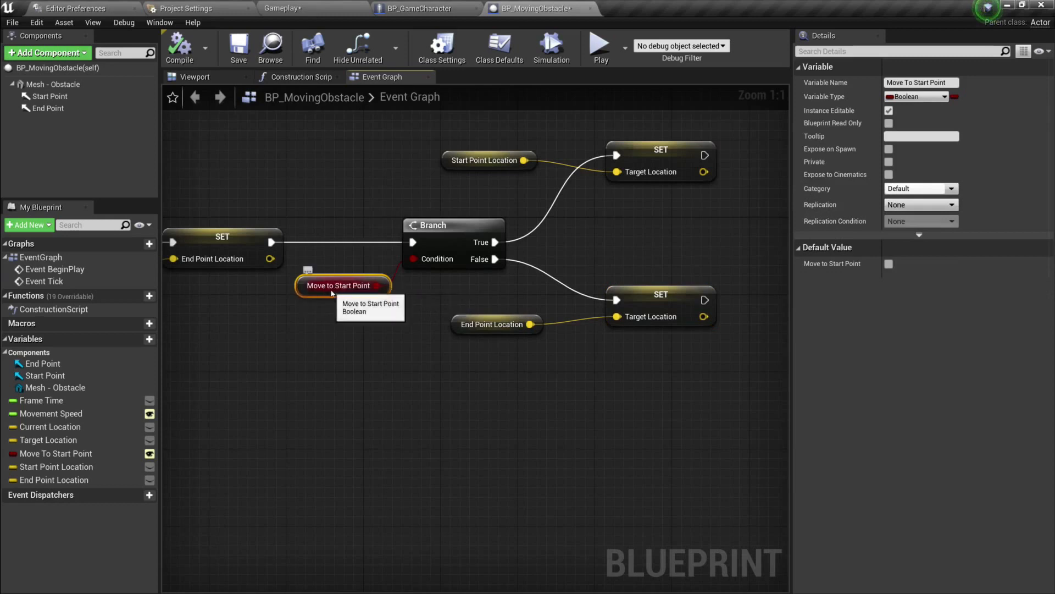
- Enable the default value of the Move To Start Point variable, and compile and save the blueprint
click(61, 453)
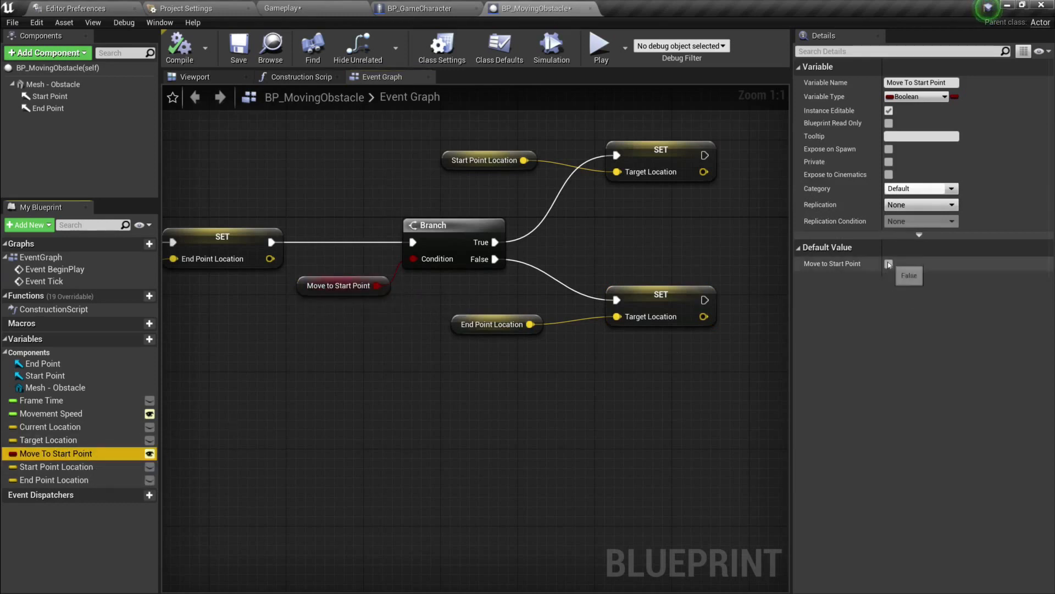
click(889, 263)
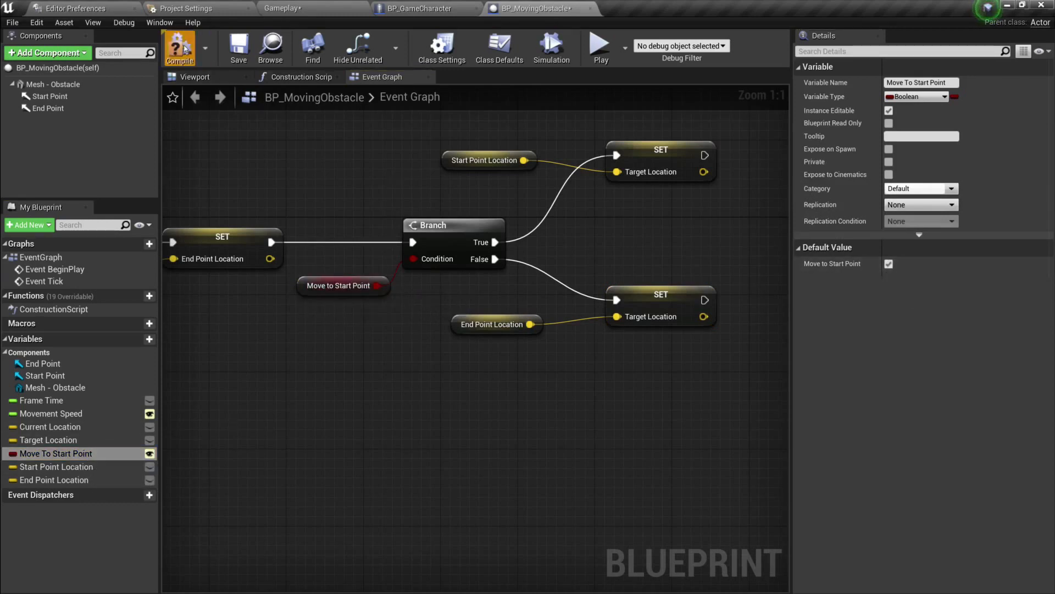
click(239, 47)
- Save the Gameplay level, select the BP_MovingObstacle actor in it and toggle its Move to Start Point option
click(285, 10)
click(236, 47)
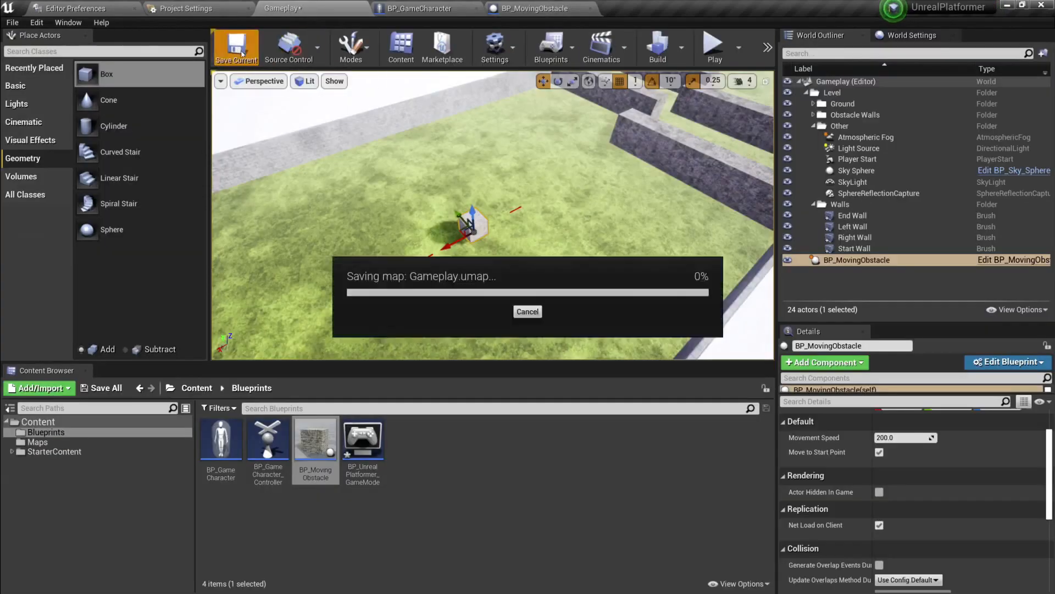
click(871, 263)
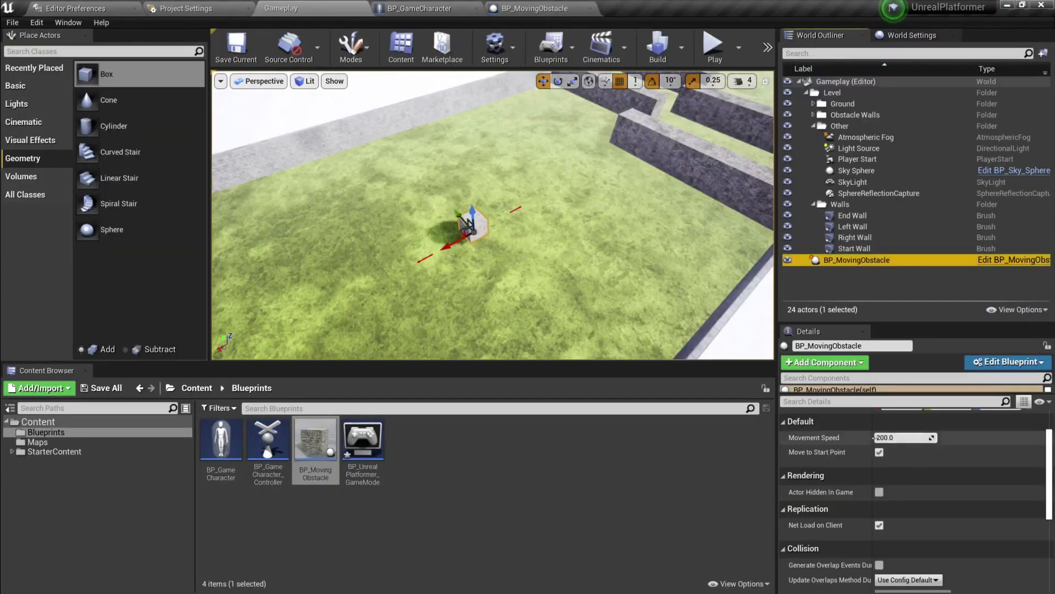
click(879, 452)
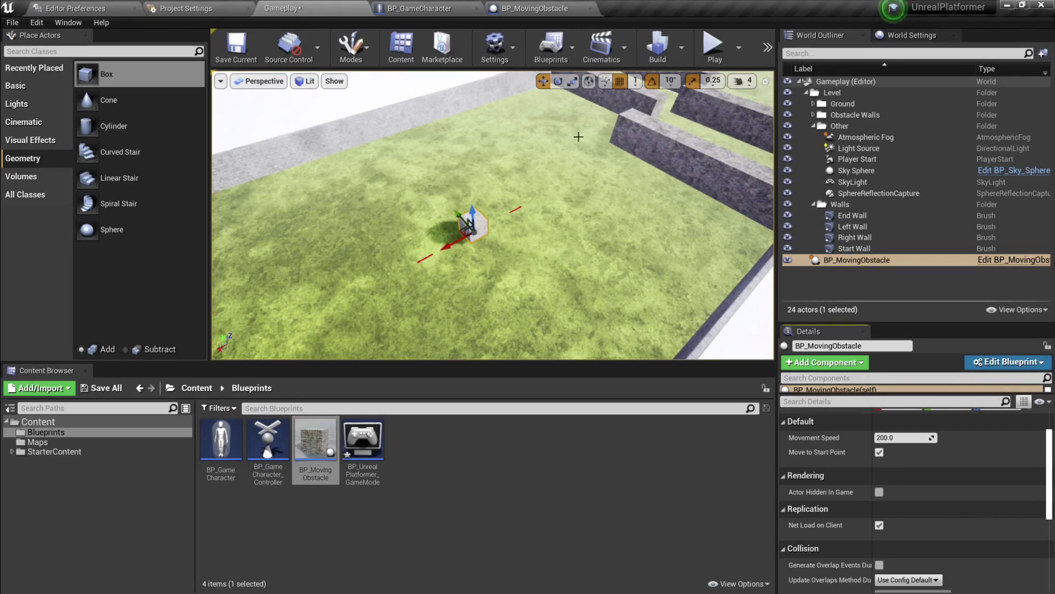
- In the BP_MovingObstacle event graph, add a Set Frame Time node after Event Tick and connect Delta Seconds to its Frame Time input
click(544, 9)
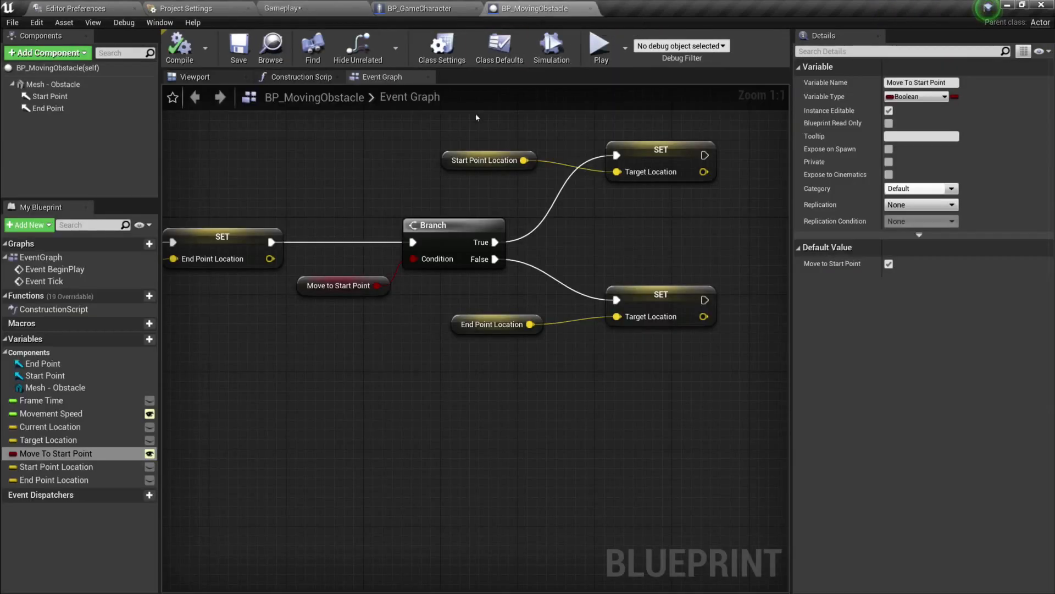
scroll(579, 147, up, 5)
right_drag(579, 147, 543, 175)
scroll(543, 174, down, 3)
right_drag(380, 268, 628, 168)
right_drag(395, 234, 541, 163)
scroll(414, 214, up, 3)
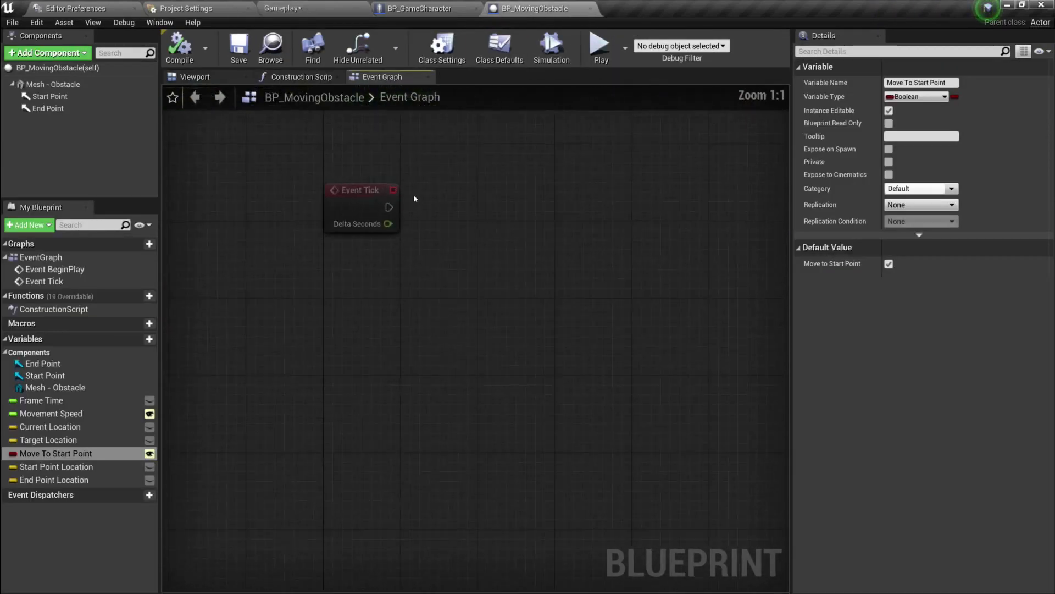
right_drag(426, 184, 338, 193)
scroll(417, 186, up, 1)
drag(299, 219, 357, 214)
text(set frame)
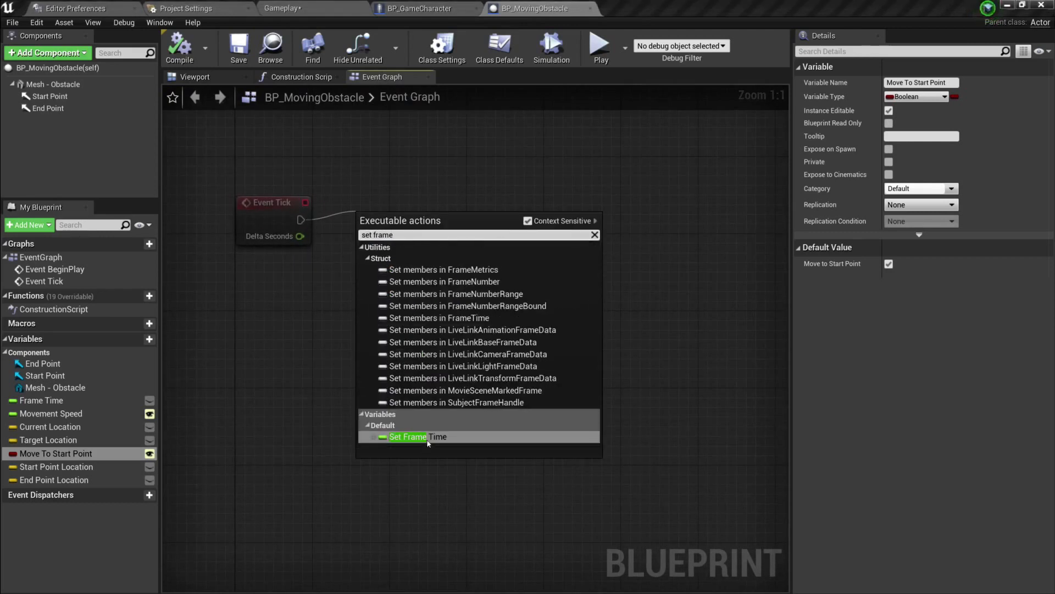
click(429, 438)
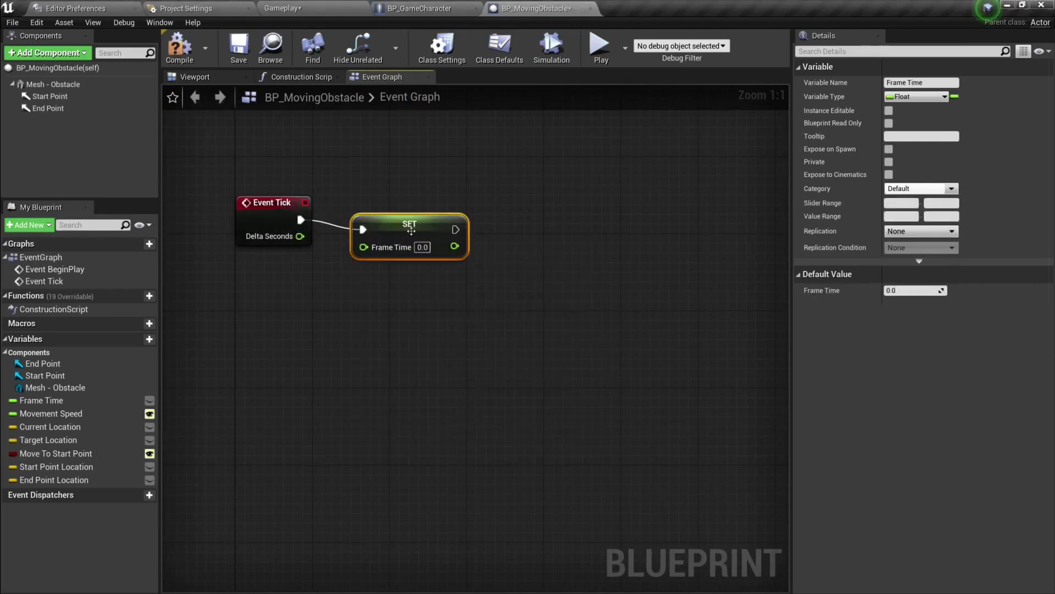
drag(300, 237, 391, 220)
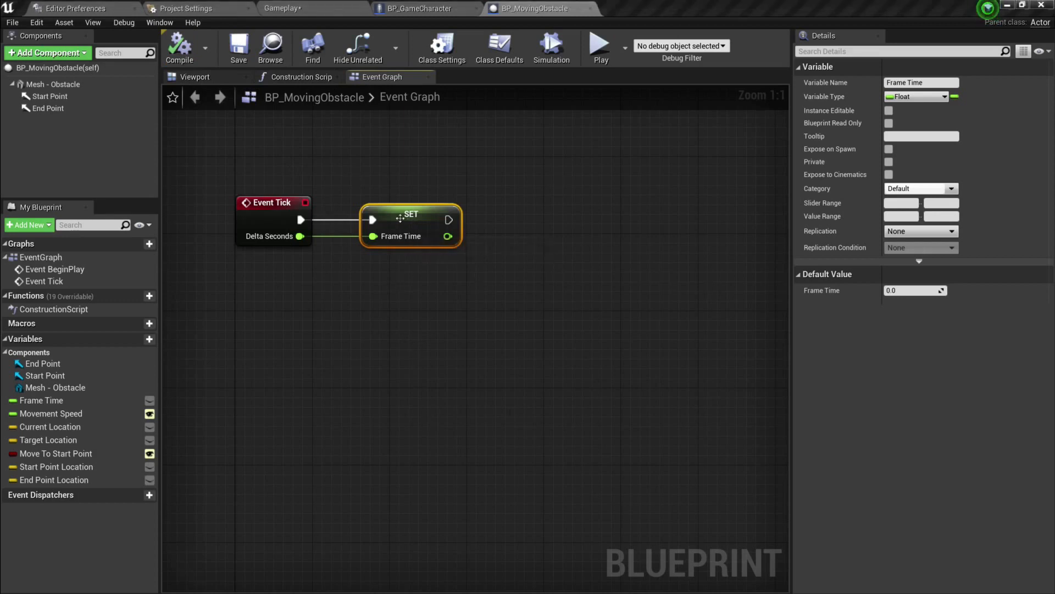
- Add a Set Current Location node on the execution output of the Set Frame Time node
right_drag(400, 219, 380, 211)
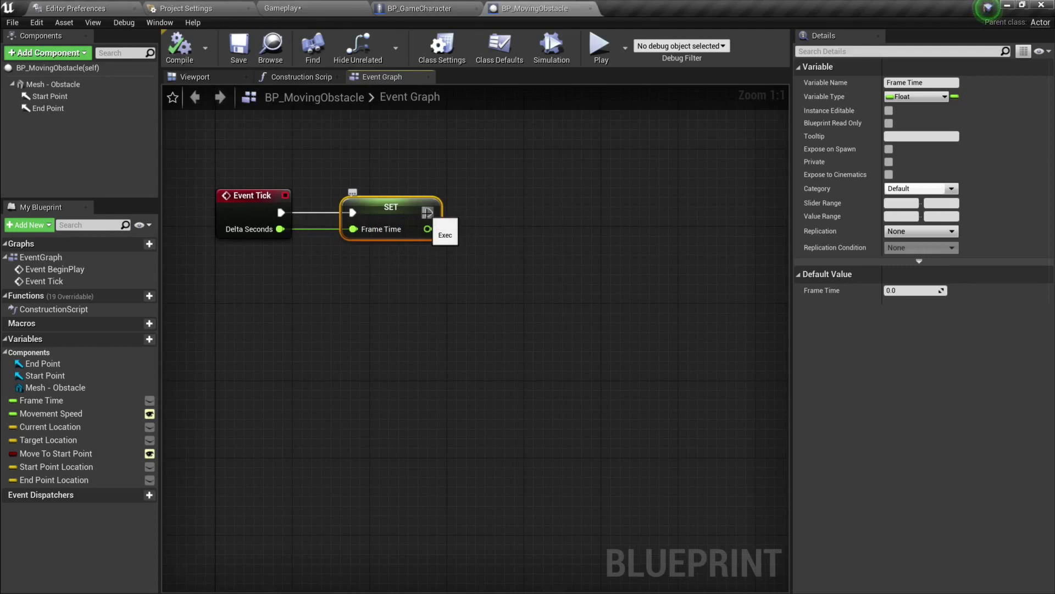
drag(427, 212, 500, 213)
text(set curren)
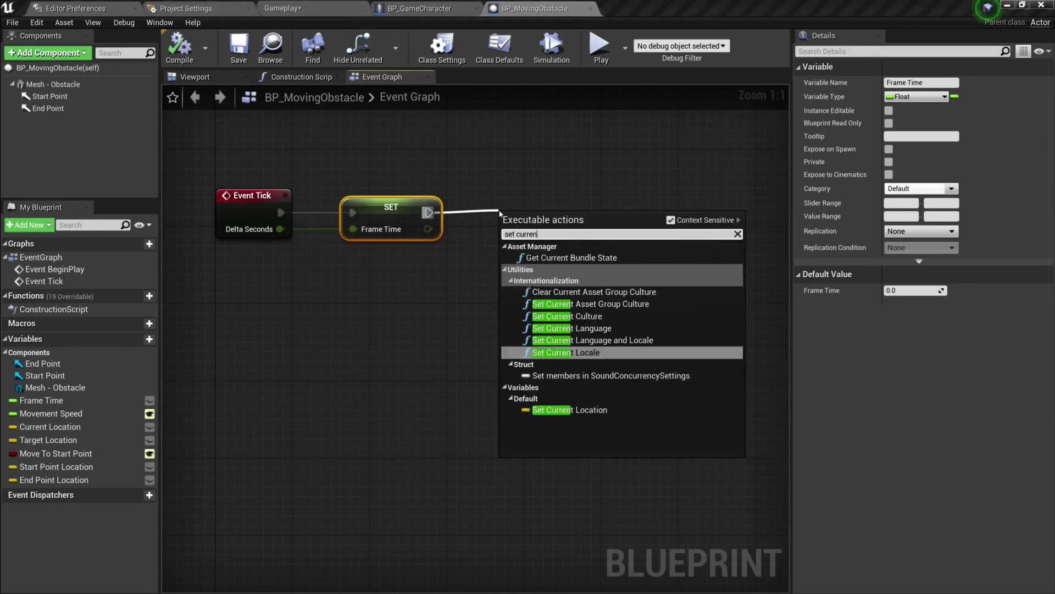
text( loca)
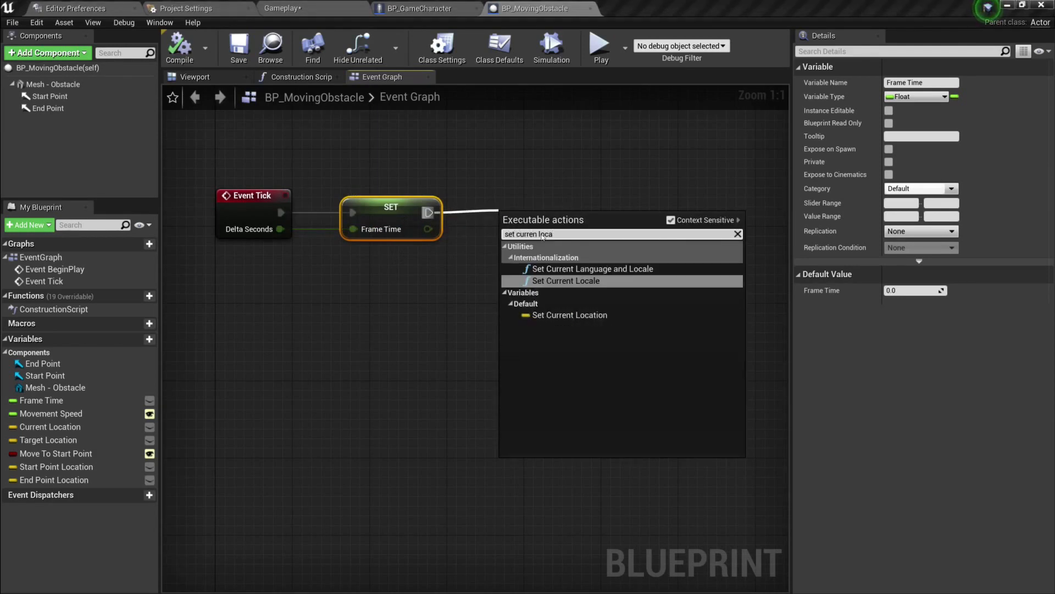
click(575, 315)
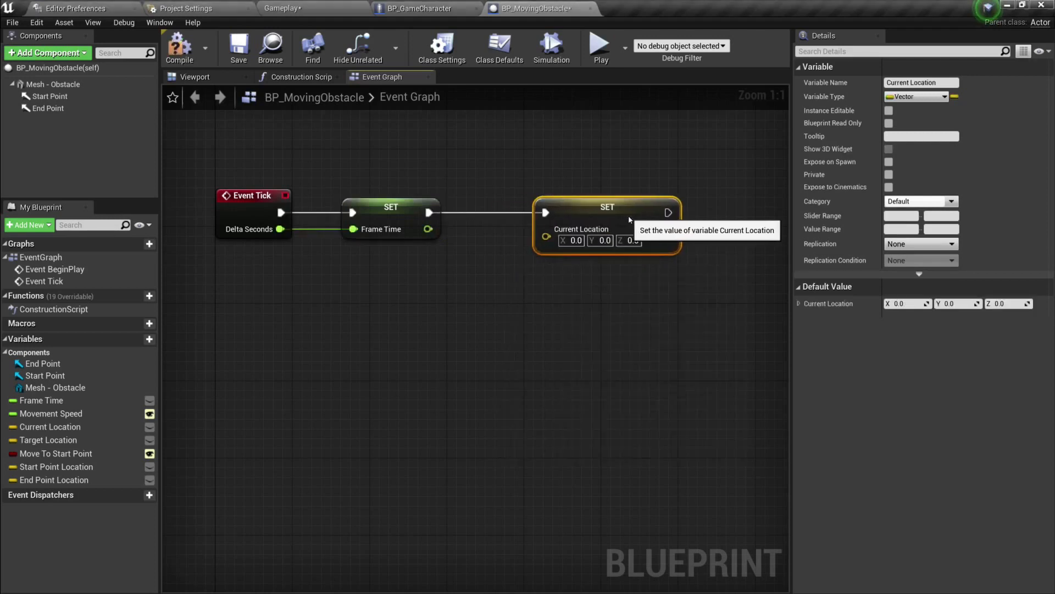
- Add a VInterp to Constant node below the Tick chain and connect its Return Value to the Set Current Location node
right_drag(494, 356, 567, 330)
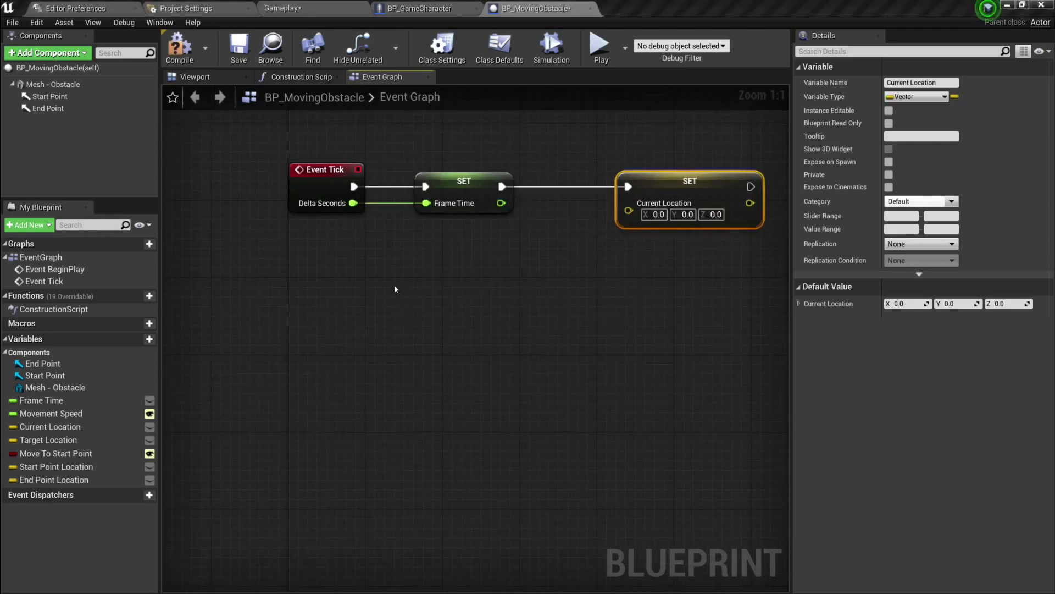
right_click(404, 296)
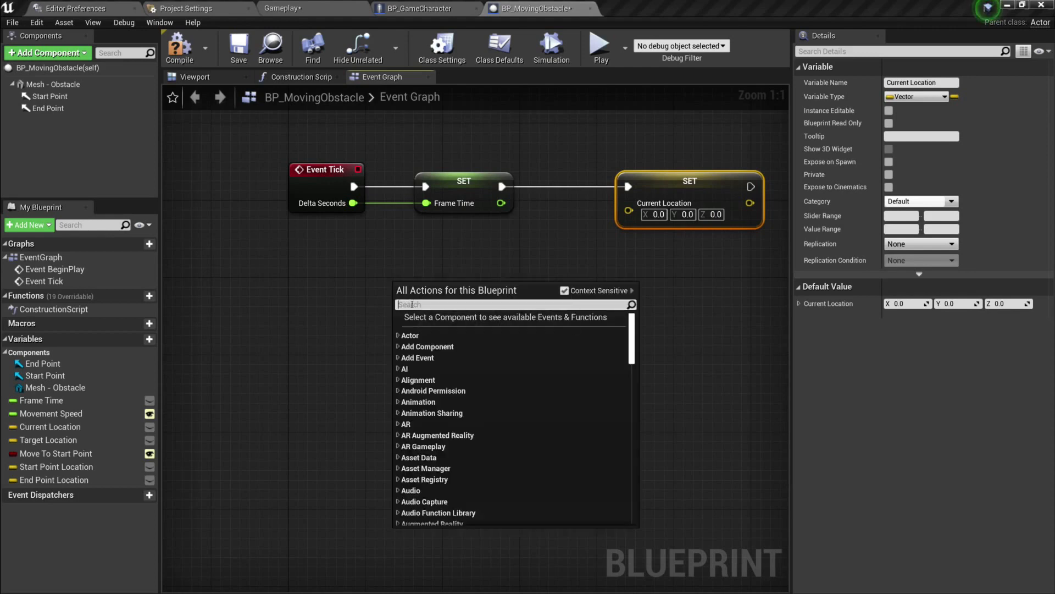
text(vinter)
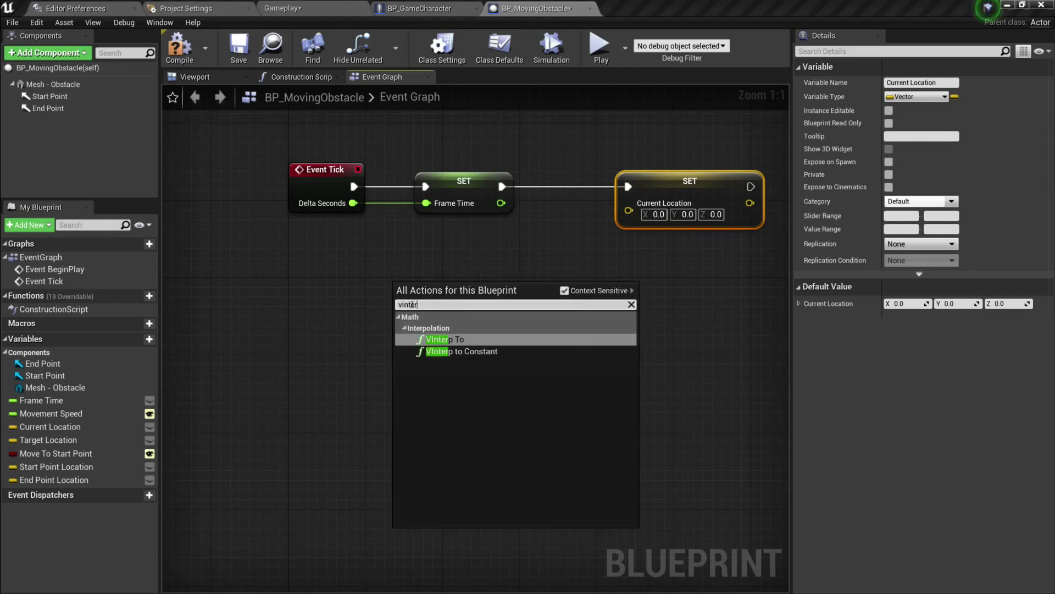
text(p)
click(444, 351)
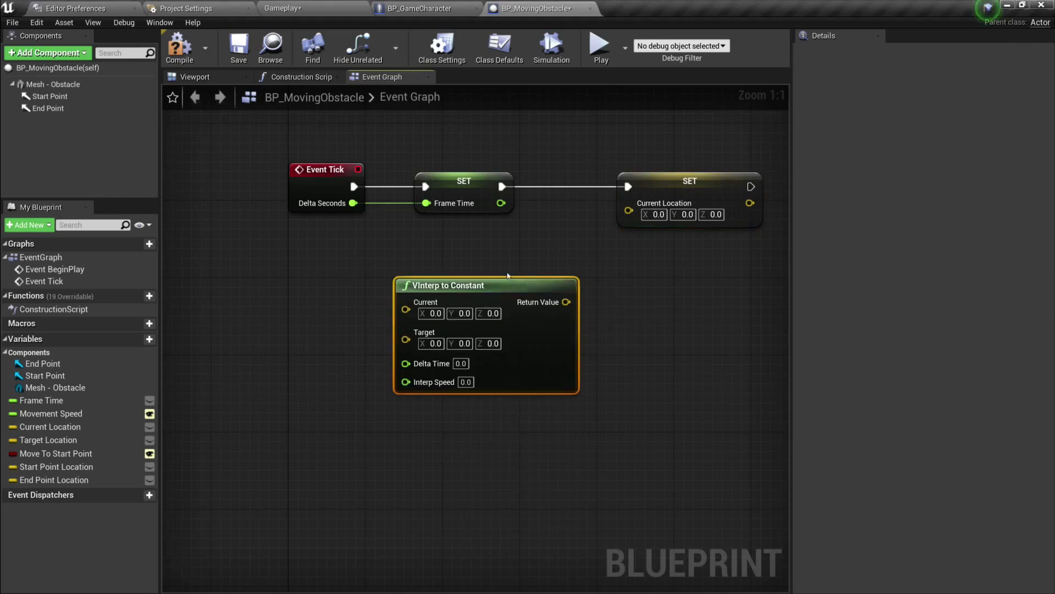
drag(566, 292, 629, 202)
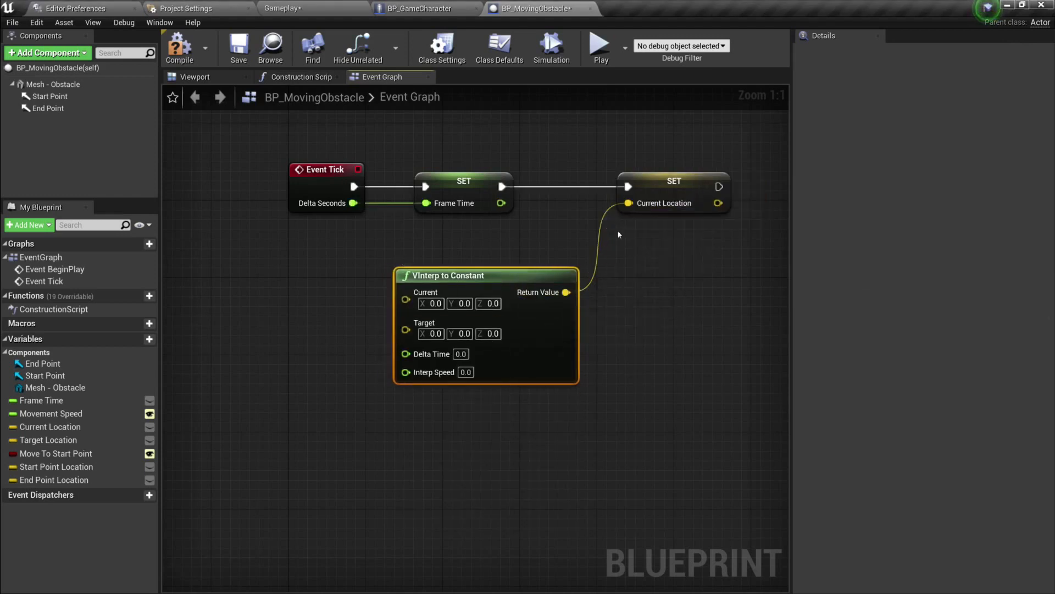
drag(554, 276, 544, 266)
right_drag(338, 315, 377, 307)
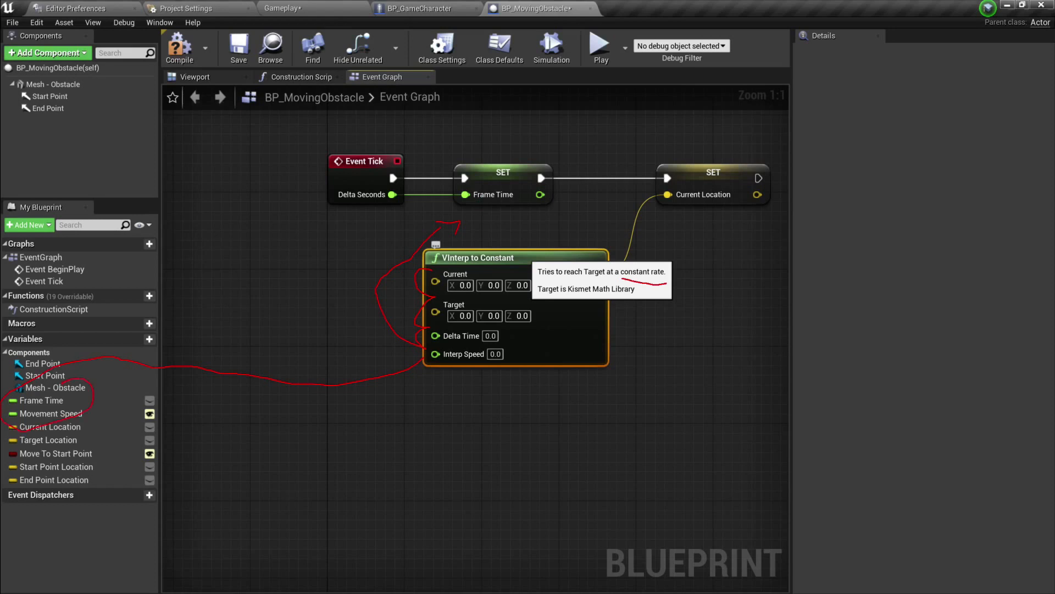
key(Escape)
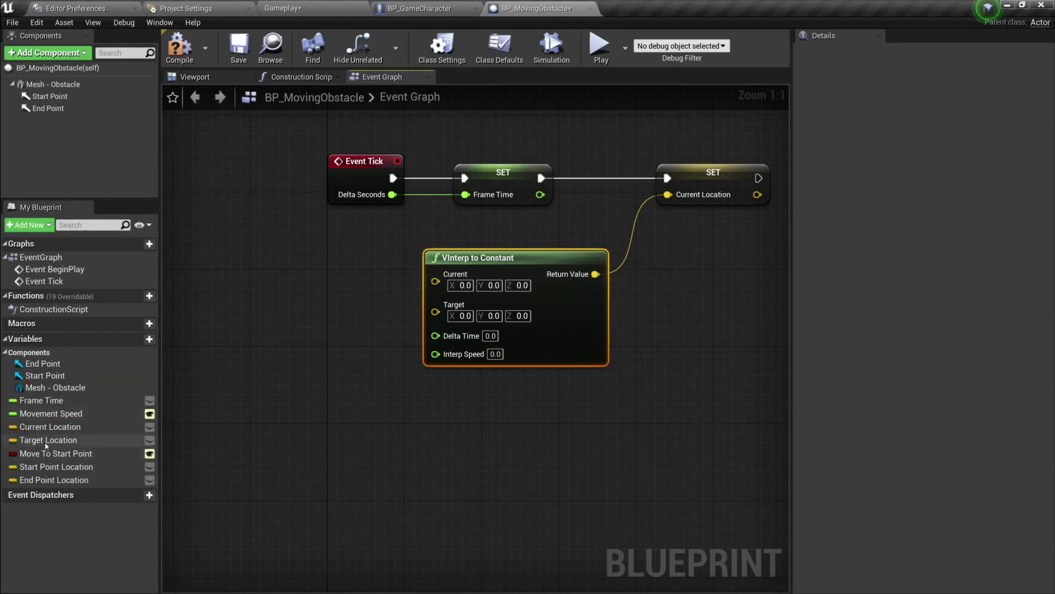
- Add a Current Location getter and connect it to the Current input of VInterp to Constant
drag(49, 427, 302, 243)
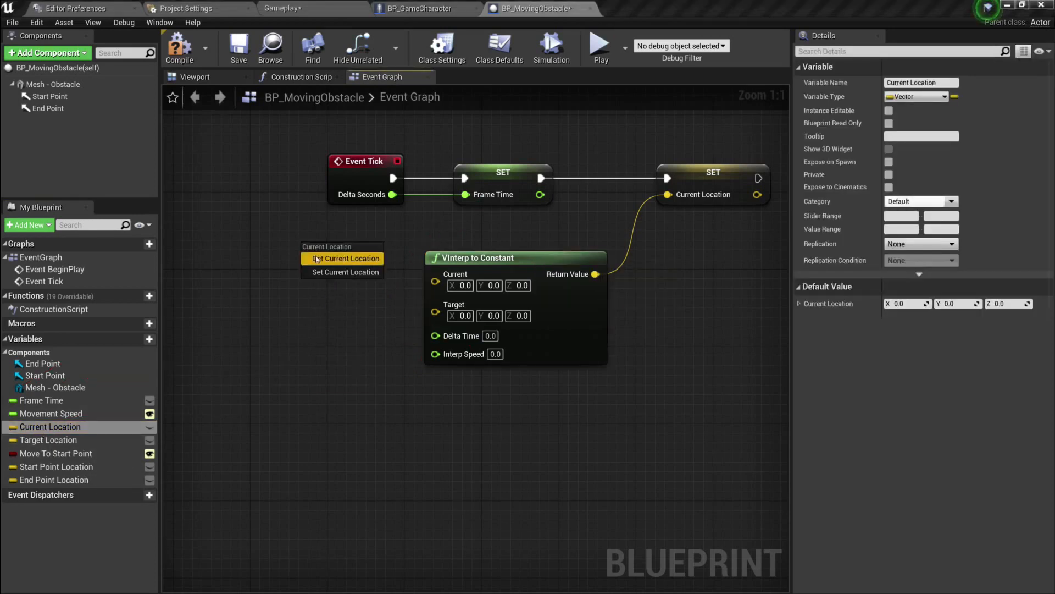
click(336, 253)
drag(372, 251, 437, 281)
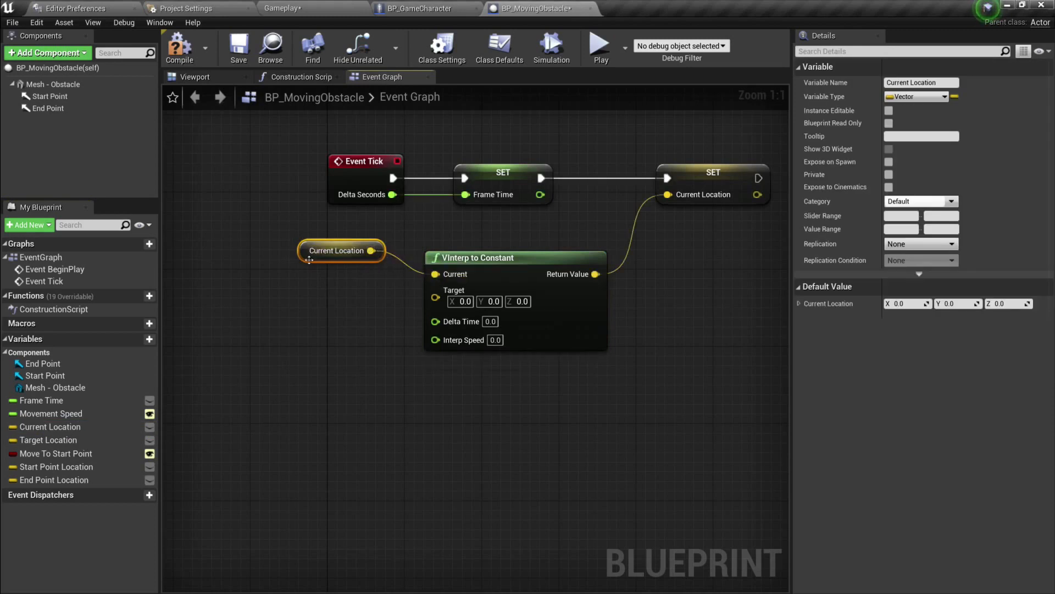
drag(309, 260, 302, 269)
- Connect a Target Location getter to the Target input of VInterp to Constant and align it with the Current Location getter
drag(48, 440, 436, 299)
click(335, 306)
drag(262, 242, 305, 301)
drag(338, 263, 338, 253)
click(515, 212)
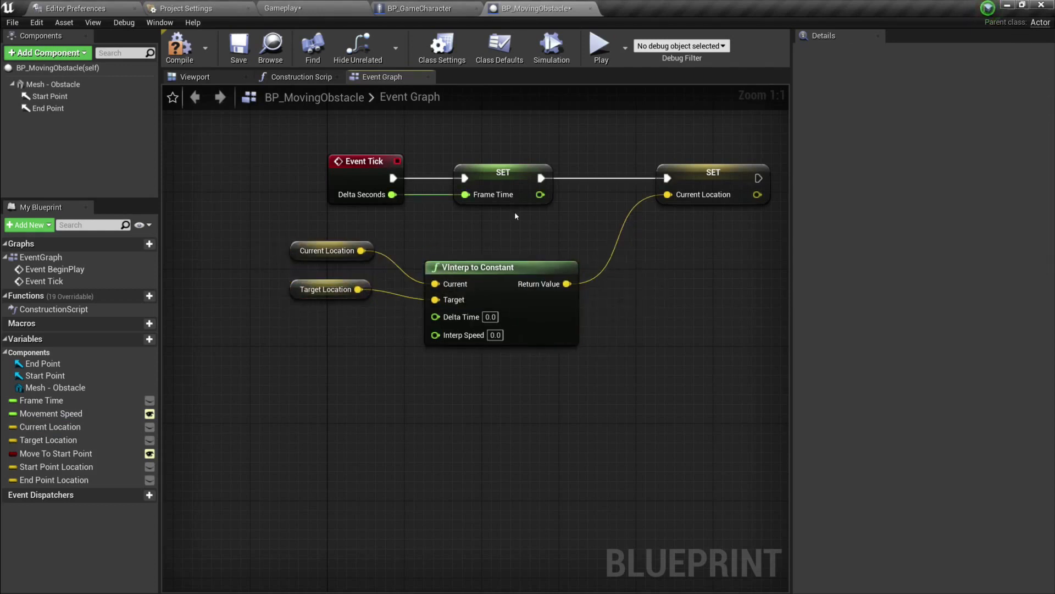
- Connect a Frame Time getter to the Delta Time input of VInterp to Constant and line it up under the other getters
click(502, 179)
drag(42, 400, 435, 318)
click(342, 331)
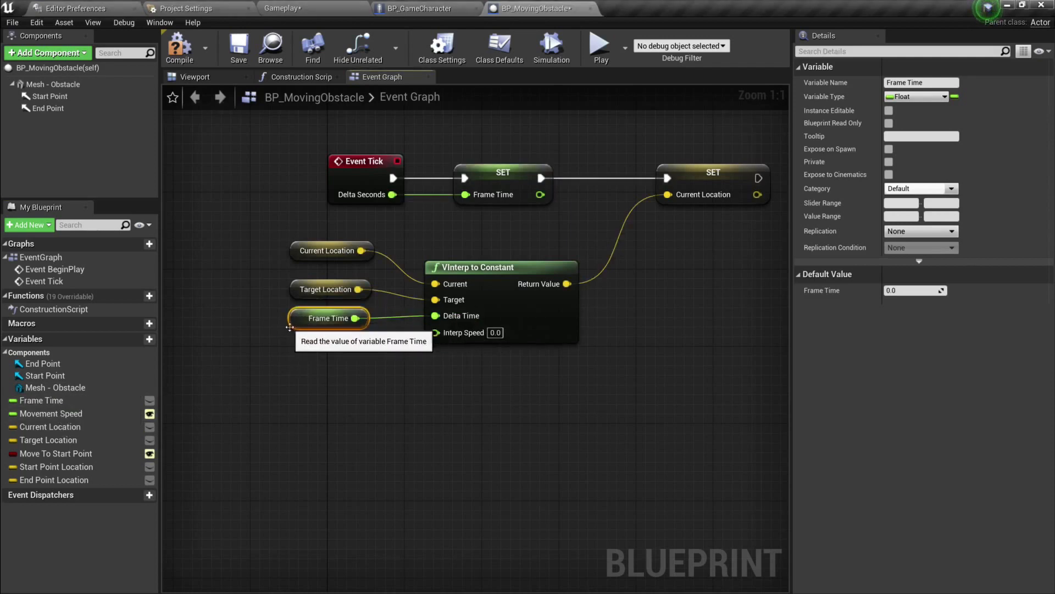
drag(315, 317, 296, 318)
- Rename the Frame Time variable to Delta Time and compile the blueprint
click(39, 400)
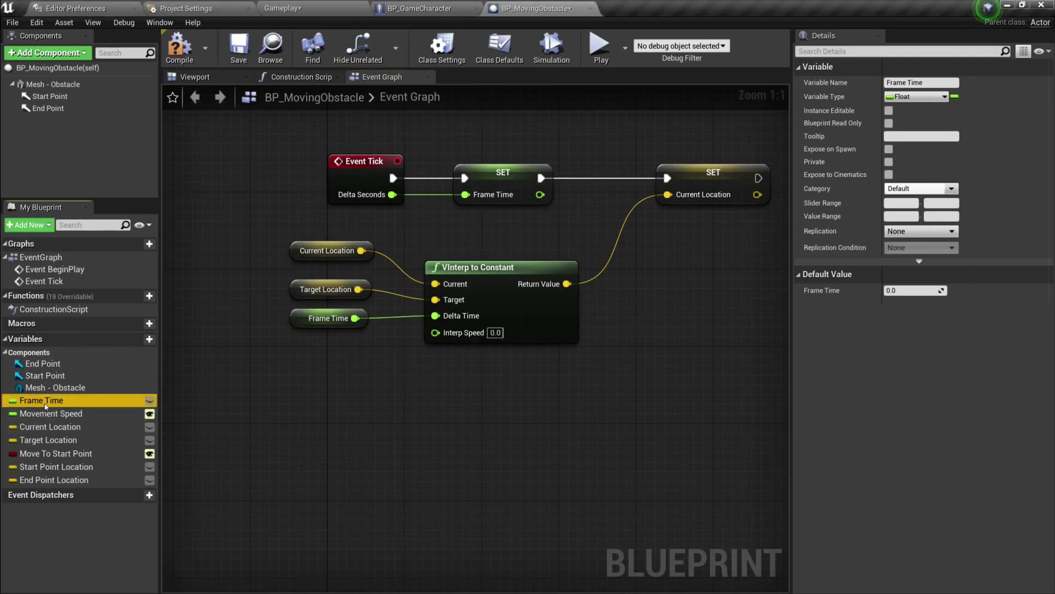
click(36, 400)
text(Delta Time)
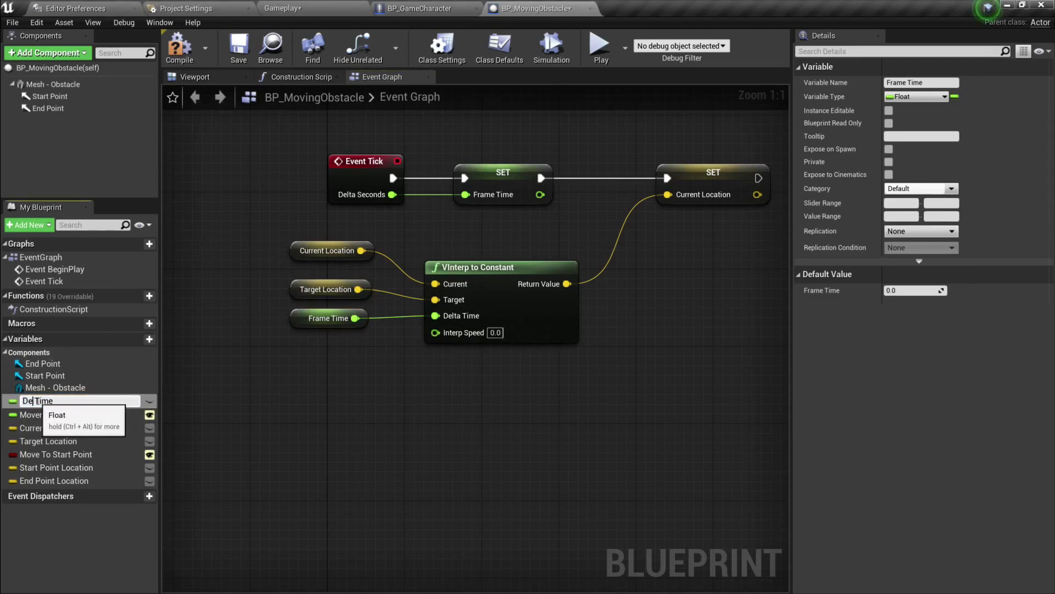
key(Return)
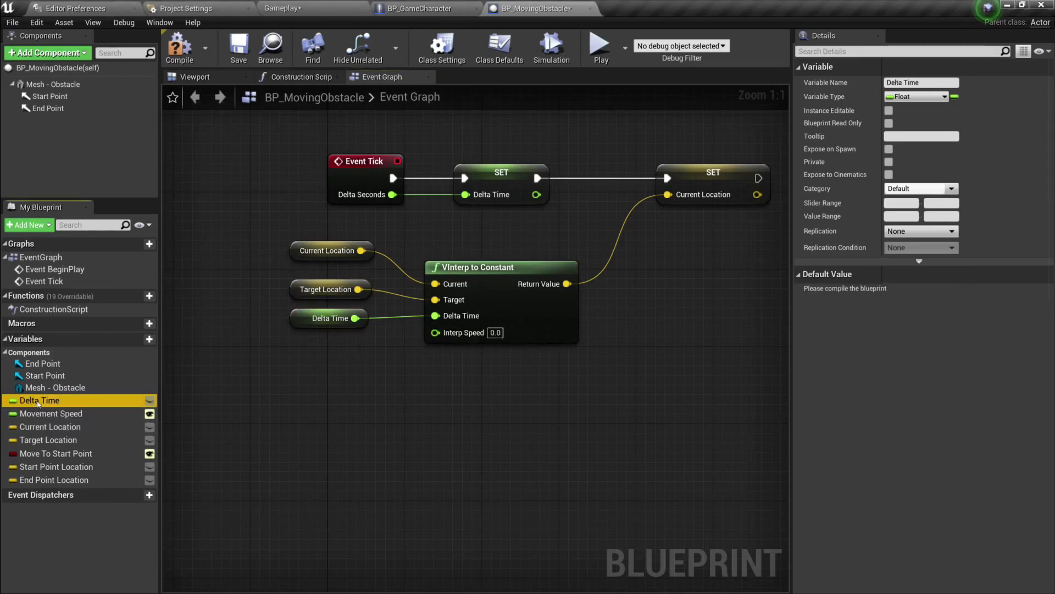
click(182, 50)
right_drag(420, 341, 403, 319)
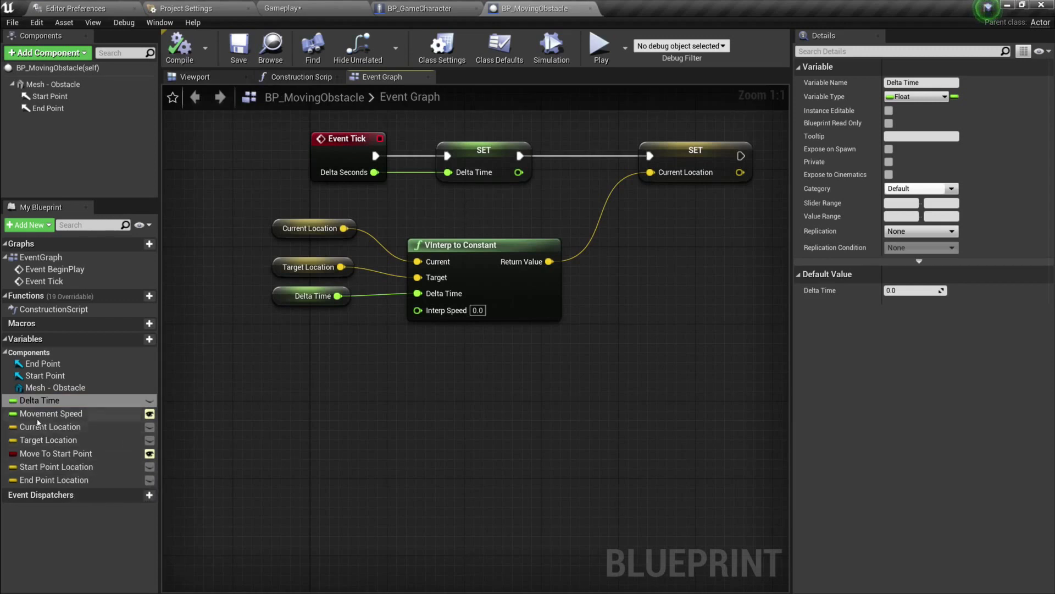
- Add a Movement Speed getter, connect it to the Interp Speed input of VInterp to Constant, and save the blueprint
drag(49, 414, 285, 337)
click(319, 345)
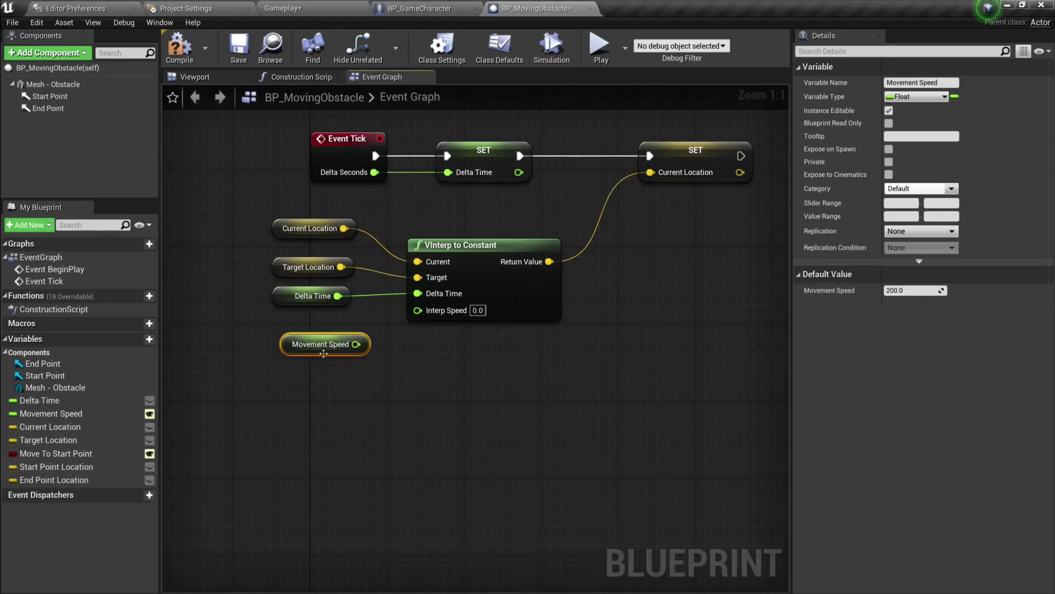
drag(356, 344, 418, 310)
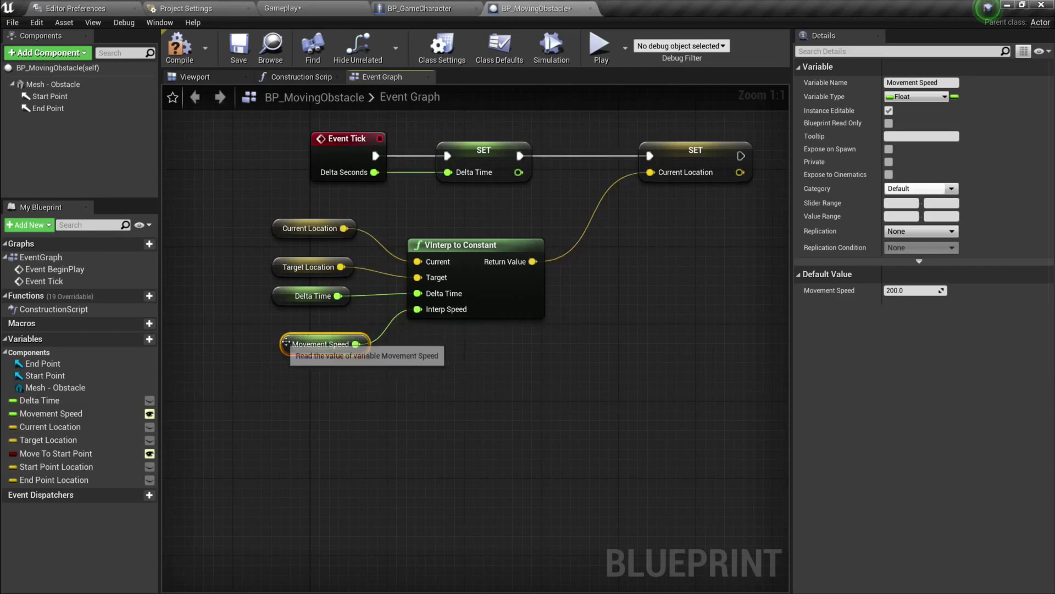
drag(329, 344, 320, 345)
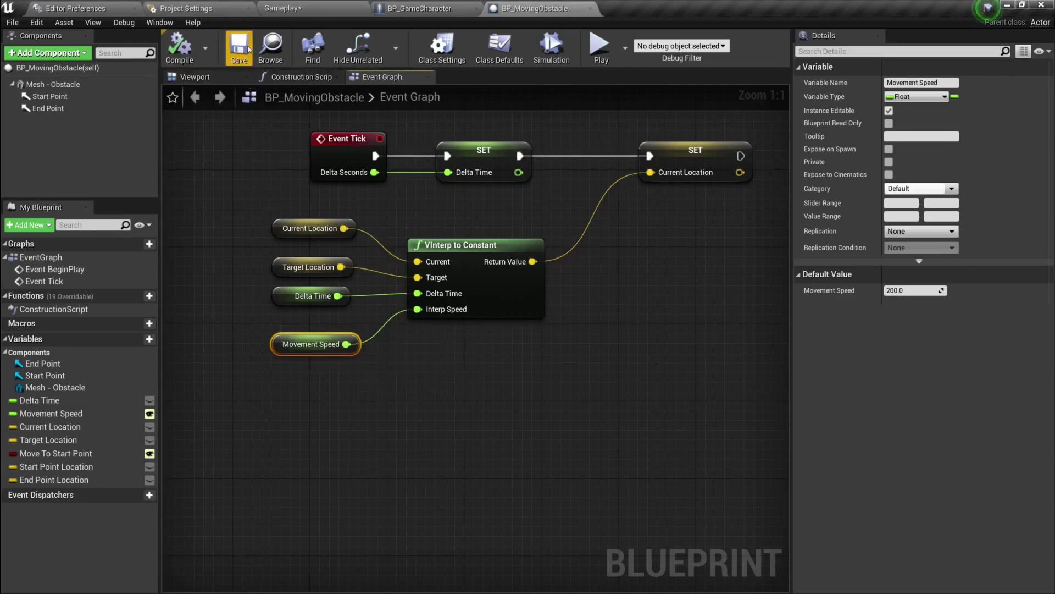
click(238, 46)
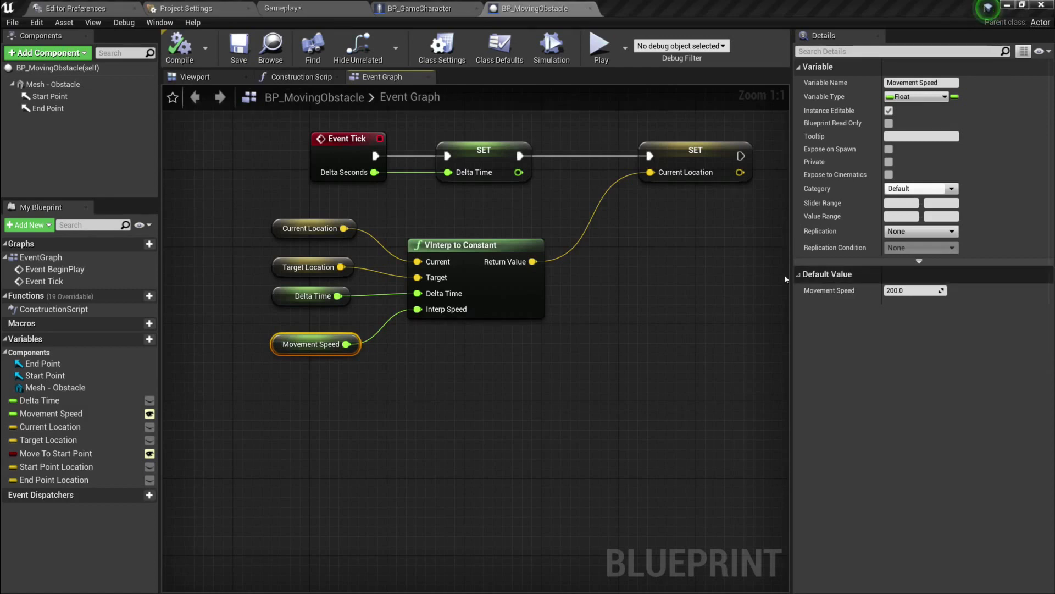
scroll(608, 282, down, 2)
right_drag(608, 282, 547, 283)
scroll(558, 263, up, 2)
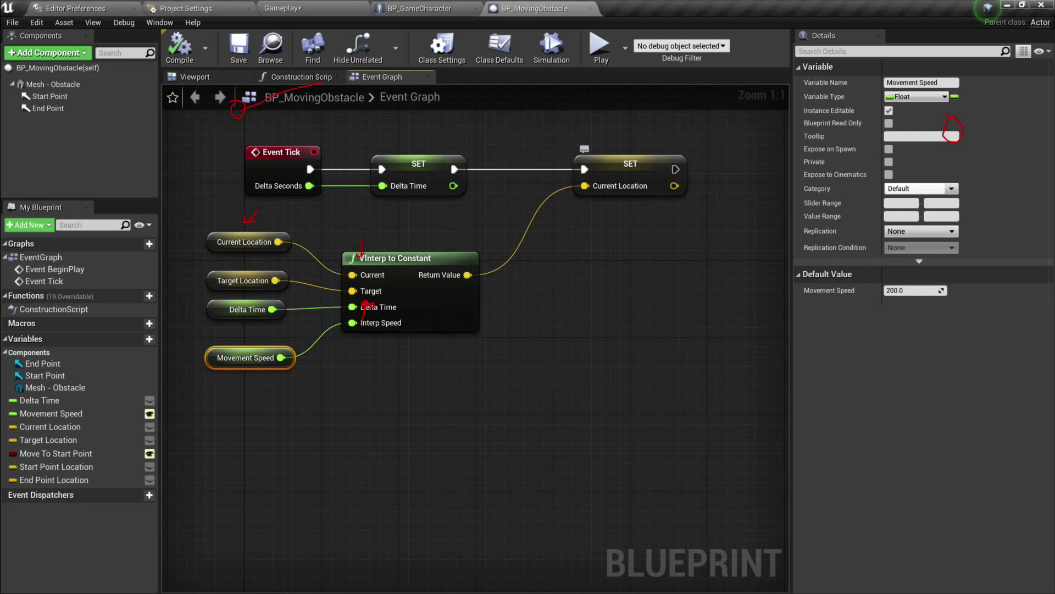
drag(323, 82, 795, 59)
drag(356, 333, 428, 331)
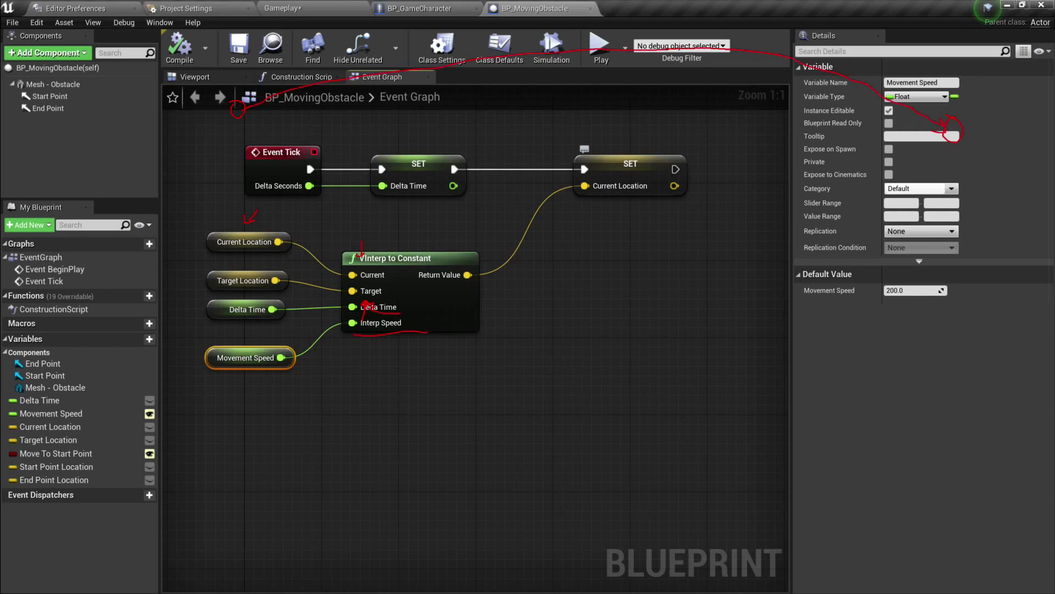
key(Escape)
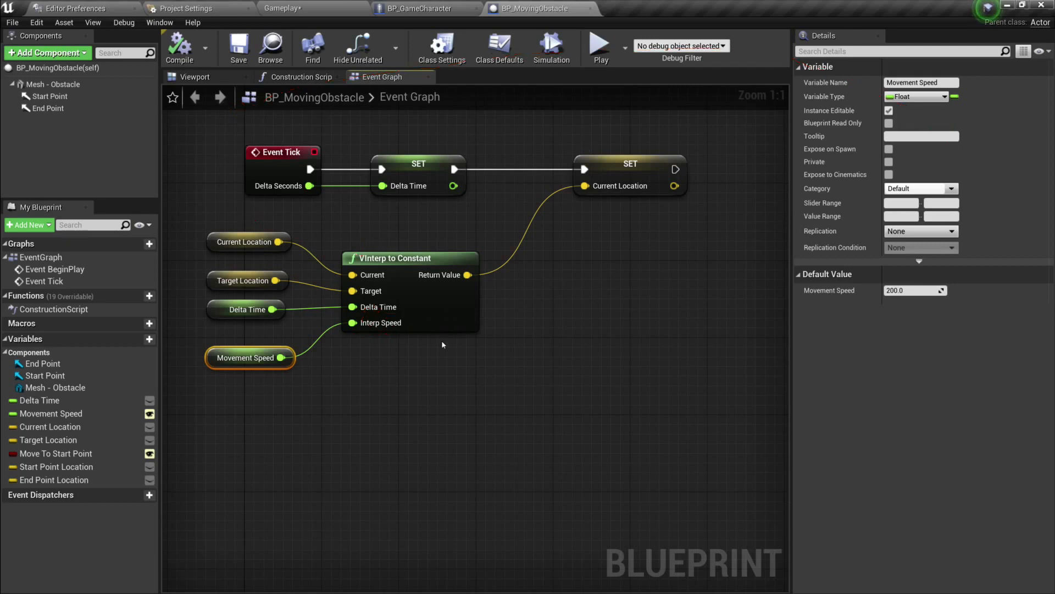
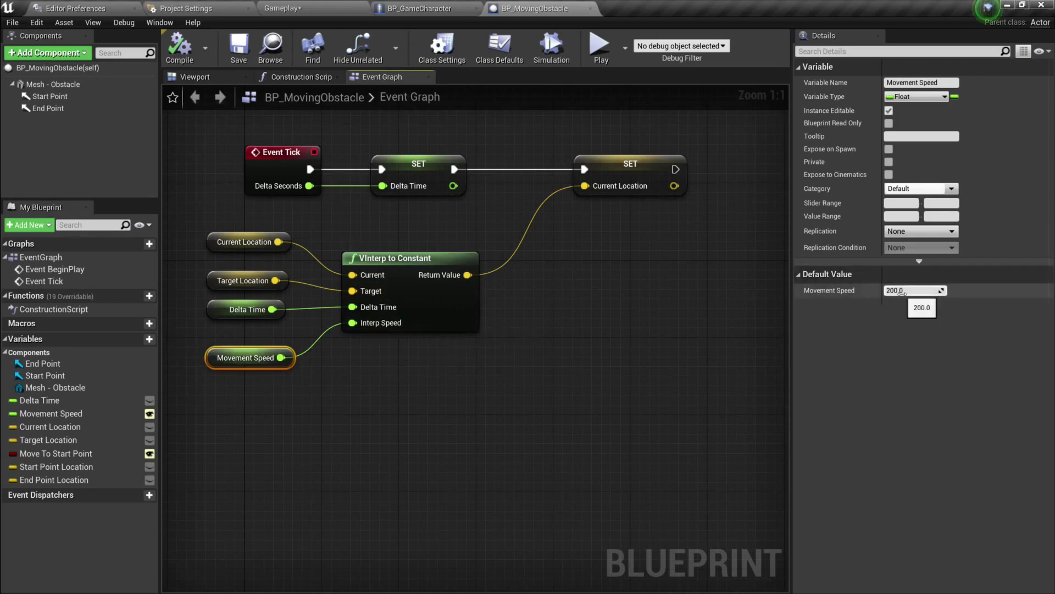
click(394, 254)
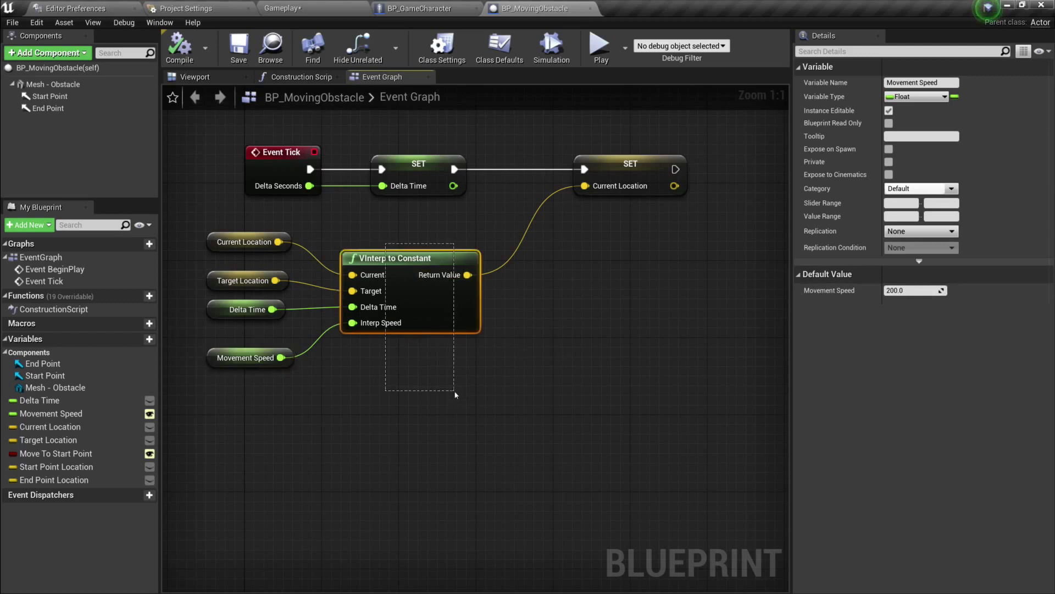
- Add a SetActorLocation node after the Current Location setter and feed the setter's output into New Location
right_drag(624, 213, 461, 249)
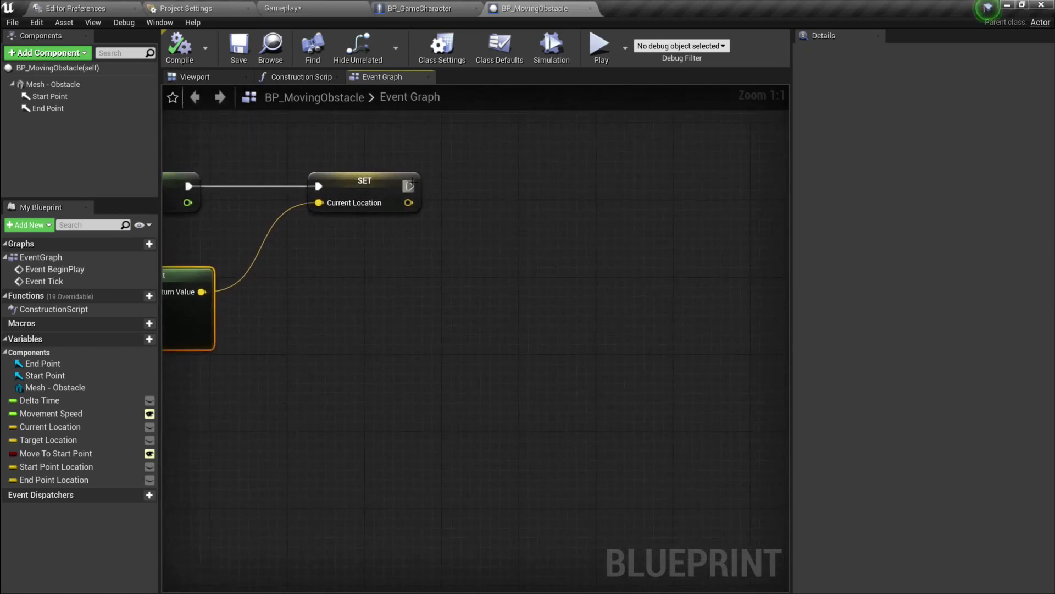
drag(410, 186, 532, 193)
text(a)
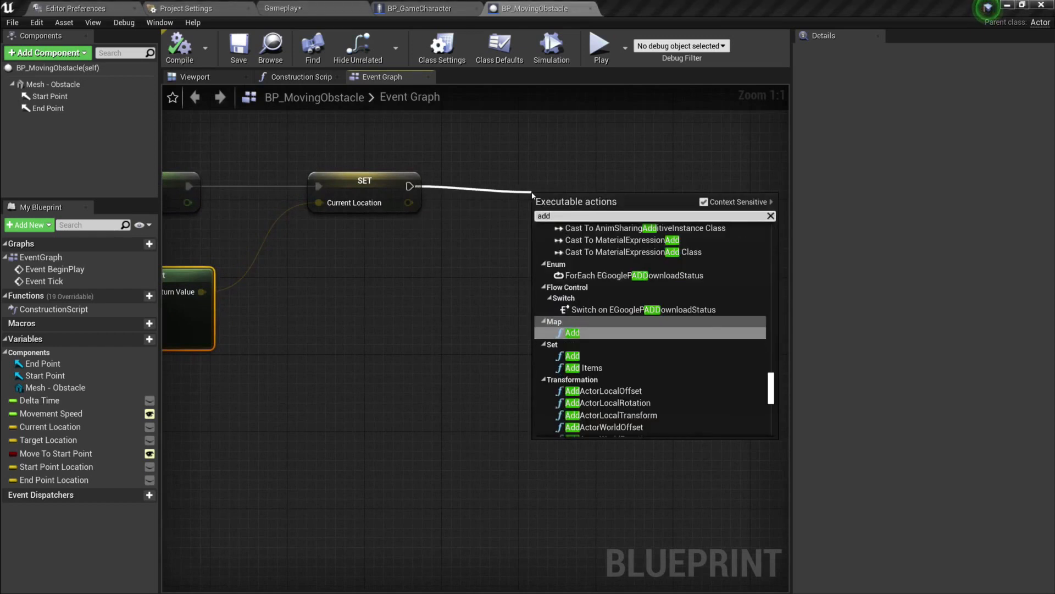
key(BackSpace)
text(set actor locat)
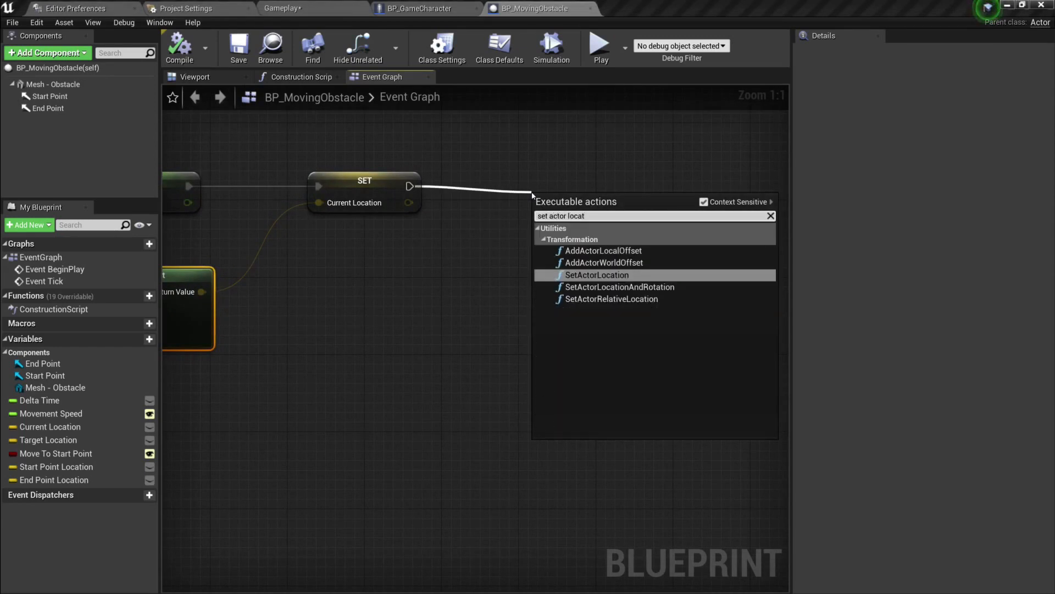
click(597, 275)
right_drag(473, 226, 400, 224)
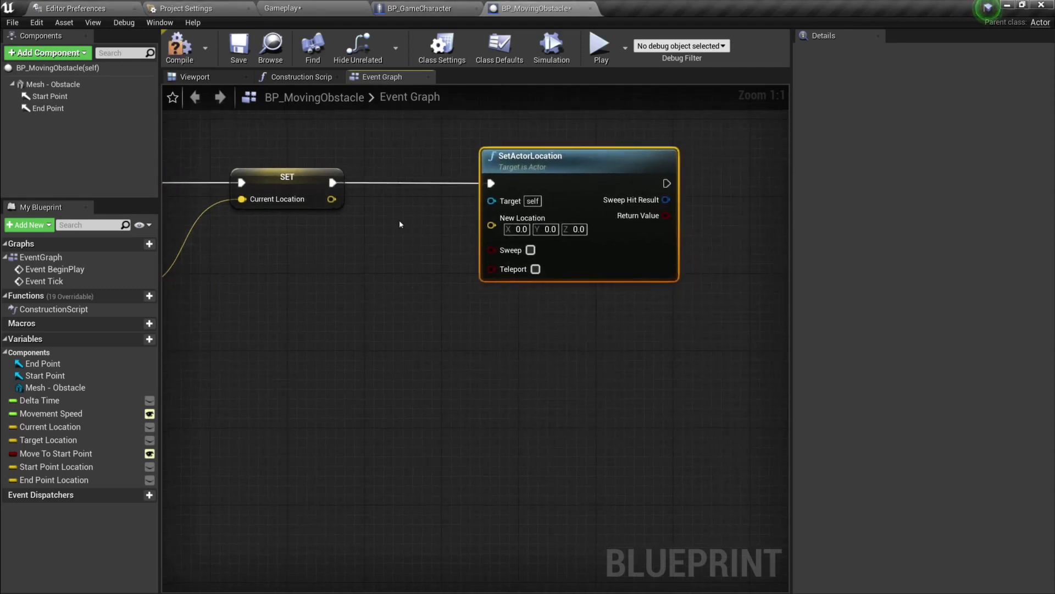
drag(331, 199, 493, 226)
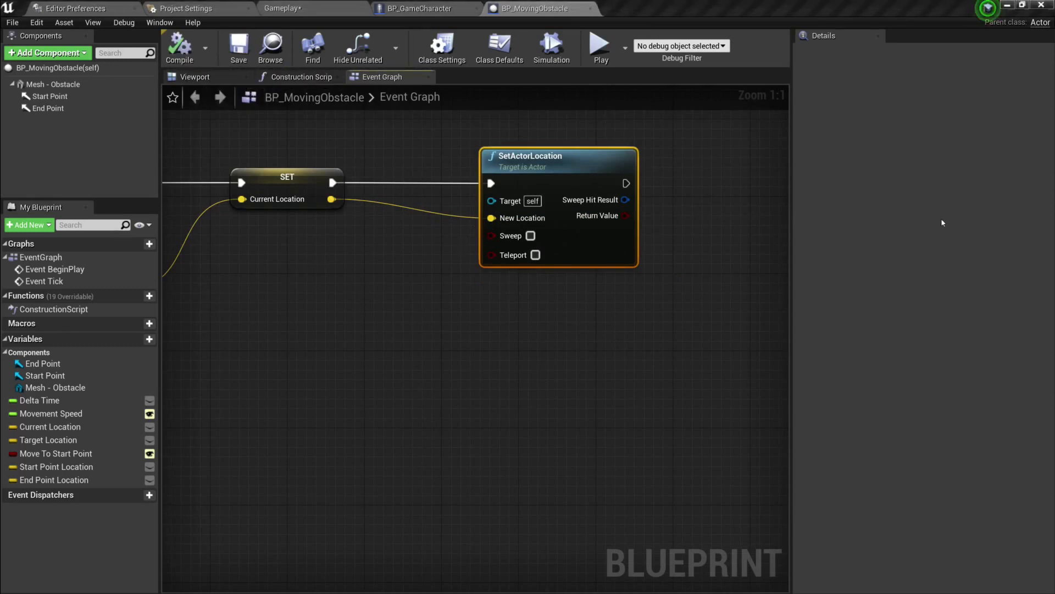
- Switch to the Gameplay level and rename the BP_MovingObstacle actor as Moving Obstacle 1
click(281, 8)
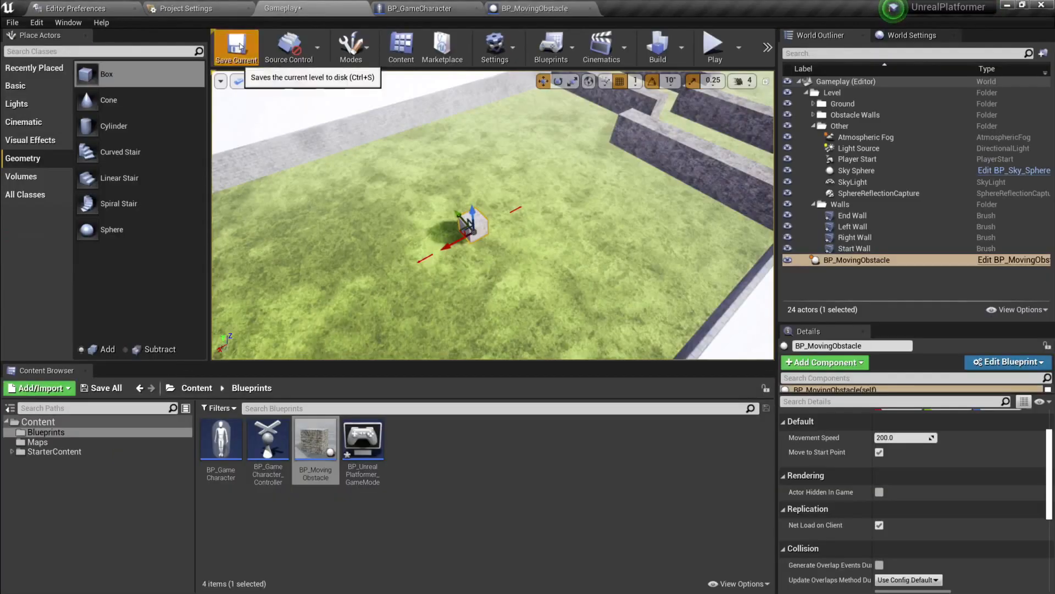
click(881, 263)
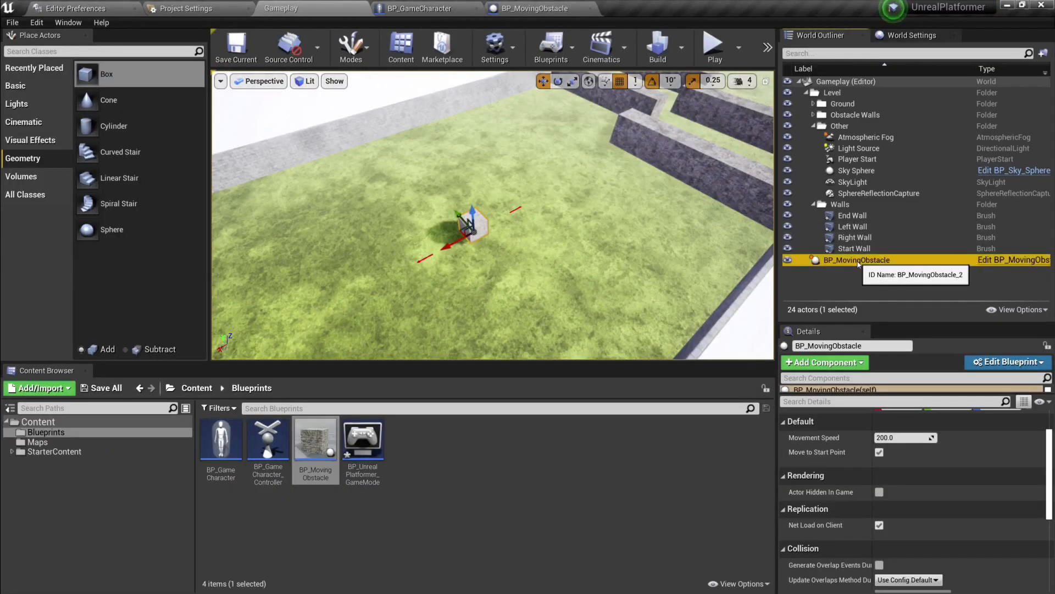
key(F2)
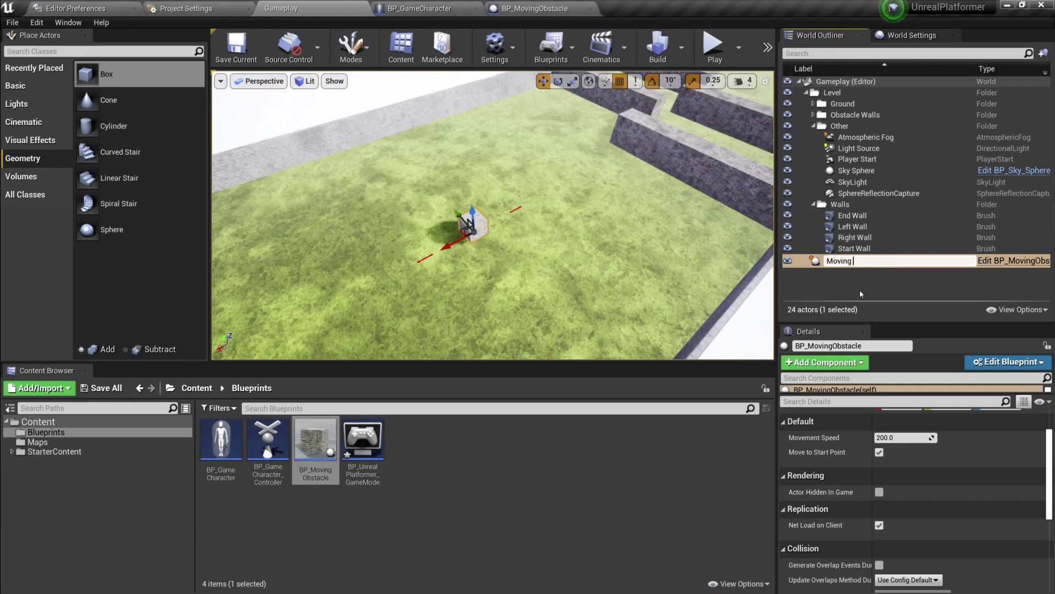
text(Moving Obstacle 1)
key(Return)
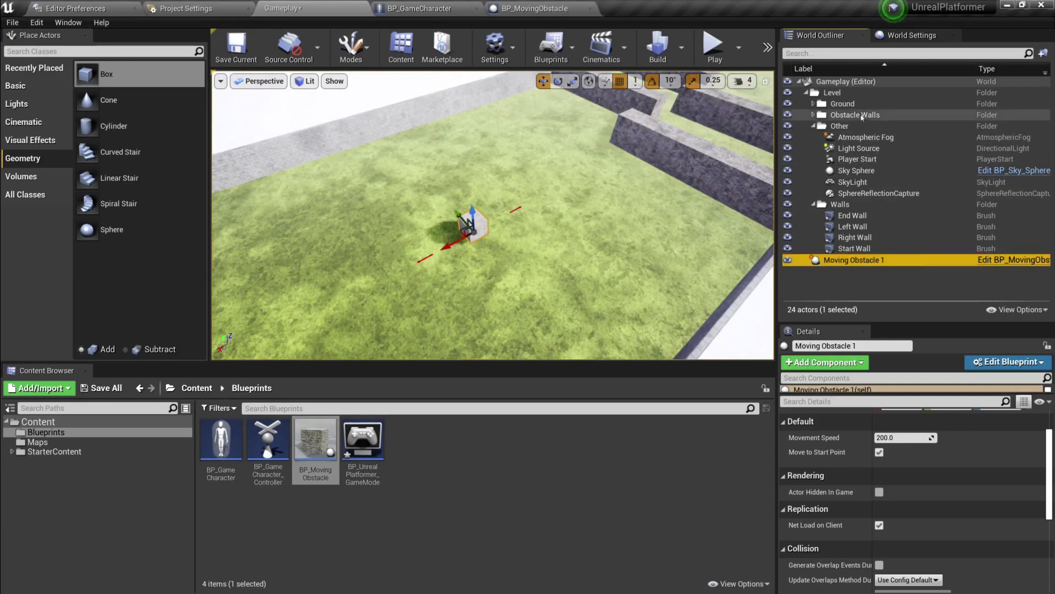
- Create a Moving Obstacles folder inside the Level folder and move Moving Obstacle 1 into it
click(832, 93)
right_click(832, 93)
click(863, 107)
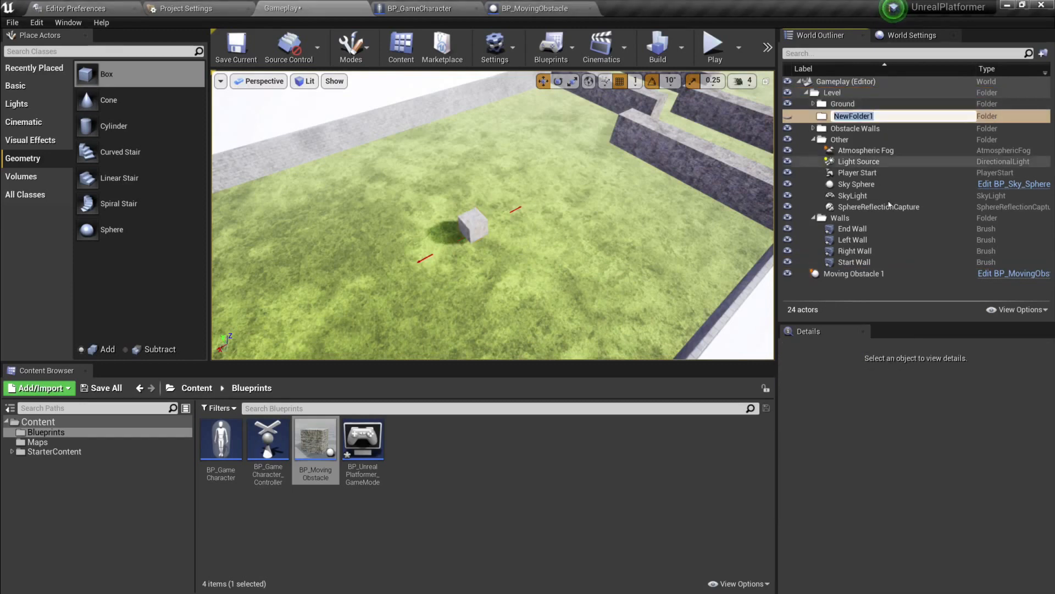
text(Moving)
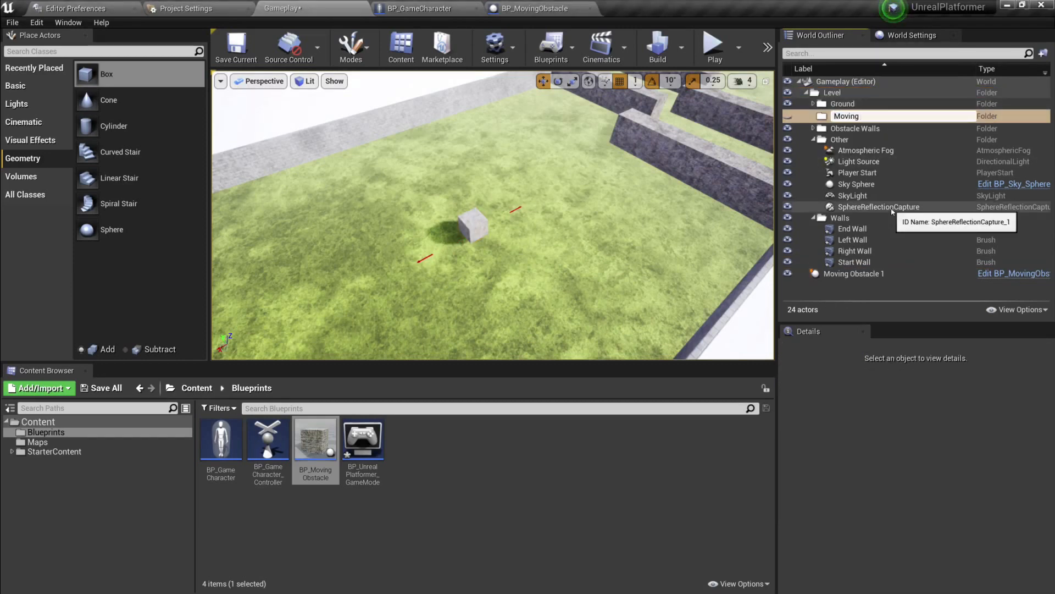
text( Obstacles)
key(Return)
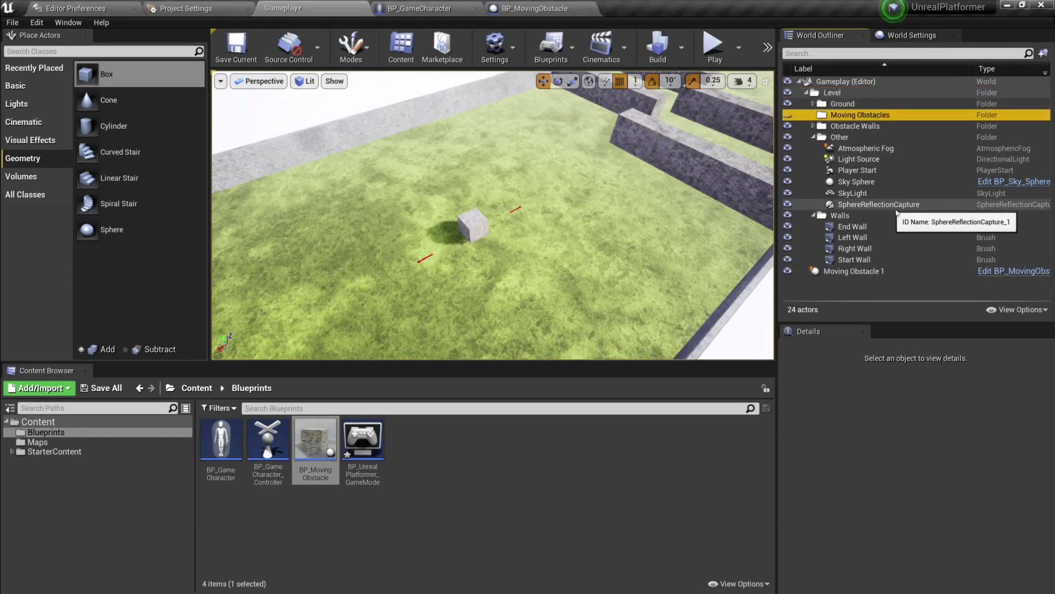
drag(853, 271, 859, 116)
- Rotate Moving Obstacle 1 by 90° about its vertical axis so its arrows point towards the side walls
key(f)
alt+drag(532, 238, 562, 102)
key(e)
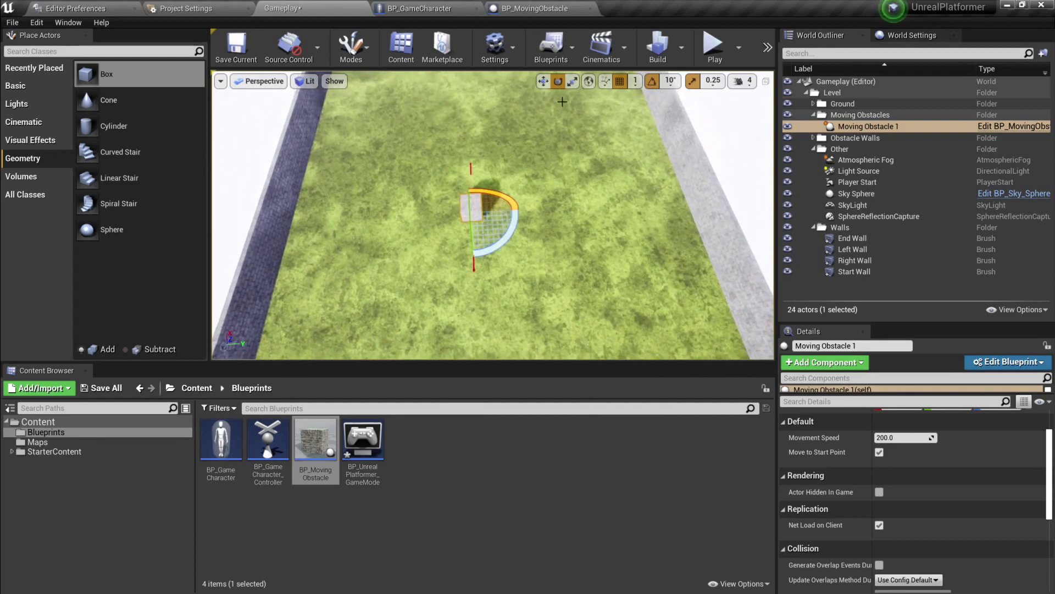
drag(504, 233, 474, 252)
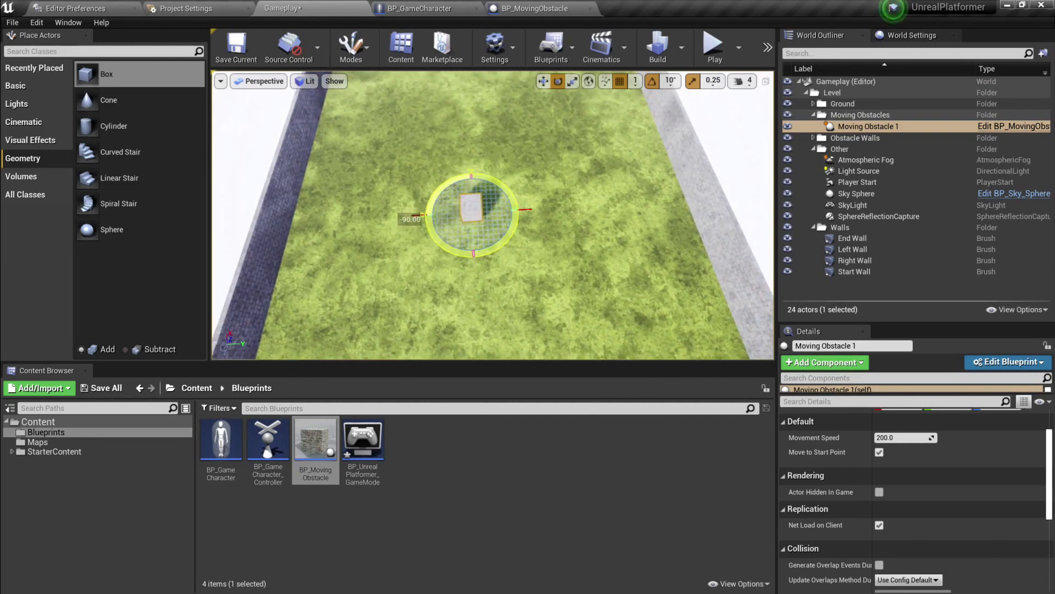
drag(426, 215, 507, 235)
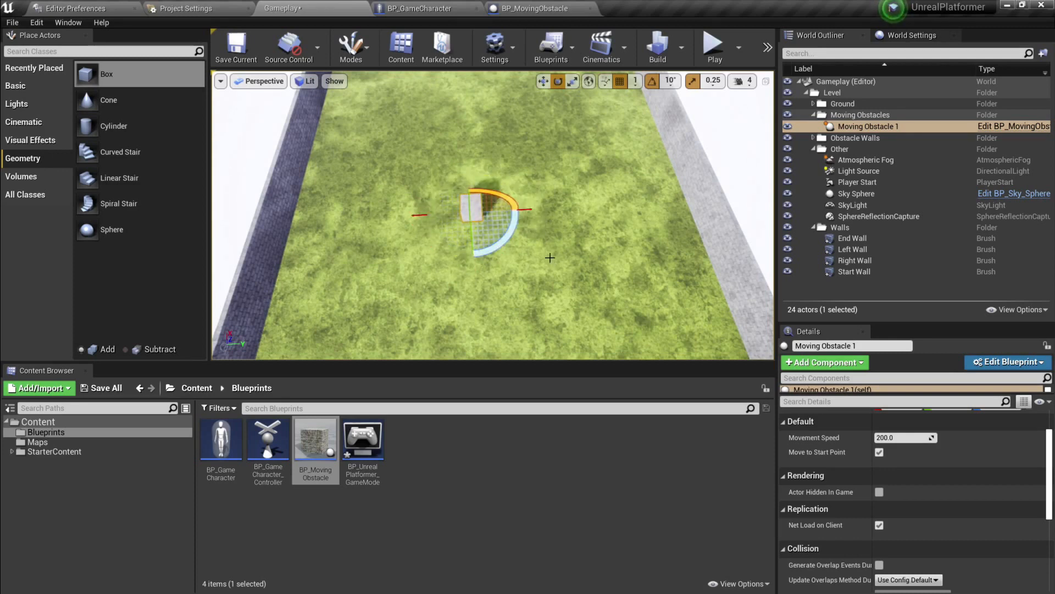
key(w)
- Frame Moving Obstacle 1 in the viewport and enlarge its details and component list to show all components
click(857, 128)
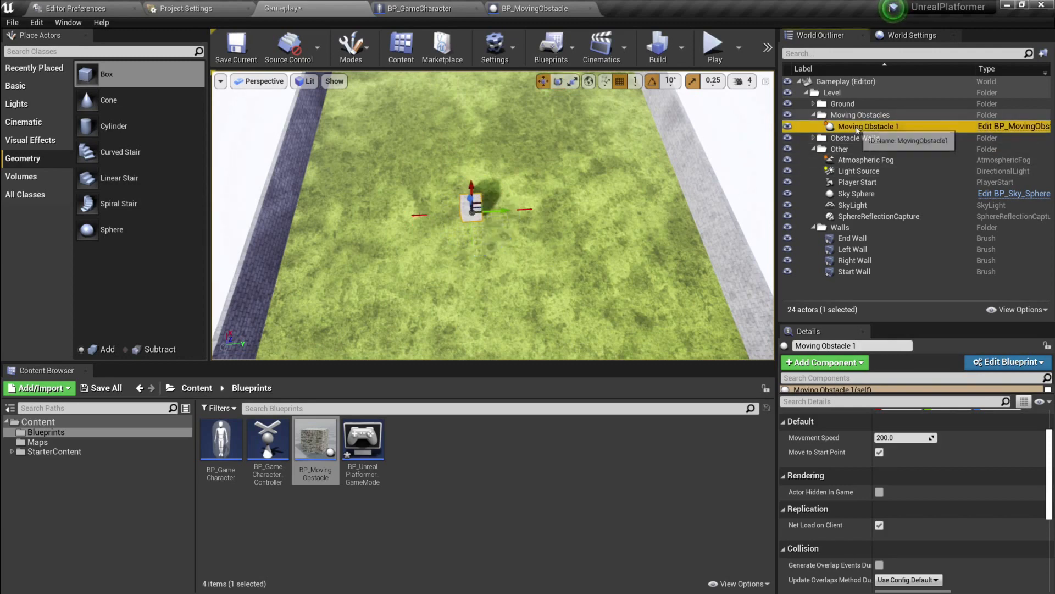
key(f)
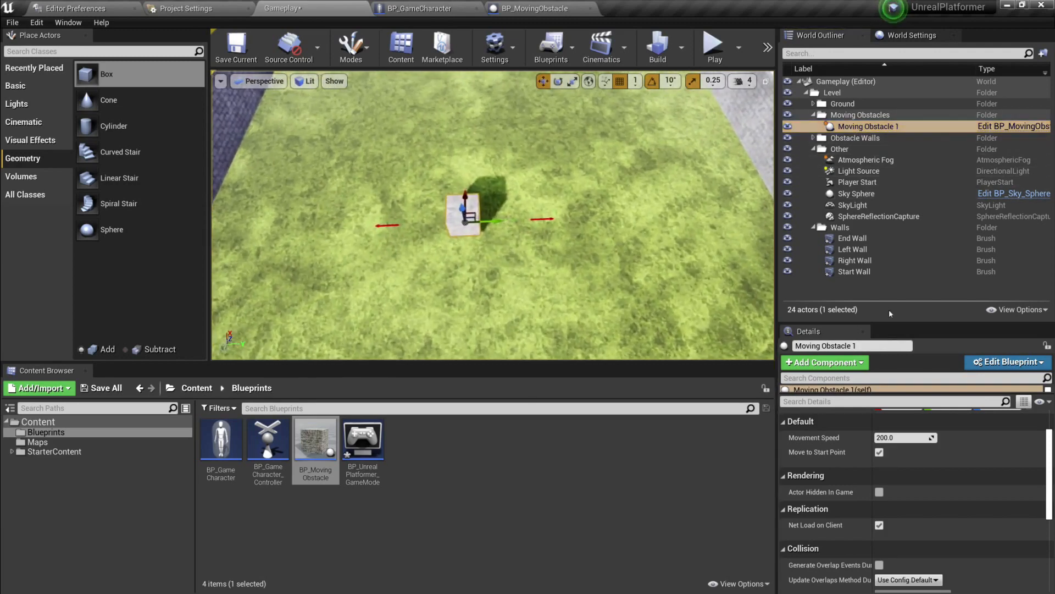
drag(888, 325, 890, 257)
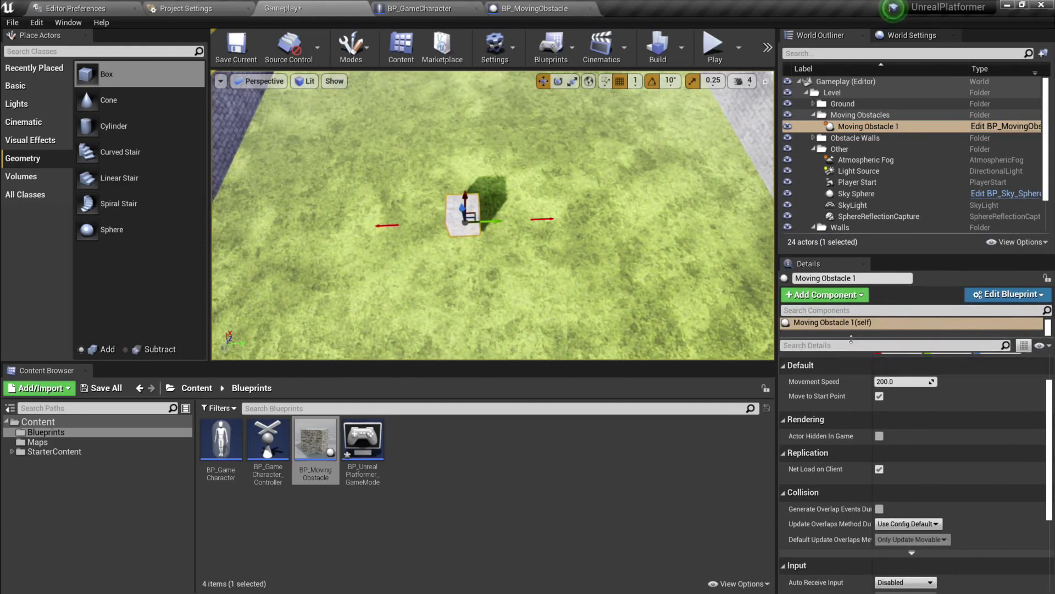
drag(857, 338, 855, 409)
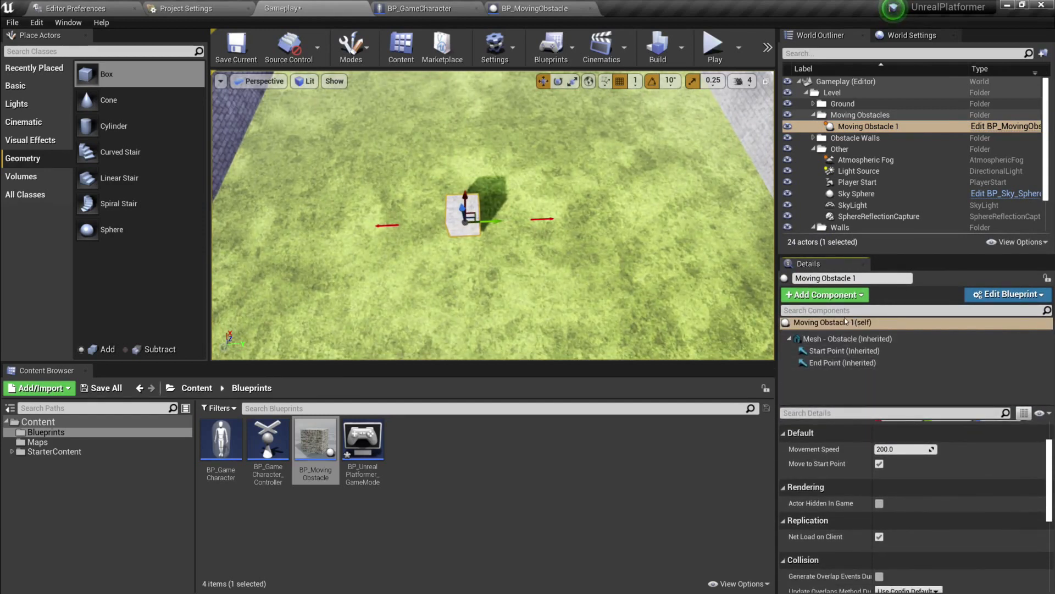
- Try an X location of 0 for the Start Point arrow of Moving Obstacle 1 and undo the change
click(828, 351)
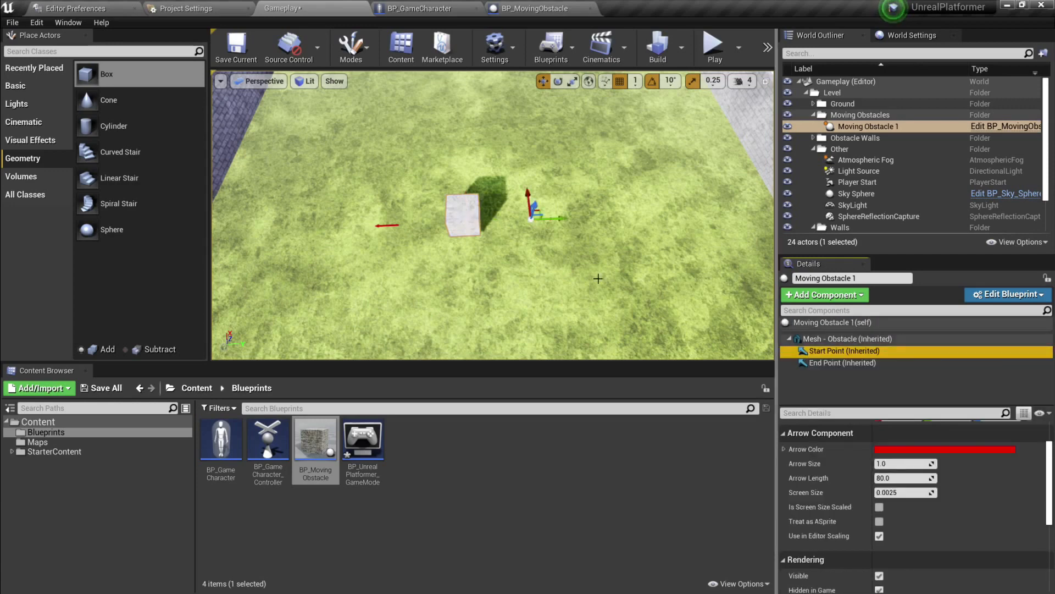
key(s)
right_drag(549, 220, 541, 229)
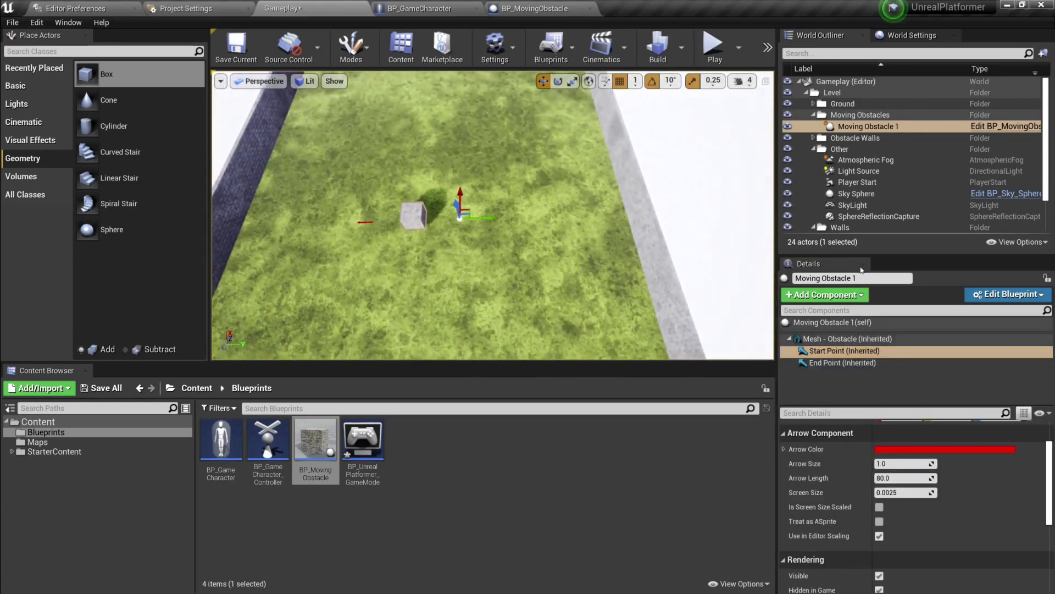
scroll(932, 441, up, 2)
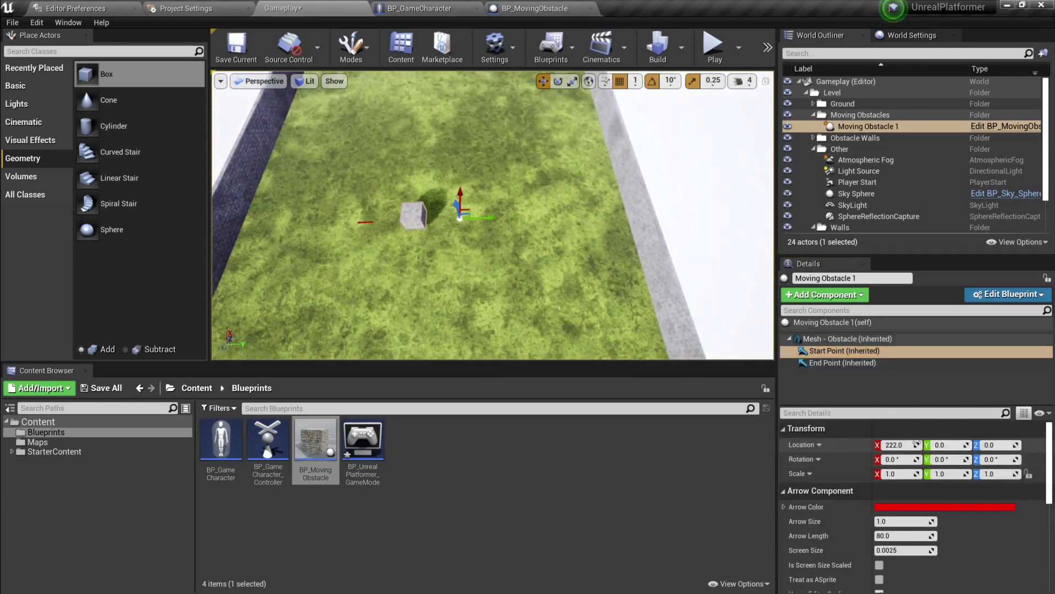
click(895, 444)
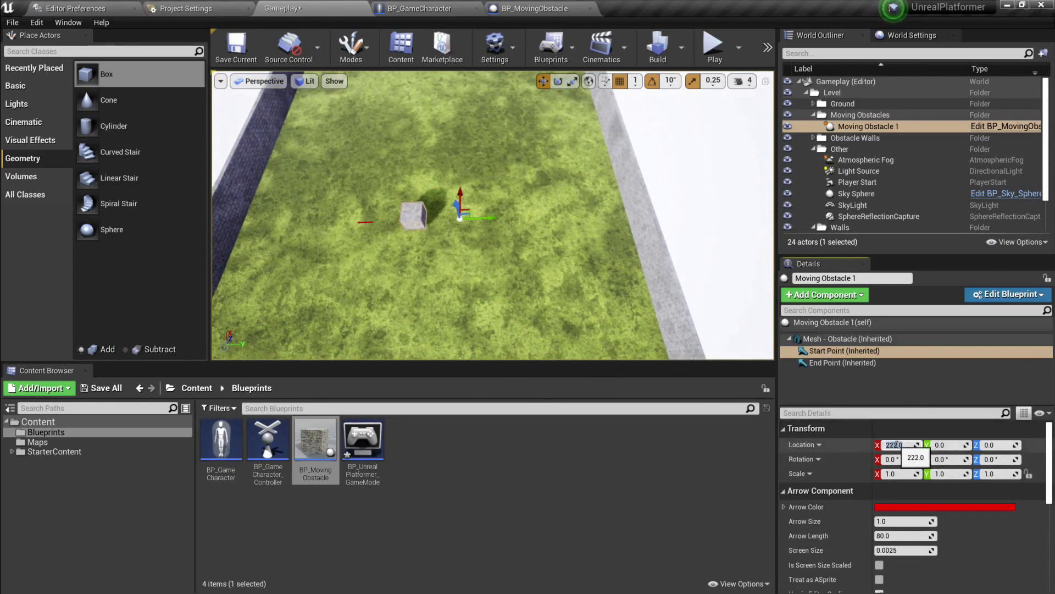
text(0)
key(Return)
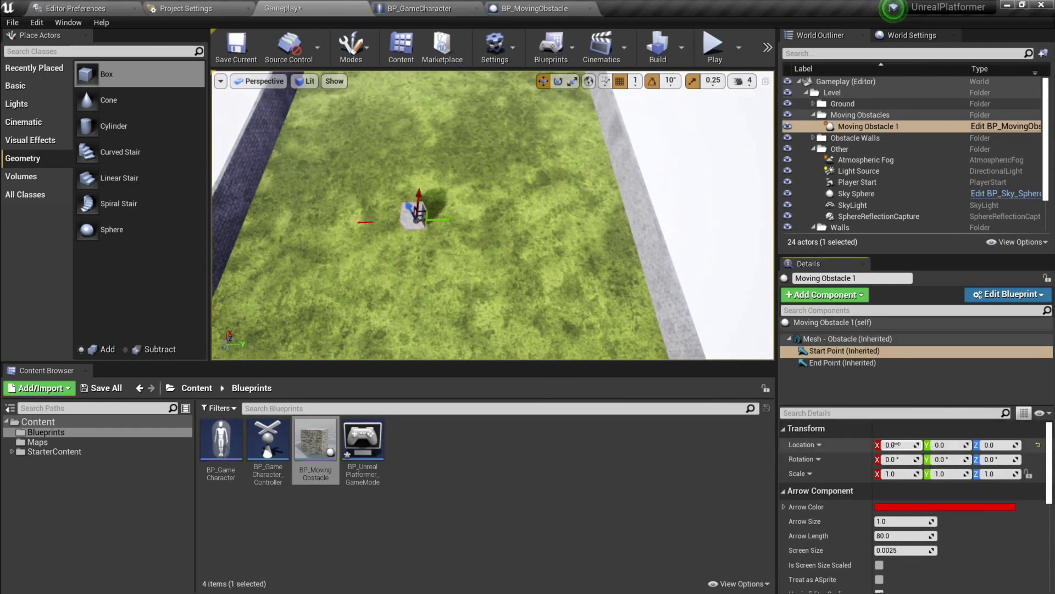
key(ctrl+z)
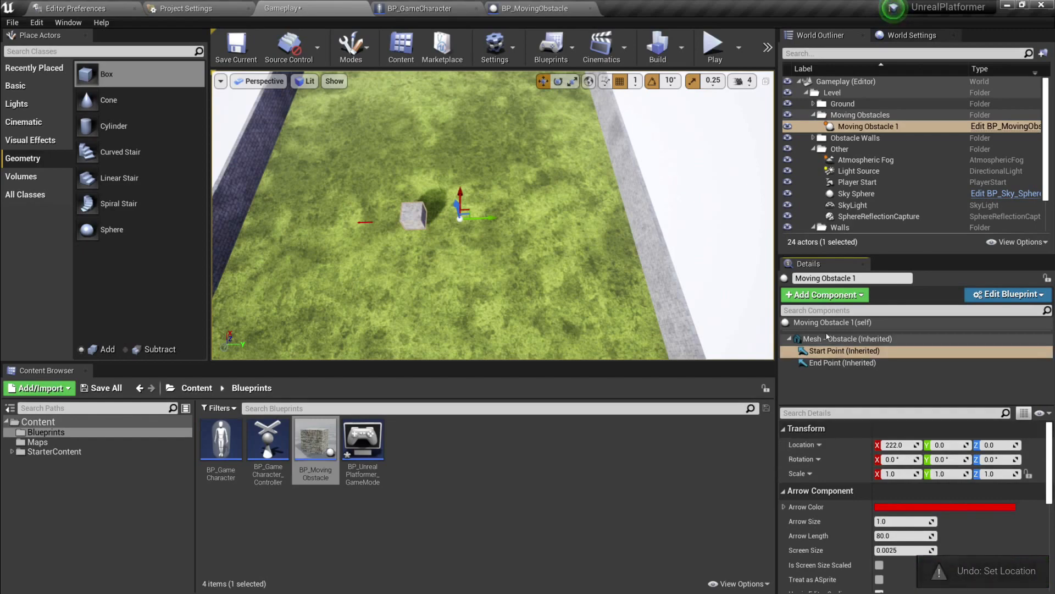
- Raise the whole Moving Obstacle 1 actor above the ground and set its Z location to 100
click(823, 322)
click(940, 445)
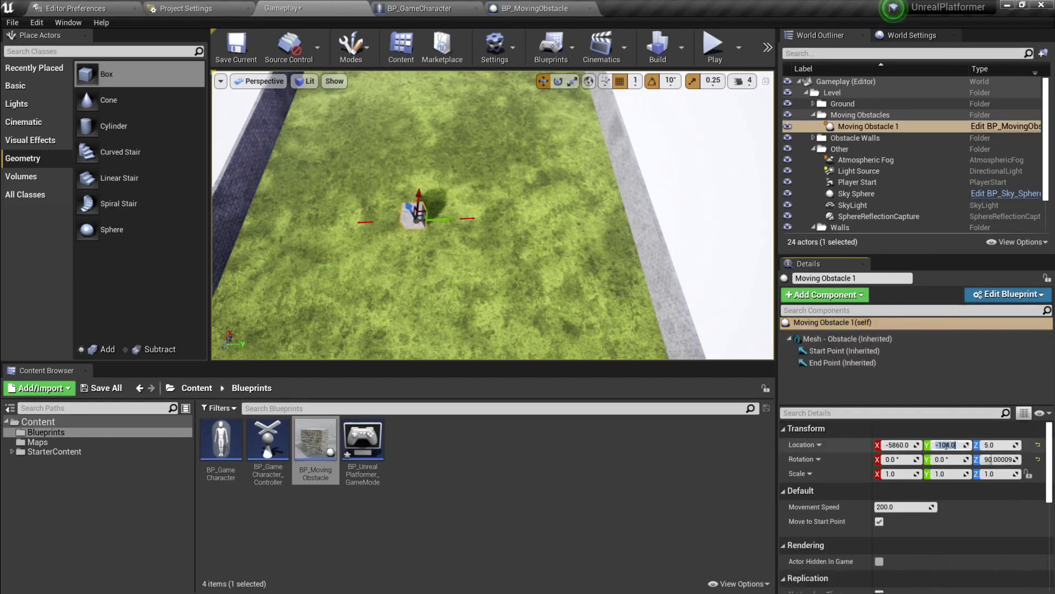
right_drag(494, 231, 459, 144)
key(w)
key(d)
key(s)
drag(500, 259, 502, 181)
key(d)
key(s)
right_drag(502, 181, 487, 234)
key(w)
click(995, 445)
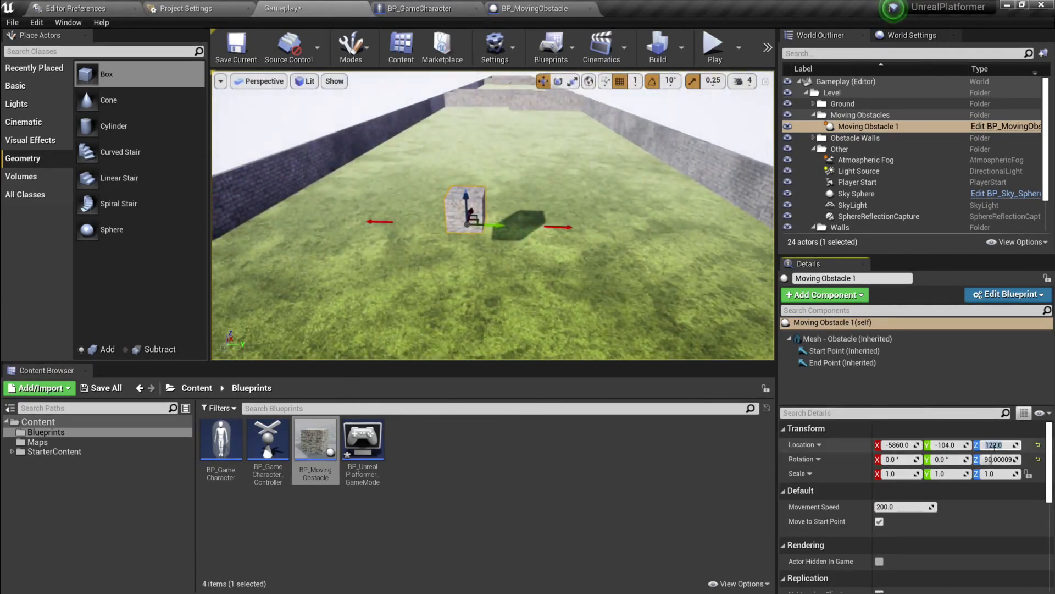
text(100)
key(Return)
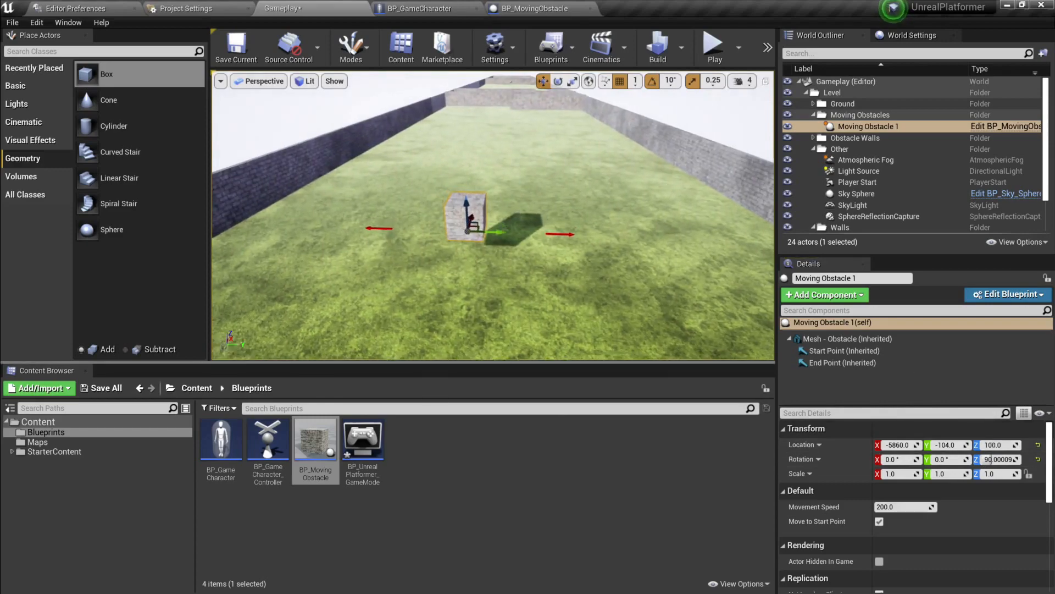
- Centre Moving Obstacle 1 between the side walls by setting its Y location to 0
key(w)
mouse_move(495, 220)
right_down()
mouse_move(550, 226)
mouse_move(500, 187)
mouse_move(489, 248)
mouse_move(503, 235)
right_up()
key(s)
click(946, 443)
text(0)
key(Return)
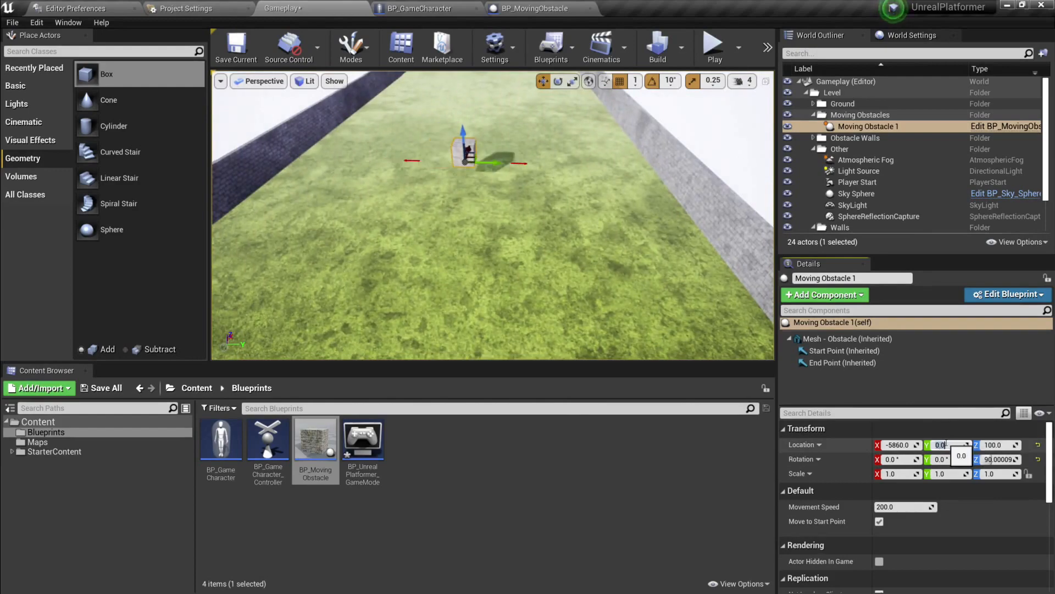
- Move the Start Point arrow of Moving Obstacle 1 out to the light grey side wall, at an X location of about 885
right_drag(687, 308, 600, 220)
click(844, 351)
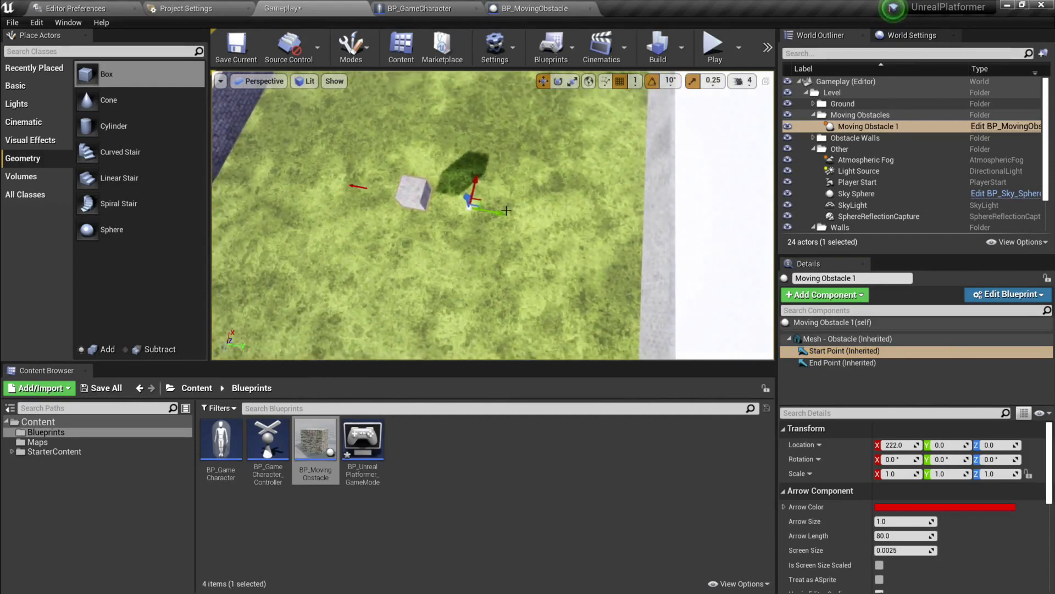
drag(650, 229, 661, 227)
right_drag(661, 227, 636, 224)
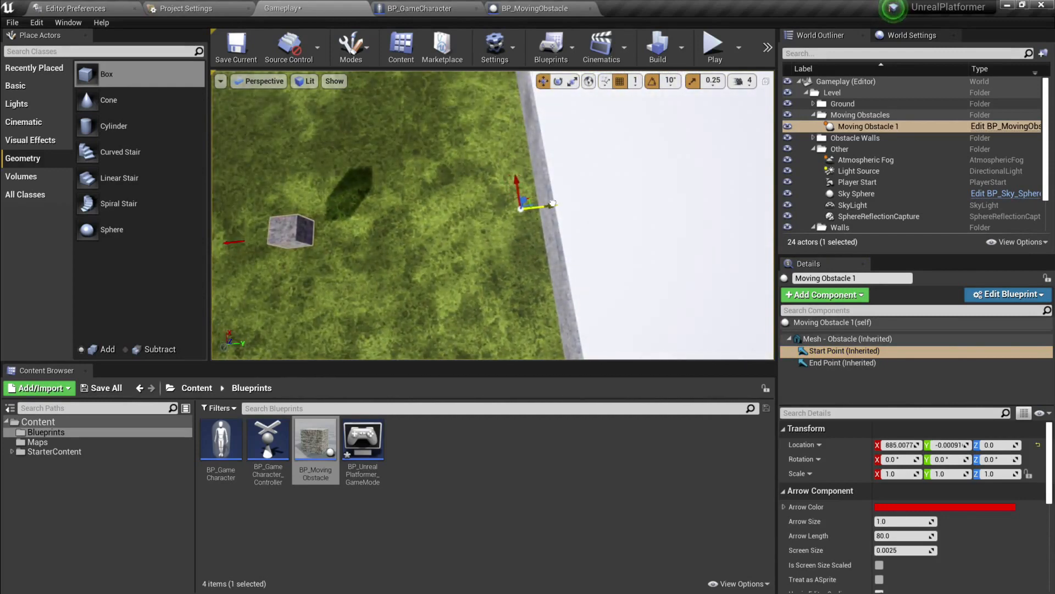
right_drag(553, 203, 541, 209)
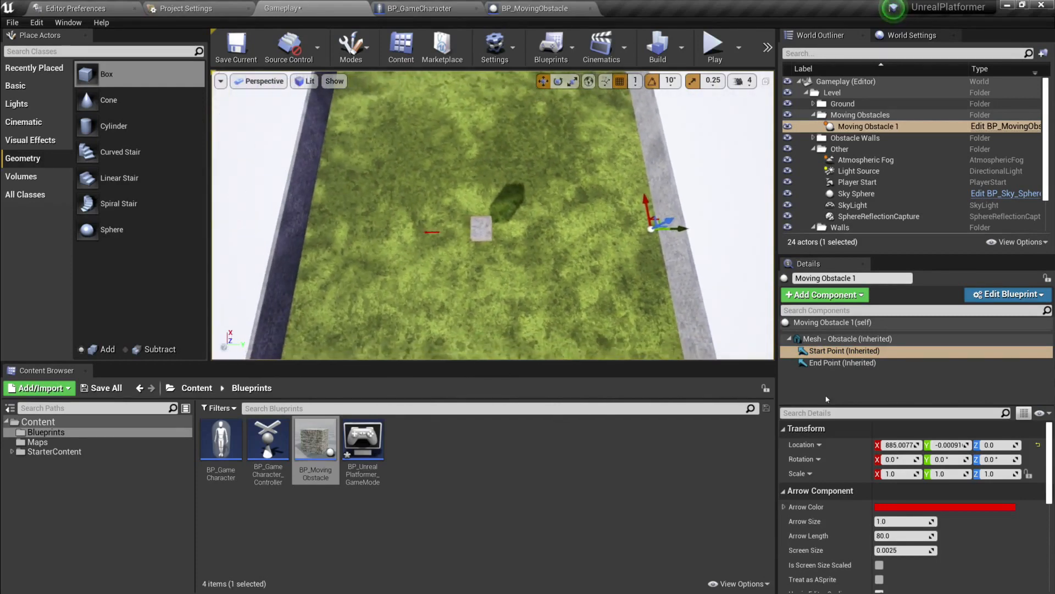
click(889, 444)
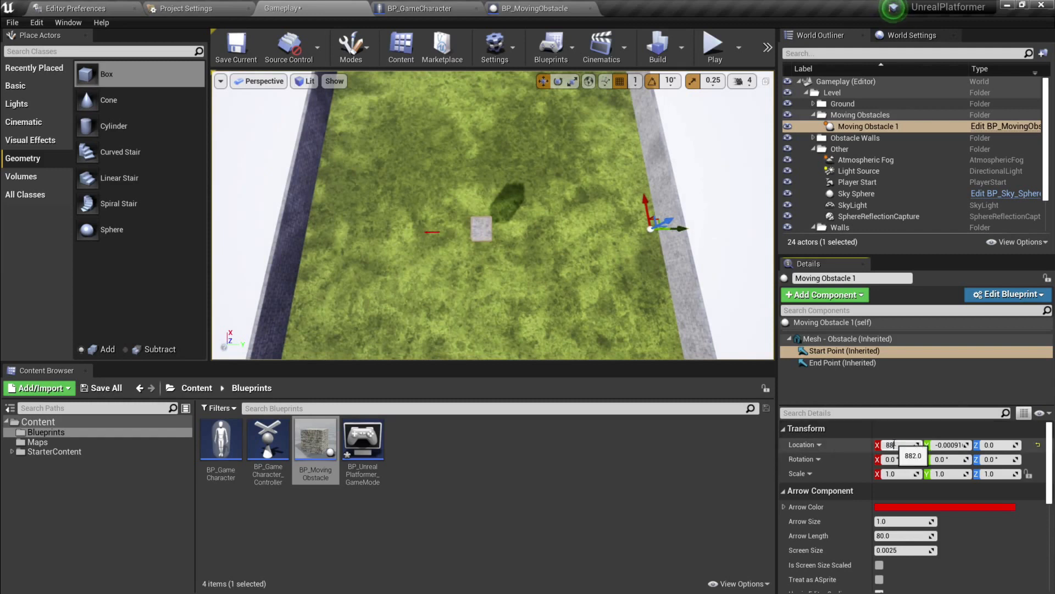
- Set the X location of Moving Obstacle 1's End Point arrow to -885 and save the level
click(843, 363)
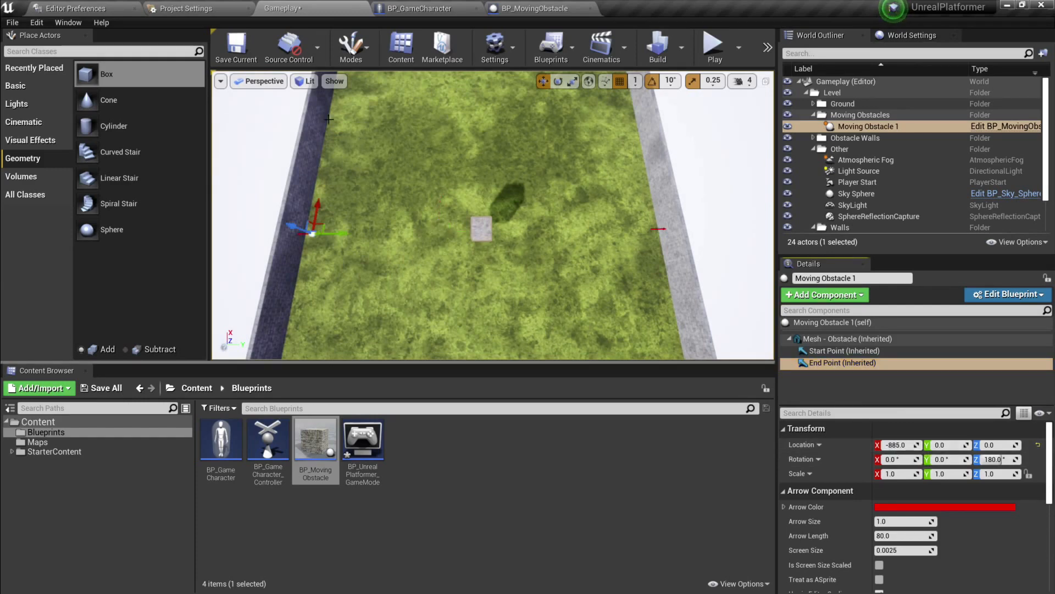
click(236, 47)
mouse_move(405, 122)
right_down()
mouse_move(434, 140)
mouse_move(448, 123)
mouse_move(434, 148)
mouse_move(453, 140)
right_up()
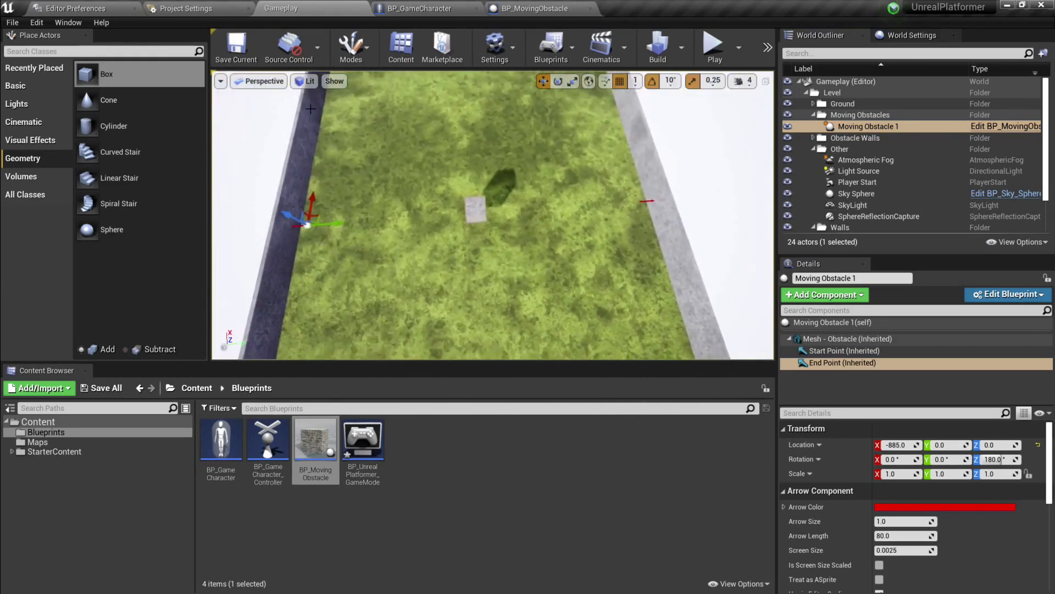
- Set play sessions to spawn the player at the current camera location and frame Moving Obstacle 1 in the viewport
click(740, 49)
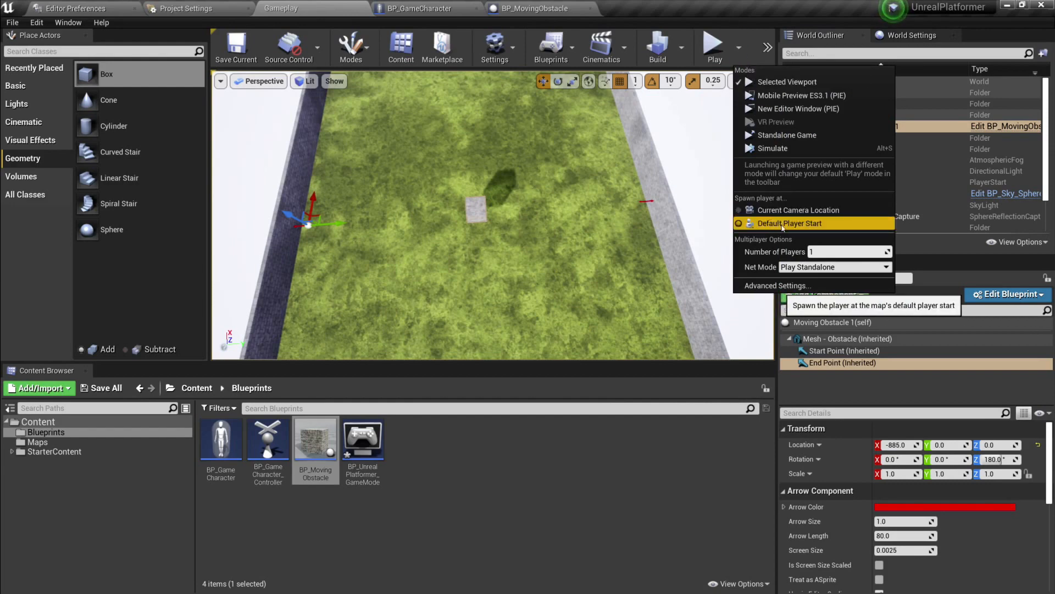
right_drag(522, 201, 753, 171)
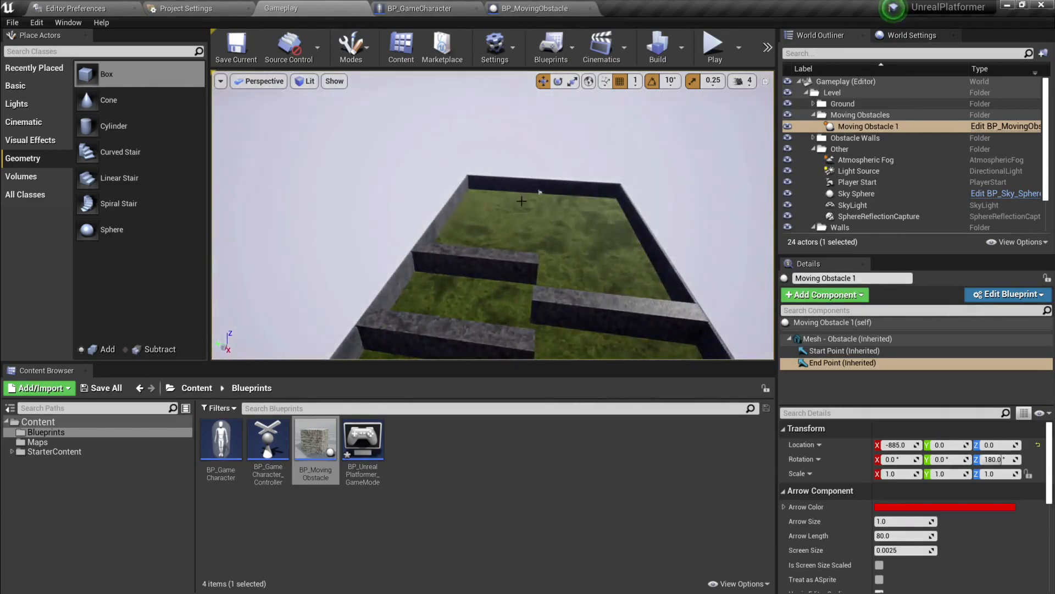
click(540, 193)
right_drag(540, 193, 767, 91)
click(739, 48)
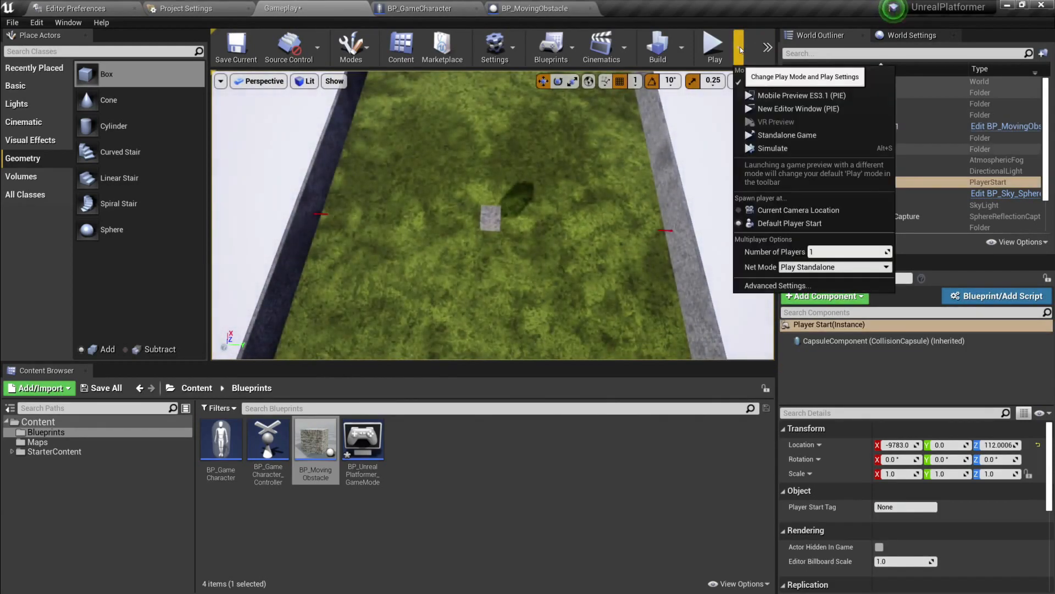
click(771, 215)
right_drag(621, 215, 641, 228)
mouse_move(522, 226)
right_down()
mouse_move(610, 228)
mouse_move(536, 217)
right_up()
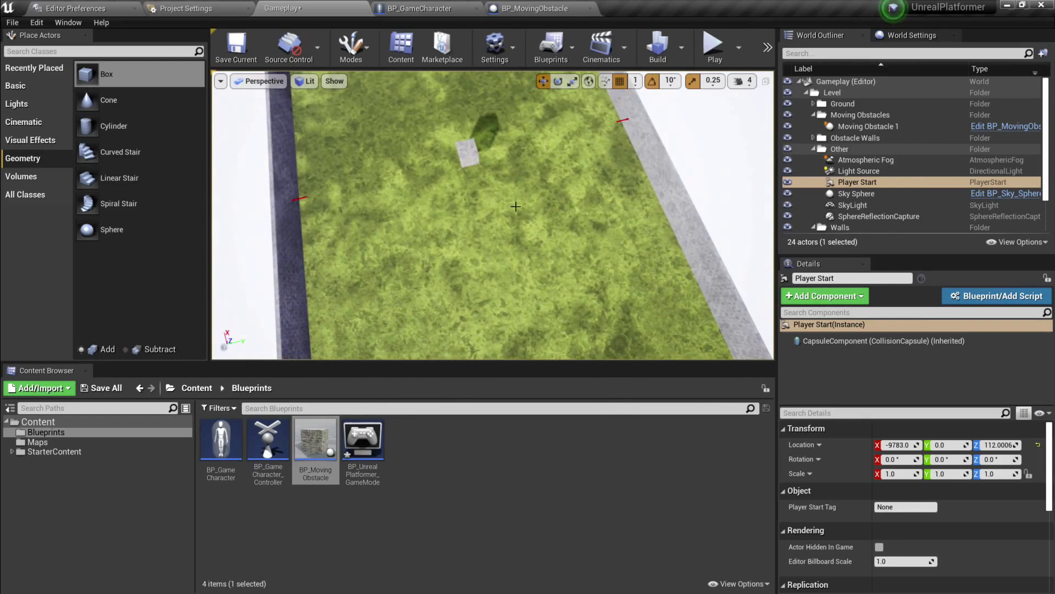
right_drag(516, 204, 517, 193)
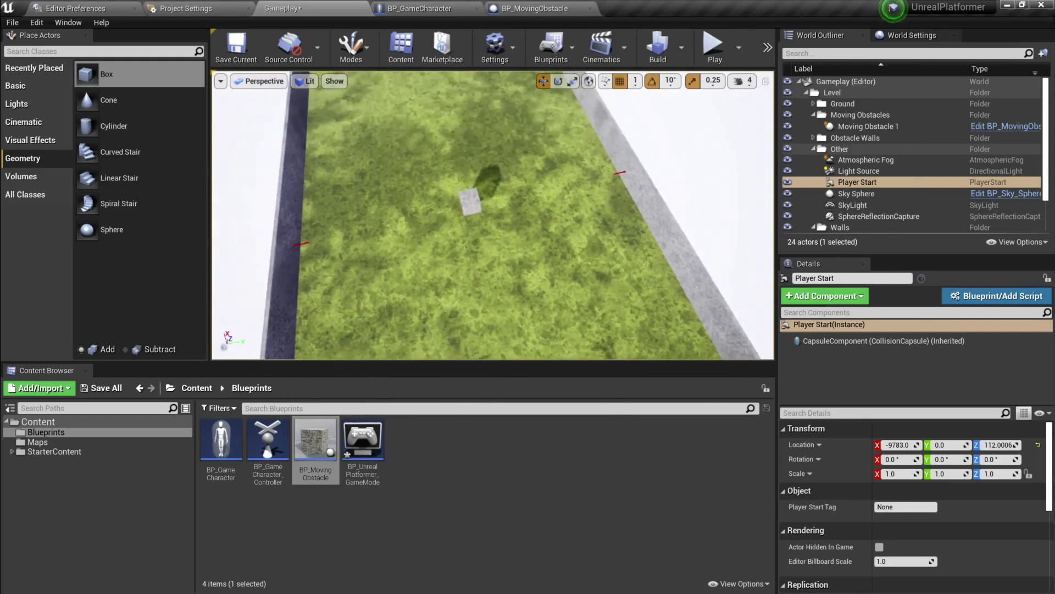
- Play the level, eject from the player and examine where the moving obstacle stands relative to the side wall
click(715, 47)
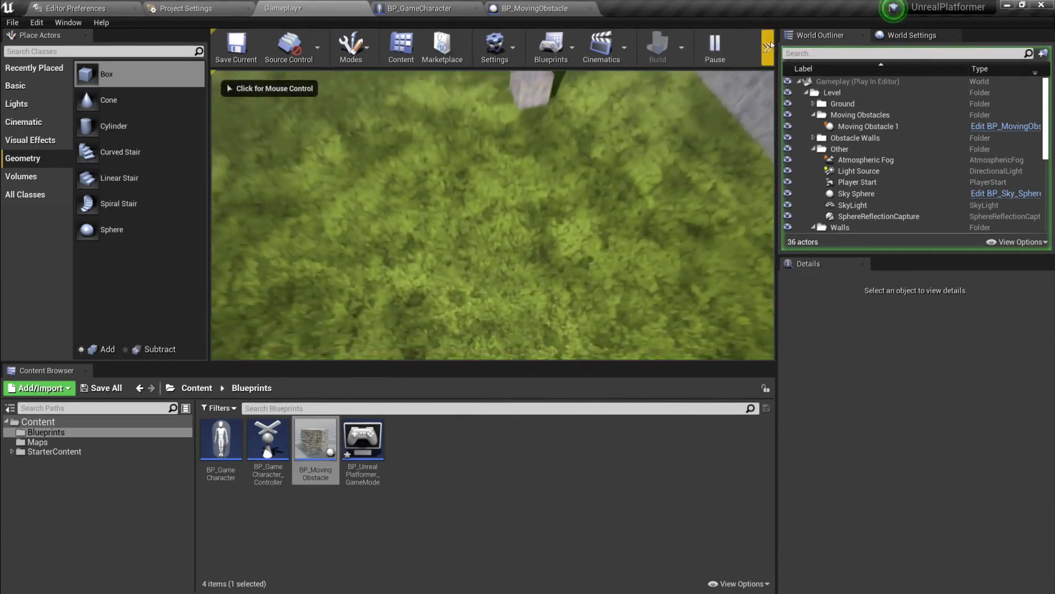
click(769, 47)
click(695, 169)
click(694, 169)
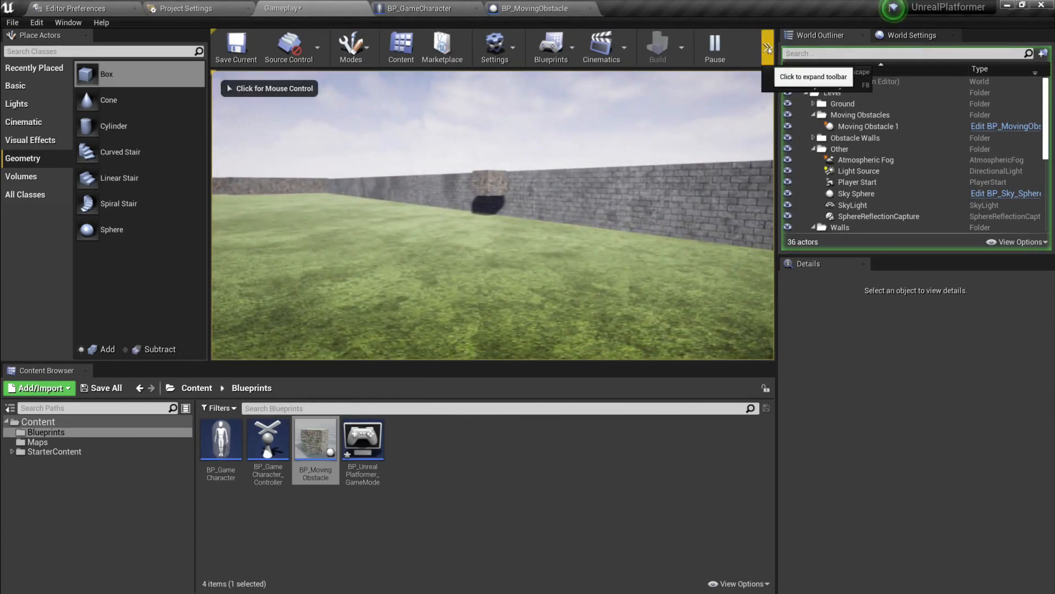
click(768, 48)
click(800, 82)
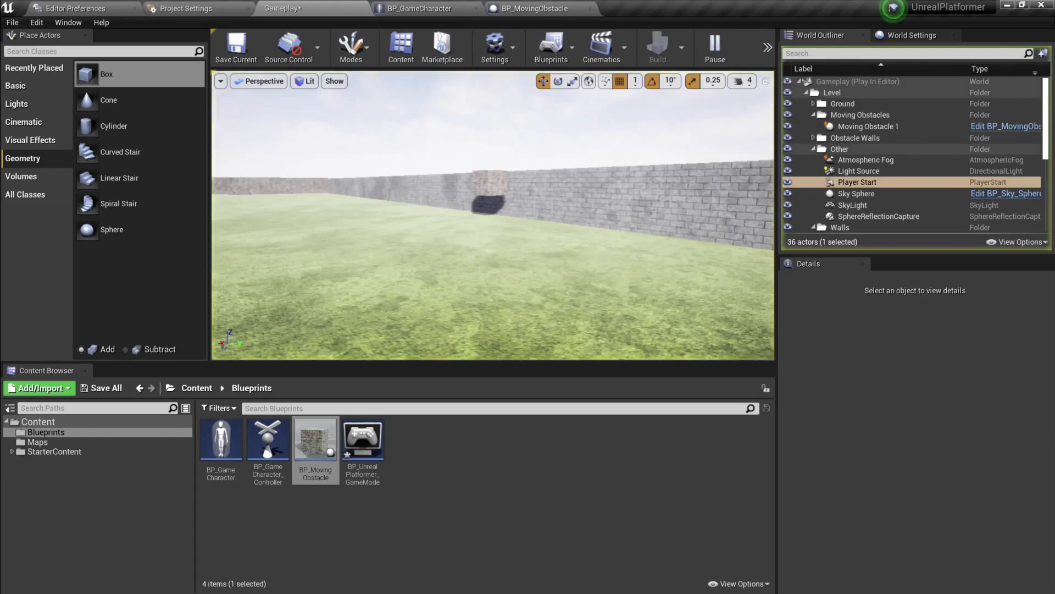
right_drag(493, 215, 440, 263)
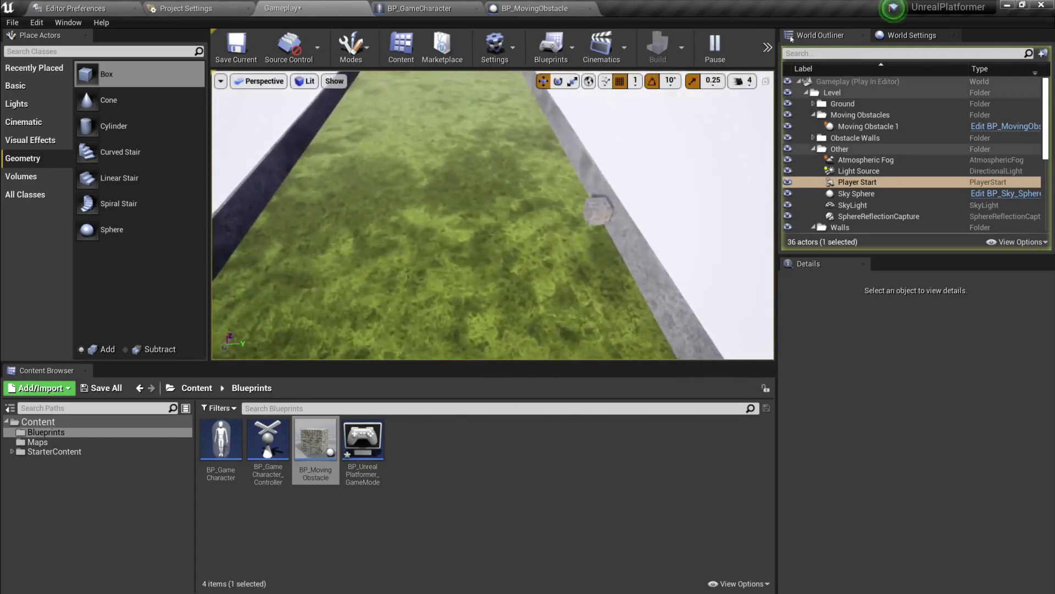
- Widen the viewport area so all play controls fit in its toolbar, and stop the play session
drag(776, 34, 823, 36)
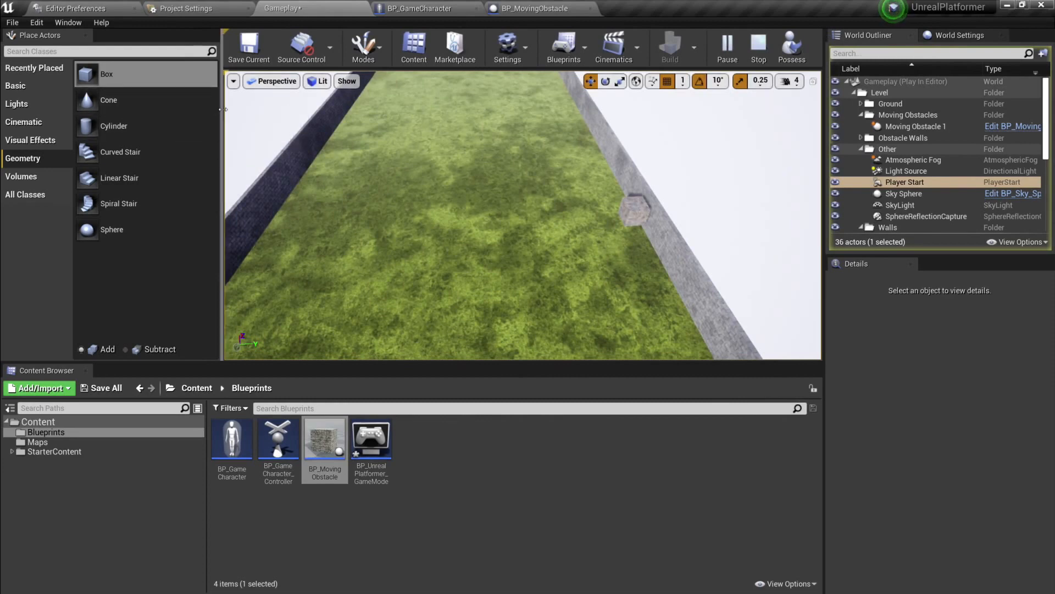
drag(222, 112, 170, 112)
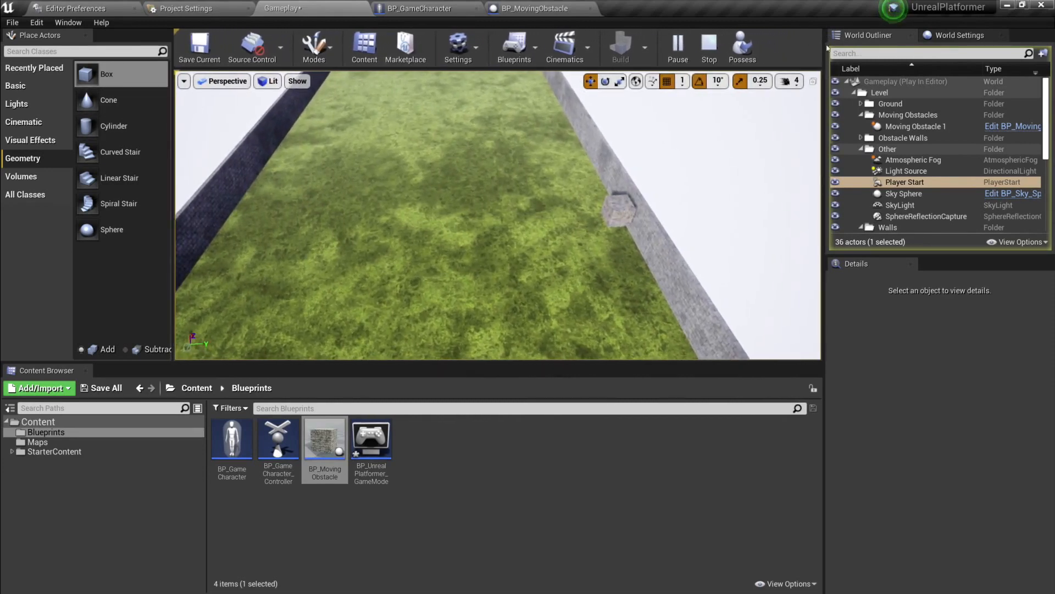
drag(174, 154, 177, 154)
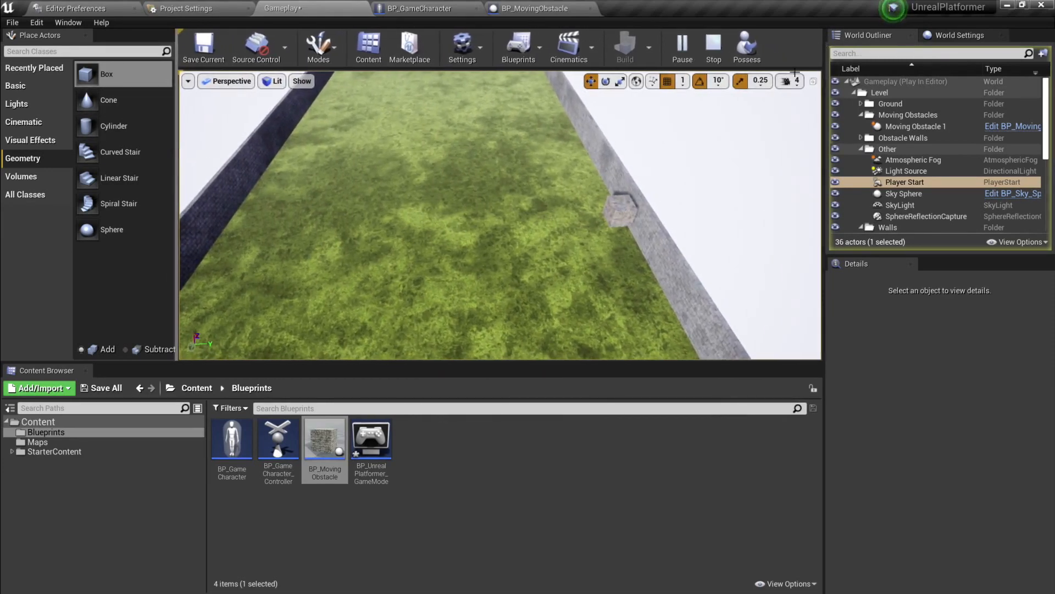
drag(823, 81, 793, 80)
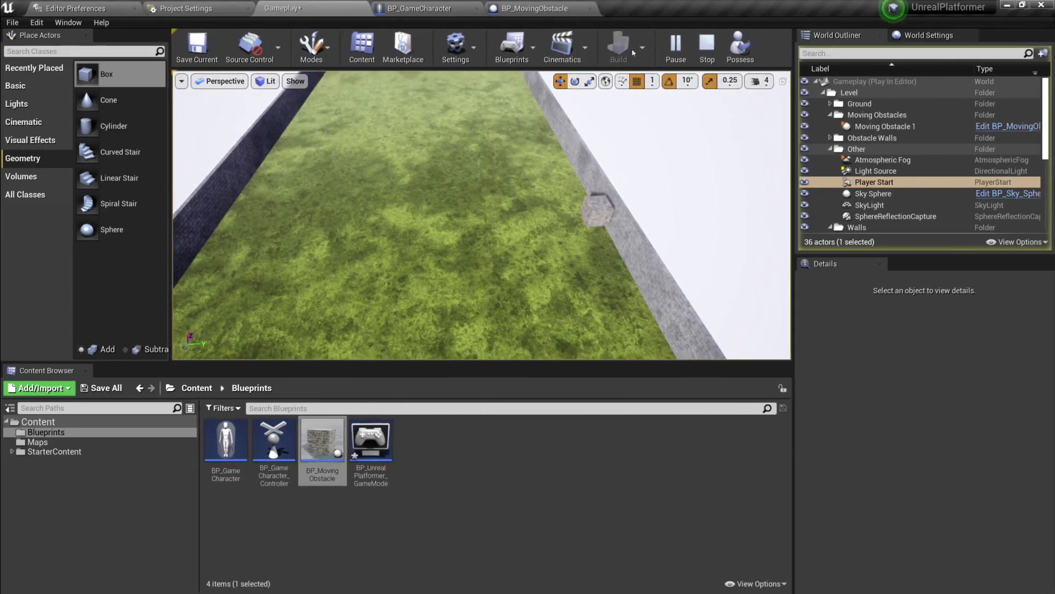
click(707, 47)
- Run the level again, examine how close the moving obstacle comes to the side wall, and stop the session
right_drag(465, 211, 501, 278)
right_drag(554, 132, 556, 134)
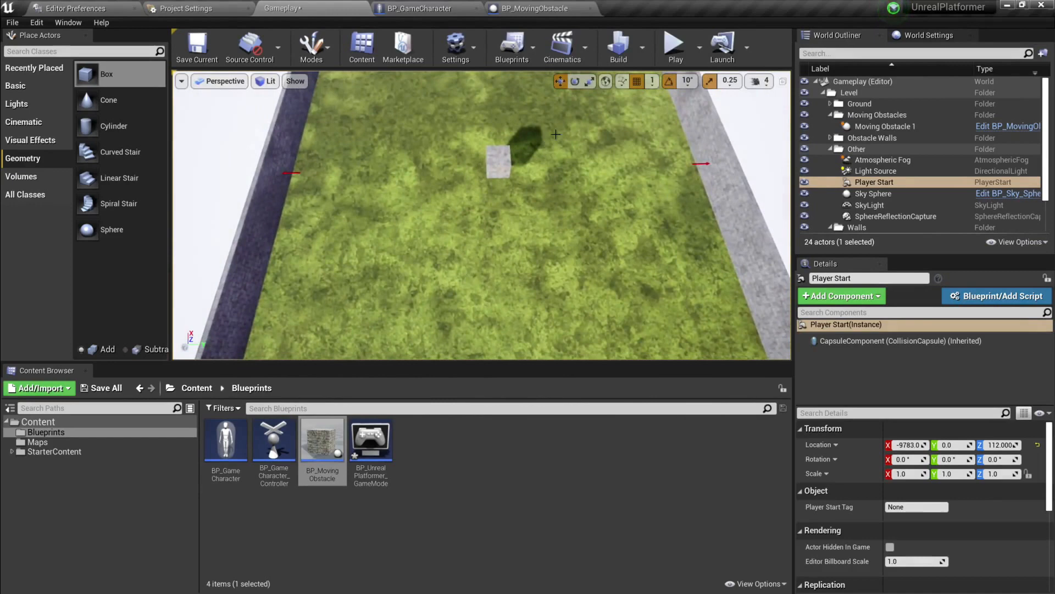
click(683, 42)
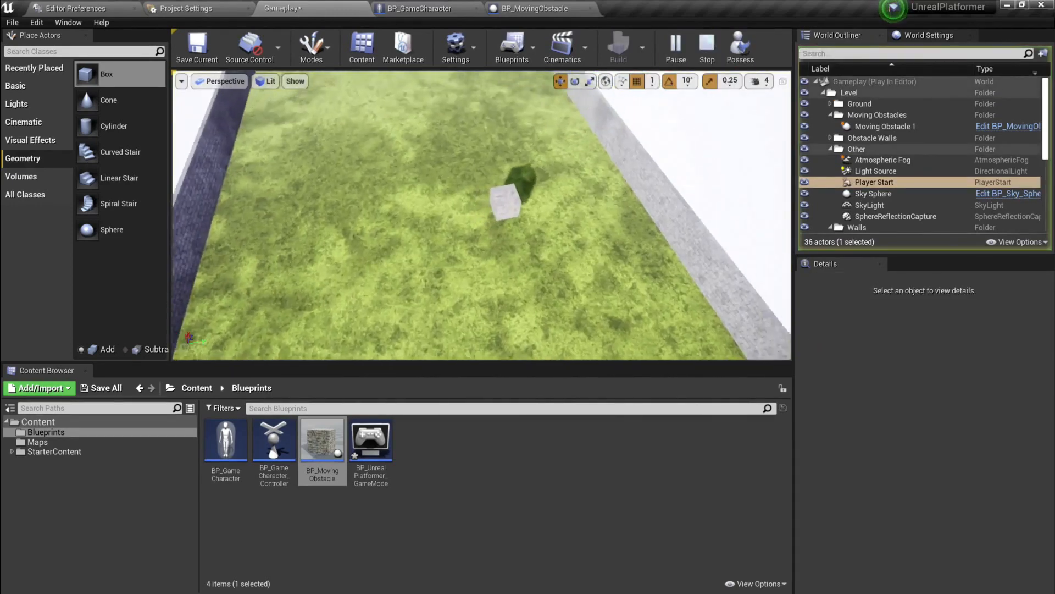
right_drag(511, 192, 435, 139)
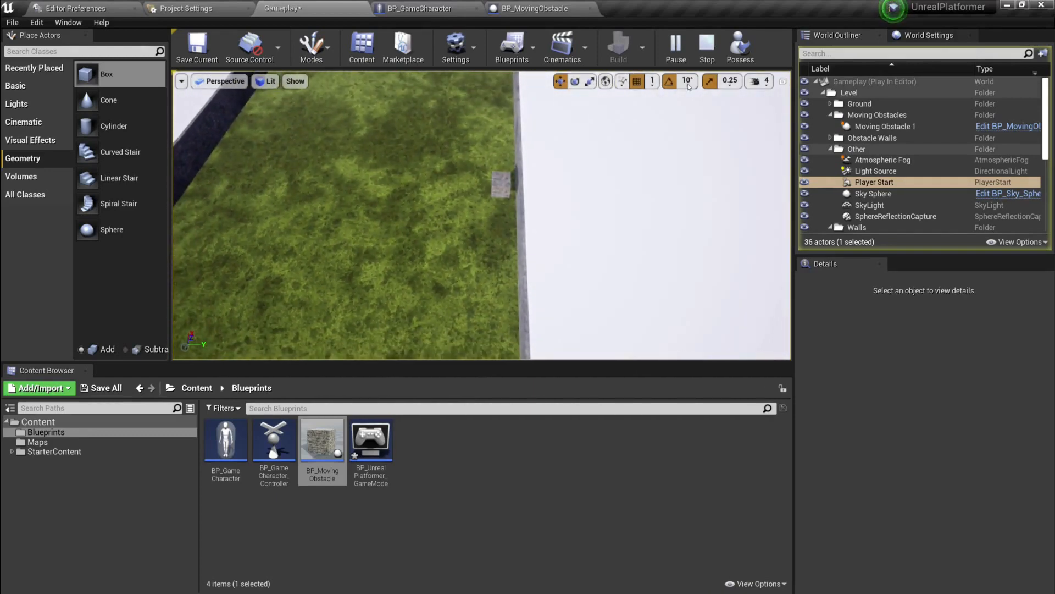
click(708, 45)
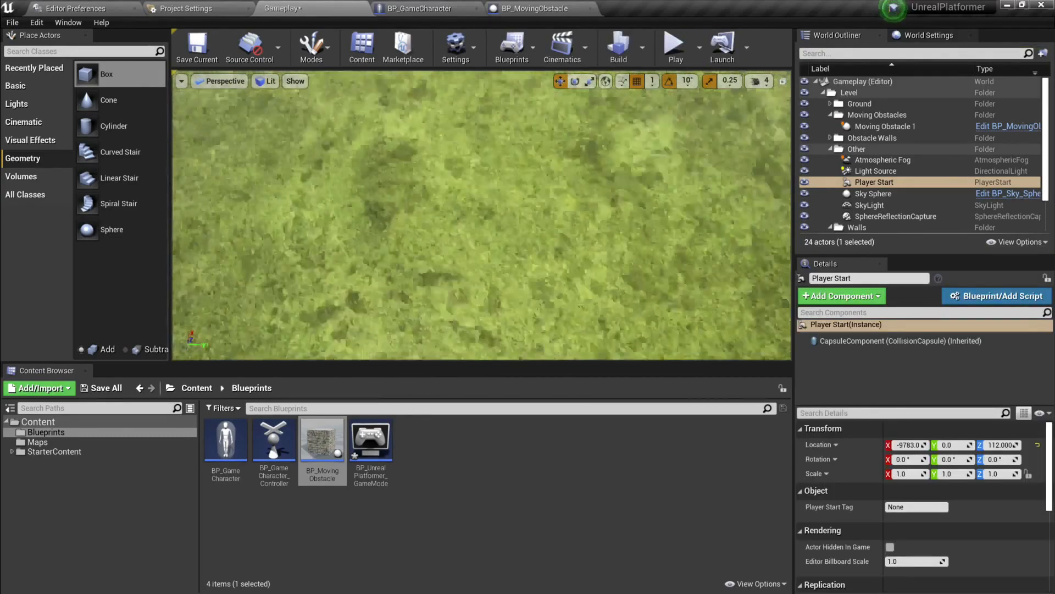
- Move the Start Point arrow of Moving Obstacle 1 closer to the side wall, to an X location of about 922
right_drag(481, 220, 527, 192)
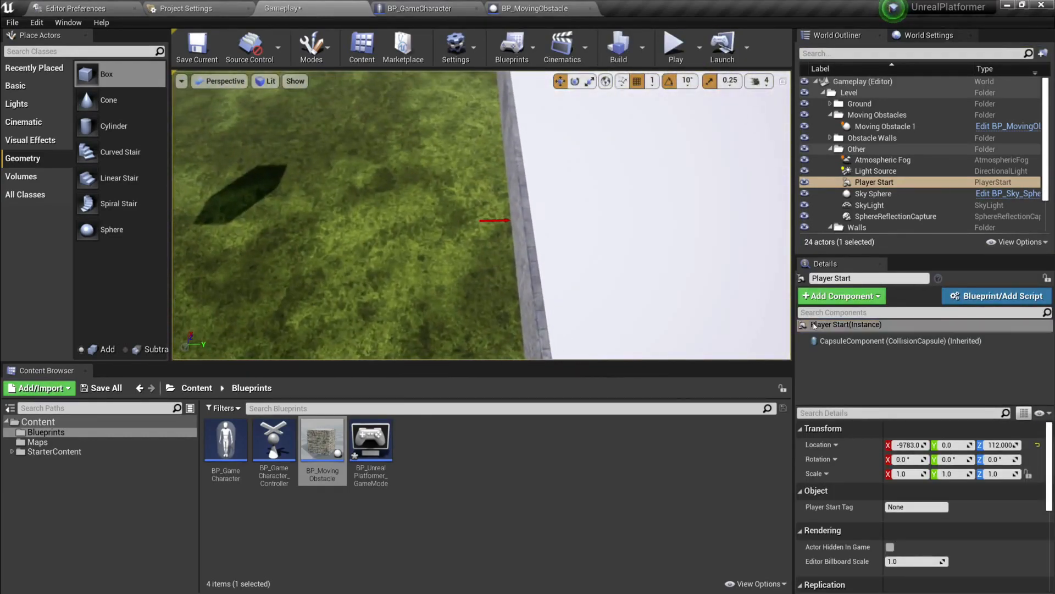
click(814, 325)
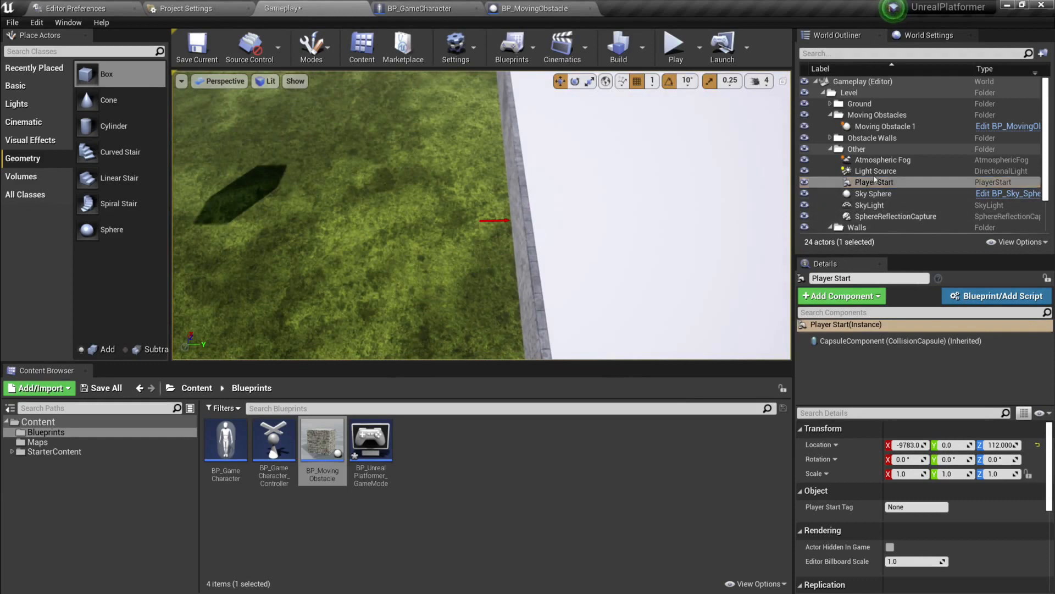
click(885, 126)
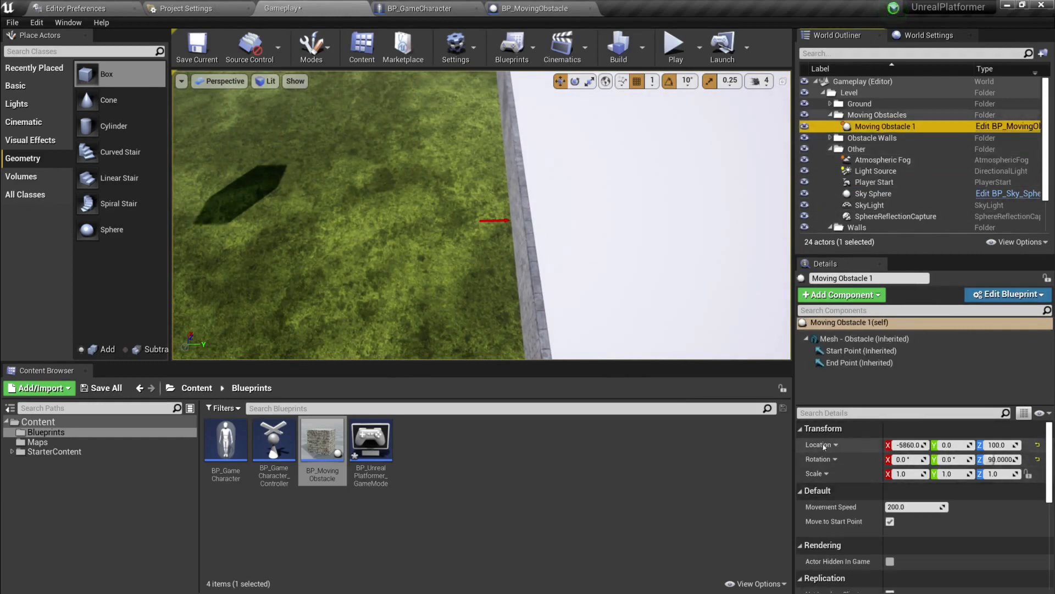
click(861, 350)
right_drag(575, 290, 575, 289)
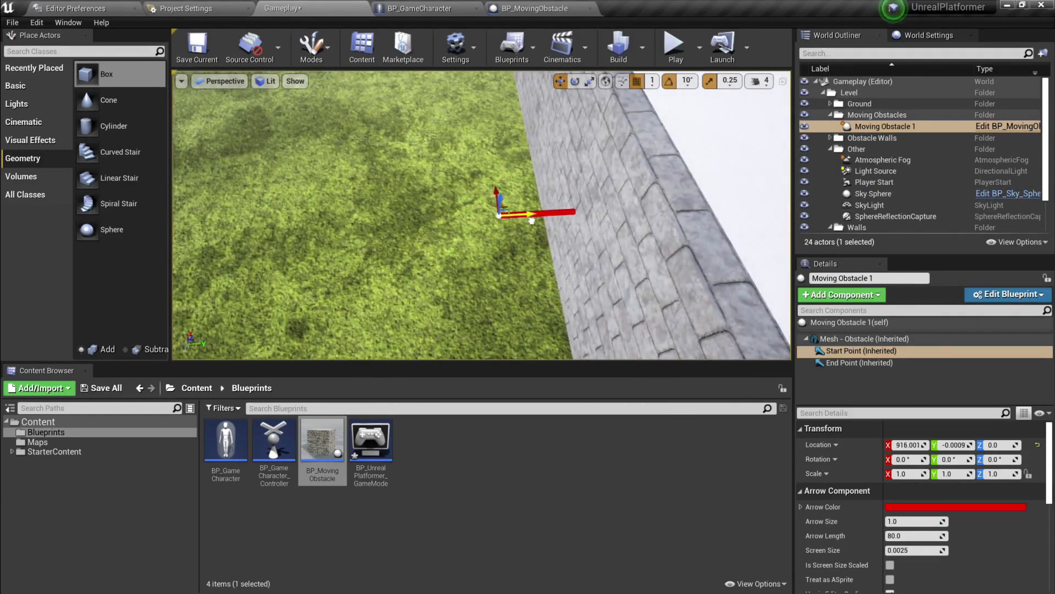
scroll(536, 222, down, 8)
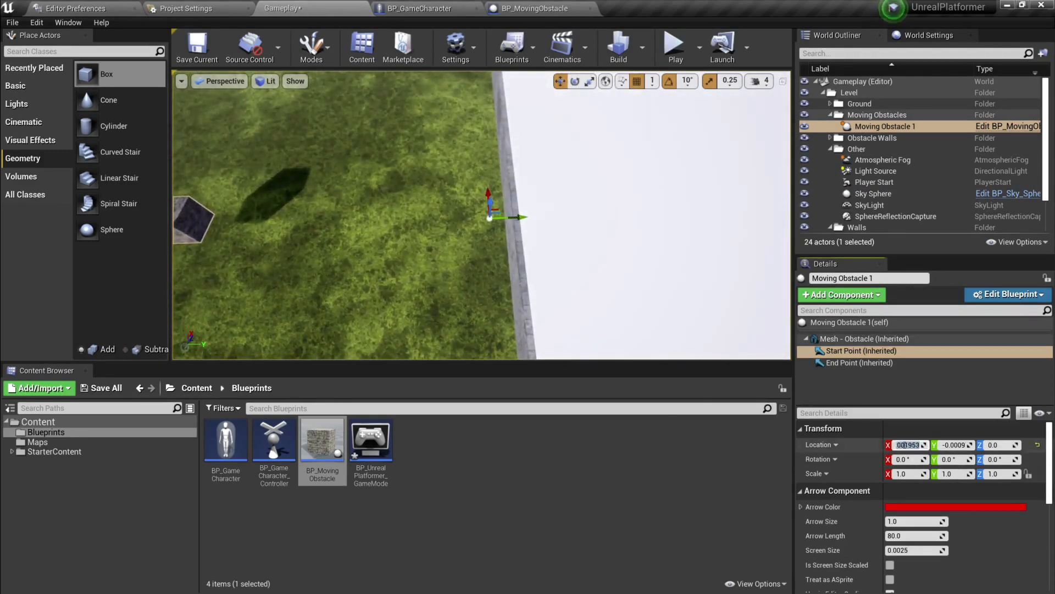
- Set the X location of Moving Obstacle 1's End Point arrow to -922 and save the level
click(860, 363)
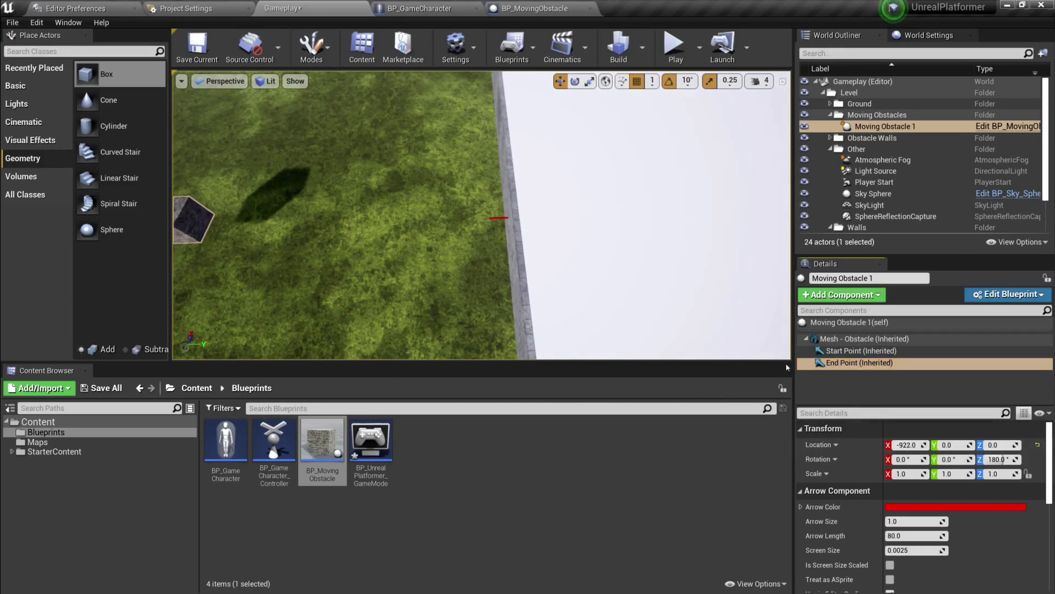
key(f)
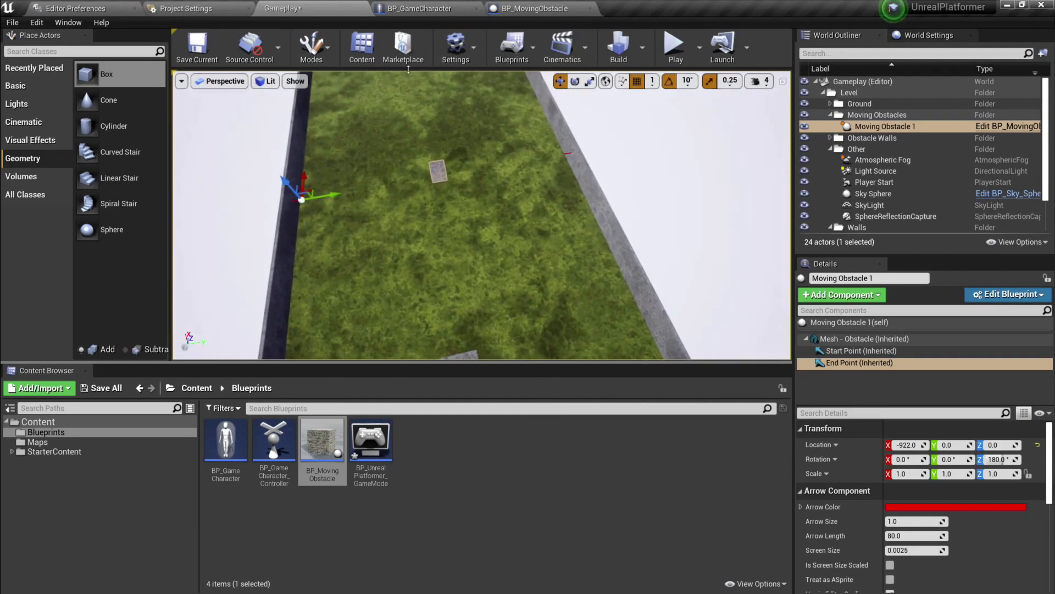
click(201, 47)
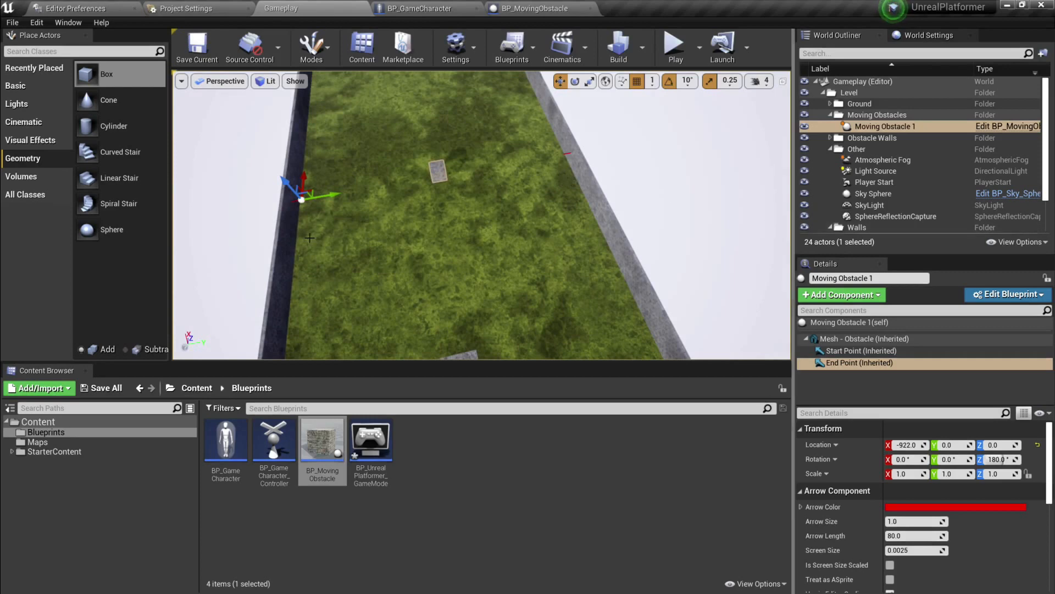
- Return to the BP_MovingObstacle event graph and review the Event Tick chain from VInterp to Constant through SetActorLocation
click(544, 8)
right_drag(584, 324, 495, 313)
scroll(453, 288, down, 3)
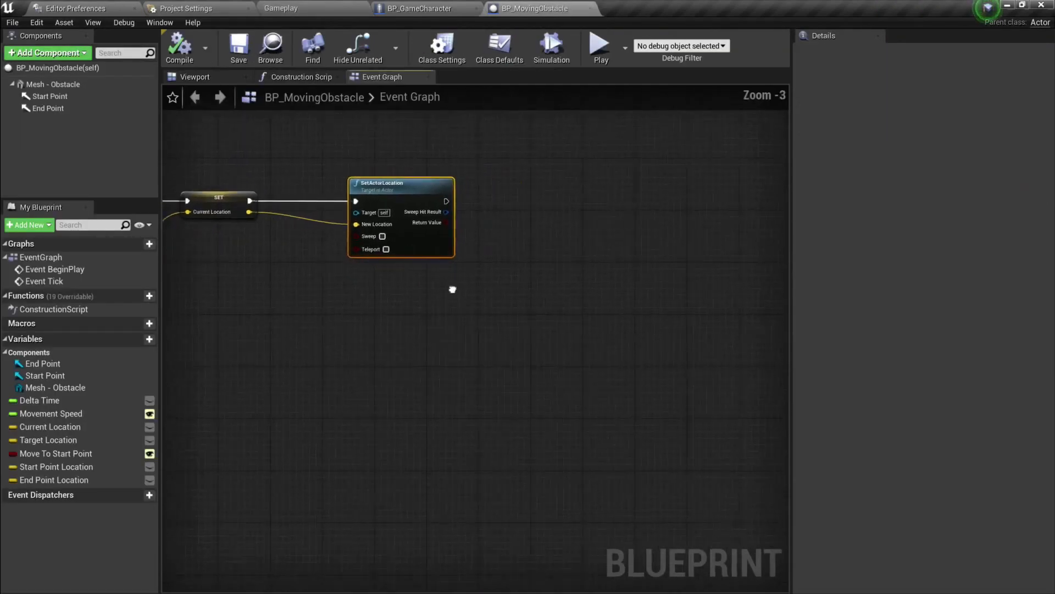
right_drag(474, 273, 474, 250)
scroll(373, 267, up, 1)
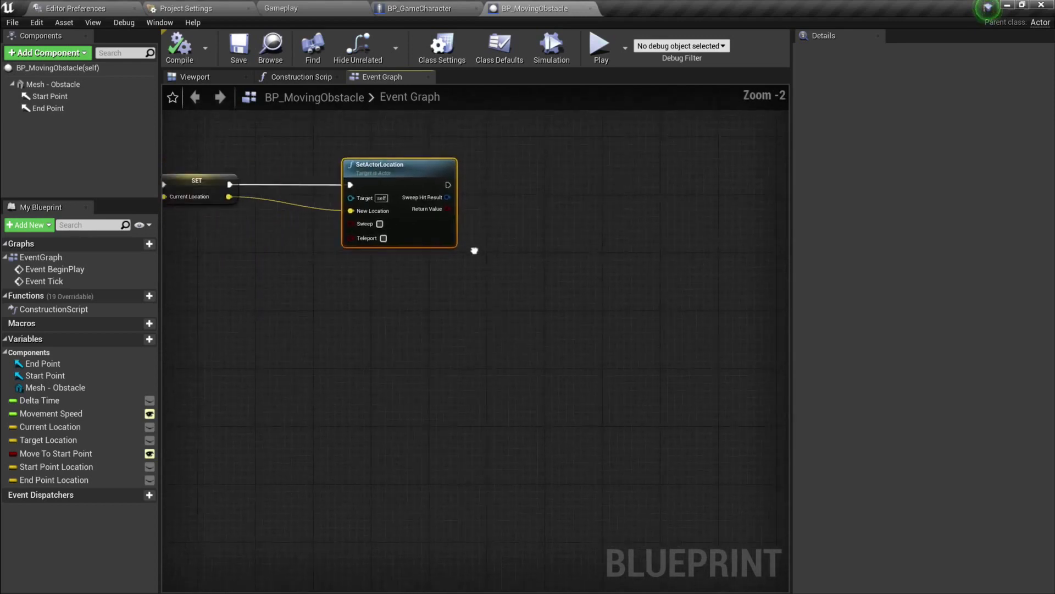
right_drag(306, 239, 629, 280)
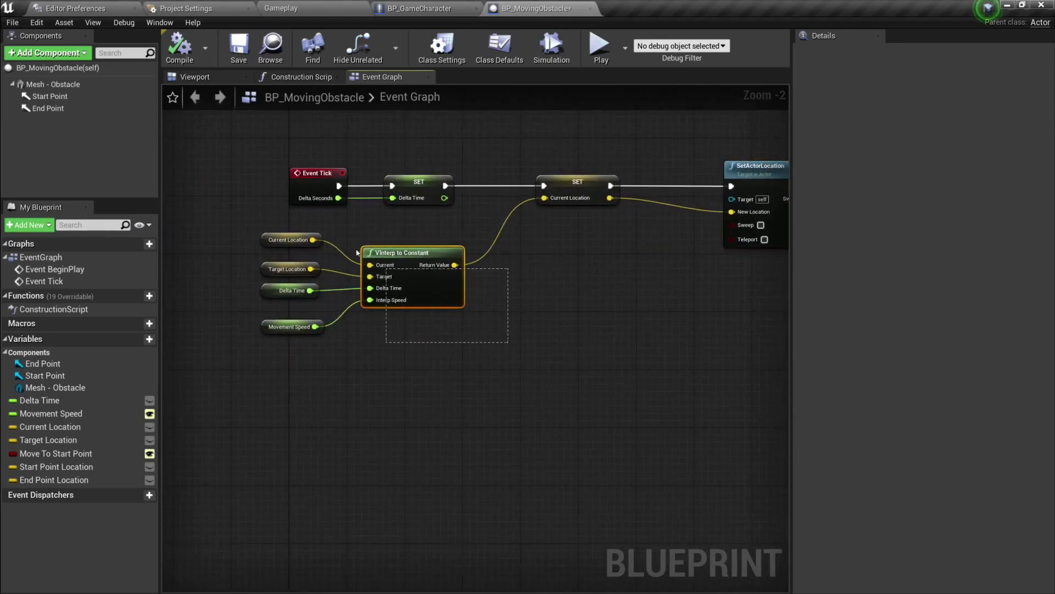
drag(358, 252, 256, 233)
right_drag(542, 300, 514, 294)
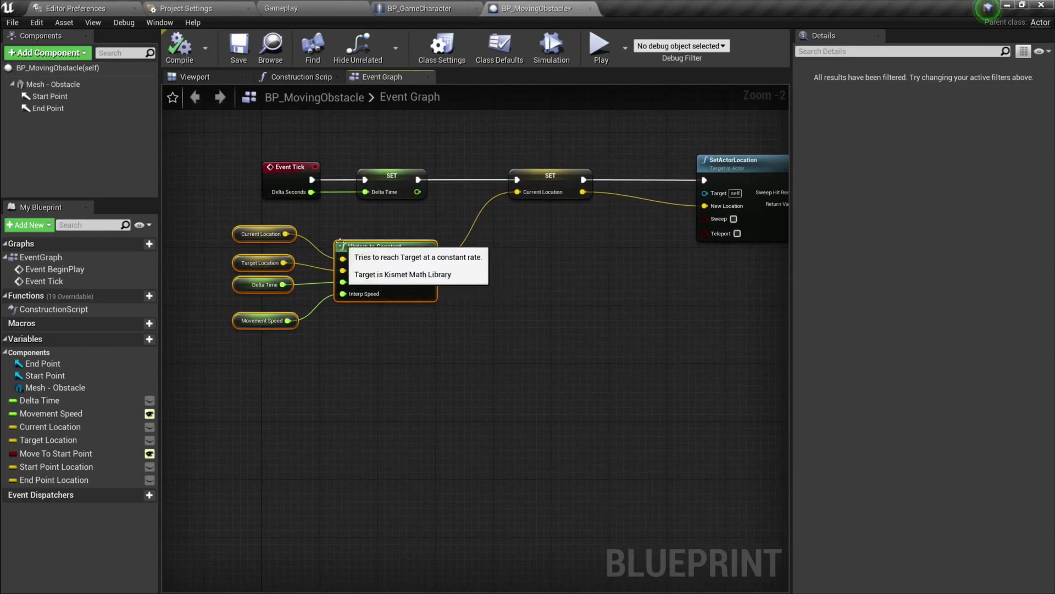
click(376, 313)
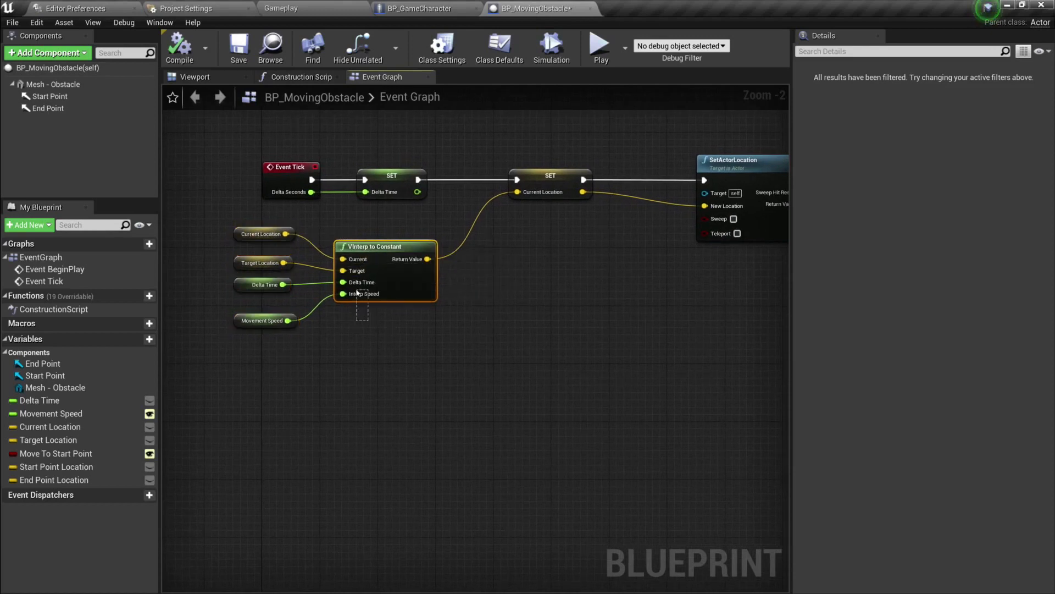
right_drag(540, 197, 316, 203)
click(431, 205)
click(522, 180)
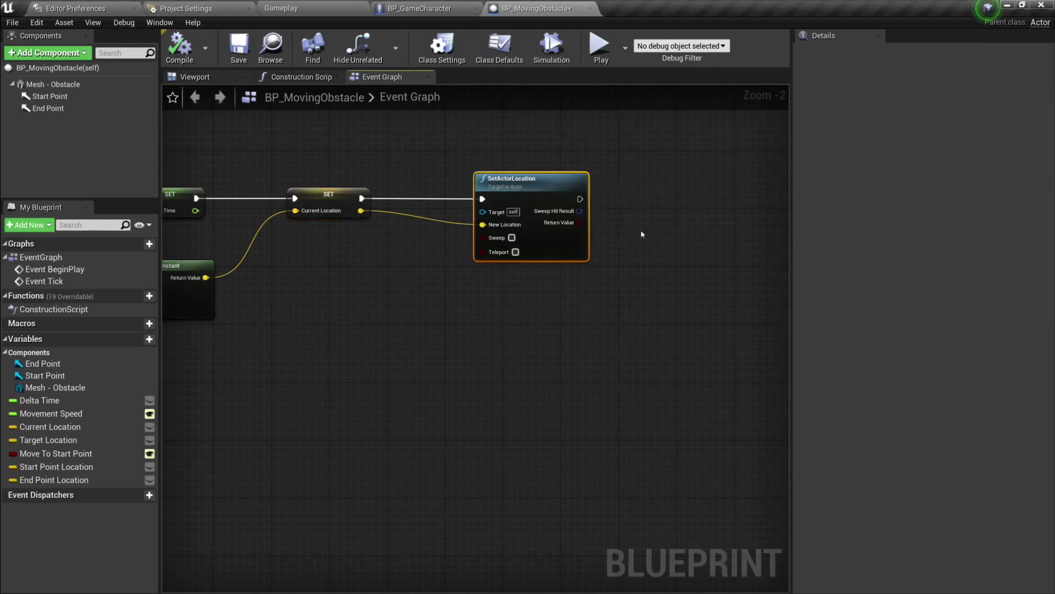
- Add a Branch node executed after SetActorLocation in the Event Tick chain
right_drag(642, 234, 393, 250)
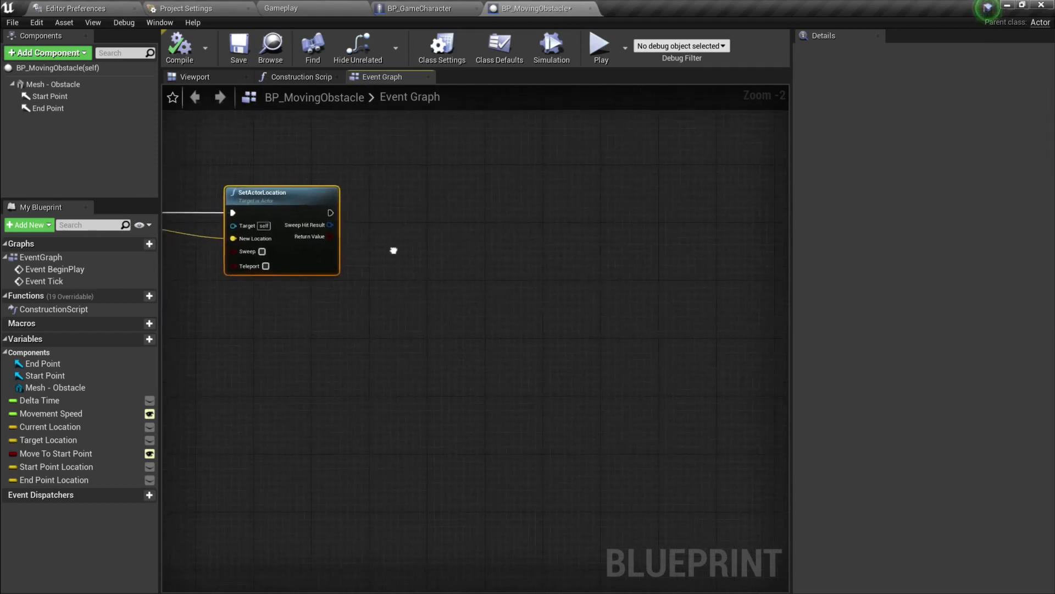
drag(525, 211, 524, 211)
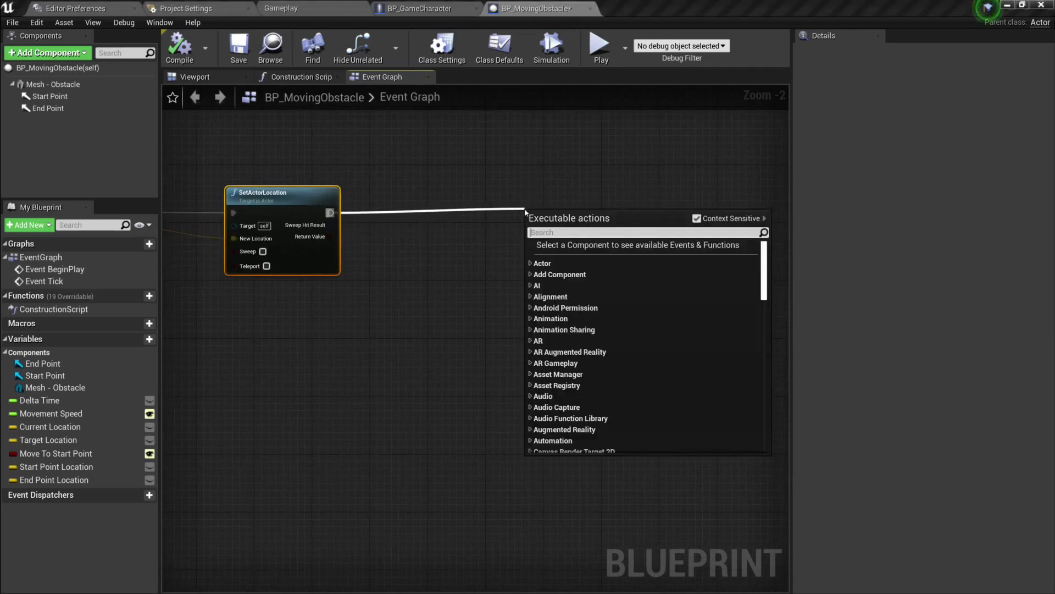
text(branch)
key(Return)
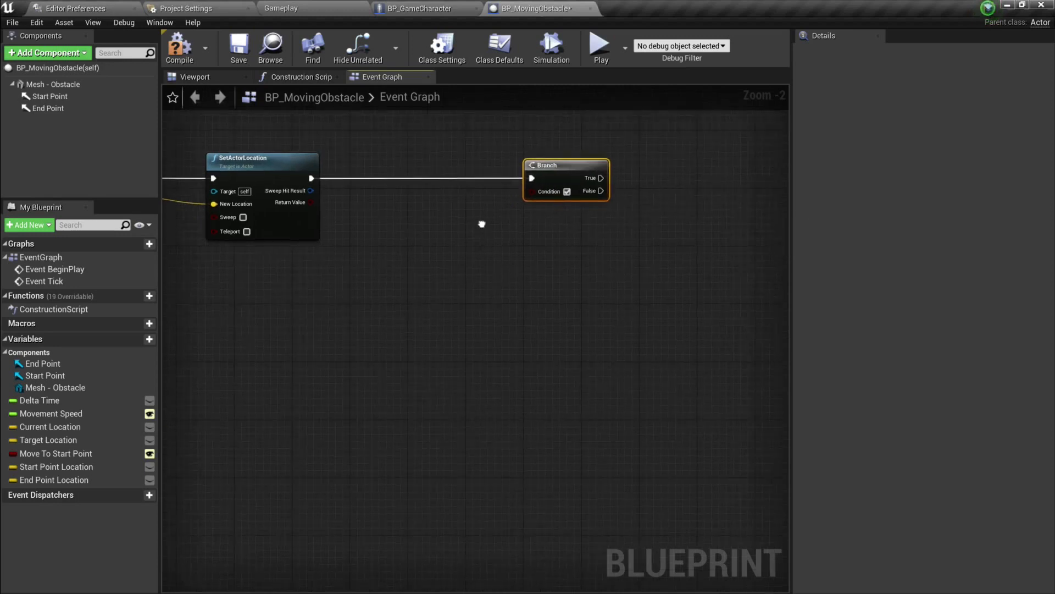
right_drag(482, 223, 482, 223)
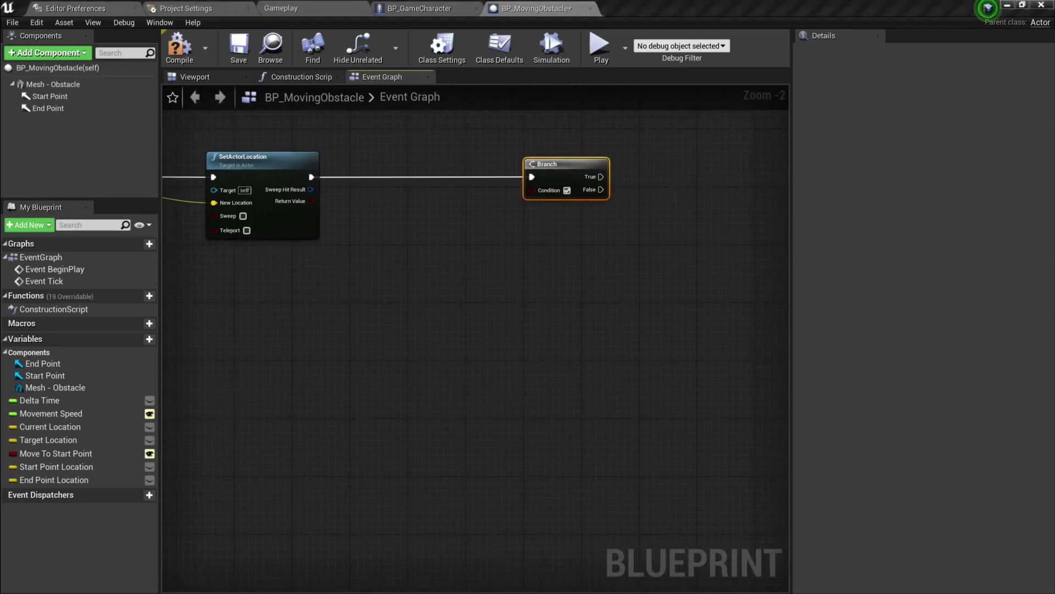
- Add a GetActorLocation node and a Target Location getter below SetActorLocation
right_click(254, 273)
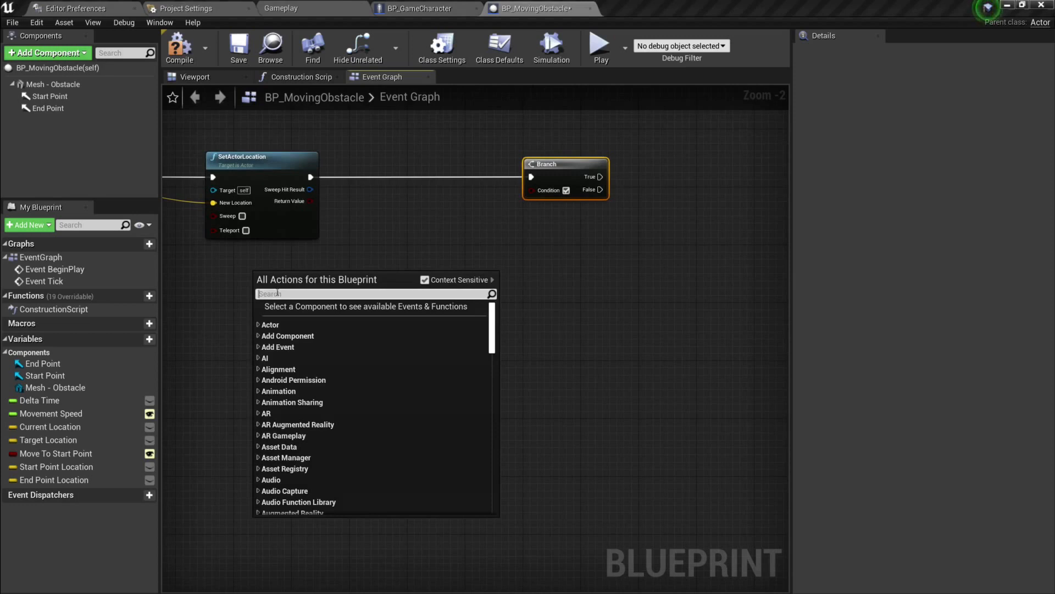
text(get actor locatio)
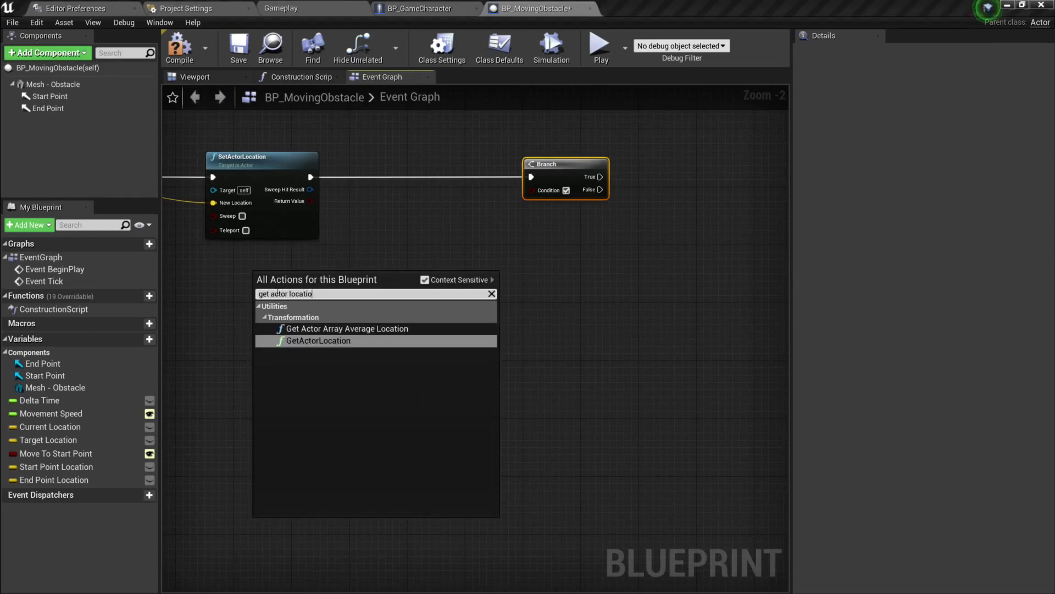
text(n)
click(318, 340)
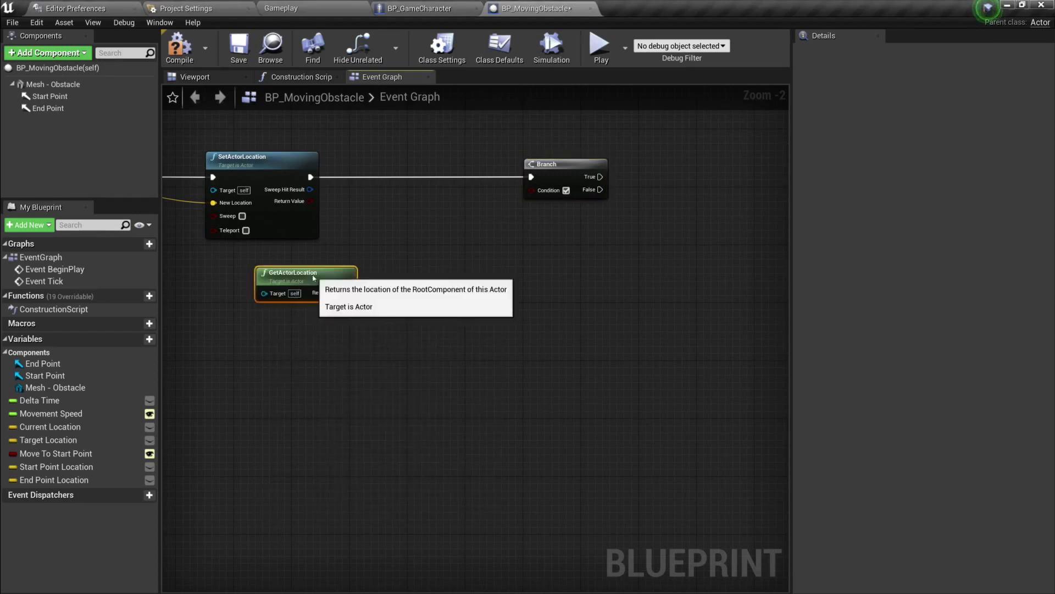
click(40, 439)
drag(40, 439, 197, 358)
drag(253, 325, 253, 325)
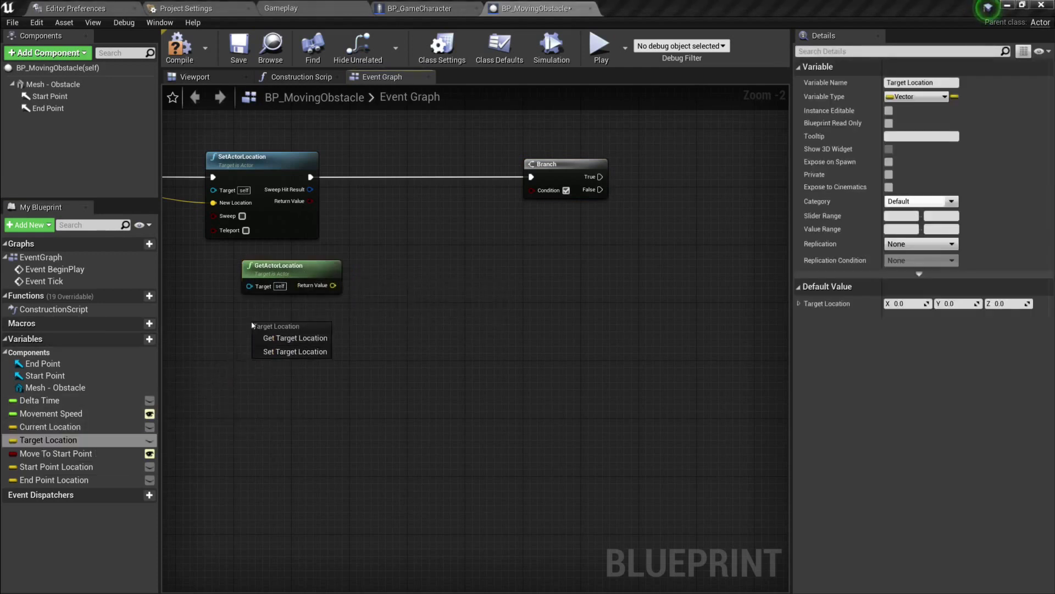
click(271, 340)
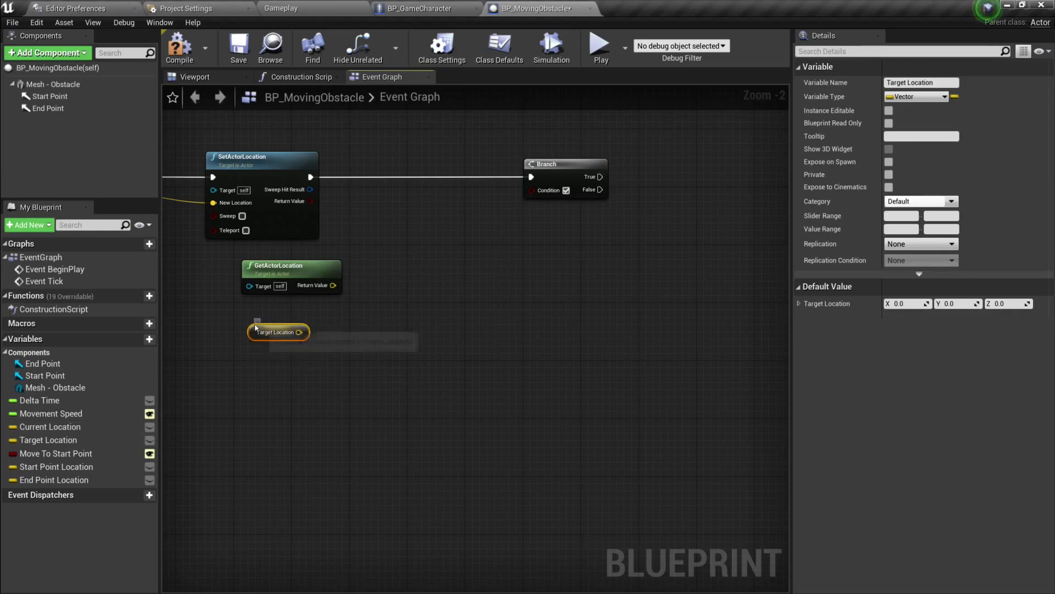
- Subtract Target Location from the GetActorLocation return value with a vector - vector node
right_drag(392, 289, 374, 284)
drag(275, 307, 355, 307)
text(- vec)
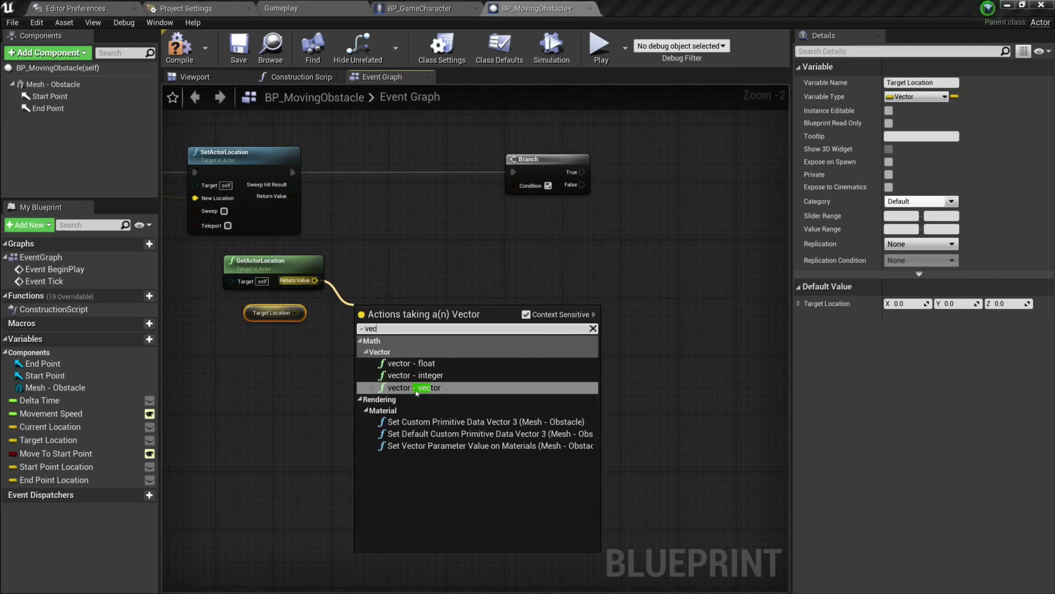
key(Return)
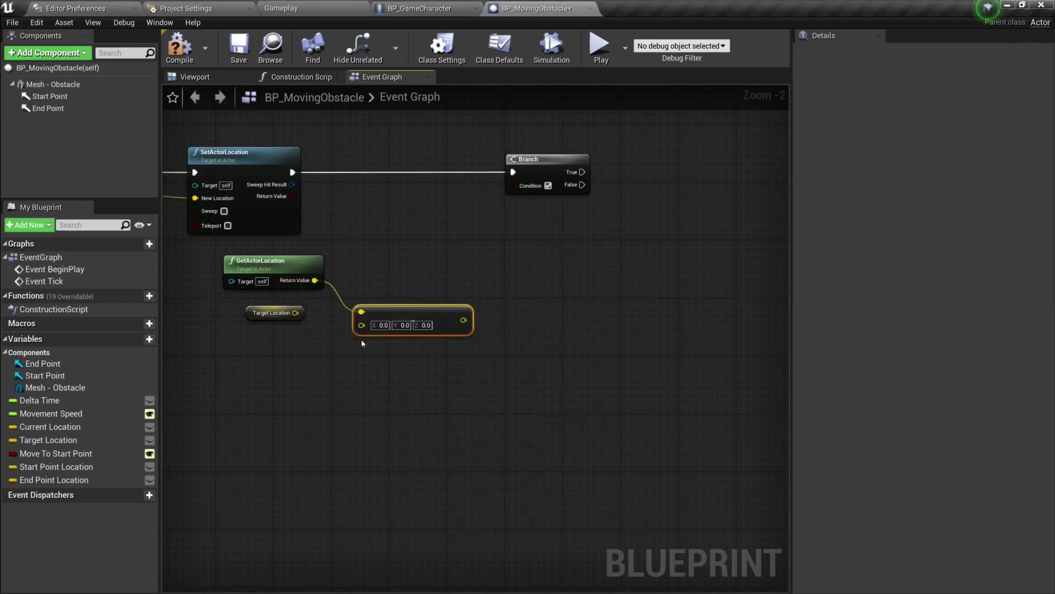
drag(296, 314, 354, 301)
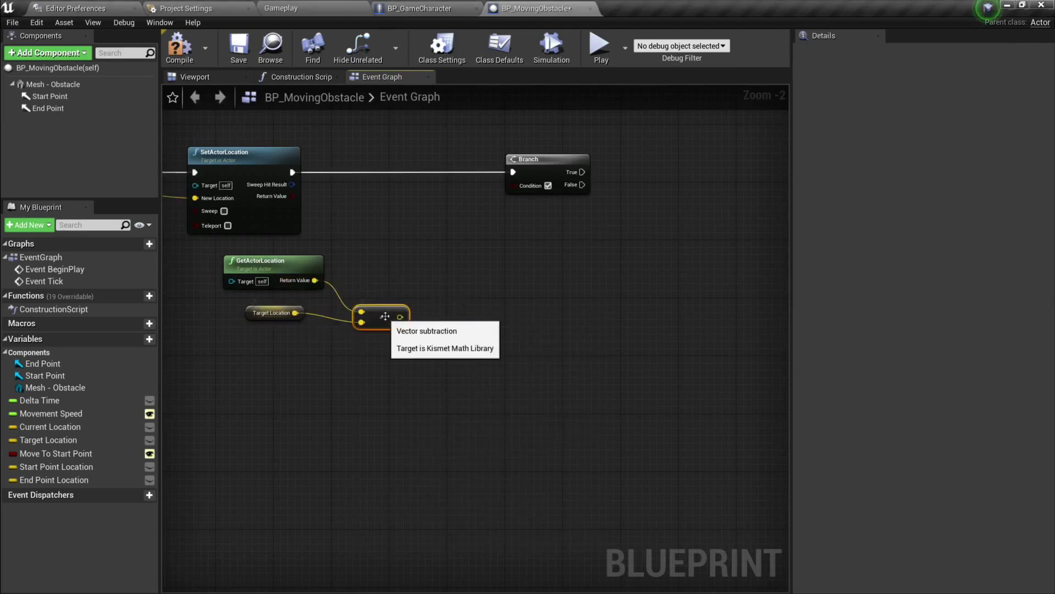
- Feed the subtraction result into a VectorLength node and move the Branch farther along to make room
right_drag(381, 292, 321, 269)
click(497, 137)
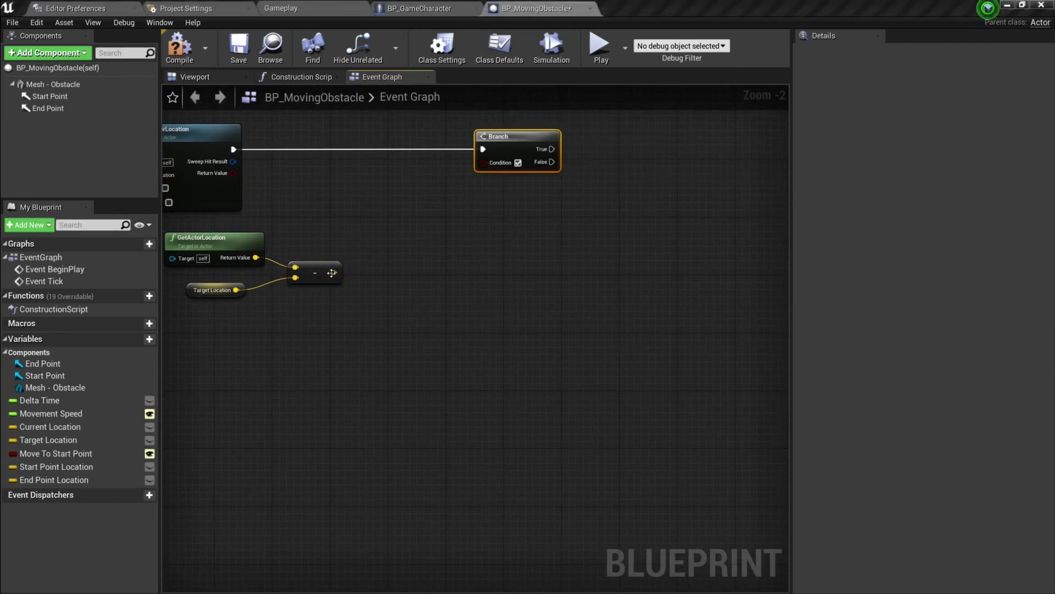
drag(332, 273, 380, 253)
text(vector leng)
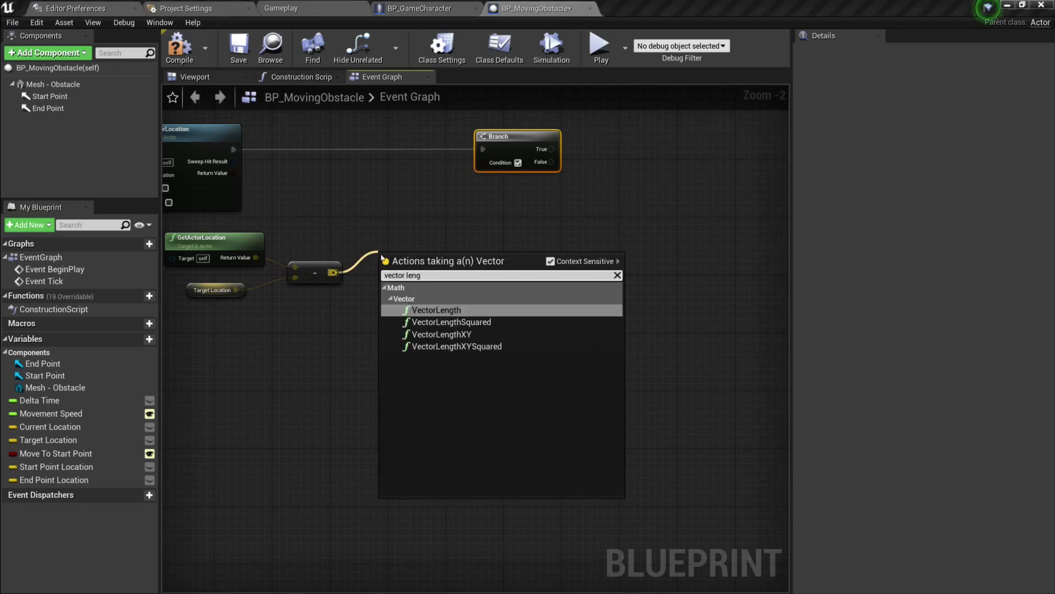
click(426, 311)
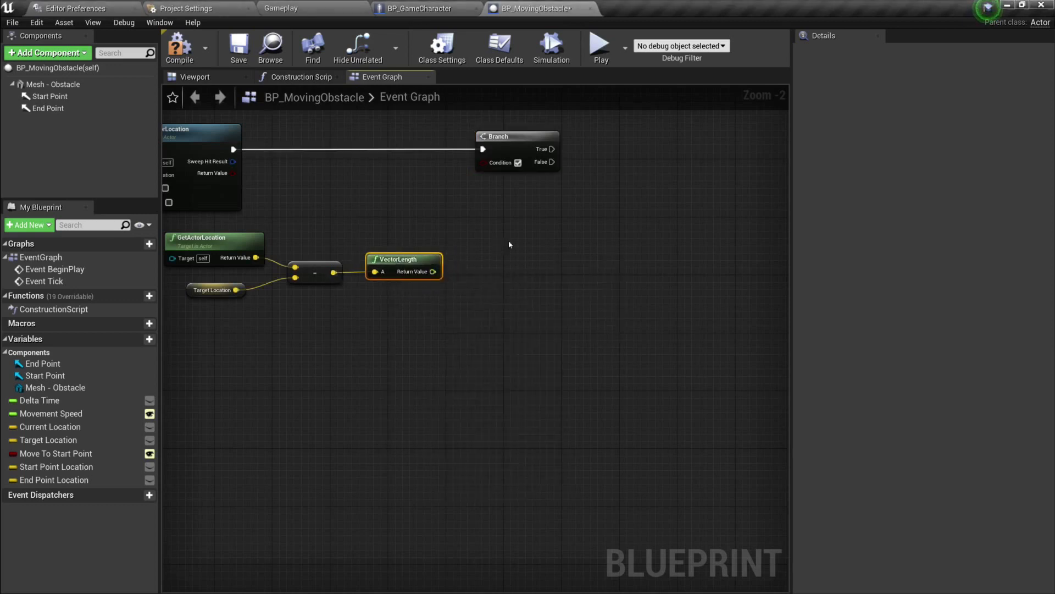
right_drag(509, 244, 453, 269)
drag(455, 165, 526, 166)
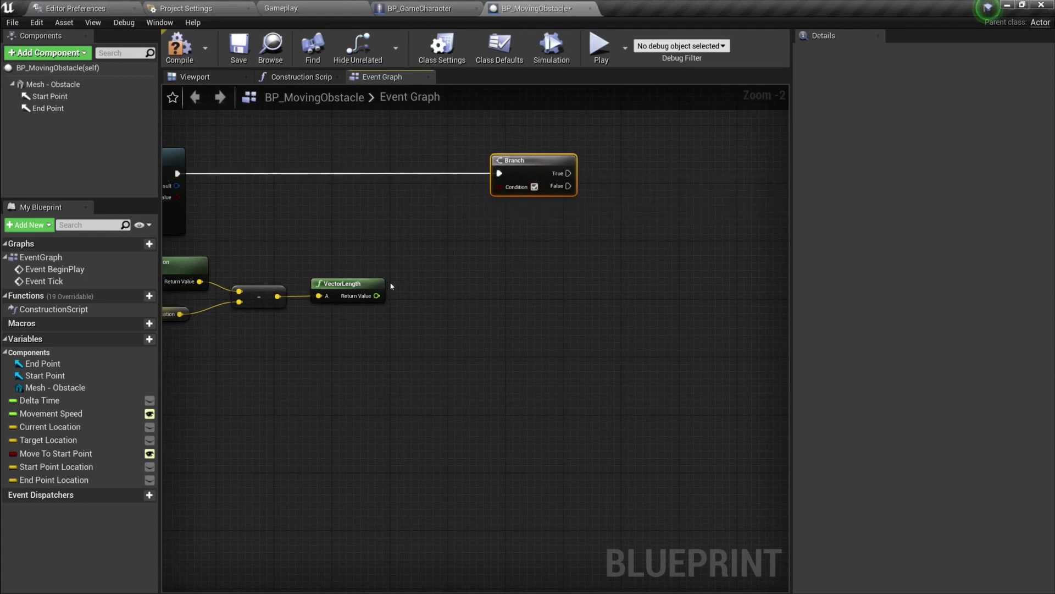
- Compare the vector length with a float <= float node, connect its result to the Branch's Condition, and compile the blueprint
drag(377, 297, 411, 295)
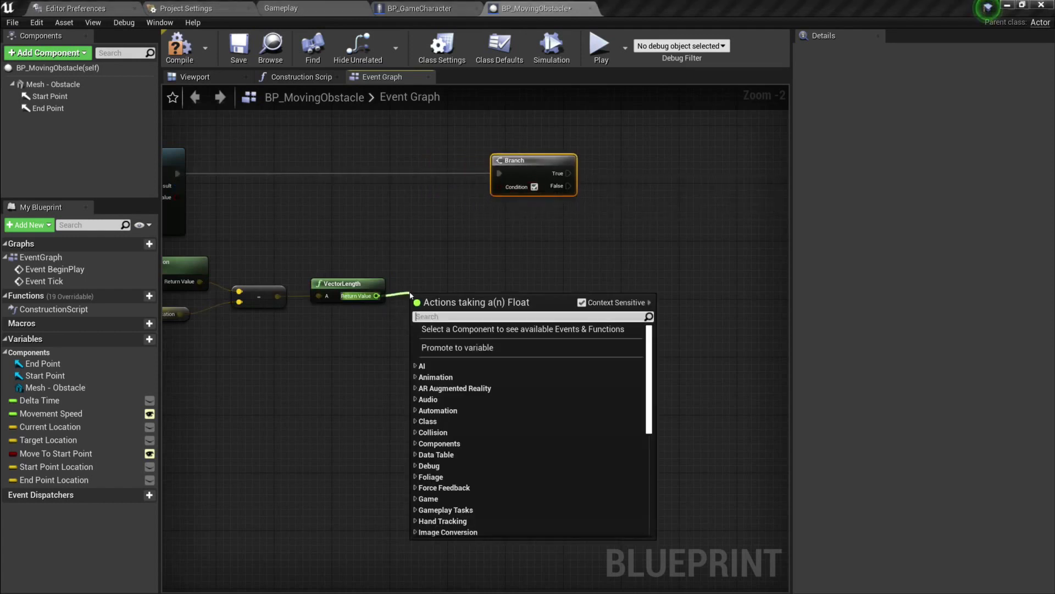
text(>)
key(BackSpace)
text(<=)
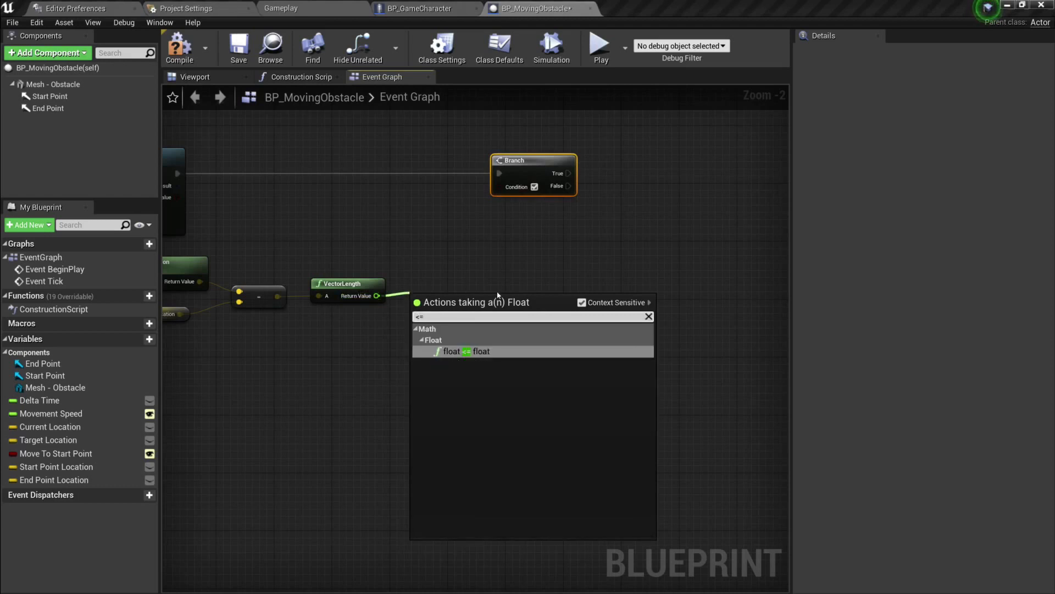
click(489, 352)
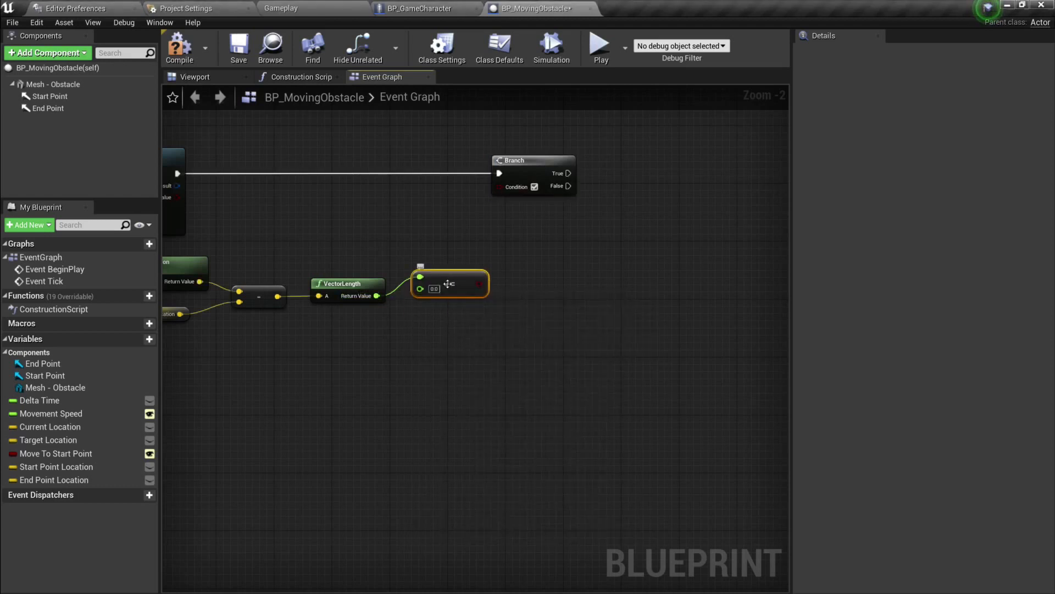
drag(448, 284, 502, 185)
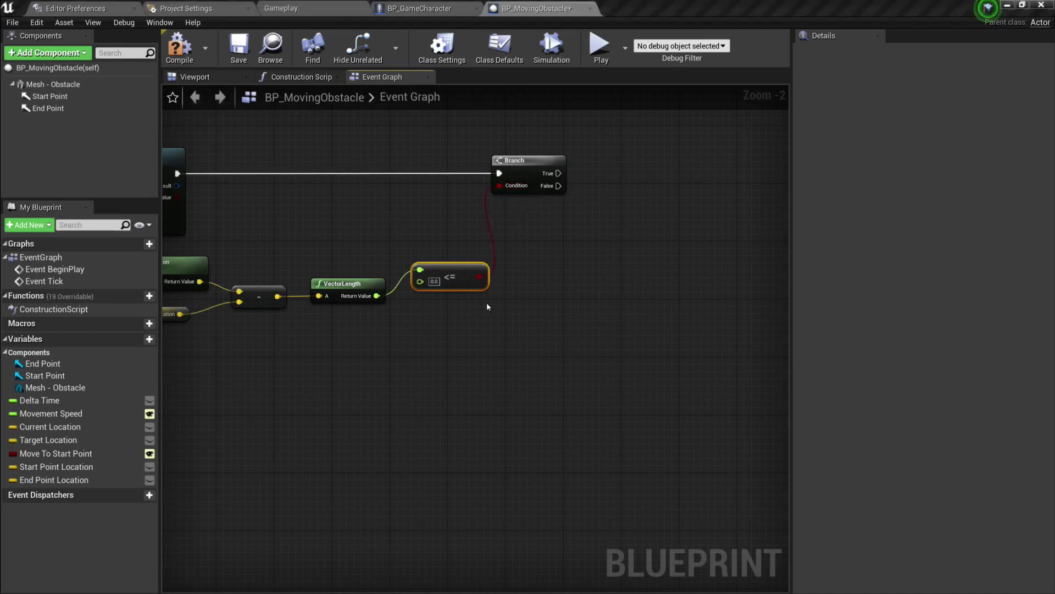
right_drag(488, 307, 618, 273)
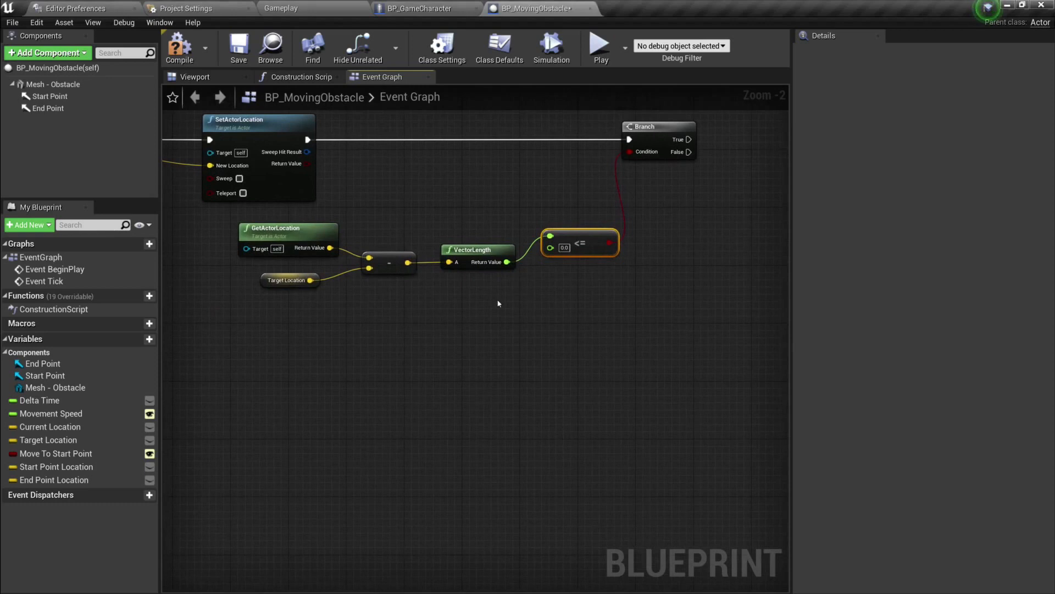
click(176, 46)
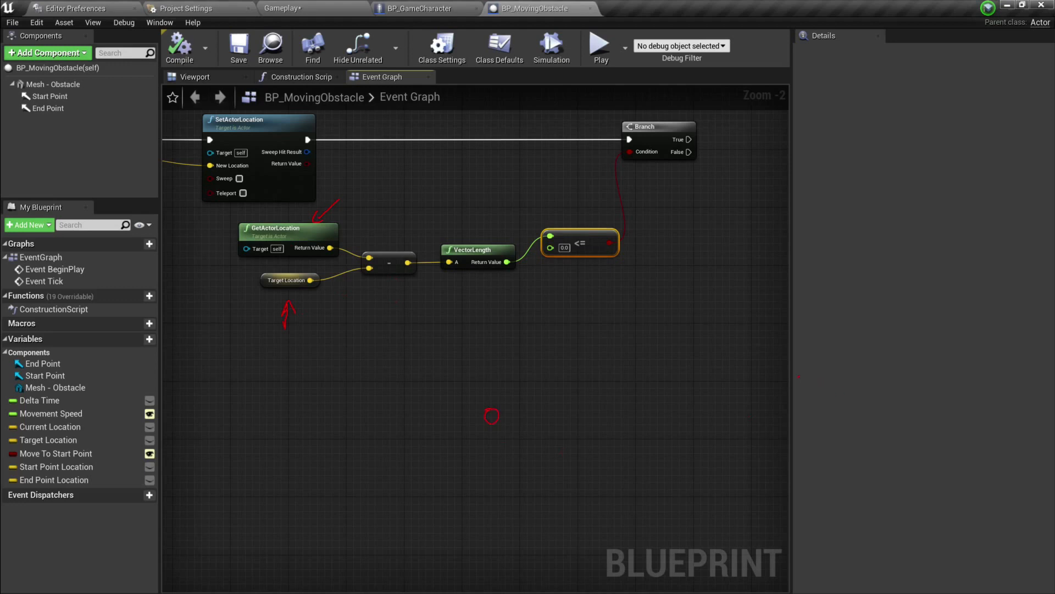
drag(799, 376, 812, 388)
drag(629, 394, 722, 392)
drag(508, 411, 647, 403)
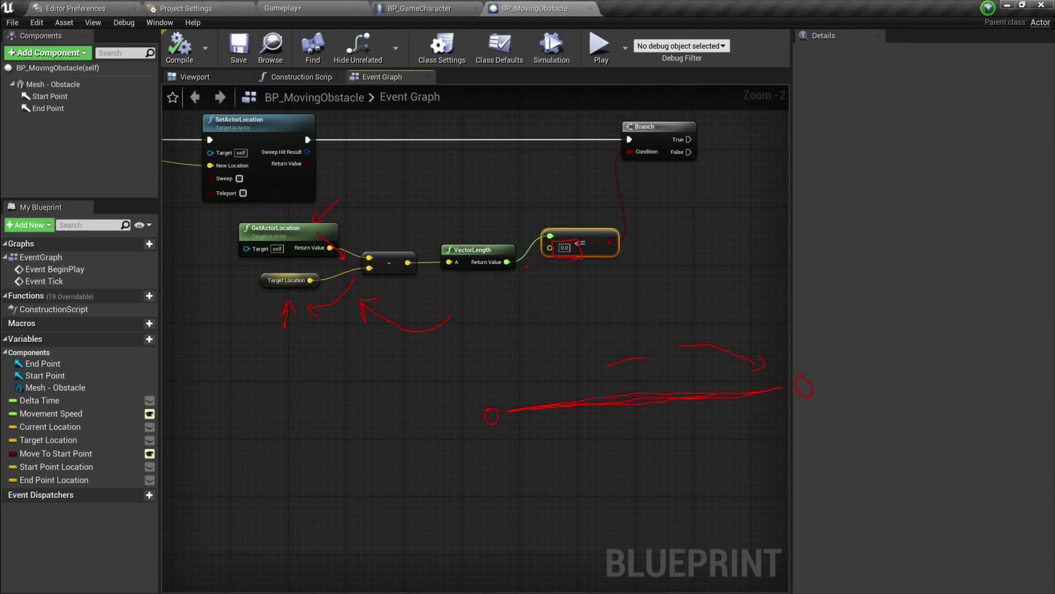
drag(563, 335, 632, 323)
key(Escape)
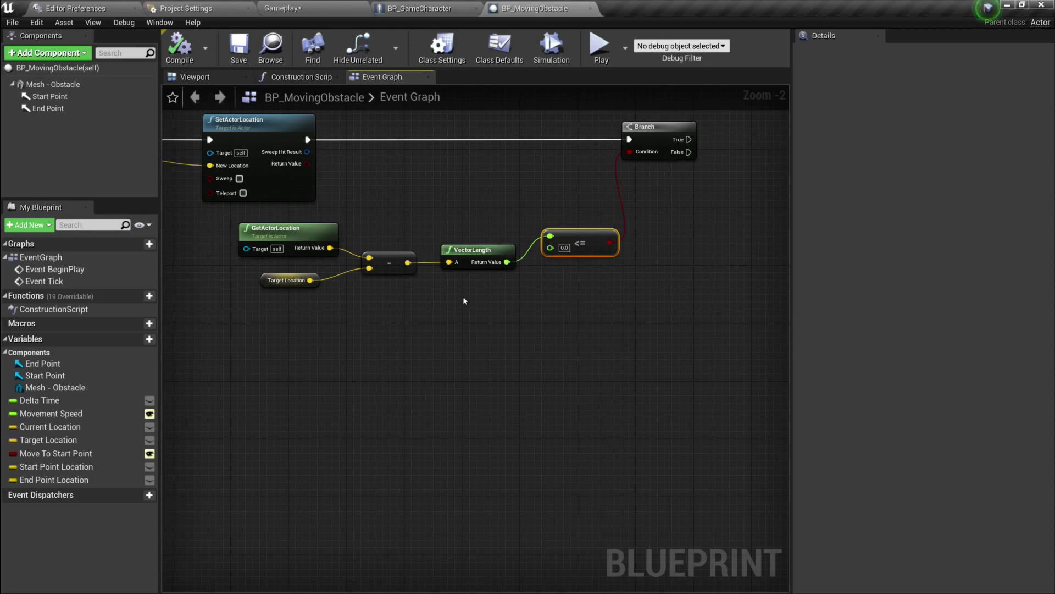
click(291, 225)
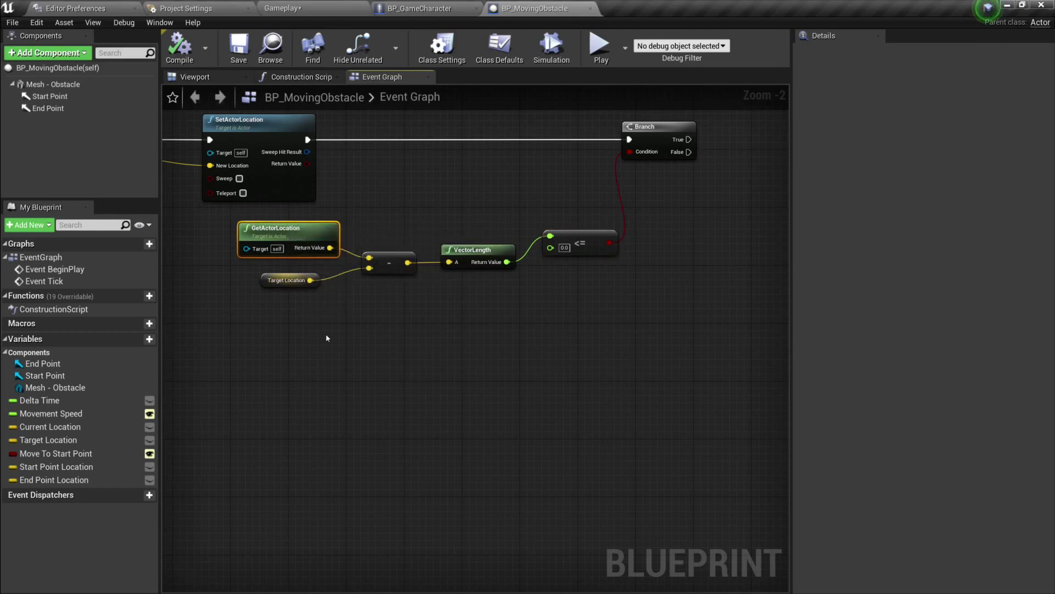
right_drag(717, 213, 440, 264)
scroll(352, 309, up, 2)
right_drag(351, 309, 469, 285)
drag(447, 318, 306, 233)
click(363, 236)
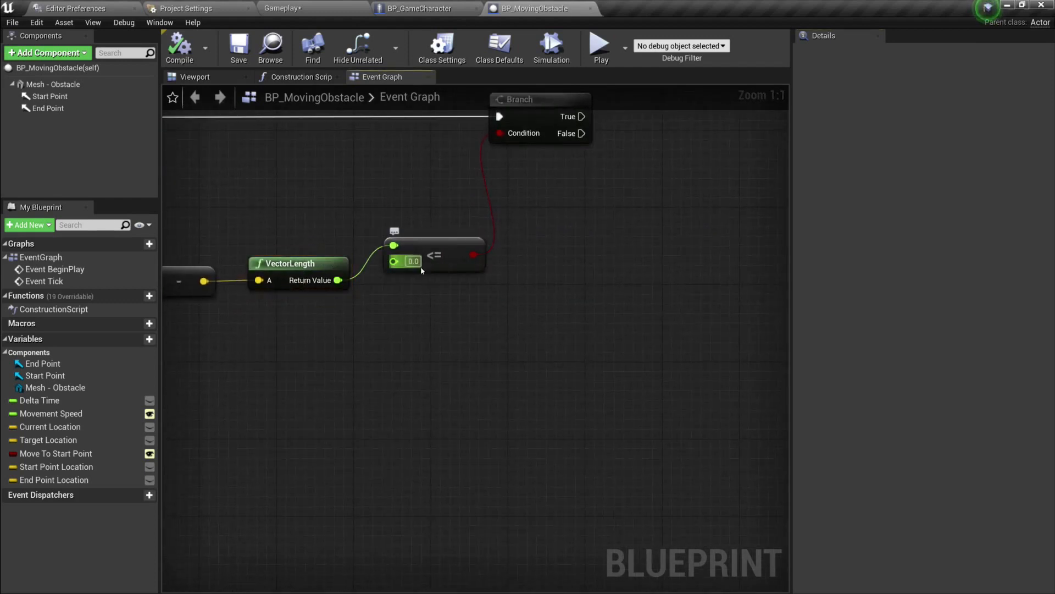
- Add a second Branch node executed from the first Branch's True output
right_drag(629, 177, 483, 265)
drag(435, 204, 640, 195)
text(branch)
key(Return)
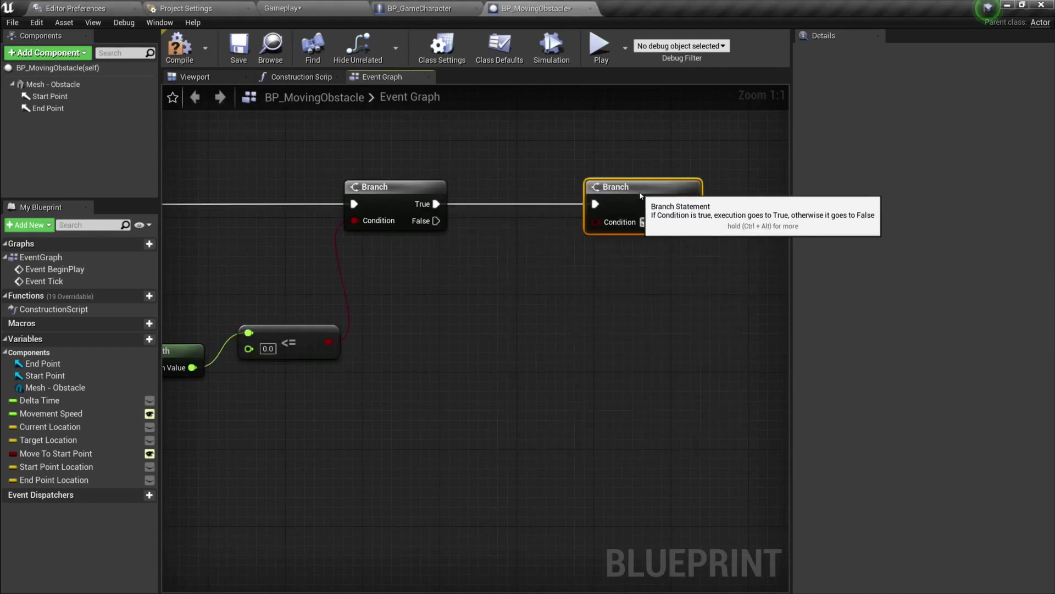
right_drag(641, 195, 512, 190)
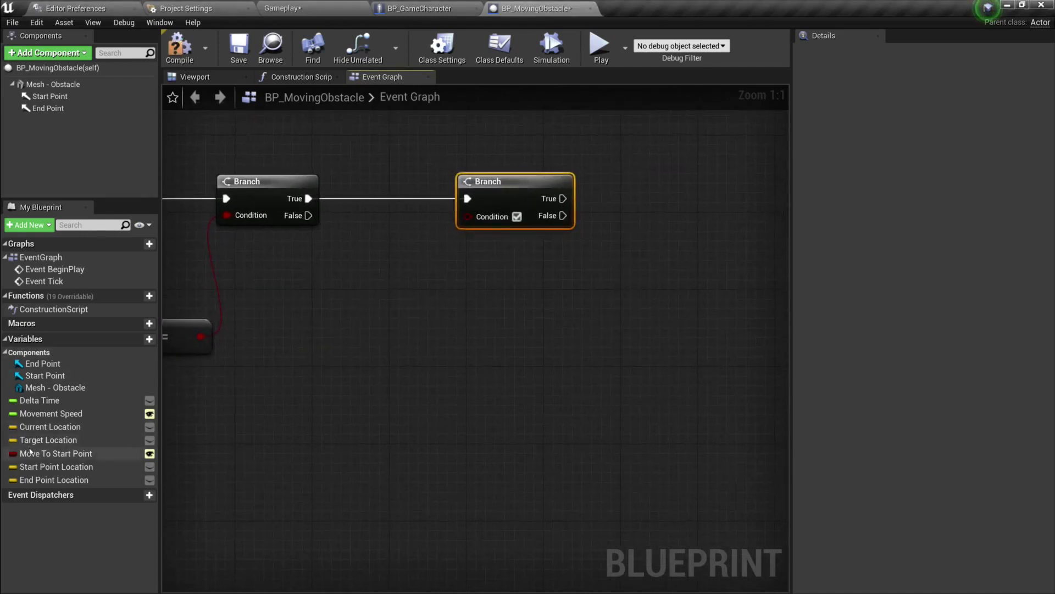
- Place a Move To Start Point getter and connect it to the second Branch's Condition
ctrl+drag(30, 452, 468, 217)
drag(335, 279, 344, 250)
right_drag(540, 281, 448, 282)
- Add a Set Target Location node to each of the second Branch's True and False outputs
scroll(626, 269, down, 2)
right_drag(626, 269, 448, 315)
drag(391, 270, 465, 192)
text(set target)
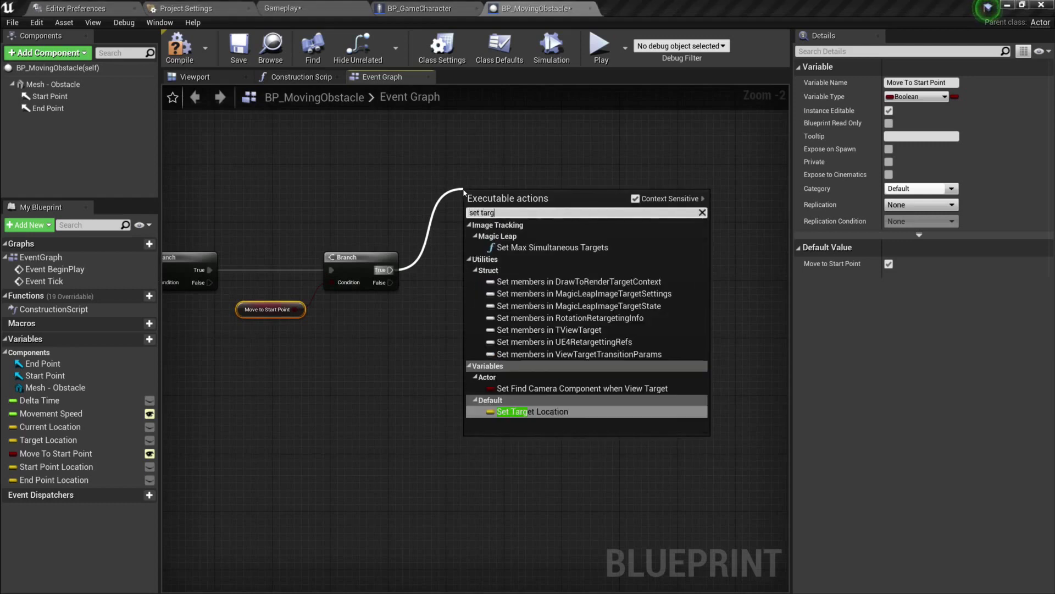
click(539, 411)
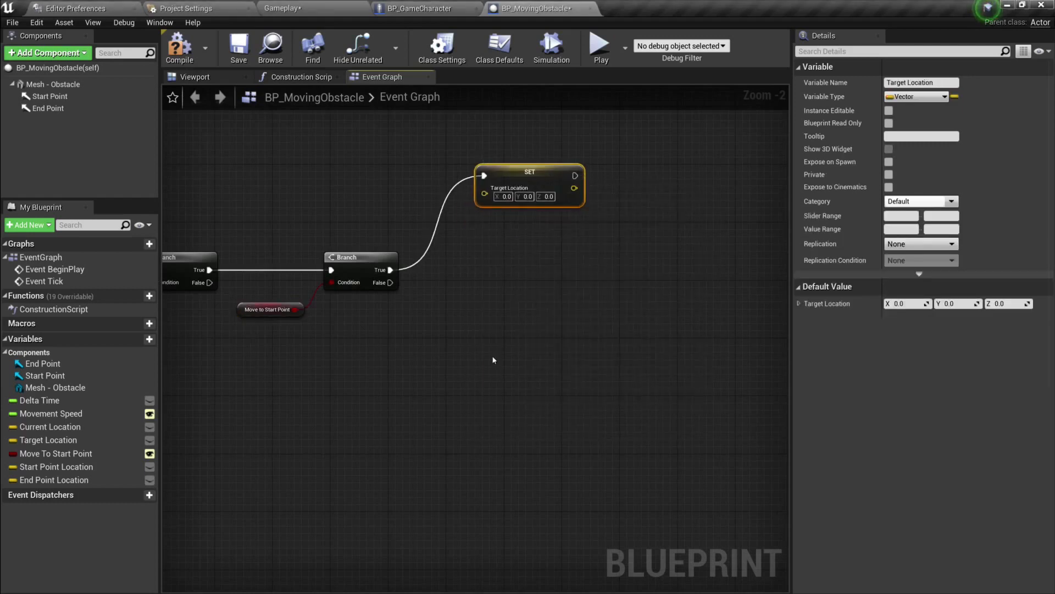
key(ctrl+v)
drag(390, 284, 491, 345)
right_drag(491, 297, 534, 312)
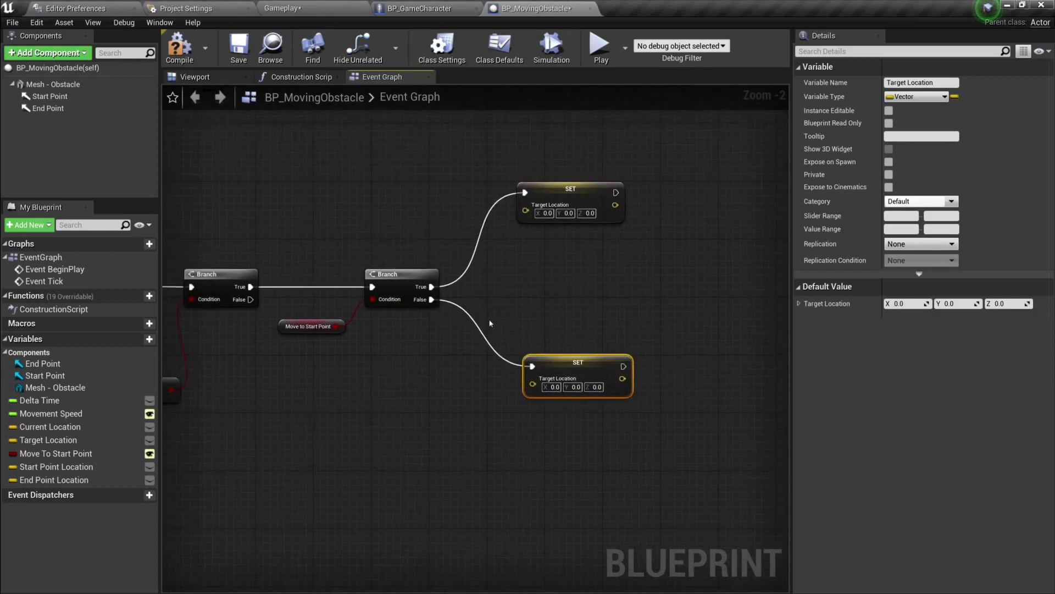
- Feed an End Point Location getter into the Set Target Location node on the second Branch's True path
scroll(401, 231, up, 1)
click(316, 352)
right_drag(316, 352, 290, 366)
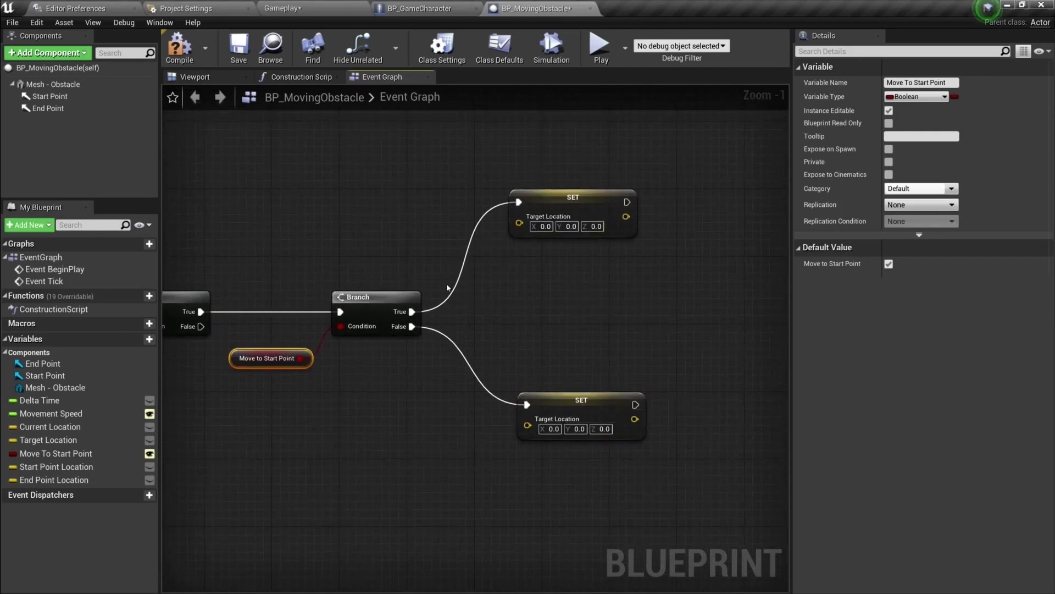
click(557, 200)
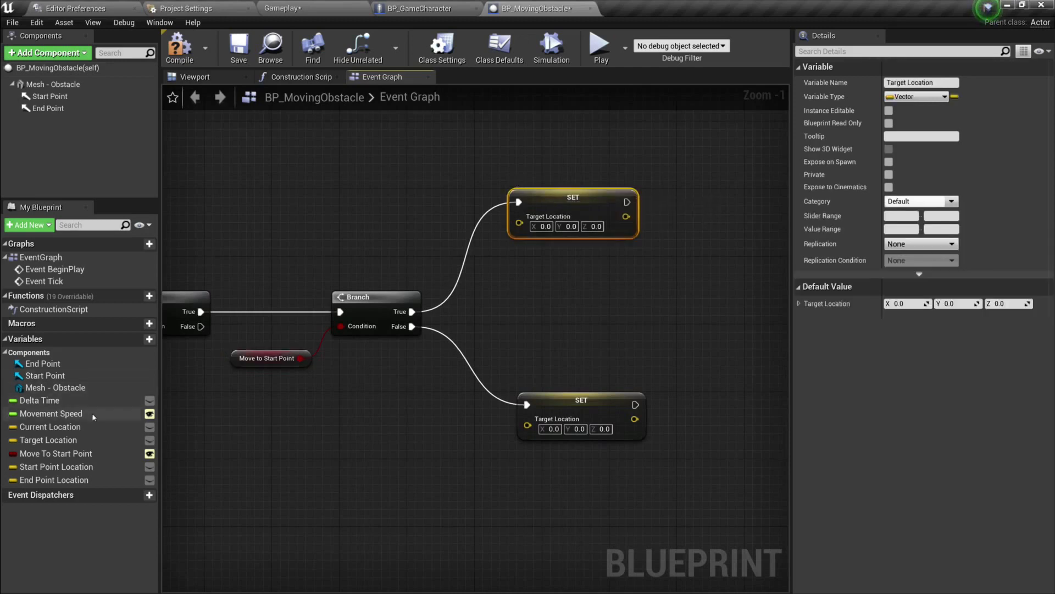
drag(54, 480, 383, 198)
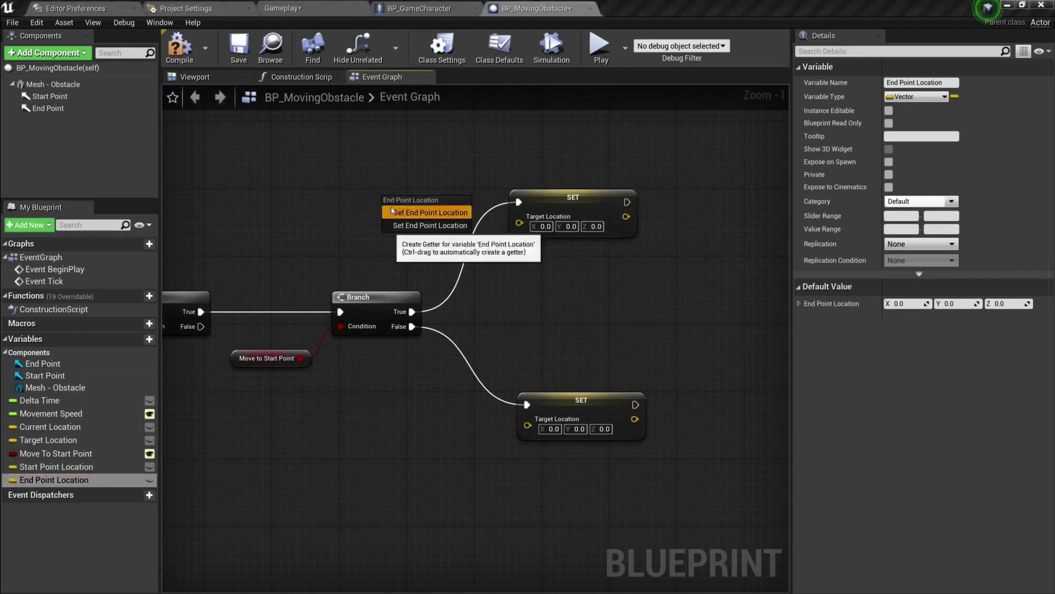
click(418, 207)
drag(451, 206, 521, 229)
right_drag(489, 274, 477, 245)
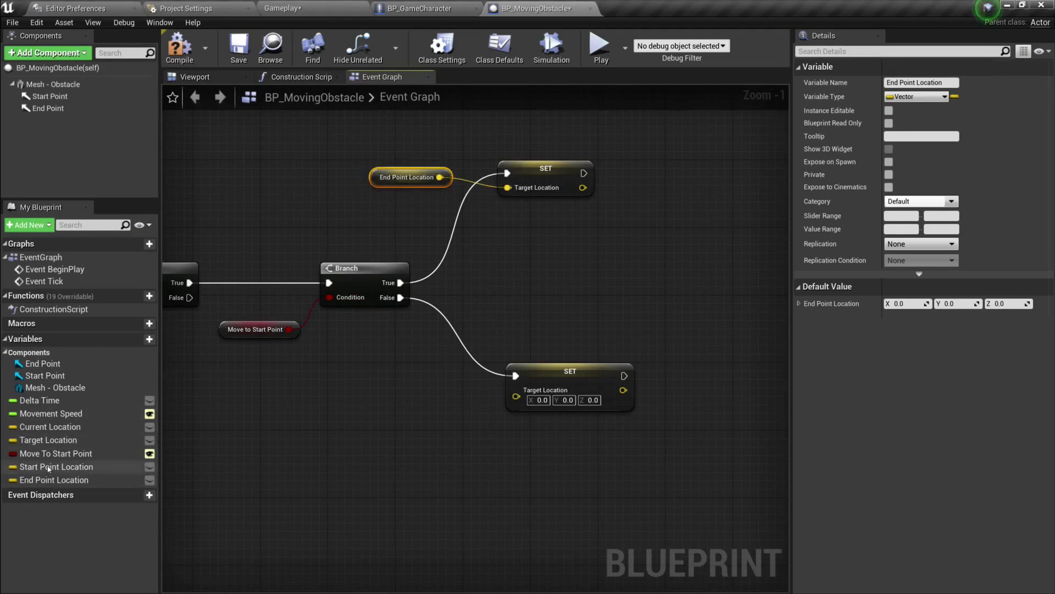
- Feed a Start Point Location getter into the Set Target Location node on the second Branch's False path
drag(55, 466, 385, 391)
click(418, 398)
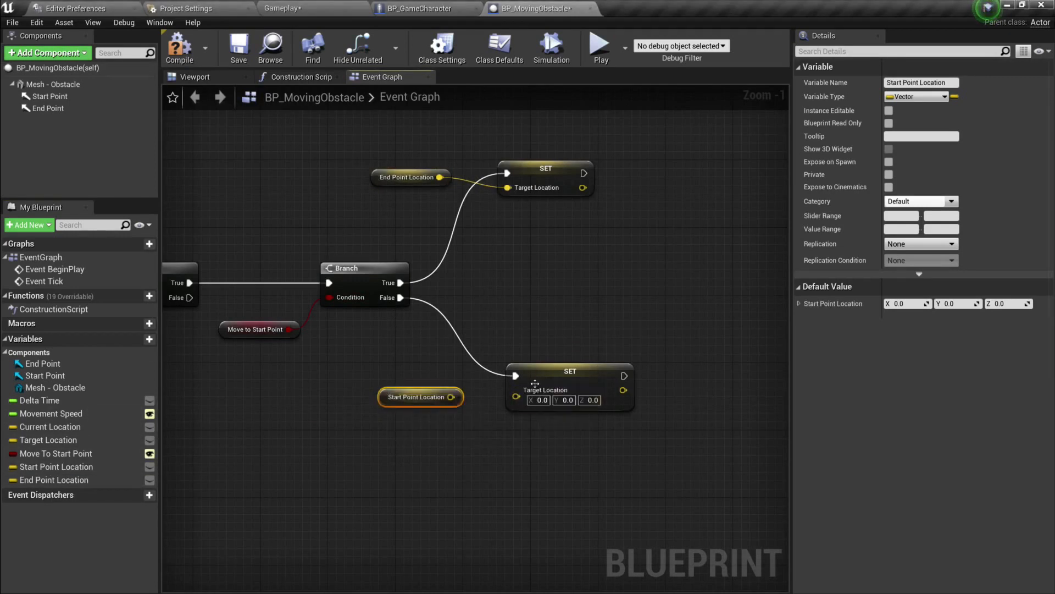
drag(450, 397, 515, 397)
right_drag(537, 440, 396, 445)
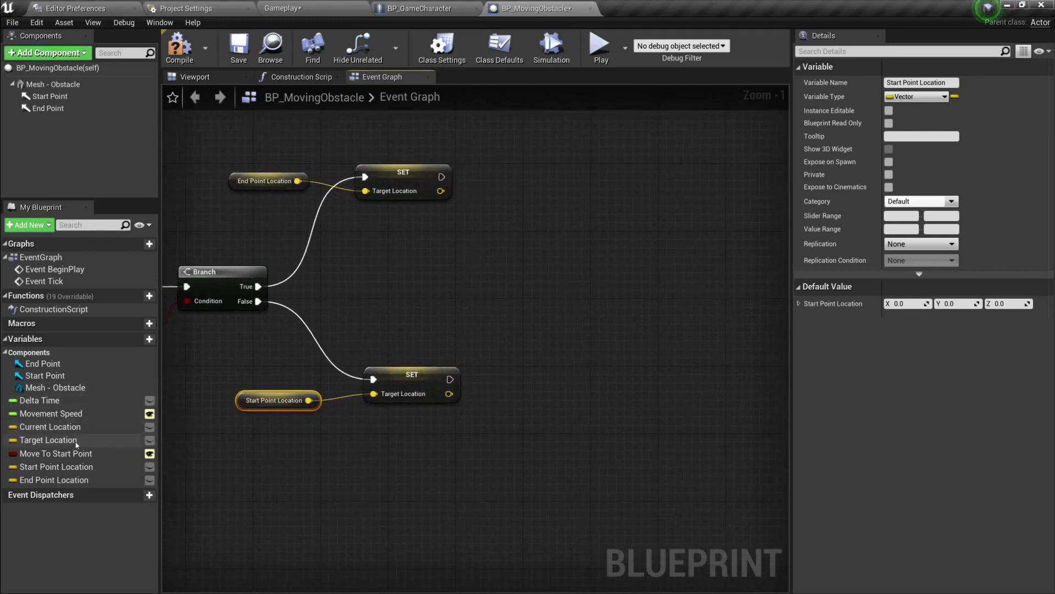
- Follow each Set Target Location node with a Set Move To Start Point node, unchecked on the True path and checked on the False path
drag(74, 451, 509, 176)
click(519, 185)
key(ctrl+c)
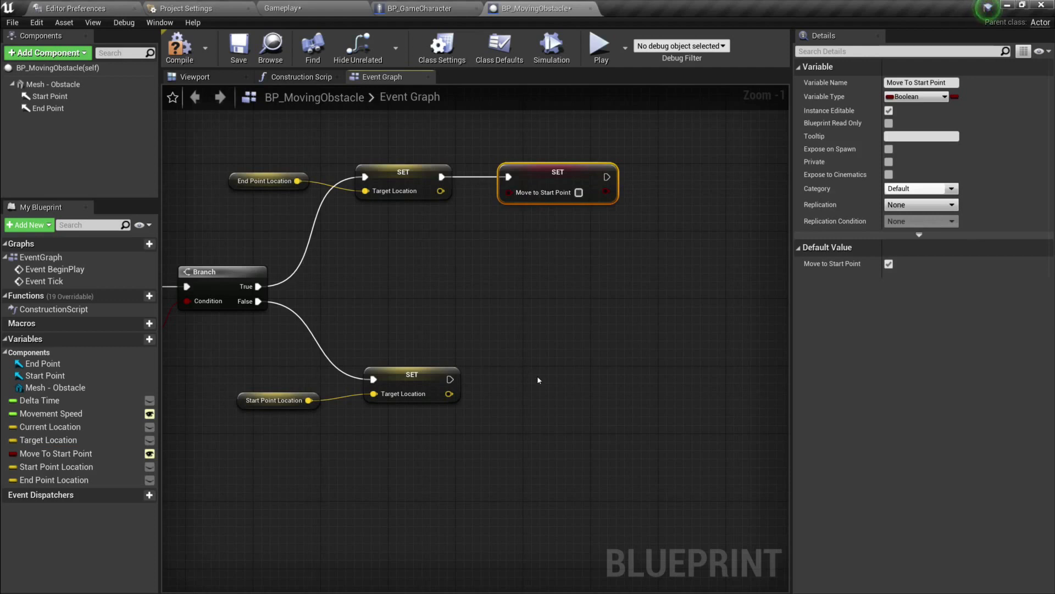
key(ctrl+v)
drag(558, 385, 524, 360)
drag(450, 379, 517, 371)
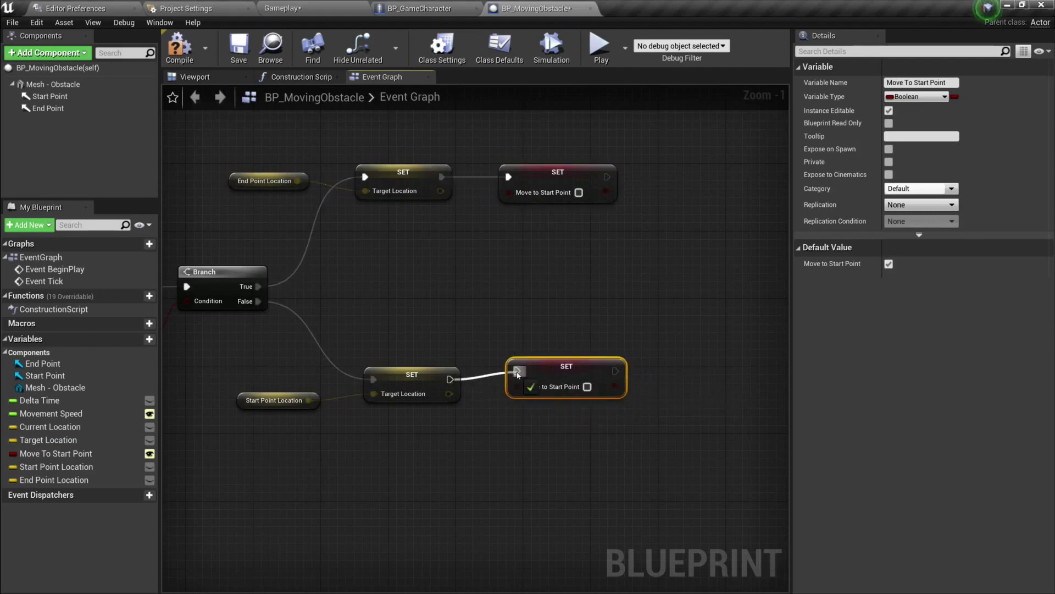
click(587, 395)
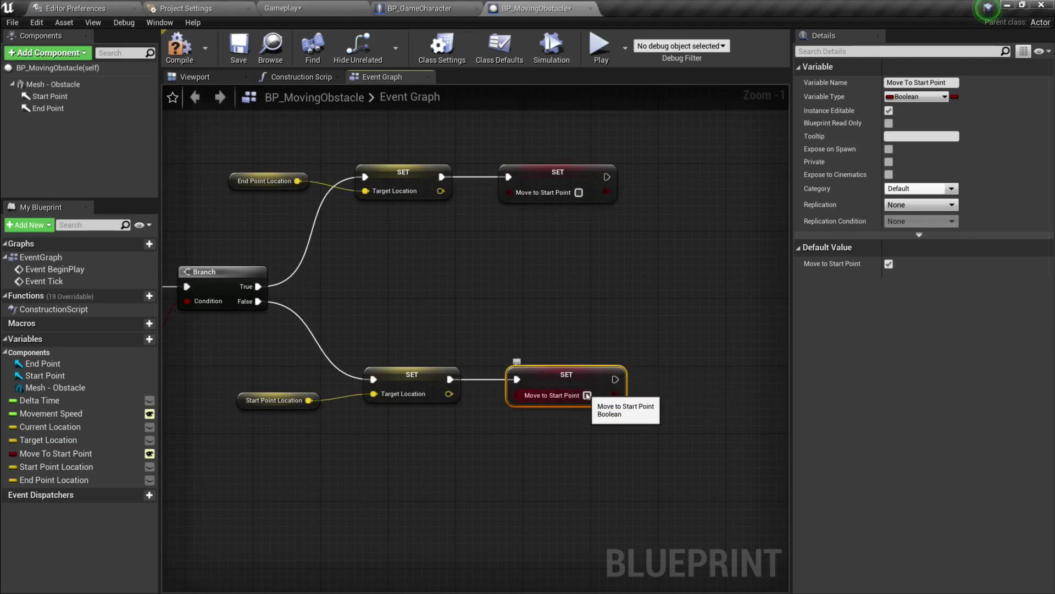
right_drag(463, 430, 545, 382)
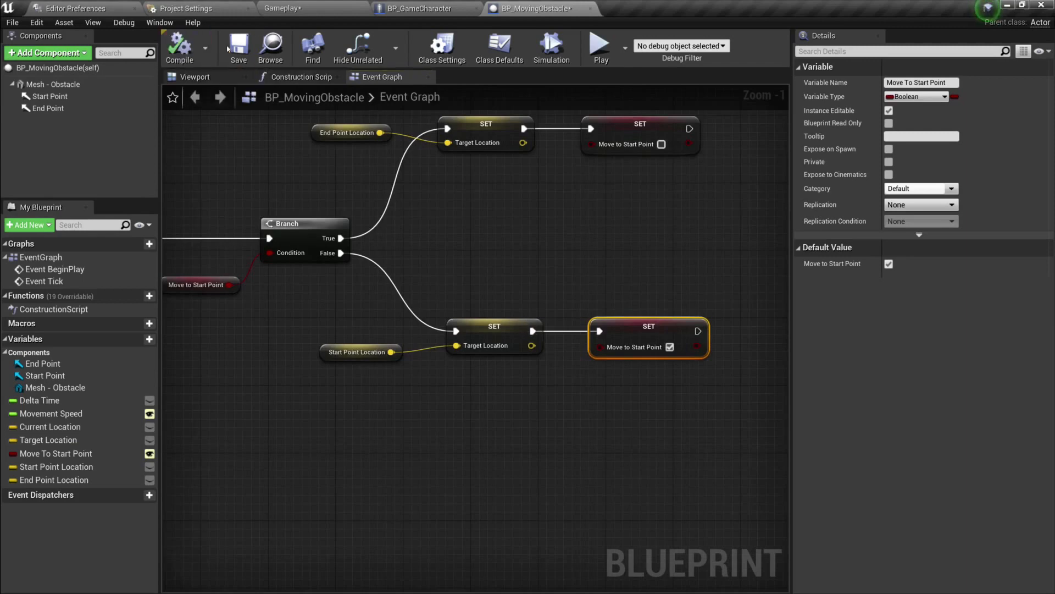
- Review the arrival distance check and how both Branch paths switch the target location and Move To Start Point
scroll(571, 225, down, 4)
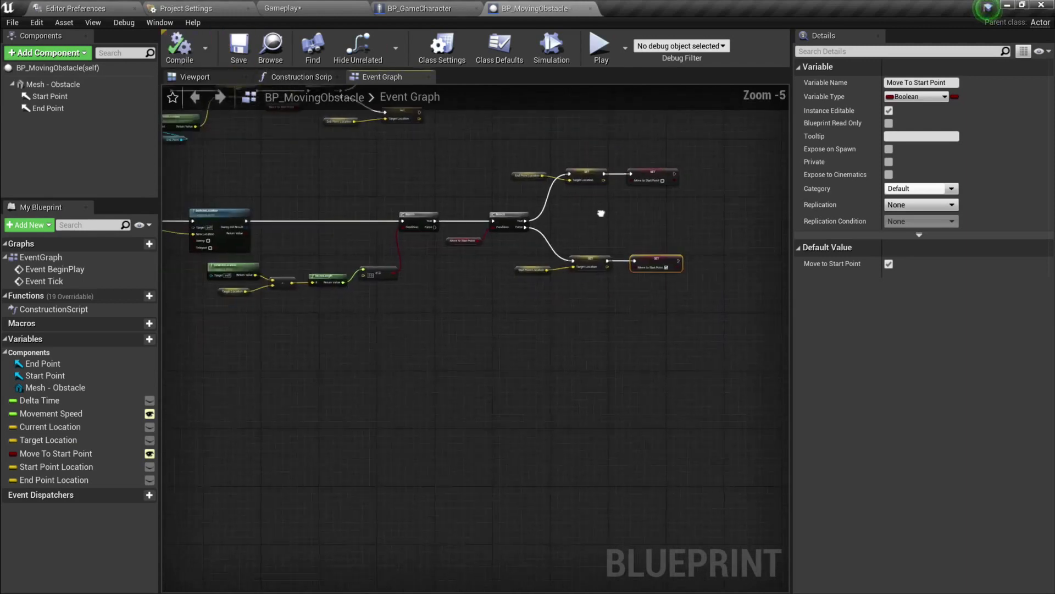
scroll(543, 227, up, 1)
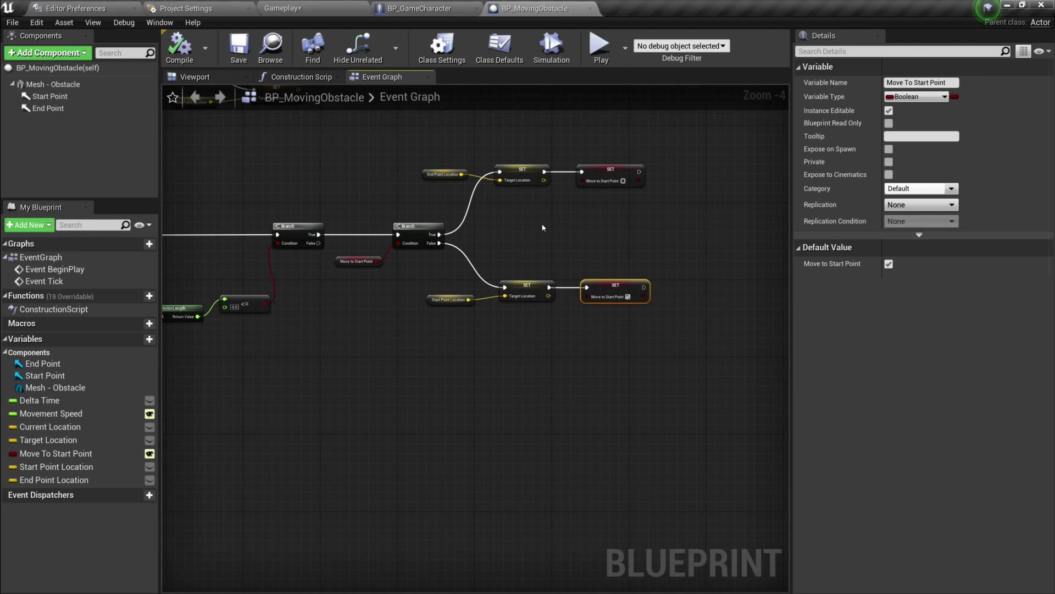
scroll(554, 193, up, 1)
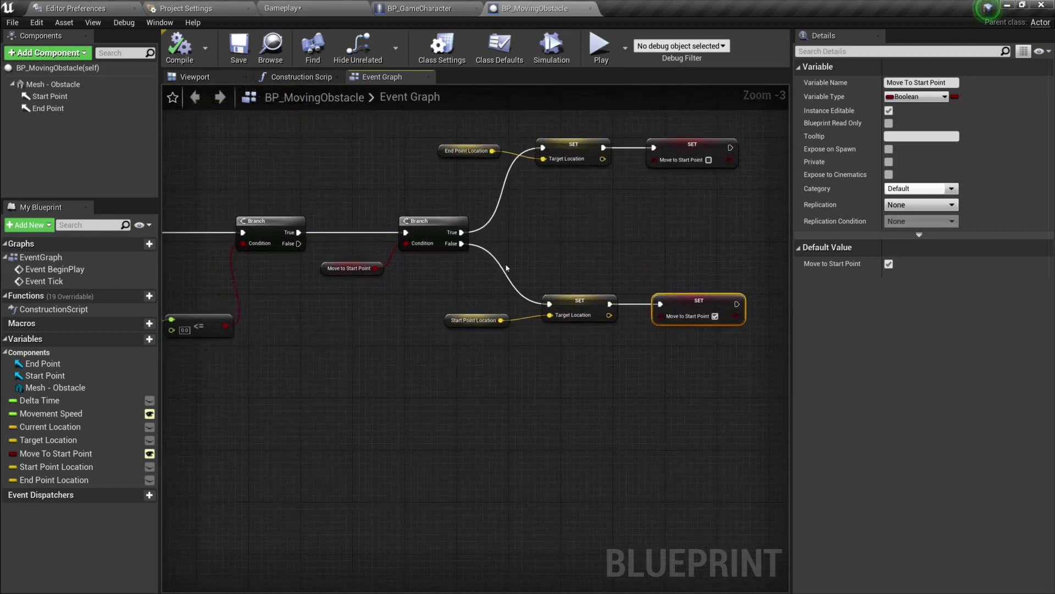
right_drag(506, 267, 669, 246)
scroll(431, 293, down, 2)
right_drag(430, 292, 476, 291)
drag(455, 343, 290, 300)
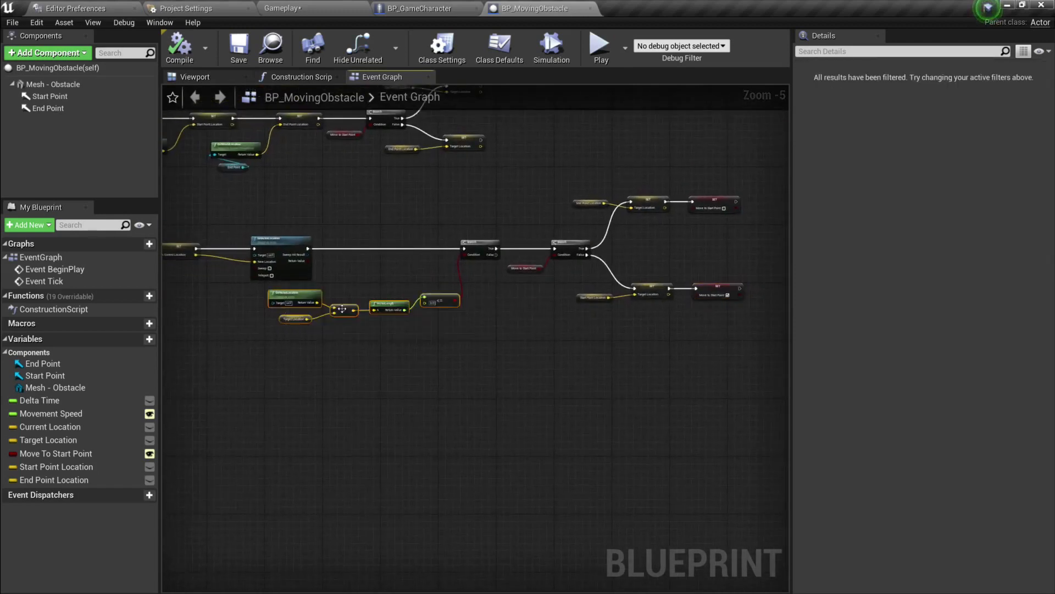
right_drag(542, 320, 315, 346)
scroll(356, 332, up, 2)
right_drag(373, 226, 341, 257)
click(338, 226)
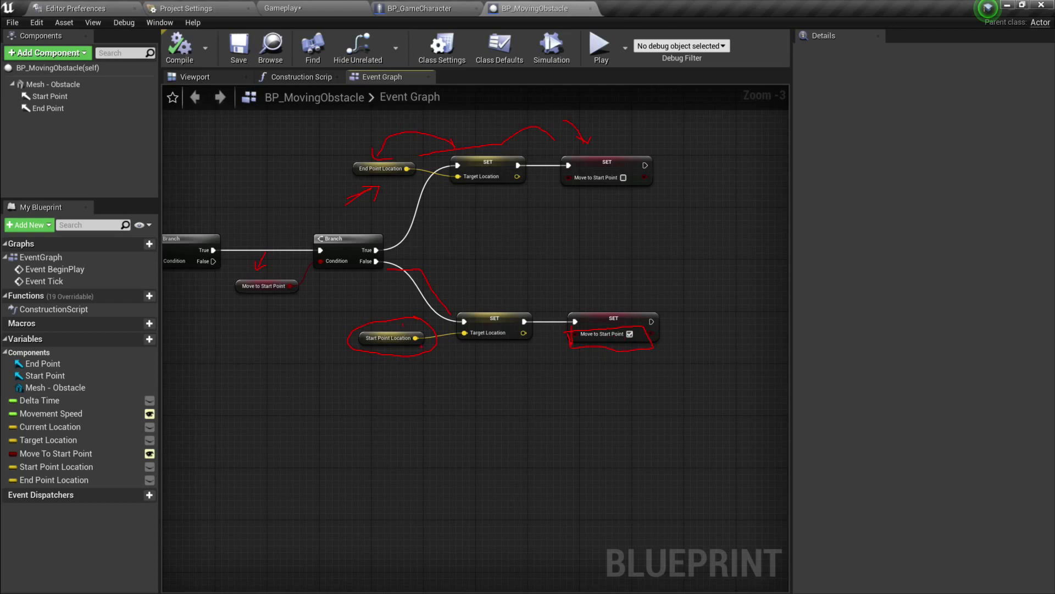
drag(422, 350, 589, 359)
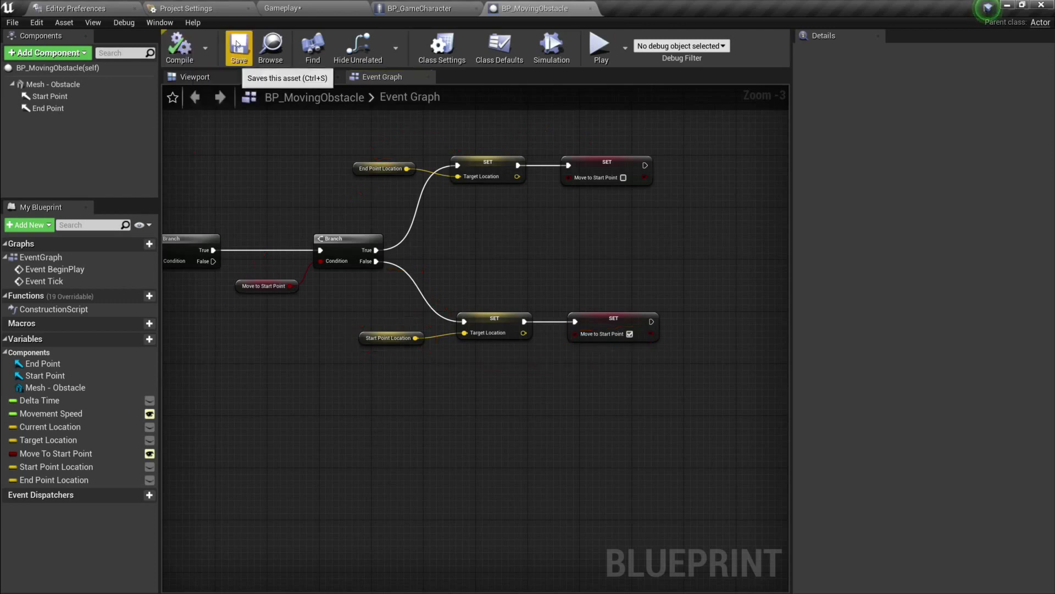
- Return to the Gameplay level and save it
click(324, 8)
right_drag(445, 264, 424, 246)
click(197, 47)
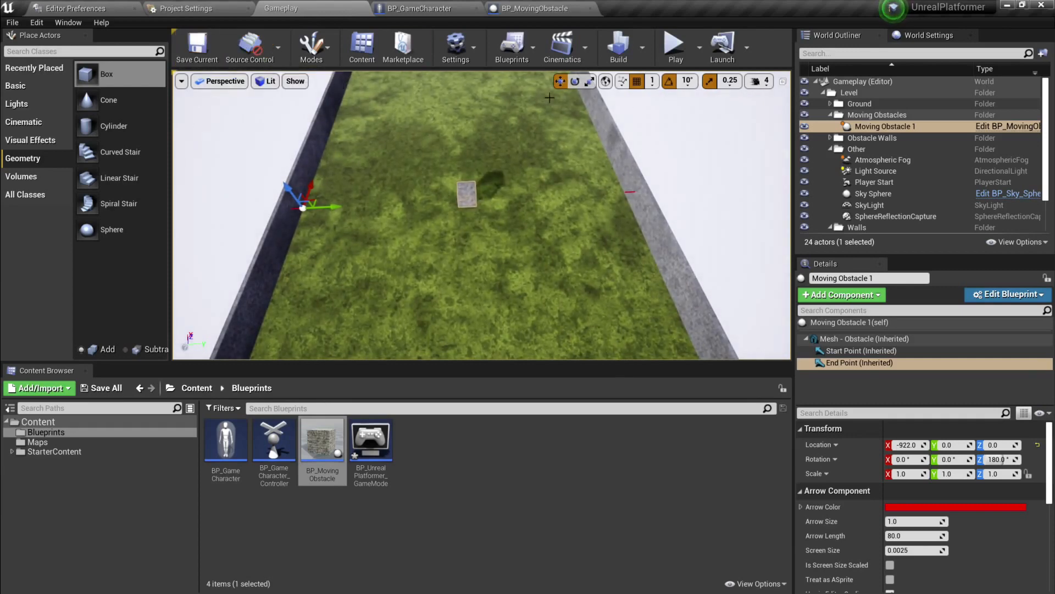
- Simulate the level, watch Moving Obstacle 1 travel between the side walls, and stop the simulation
click(676, 50)
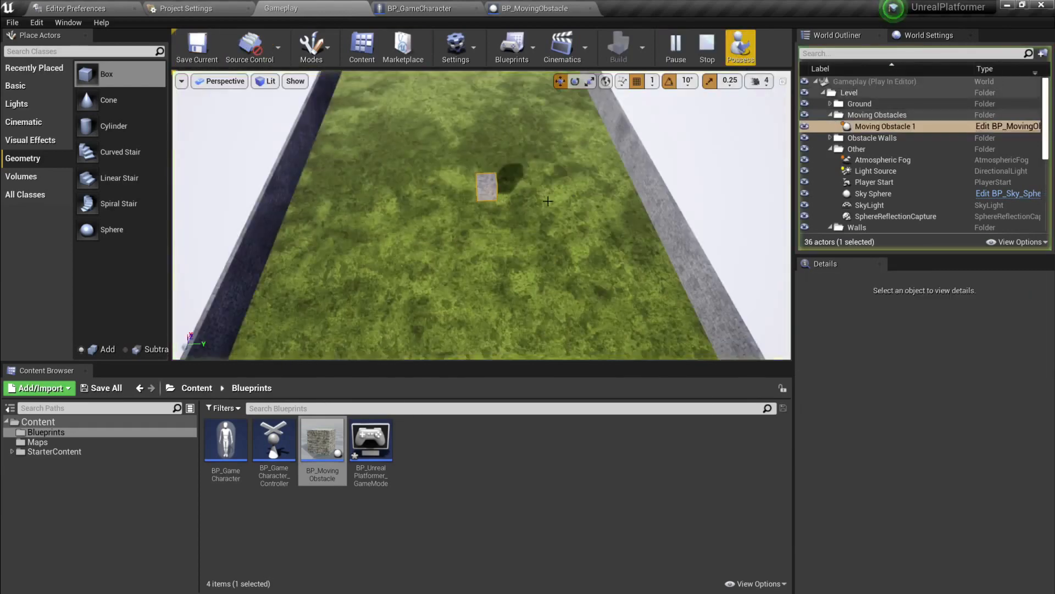
right_drag(537, 179, 543, 185)
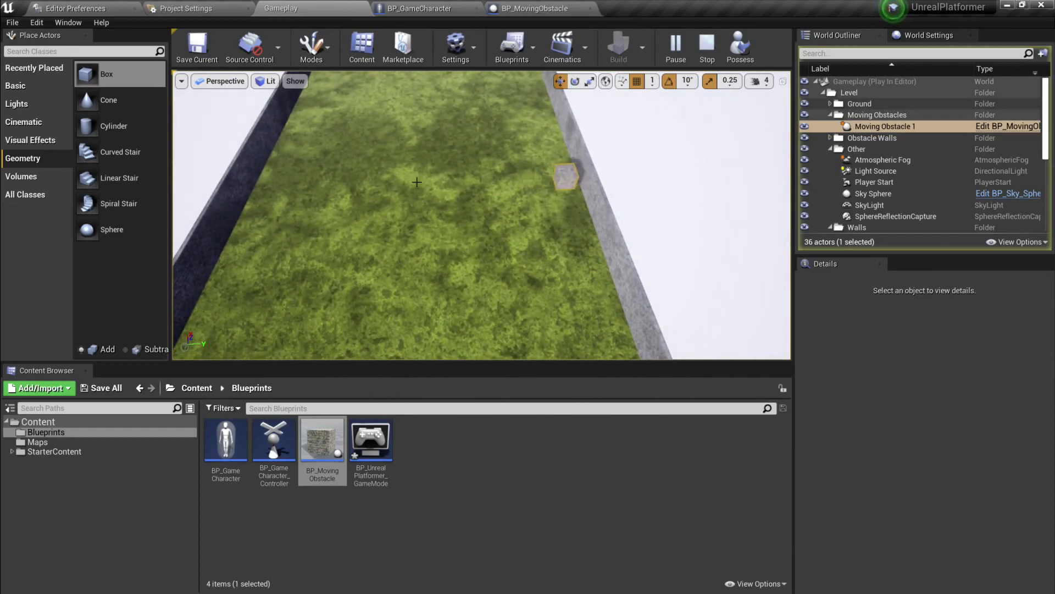
mouse_move(504, 181)
right_down()
mouse_move(522, 192)
mouse_move(503, 201)
right_up()
right_drag(380, 165, 379, 166)
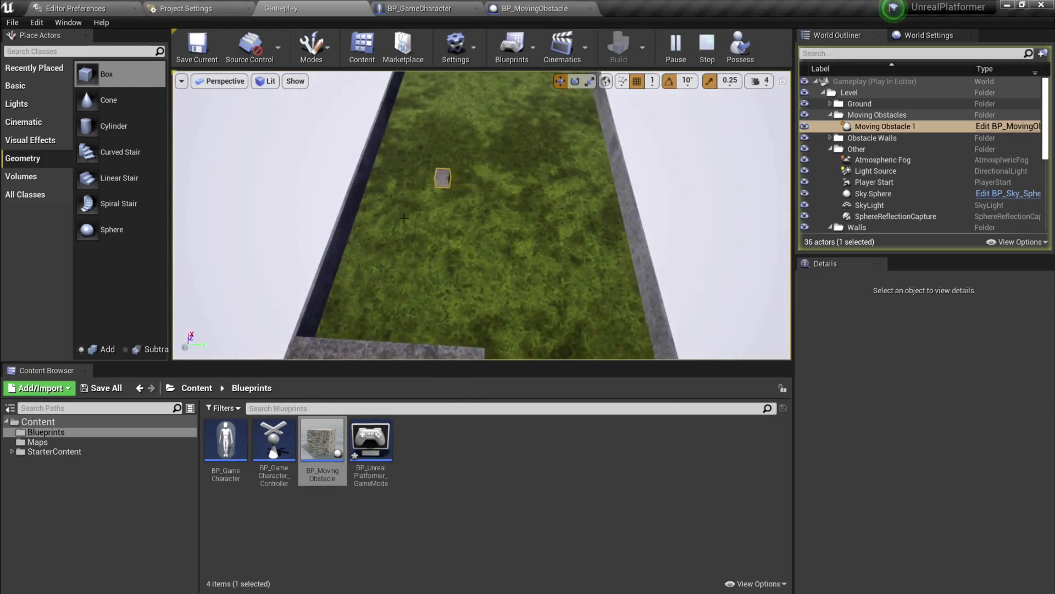
right_drag(381, 201, 380, 201)
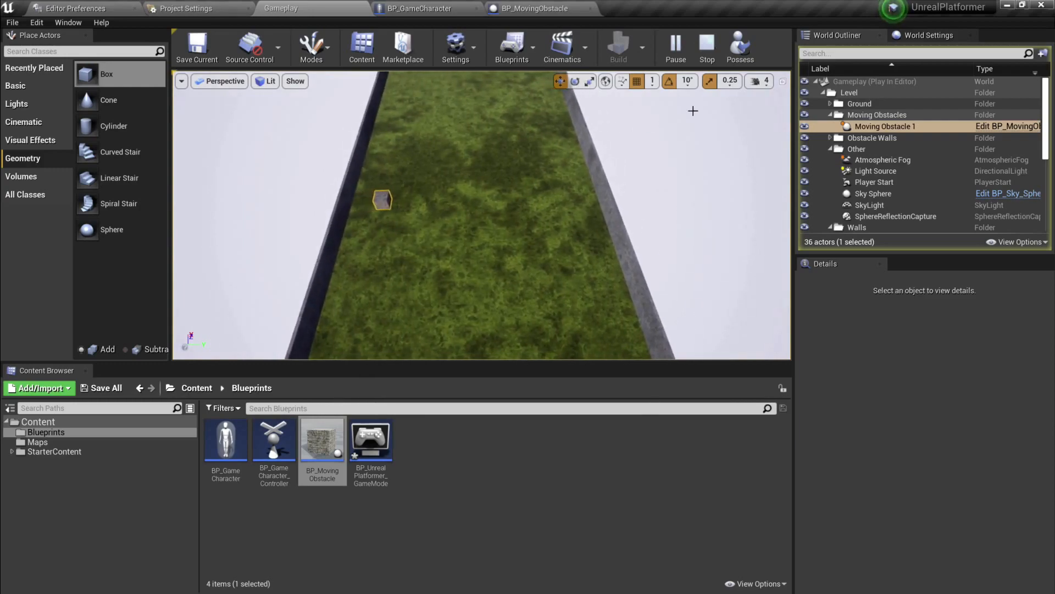
click(707, 49)
- Duplicate Moving Obstacle 1 three times along the X axis in an evenly spaced row, with the last copy at X -5919
right_drag(478, 220, 473, 219)
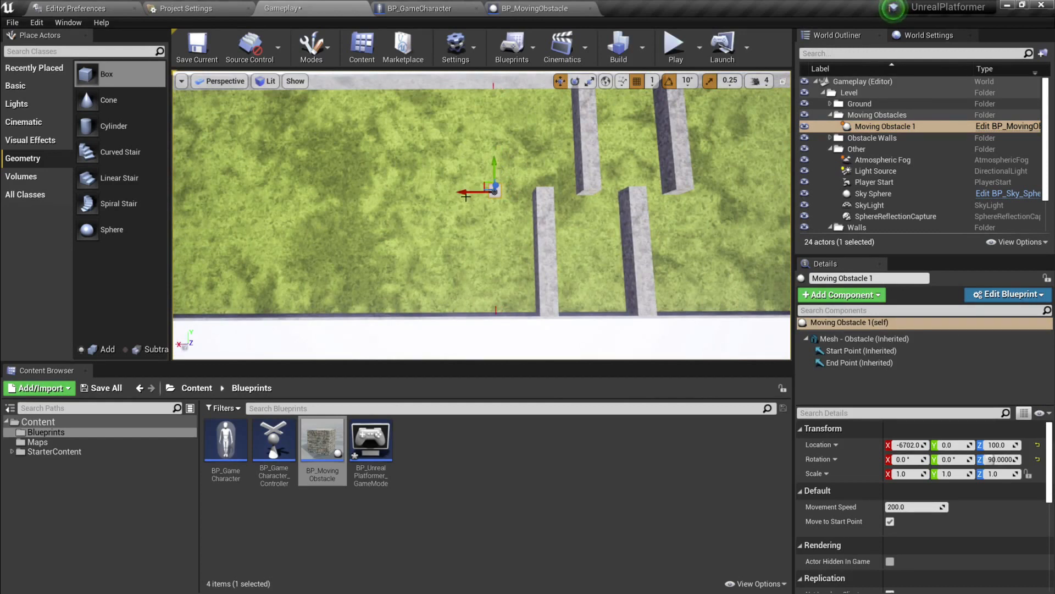
alt+drag(466, 196, 415, 193)
middle_drag(408, 193, 476, 190)
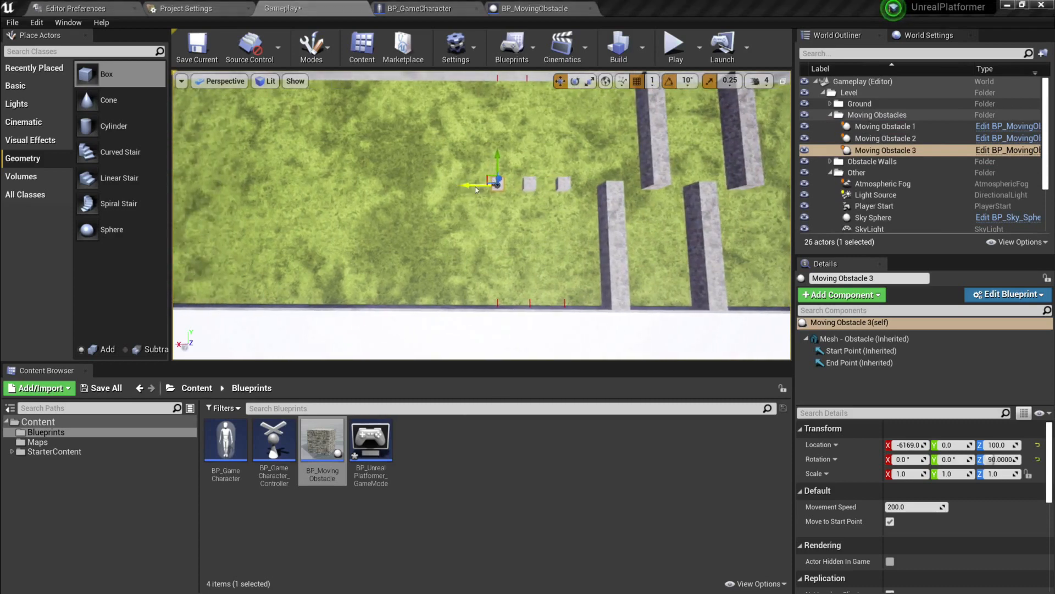
click(468, 184)
click(500, 186)
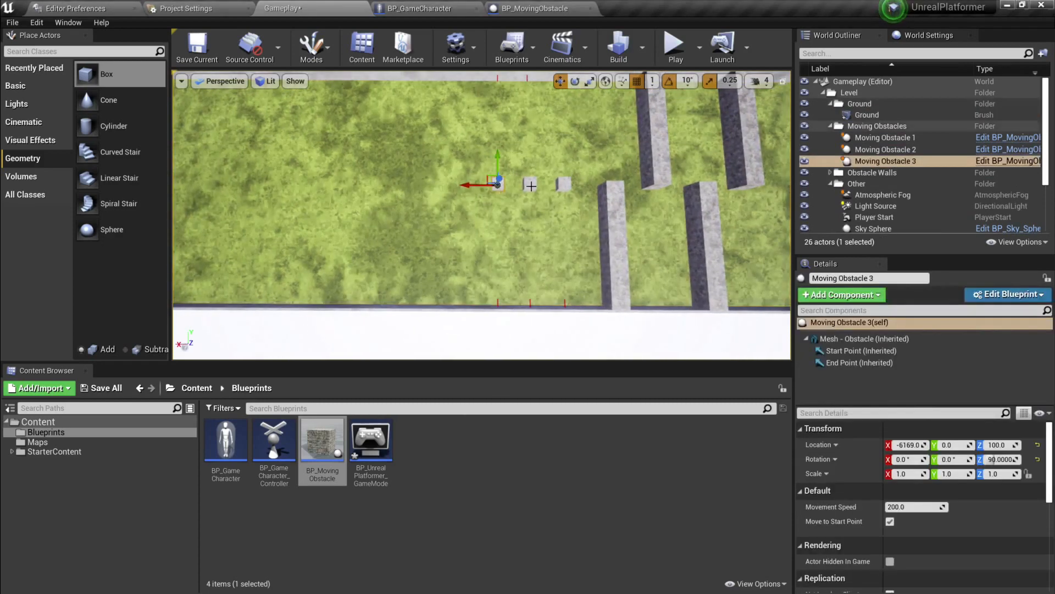
alt+drag(468, 184, 444, 184)
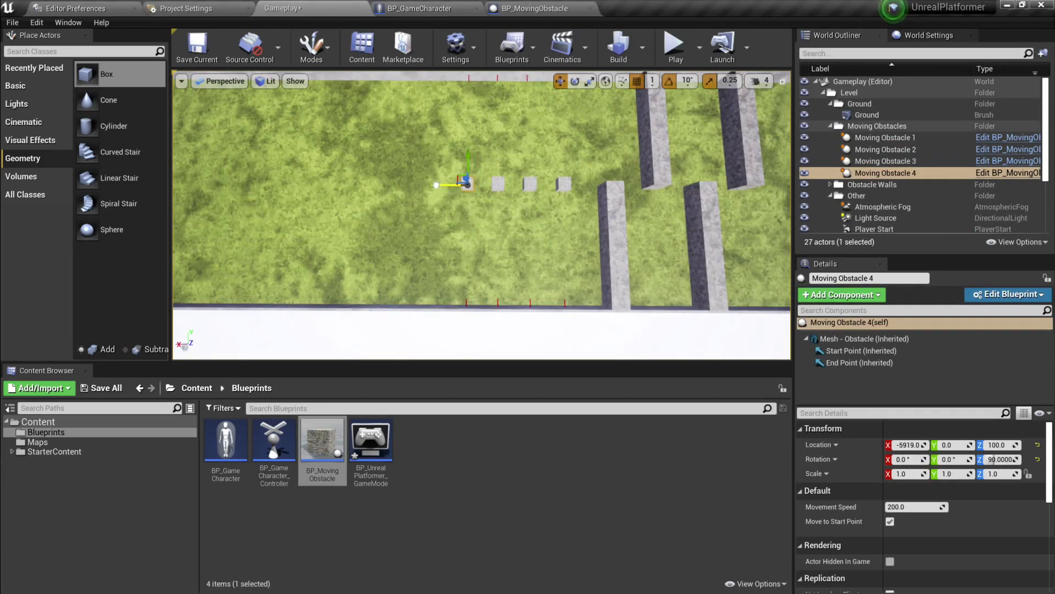
- Select Moving Obstacles 1 to 4 and duplicate them as a group along the X axis, continuing the row
shift+click(885, 138)
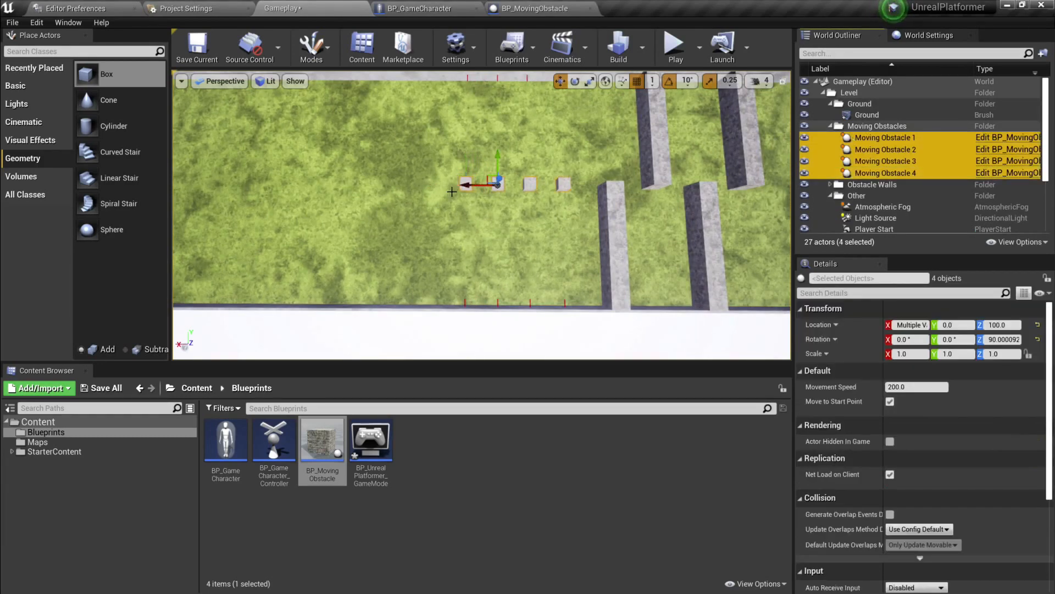
alt+drag(471, 181, 439, 187)
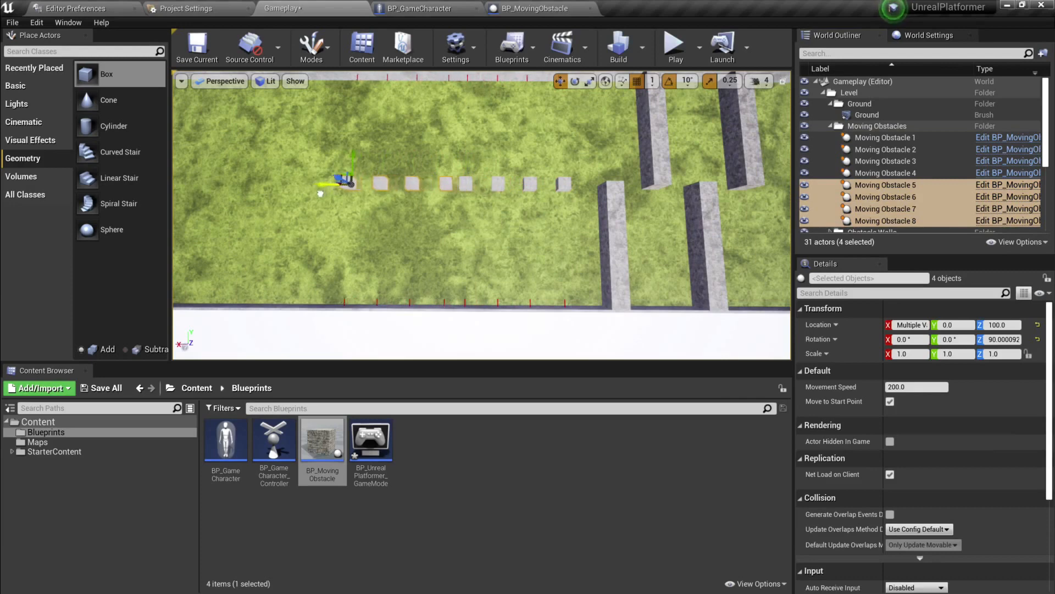
alt+drag(321, 194, 306, 192)
- Duplicate the group of four obstacles twice more along the X axis to extend the row to the next obstacle walls
key(a)
right_drag(307, 193, 308, 195)
key(s)
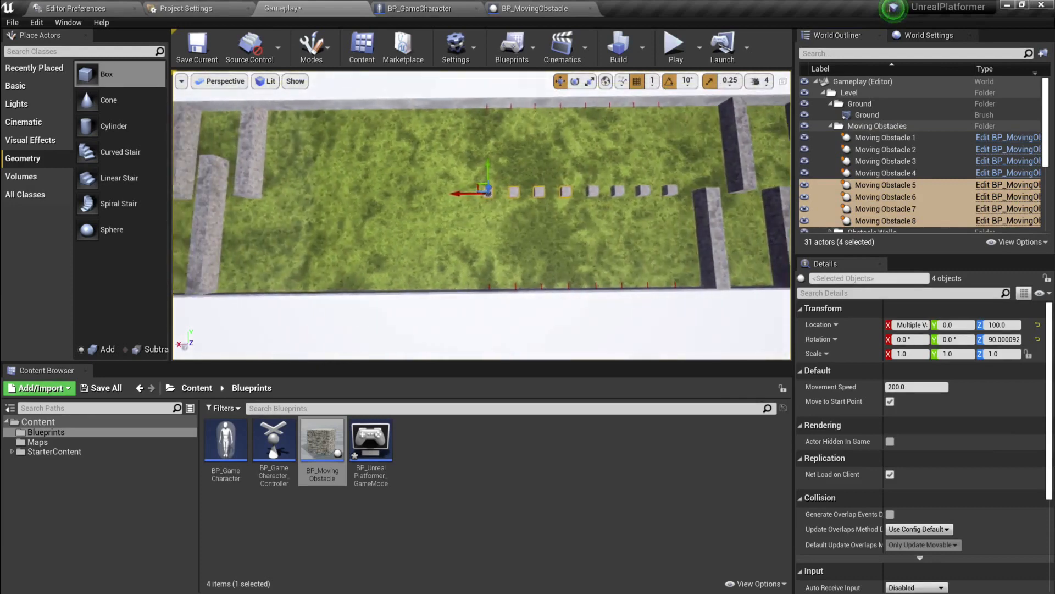
right_drag(441, 188, 441, 189)
alt+drag(463, 192, 400, 202)
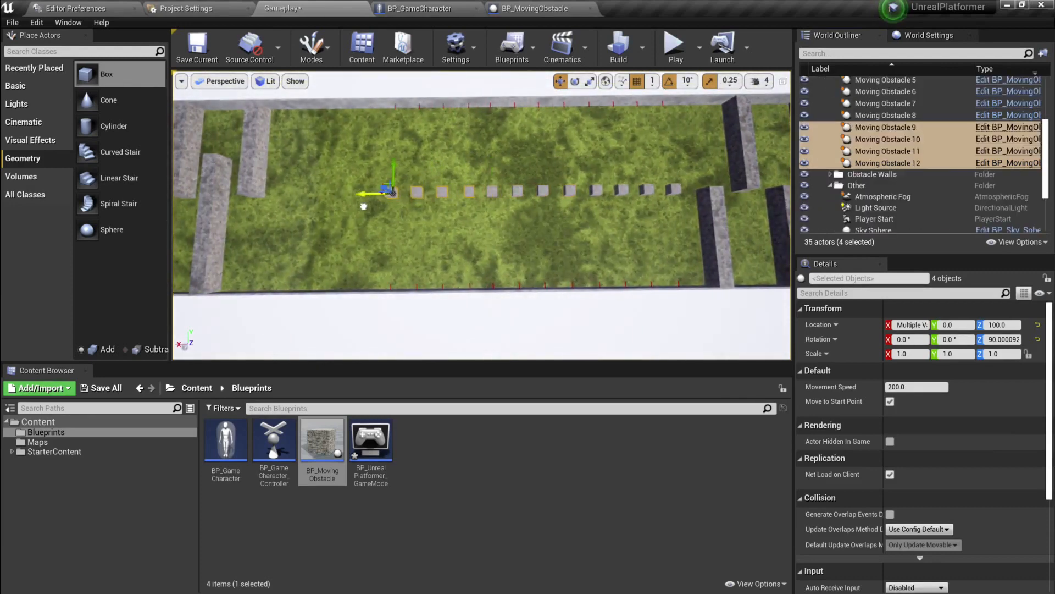
key(a)
right_drag(364, 206, 364, 206)
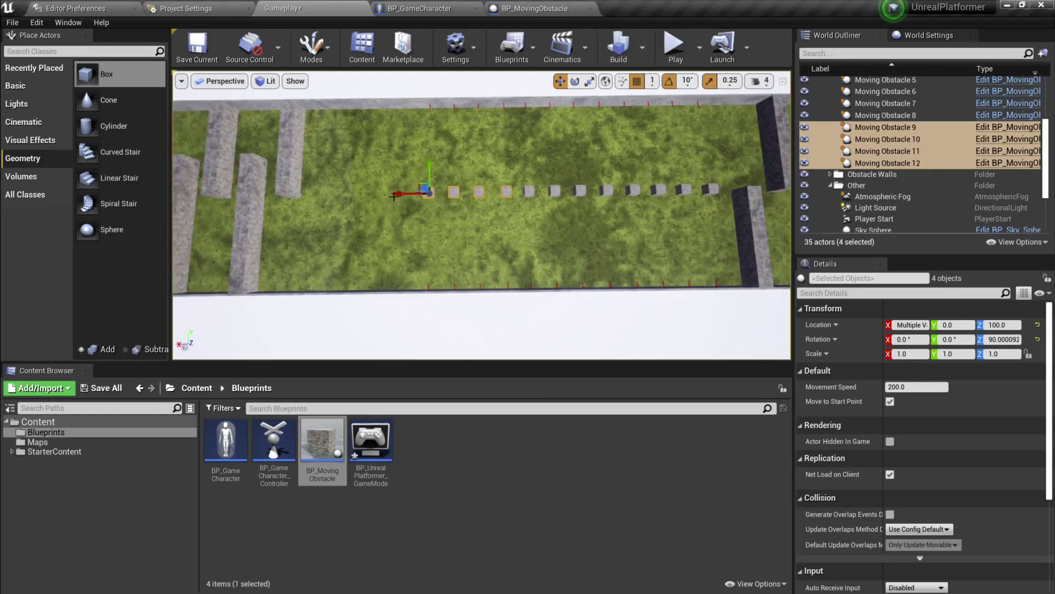
alt+drag(397, 195, 351, 196)
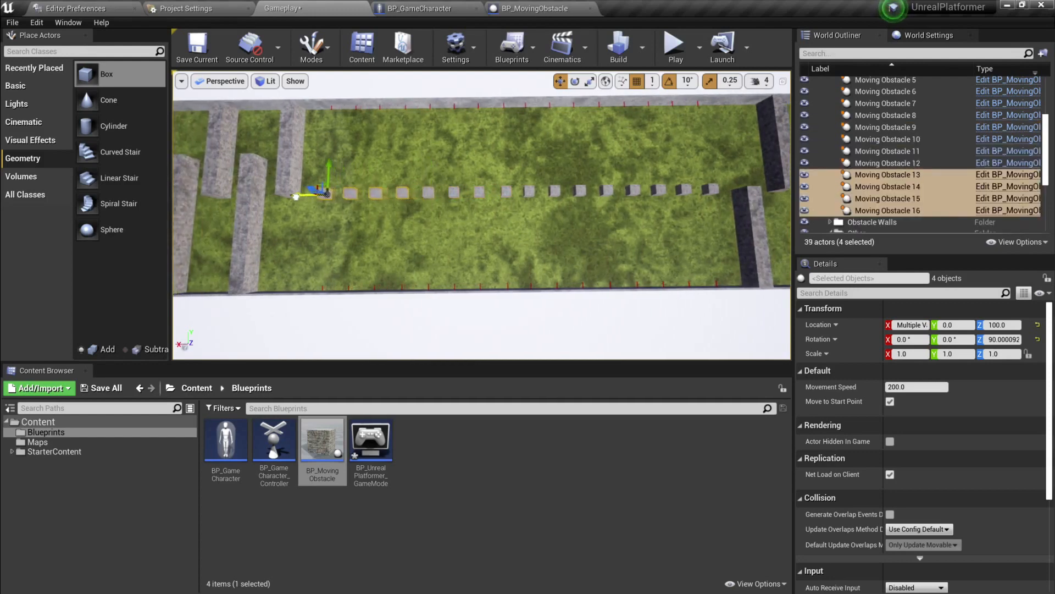
right_drag(295, 196, 389, 204)
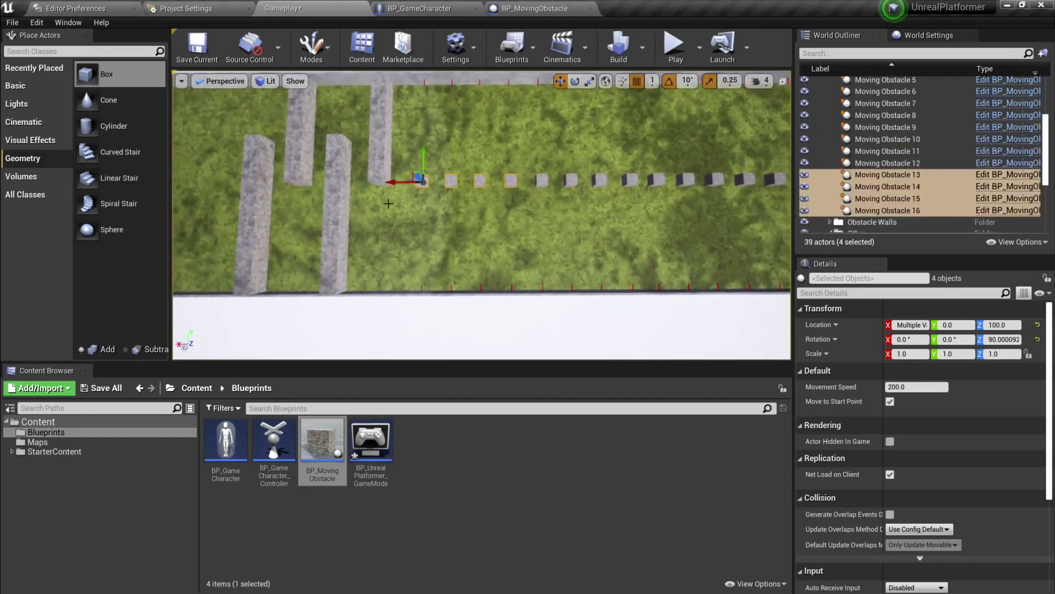
- Simulate the level, watch the full row of moving obstacles travel between the side walls, and stop the simulation
right_drag(626, 174, 599, 175)
click(674, 44)
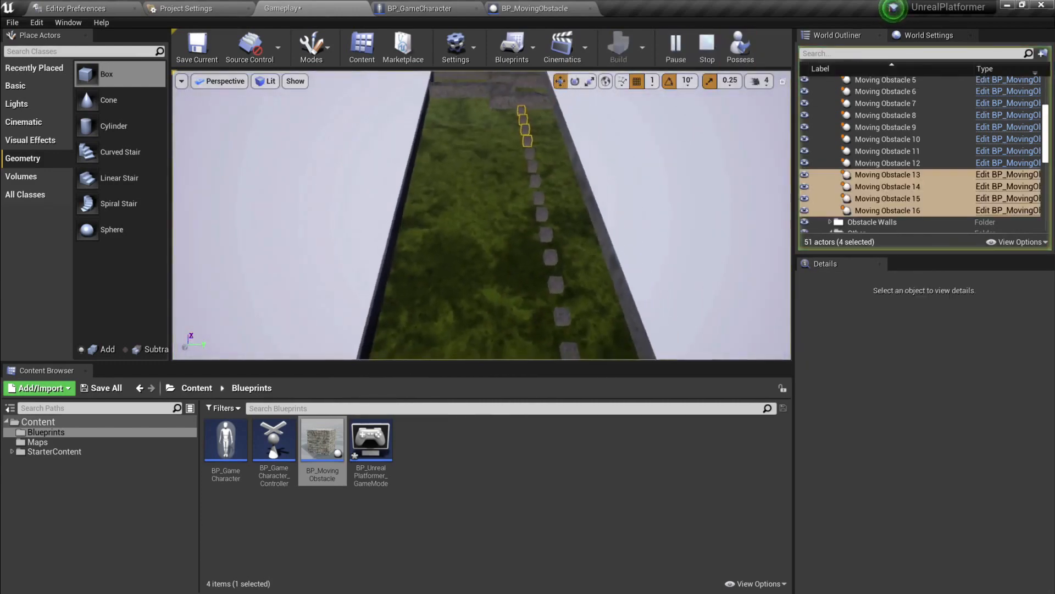
click(887, 151)
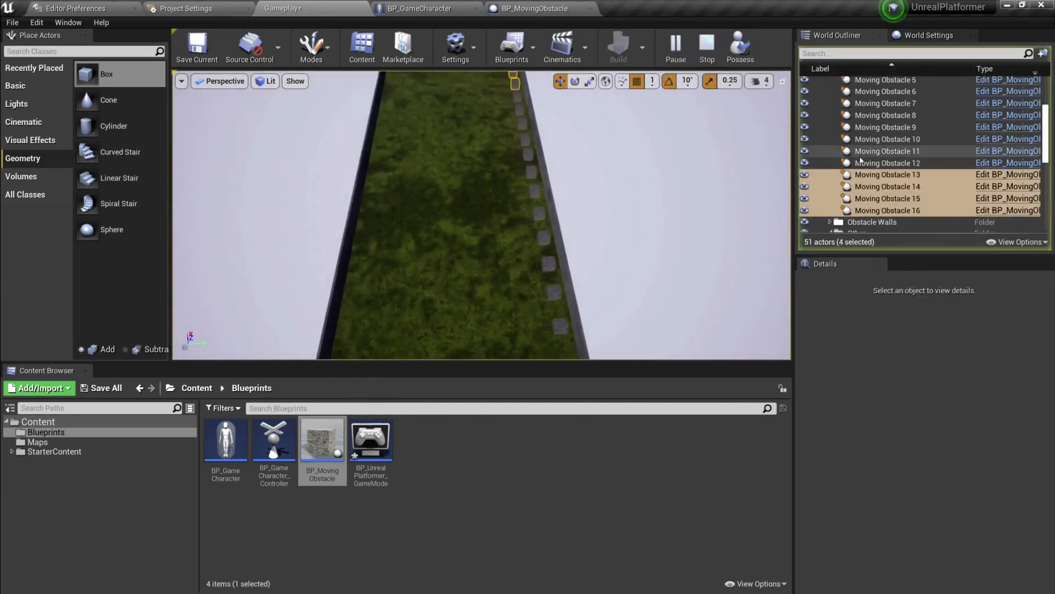
click(707, 44)
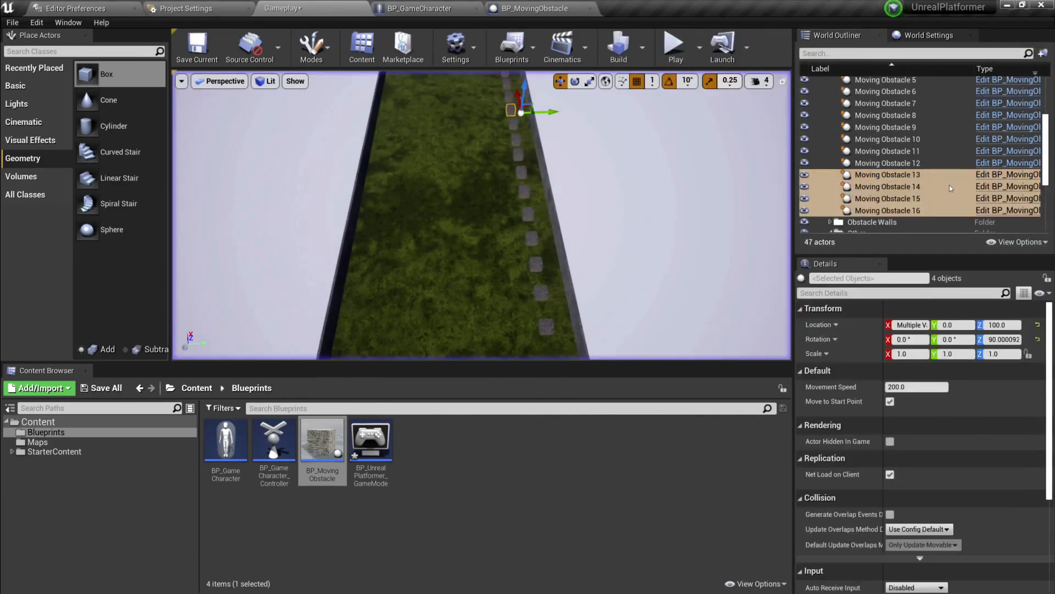
- Select Moving Obstacle 1, the end of the row nearest its obstacle walls, and set its Movement Speed to 500
click(897, 141)
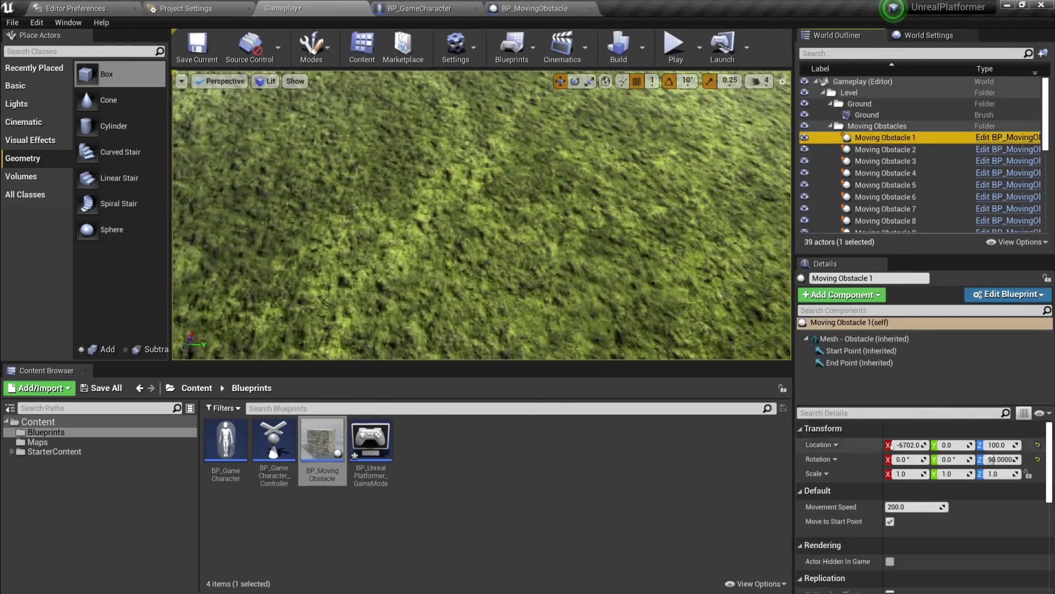
scroll(866, 484, down, 2)
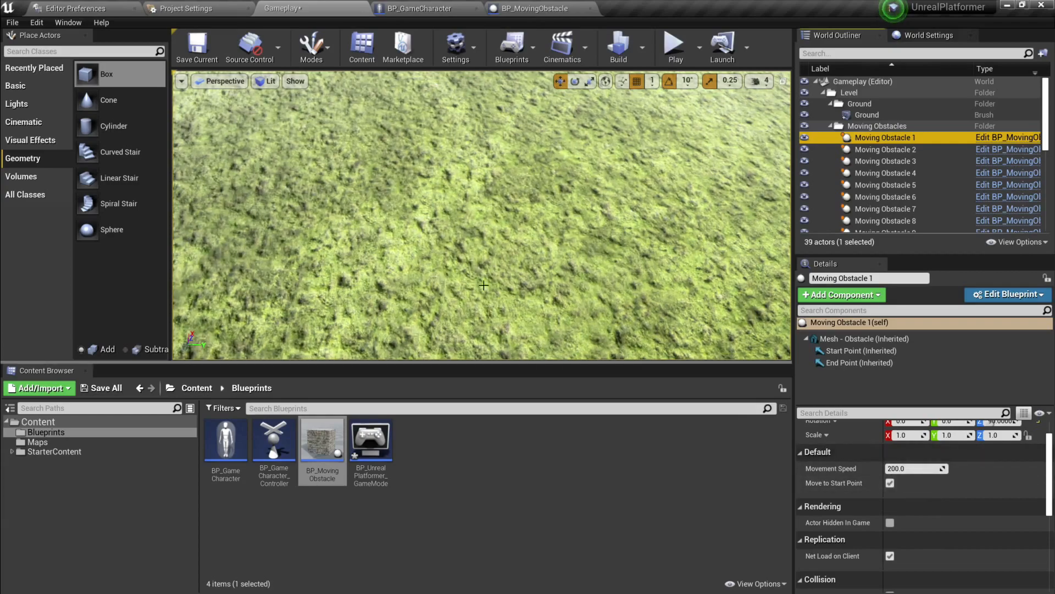
key(s)
right_drag(480, 280, 486, 292)
key(s)
mouse_move(462, 219)
right_down()
mouse_move(542, 219)
mouse_move(472, 223)
right_up()
key(a)
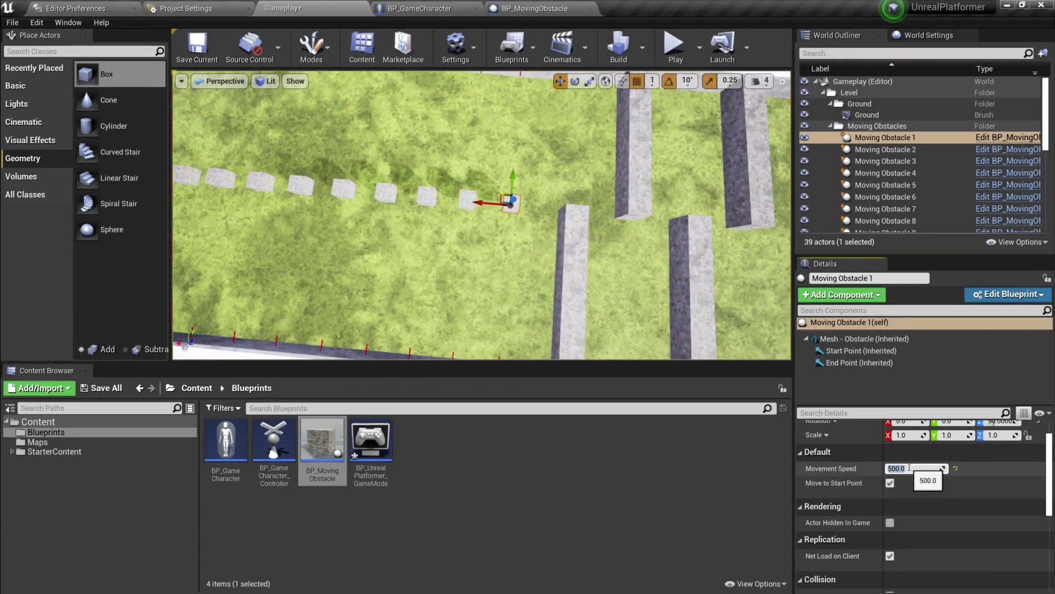
- Select Moving Obstacle 2, the next obstacle in the row, for editing its properties
click(885, 149)
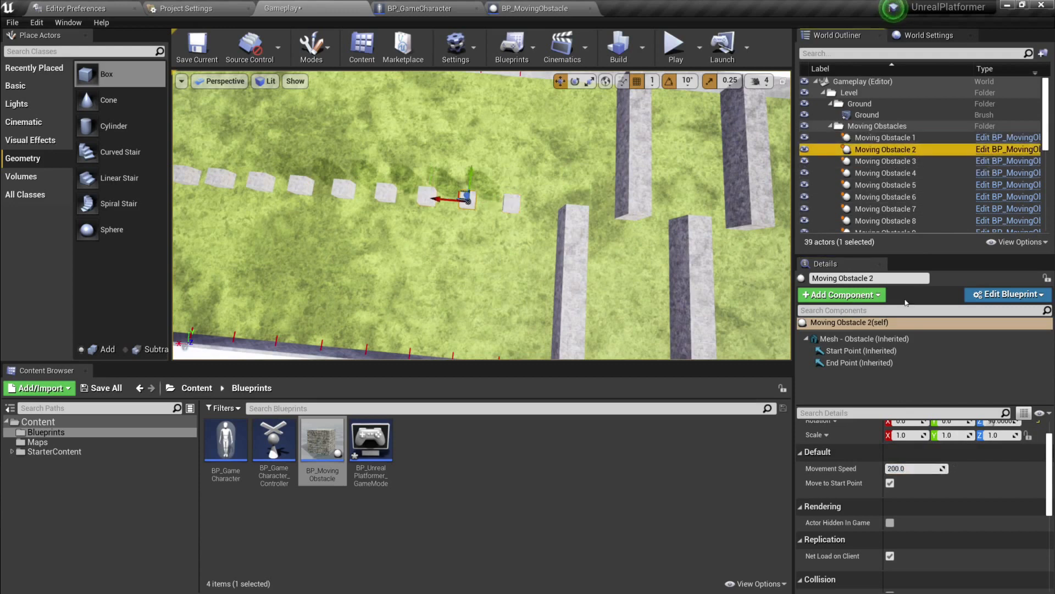